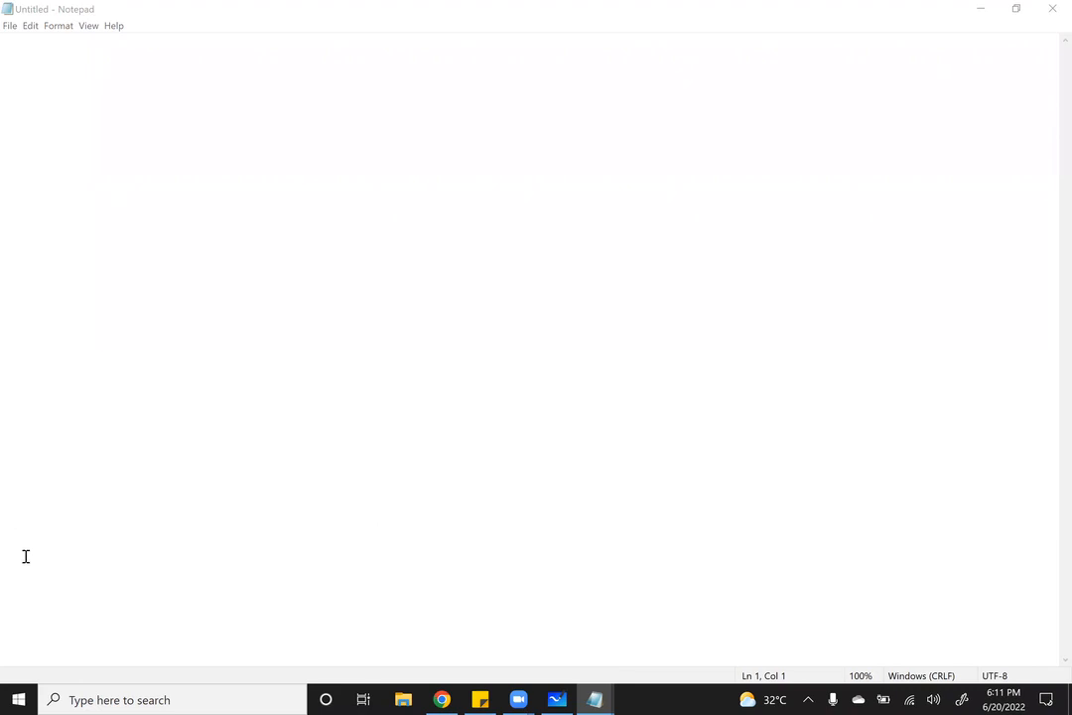
Write the heading "Userdata:" in the empty note, underlined by a row of nine dashes and followed by a blank line
{"action": "left_click", "coordinate": [839, 226]}
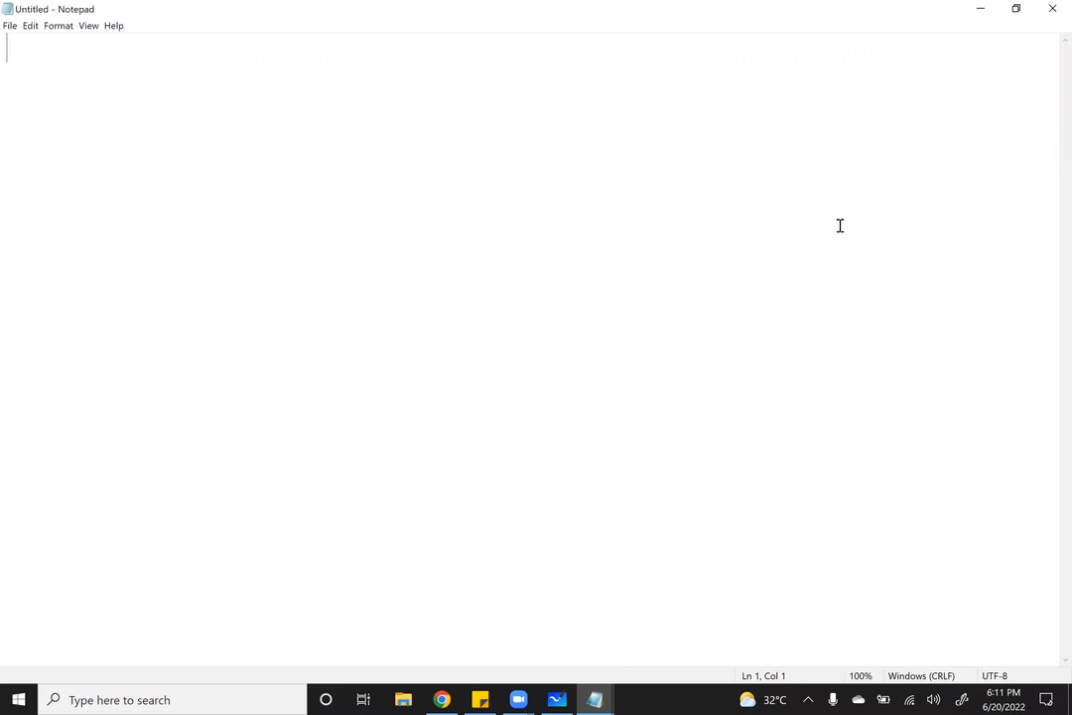
{"action": "type", "text": "Userdata"}
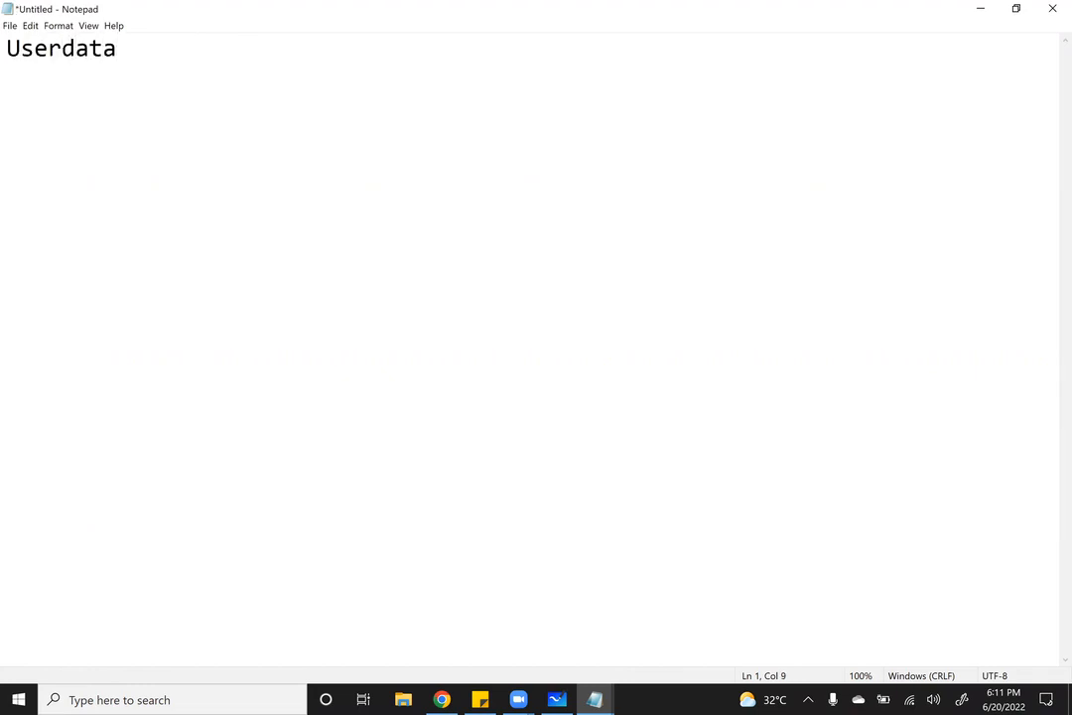
{"action": "type", "text": ":"}
{"action": "key", "text": "Return"}
{"action": "type", "text": "--------"}
{"action": "type", "text": "-"}
{"action": "key", "text": "Return"}
{"action": "key", "text": "Return"}
List "Create EC2 instance", "Installed web server" and "Configurations" below the heading, separated by blank lines
{"action": "type", "text": "Create EC2 instance"}
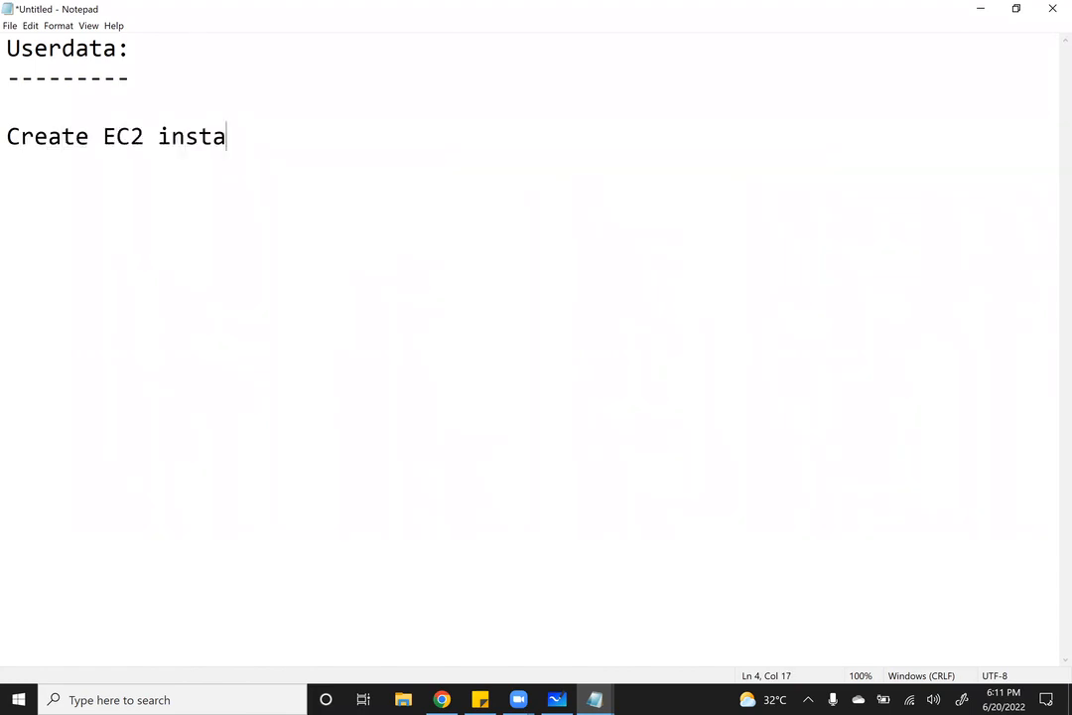
{"action": "key", "text": "Return"}
{"action": "key", "text": "Return"}
{"action": "type", "text": "Installe"}
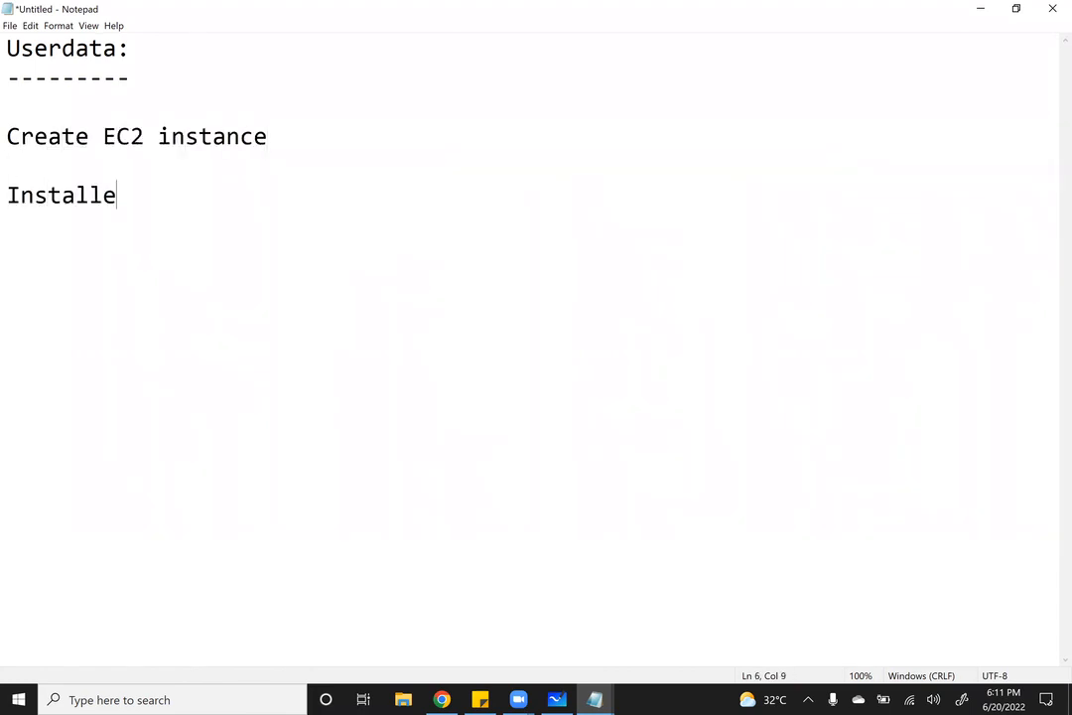
{"action": "type", "text": "d web server"}
{"action": "key", "text": "Return"}
{"action": "key", "text": "Return"}
{"action": "type", "text": "Configurations"}
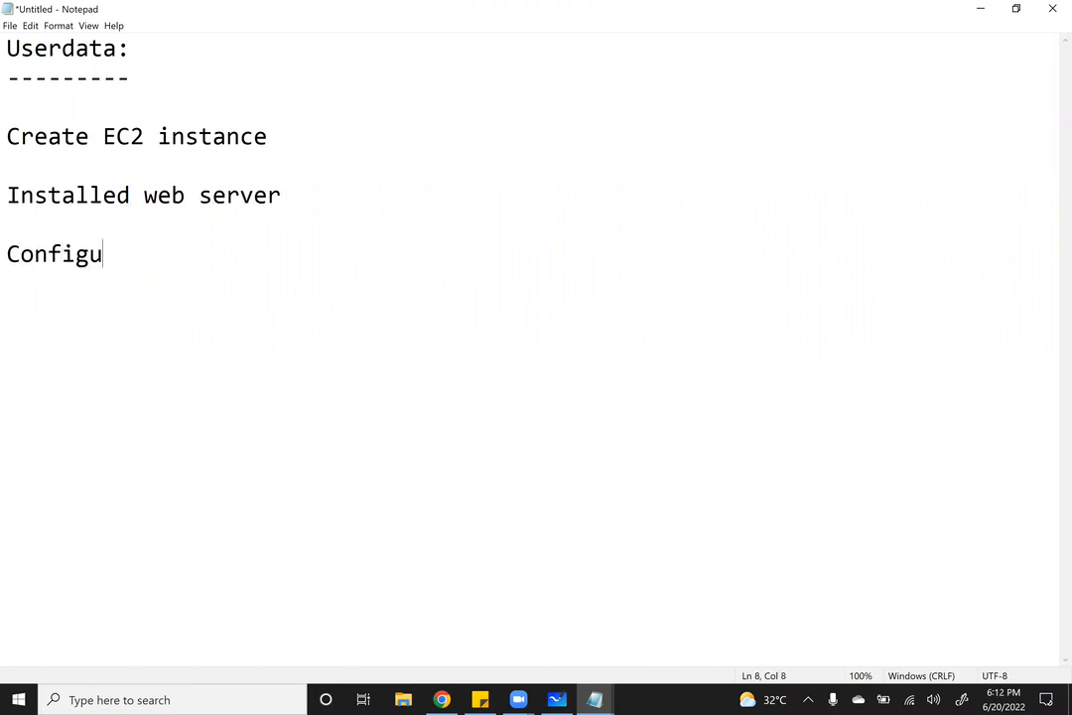
Add the entry "Created some Data" below "Configurations", leaving a blank line between them
{"action": "key", "text": "Return"}
{"action": "key", "text": "Return"}
{"action": "type", "text": "Created some"}
{"action": "key", "text": "BackSpace"}
{"action": "type", "text": "me Dta"}
{"action": "key", "text": "BackSpace"}
{"action": "key", "text": "BackSpace"}
{"action": "type", "text": "ata"}
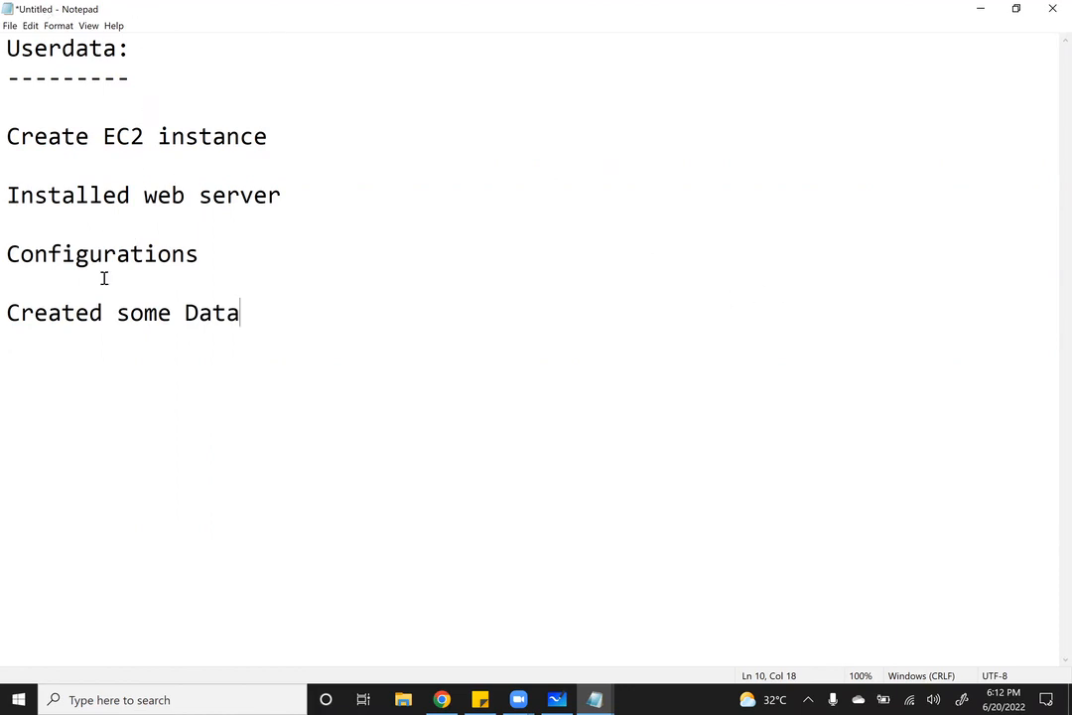
Delete the four lines from "Create EC2 instance" through "Created some Data", keeping the underlined heading
{"action": "left_click", "coordinate": [7, 190], "text": "shift"}
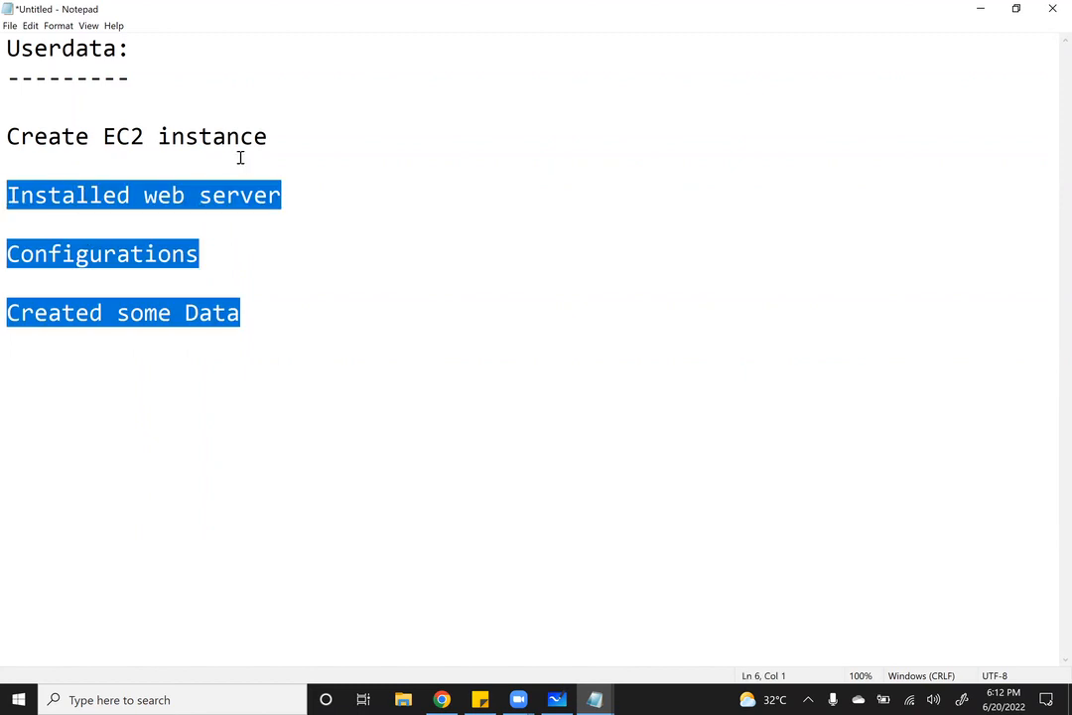
{"action": "left_click_drag", "start_coordinate": [270, 136], "coordinate": [4, 127]}
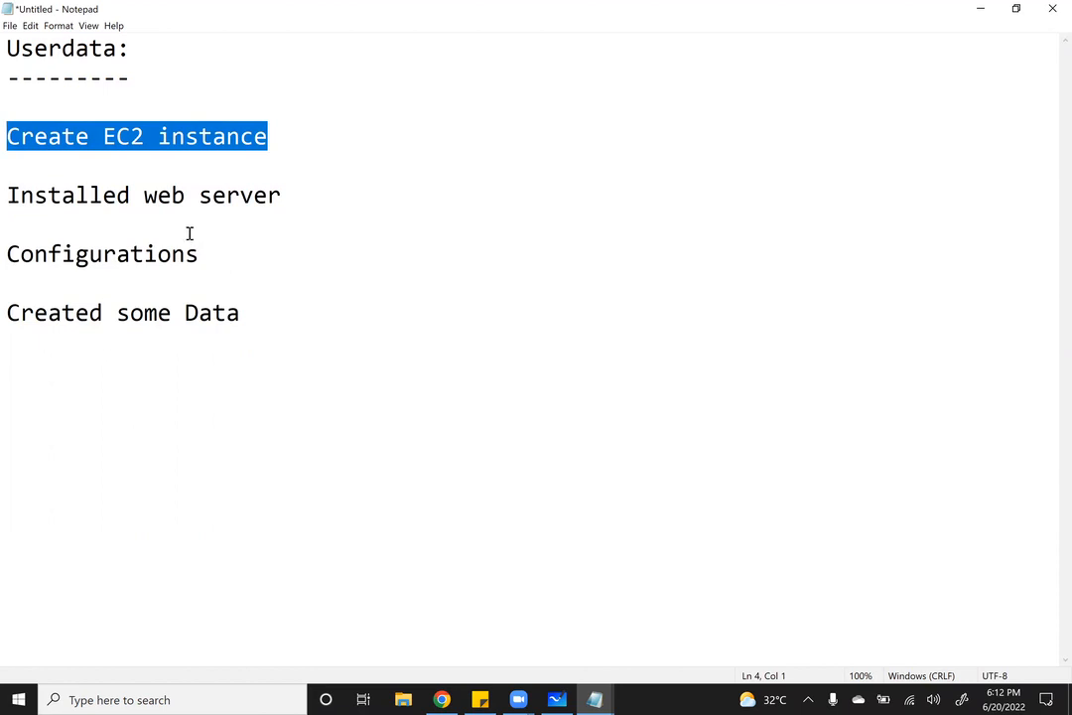
{"action": "left_click", "coordinate": [139, 47]}
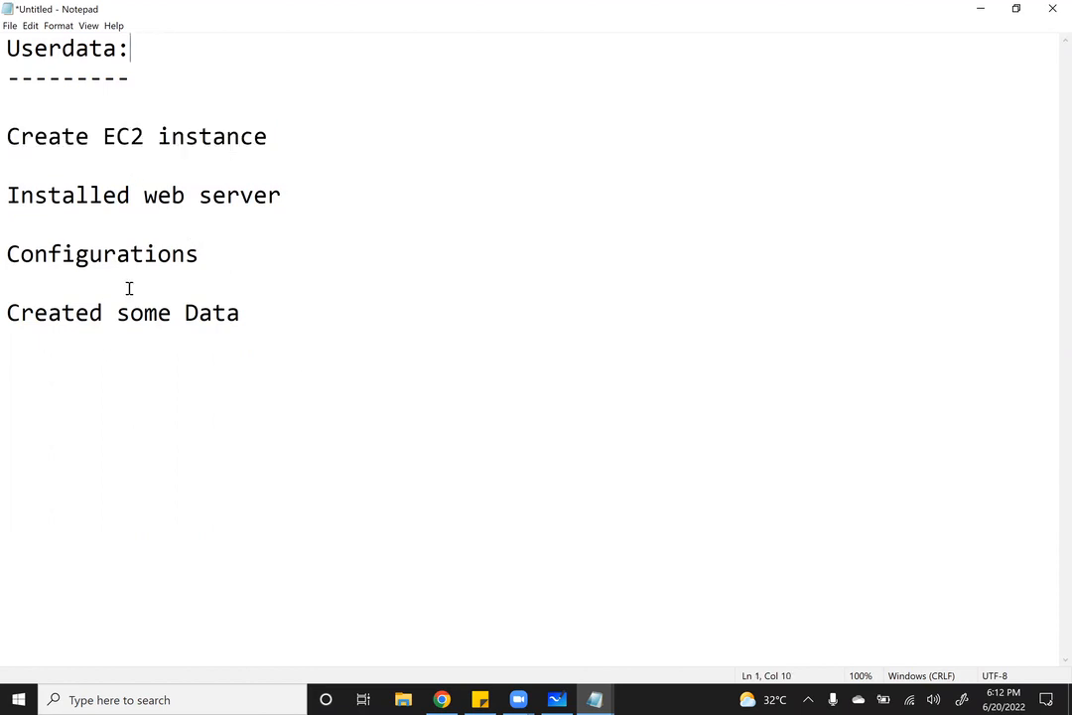
{"action": "left_click_drag", "start_coordinate": [242, 314], "coordinate": [7, 137]}
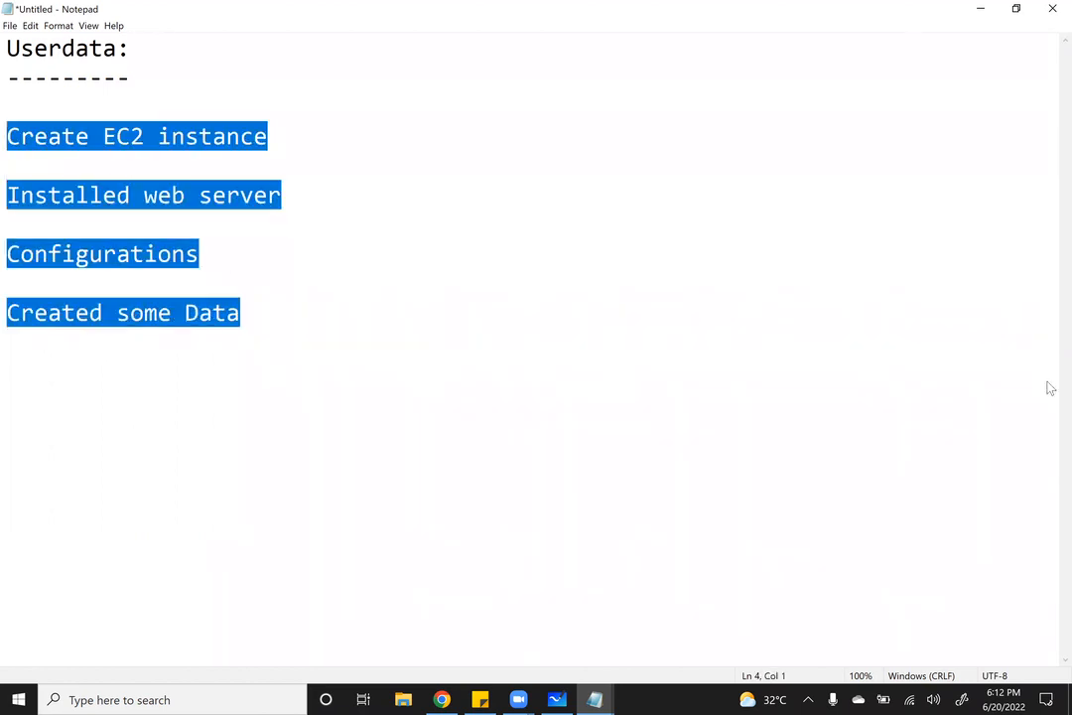
{"action": "key", "text": "Delete"}
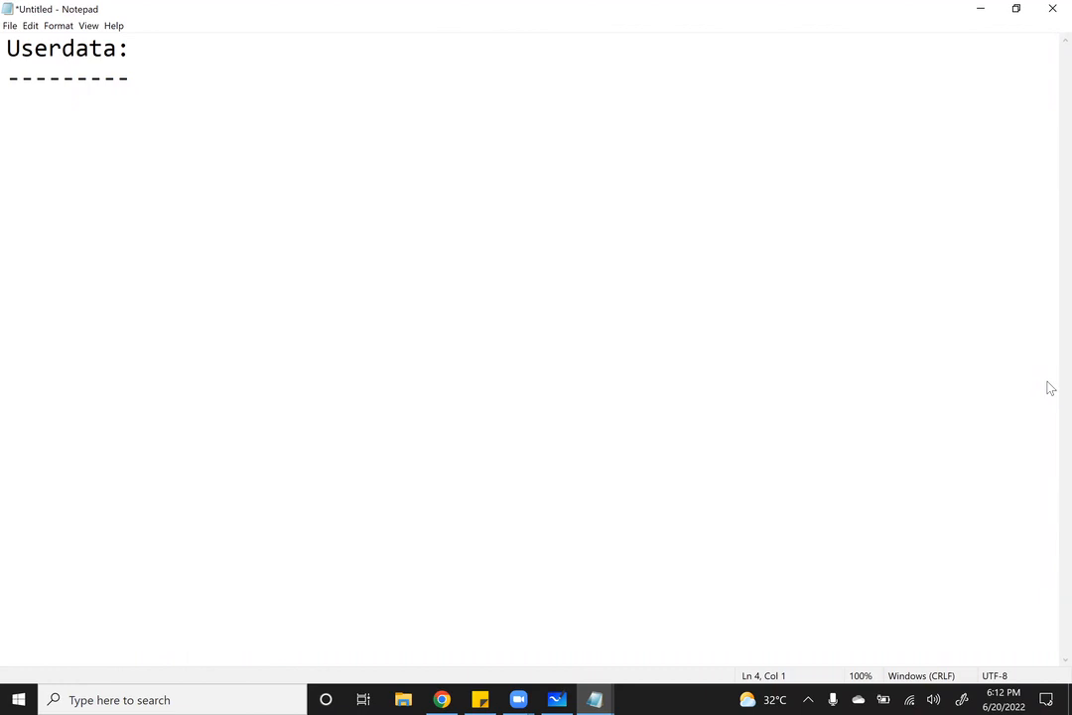
Write the point "--> We can automate the steps/Tasks Post Ec2 instance creation" below the underlined heading
{"action": "type", "text": "--> We can autom"}
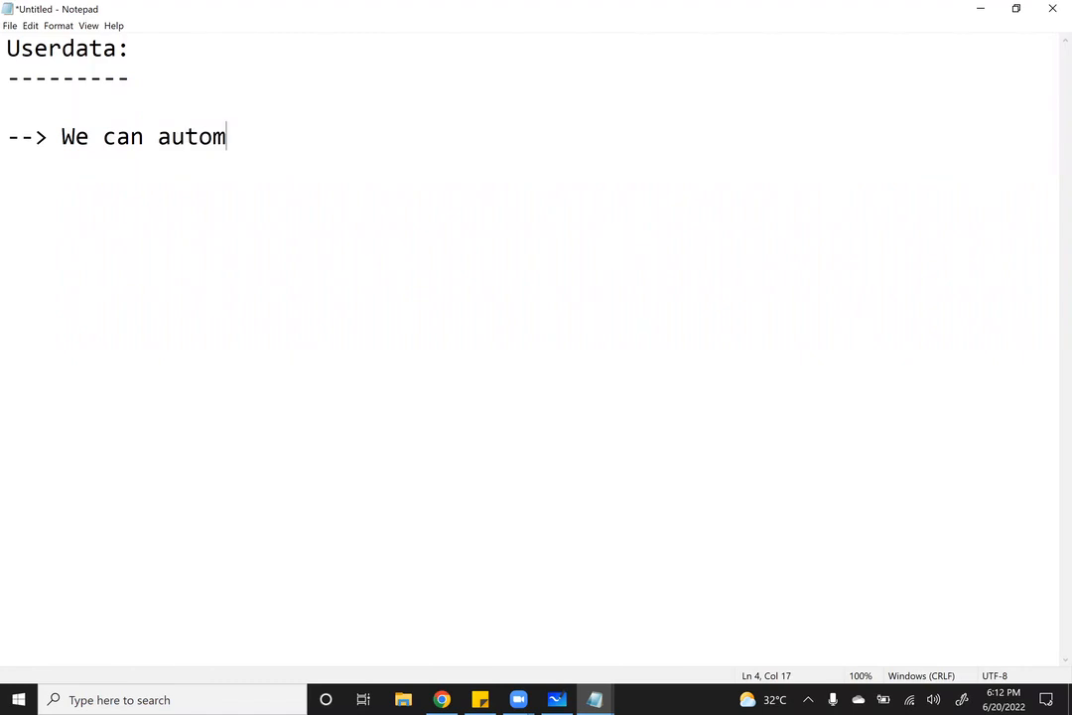
{"action": "type", "text": "ate the Post Ec2 instance"}
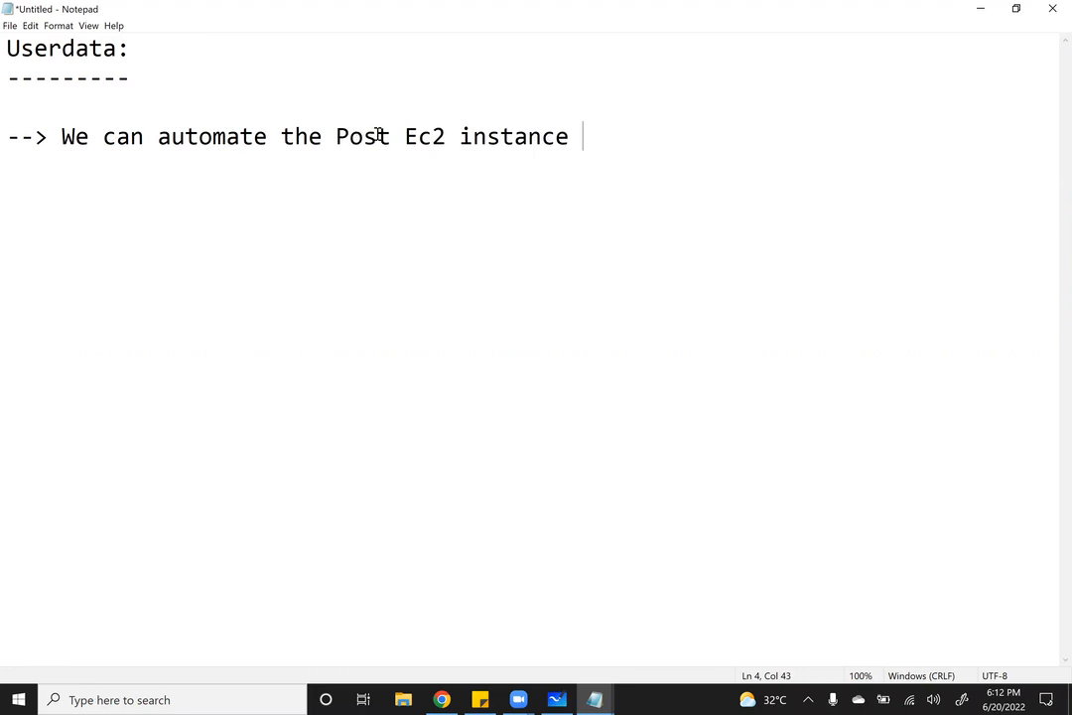
{"action": "left_click", "coordinate": [333, 138]}
{"action": "type", "text": "steps"}
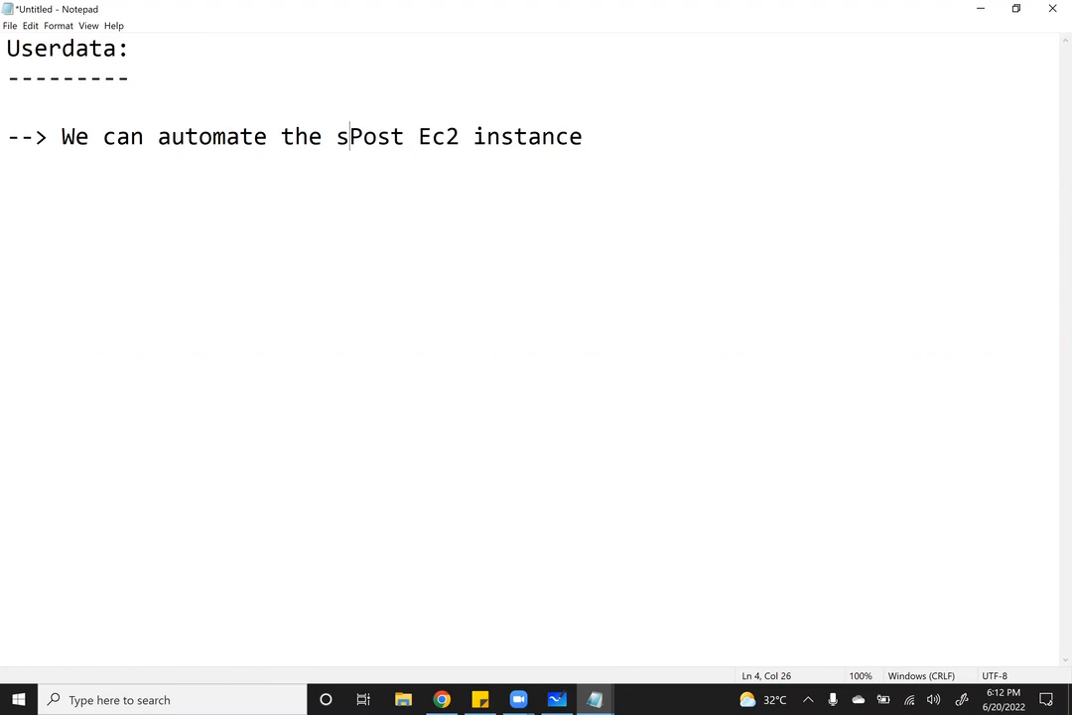
{"action": "type", "text": "/Tasks"}
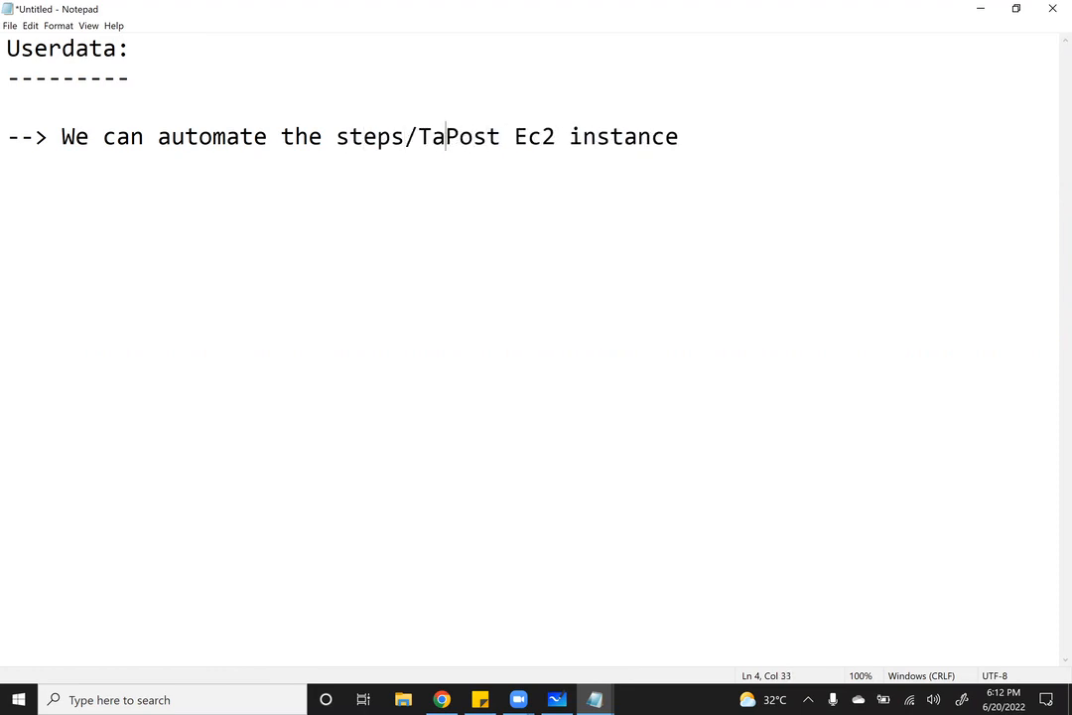
{"action": "left_click", "coordinate": [866, 132]}
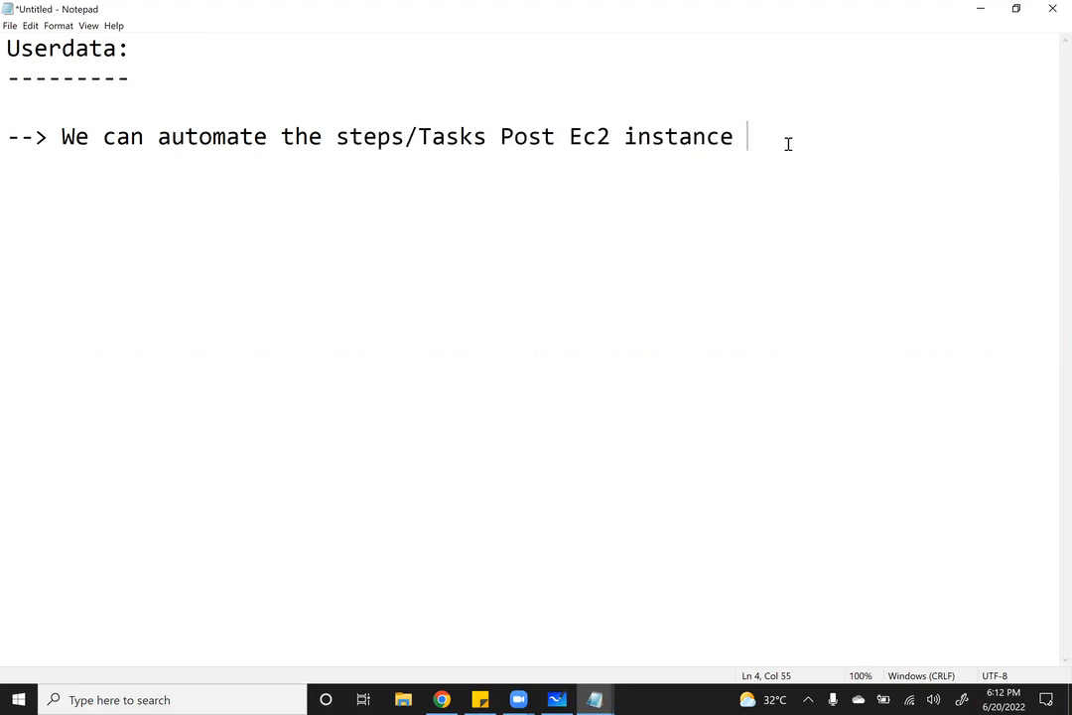
{"action": "type", "text": "creation"}
Add a second point, "--> userdata is also called BootStrap Scripts", after a blank line below the first point
{"action": "left_click_drag", "start_coordinate": [164, 56], "coordinate": [8, 49]}
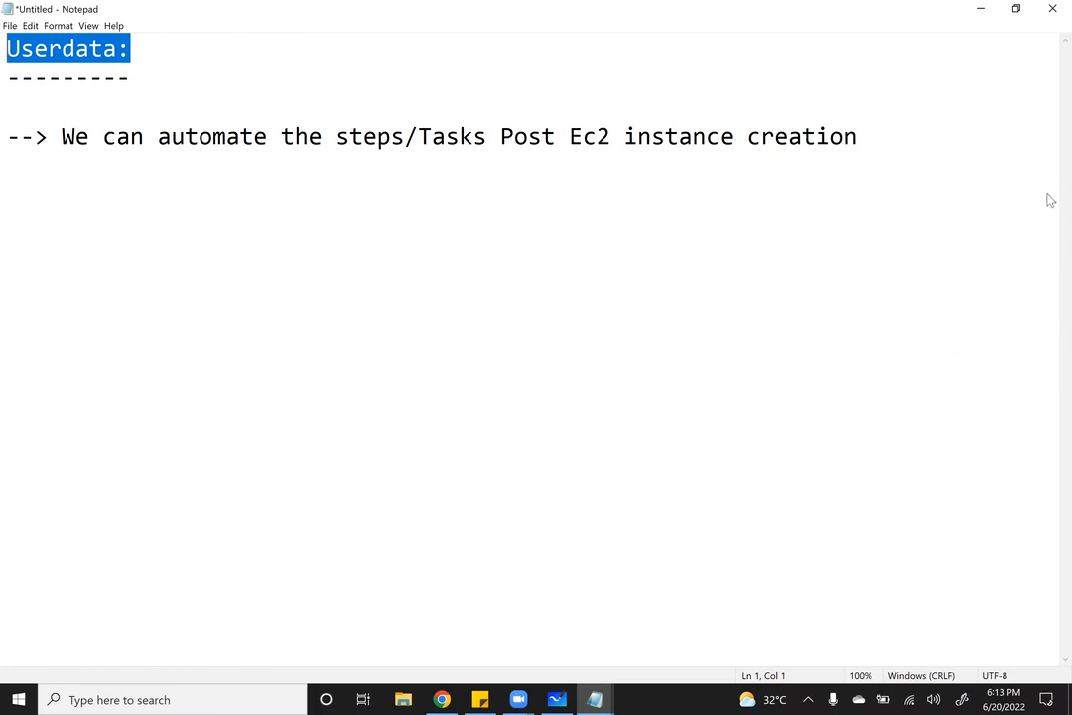
{"action": "key", "text": "ctrl+End"}
{"action": "key", "text": "Return"}
{"action": "key", "text": "Return"}
{"action": "type", "text": "--> userdtaa"}
{"action": "key", "text": "BackSpace"}
{"action": "key", "text": "BackSpace"}
{"action": "key", "text": "BackSpace"}
{"action": "key", "text": "BackSpace"}
{"action": "type", "text": "ata "}
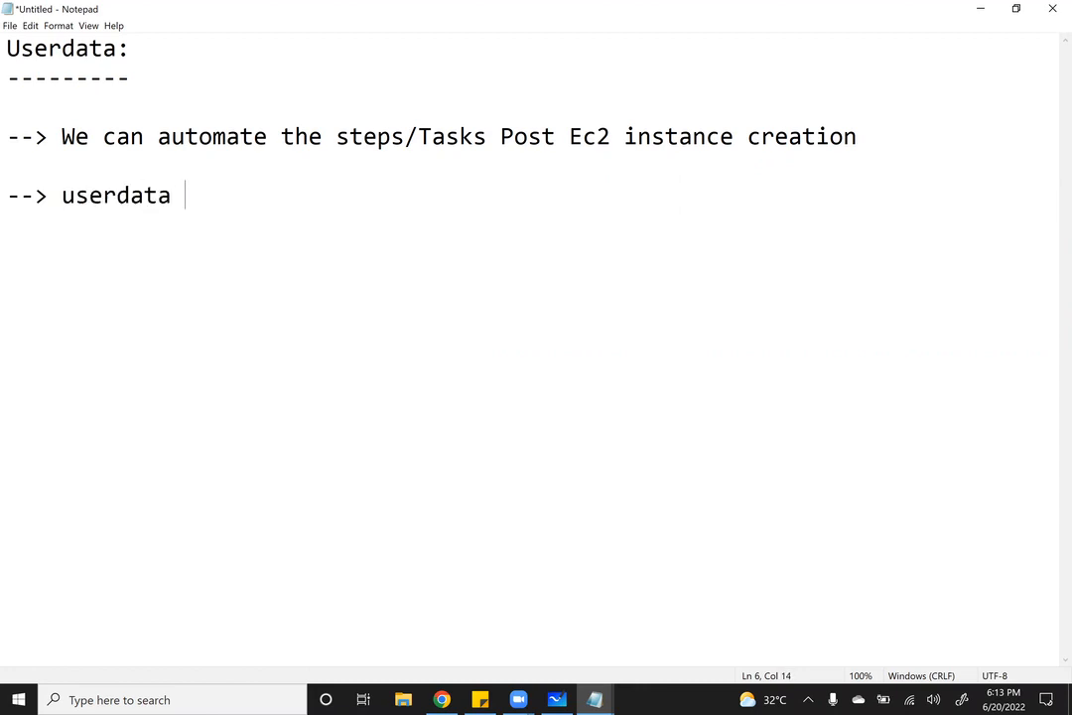
{"action": "type", "text": "is also cal"}
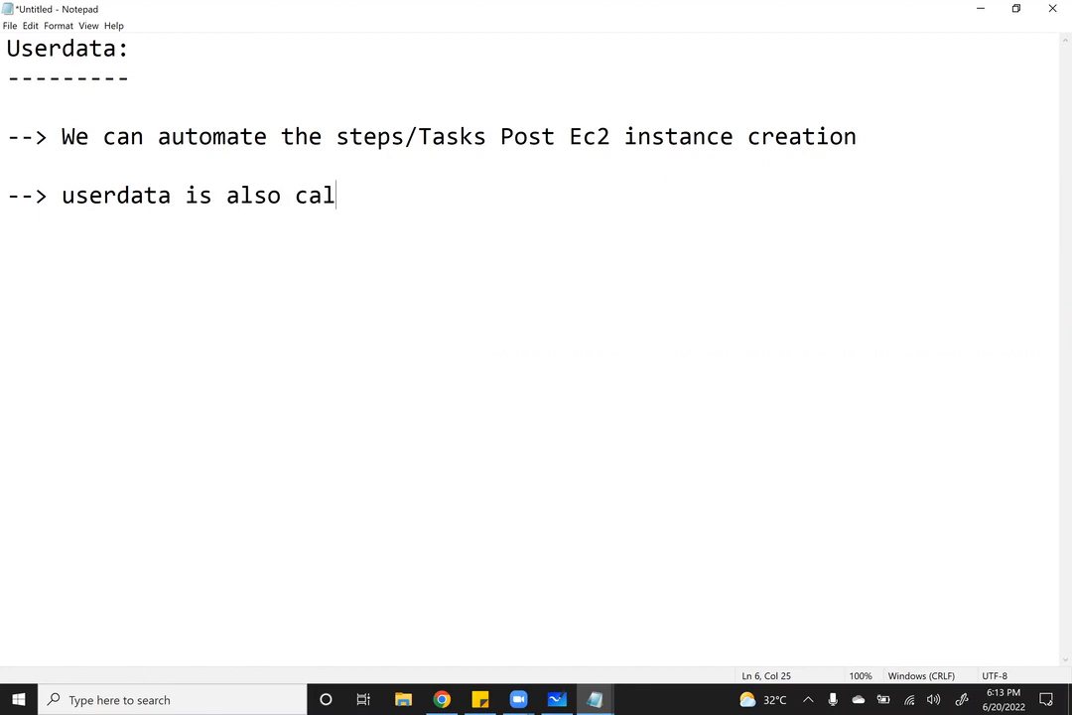
{"action": "type", "text": "led BootsTRA"}
{"action": "key", "text": "BackSpace"}
{"action": "key", "text": "BackSpace"}
{"action": "key", "text": "BackSpace"}
{"action": "key", "text": "BackSpace"}
{"action": "type", "text": "Strap "}
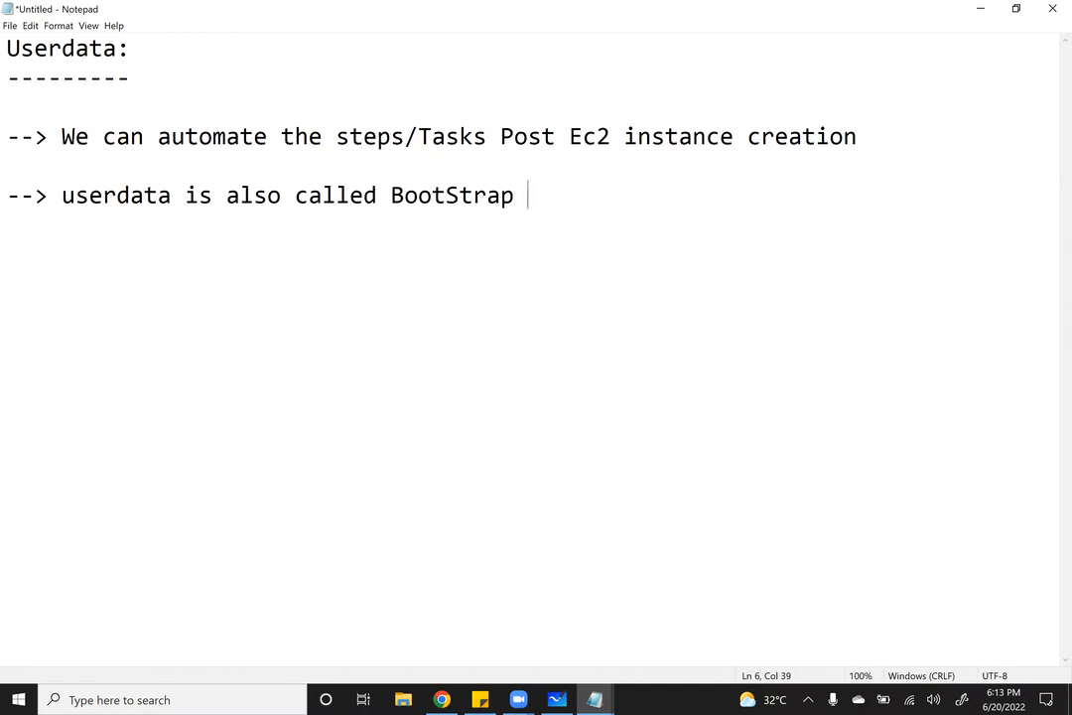
{"action": "type", "text": "Scripts"}
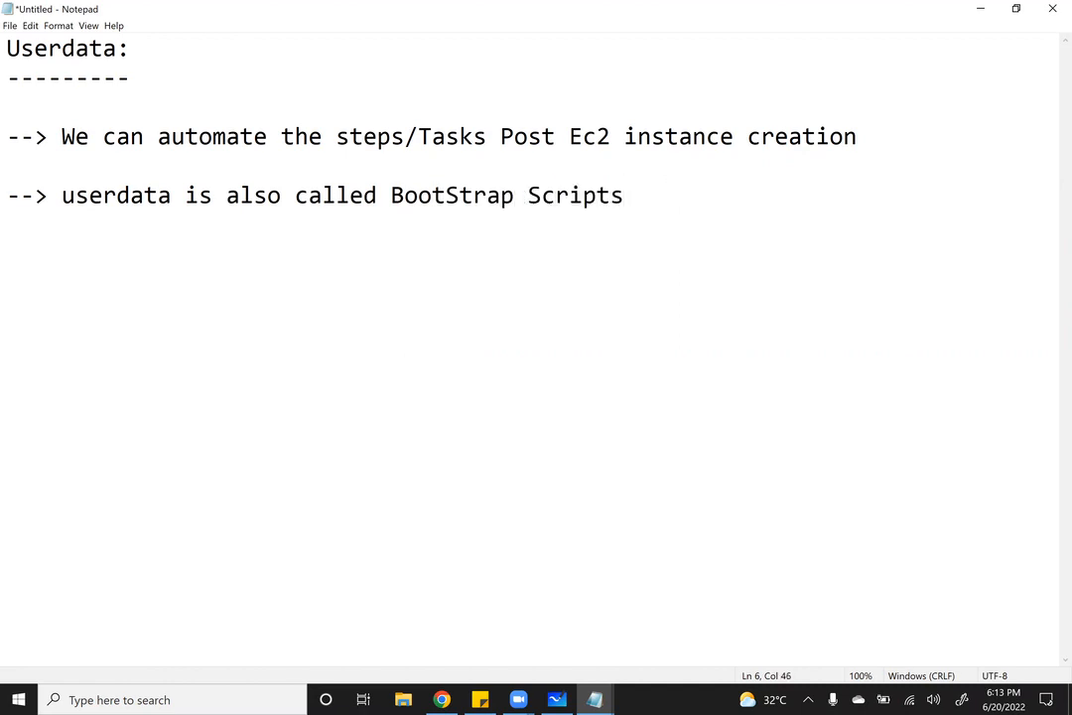
{"action": "left_click", "coordinate": [518, 196], "text": "shift"}
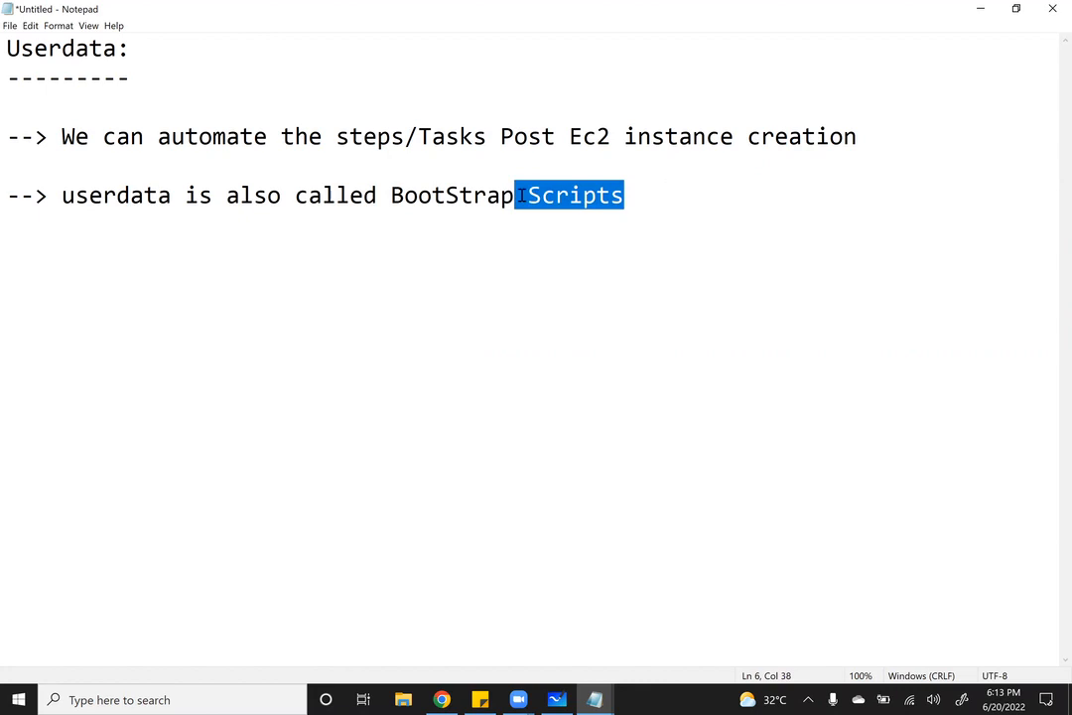
{"action": "left_click", "coordinate": [521, 197]}
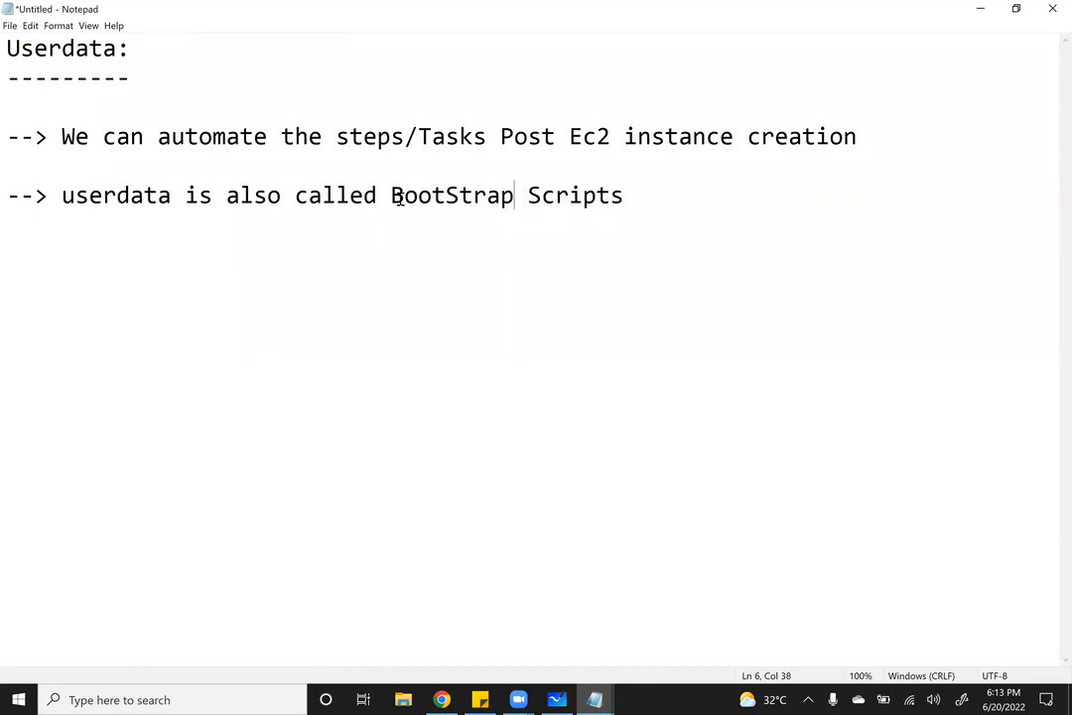
{"action": "left_click", "coordinate": [378, 195], "text": "shift"}
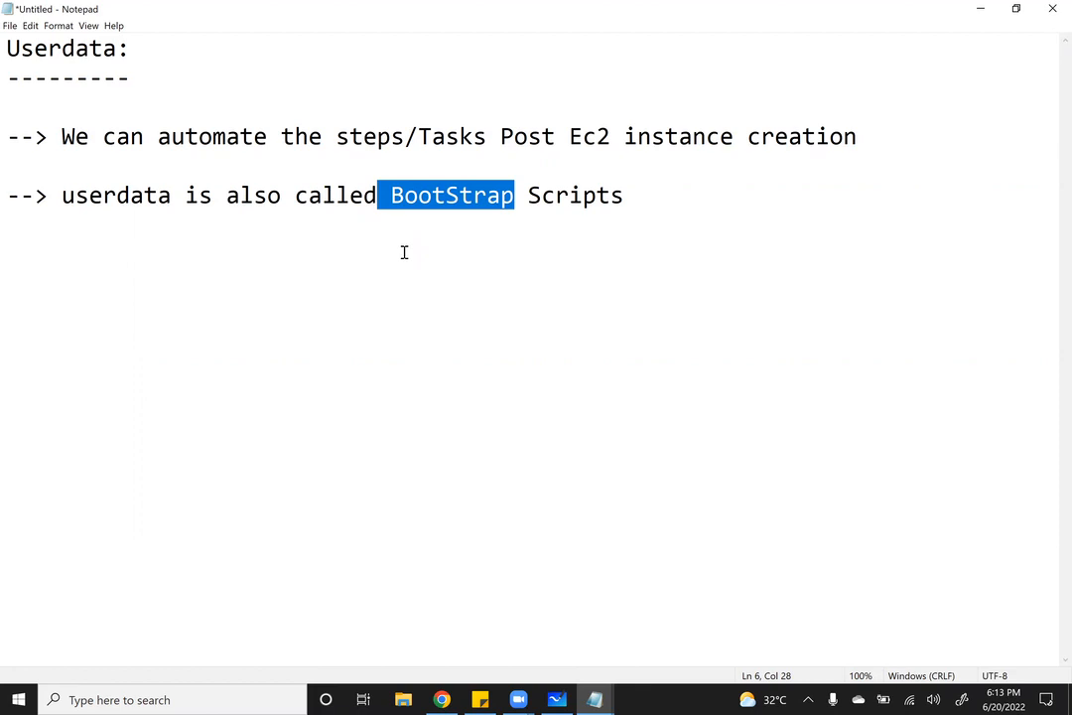
{"action": "left_click_drag", "start_coordinate": [636, 199], "coordinate": [536, 203]}
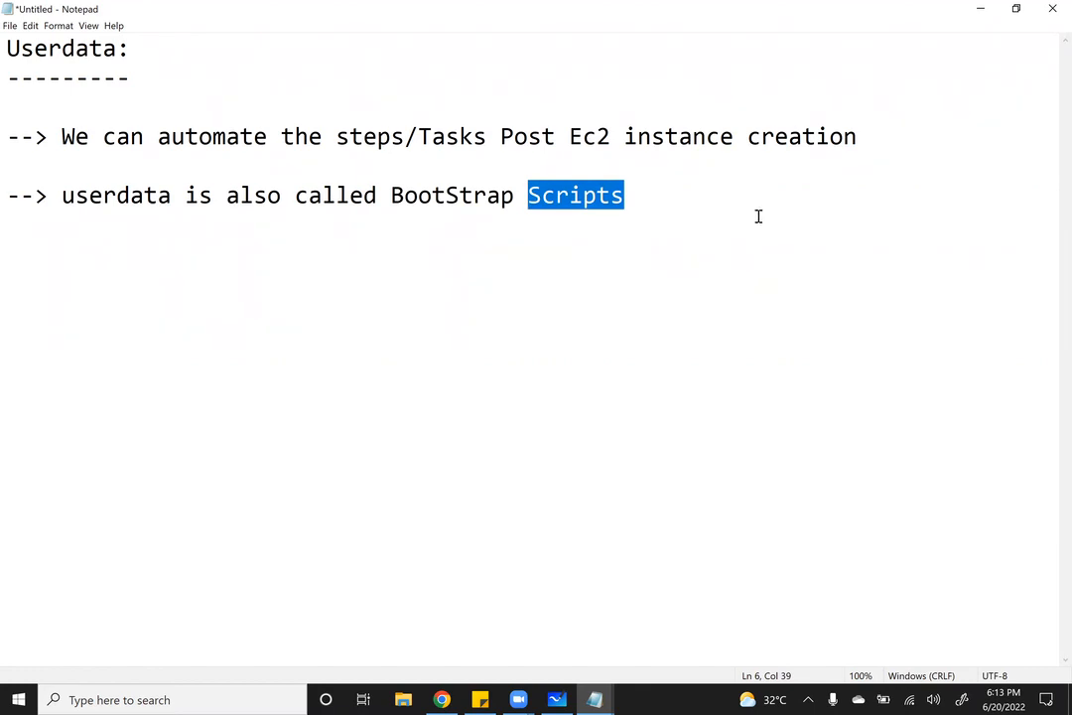
Add the line "Ex: Hosting a Simple Website on LInux EC2 instance." after a blank line below the BootStrap Scripts point
{"action": "left_click", "coordinate": [670, 196]}
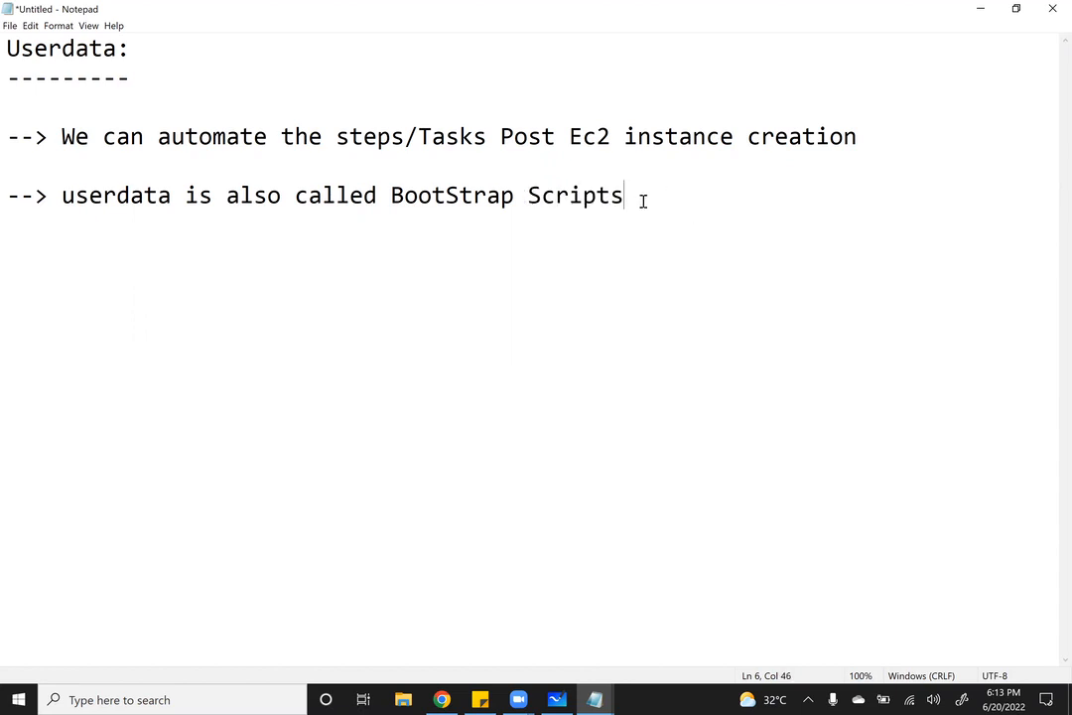
{"action": "key", "text": "Return"}
{"action": "key", "text": "Return"}
{"action": "type", "text": "Ex: H"}
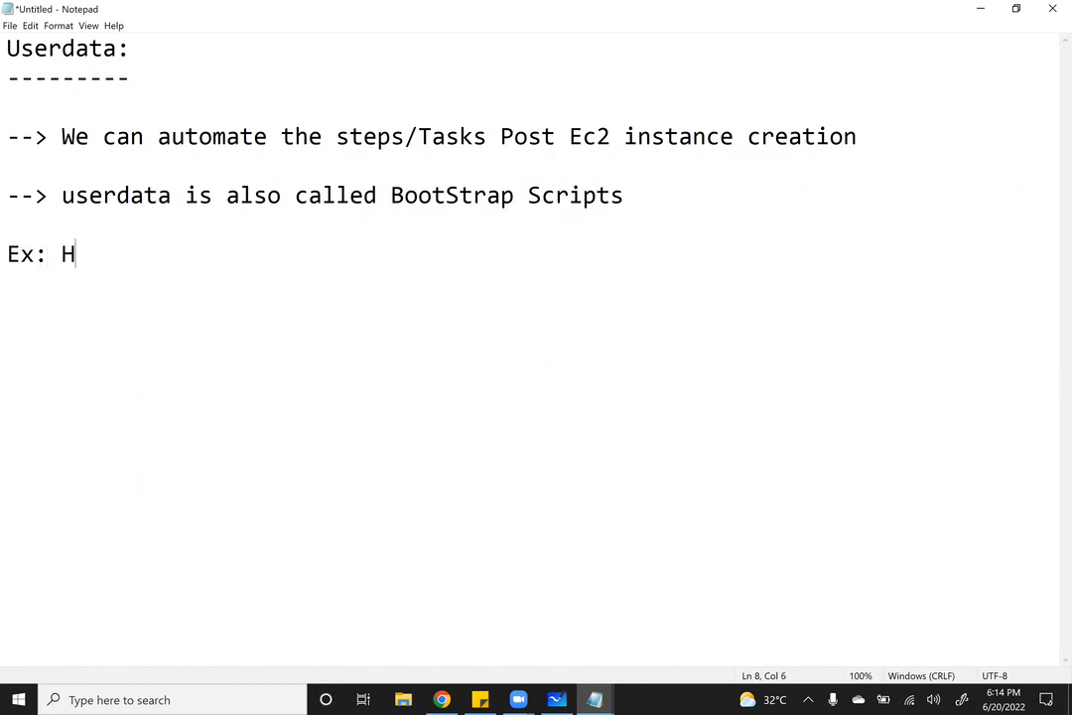
{"action": "type", "text": "osting a Sim"}
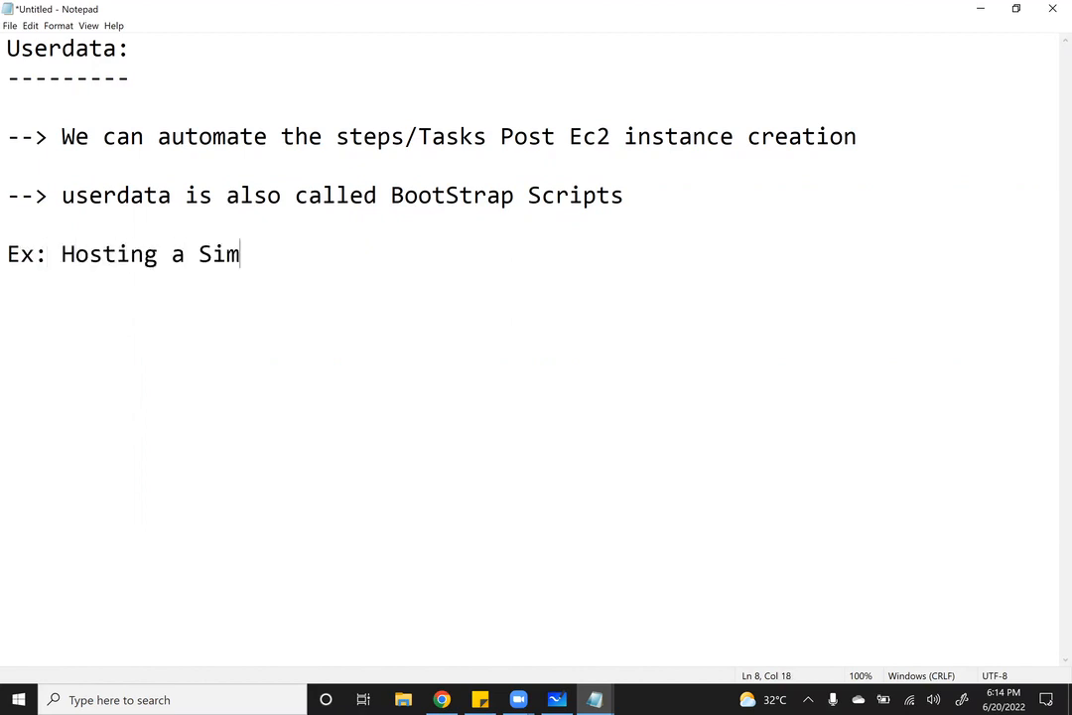
{"action": "type", "text": "ple Website on LI"}
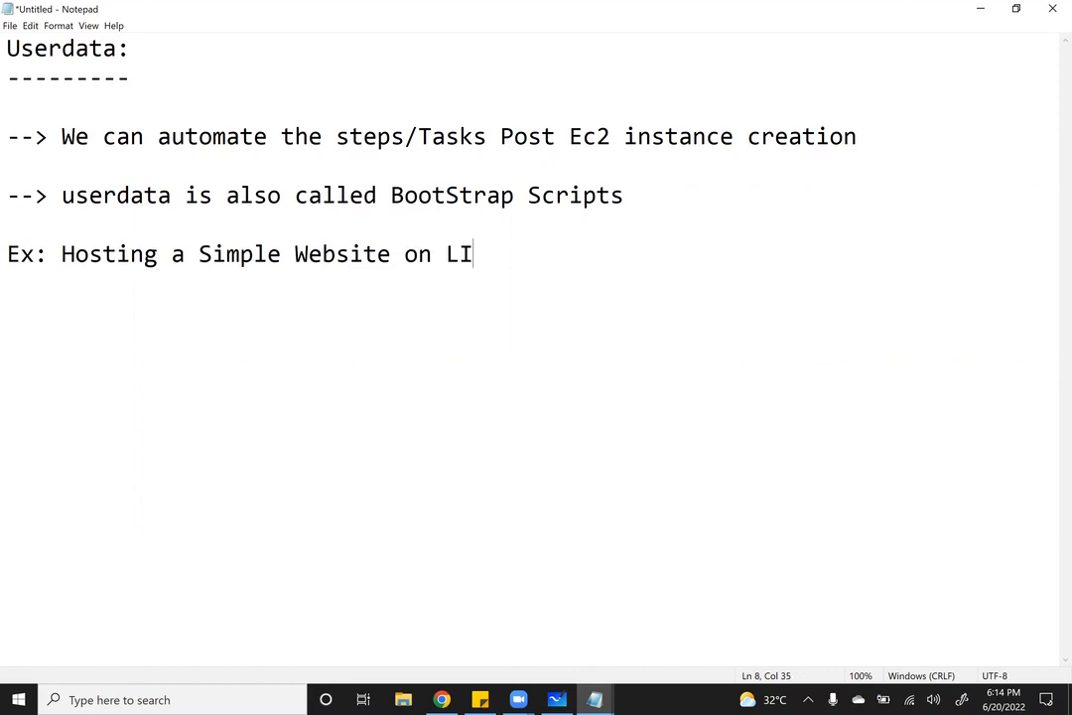
{"action": "type", "text": "nux EC2 instance."}
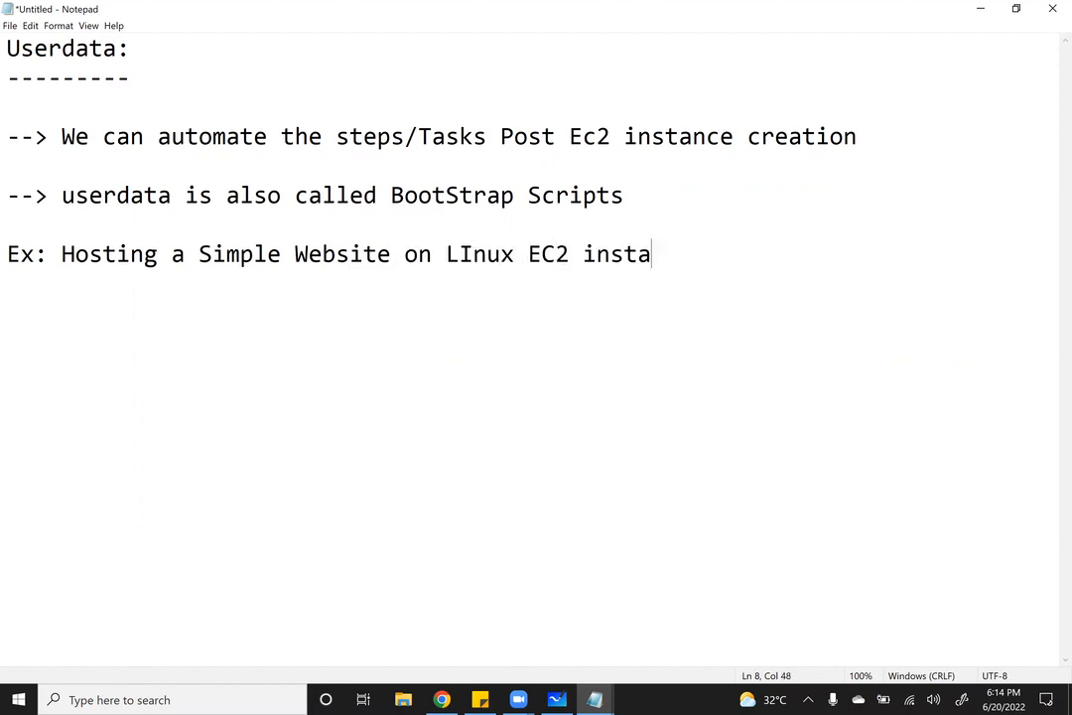
Add an indented bullet "- Update the repository" under the website hosting example, after a blank line
{"action": "key", "text": "Return"}
{"action": "key", "text": "Return"}
{"action": "key", "text": "Tab"}
{"action": "type", "text": "-"}
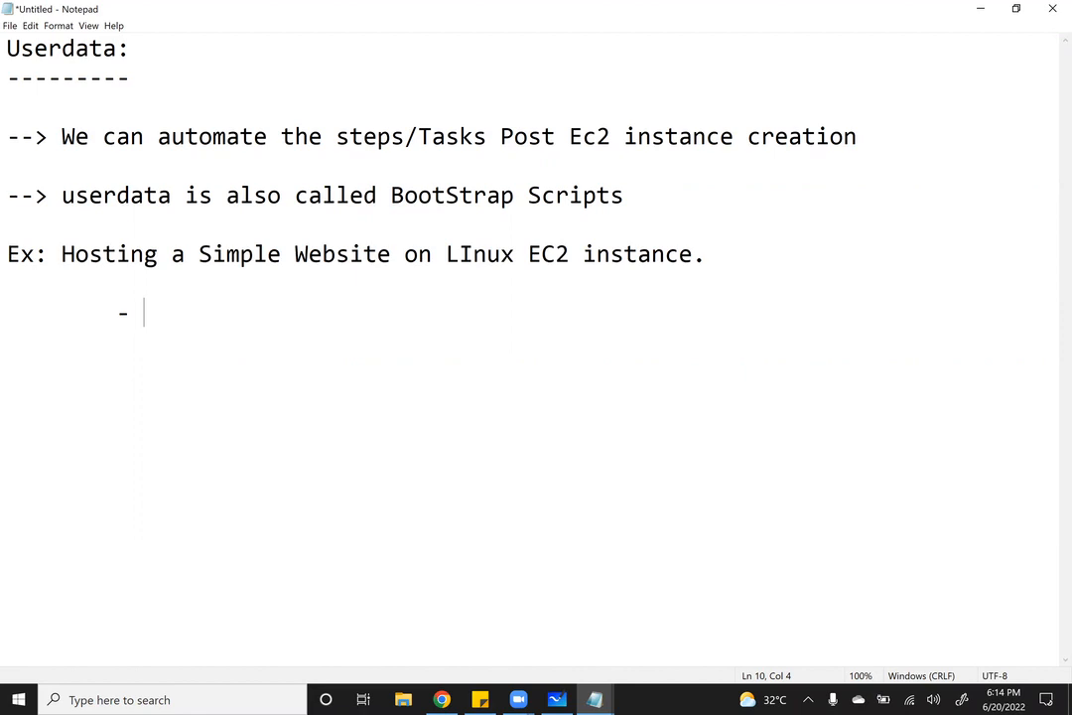
{"action": "type", "text": "Update the repos"}
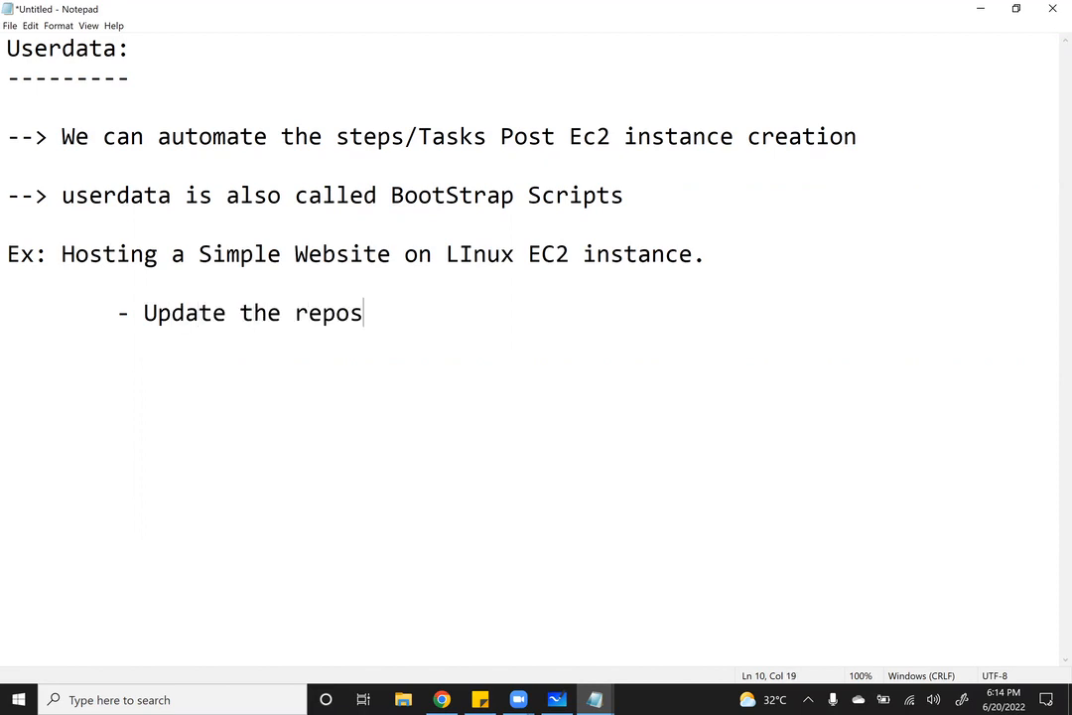
{"action": "type", "text": "itory"}
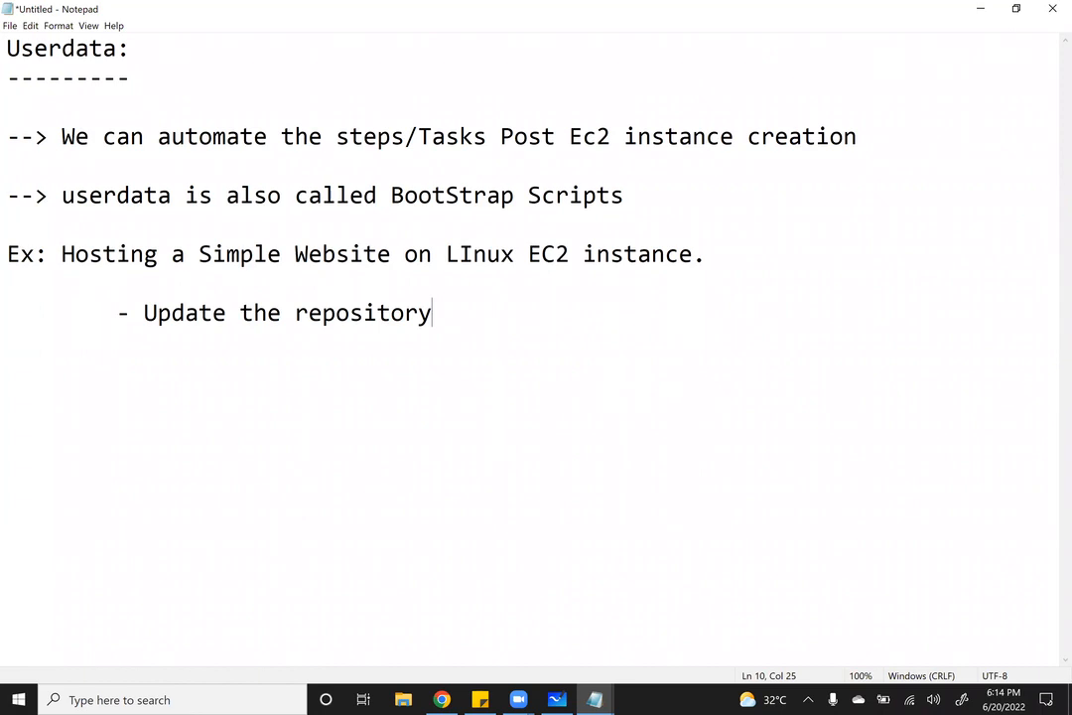
Add the indented bullet "- Installed httpd Webserver" below the repository update bullet
{"action": "key", "text": "Return"}
{"action": "key", "text": "Tab"}
{"action": "type", "text": "- Install"}
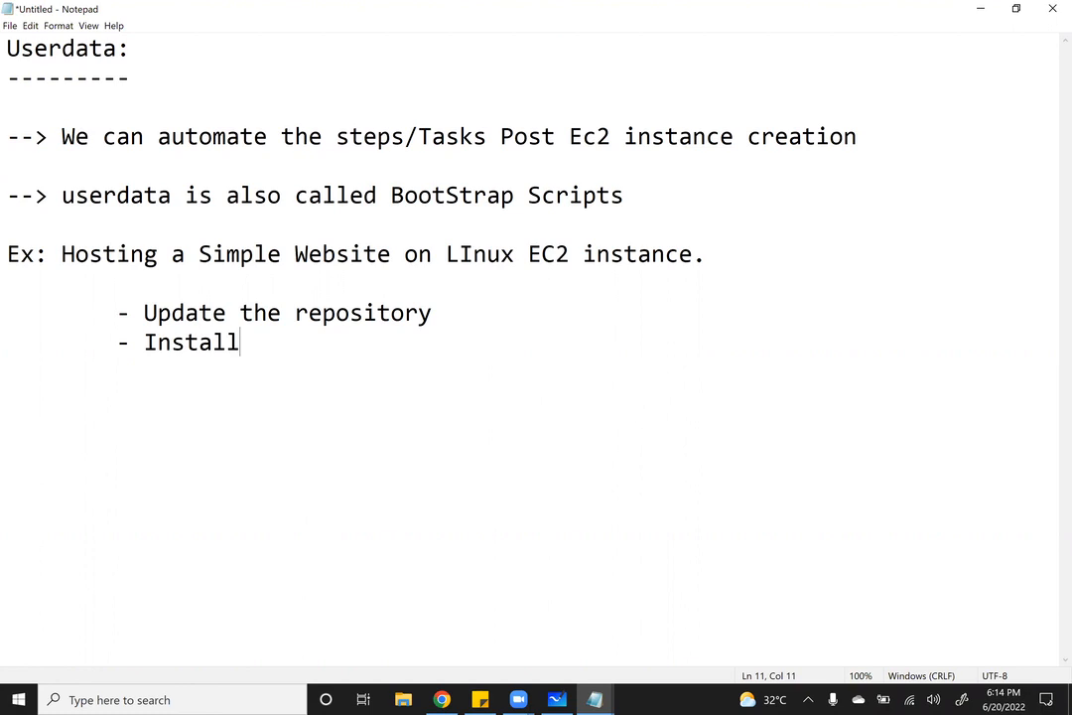
{"action": "type", "text": "ed httpd We"}
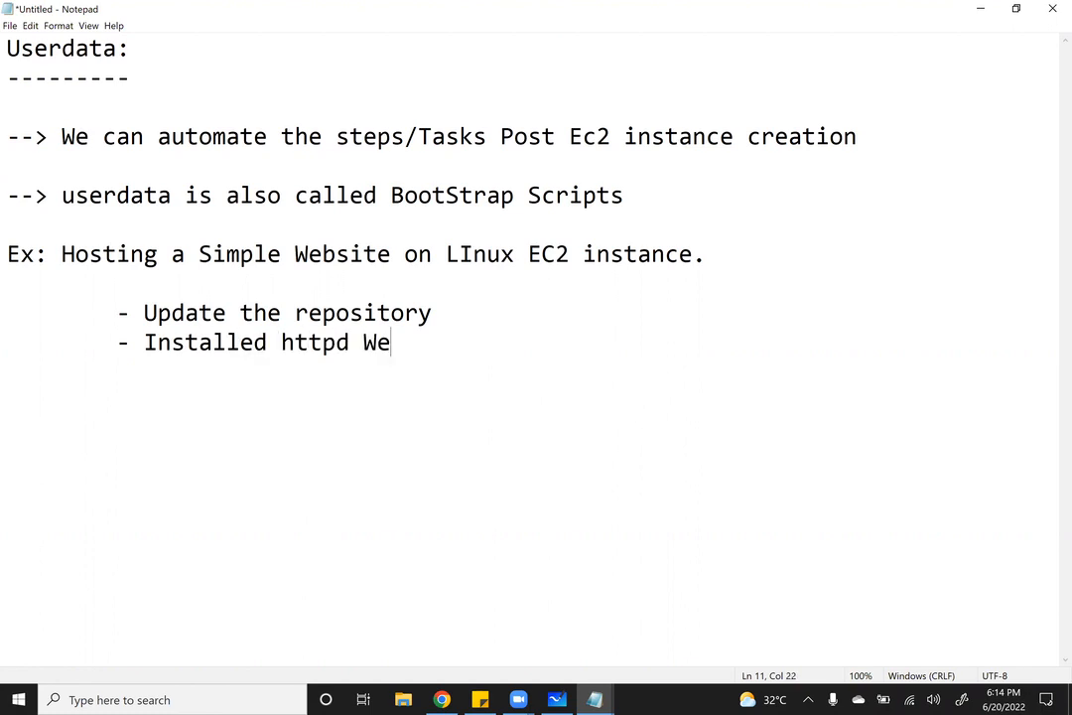
{"action": "type", "text": "bserver"}
Add the indented bullet "- start the httpd service" below the httpd Webserver bullet
{"action": "key", "text": "Return"}
{"action": "key", "text": "Tab"}
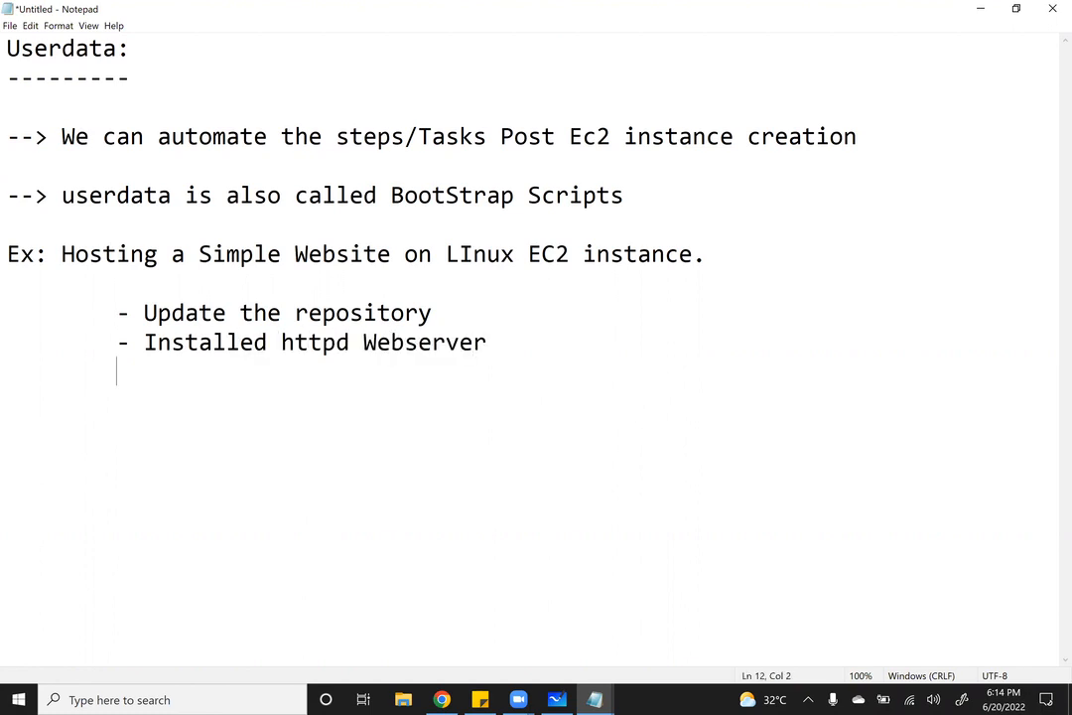
{"action": "type", "text": "- start the http"}
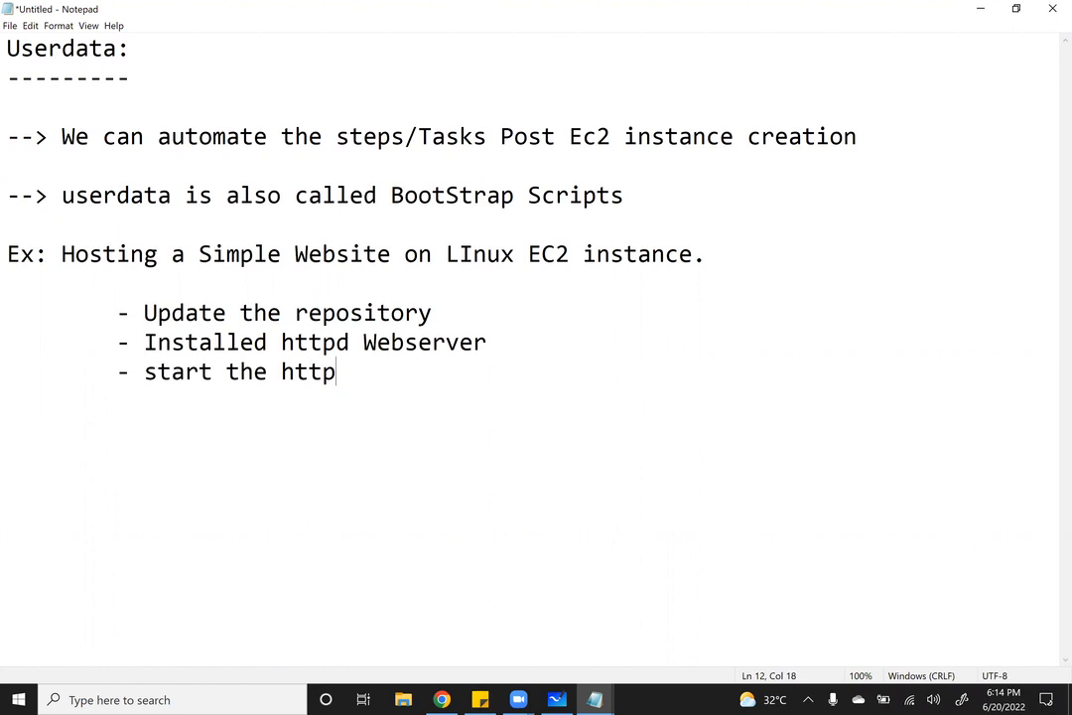
{"action": "type", "text": "d service"}
Add the indented bullet "- Configure the httpd servcie to be started automatically" below the service start bullet
{"action": "key", "text": "Return"}
{"action": "key", "text": "Tab"}
{"action": "type", "text": "- Confi"}
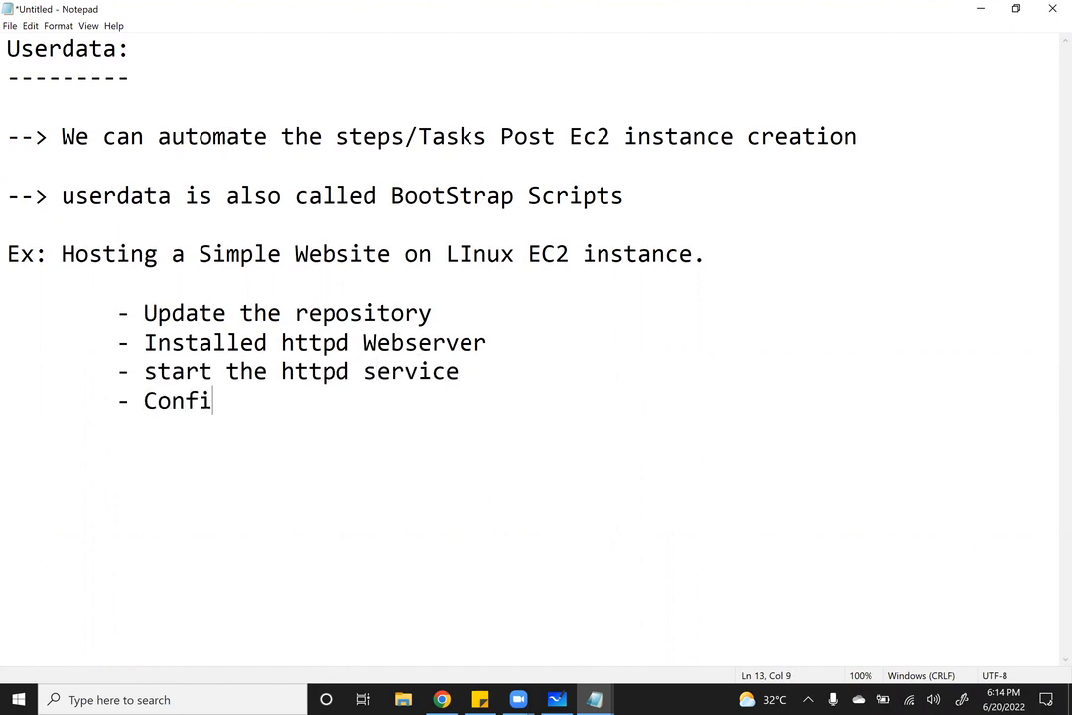
{"action": "type", "text": "gure the htt"}
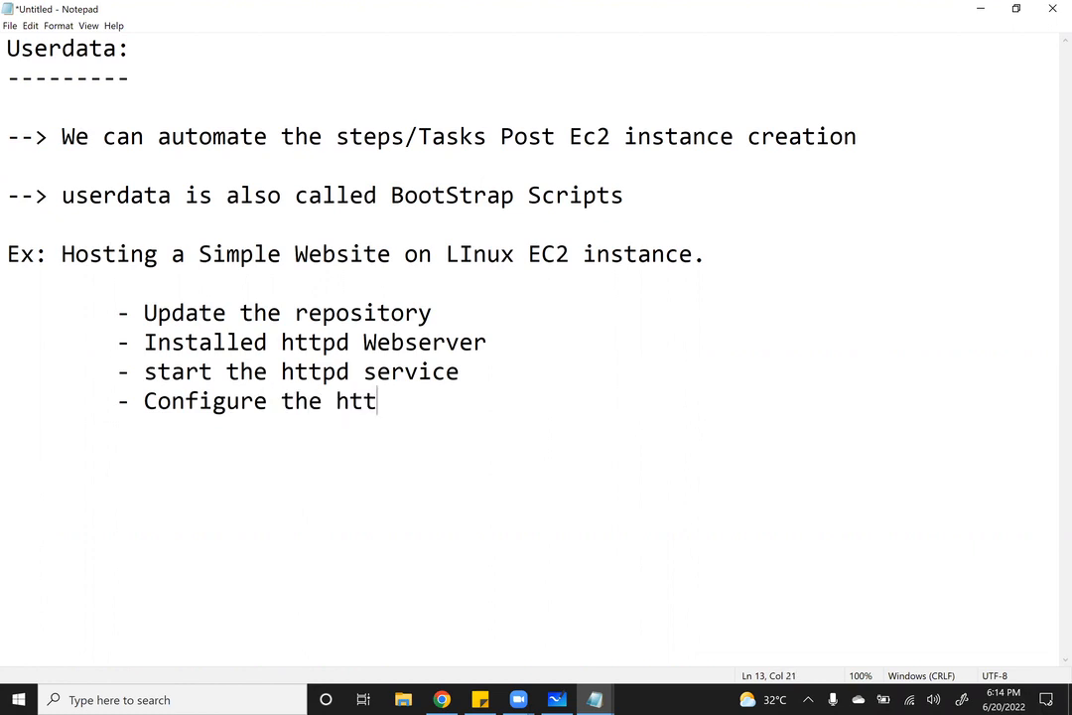
{"action": "type", "text": "pd servcie to be "}
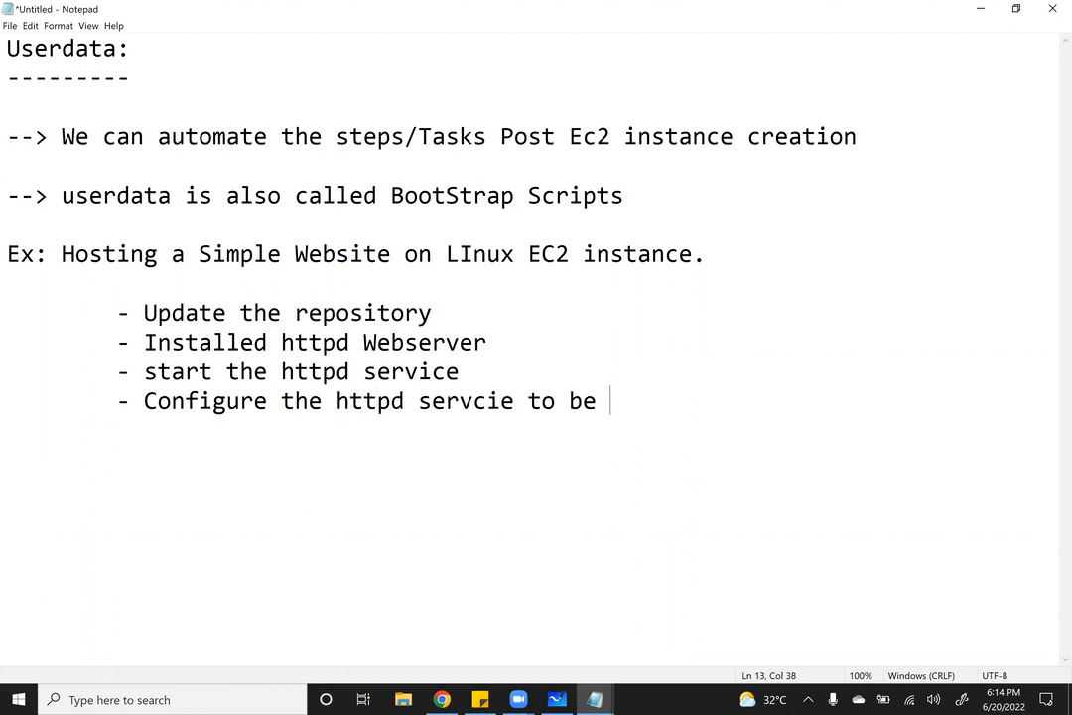
{"action": "type", "text": "started aut"}
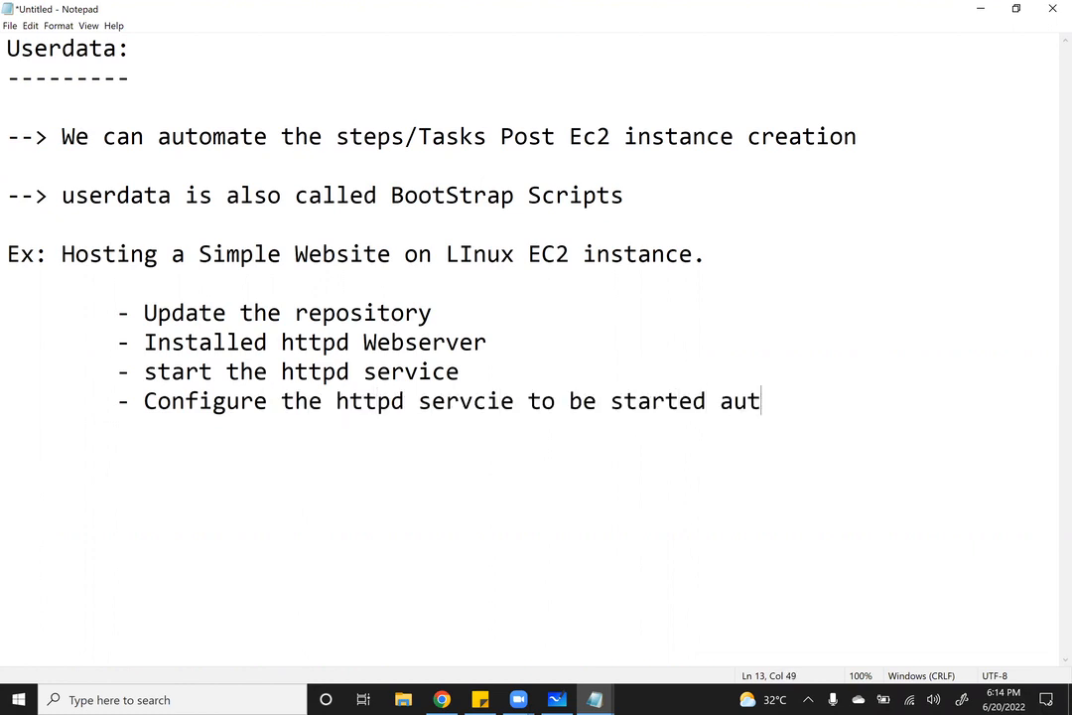
{"action": "type", "text": "omatically"}
Add the indented bullet "- created the index.html webpage" at the end of the website hosting list
{"action": "key", "text": "Return"}
{"action": "key", "text": "Tab"}
{"action": "type", "text": "- "}
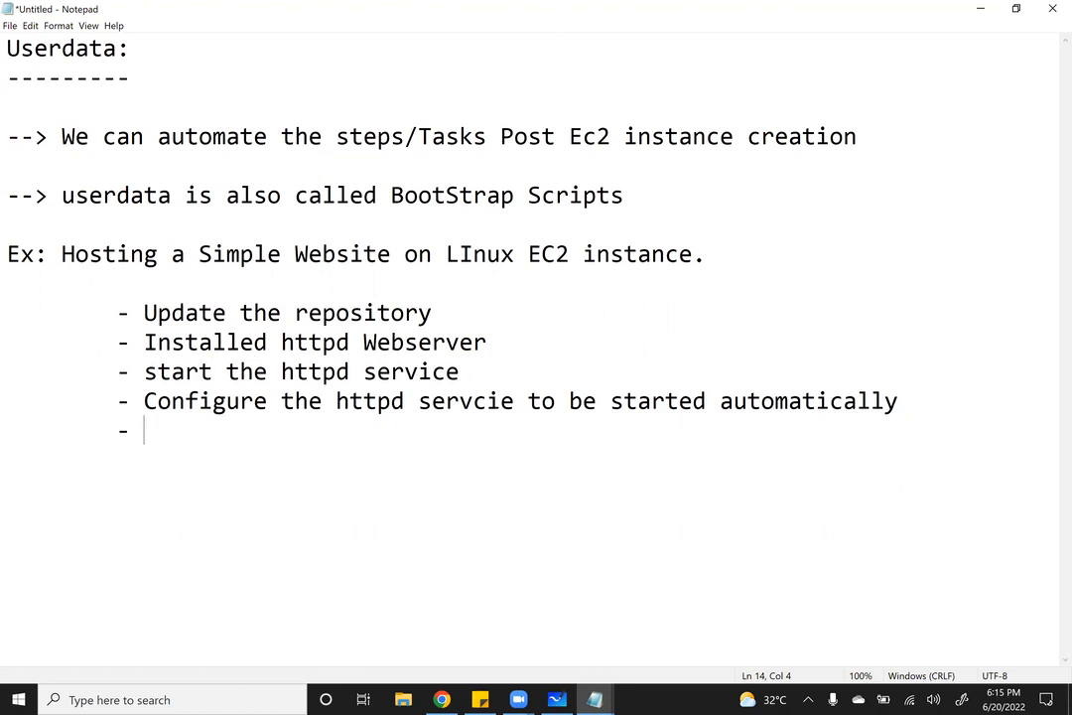
{"action": "type", "text": "created the index.html webpage"}
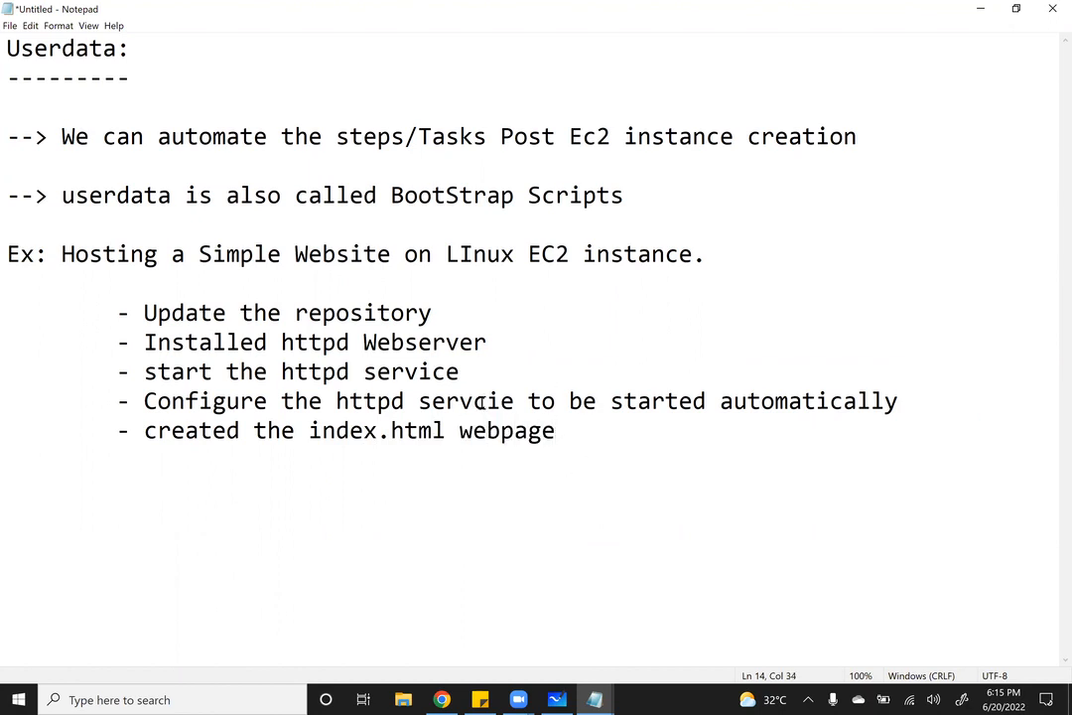
Check the script in the "6 - EC2 UserData" notes and return to the untitled notes
{"action": "left_click_drag", "start_coordinate": [7, 292], "coordinate": [453, 538]}
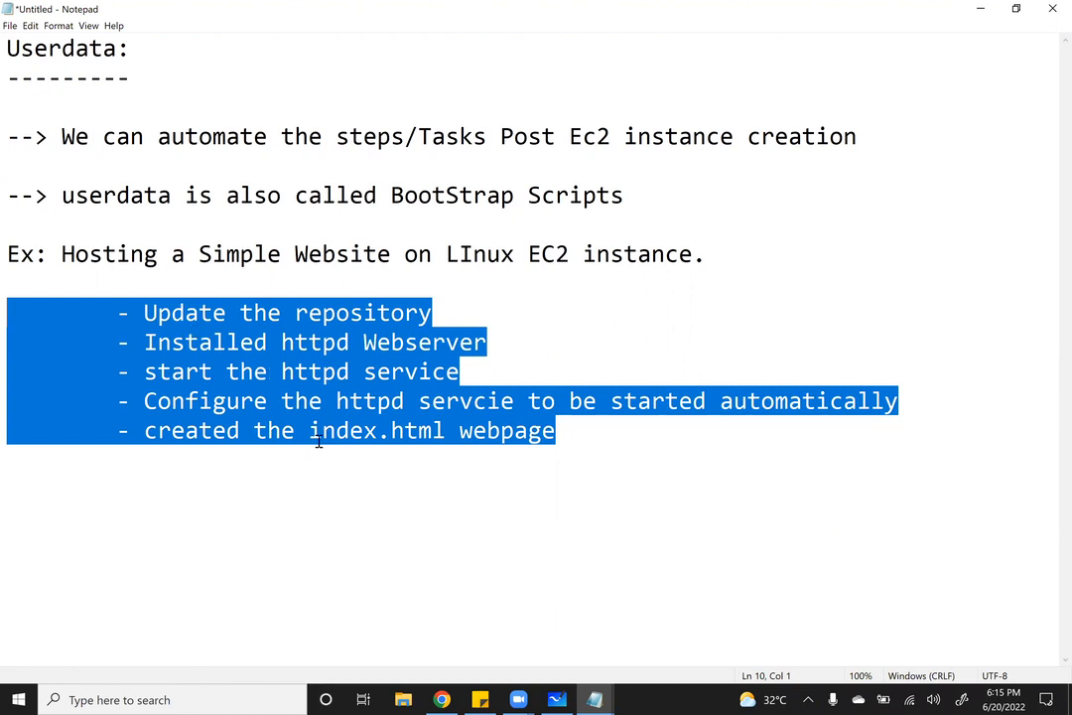
{"action": "left_click", "coordinate": [597, 699]}
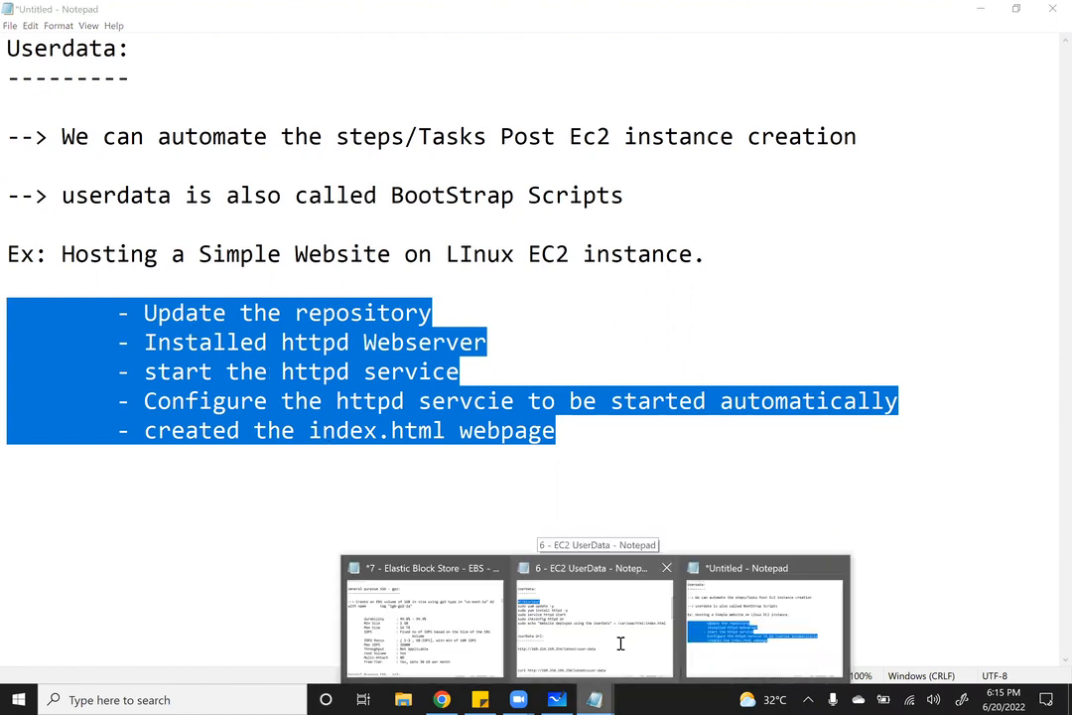
{"action": "left_click", "coordinate": [621, 643]}
{"action": "left_click", "coordinate": [982, 11]}
Write the indented script line "#!/bin/bash" below the bullet list, after two blank lines
{"action": "left_click", "coordinate": [801, 419]}
{"action": "key", "text": "Return"}
{"action": "key", "text": "Return"}
{"action": "key", "text": "Return"}
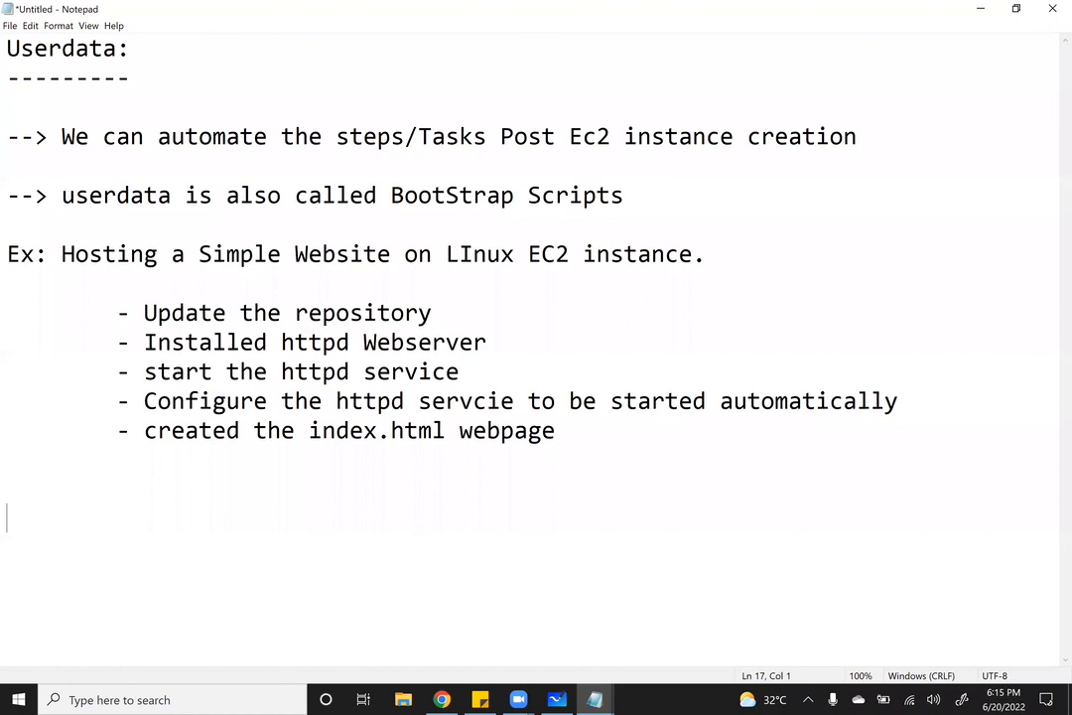
{"action": "type", "text": "#!/bin/bash"}
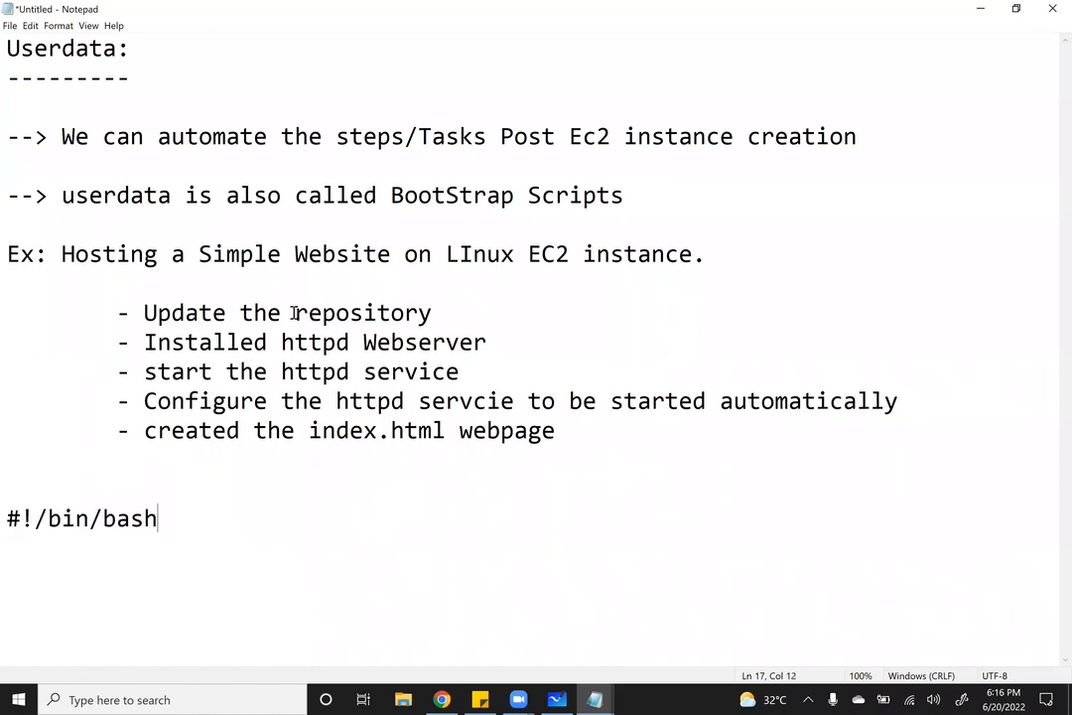
{"action": "key", "text": "Home"}
{"action": "key", "text": "Tab"}
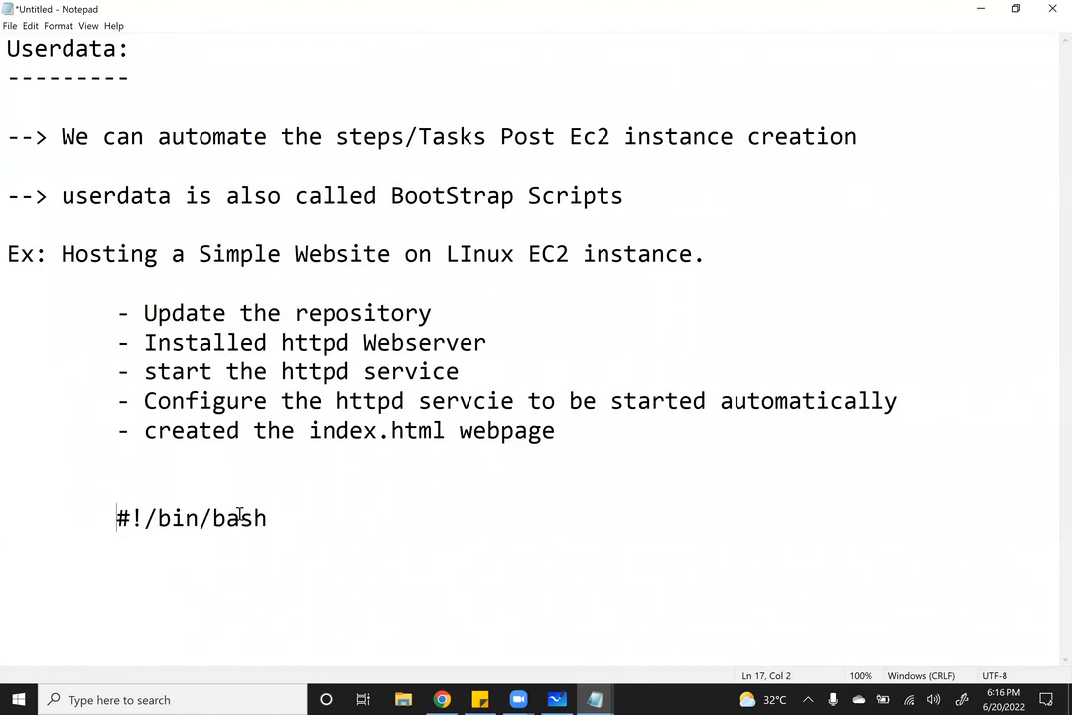
Add the indented command "sudo yum update" below the #!/bin/bash line and start another indented line
{"action": "left_click_drag", "start_coordinate": [305, 521], "coordinate": [214, 520]}
{"action": "left_click", "coordinate": [911, 575]}
{"action": "key", "text": "Return"}
{"action": "key", "text": "Tab"}
{"action": "left_click_drag", "start_coordinate": [433, 314], "coordinate": [117, 313]}
{"action": "left_click", "coordinate": [347, 519]}
{"action": "key", "text": "Down"}
{"action": "type", "text": "sudo yum update"}
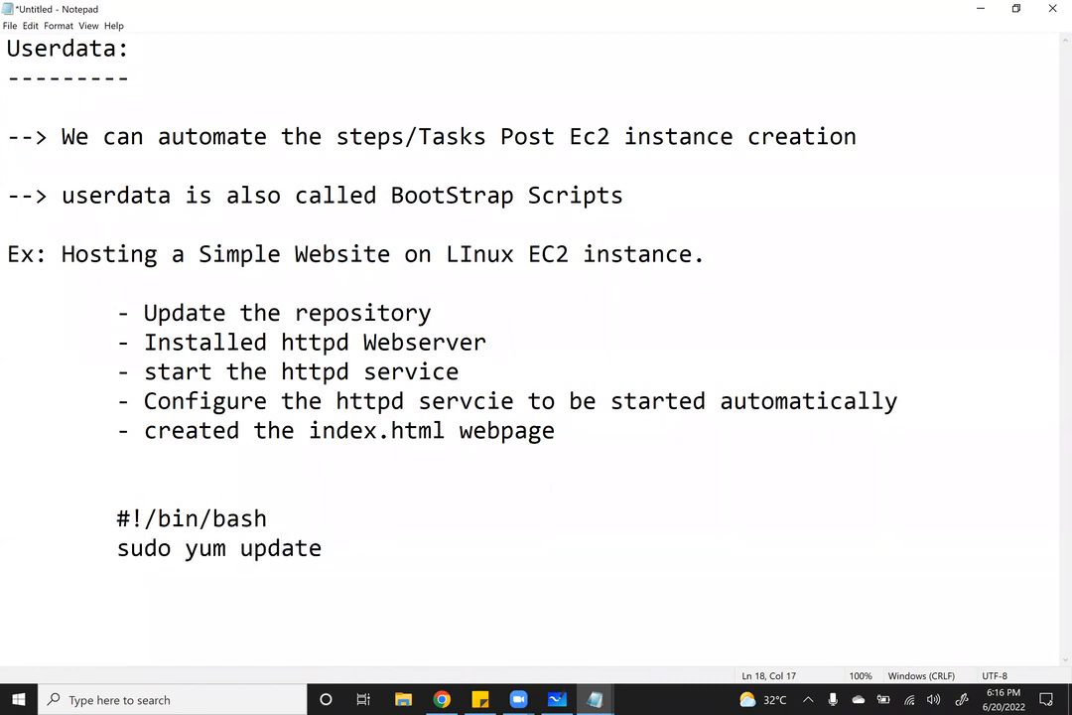
{"action": "left_click_drag", "start_coordinate": [323, 550], "coordinate": [115, 542]}
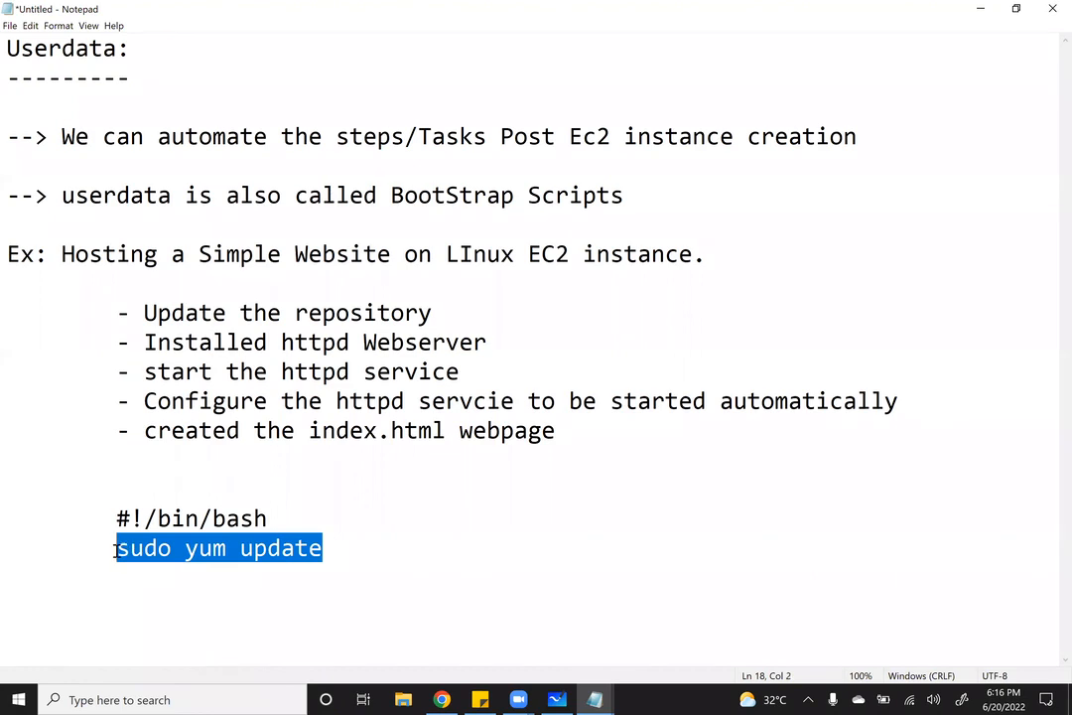
{"action": "left_click", "coordinate": [488, 562]}
{"action": "key", "text": "Return"}
{"action": "key", "text": "Tab"}
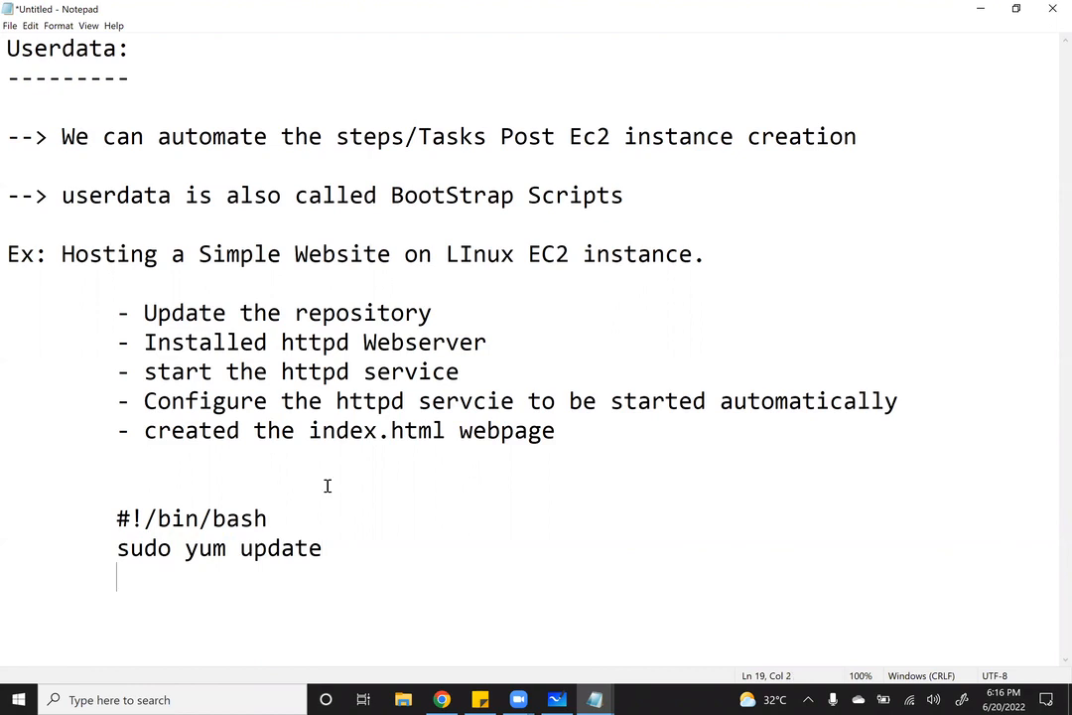
Insert a "Userdata:" heading underlined with dashes directly above the #!/bin/bash line
{"action": "left_click", "coordinate": [10, 488]}
{"action": "type", "text": "Userdata:"}
{"action": "key", "text": "Return"}
{"action": "type", "text": "---"}
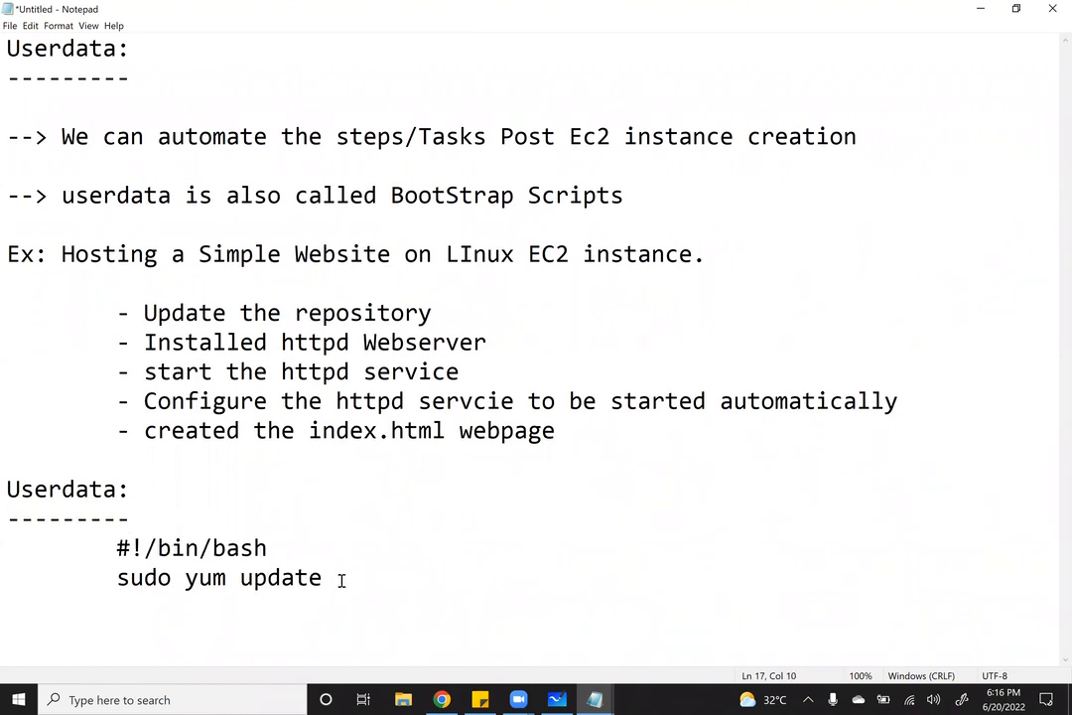
Add the indented command "sudo yum install httpd" below the sudo yum update line
{"action": "key", "text": "ctrl+End"}
{"action": "key", "text": "Return"}
{"action": "key", "text": "Tab"}
{"action": "type", "text": "sudo "}
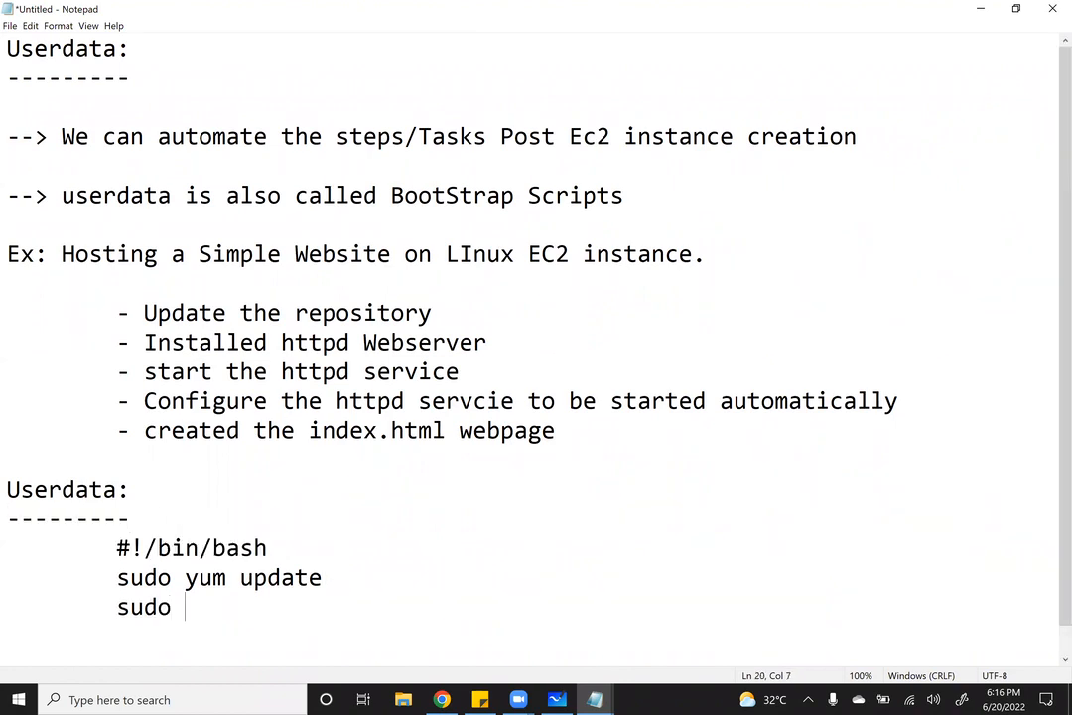
{"action": "type", "text": "yum install httpd"}
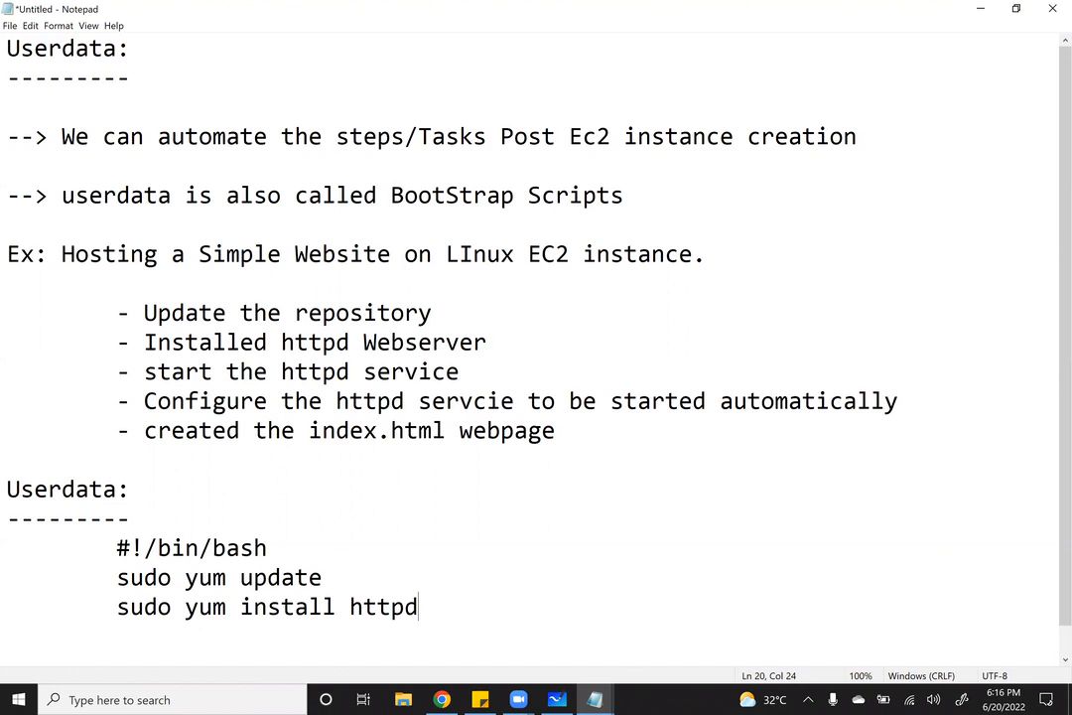
Insert eleven line breaks after the httpd install command to leave empty space at the end of the notes
{"action": "scroll", "coordinate": [342, 580], "scroll_direction": "down", "scroll_amount": 1}
{"action": "key", "text": "Return"}
{"action": "key", "text": "Return"}
{"action": "key", "text": "Return"}
{"action": "key", "text": "Return"}
{"action": "key", "text": "Return"}
{"action": "key", "text": "Return"}
{"action": "key", "text": "Return"}
{"action": "key", "text": "Return"}
{"action": "key", "text": "Return"}
{"action": "key", "text": "Return"}
{"action": "key", "text": "Return"}
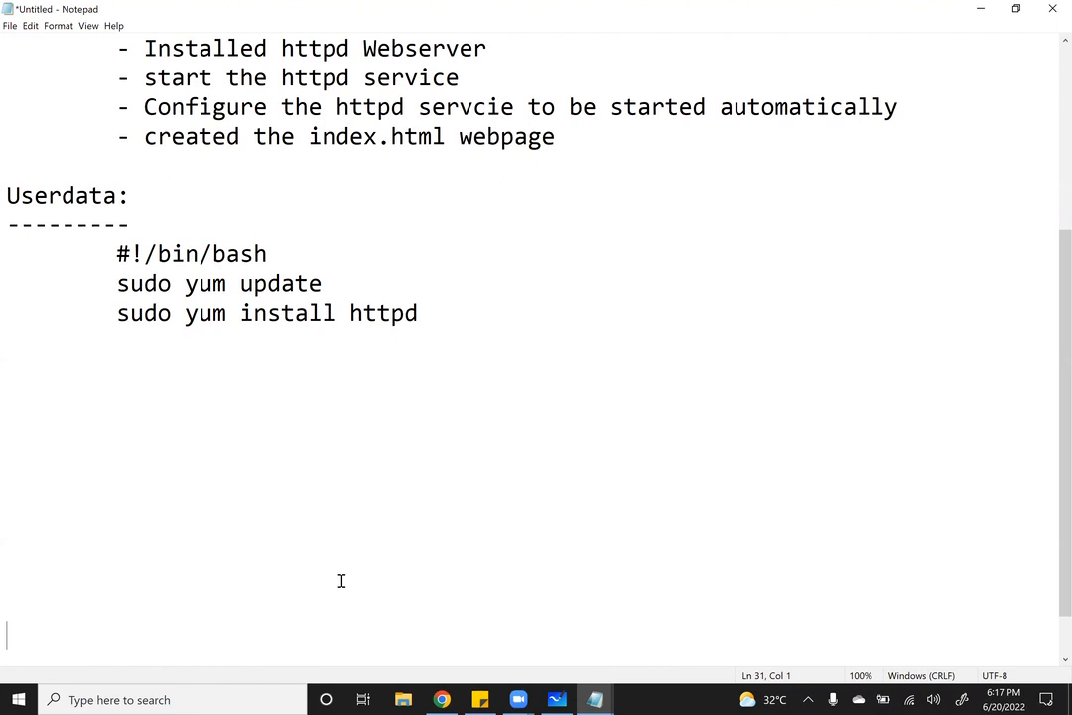
Append the option "-y" to the sudo yum install httpd command
{"action": "left_click_drag", "start_coordinate": [468, 318], "coordinate": [89, 328]}
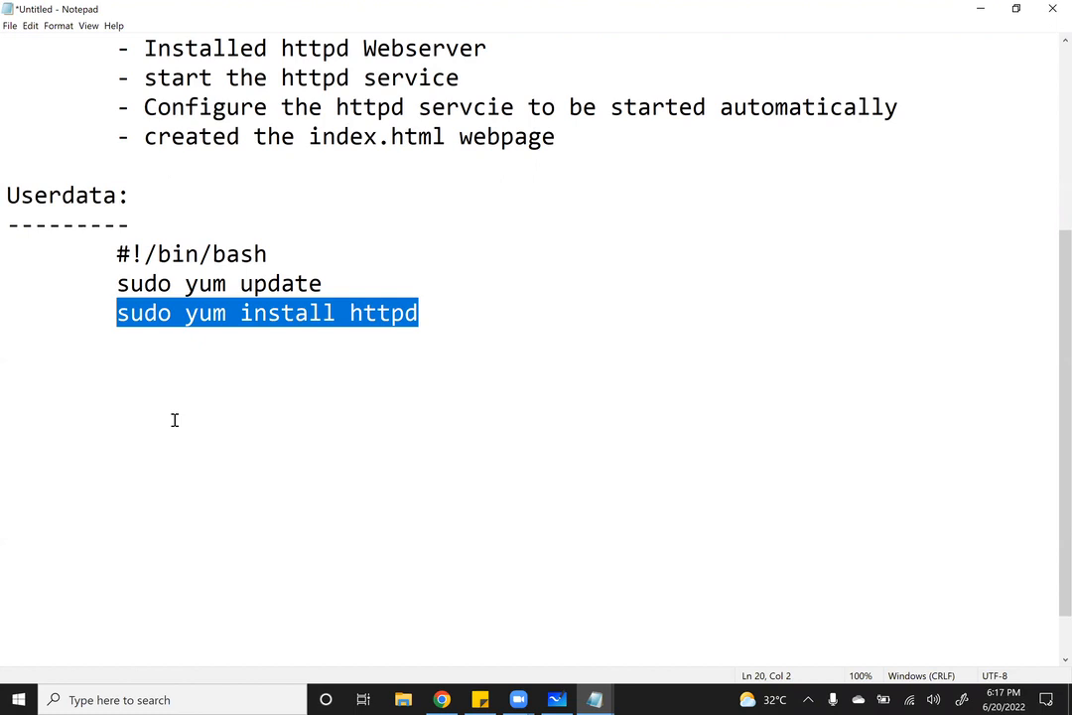
{"action": "left_click", "coordinate": [467, 325]}
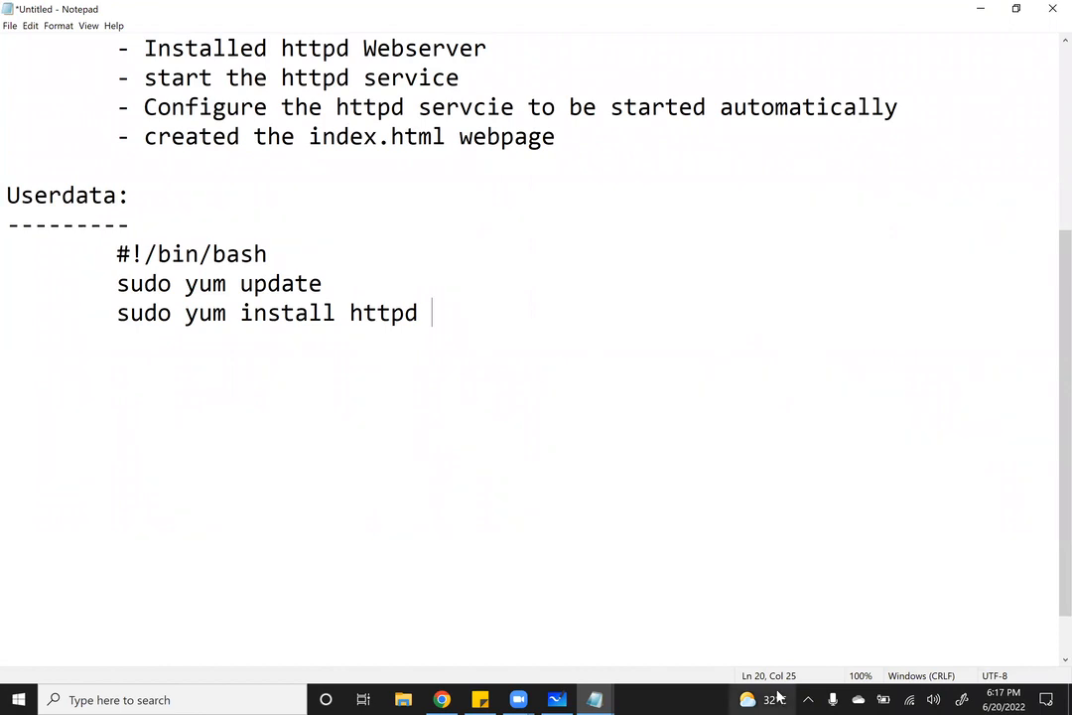
{"action": "type", "text": "-"}
{"action": "key", "text": "Return"}
{"action": "type", "text": "y"}
{"action": "key", "text": "BackSpace"}
{"action": "key", "text": "BackSpace"}
{"action": "type", "text": "y"}
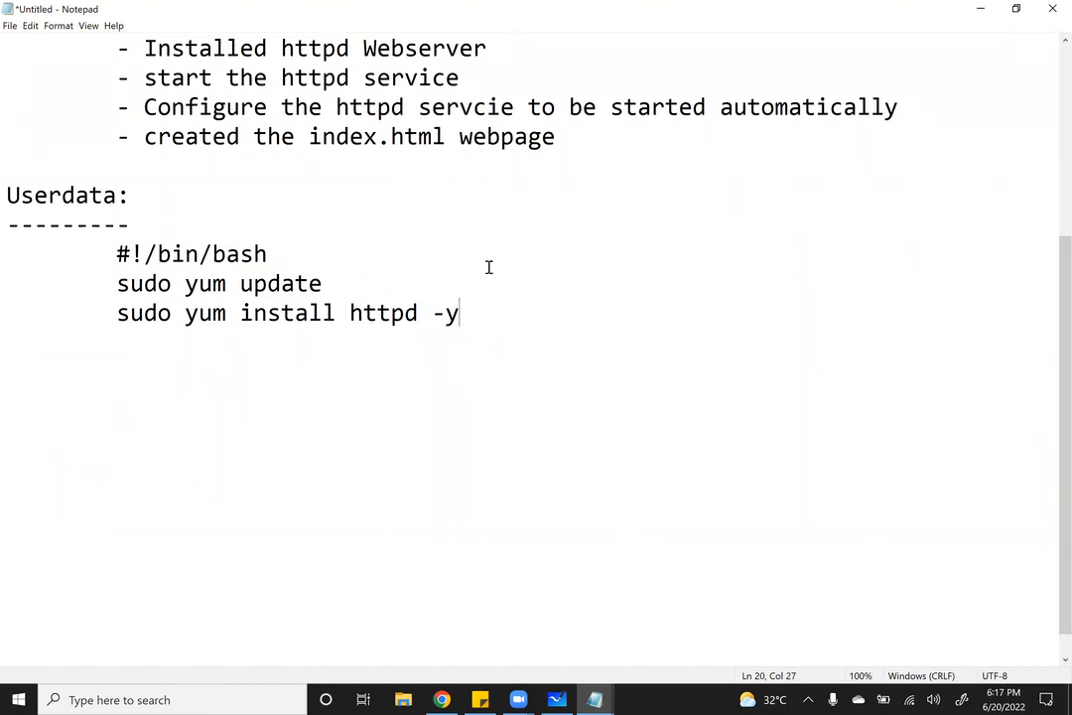
{"action": "left_click_drag", "start_coordinate": [466, 314], "coordinate": [449, 316]}
{"action": "left_click_drag", "start_coordinate": [350, 312], "coordinate": [253, 314]}
{"action": "left_click_drag", "start_coordinate": [471, 313], "coordinate": [450, 347]}
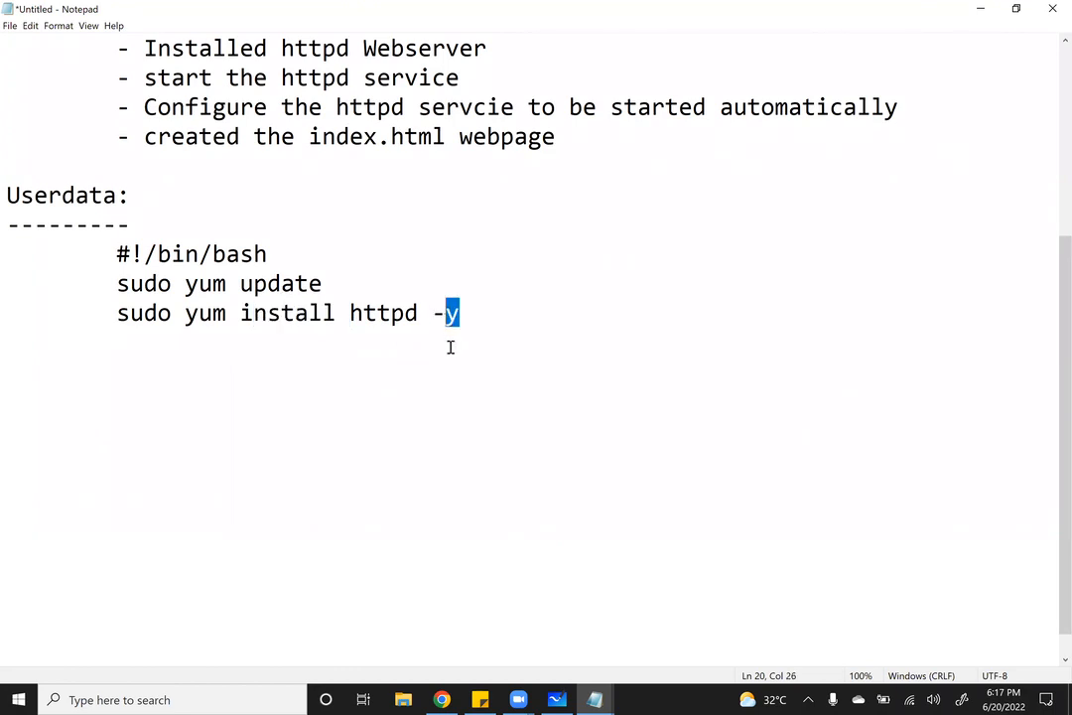
{"action": "left_click", "coordinate": [531, 286]}
{"action": "scroll", "coordinate": [510, 322], "scroll_direction": "up", "scroll_amount": 1}
{"action": "scroll", "coordinate": [511, 323], "scroll_direction": "down", "scroll_amount": 1}
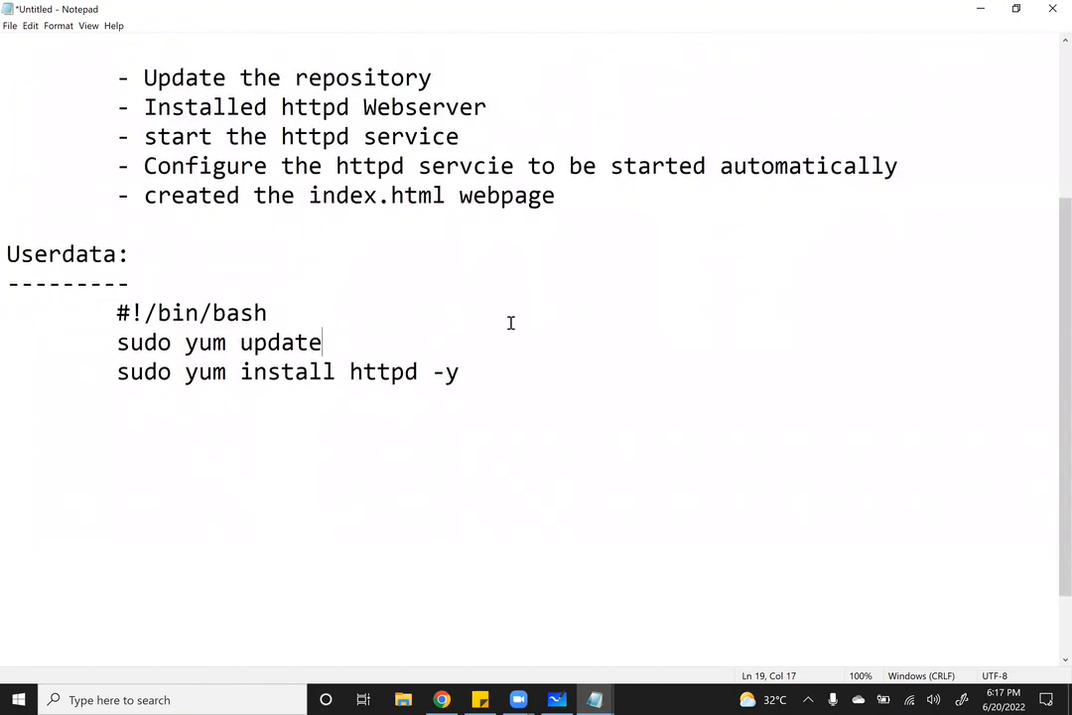
Add the indented command "sudo service httpd start" below the httpd install command
{"action": "left_click", "coordinate": [476, 373]}
{"action": "key", "text": "Return"}
{"action": "key", "text": "Tab"}
{"action": "type", "text": "sudo "}
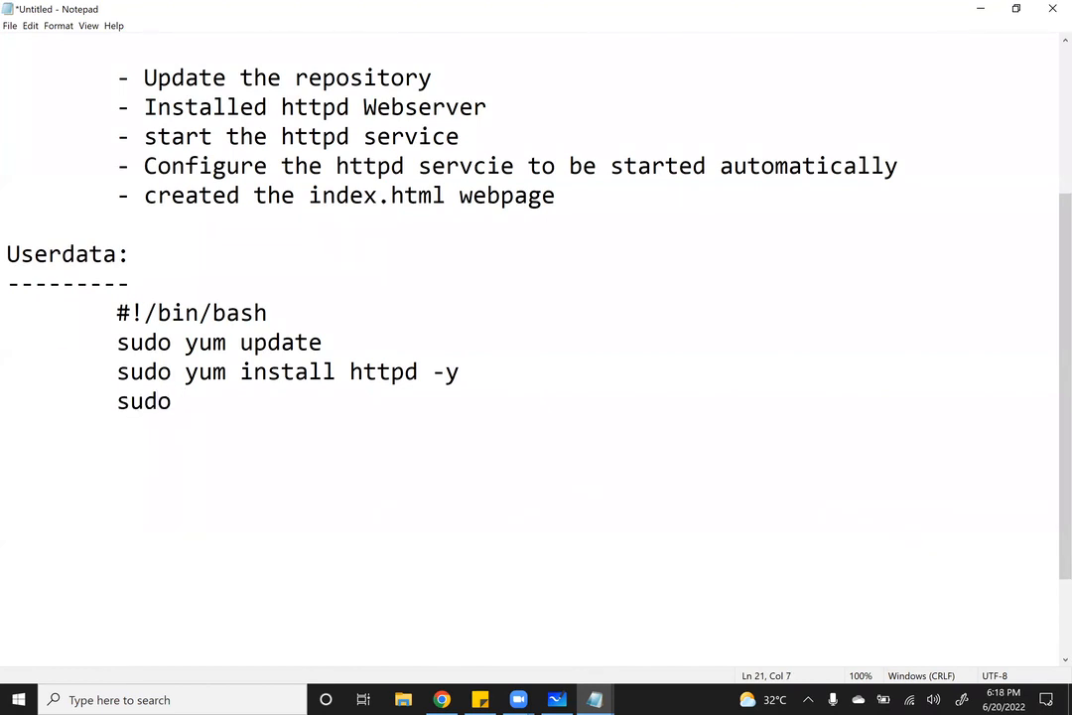
{"action": "type", "text": "swer"}
{"action": "key", "text": "BackSpace"}
{"action": "key", "text": "BackSpace"}
{"action": "key", "text": "BackSpace"}
{"action": "type", "text": "ervi"}
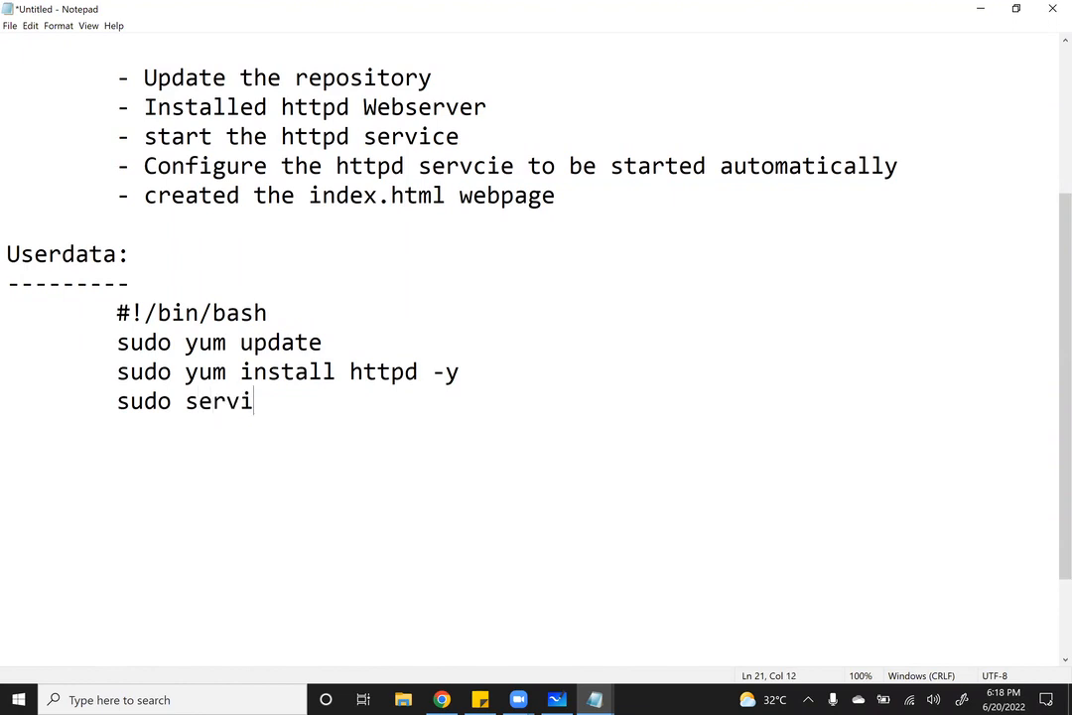
{"action": "type", "text": "ce httpd start"}
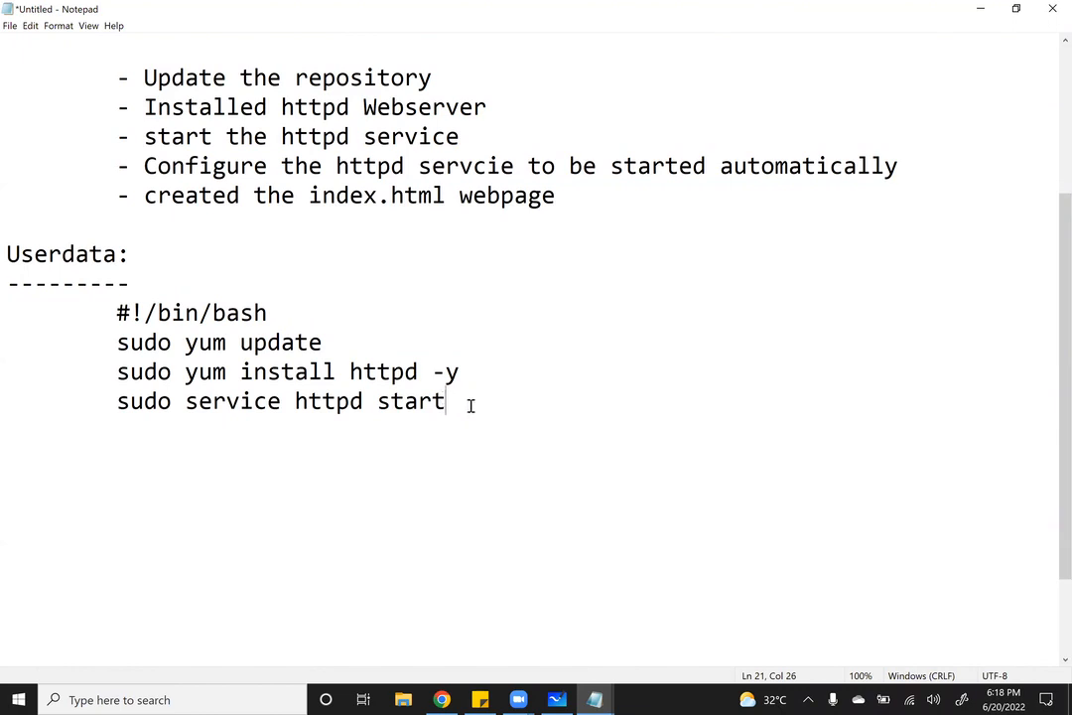
Add the indented command "sudo chkconfig httpd on" below the service start command
{"action": "key", "text": "Return"}
{"action": "key", "text": "Tab"}
{"action": "type", "text": "sudo chkc"}
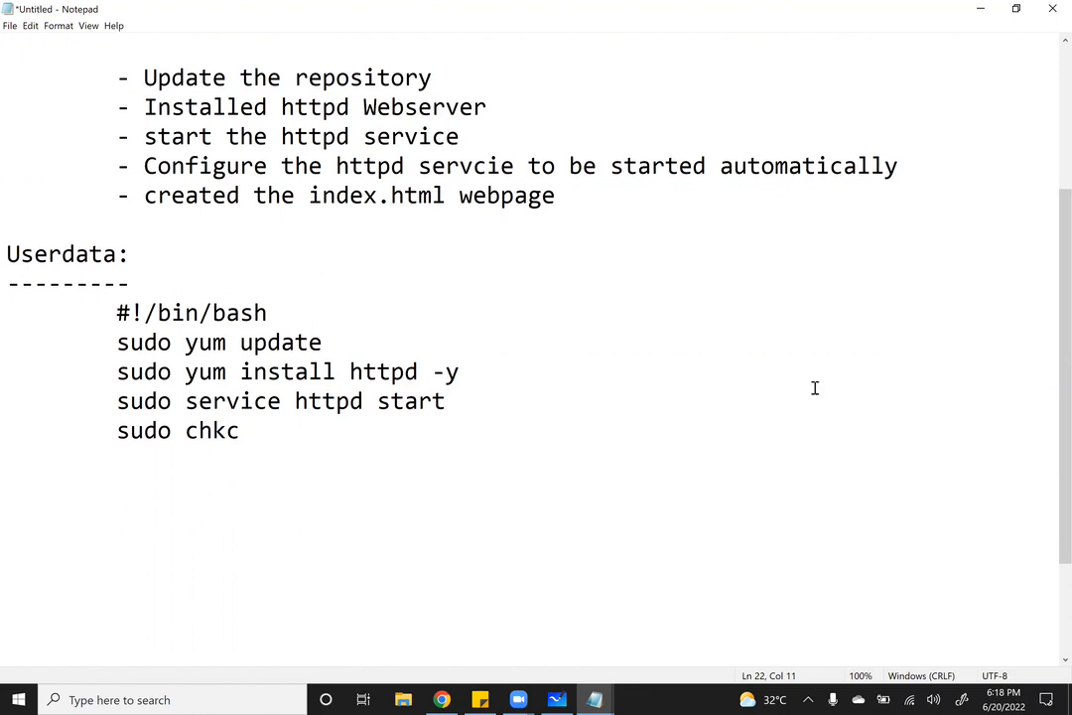
{"action": "left_click_drag", "start_coordinate": [451, 403], "coordinate": [103, 408]}
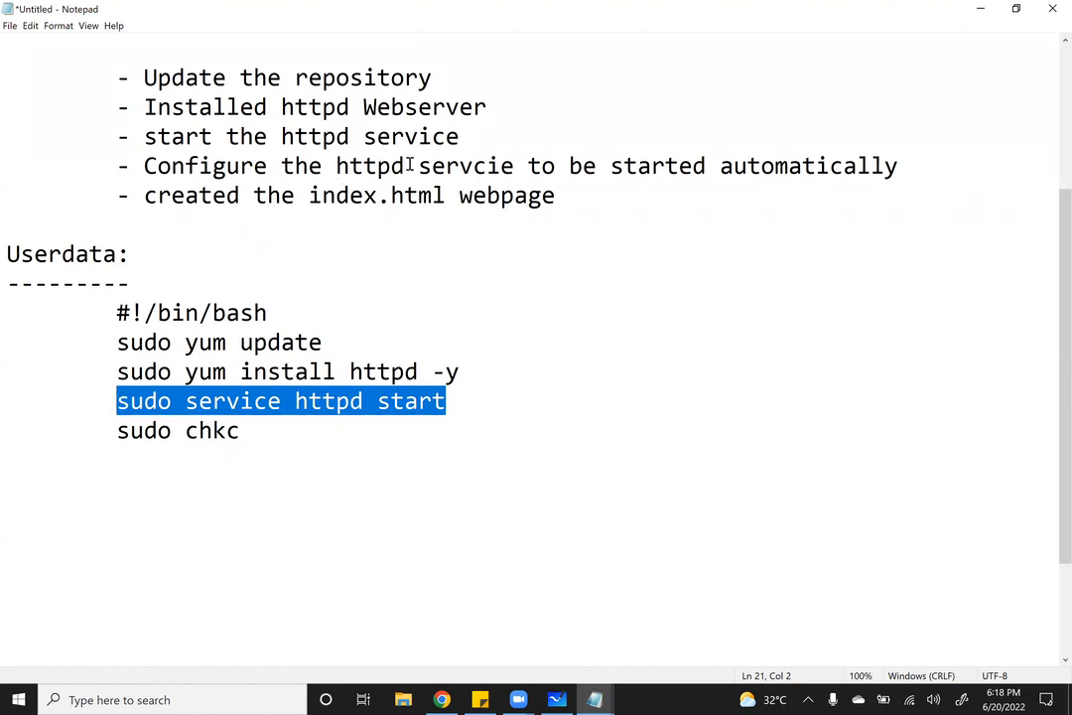
{"action": "left_click", "coordinate": [760, 455]}
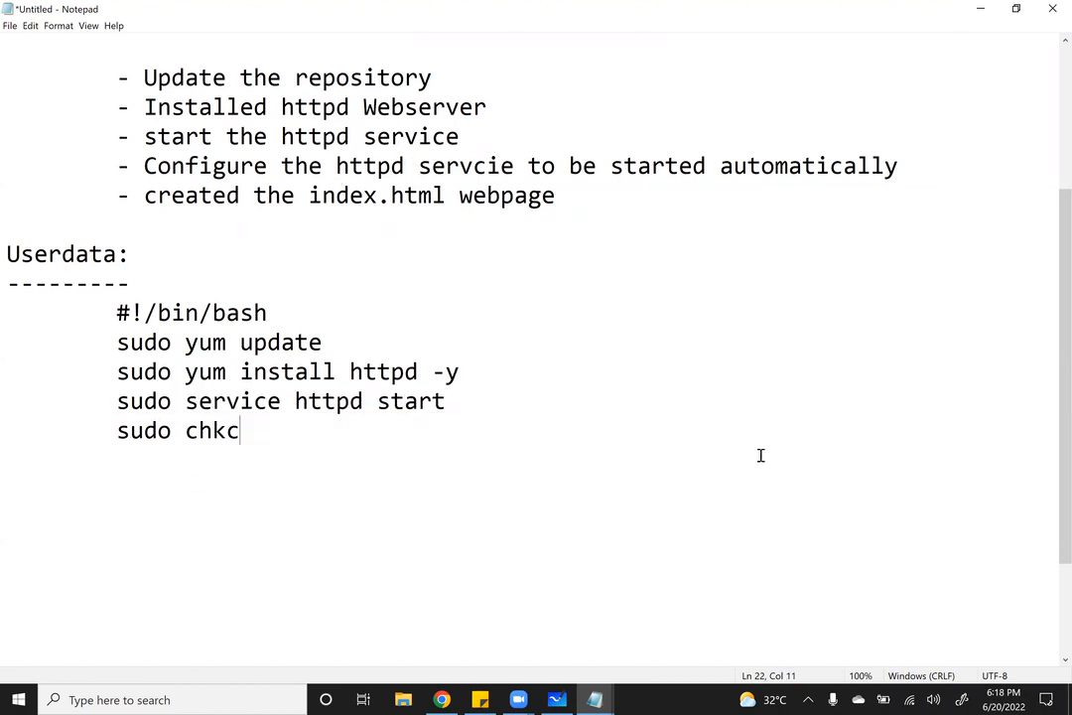
{"action": "type", "text": "onfig httpd on"}
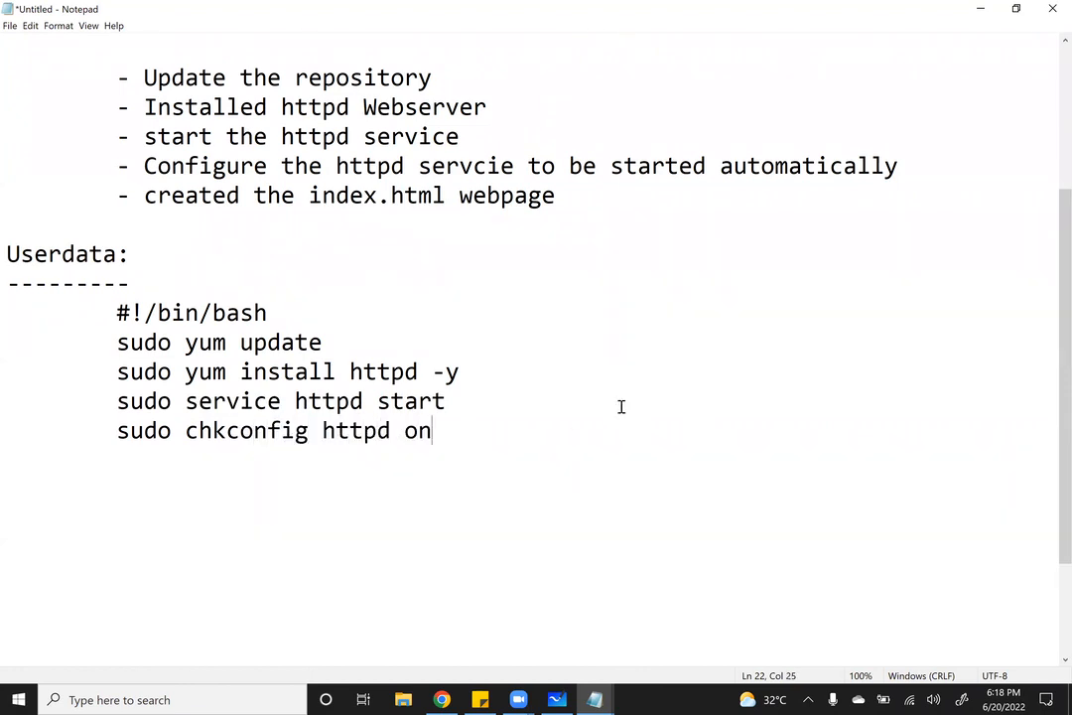
{"action": "left_click_drag", "start_coordinate": [376, 401], "coordinate": [320, 402]}
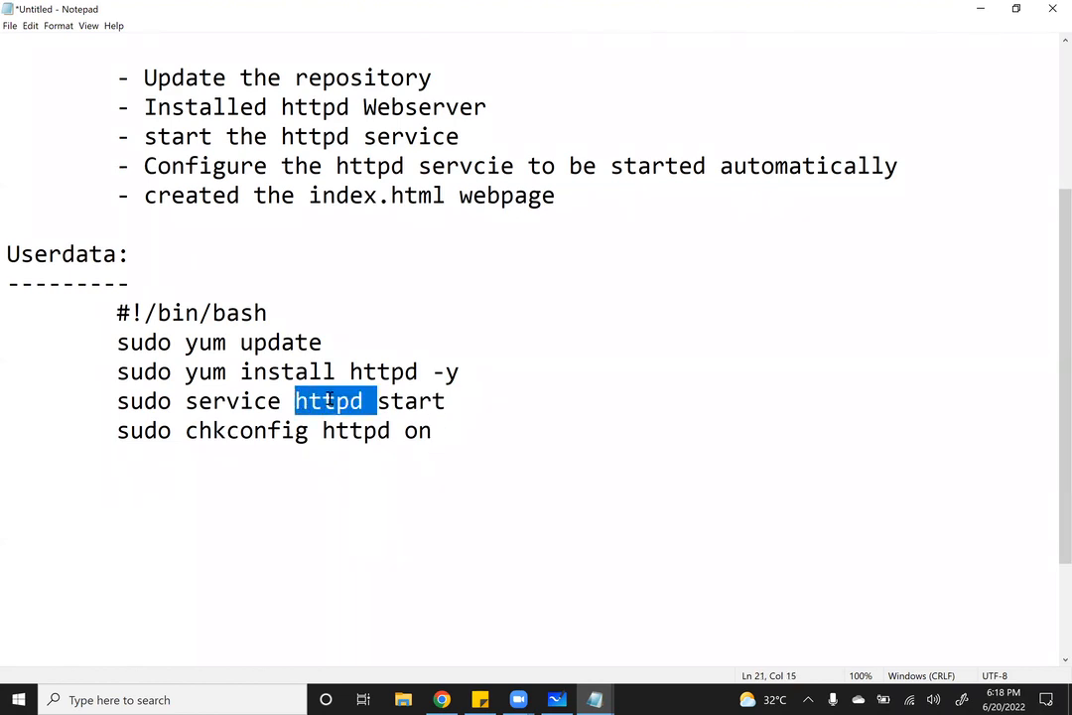
Add the indented path "/var/www/html/index.html" on a new line below the chkconfig command
{"action": "left_click", "coordinate": [507, 427]}
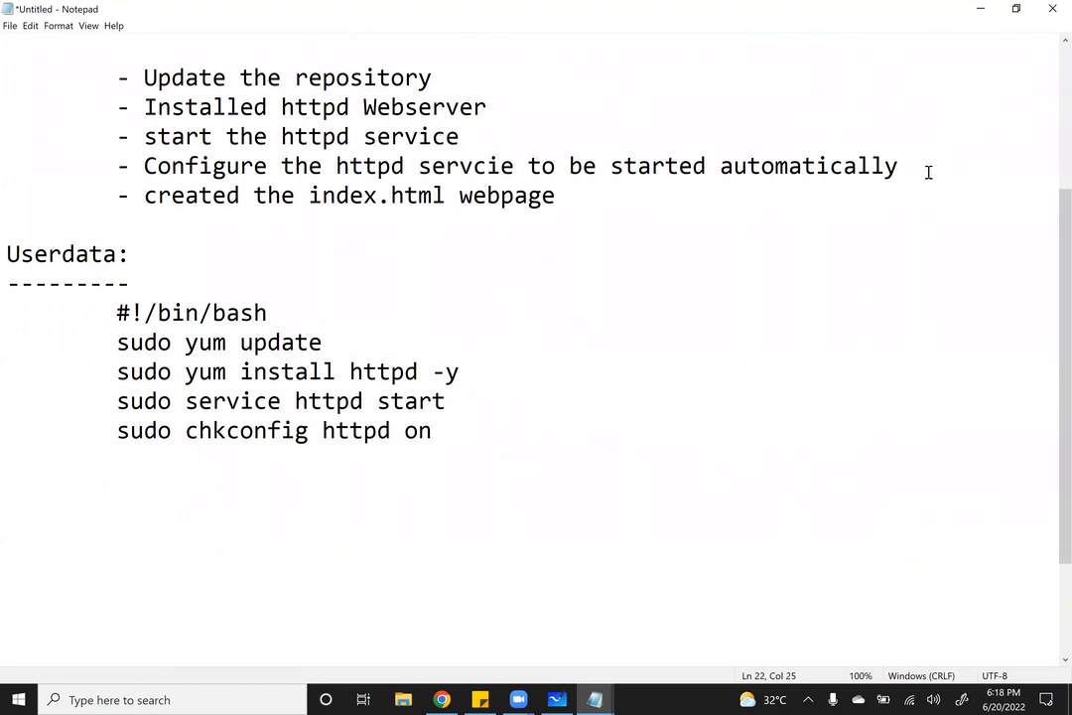
{"action": "left_click_drag", "start_coordinate": [571, 197], "coordinate": [91, 203]}
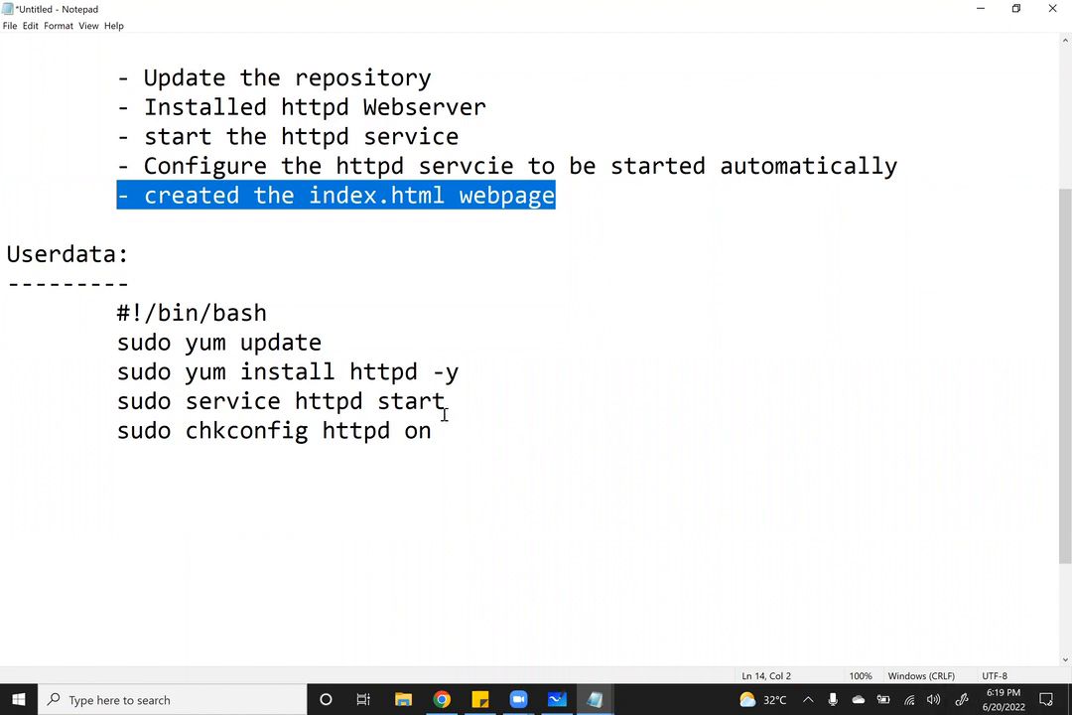
{"action": "left_click", "coordinate": [453, 442]}
{"action": "left_click", "coordinate": [454, 436]}
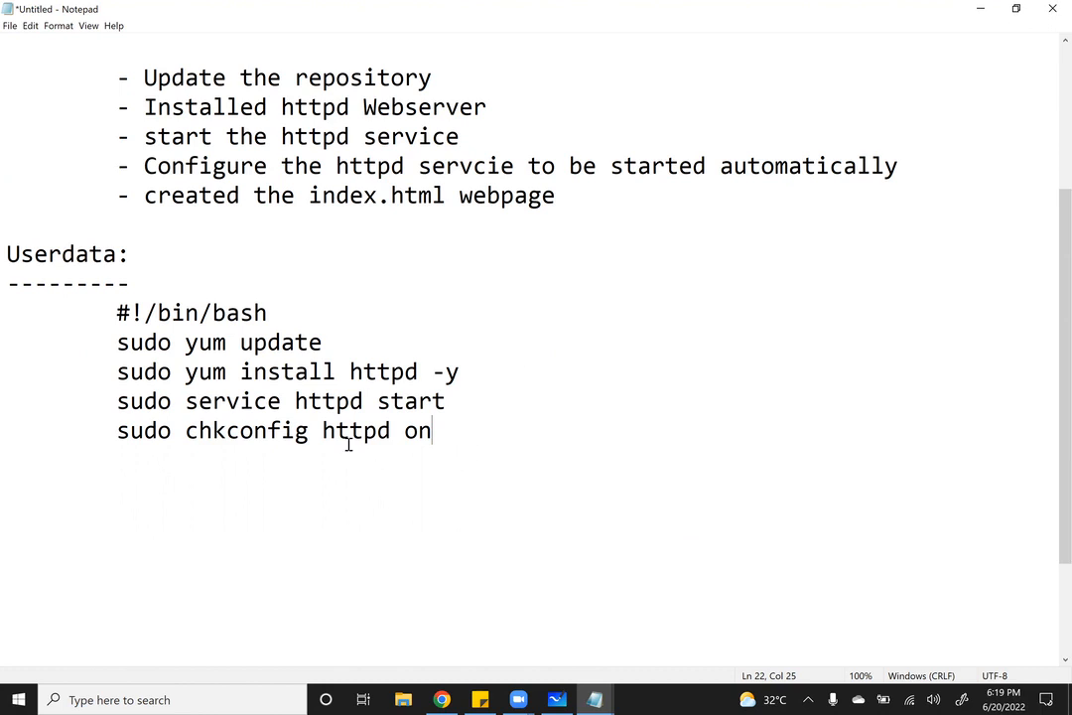
{"action": "key", "text": "Return"}
{"action": "key", "text": "Tab"}
{"action": "type", "text": "/var"}
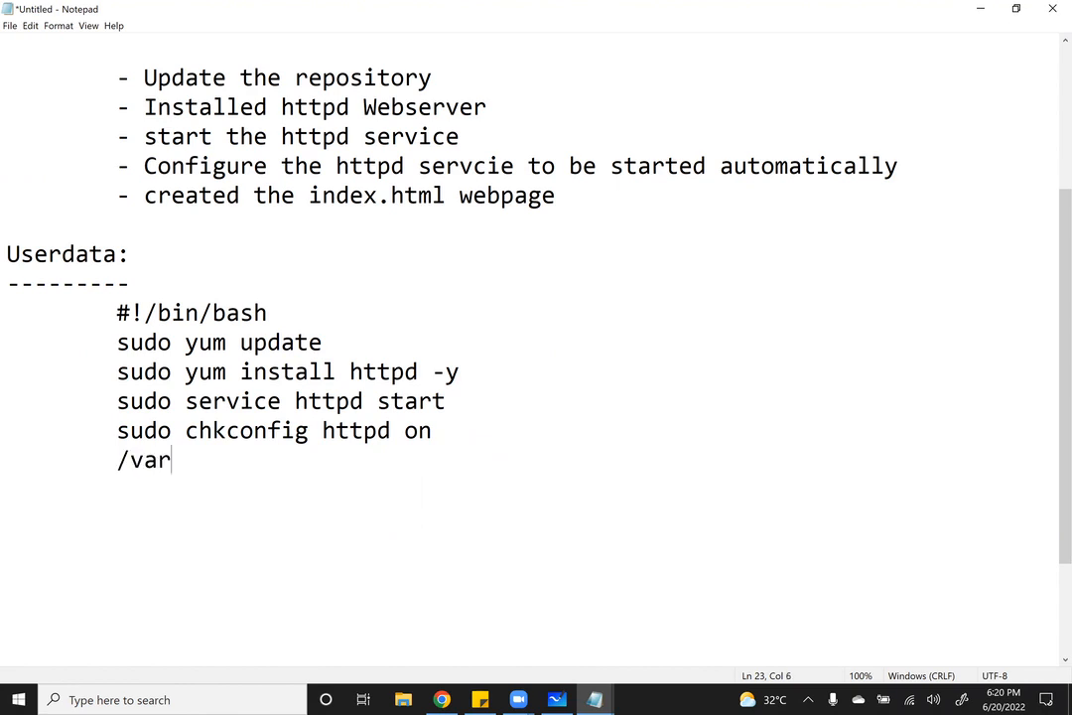
{"action": "type", "text": "/www/html/i"}
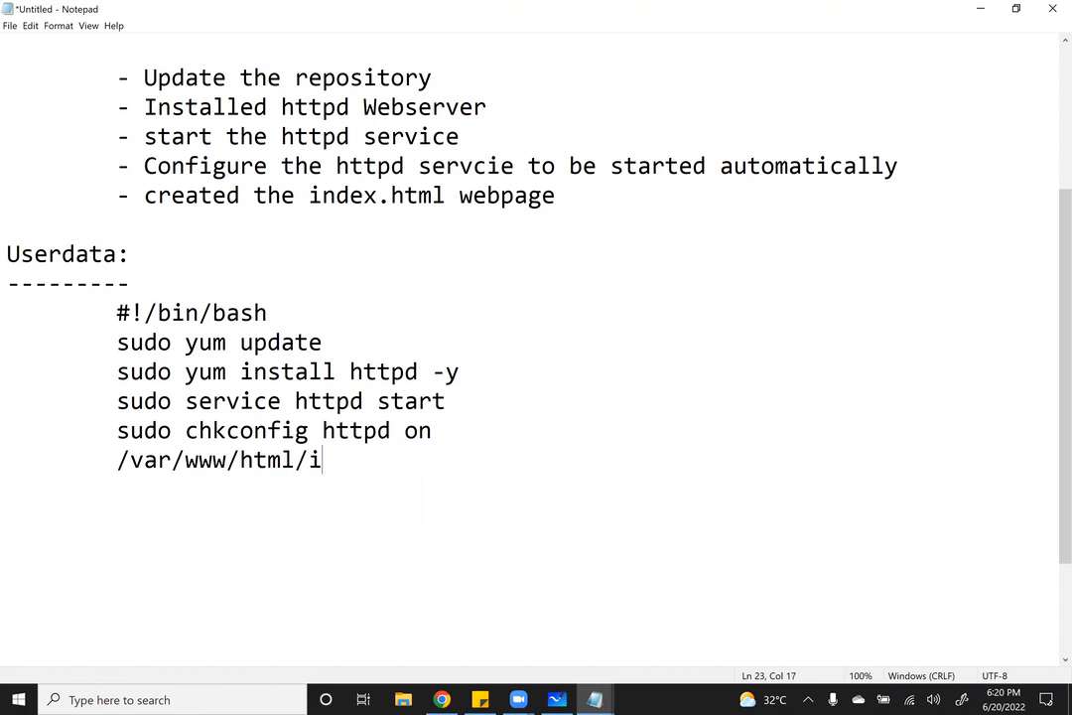
{"action": "type", "text": "ndex.html"}
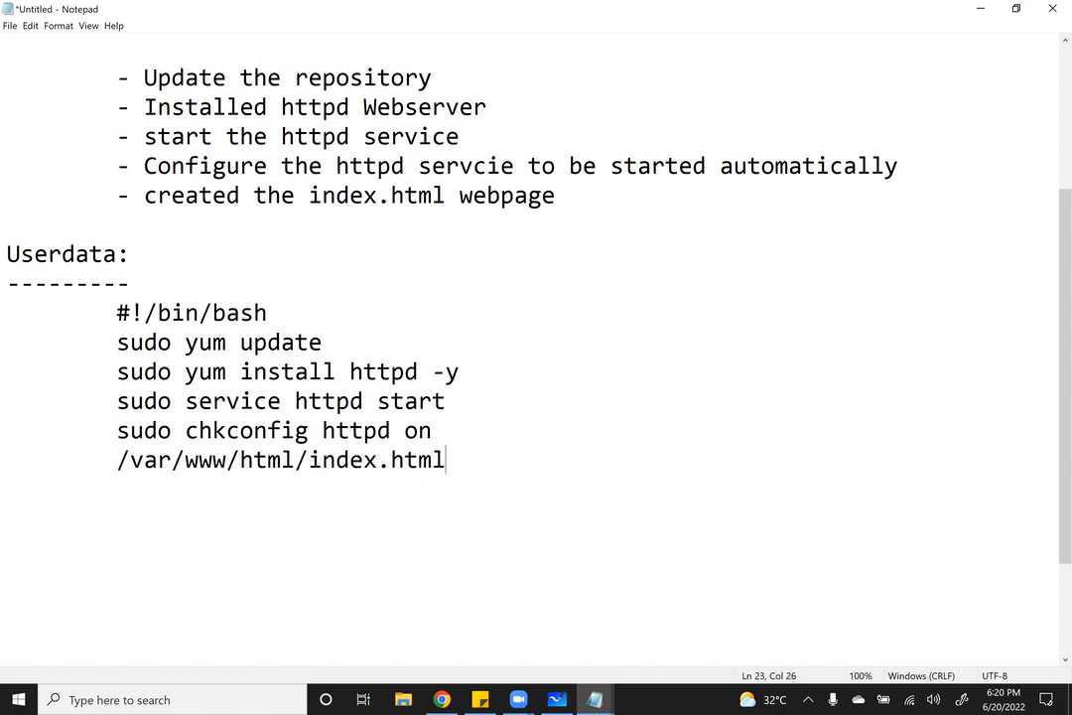
Prefix the index.html path with the vi command, keeping it aligned with the commands above
{"action": "left_click", "coordinate": [117, 460]}
{"action": "type", "text": "vi"}
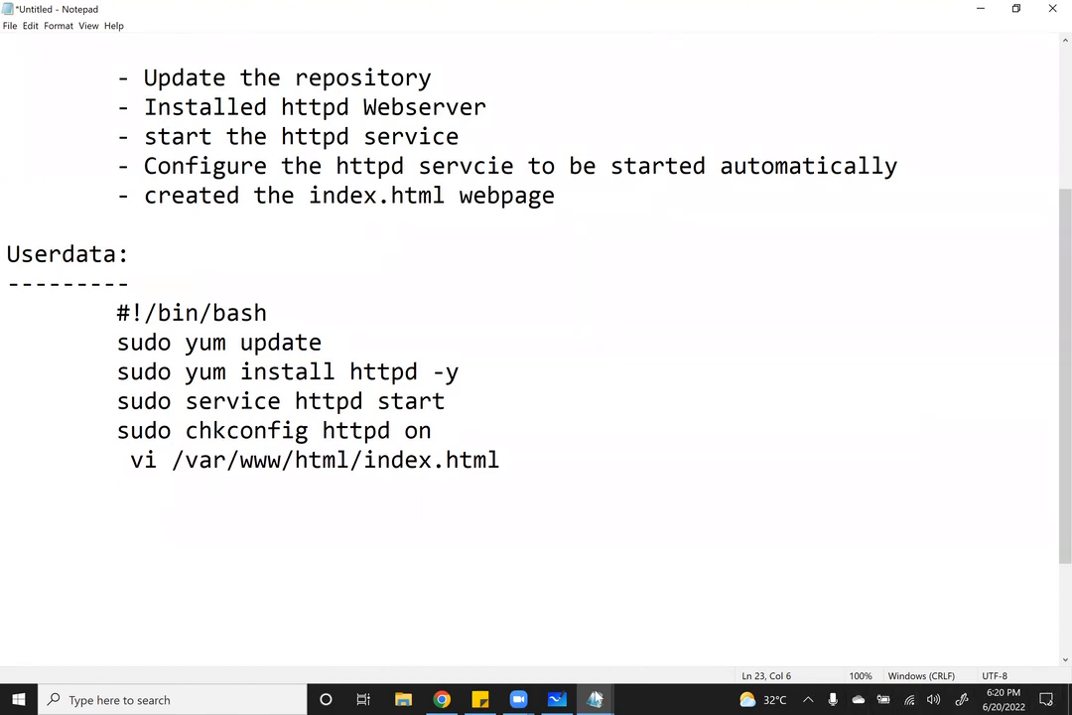
{"action": "left_click", "coordinate": [130, 459]}
{"action": "key", "text": "BackSpace"}
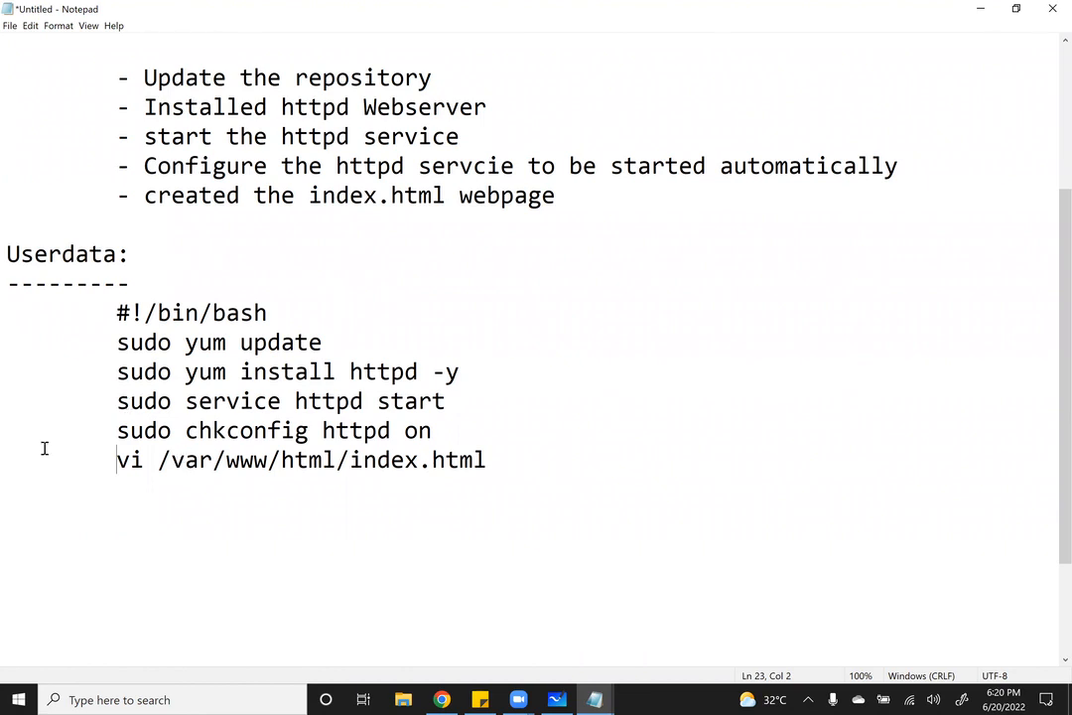
Replace "vi" before the index.html path with the redirection operator ">"
{"action": "left_click_drag", "start_coordinate": [120, 462], "coordinate": [498, 507]}
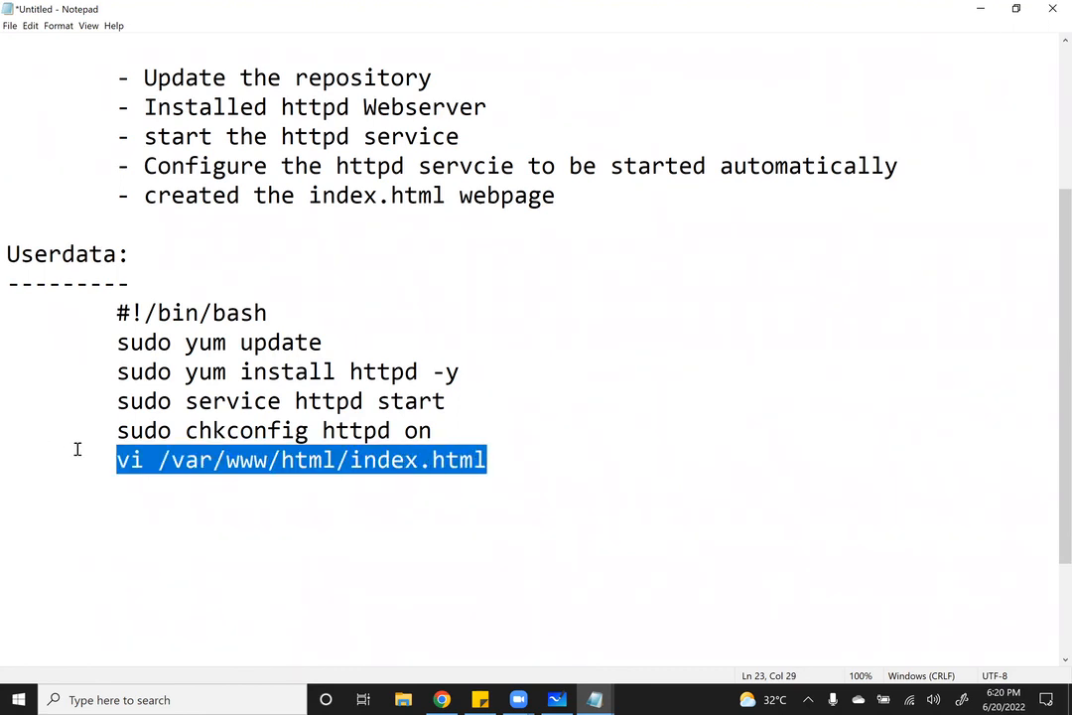
{"action": "left_click", "coordinate": [232, 543]}
{"action": "left_click_drag", "start_coordinate": [350, 460], "coordinate": [153, 461]}
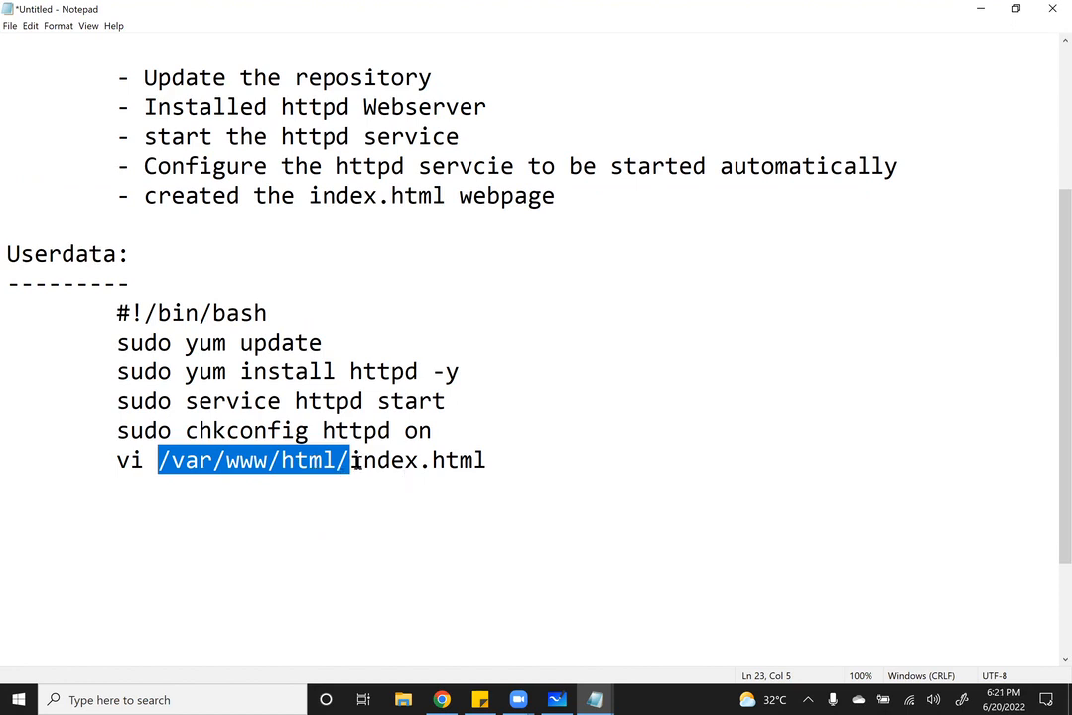
{"action": "left_click", "coordinate": [347, 519]}
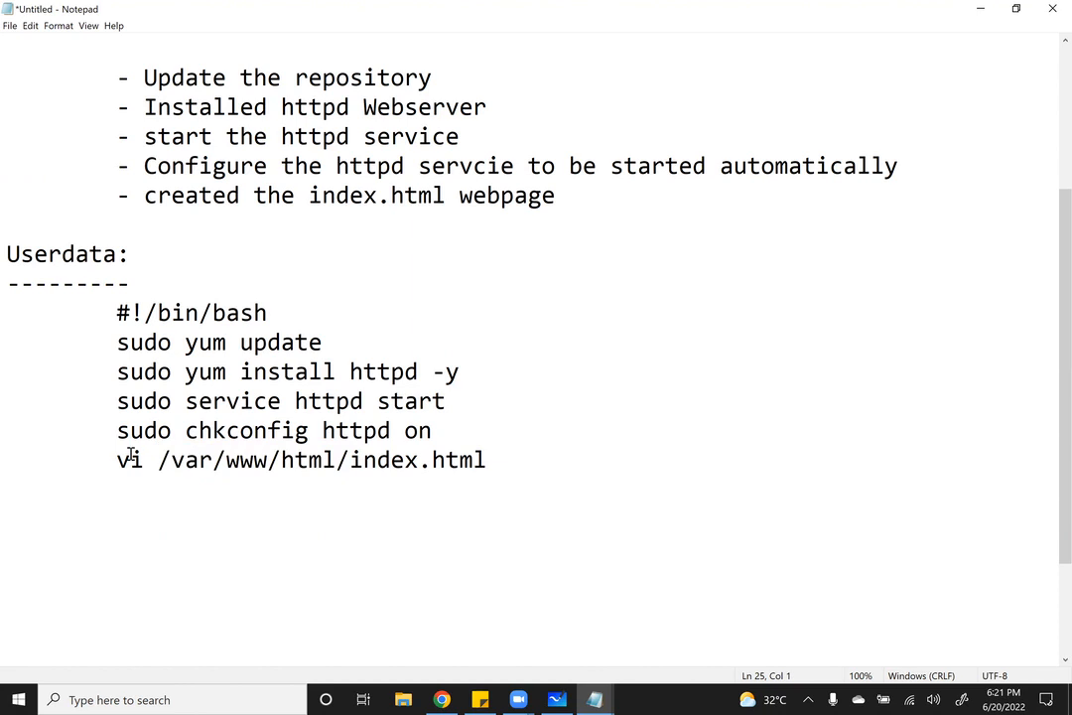
{"action": "left_click_drag", "start_coordinate": [158, 459], "coordinate": [350, 462]}
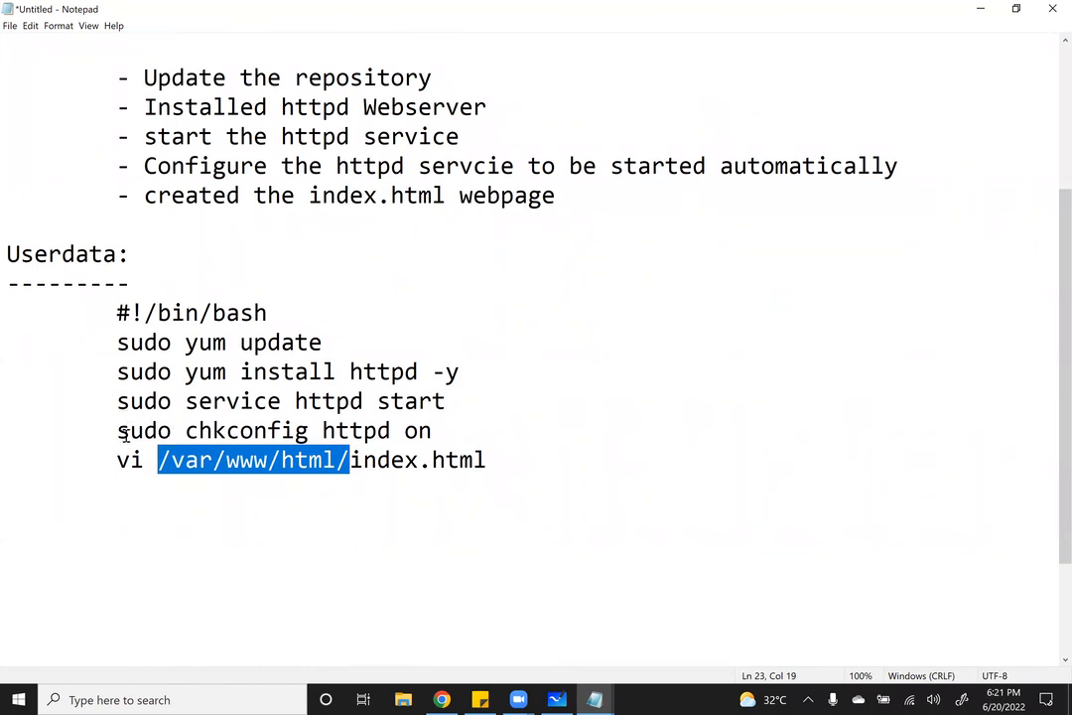
{"action": "left_click_drag", "start_coordinate": [145, 460], "coordinate": [103, 460]}
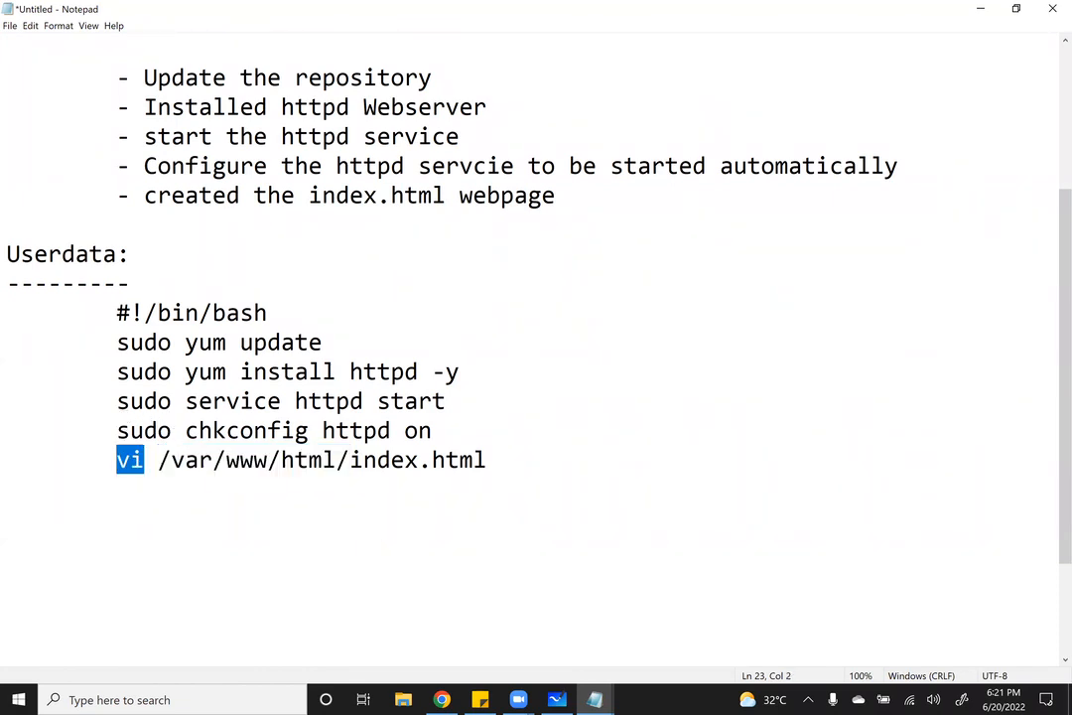
{"action": "type", "text": ">"}
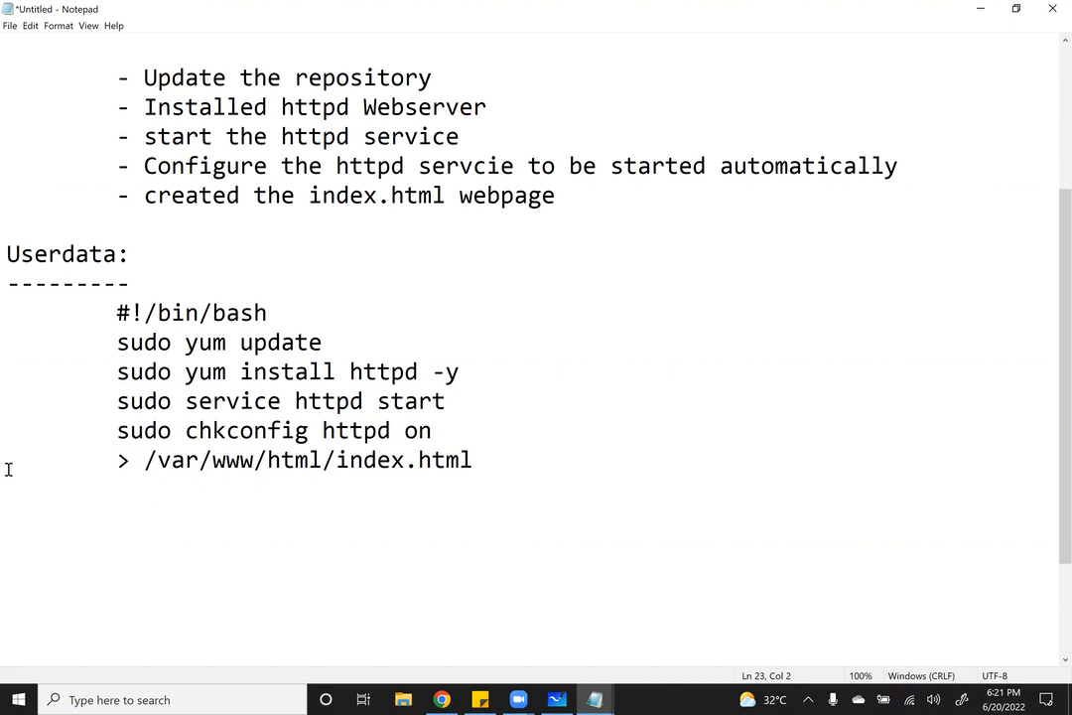
Insert a pair of double quotes before the redirection operator, with a space inside them and one after them
{"action": "left_click_drag", "start_coordinate": [480, 464], "coordinate": [335, 465]}
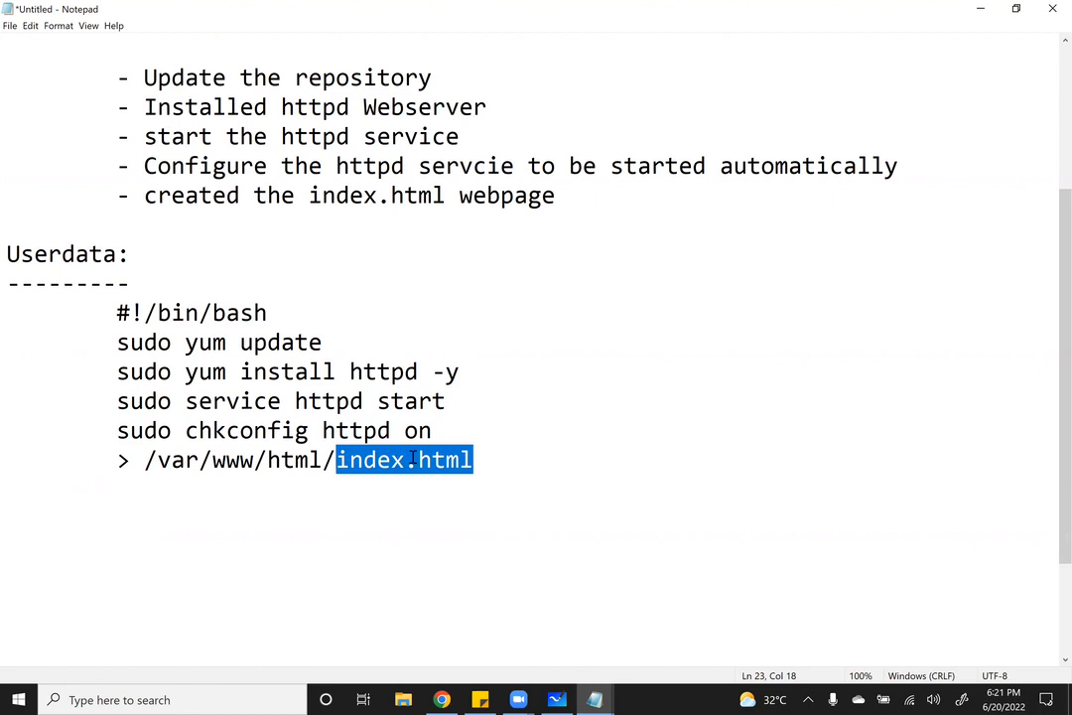
{"action": "left_click_drag", "start_coordinate": [53, 460], "coordinate": [8, 455]}
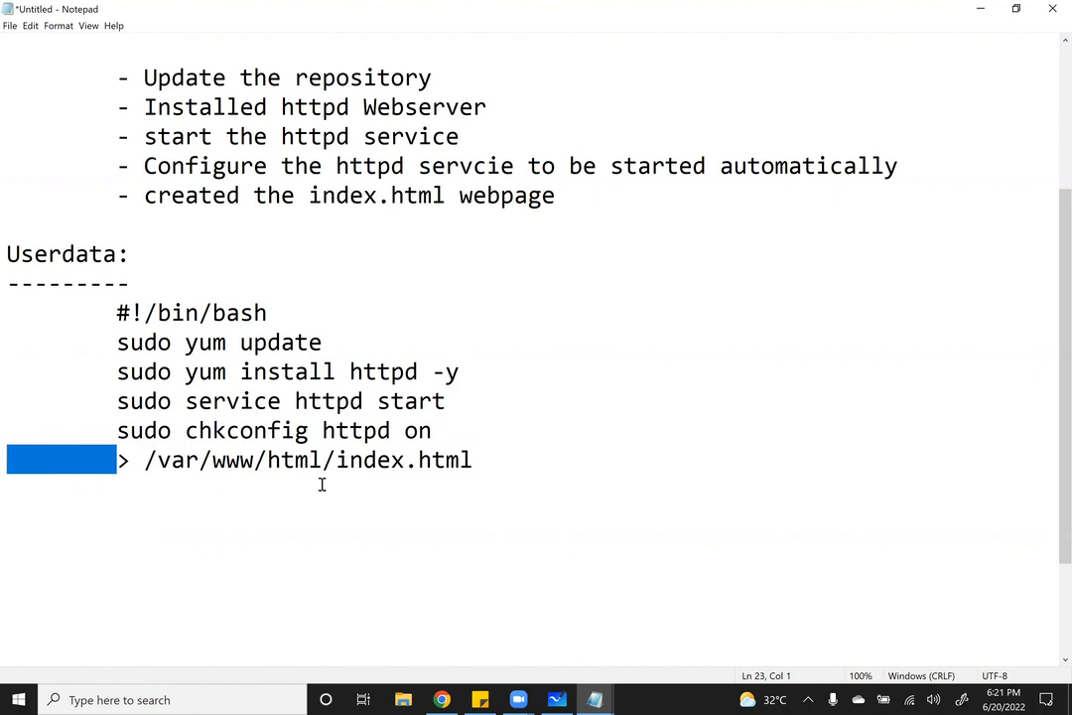
{"action": "left_click", "coordinate": [119, 462]}
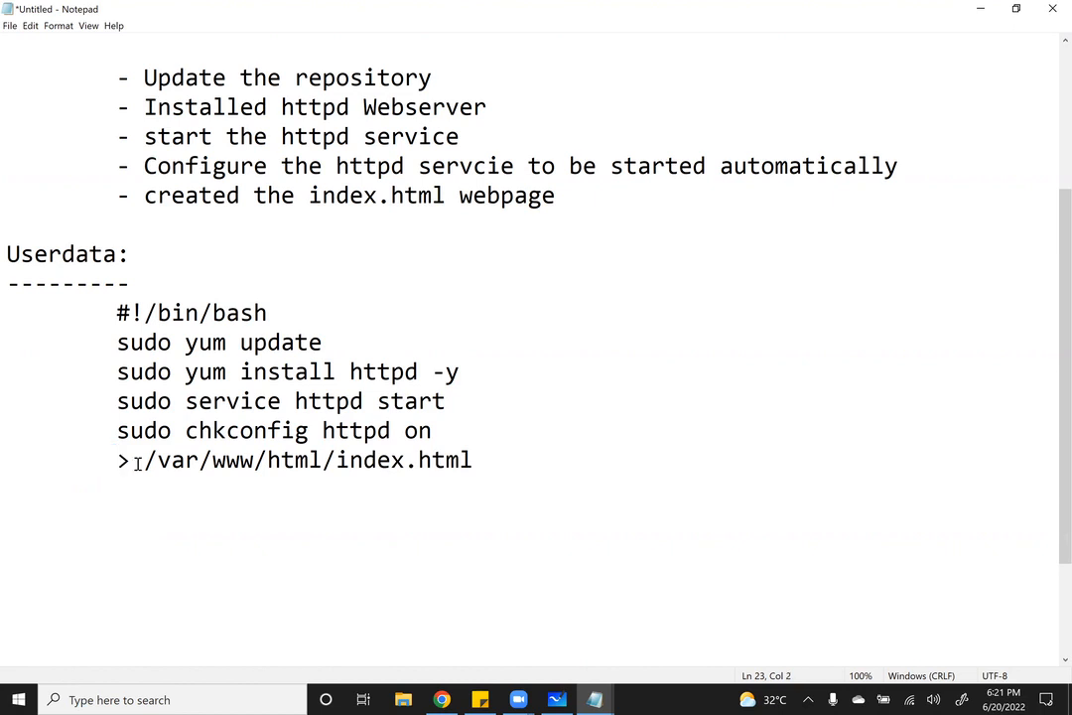
{"action": "type", "text": "\"\""}
{"action": "key", "text": "Left"}
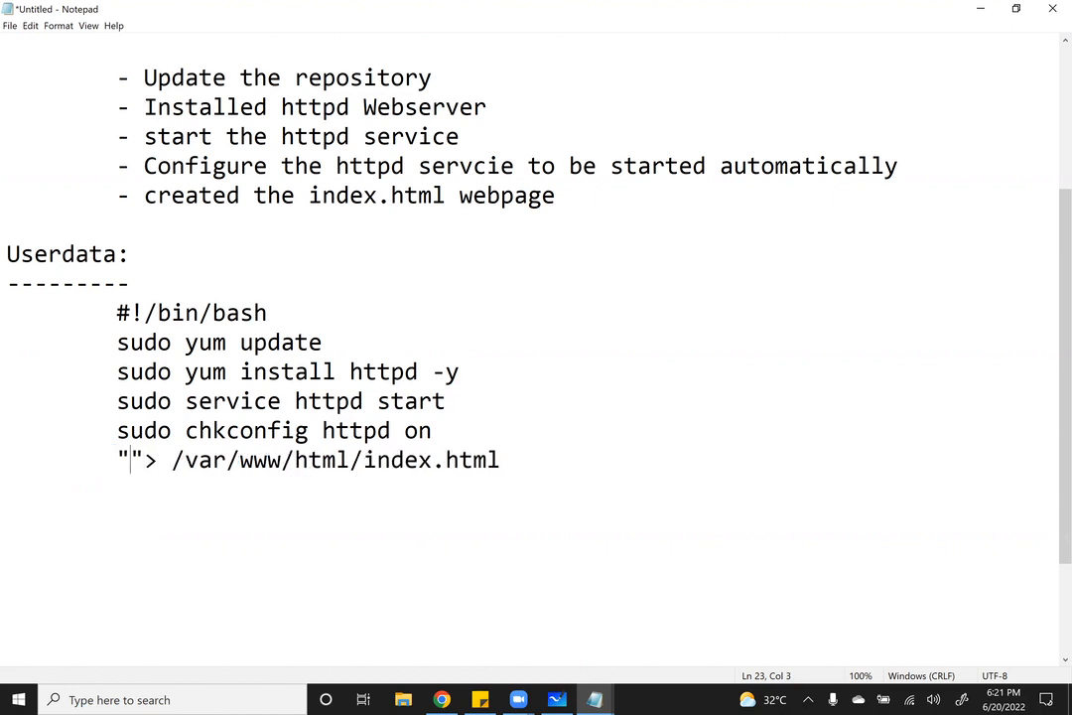
{"action": "key", "text": "Right"}
{"action": "left_click", "coordinate": [146, 460]}
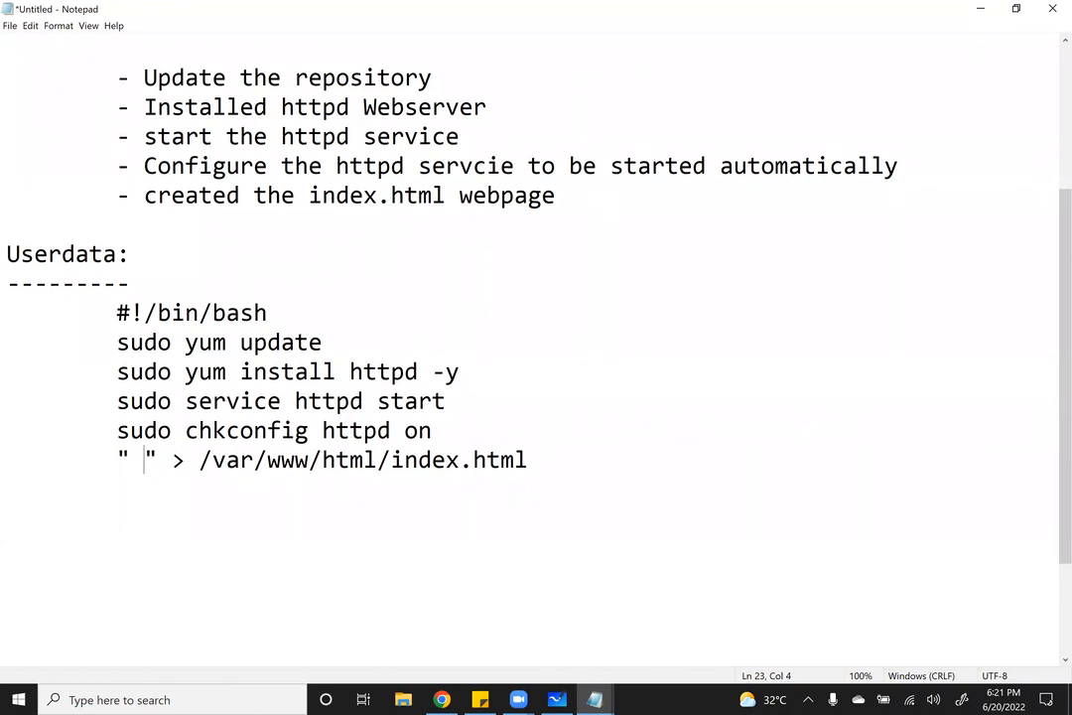
Enter "Webpage Created using BootStrap Script" between the quotes, without a leading space
{"action": "type", "text": "Webpage C"}
{"action": "type", "text": "reated using "}
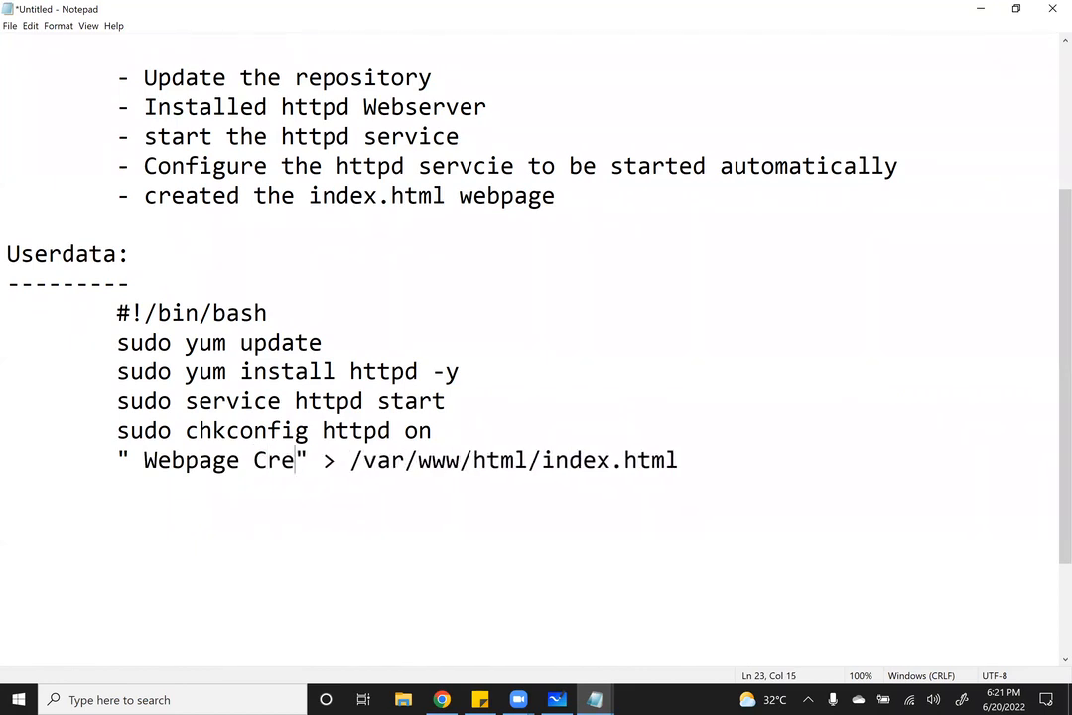
{"action": "type", "text": "BootStrap Script"}
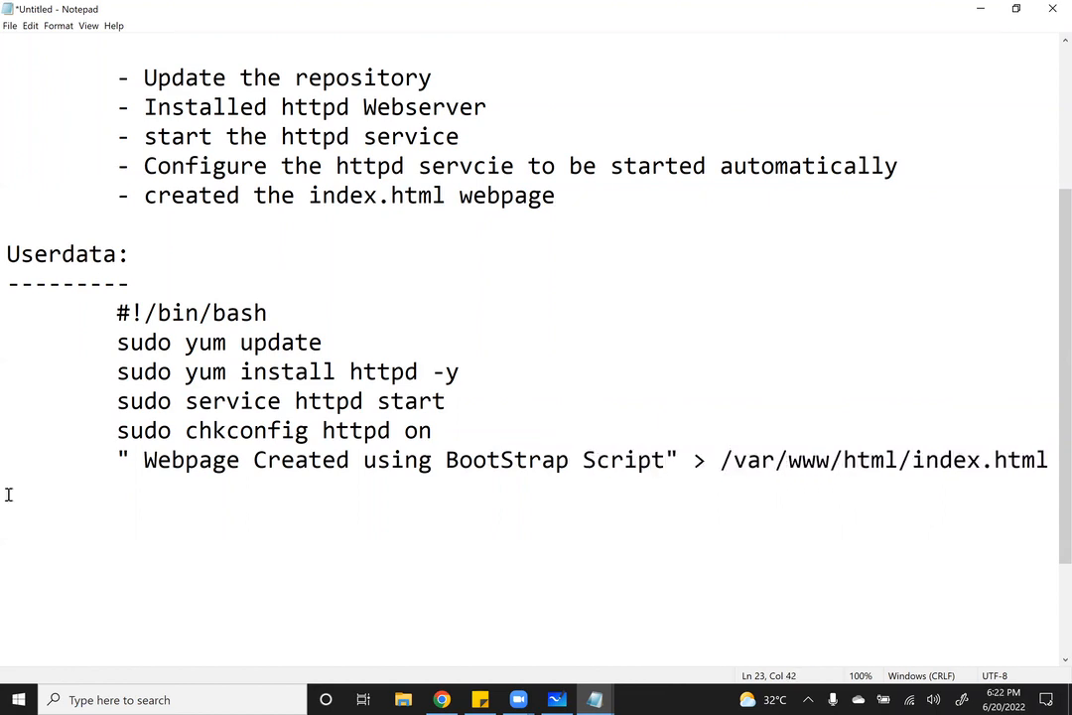
{"action": "left_click", "coordinate": [144, 460]}
{"action": "key", "text": "BackSpace"}
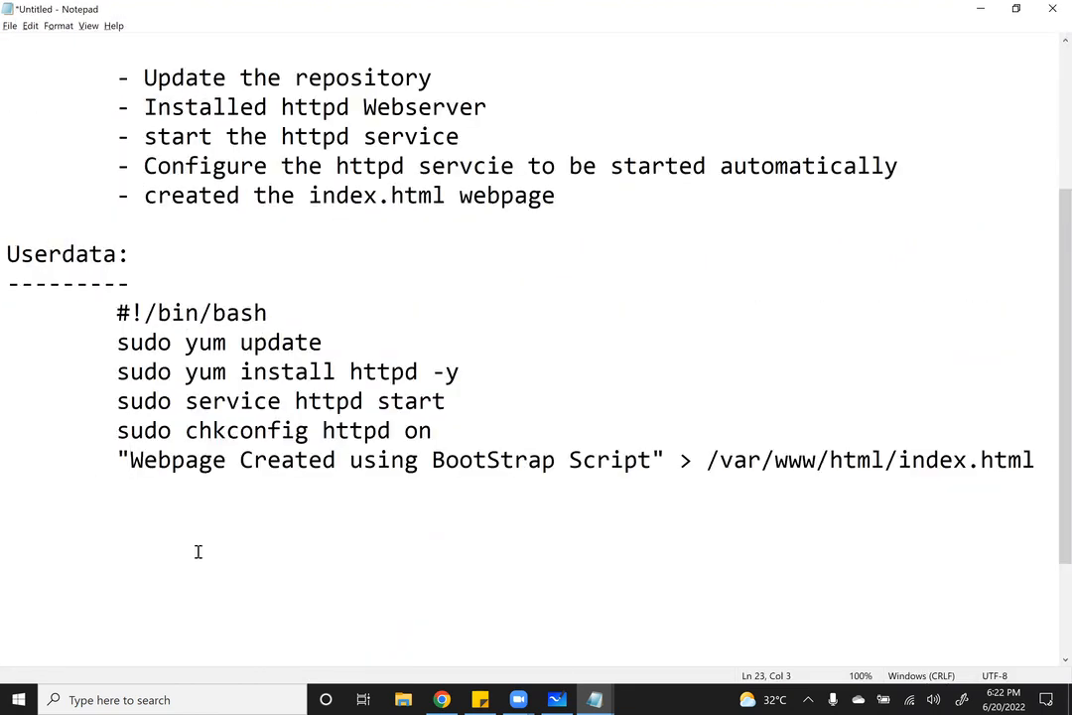
Prefix the quoted webpage text with "sudo echo" to complete the index.html command
{"action": "left_click", "coordinate": [115, 459]}
{"action": "type", "text": "echo \"Webpage Created using BootStrap Script\" >"}
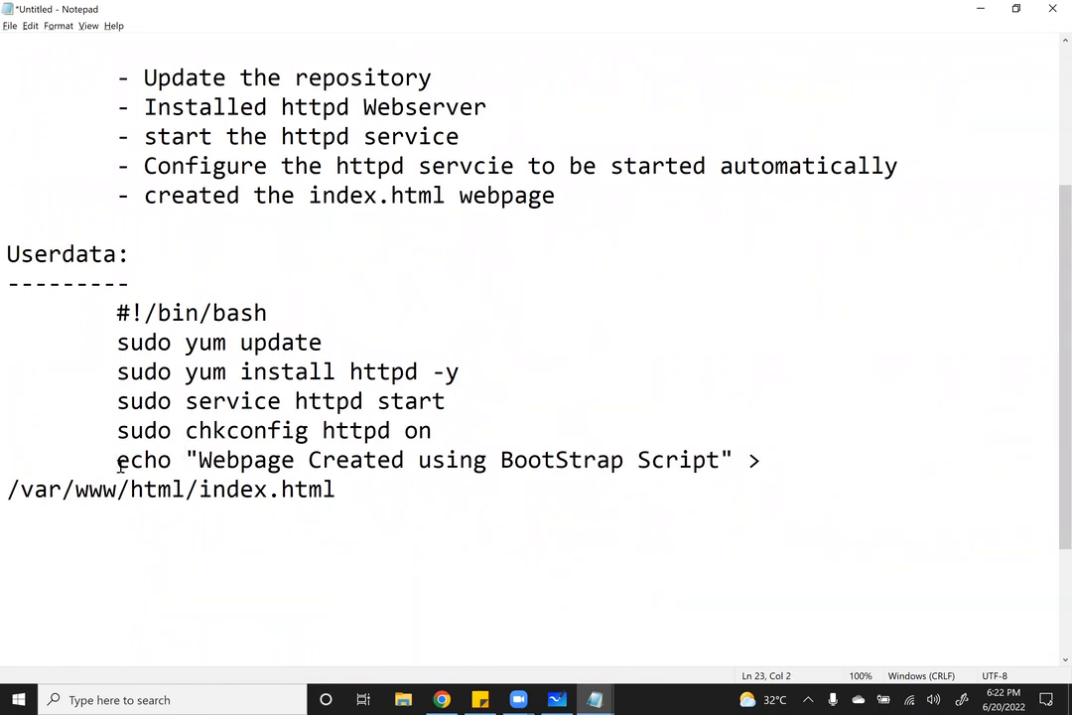
{"action": "type", "text": "sudo"}
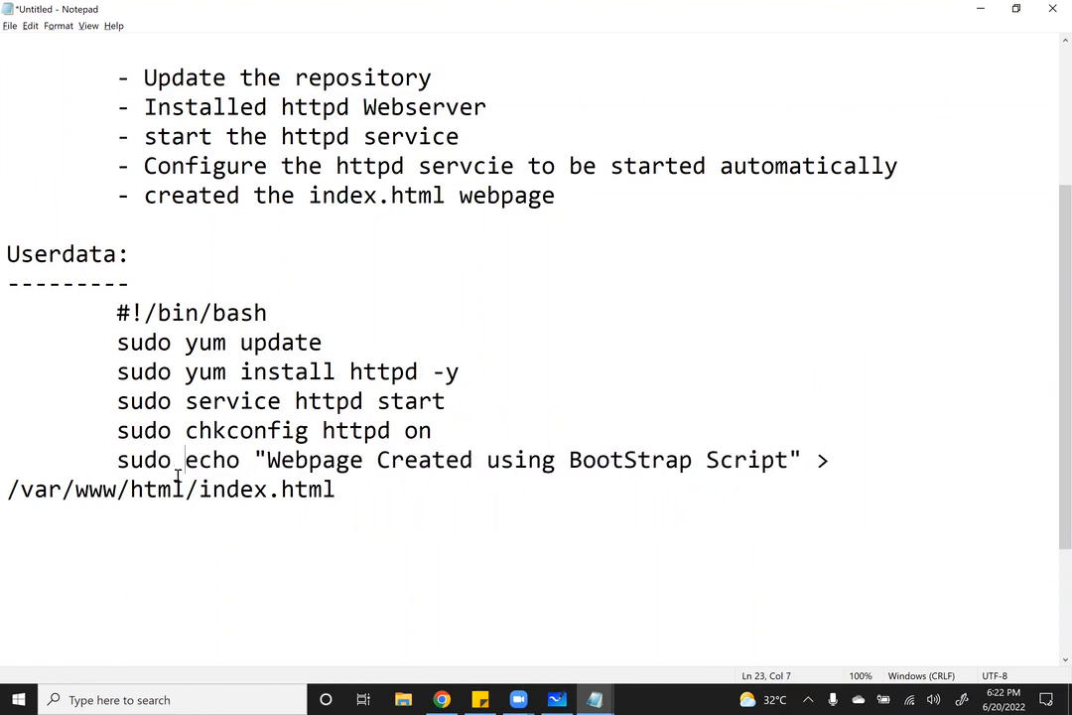
Review the echo command's text, redirection path and index.html file name, followed by the whole userdata script
{"action": "left_click_drag", "start_coordinate": [121, 460], "coordinate": [355, 497]}
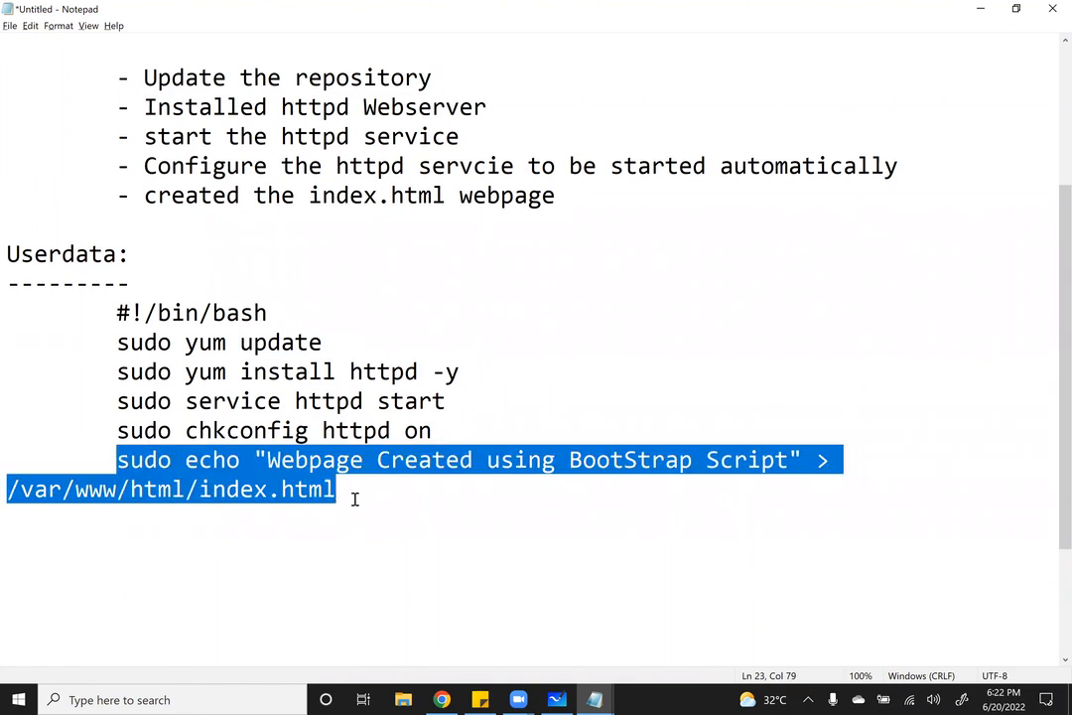
{"action": "left_click", "coordinate": [239, 490]}
{"action": "left_click_drag", "start_coordinate": [340, 491], "coordinate": [8, 508]}
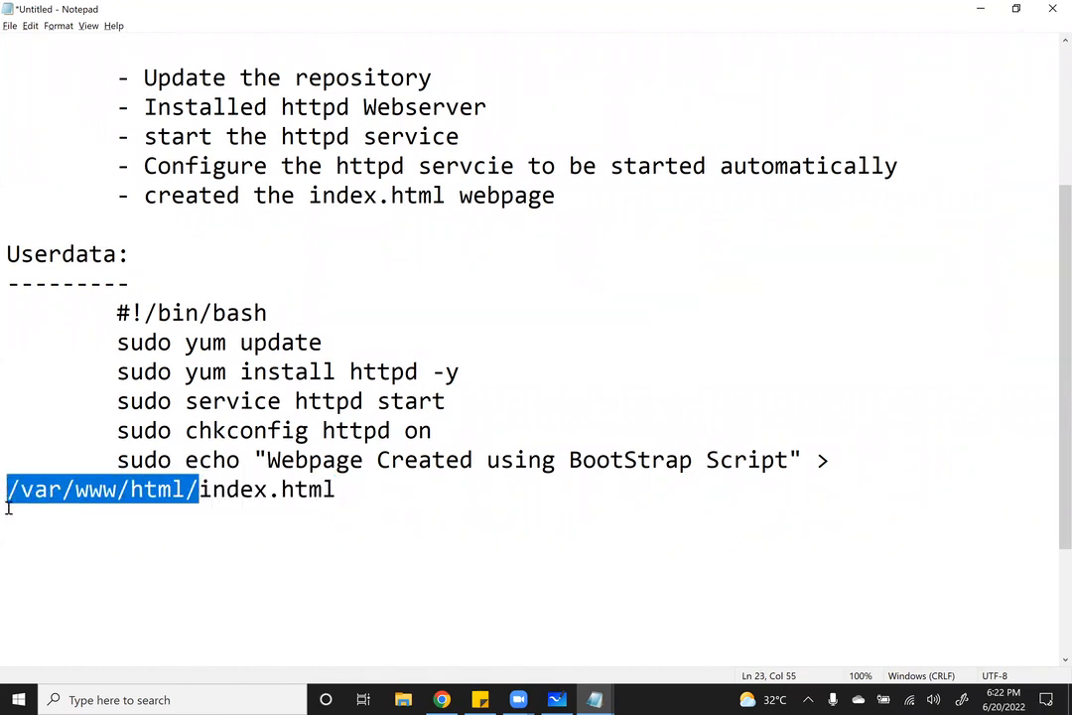
{"action": "left_click", "coordinate": [736, 536]}
{"action": "left_click_drag", "start_coordinate": [805, 461], "coordinate": [254, 461]}
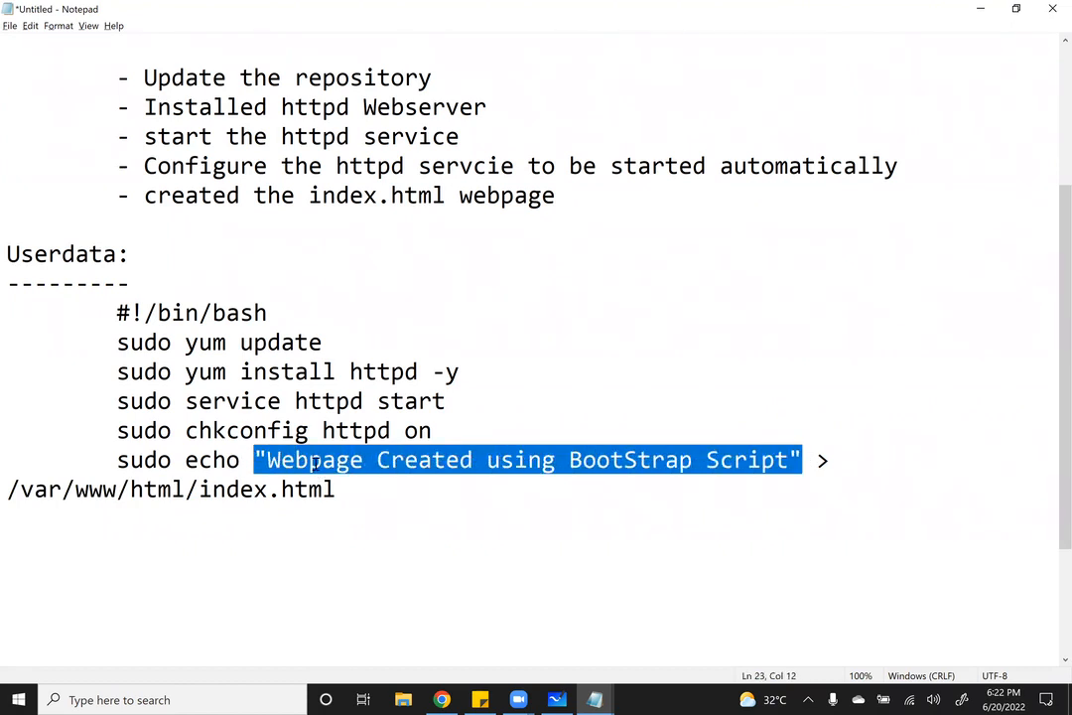
{"action": "left_click_drag", "start_coordinate": [199, 489], "coordinate": [337, 490]}
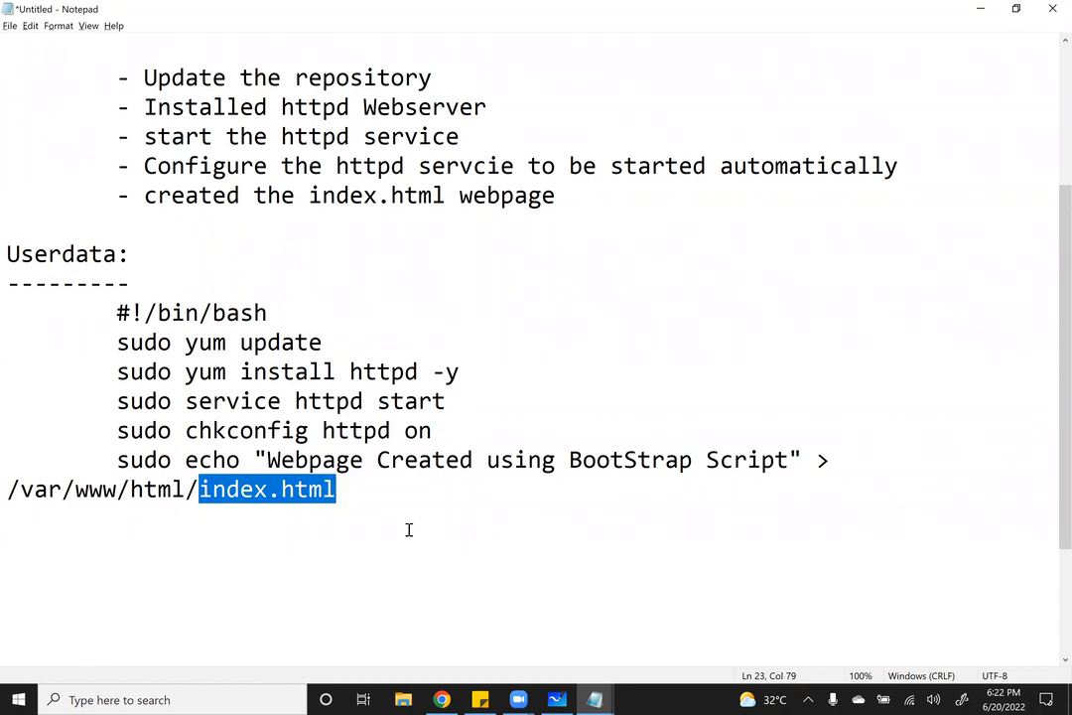
{"action": "left_click_drag", "start_coordinate": [241, 460], "coordinate": [183, 459]}
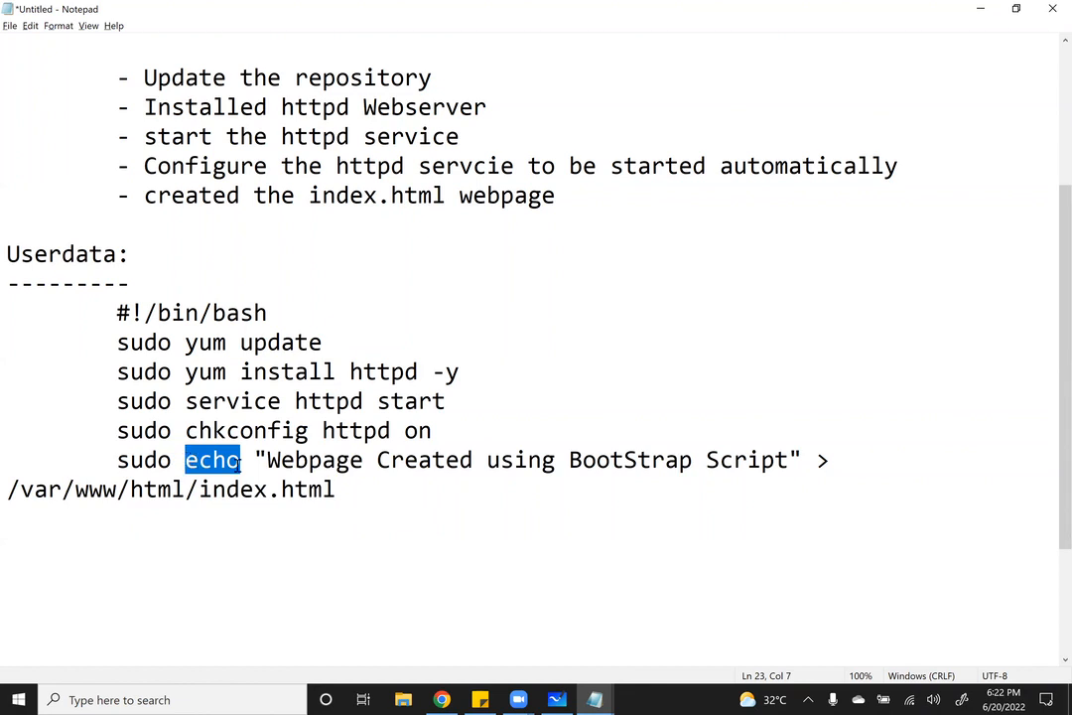
{"action": "left_click_drag", "start_coordinate": [256, 460], "coordinate": [801, 459]}
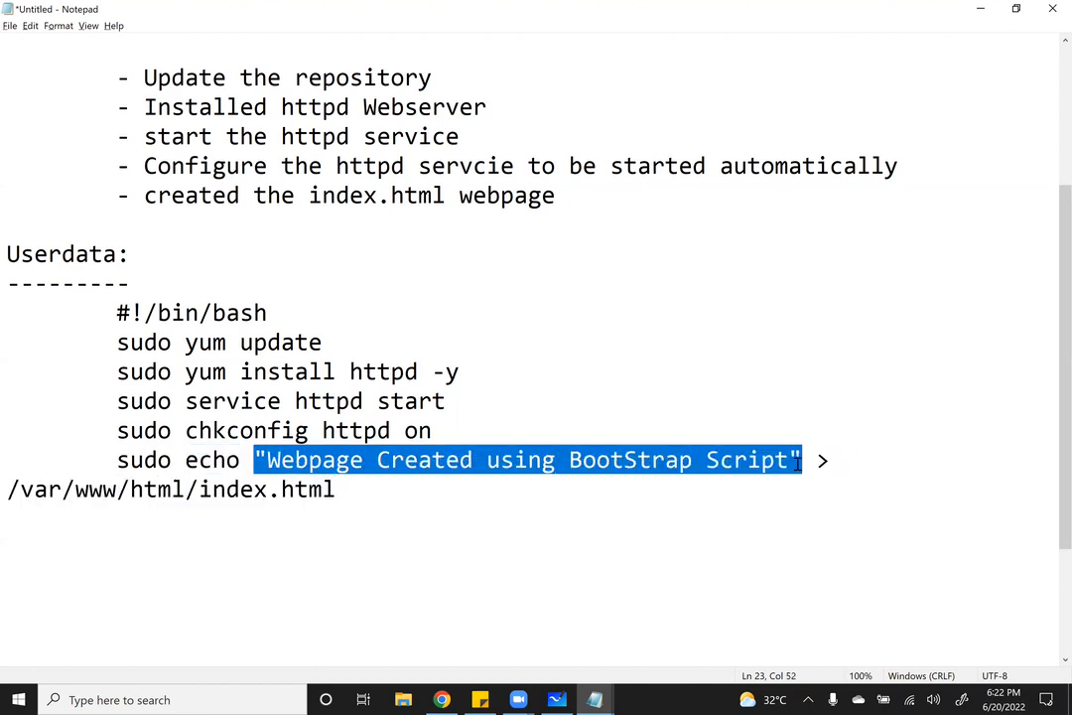
{"action": "left_click_drag", "start_coordinate": [343, 490], "coordinate": [7, 487]}
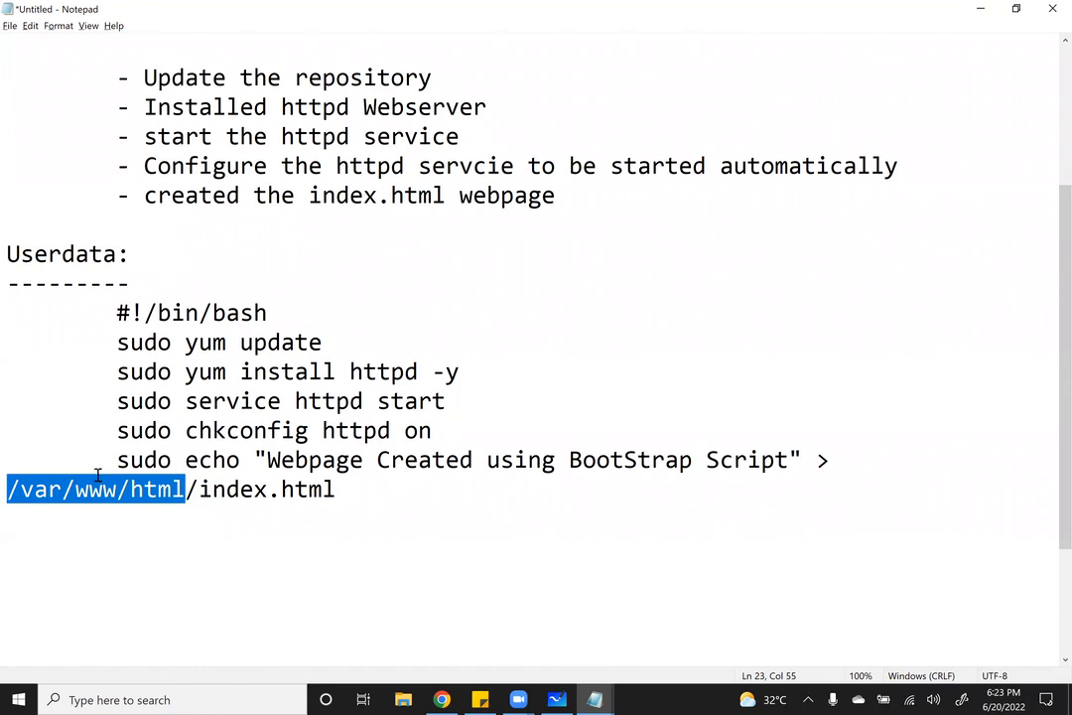
{"action": "left_click_drag", "start_coordinate": [345, 497], "coordinate": [71, 315]}
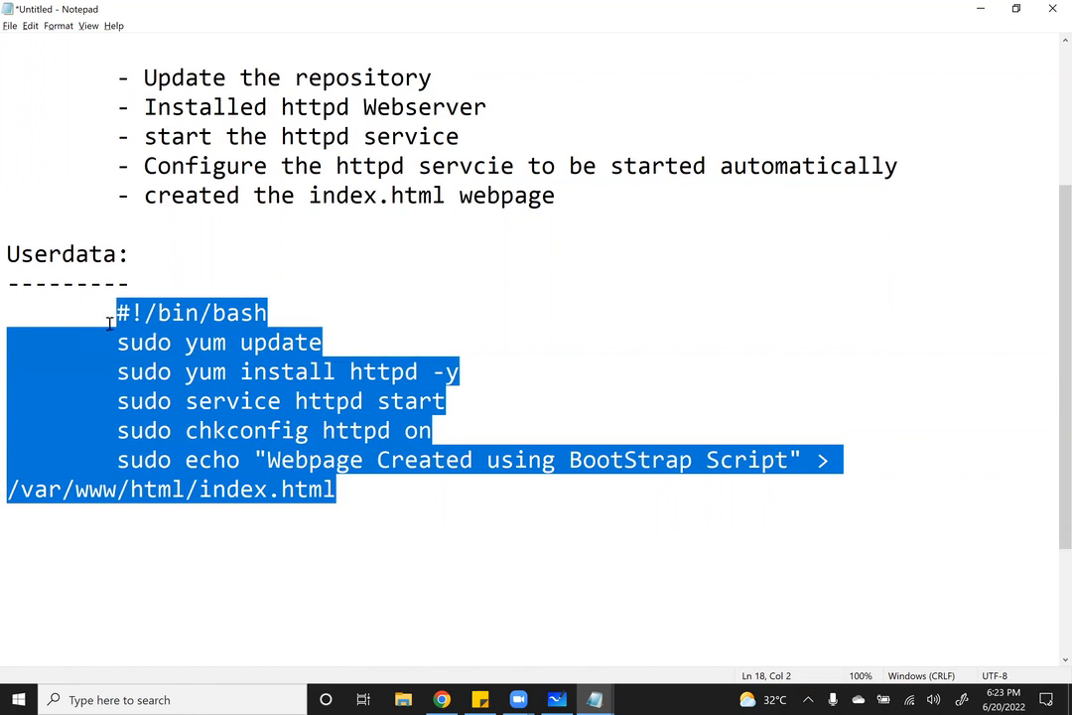
{"action": "left_click", "coordinate": [114, 313]}
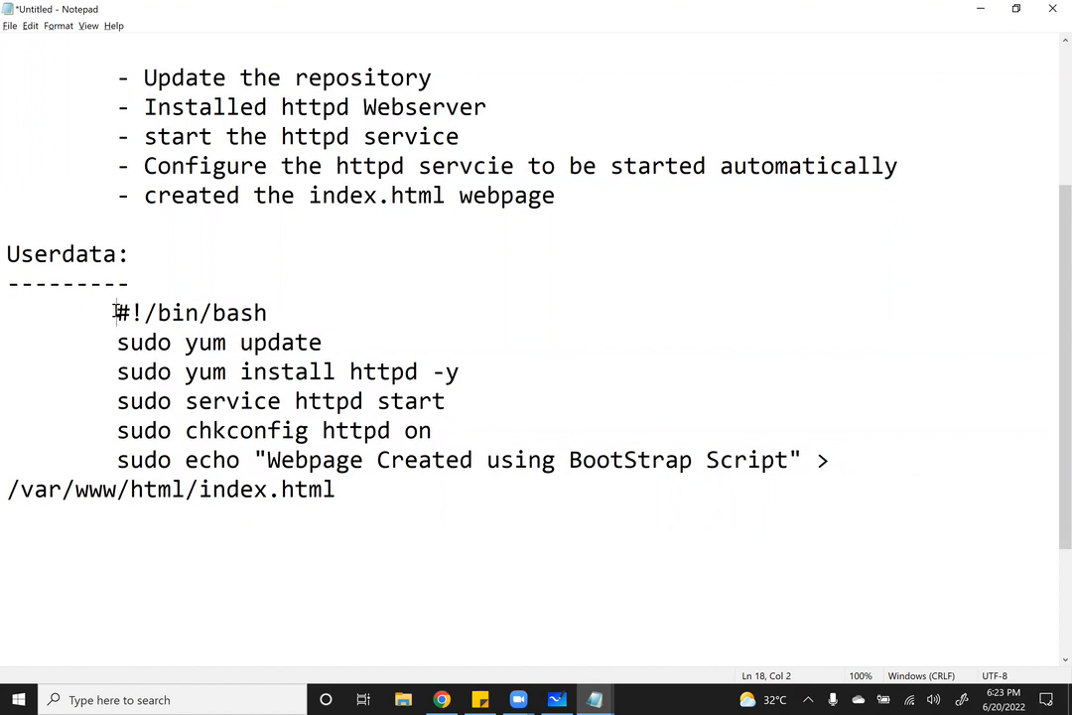
Remove the "-y" option from the sudo yum install httpd command
{"action": "left_click", "coordinate": [486, 376]}
{"action": "key", "text": "BackSpace"}
{"action": "key", "text": "BackSpace"}
{"action": "key", "text": "BackSpace"}
{"action": "left_click_drag", "start_coordinate": [438, 372], "coordinate": [50, 375]}
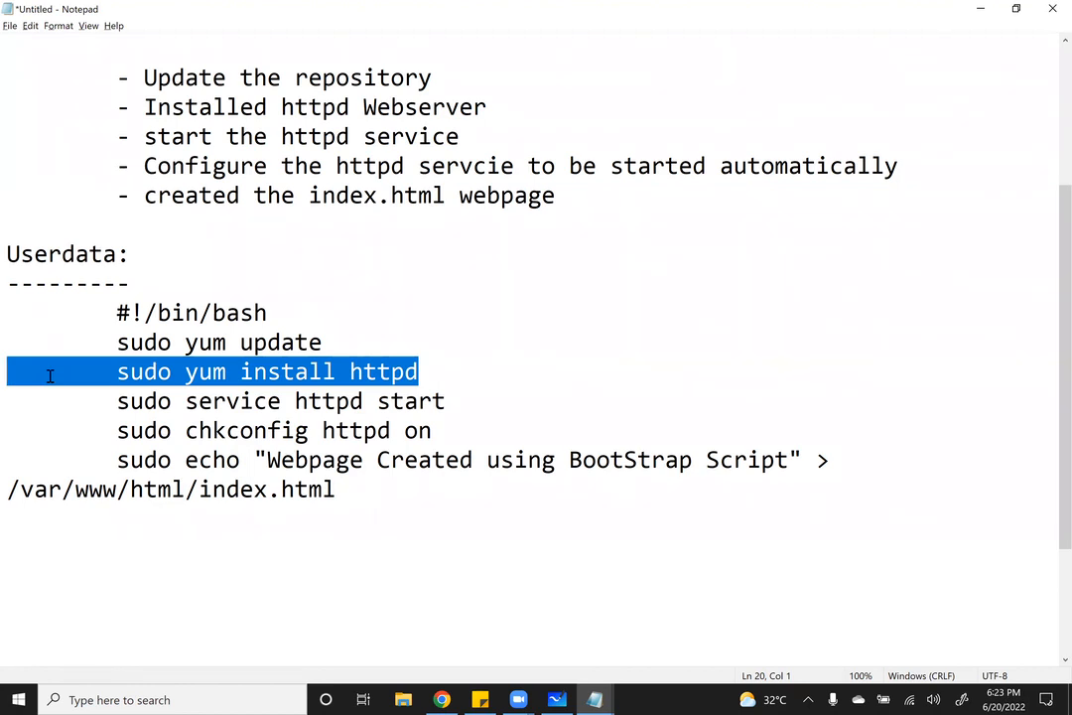
{"action": "left_click_drag", "start_coordinate": [323, 345], "coordinate": [74, 337]}
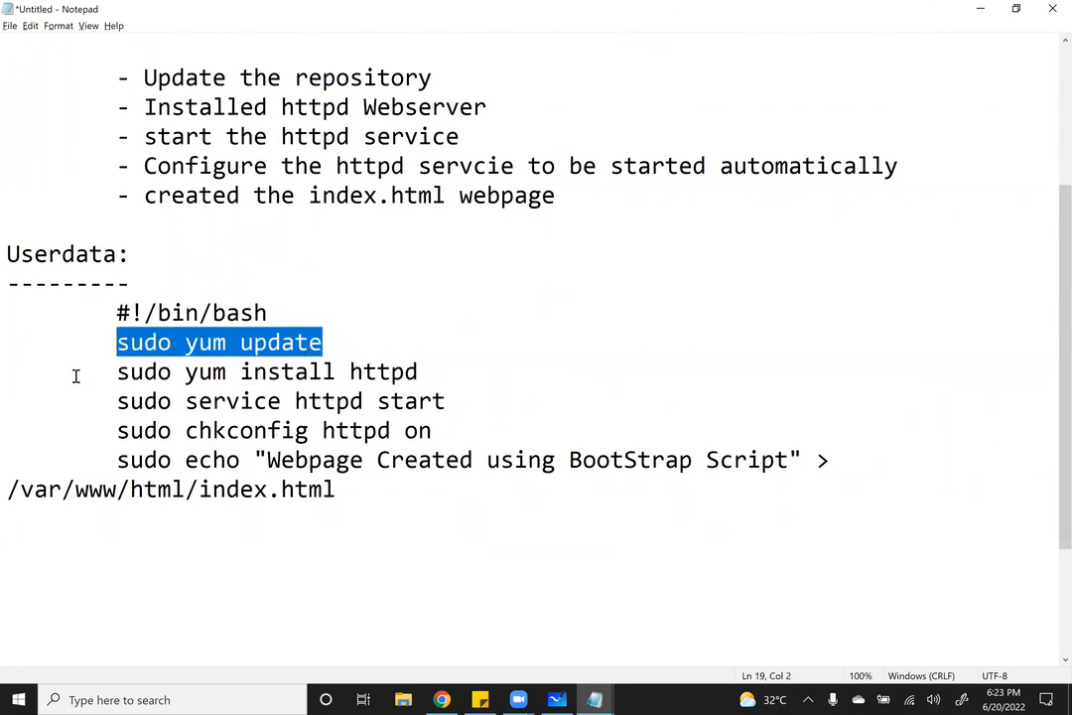
{"action": "left_click_drag", "start_coordinate": [118, 371], "coordinate": [339, 478]}
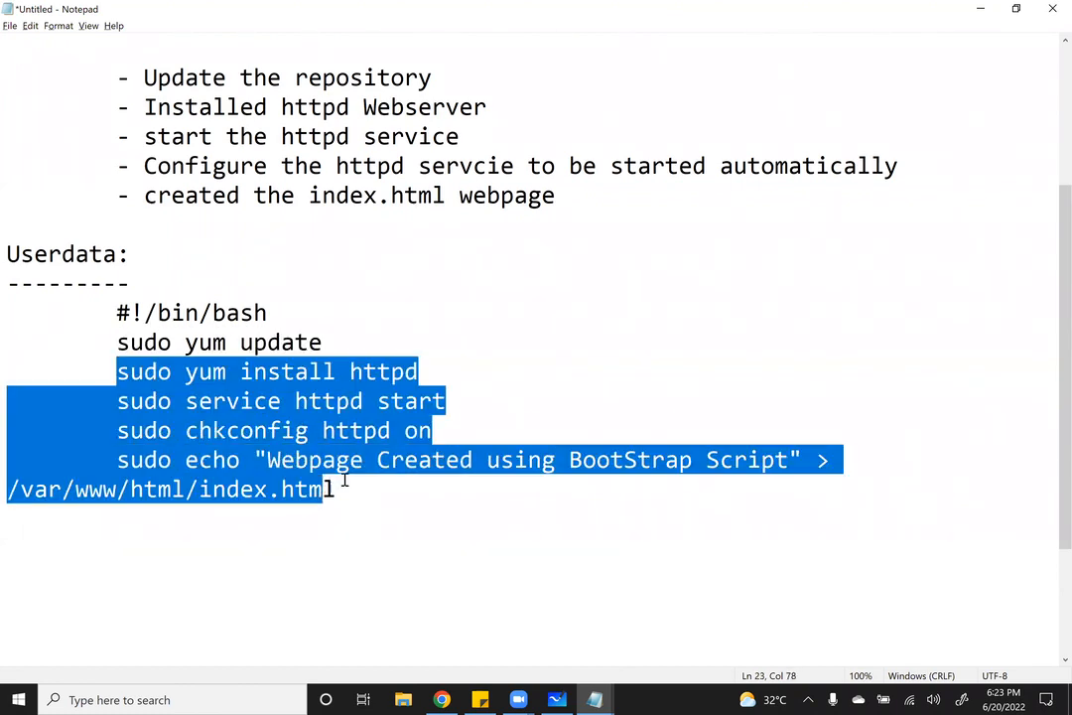
{"action": "left_click", "coordinate": [419, 502]}
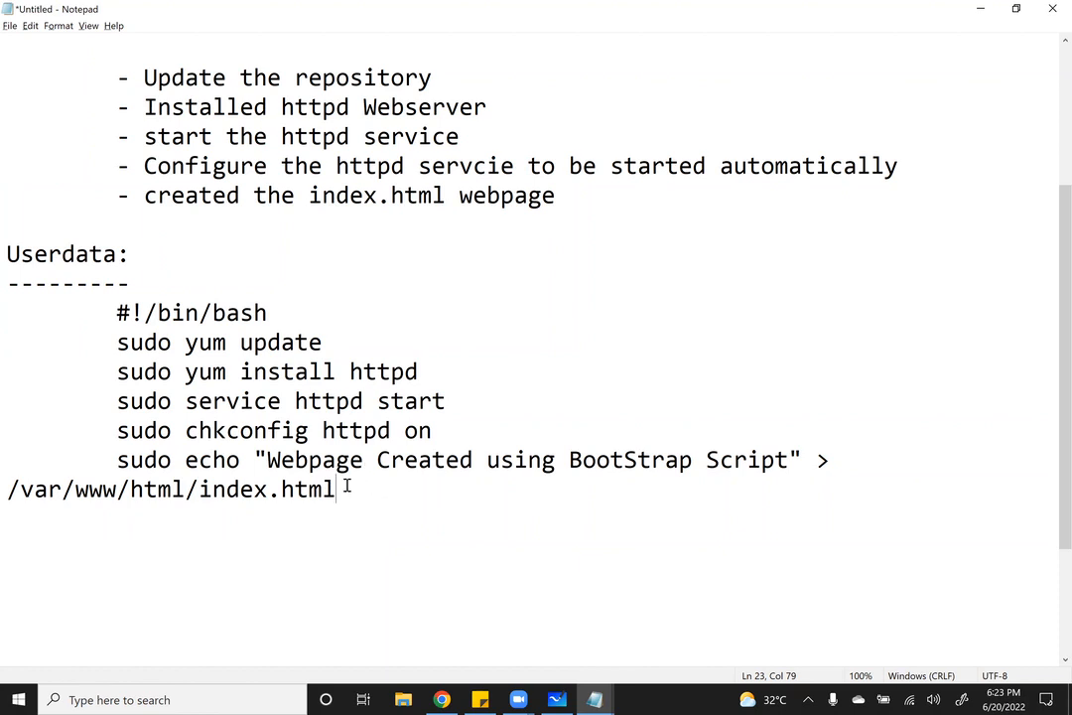
{"action": "left_click_drag", "start_coordinate": [347, 491], "coordinate": [8, 319]}
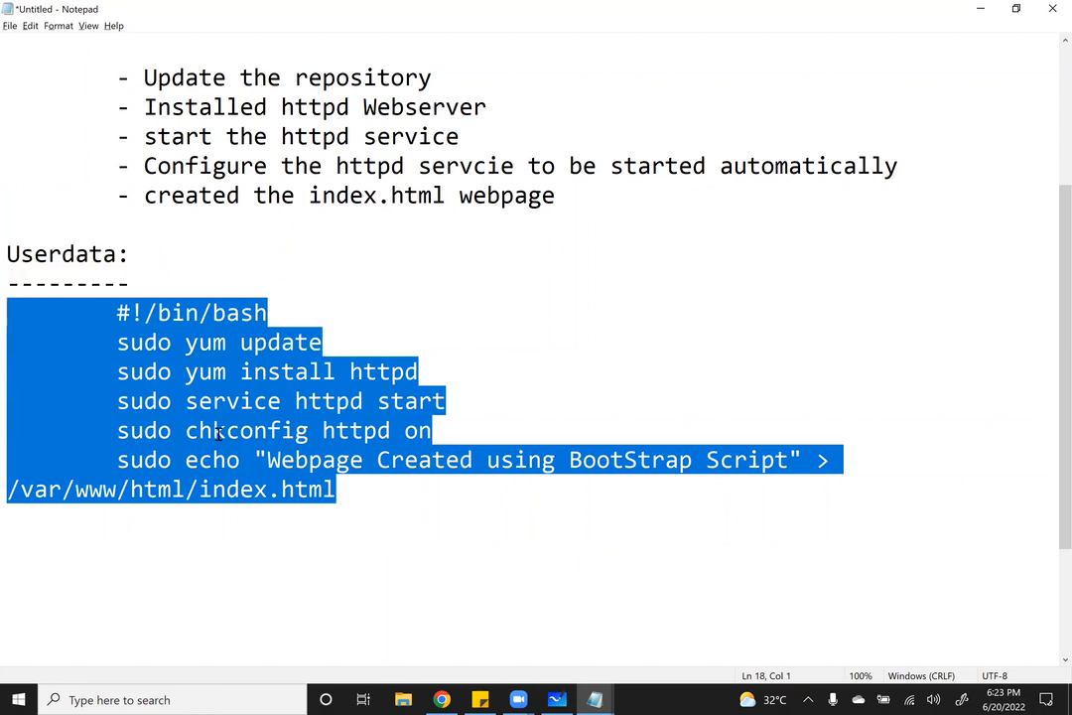
{"action": "left_click", "coordinate": [614, 497]}
Remove the indentation from all six userdata script lines, from #!/bin/bash through the sudo echo command
{"action": "left_click", "coordinate": [109, 313]}
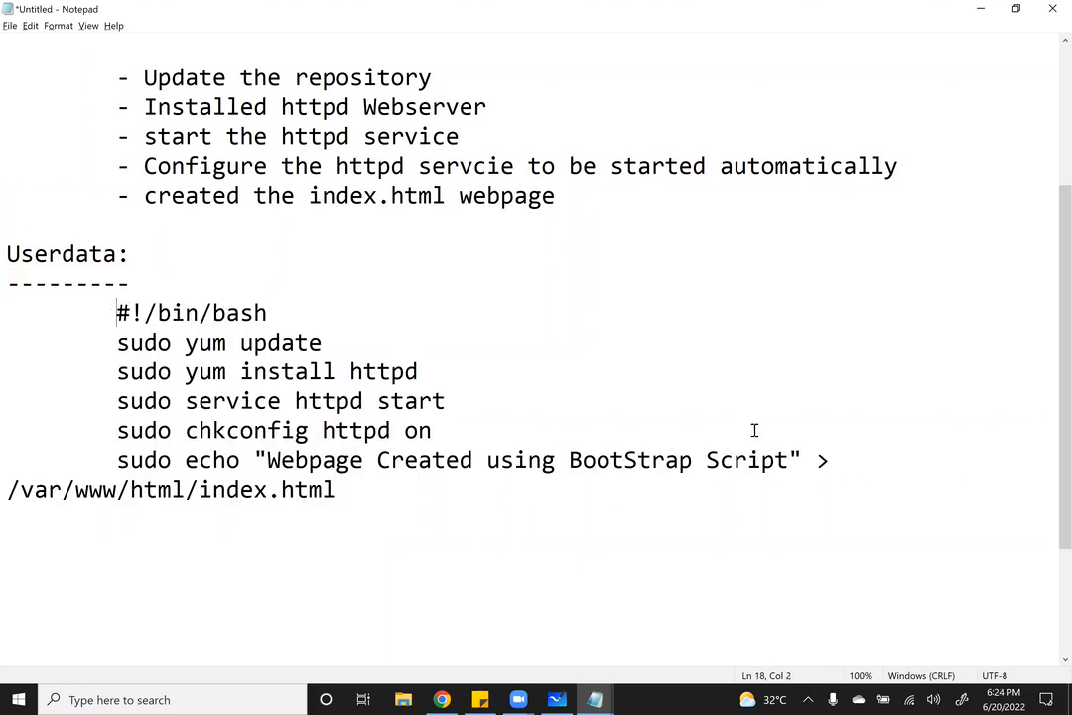
{"action": "key", "text": "BackSpace"}
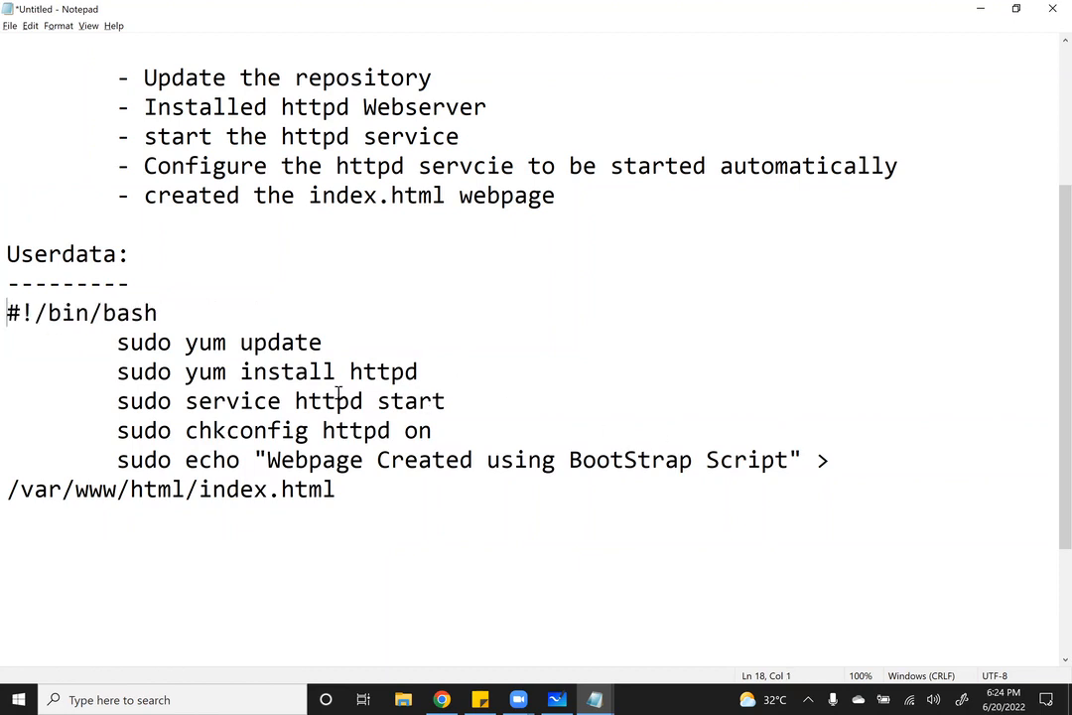
{"action": "left_click", "coordinate": [115, 343]}
{"action": "key", "text": "BackSpace"}
{"action": "left_click", "coordinate": [115, 371]}
{"action": "key", "text": "BackSpace"}
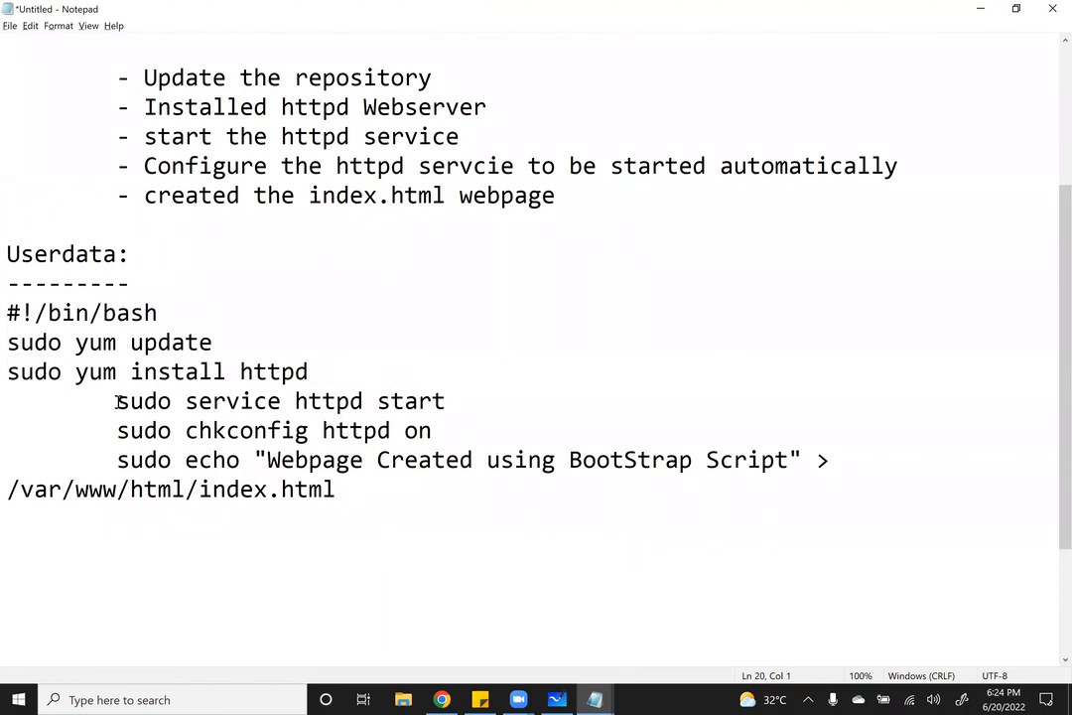
{"action": "left_click", "coordinate": [115, 401]}
{"action": "key", "text": "BackSpace"}
{"action": "left_click", "coordinate": [115, 430]}
{"action": "key", "text": "BackSpace"}
{"action": "left_click", "coordinate": [116, 459]}
{"action": "key", "text": "BackSpace"}
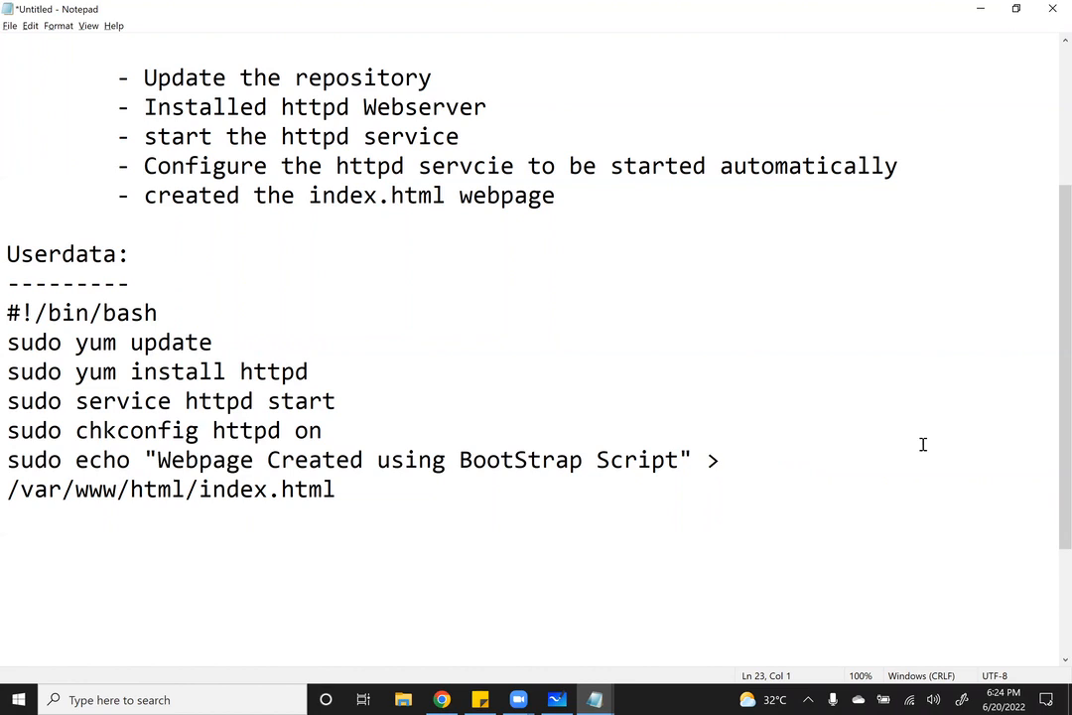
Shorten the echo command's quoted text to "Webpage using BootStrap Script" by removing "Created" and the extra space
{"action": "left_click", "coordinate": [815, 471]}
{"action": "key", "text": "Delete"}
{"action": "key", "text": "Delete"}
{"action": "left_click_drag", "start_coordinate": [282, 459], "coordinate": [272, 463]}
{"action": "key", "text": "BackSpace"}
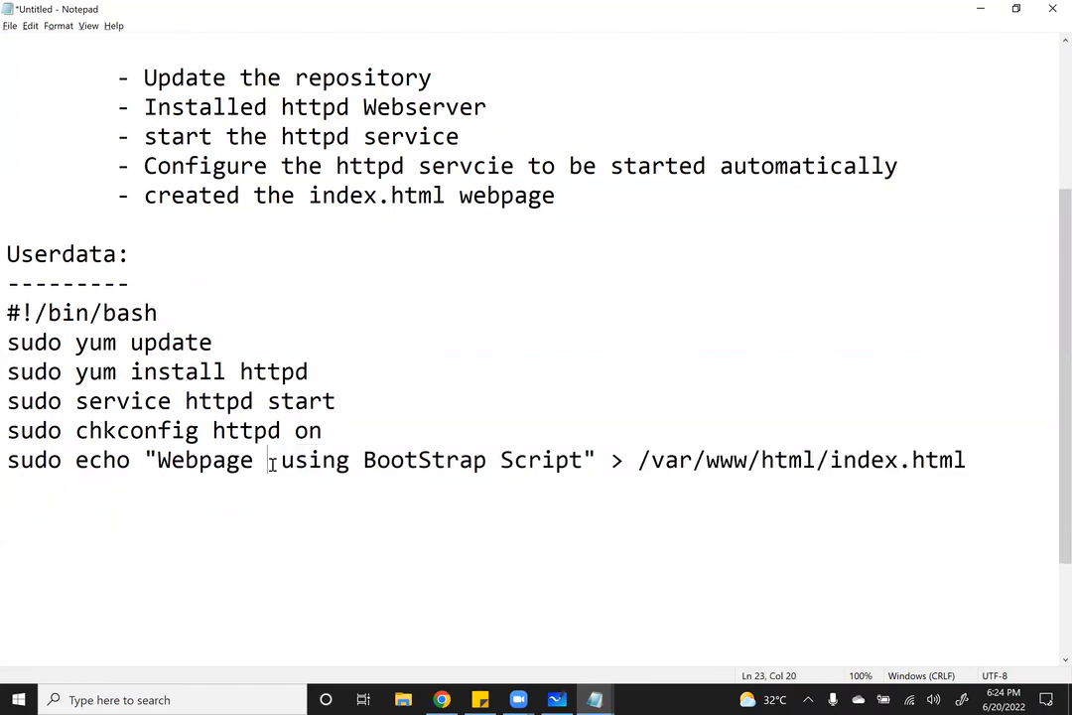
{"action": "key", "text": "Delete"}
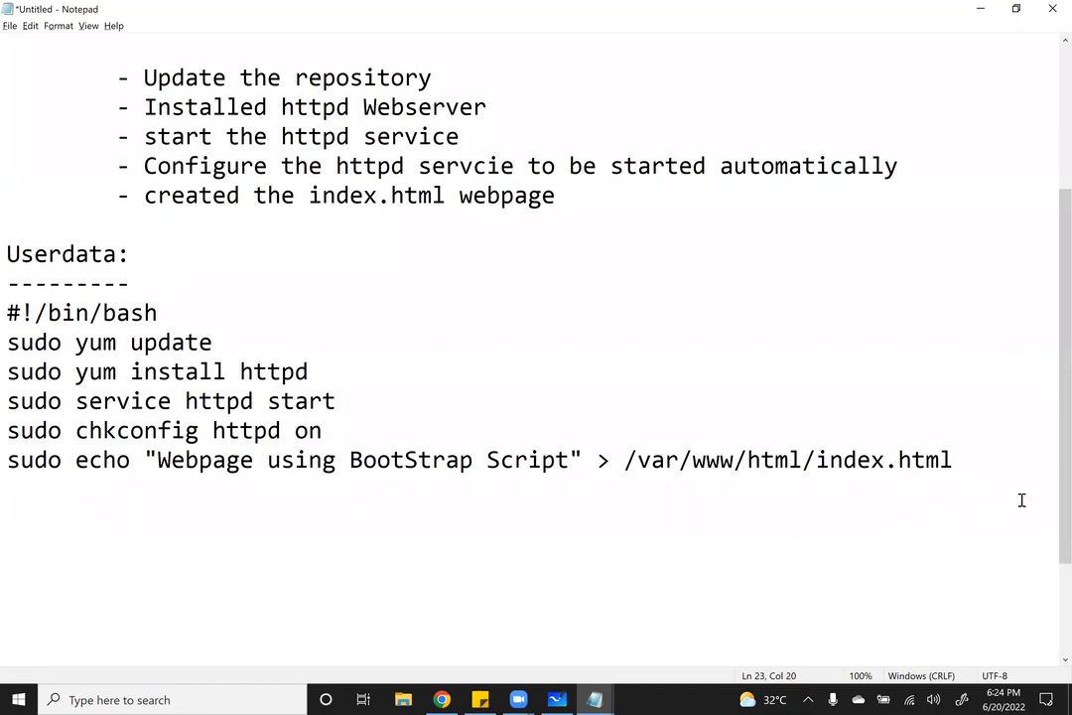
Below the script, leave a blank line and add "1) Create linux EC2 instance in N.Virginia Region using the above mentioned userdata."
{"action": "left_click_drag", "start_coordinate": [996, 467], "coordinate": [5, 313]}
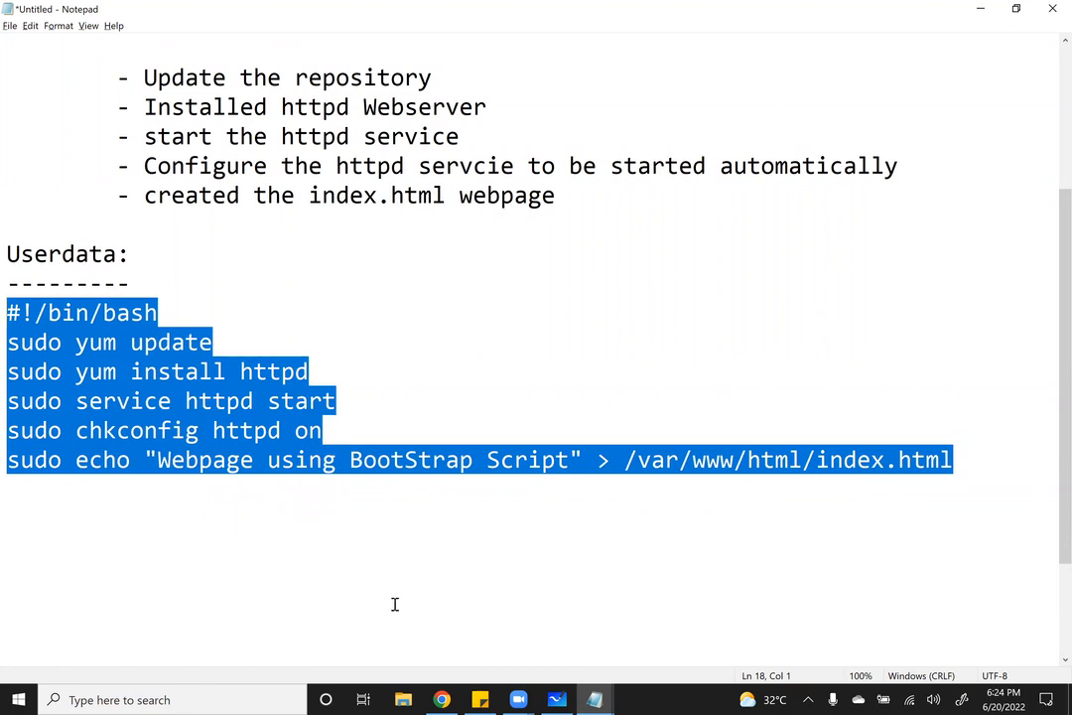
{"action": "left_click", "coordinate": [971, 469]}
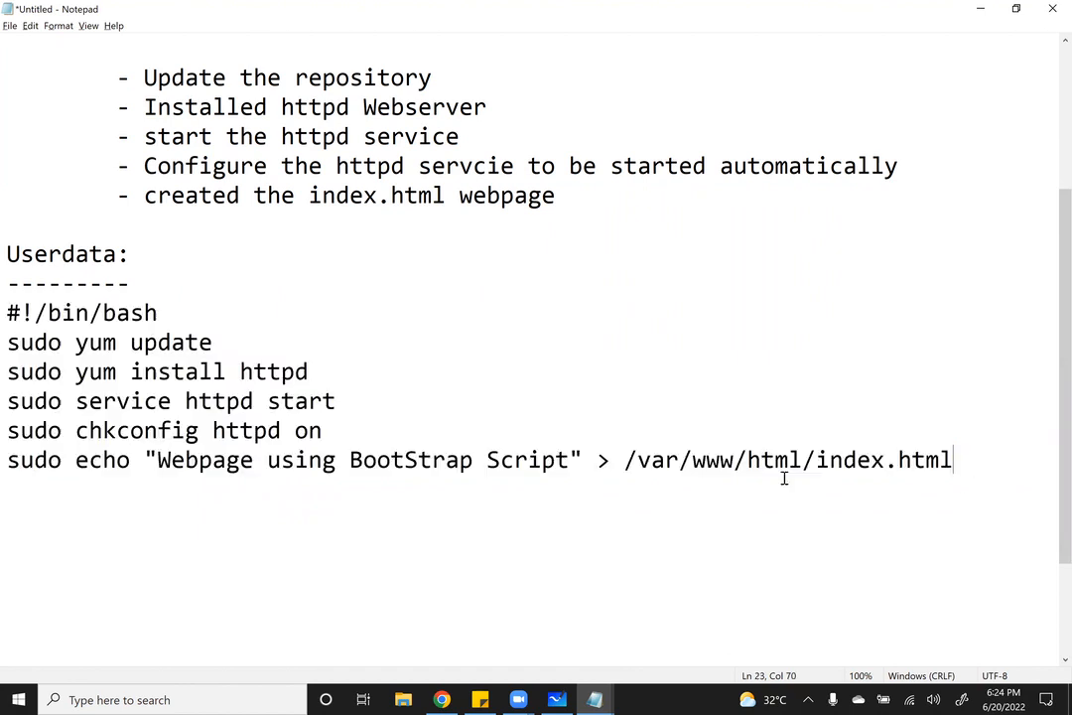
{"action": "key", "text": "Return"}
{"action": "key", "text": "Return"}
{"action": "type", "text": "1) "}
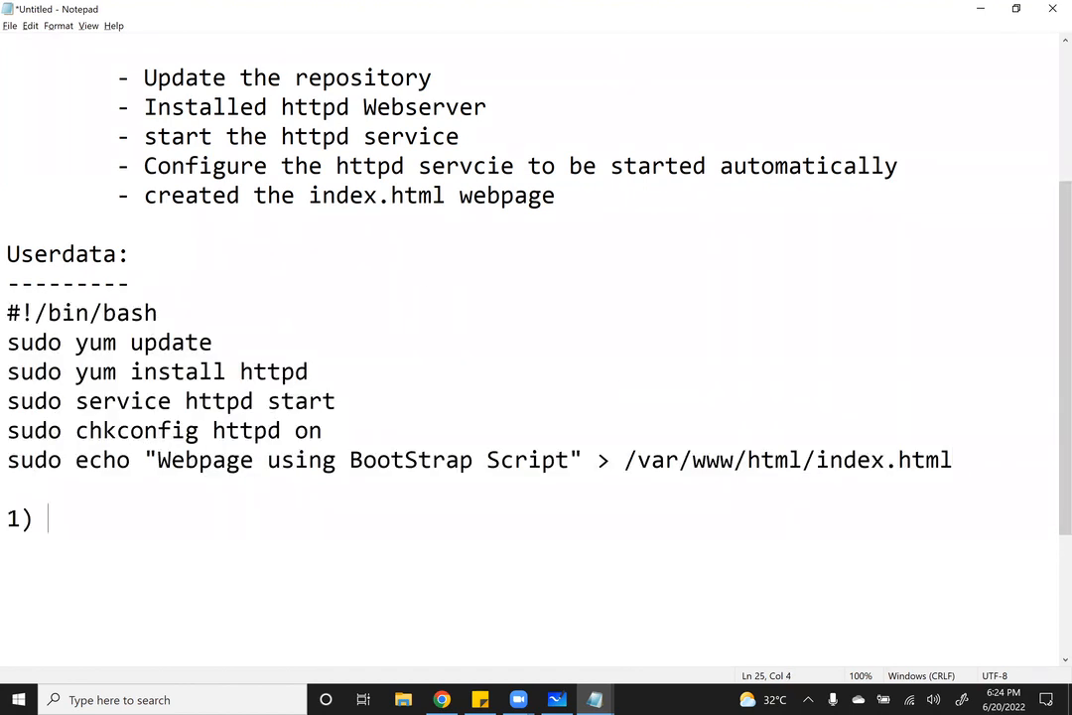
{"action": "type", "text": "Create li"}
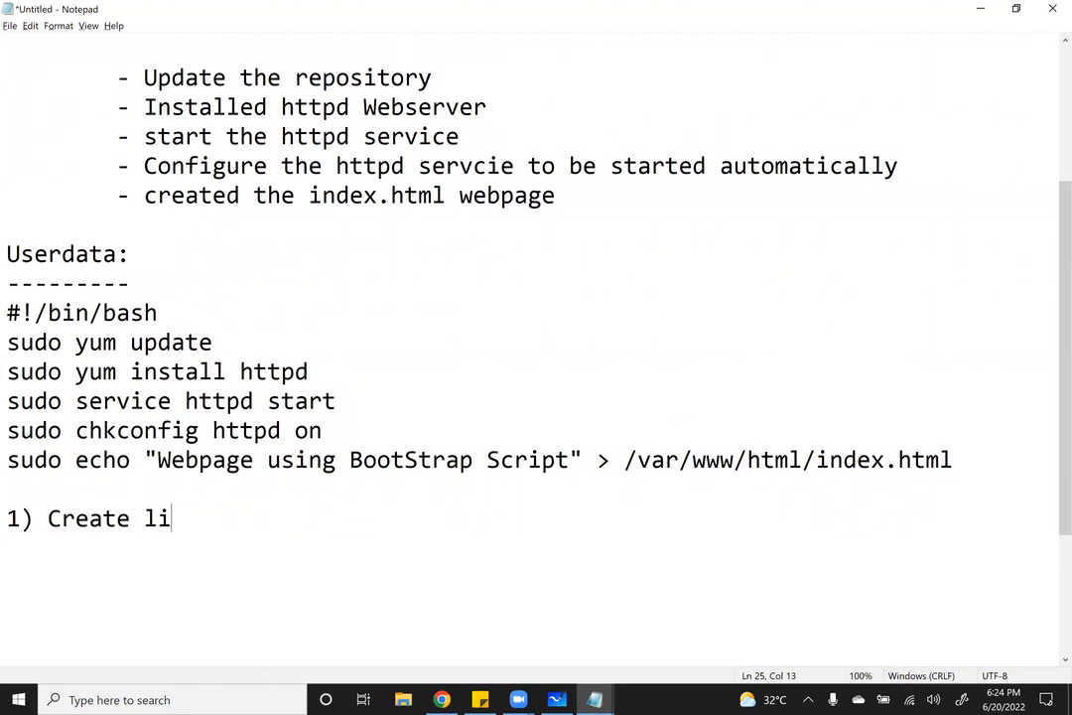
{"action": "type", "text": "nux EC2 instan"}
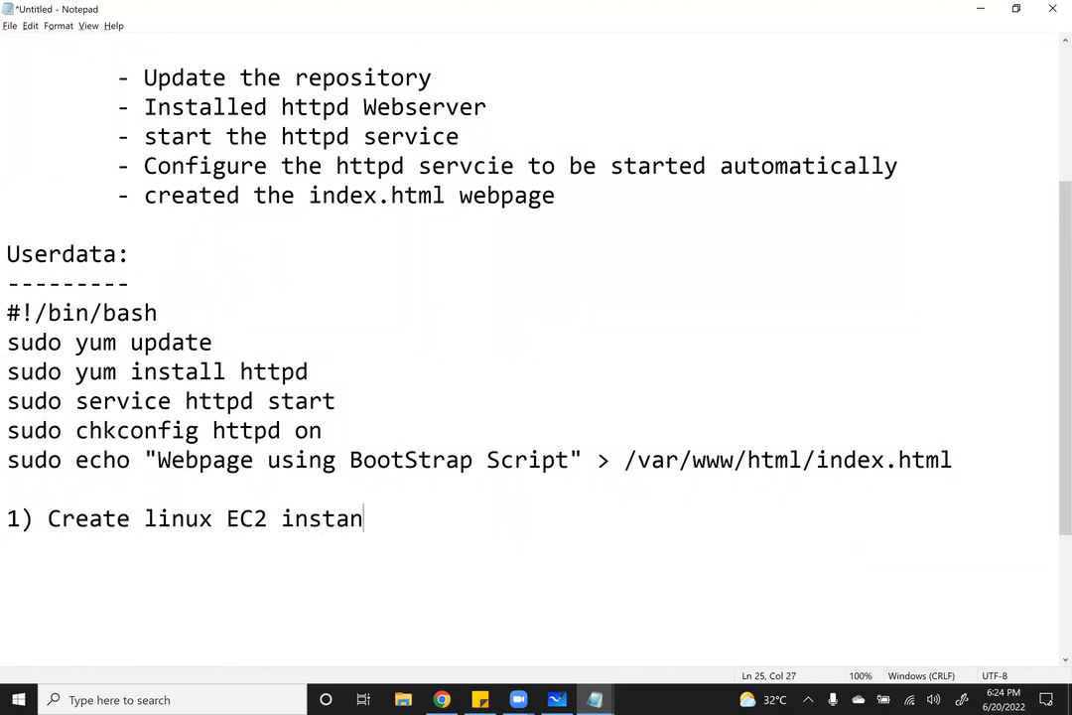
{"action": "type", "text": "ce in N.Vi"}
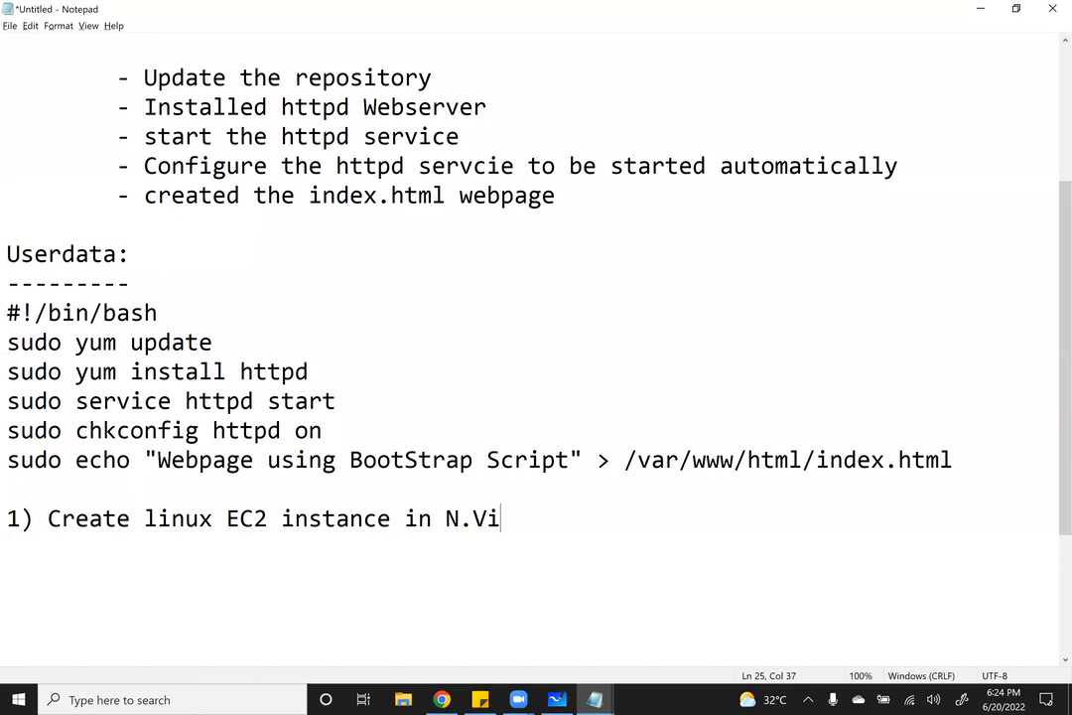
{"action": "type", "text": "rginia Regio"}
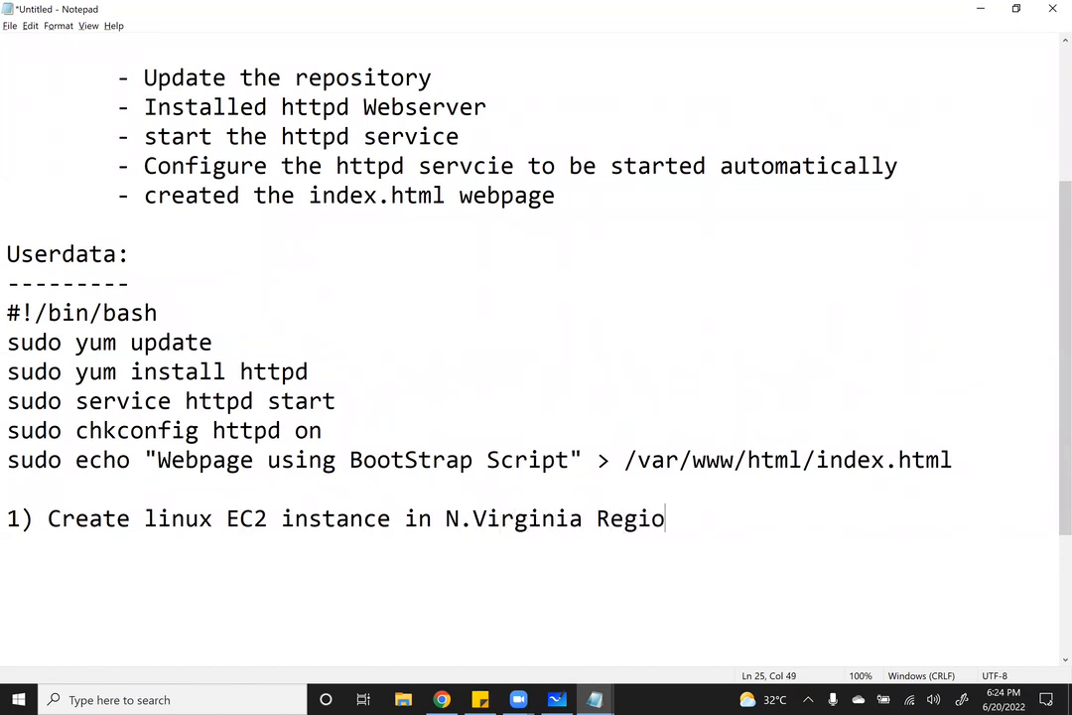
{"action": "type", "text": "n using the a"}
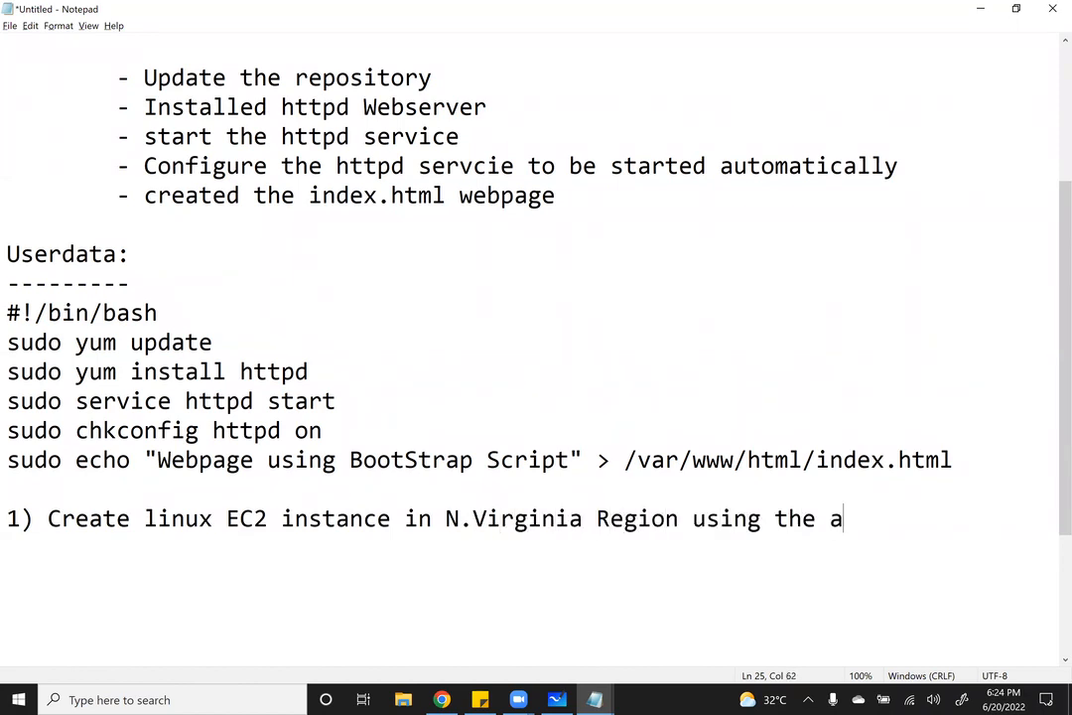
{"action": "type", "text": "bove mentioned "}
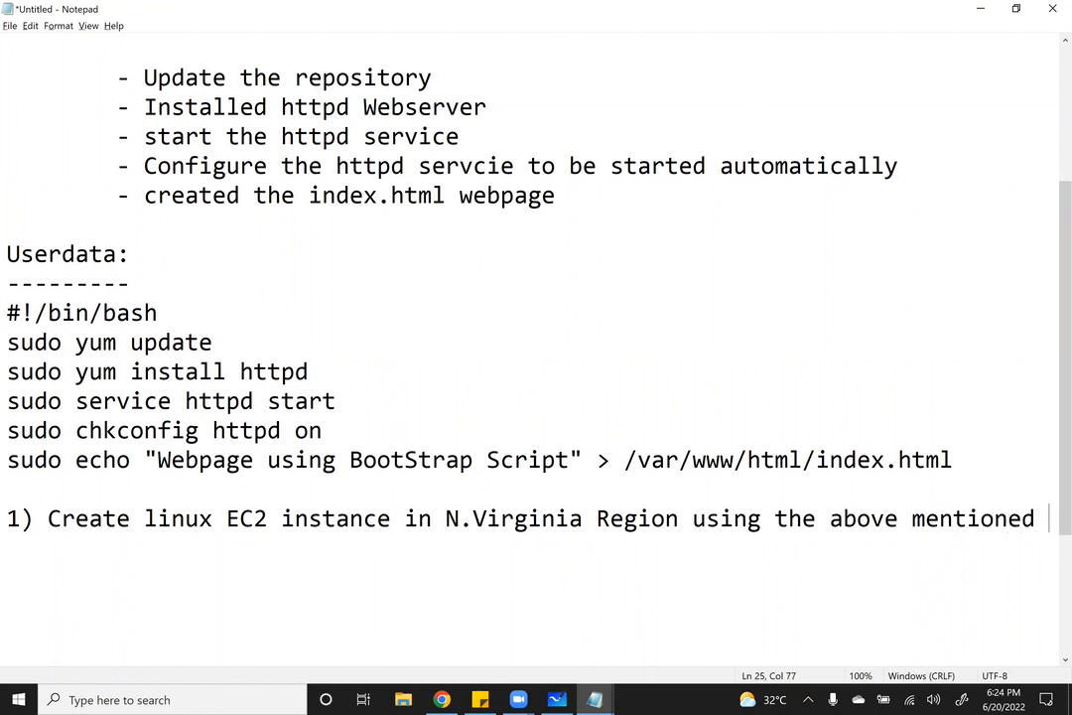
{"action": "type", "text": "userdata."}
{"action": "key", "text": "Return"}
{"action": "key", "text": "Return"}
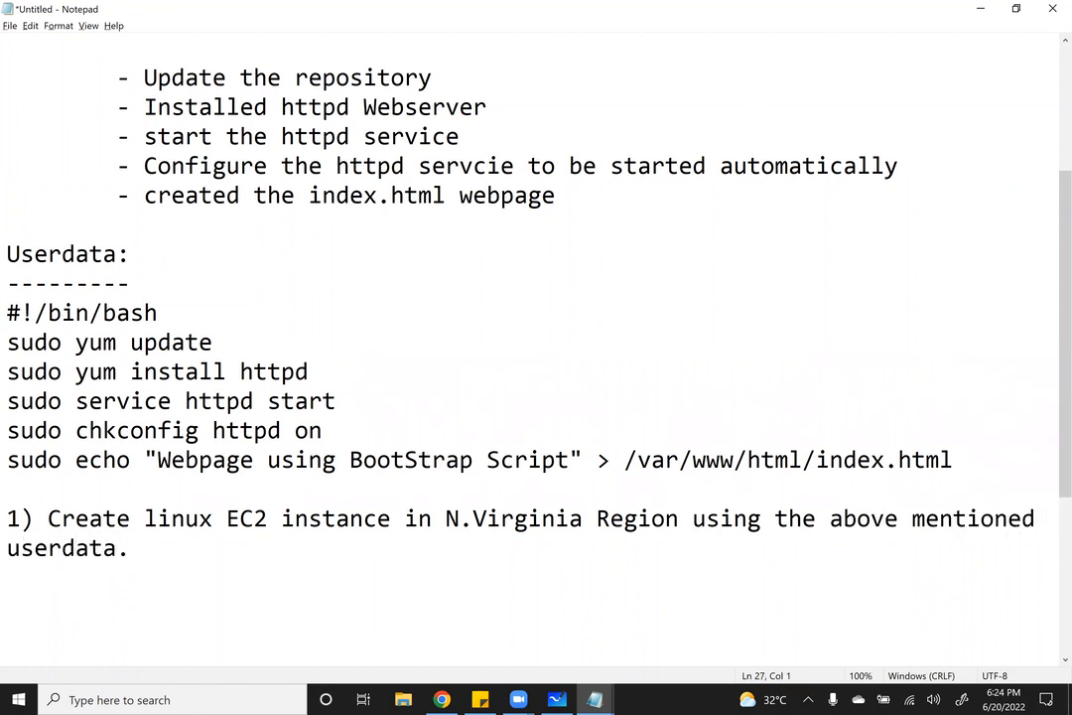
{"action": "scroll", "coordinate": [1054, 529], "scroll_direction": "down", "scroll_amount": 2}
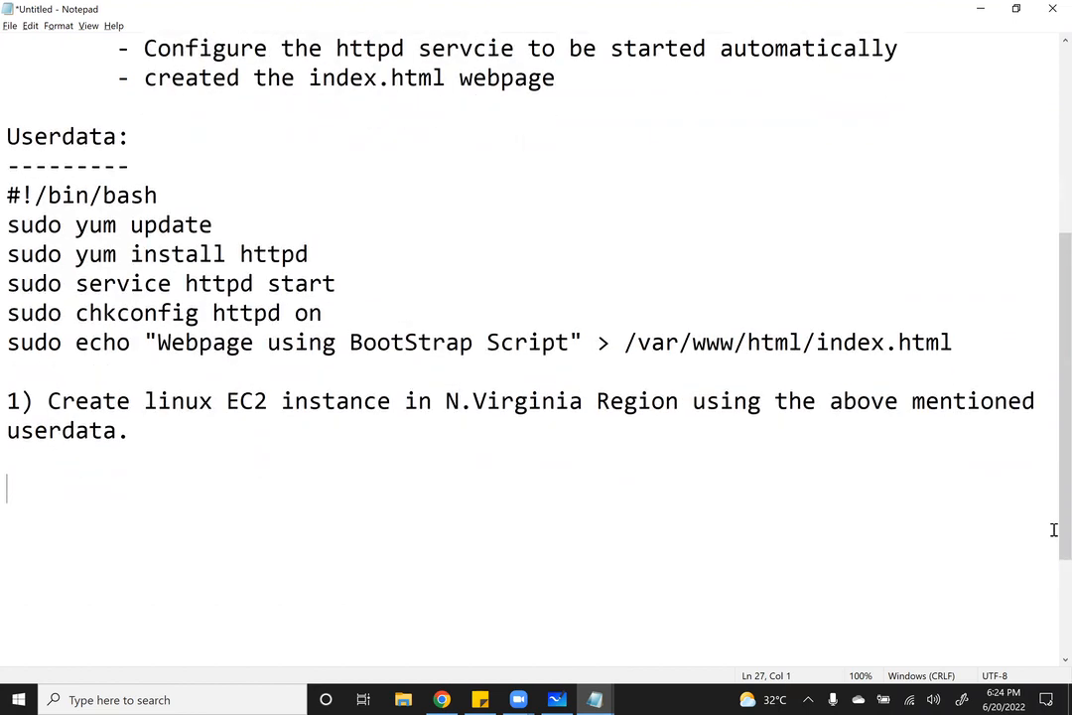
{"action": "key", "text": "Tab"}
{"action": "left_click_drag", "start_coordinate": [136, 432], "coordinate": [48, 401]}
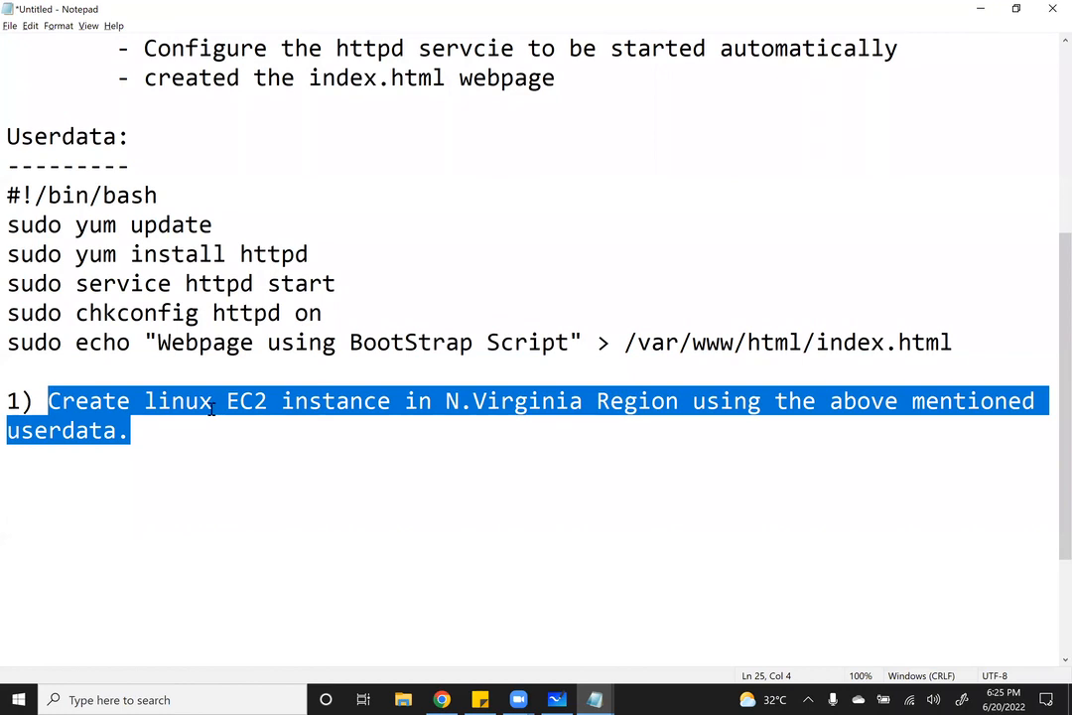
{"action": "left_click", "coordinate": [189, 478]}
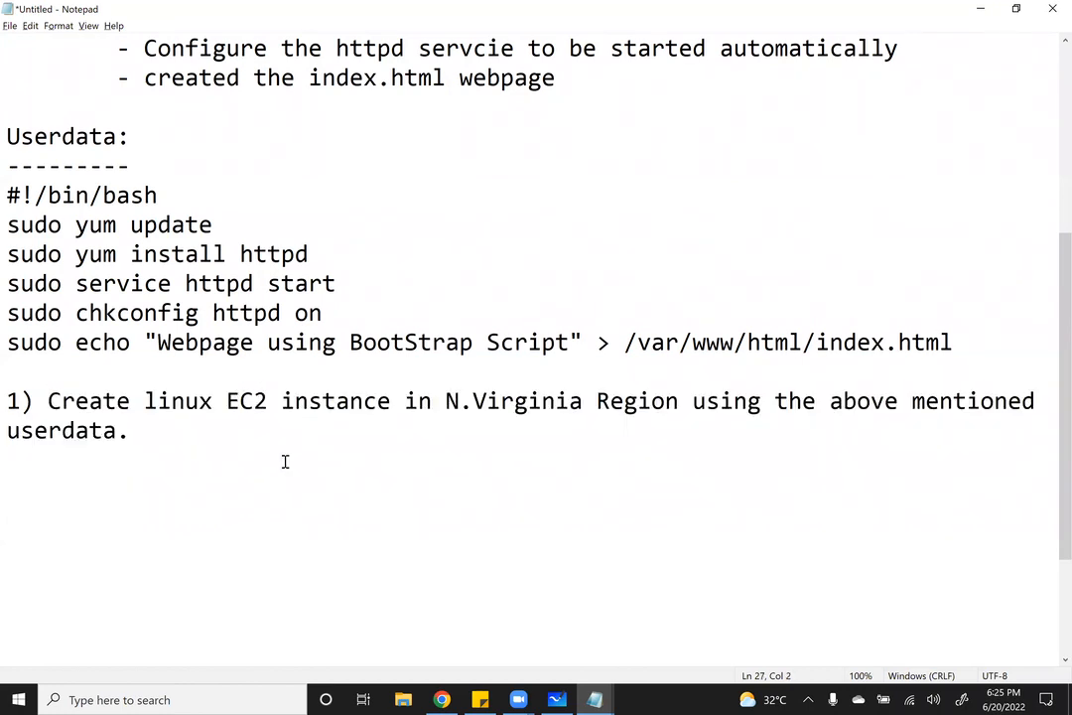
{"action": "type", "text": "LInux"}
{"action": "key", "text": "BackSpace"}
{"action": "key", "text": "BackSpace"}
{"action": "key", "text": "BackSpace"}
{"action": "key", "text": "BackSpace"}
{"action": "type", "text": "inux"}
{"action": "key", "text": "Return"}
{"action": "key", "text": "Tab"}
{"action": "type", "text": "webserver"}
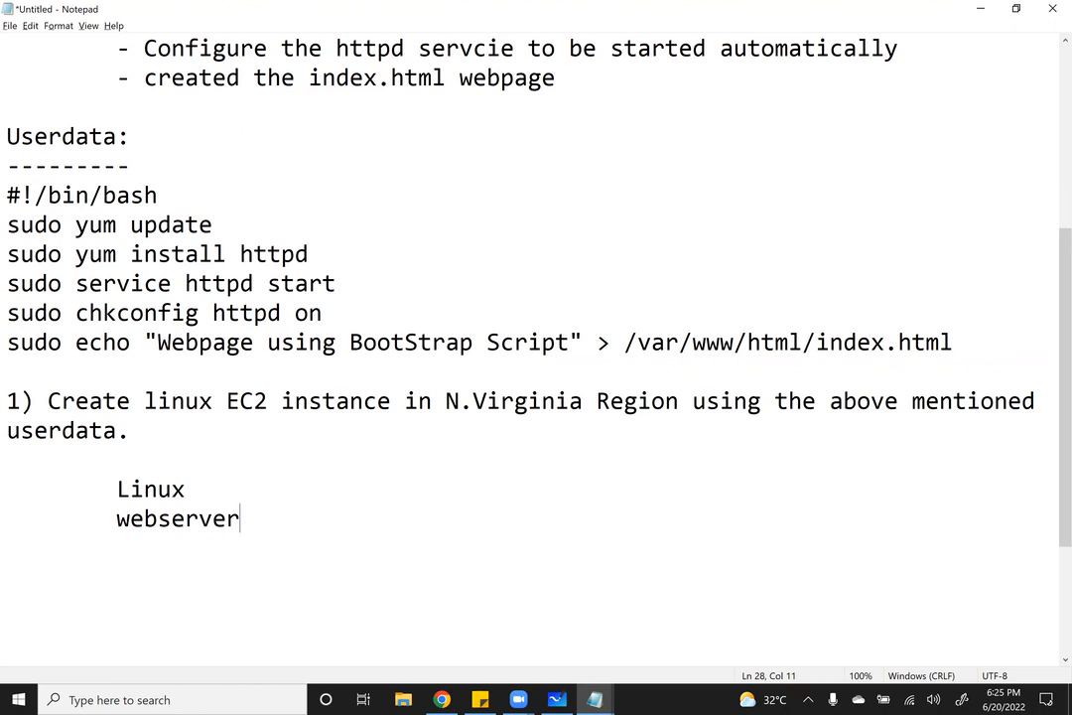
{"action": "left_click_drag", "start_coordinate": [241, 518], "coordinate": [7, 485]}
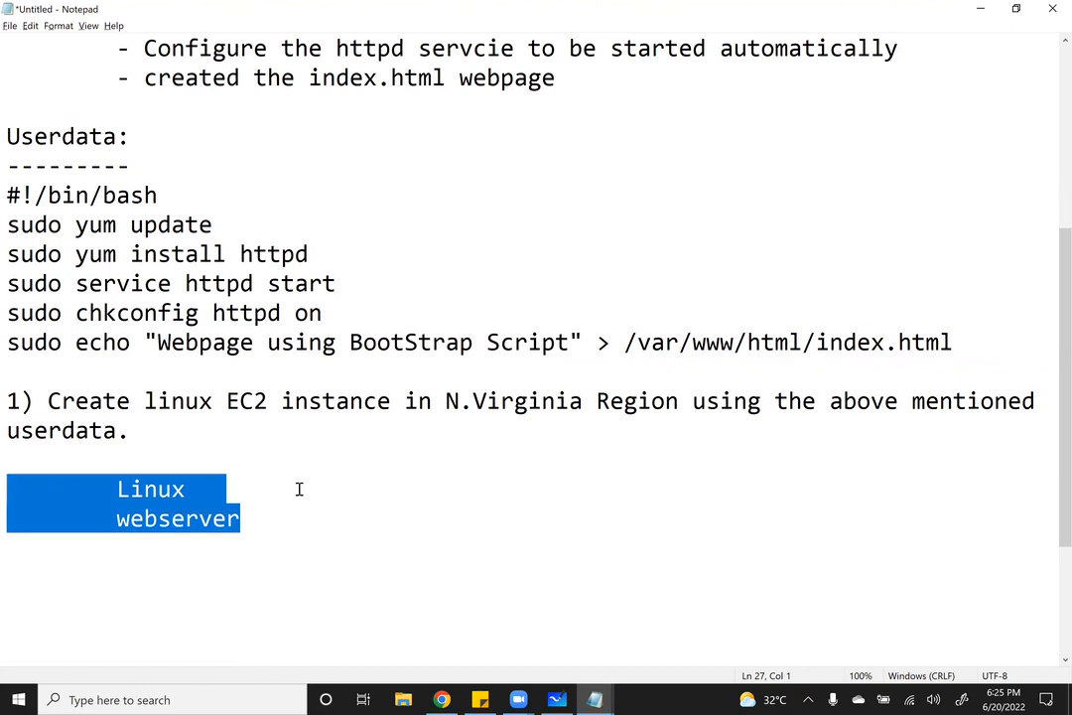
{"action": "key", "text": "Delete"}
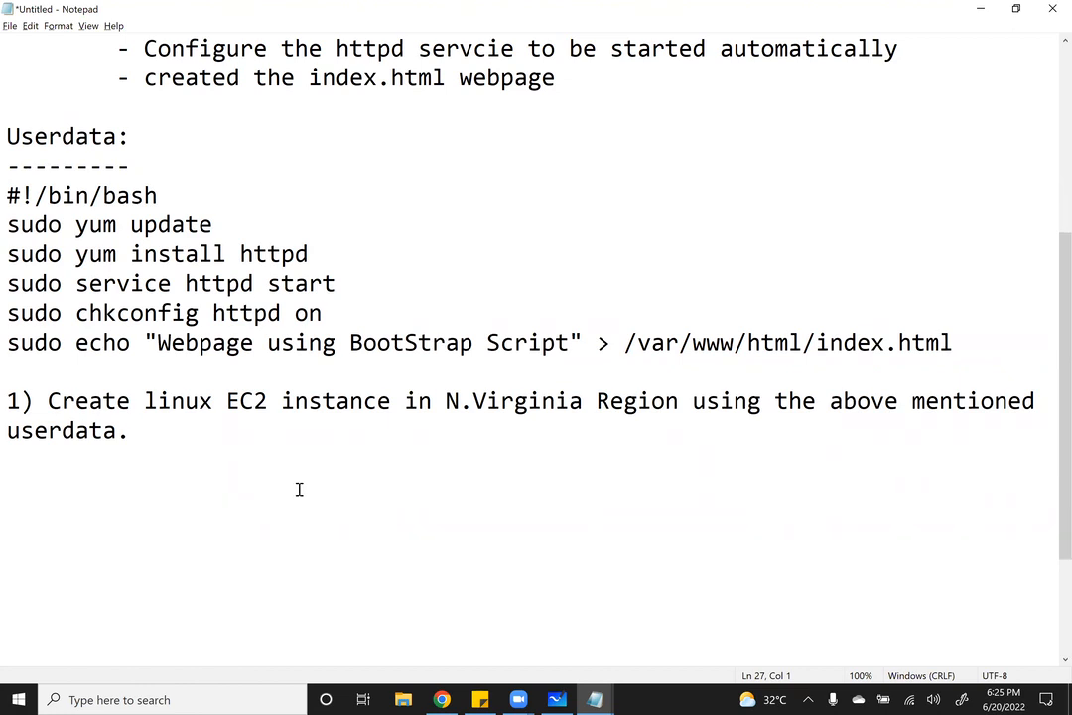
Below task 1, add the indented item "a) Remote login to linux ec2 --> SSH -- 22"
{"action": "key", "text": "Tab"}
{"action": "type", "text": "a) Remot"}
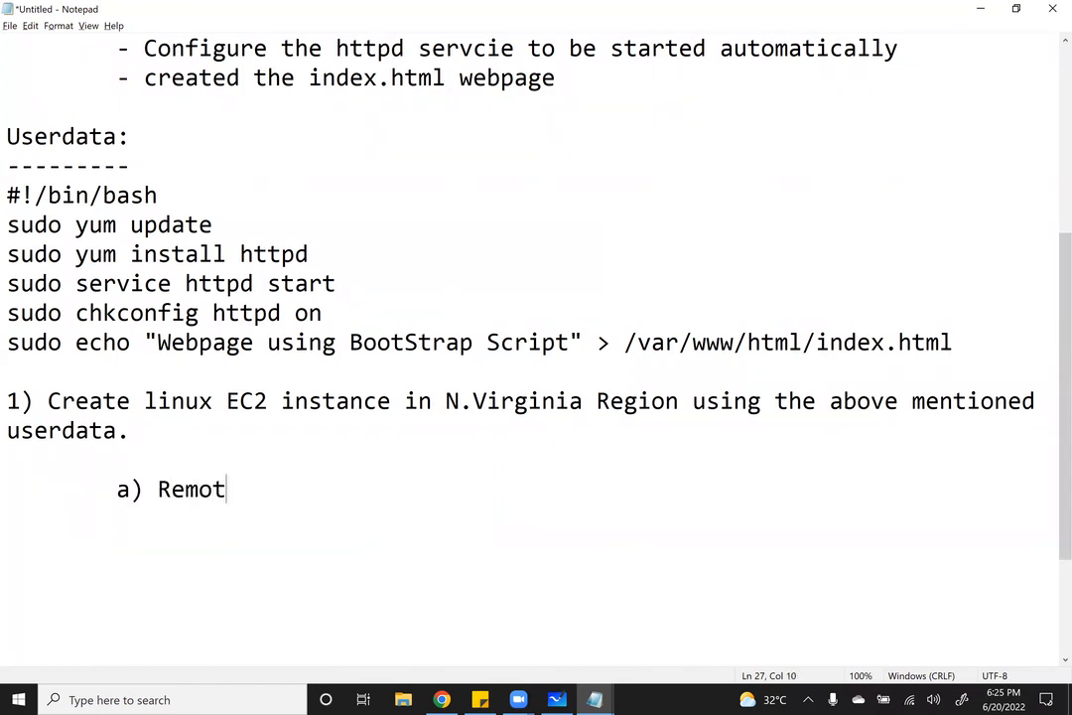
{"action": "type", "text": "e login to linu"}
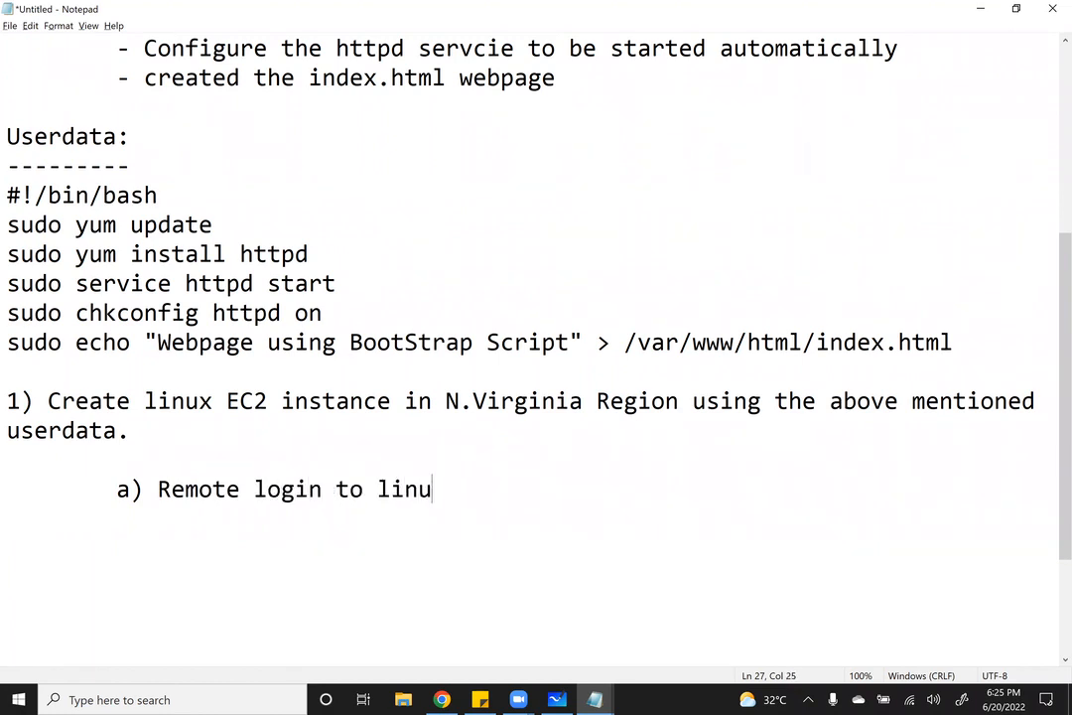
{"action": "type", "text": "x ec2 -->"}
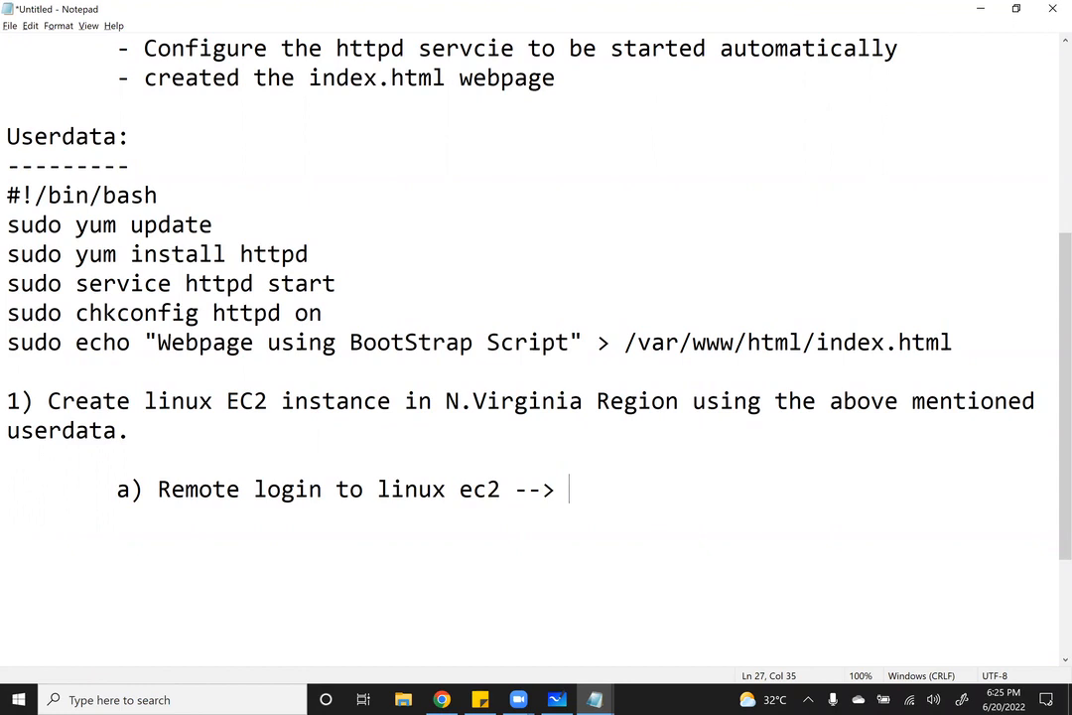
{"action": "type", "text": "SSH"}
{"action": "type", "text": "-- 22"}
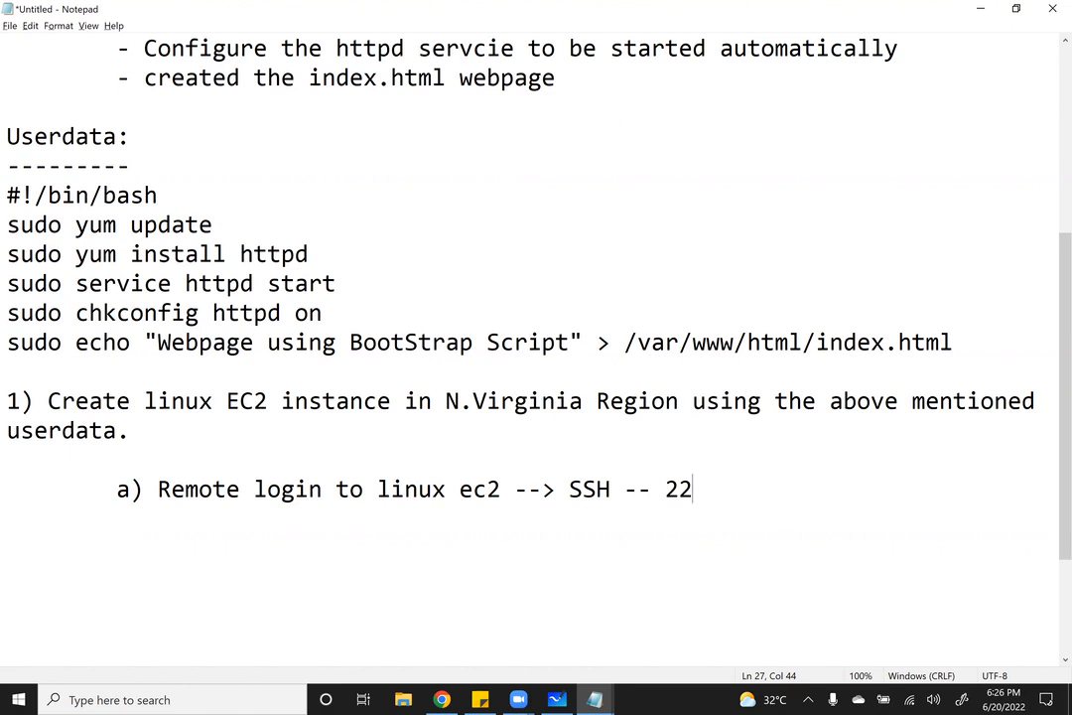
Add the indented item "b) Website is running --> http & https --> 80 & 443", aligning its first arrow with item a
{"action": "key", "text": "Return"}
{"action": "key", "text": "Tab"}
{"action": "type", "text": "b) W"}
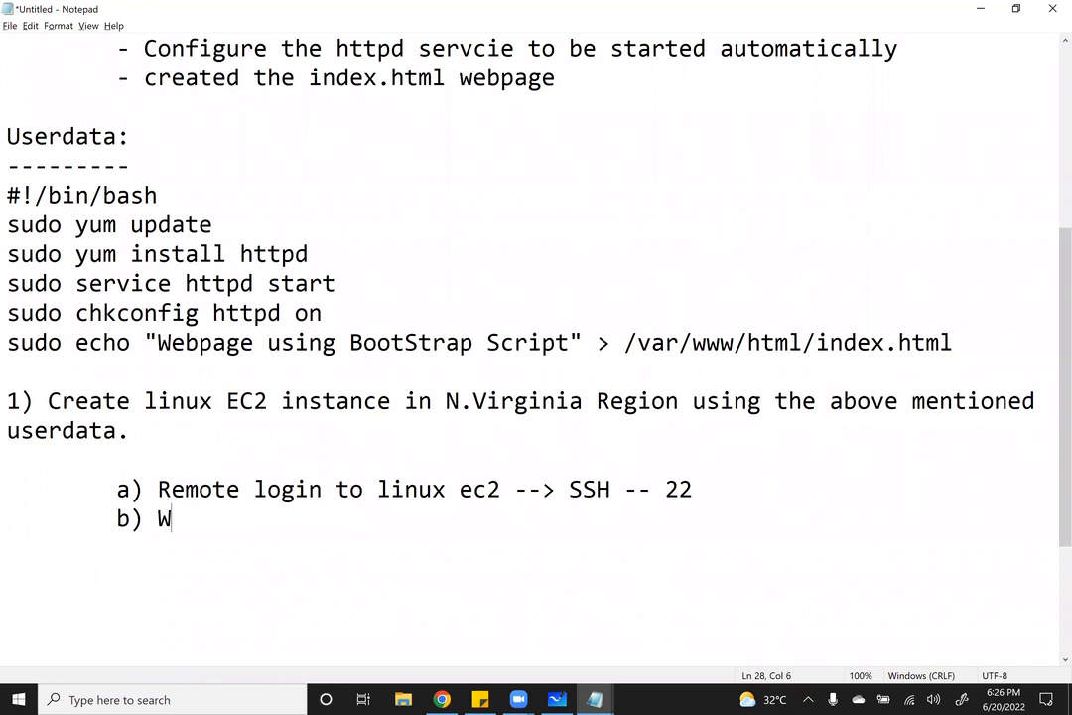
{"action": "type", "text": "ebsite is running "}
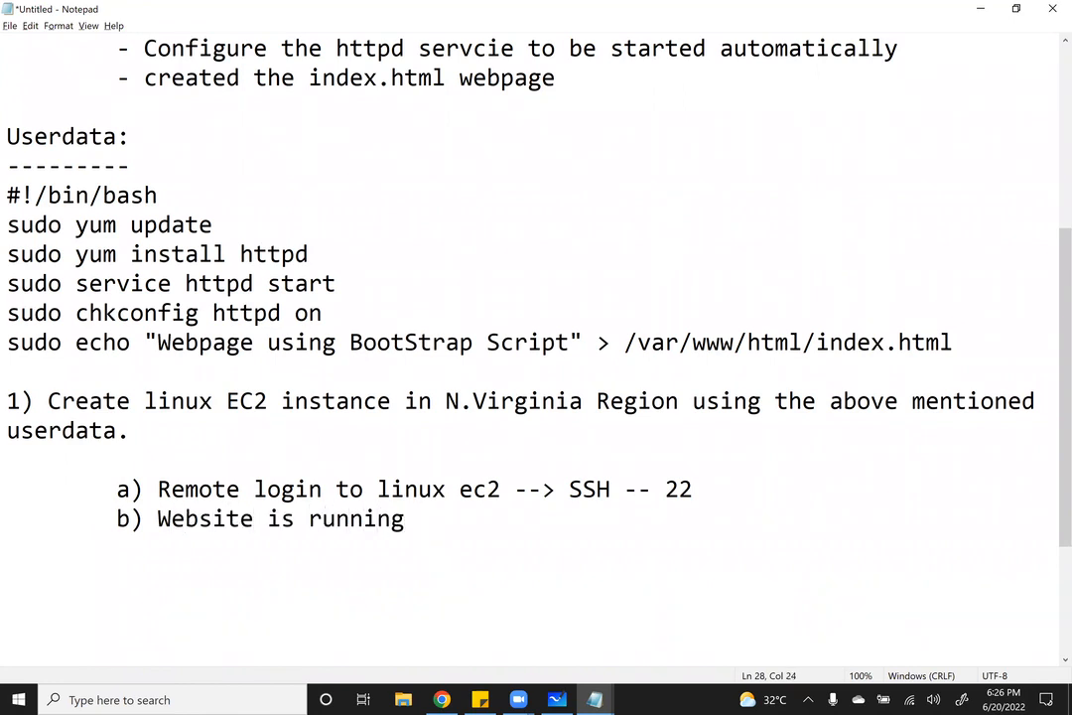
{"action": "type", "text": "      -->"}
{"action": "type", "text": "http "}
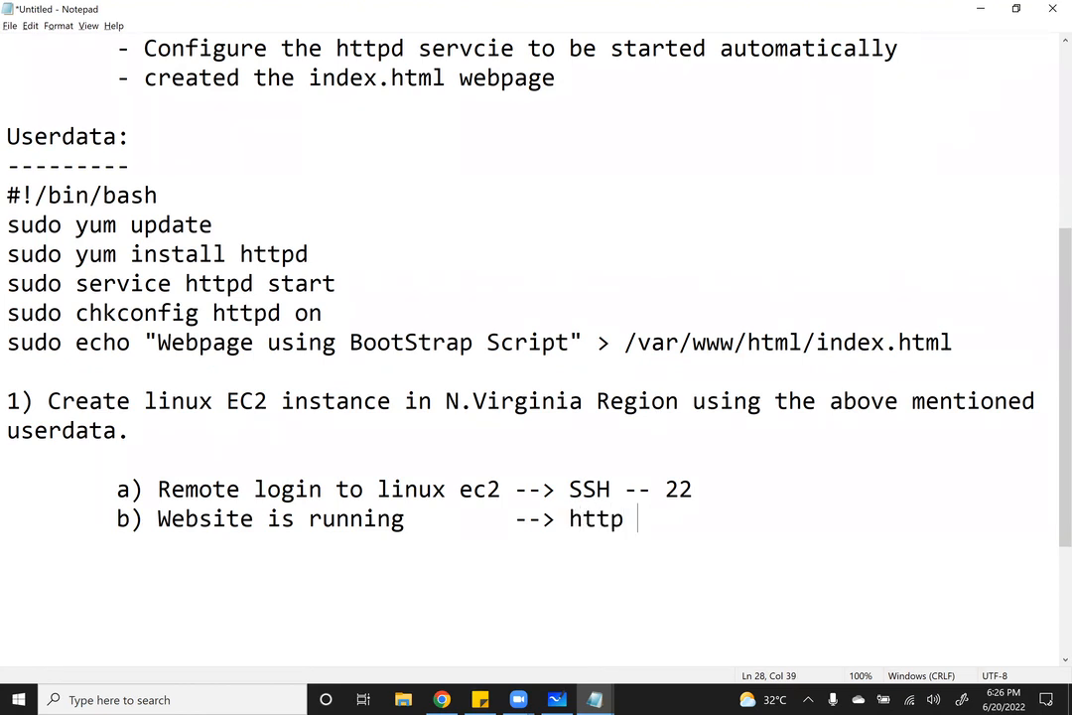
{"action": "type", "text": "& http"}
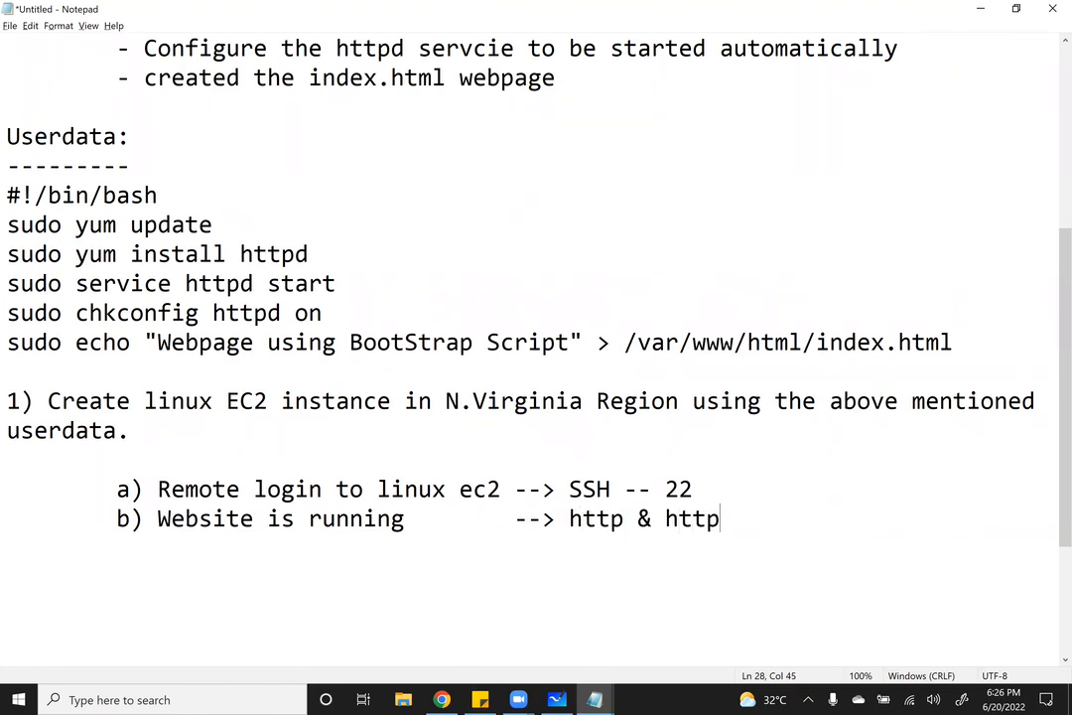
{"action": "type", "text": "s --> "}
{"action": "type", "text": "80 & "}
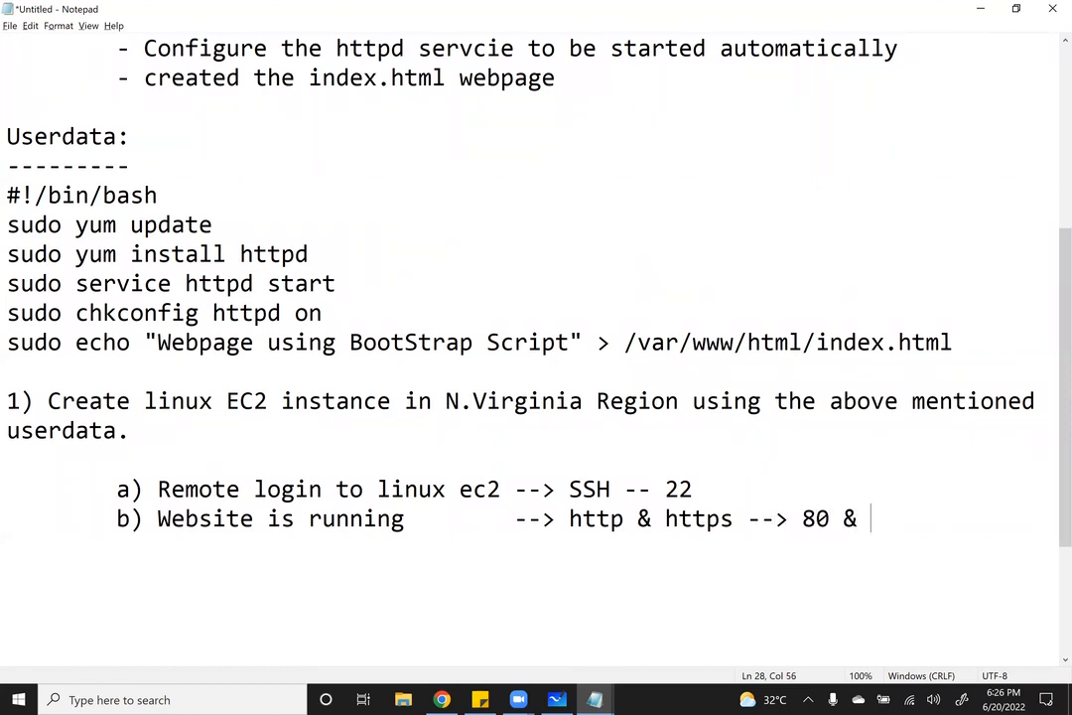
{"action": "type", "text": "443"}
{"action": "left_click", "coordinate": [123, 434]}
{"action": "left_click_drag", "start_coordinate": [123, 435], "coordinate": [8, 397]}
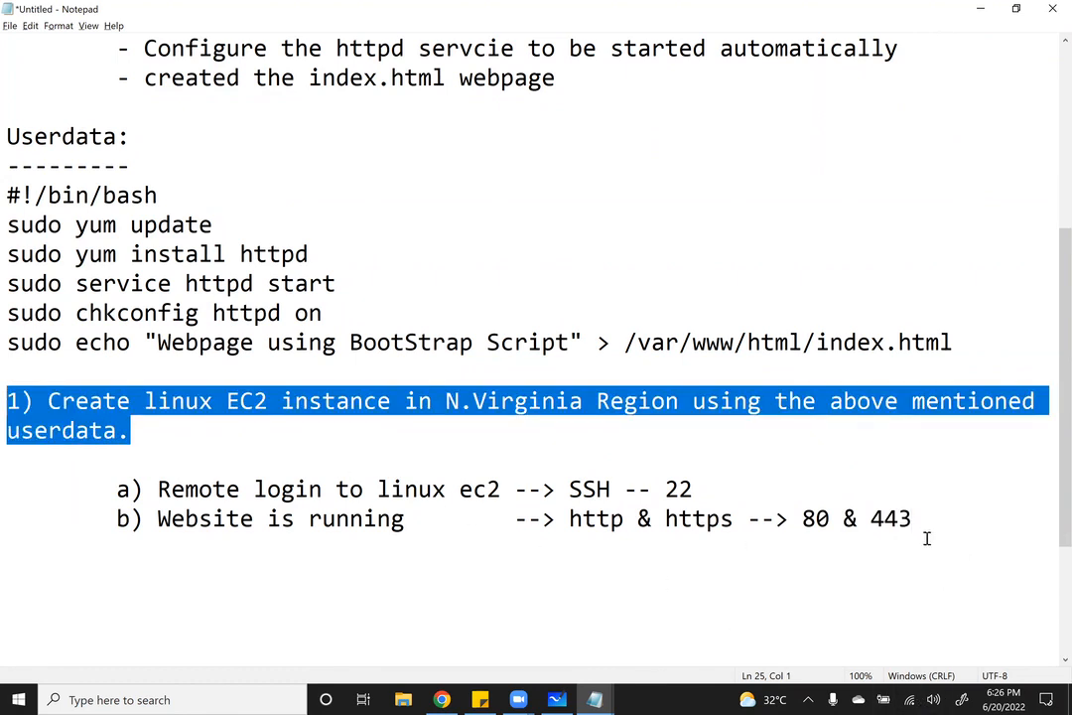
Examine the port numbers in items a and b and the wording of task 1
{"action": "left_click_drag", "start_coordinate": [923, 518], "coordinate": [660, 488]}
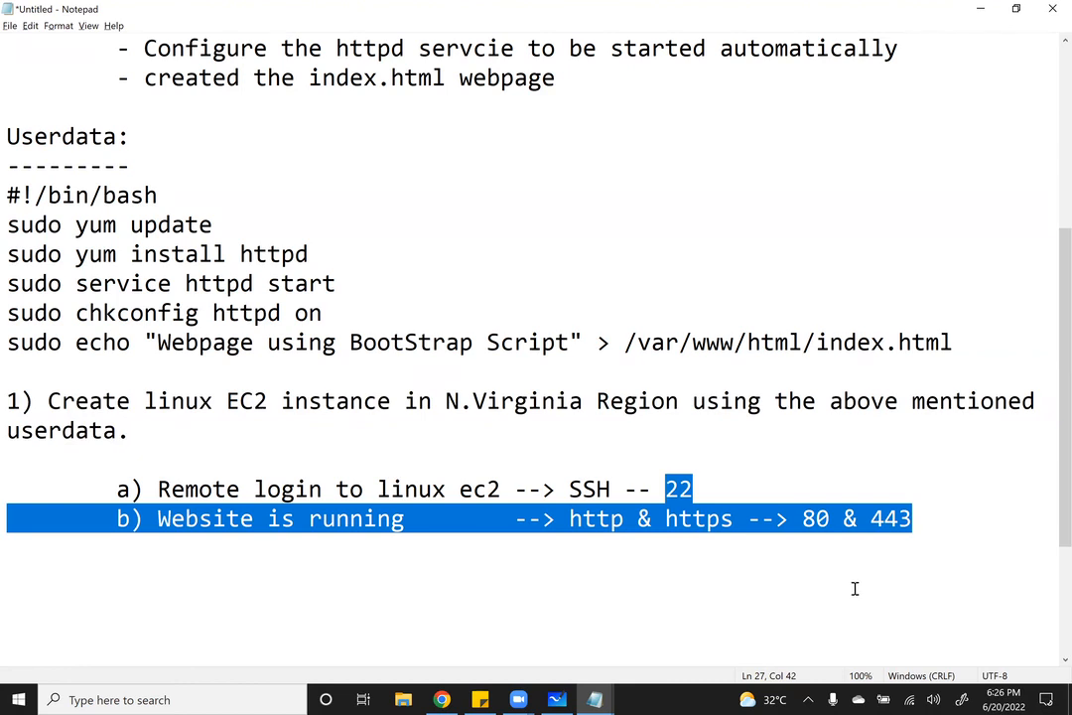
{"action": "left_click", "coordinate": [694, 488]}
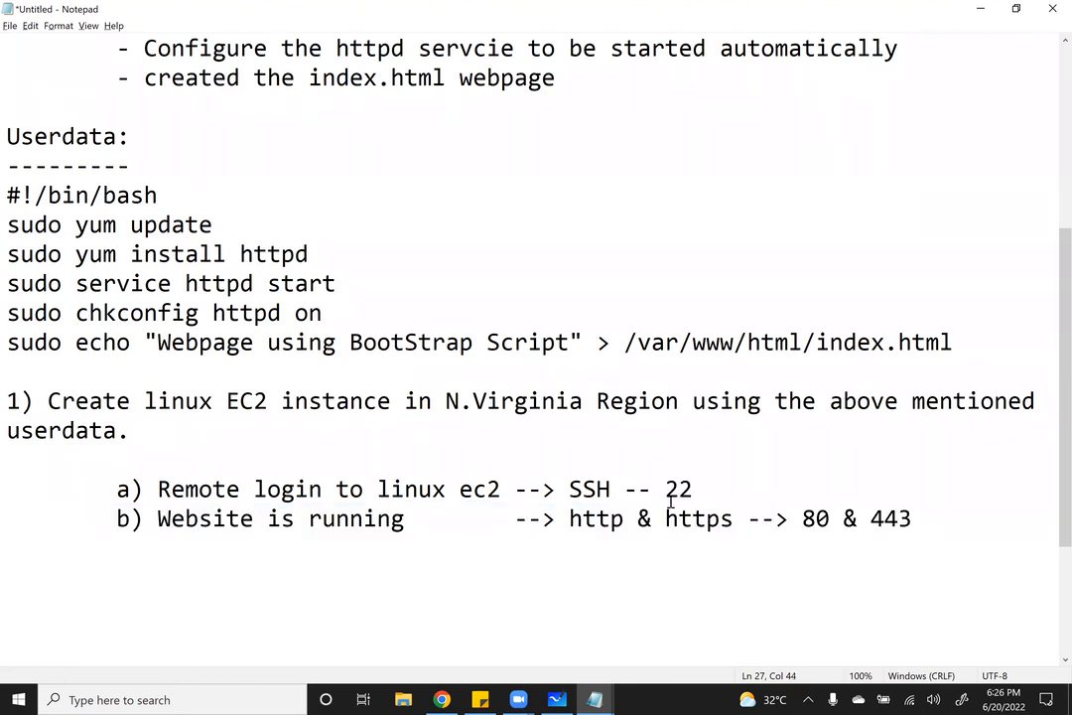
{"action": "left_click_drag", "start_coordinate": [699, 490], "coordinate": [676, 493]}
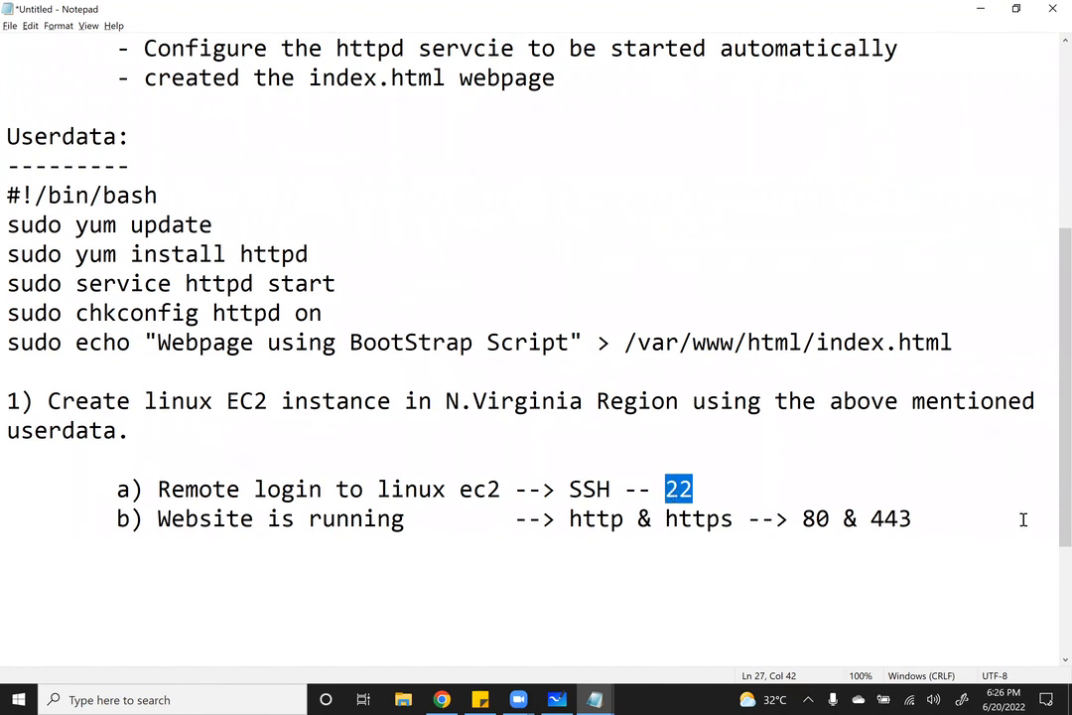
{"action": "left_click_drag", "start_coordinate": [913, 521], "coordinate": [789, 543]}
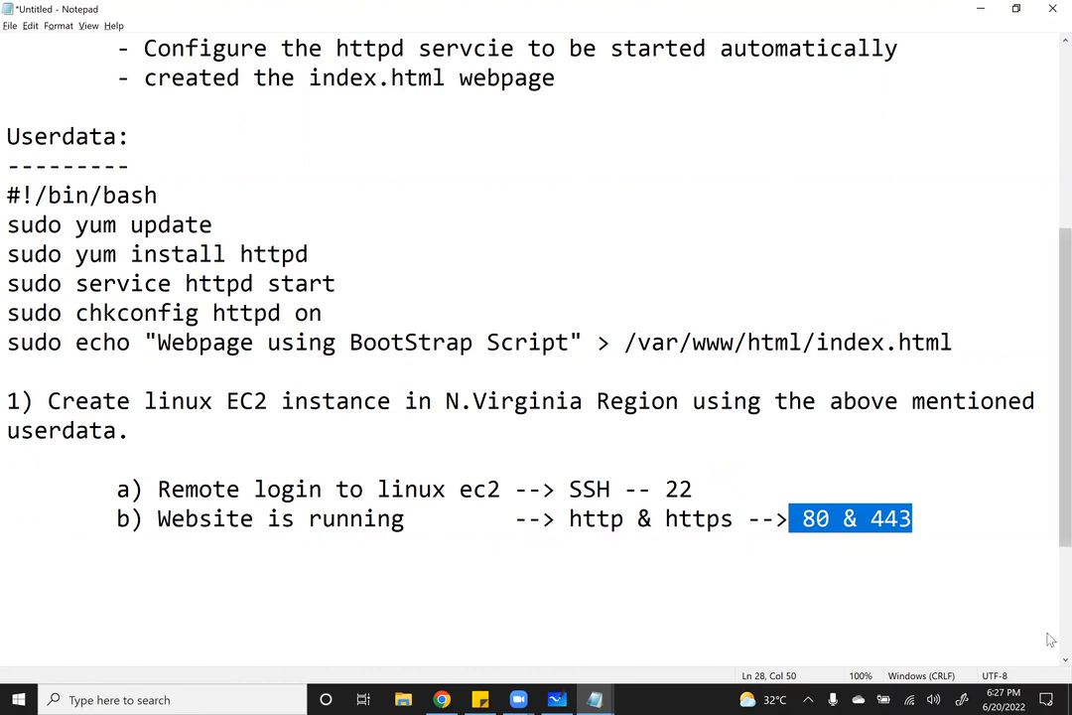
{"action": "left_click_drag", "start_coordinate": [912, 518], "coordinate": [796, 523]}
{"action": "scroll", "coordinate": [796, 523], "scroll_direction": "down", "scroll_amount": 2}
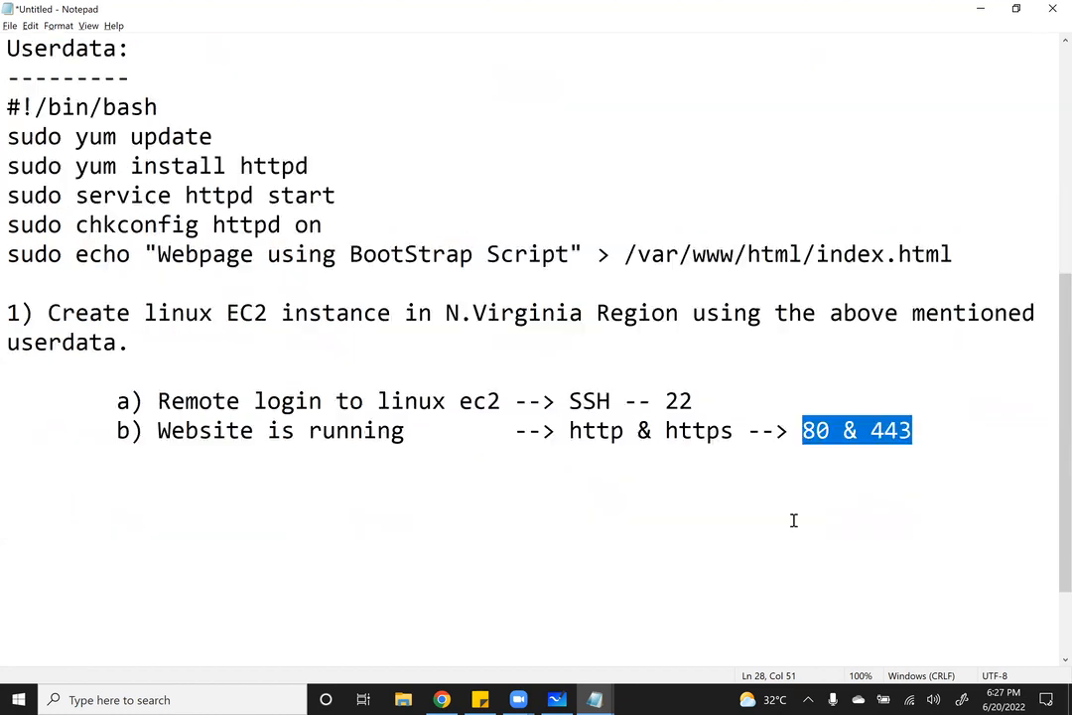
{"action": "left_click_drag", "start_coordinate": [139, 255], "coordinate": [4, 225]}
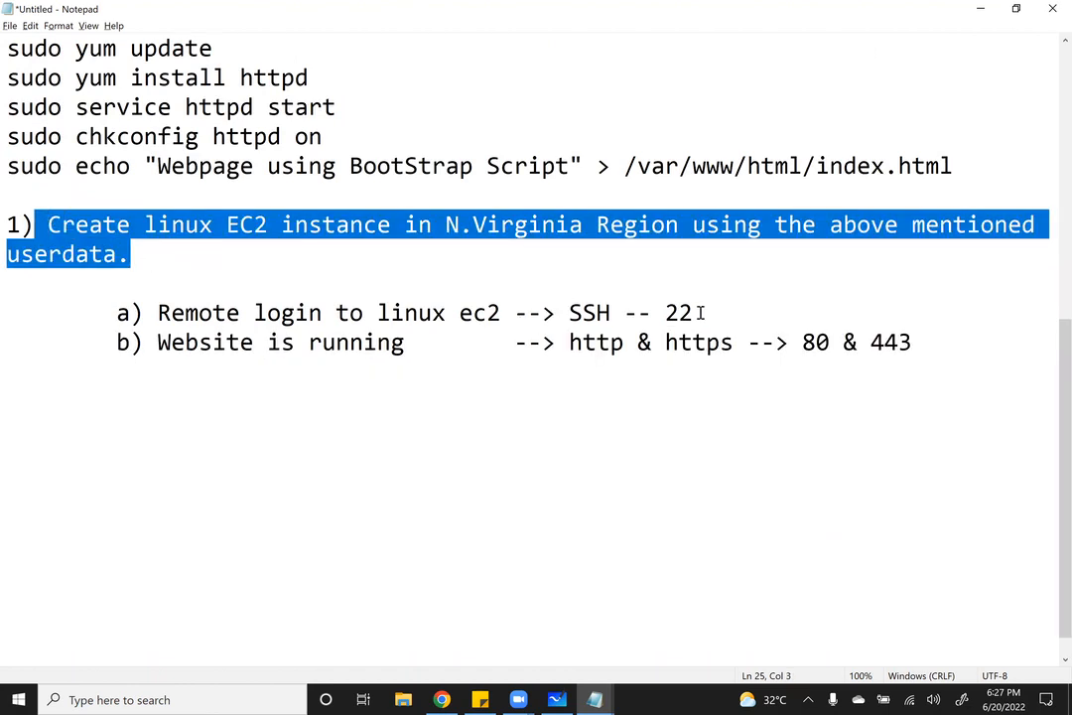
{"action": "left_click", "coordinate": [670, 313]}
{"action": "double_click", "coordinate": [670, 313]}
{"action": "left_click_drag", "start_coordinate": [928, 343], "coordinate": [807, 343]}
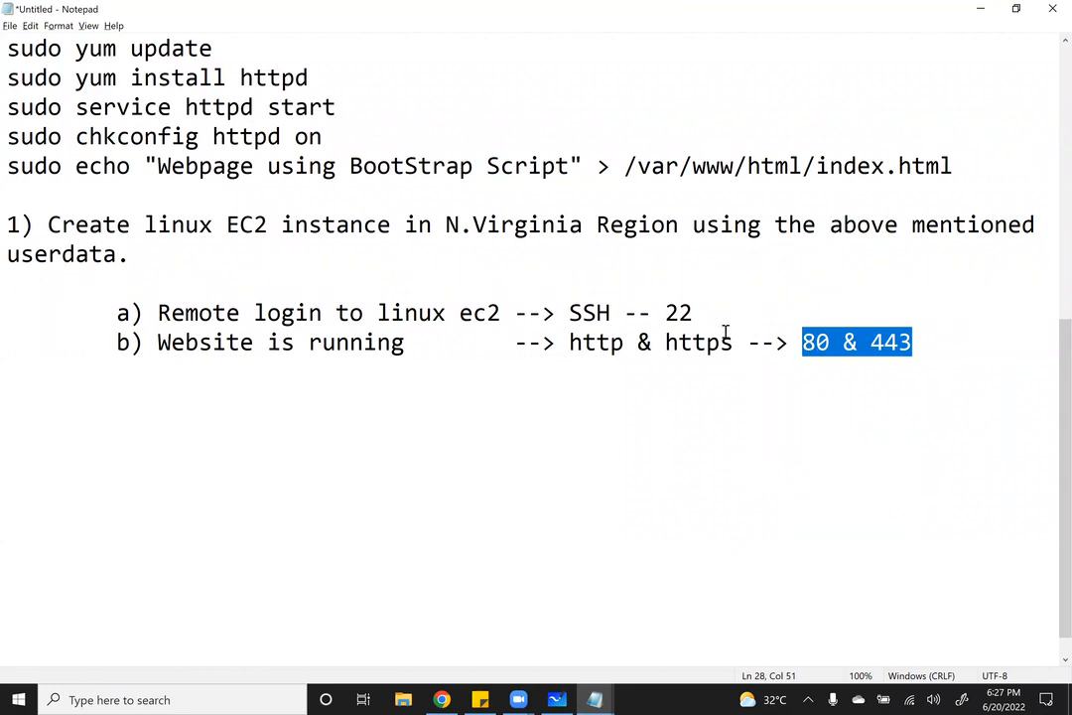
Below item b, leave a blank line and add two further-indented lines, "Linux SSH" and "WebServer"
{"action": "left_click", "coordinate": [943, 343]}
{"action": "key", "text": "Return"}
{"action": "key", "text": "Return"}
{"action": "key", "text": "Tab"}
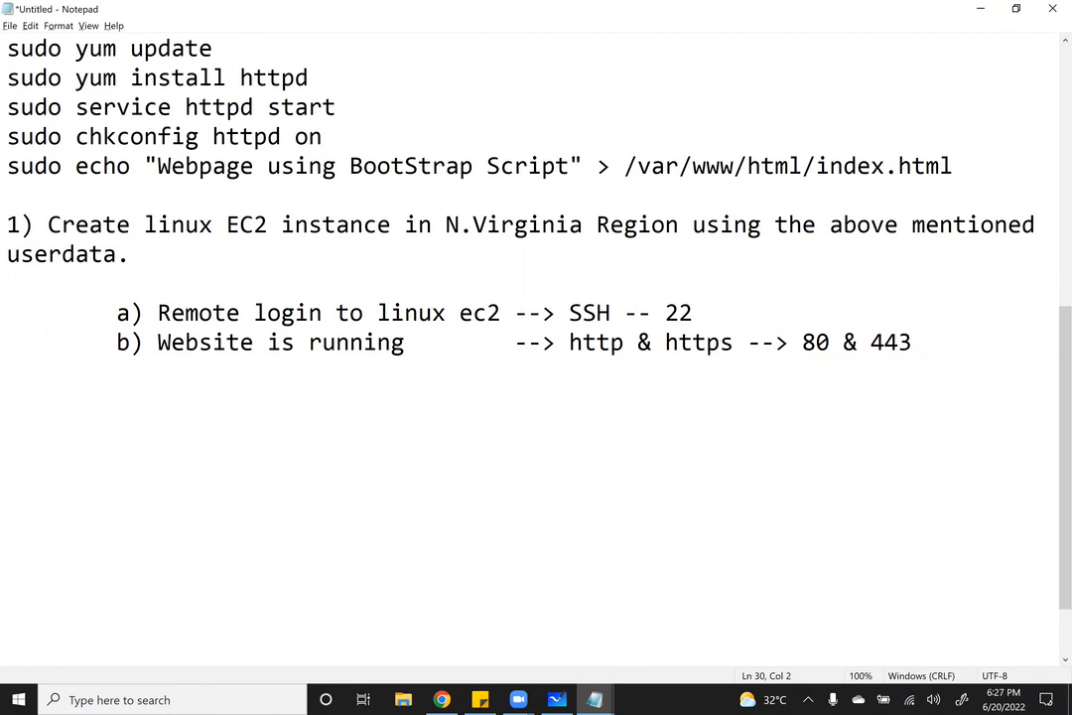
{"action": "type", "text": "Linux SSH"}
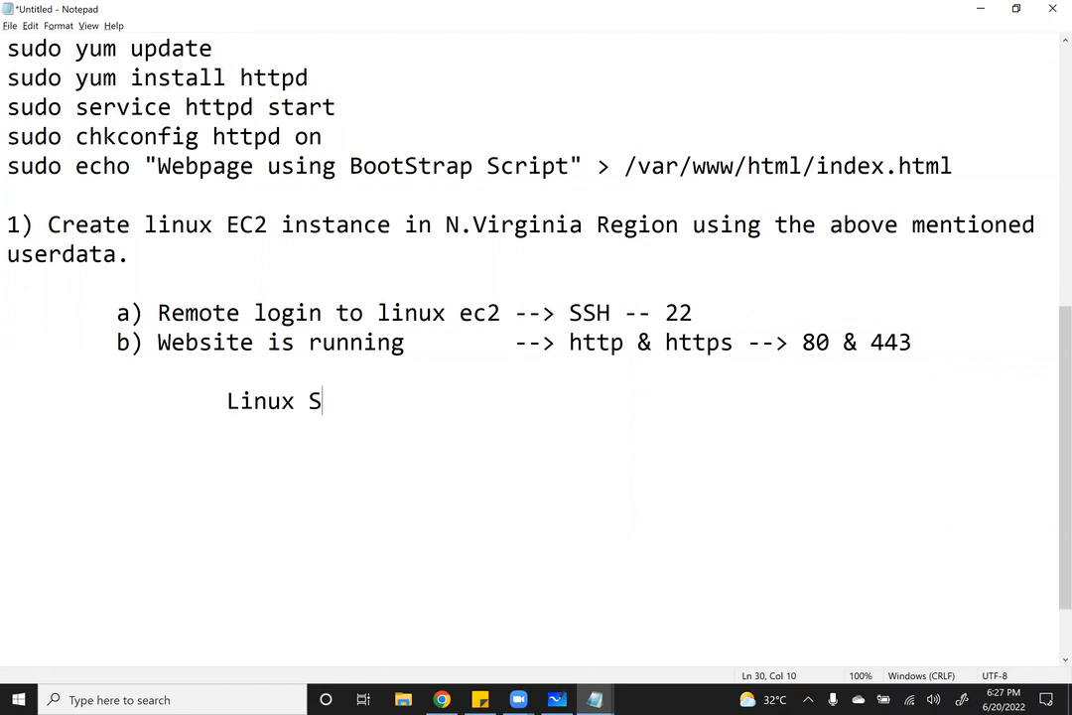
{"action": "key", "text": "Return"}
{"action": "key", "text": "Tab"}
{"action": "key", "text": "Tab"}
{"action": "type", "text": "WebServer"}
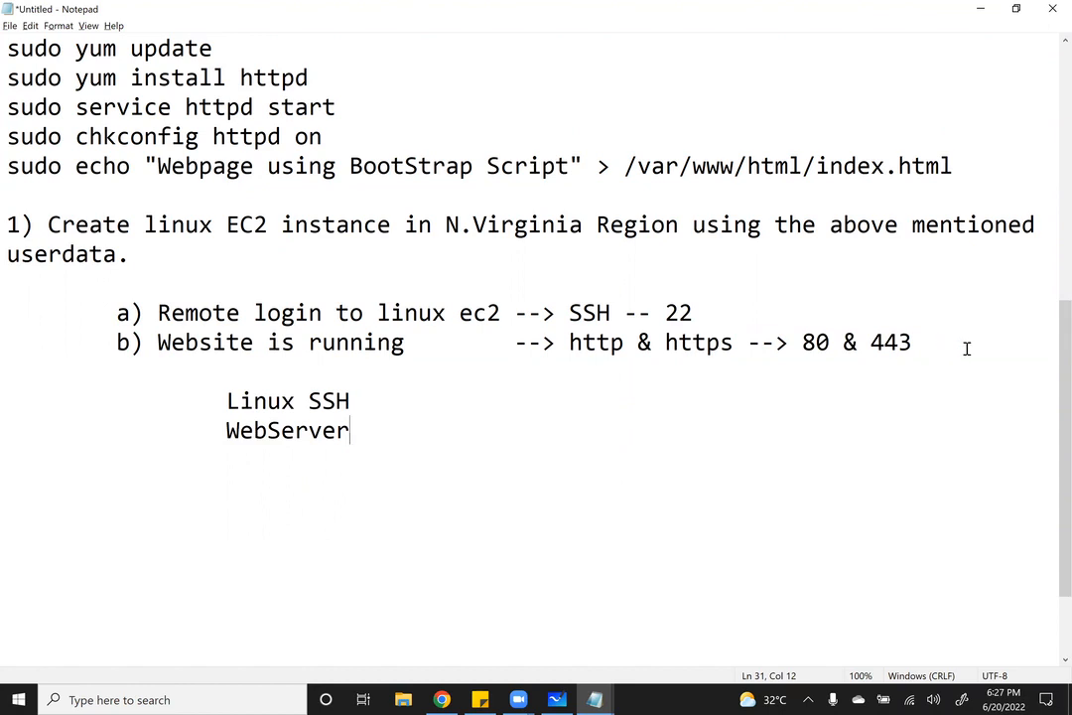
Append "-- 22 from anywhere" to the "Linux SSH" line
{"action": "left_click", "coordinate": [415, 400]}
{"action": "type", "text": "-- 22 f"}
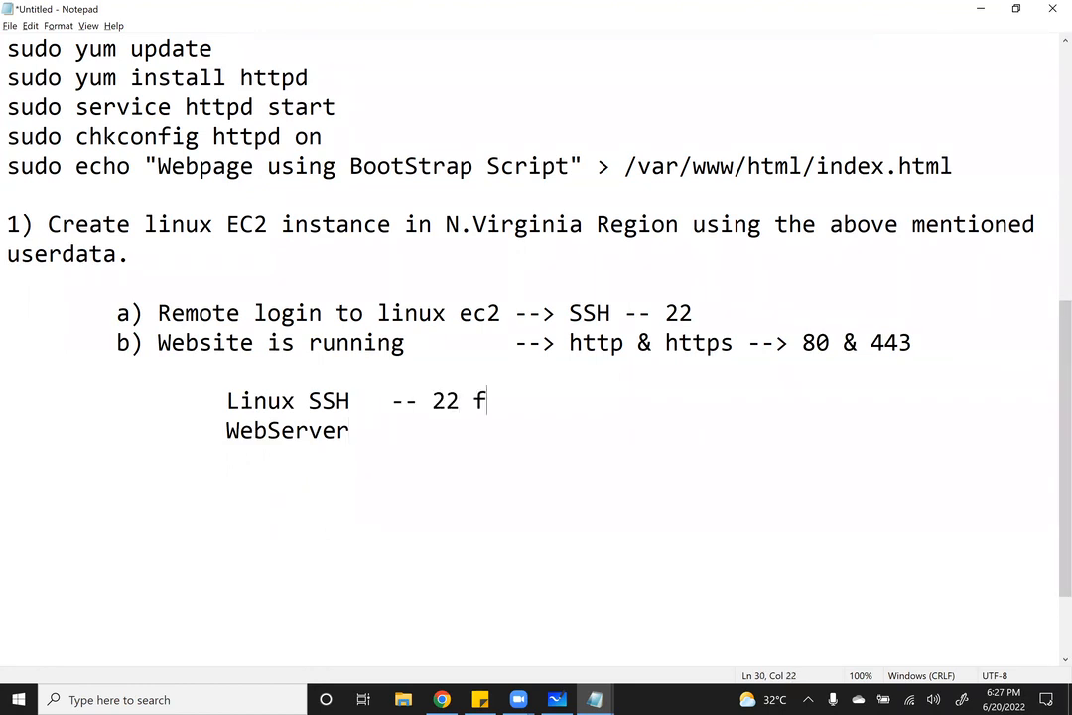
{"action": "type", "text": "rom anywhere"}
Append "-- 80 & 443 from anywhere" to the "WebServer" line
{"action": "left_click", "coordinate": [417, 435]}
{"action": "key", "text": "Tab"}
{"action": "key", "text": "BackSpace"}
{"action": "type", "text": "-- 80 & "}
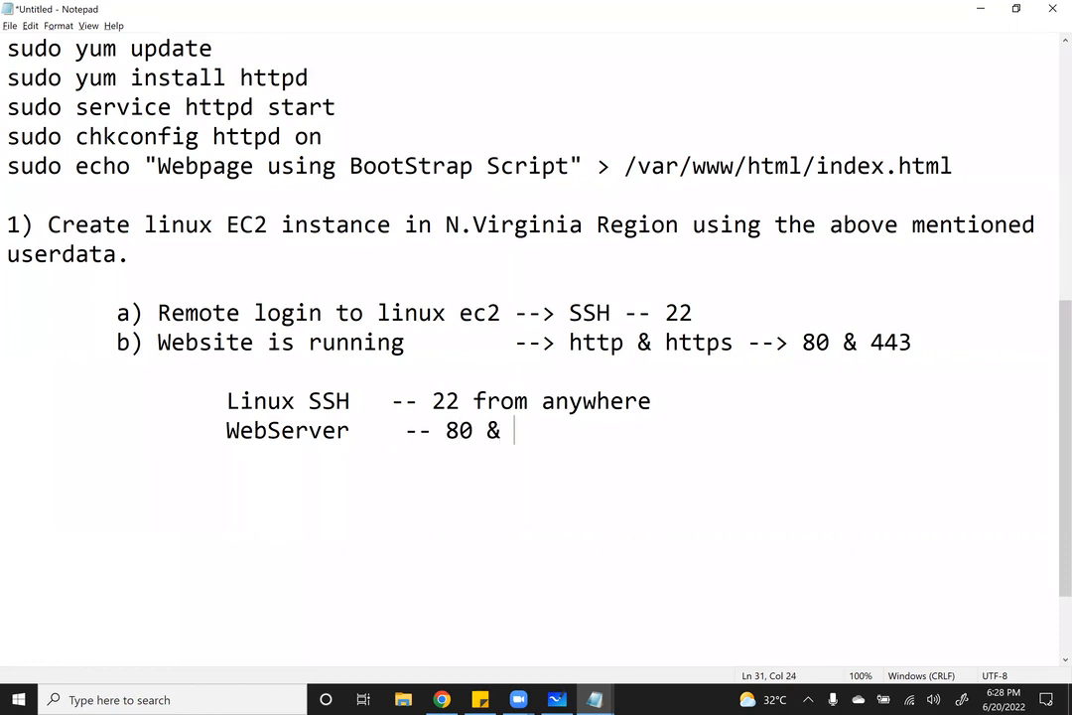
{"action": "type", "text": "443 from anywhe"}
{"action": "key", "text": "BackSpace"}
{"action": "type", "text": "where"}
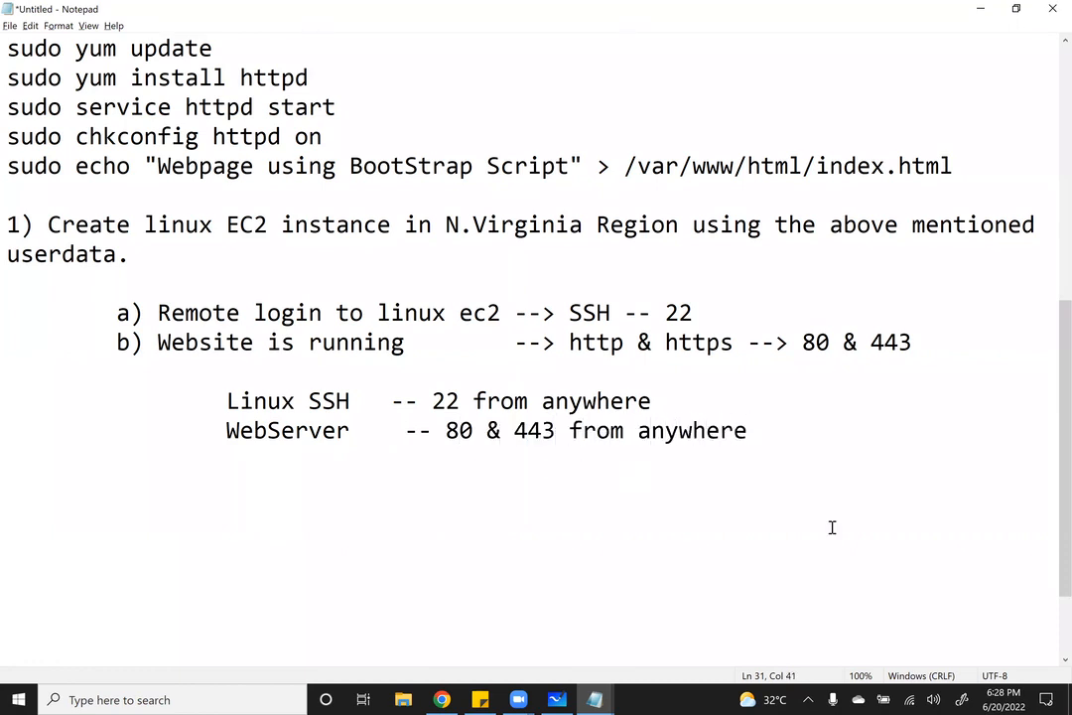
Review the SSH and WebServer port lines, the task 1 sentence and the complete userdata script
{"action": "left_click_drag", "start_coordinate": [748, 433], "coordinate": [7, 414]}
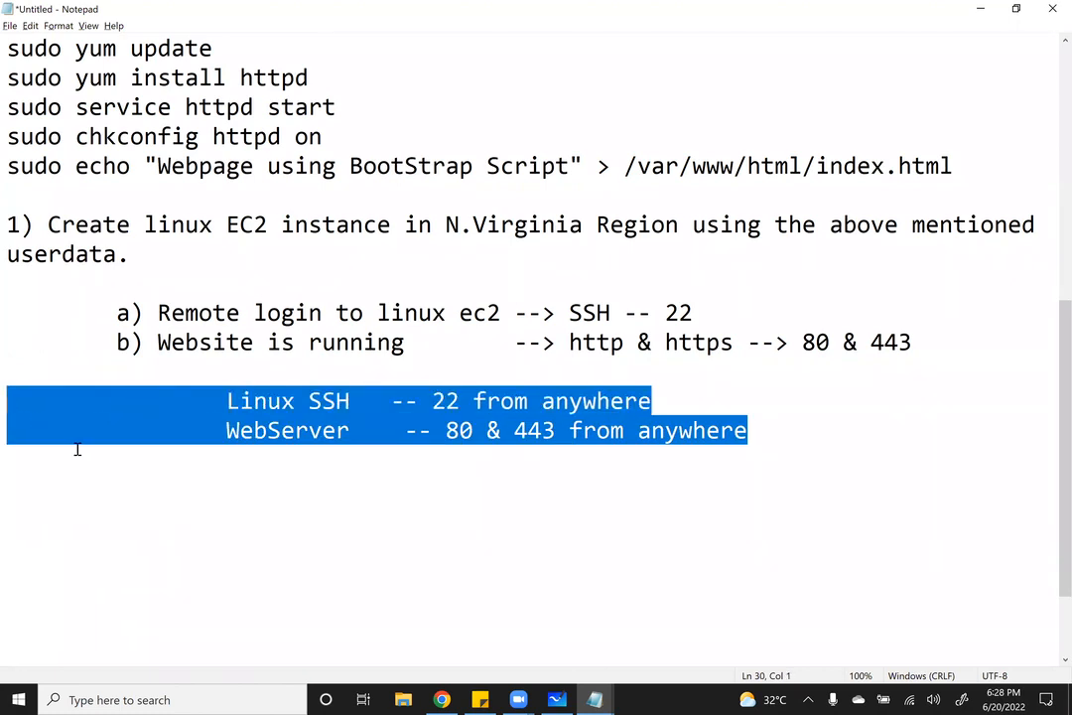
{"action": "left_click_drag", "start_coordinate": [135, 252], "coordinate": [43, 222]}
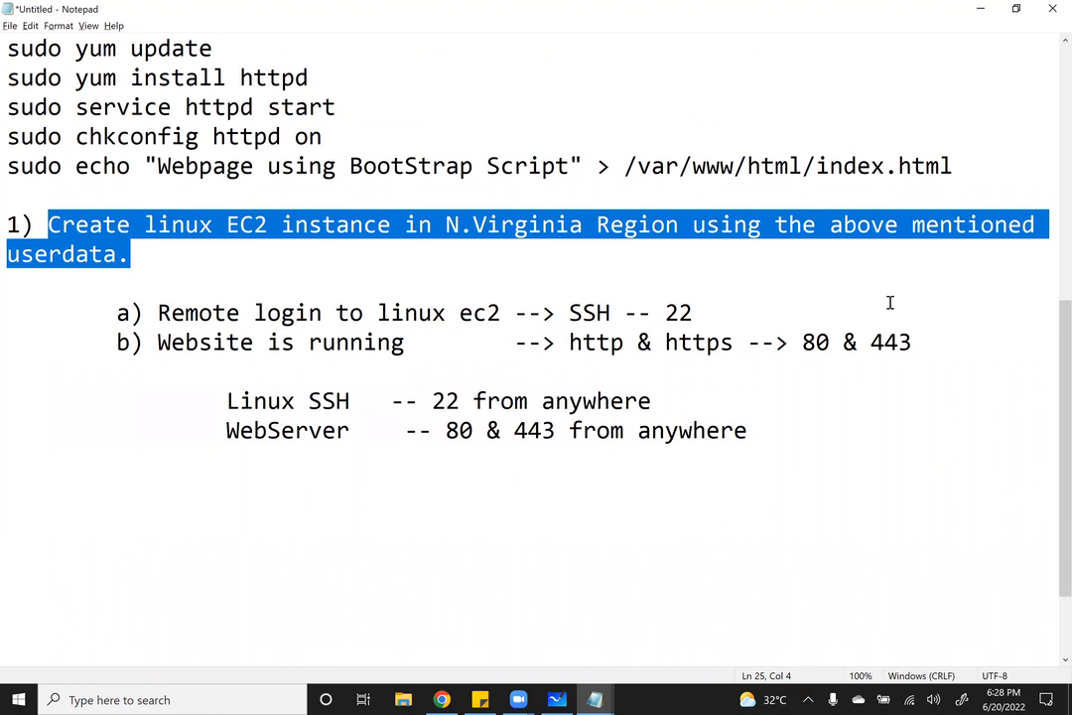
{"action": "scroll", "coordinate": [890, 301], "scroll_direction": "up", "scroll_amount": 2}
{"action": "left_click_drag", "start_coordinate": [955, 343], "coordinate": [7, 187]}
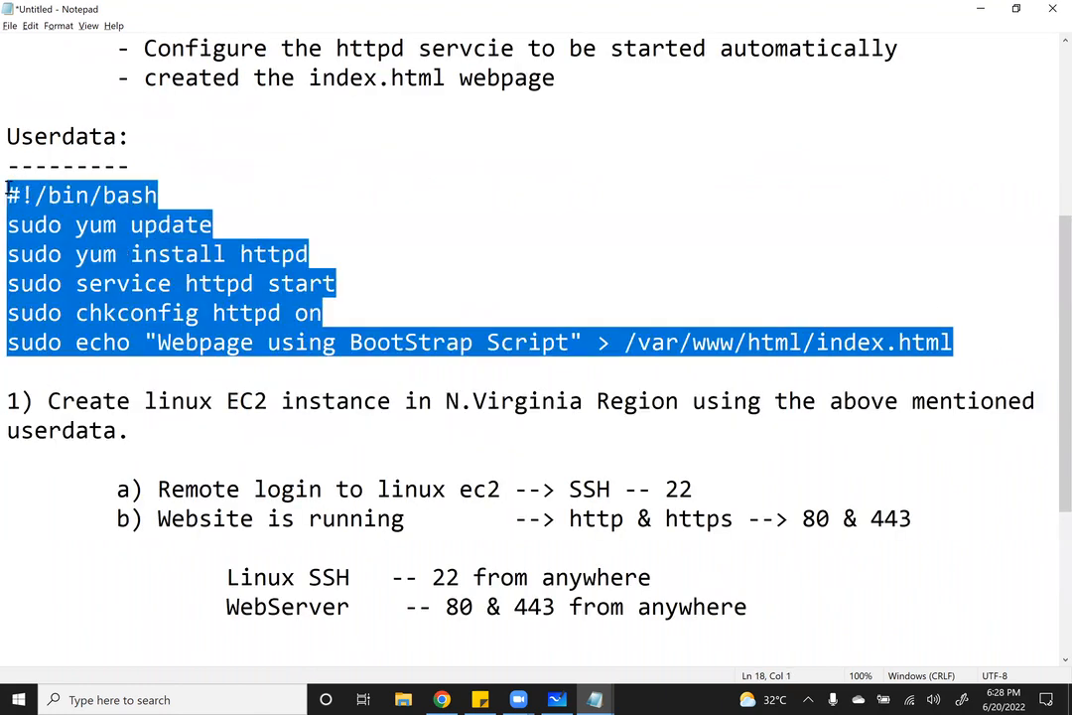
{"action": "left_click_drag", "start_coordinate": [749, 607], "coordinate": [323, 577]}
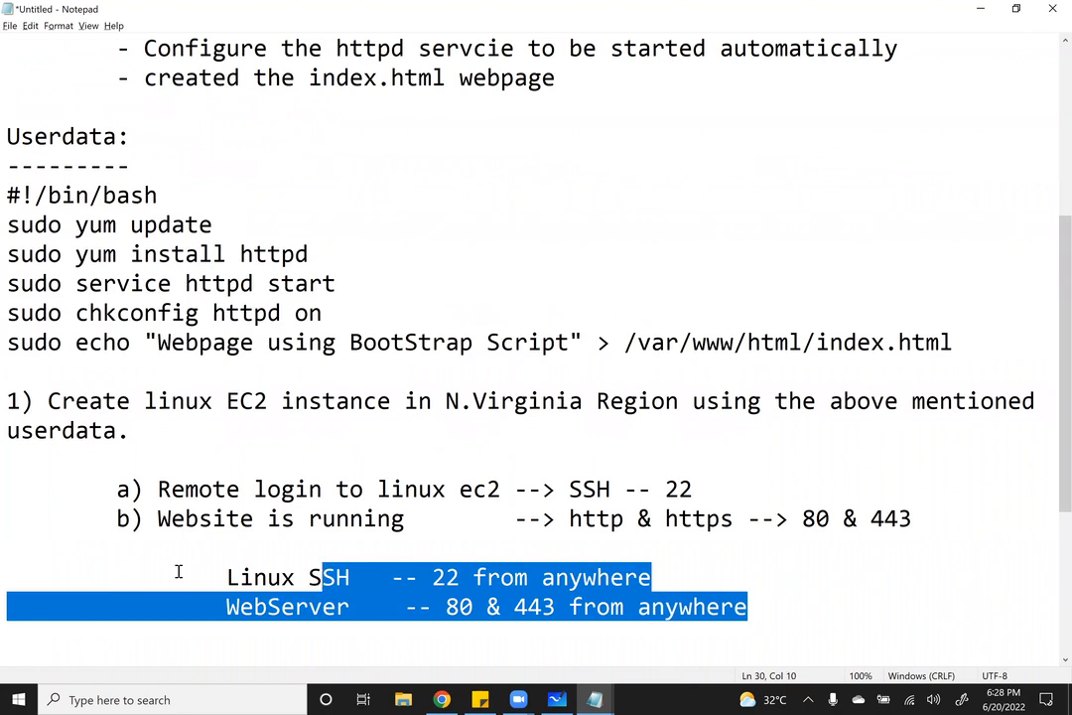
{"action": "left_click_drag", "start_coordinate": [178, 571], "coordinate": [8, 567]}
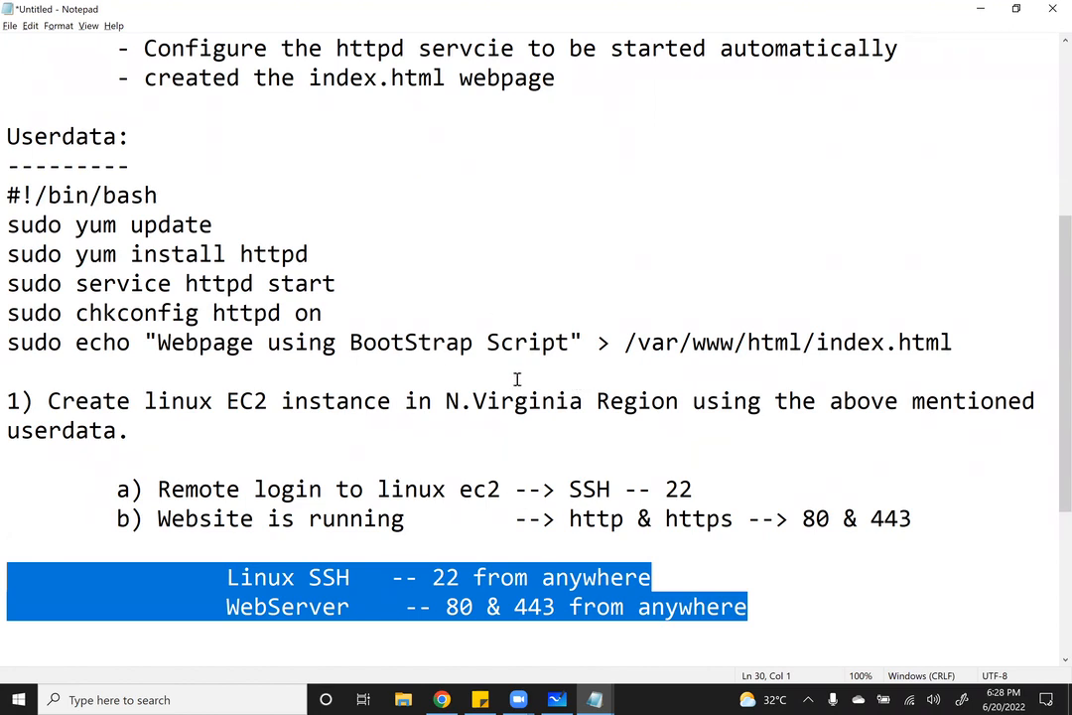
{"action": "left_click", "coordinate": [799, 615]}
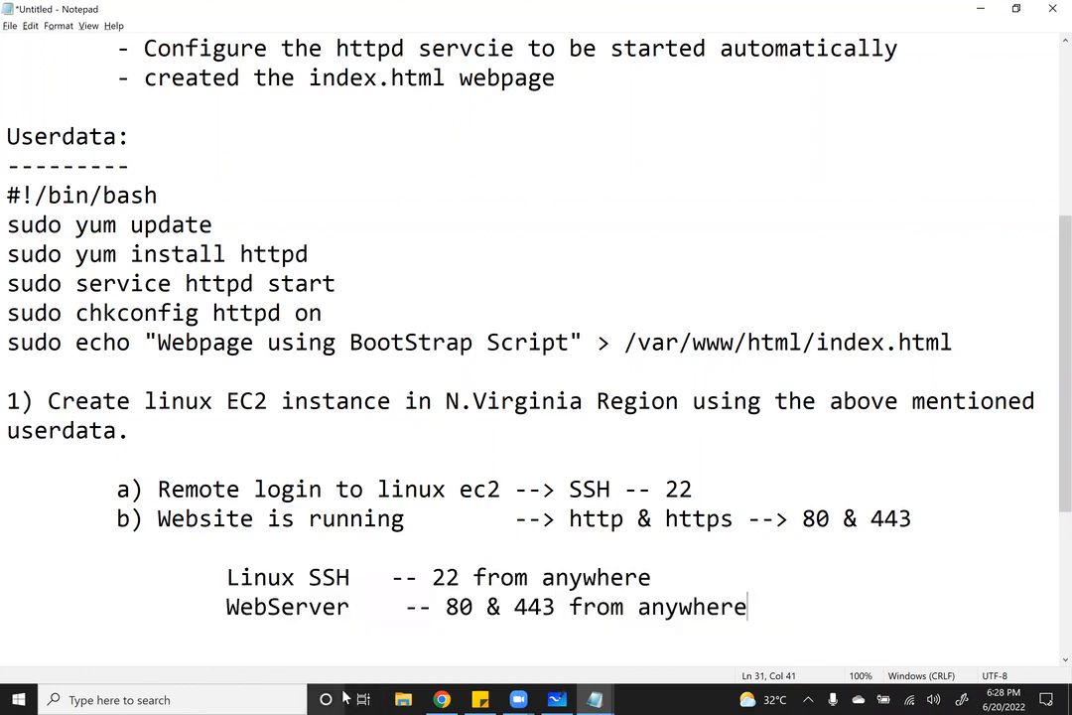
Switch to the AWS console in Chrome, search for "ec2" and open the EC2 service
{"action": "left_click", "coordinate": [442, 699]}
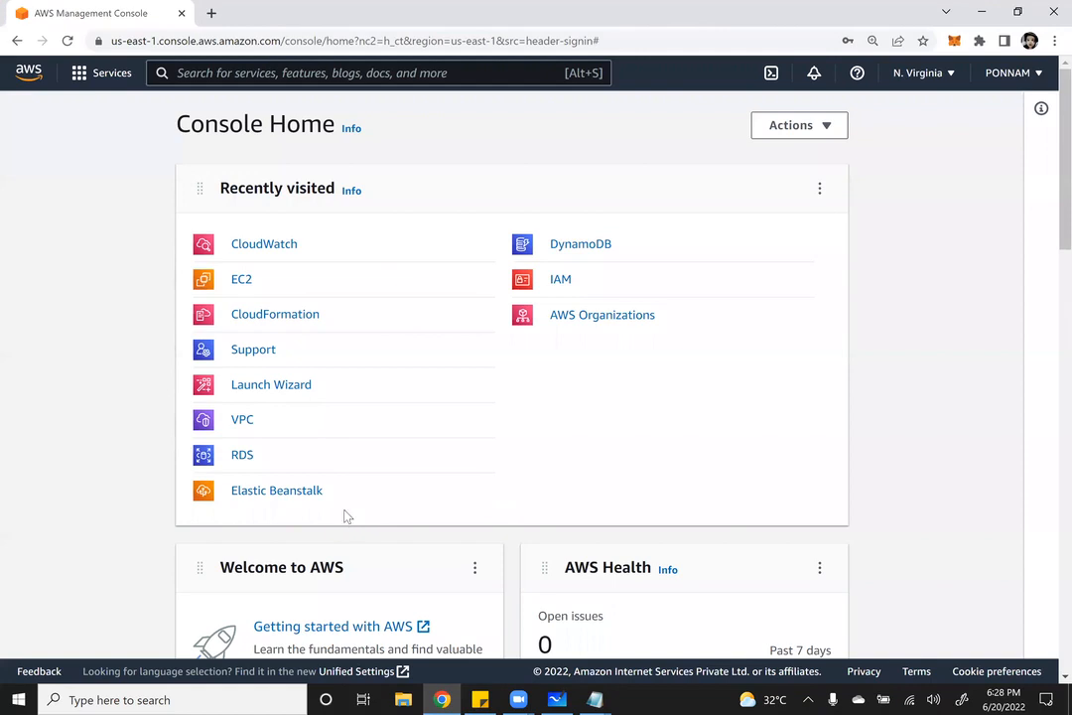
{"action": "left_click", "coordinate": [249, 80]}
{"action": "type", "text": "ec2"}
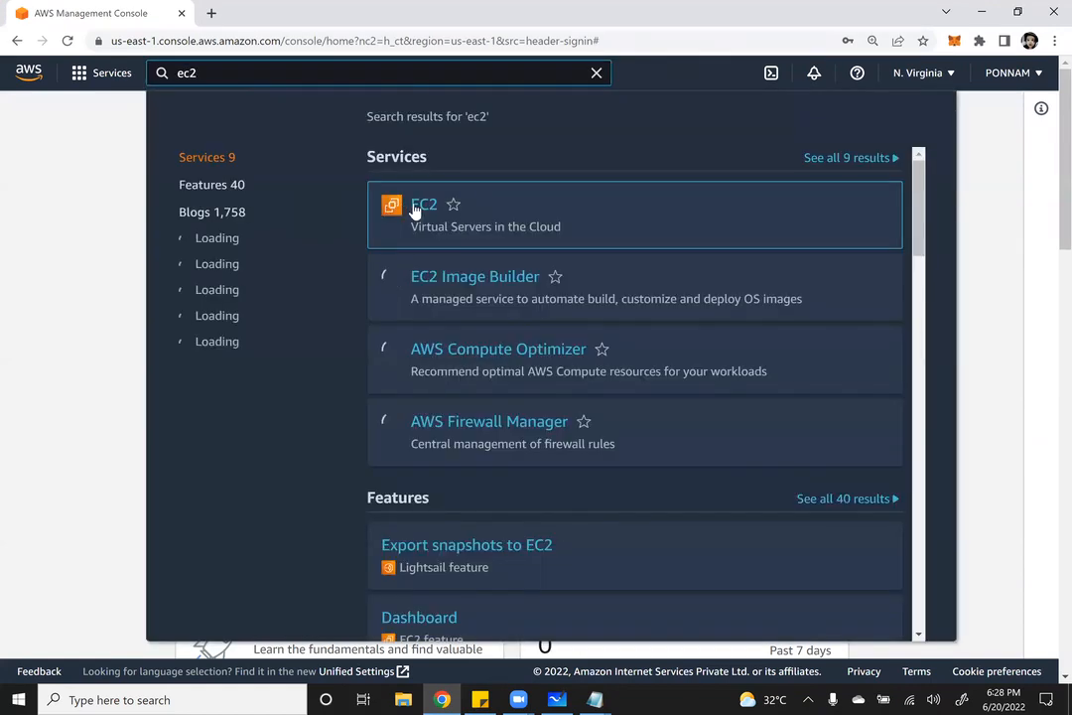
{"action": "left_click", "coordinate": [424, 205]}
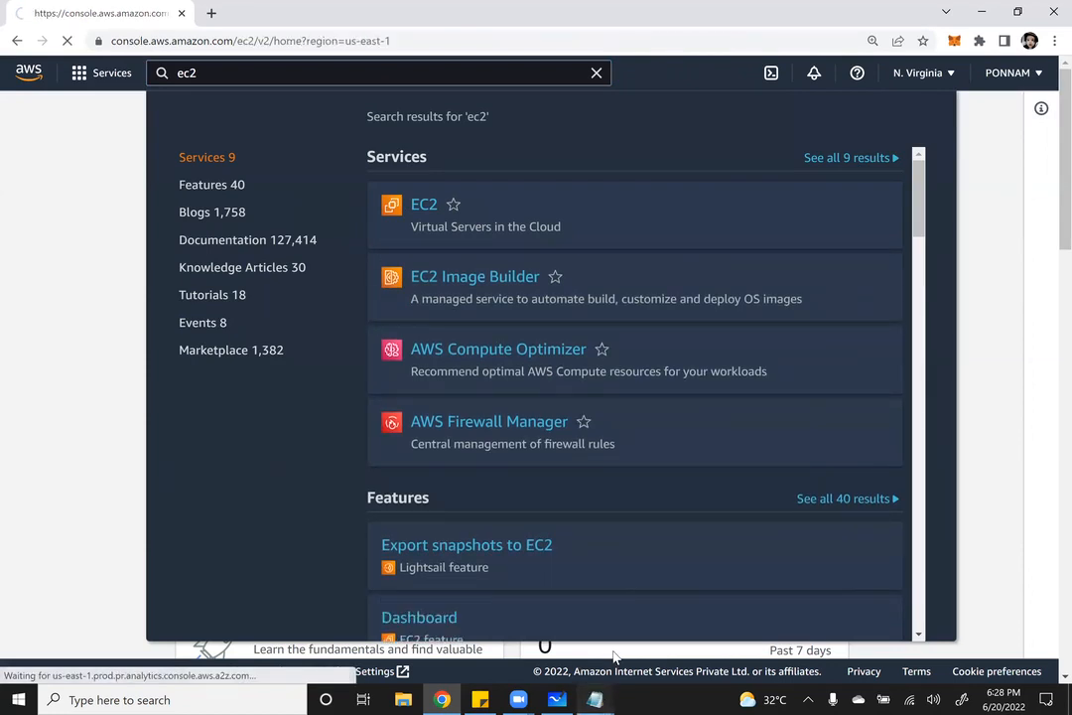
Consult the untitled Notepad notes with the userdata script and port list, and return to the AWS console
{"action": "mouse_move", "coordinate": [597, 698]}
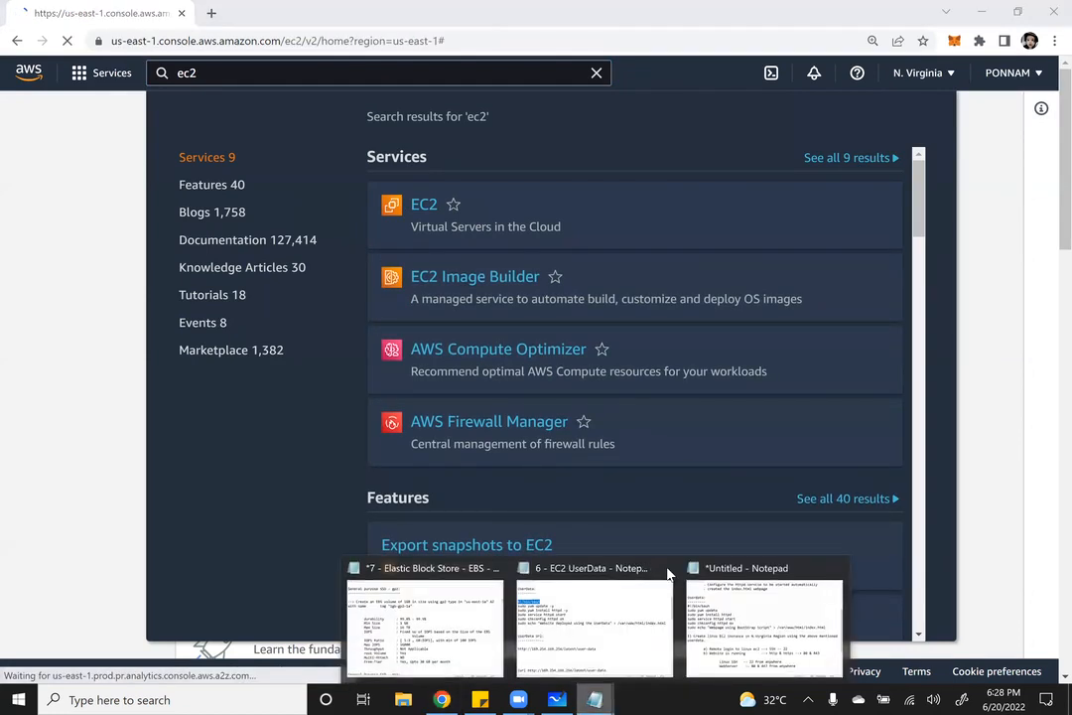
{"action": "left_click", "coordinate": [711, 643]}
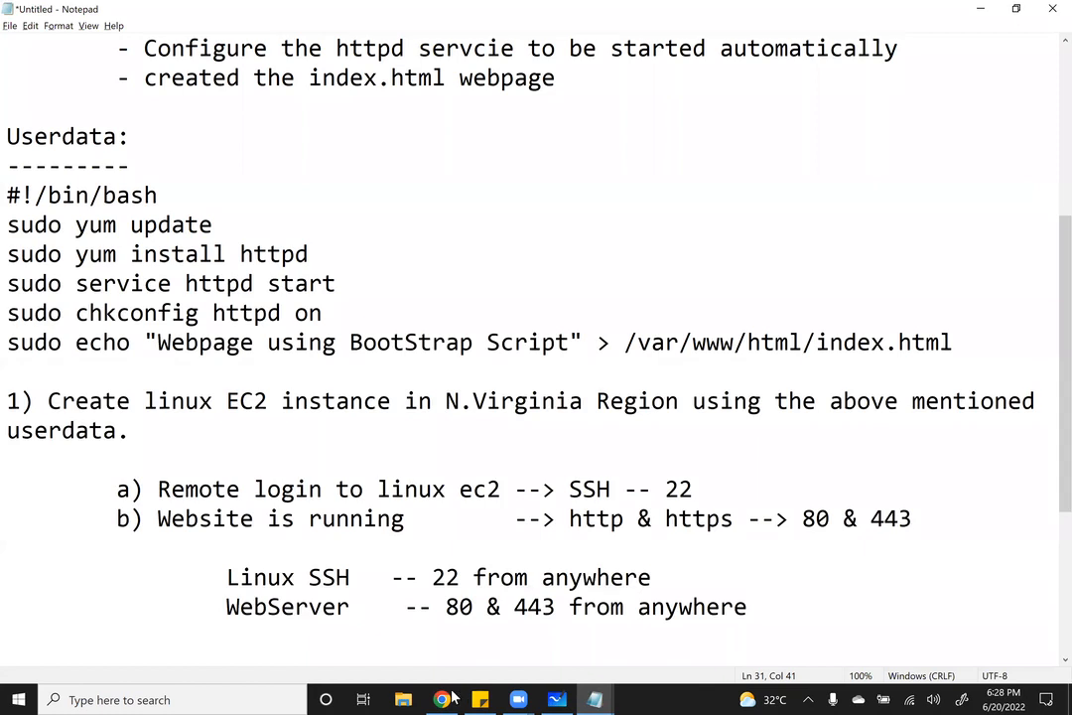
{"action": "key", "text": "alt+Tab"}
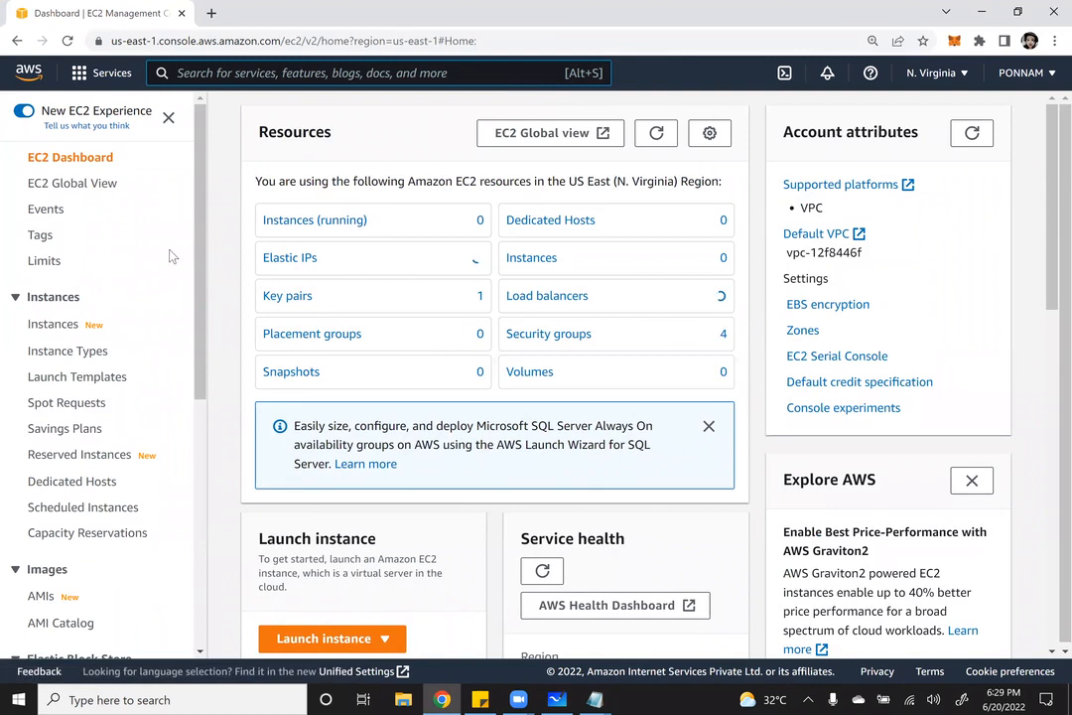
From the EC2 instances list, start launching a new instance and name it "Userdata"
{"action": "left_click", "coordinate": [51, 325]}
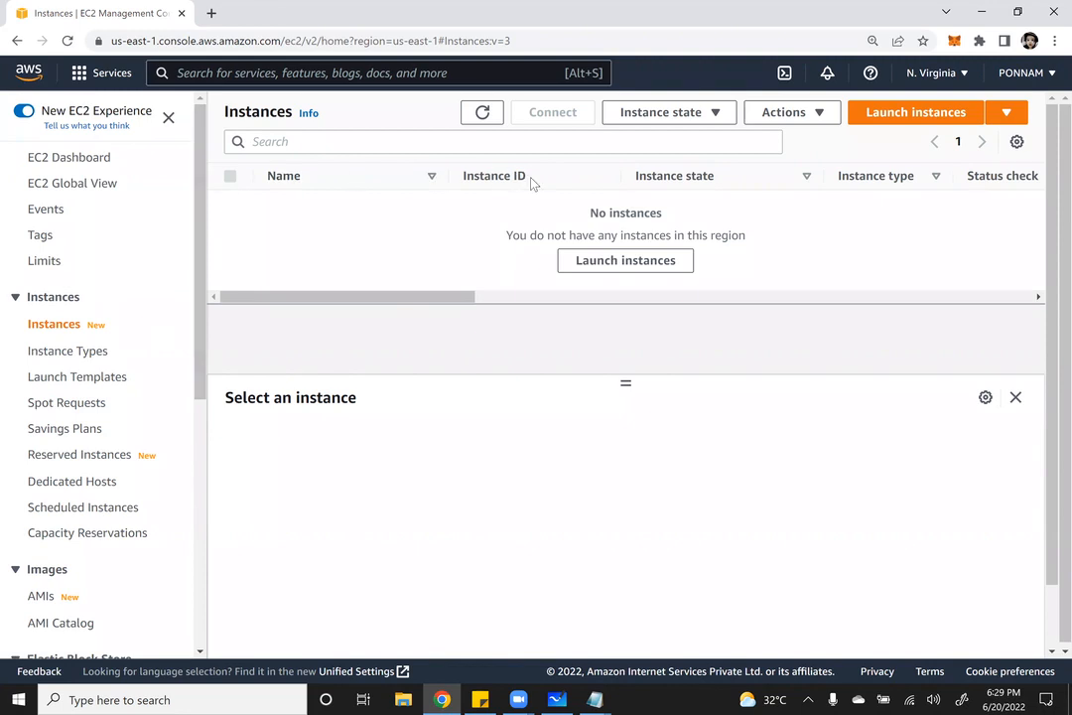
{"action": "left_click", "coordinate": [969, 117]}
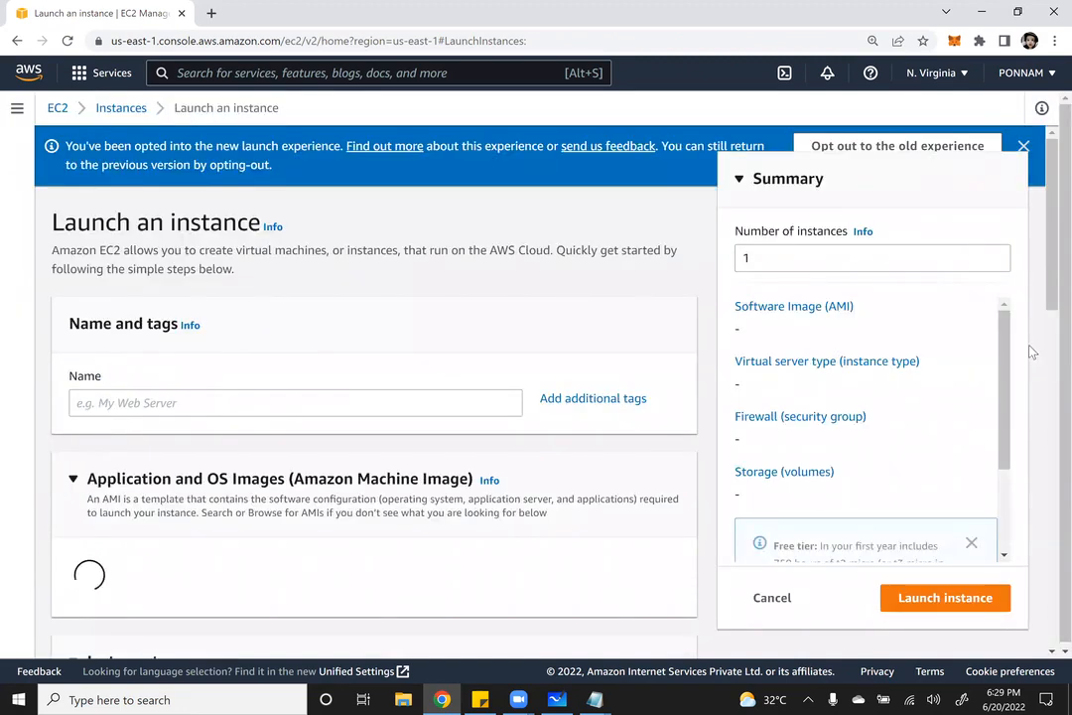
{"action": "left_click", "coordinate": [140, 401]}
{"action": "type", "text": "Userdata"}
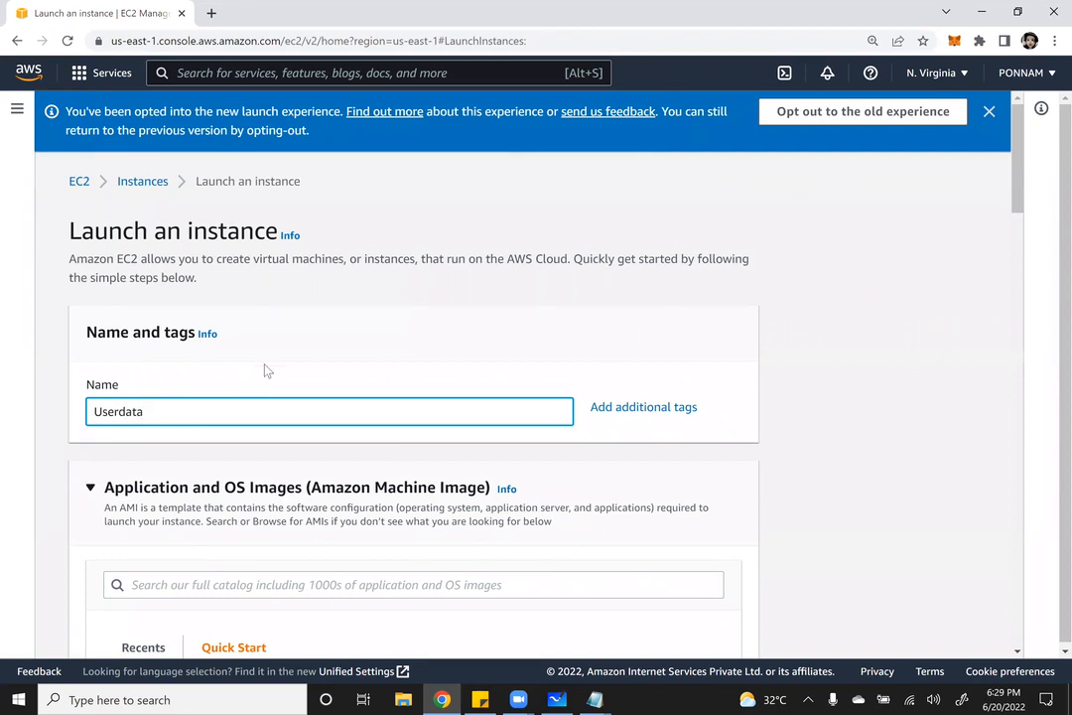
Choose NVirginia as the key pair for logging in to the new instance
{"action": "scroll", "coordinate": [263, 364], "scroll_direction": "down", "scroll_amount": 1}
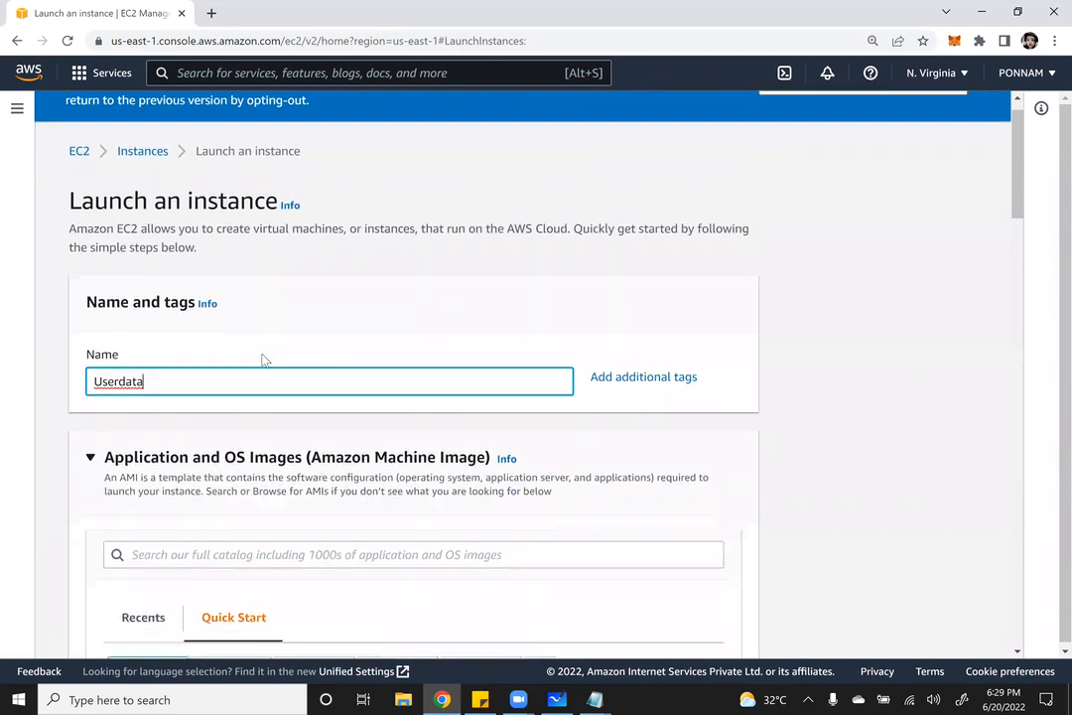
{"action": "scroll", "coordinate": [263, 364], "scroll_direction": "down", "scroll_amount": 3}
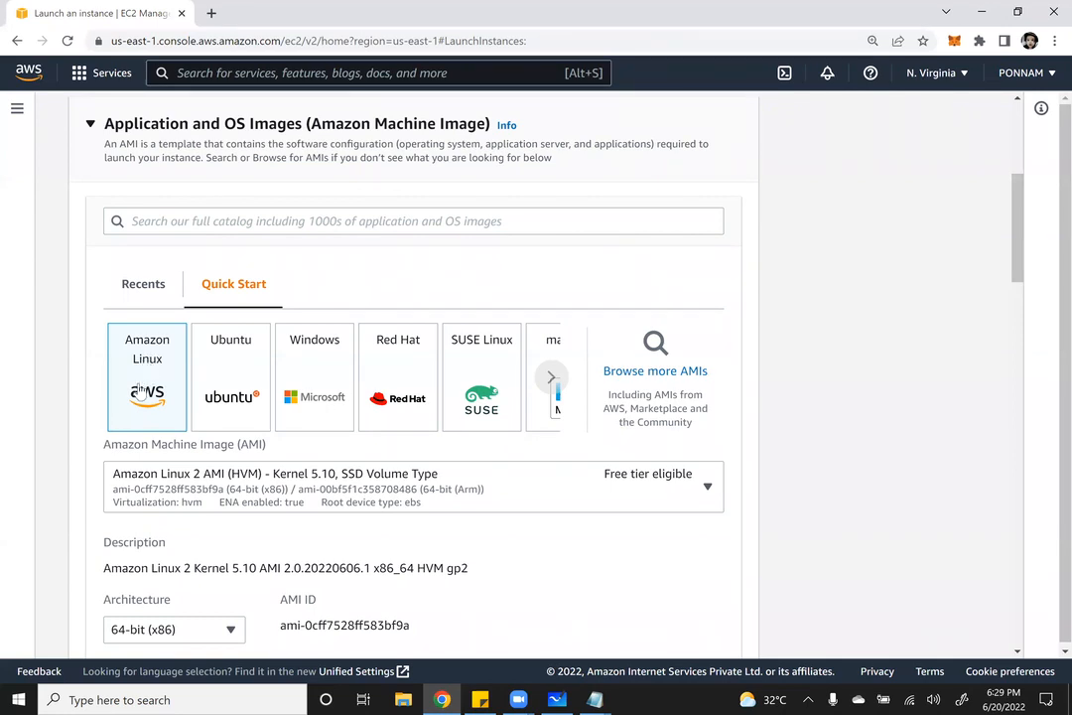
{"action": "scroll", "coordinate": [239, 377], "scroll_direction": "down", "scroll_amount": 5}
{"action": "scroll", "coordinate": [80, 323], "scroll_direction": "down", "scroll_amount": 2}
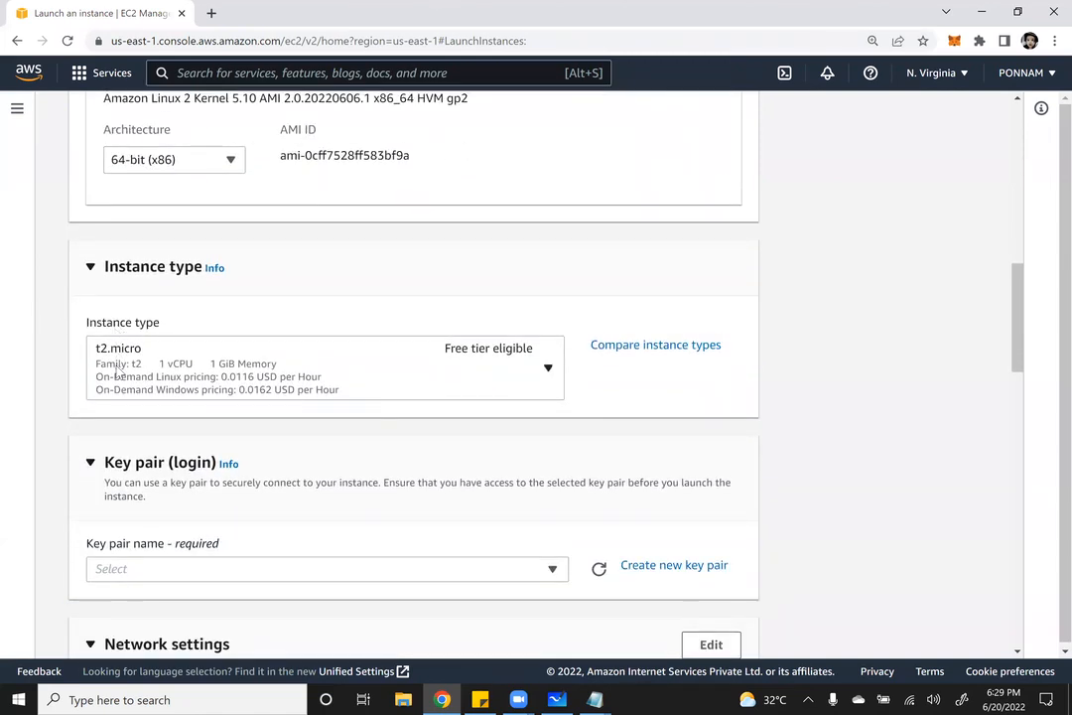
{"action": "scroll", "coordinate": [340, 336], "scroll_direction": "down", "scroll_amount": 3}
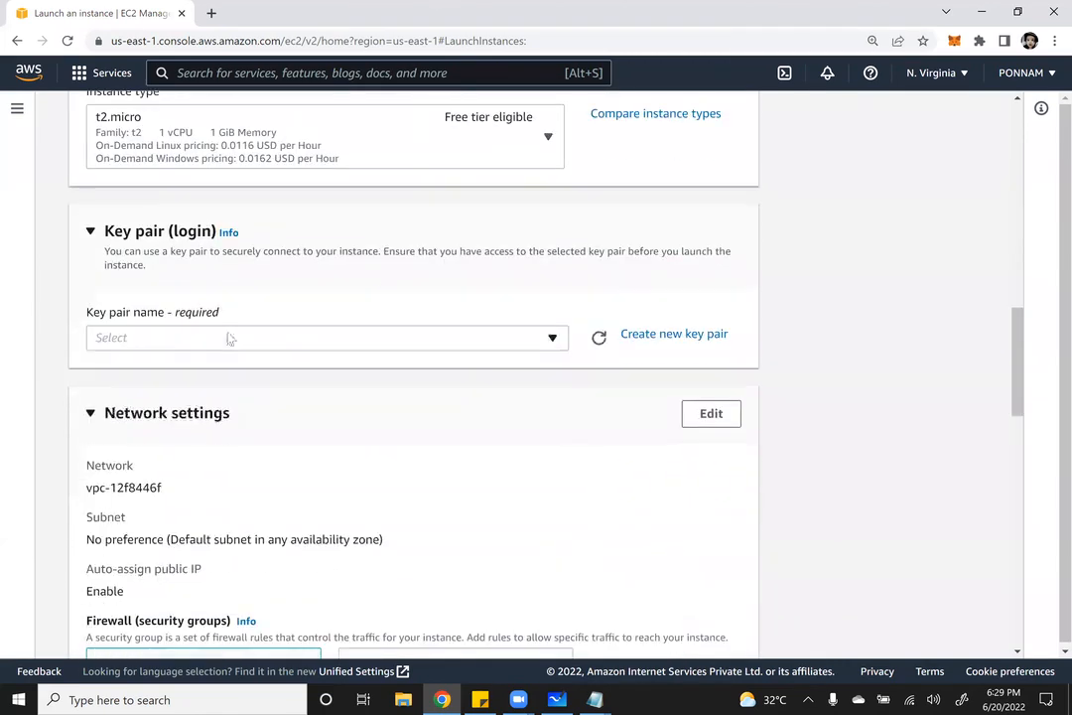
{"action": "left_click", "coordinate": [227, 338]}
{"action": "left_click", "coordinate": [160, 422]}
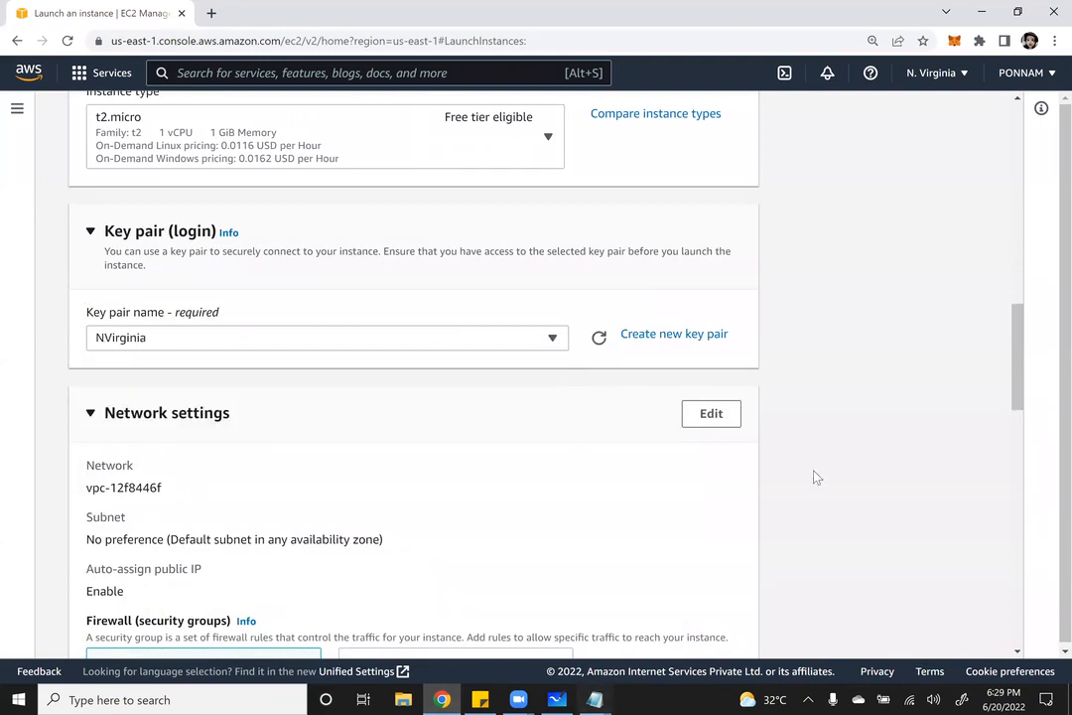
Examine the network settings of the new instance: the VPC, the subnet preference and the public IP auto-assignment
{"action": "scroll", "coordinate": [809, 269], "scroll_direction": "down", "scroll_amount": 1}
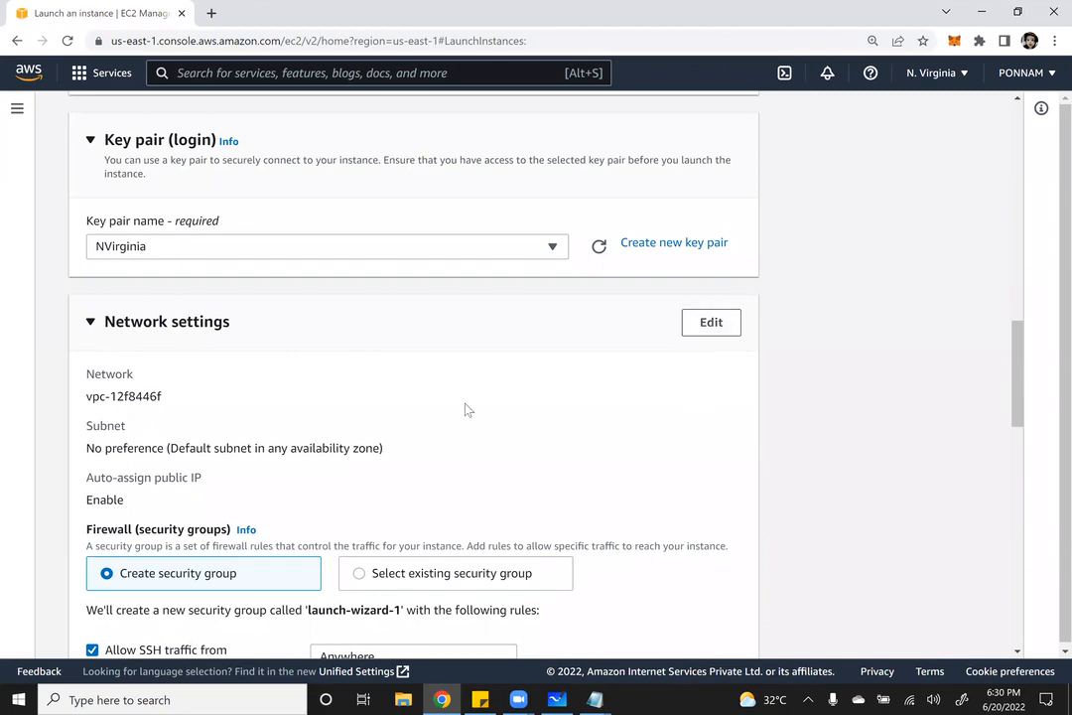
{"action": "scroll", "coordinate": [713, 187], "scroll_direction": "down", "scroll_amount": 2}
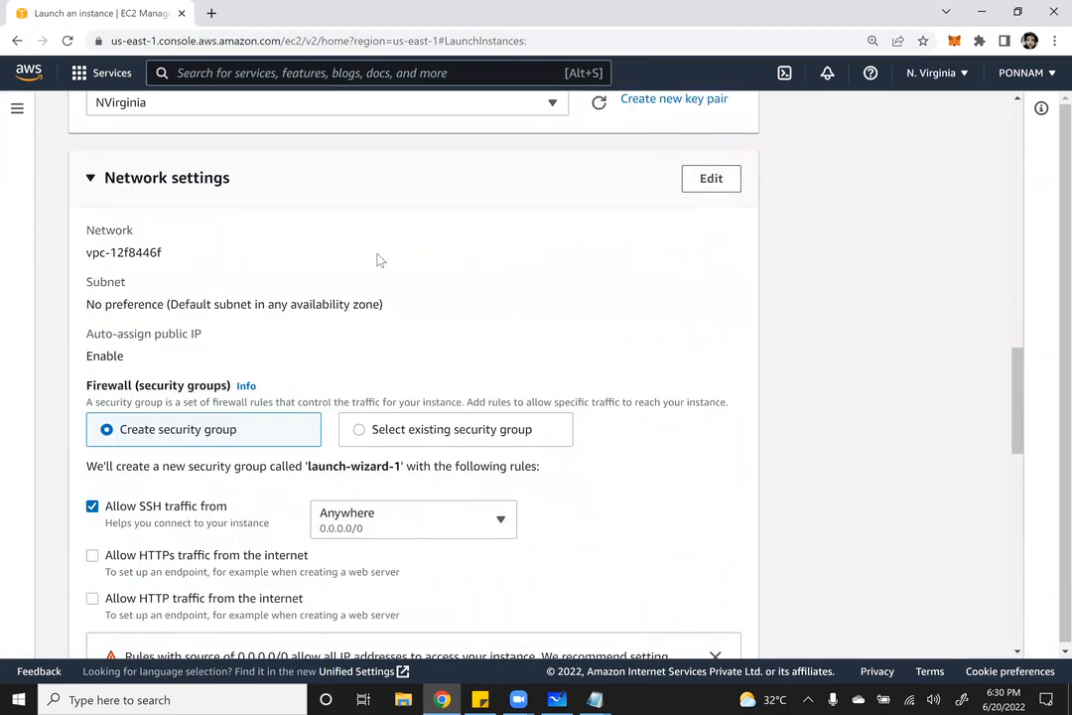
{"action": "triple_click", "coordinate": [129, 252]}
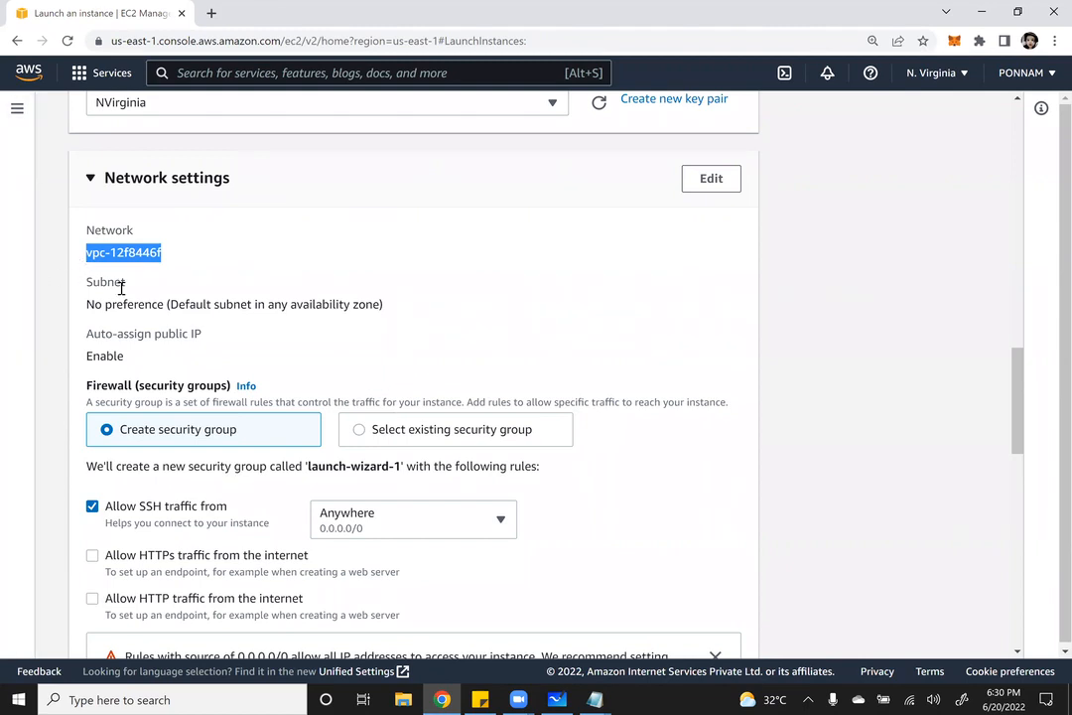
{"action": "double_click", "coordinate": [117, 284]}
{"action": "left_click_drag", "start_coordinate": [87, 304], "coordinate": [164, 304]}
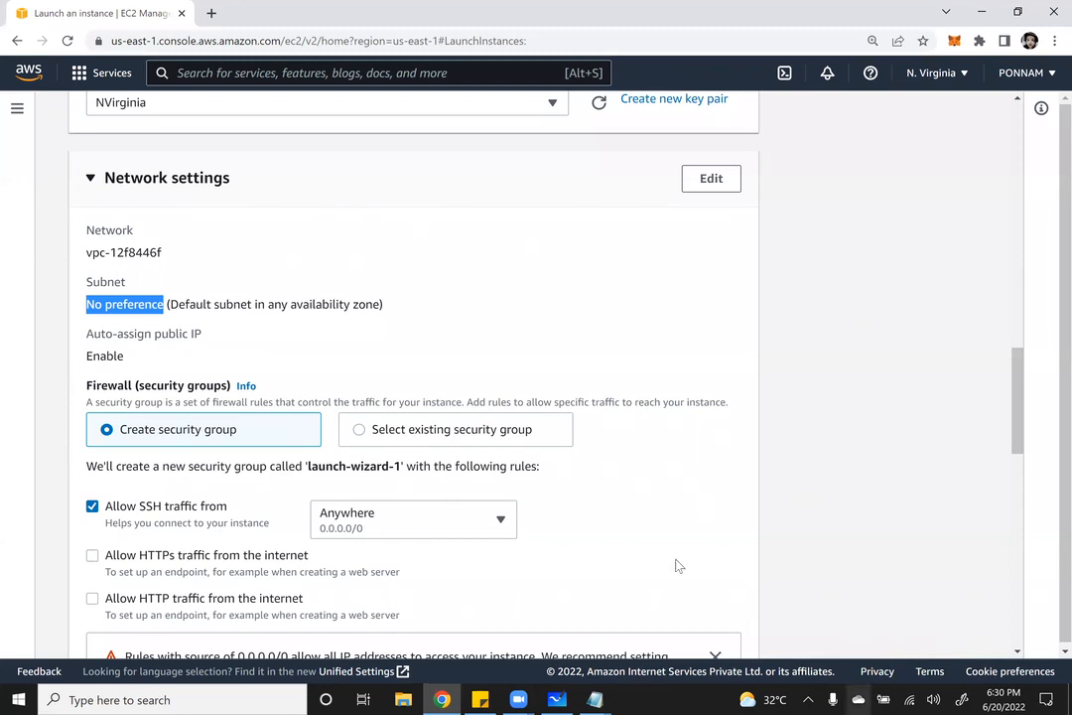
{"action": "double_click", "coordinate": [104, 355]}
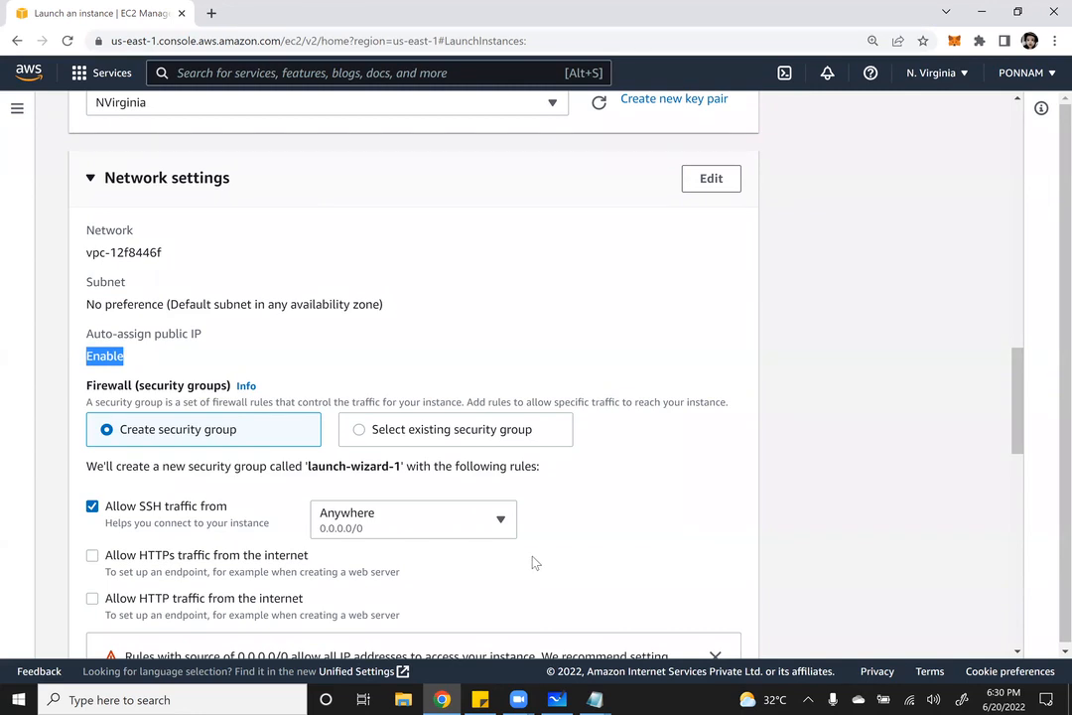
Use existing security groups for the firewall, add WebServer and Linux SSH, and show all selected groups
{"action": "scroll", "coordinate": [180, 330], "scroll_direction": "down", "scroll_amount": 2}
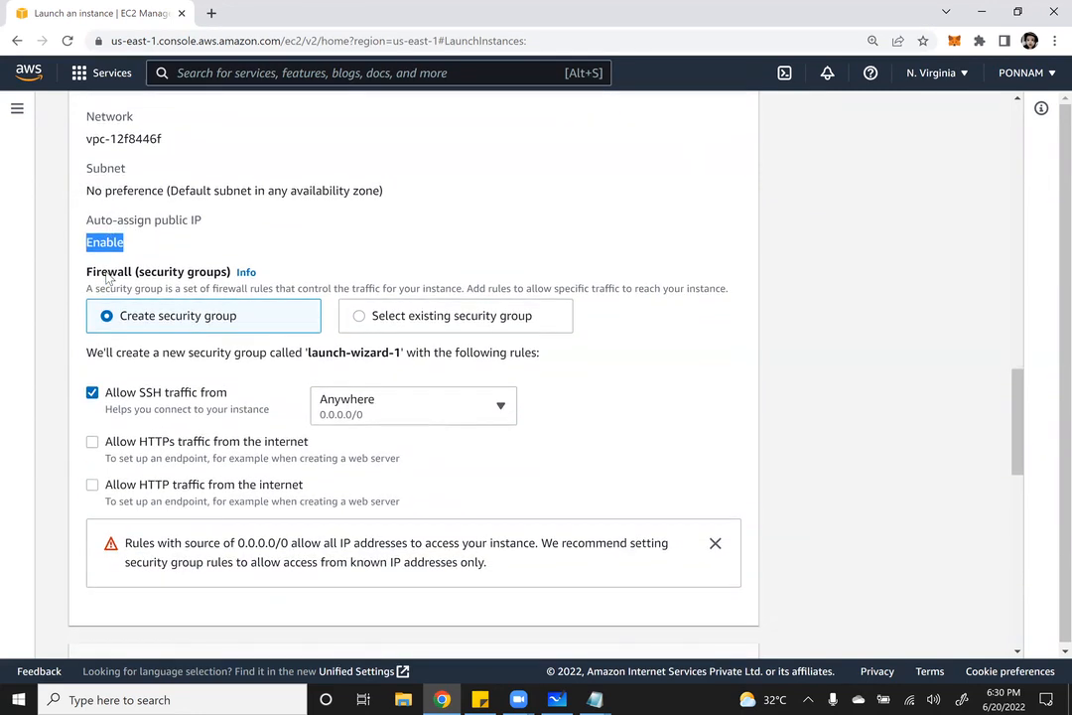
{"action": "left_click_drag", "start_coordinate": [144, 272], "coordinate": [222, 279]}
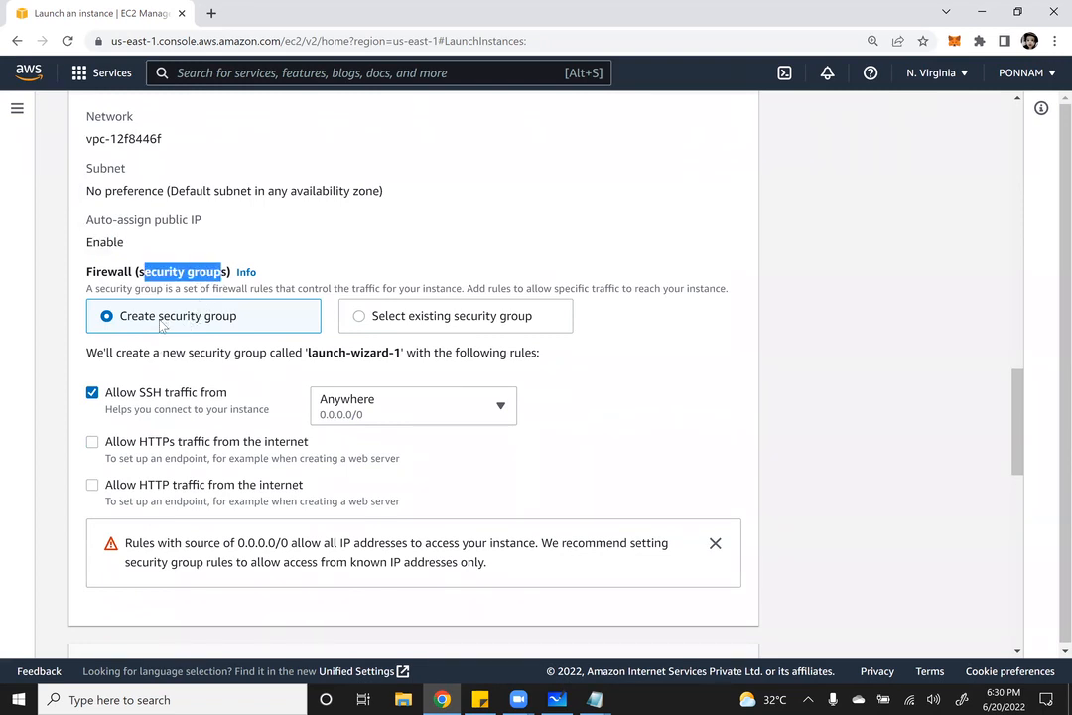
{"action": "left_click", "coordinate": [361, 317]}
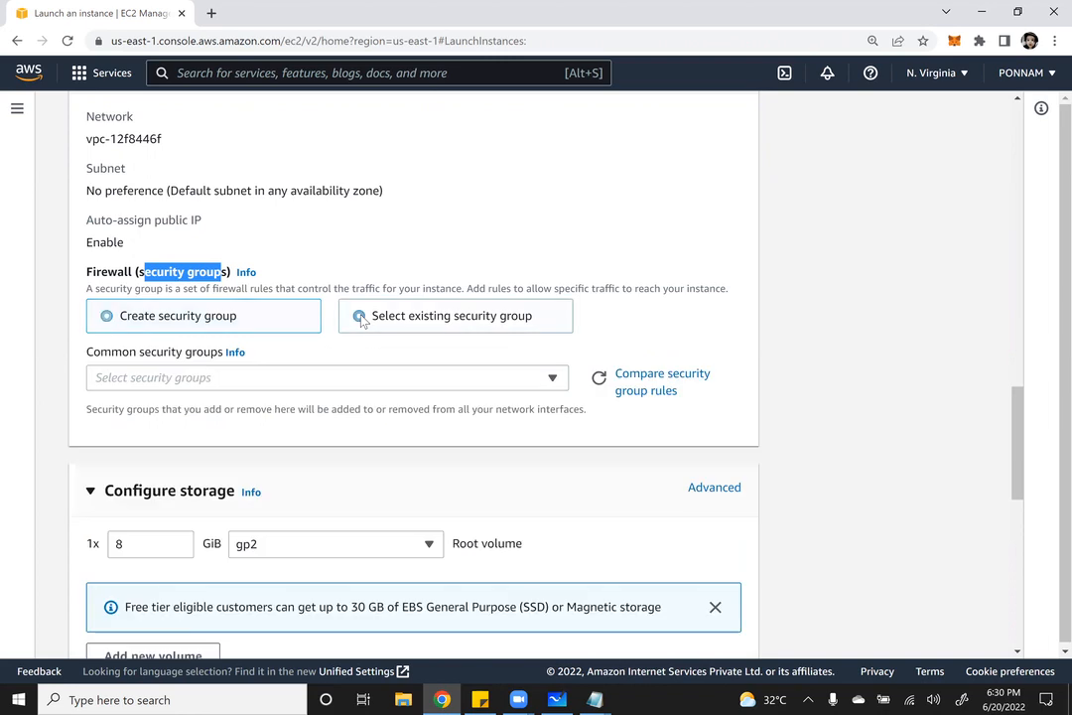
{"action": "left_click", "coordinate": [551, 378]}
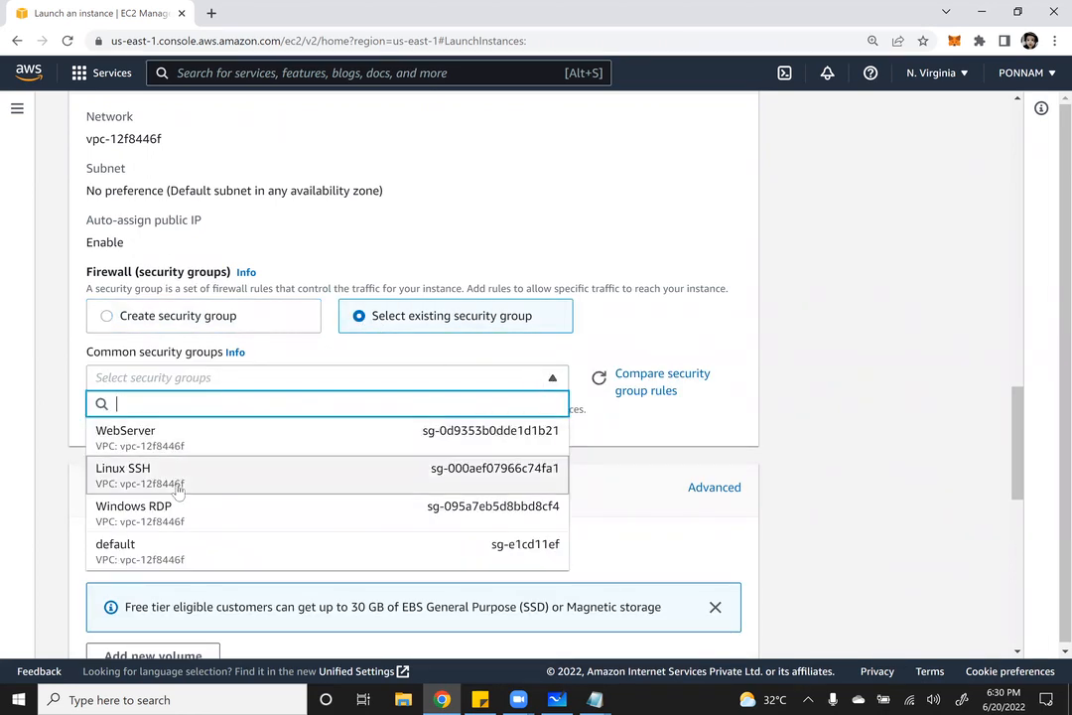
{"action": "left_click", "coordinate": [125, 430]}
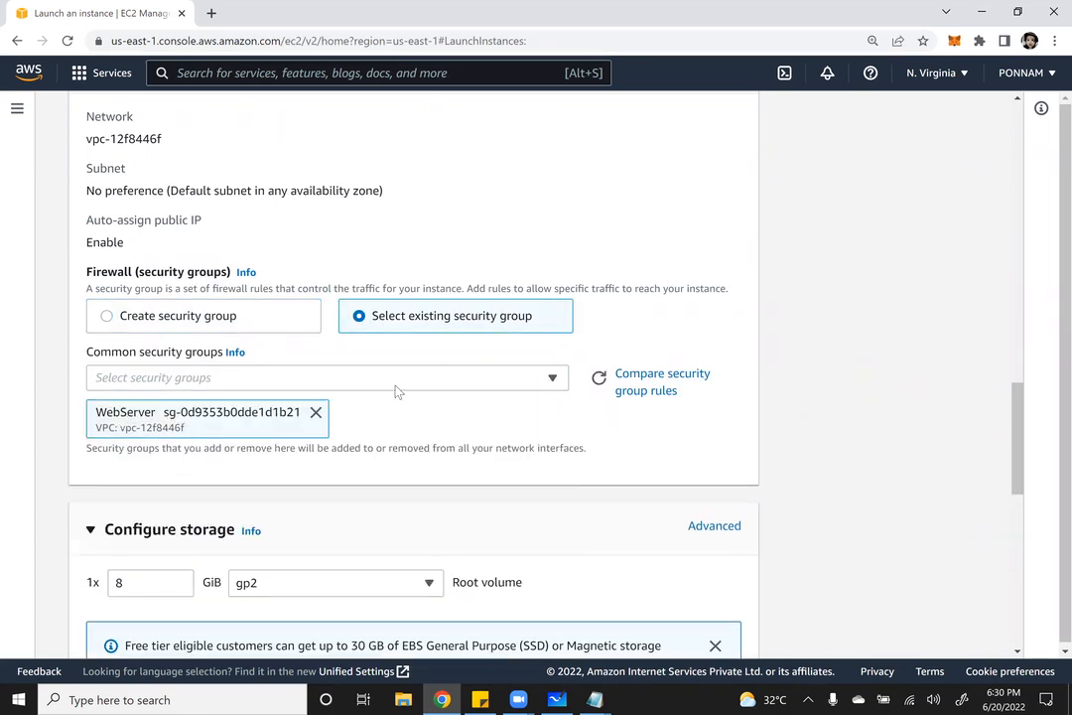
{"action": "left_click", "coordinate": [554, 378]}
{"action": "left_click", "coordinate": [174, 480]}
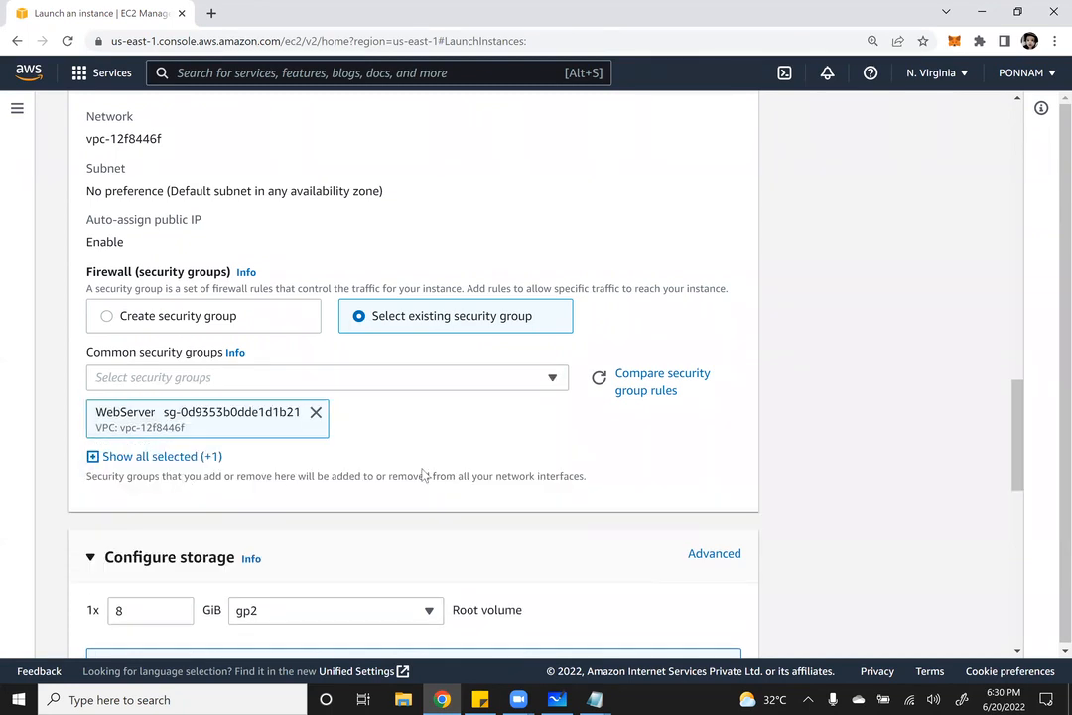
{"action": "left_click", "coordinate": [159, 454]}
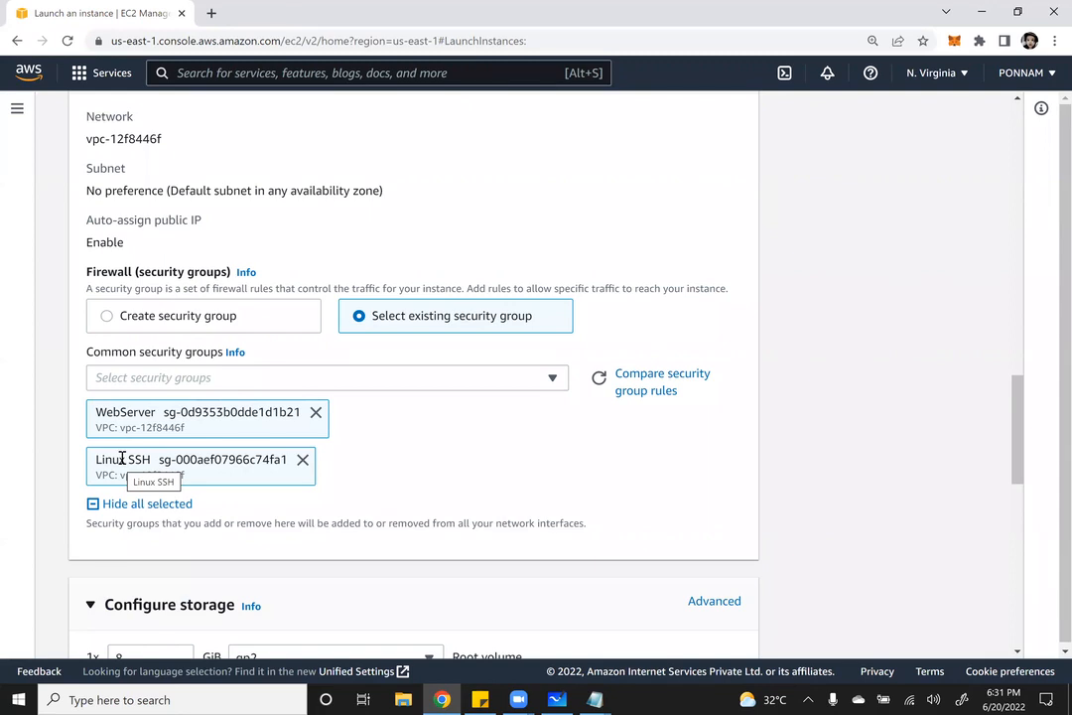
{"action": "left_click_drag", "start_coordinate": [155, 412], "coordinate": [91, 415]}
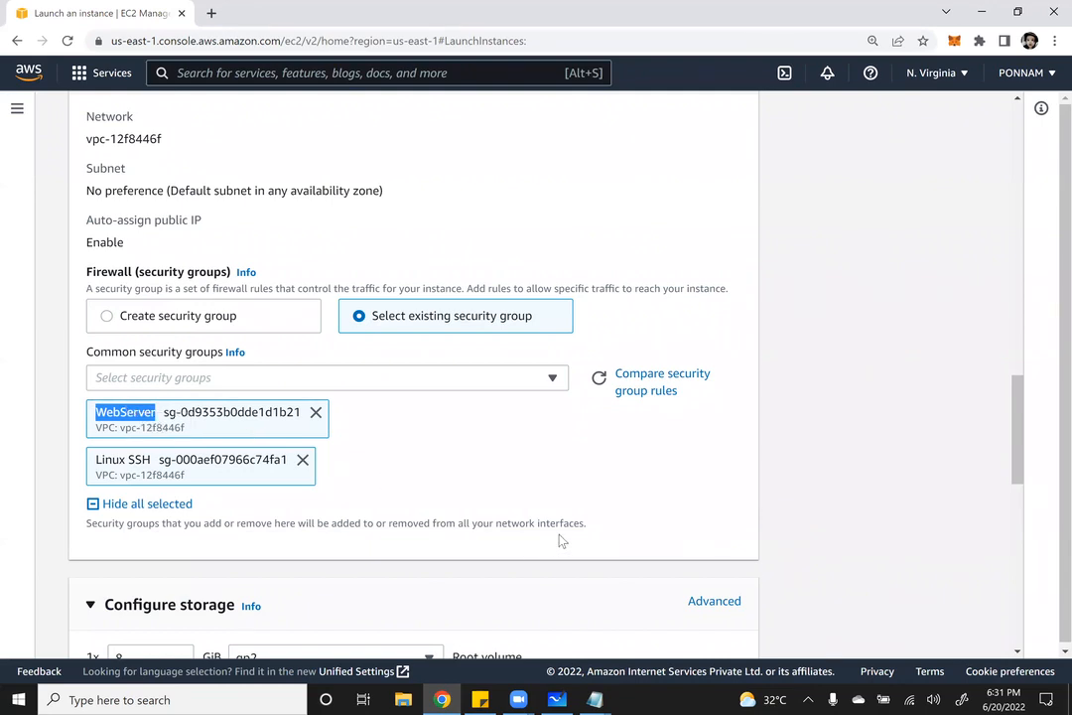
Review the root volume size, the number of instances and the launch summary
{"action": "scroll", "coordinate": [562, 540], "scroll_direction": "down", "scroll_amount": 4}
{"action": "left_click_drag", "start_coordinate": [150, 256], "coordinate": [95, 256]}
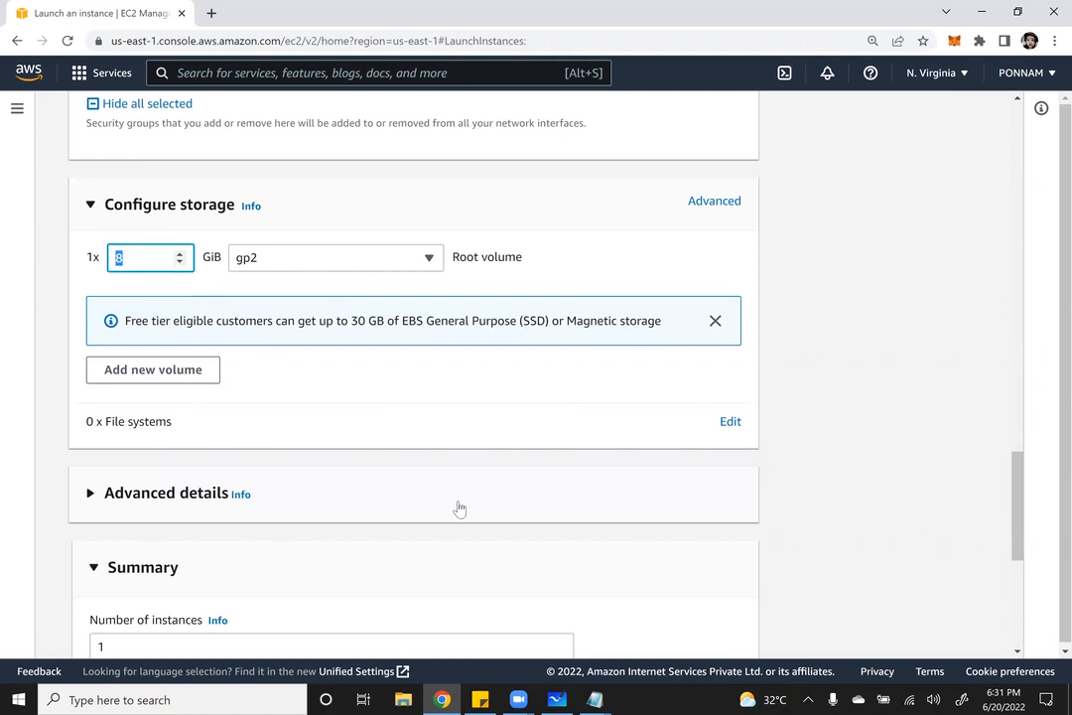
{"action": "scroll", "coordinate": [327, 476], "scroll_direction": "down", "scroll_amount": 2}
{"action": "double_click", "coordinate": [105, 421]}
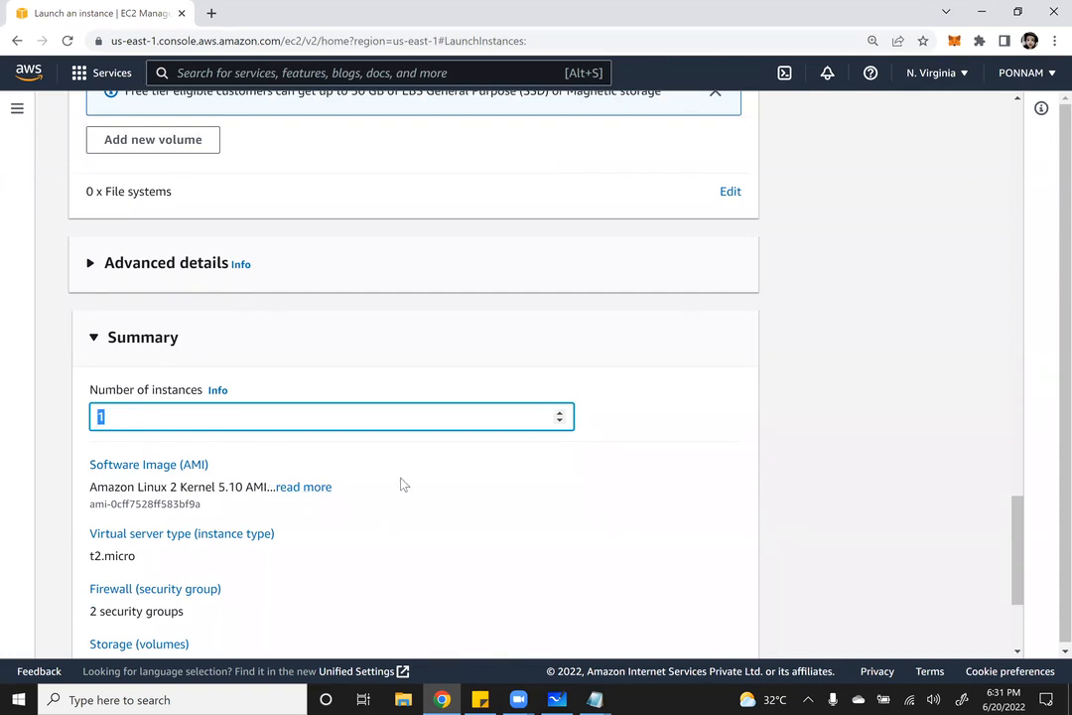
{"action": "scroll", "coordinate": [402, 480], "scroll_direction": "down", "scroll_amount": 2}
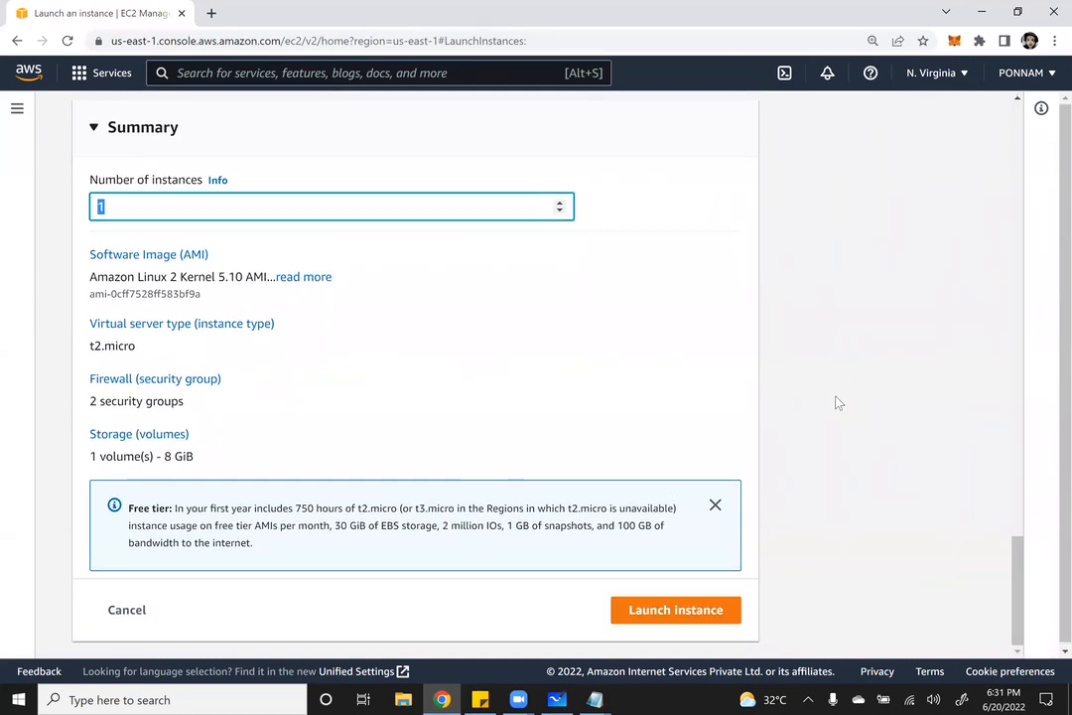
{"action": "scroll", "coordinate": [839, 397], "scroll_direction": "up", "scroll_amount": 6}
{"action": "scroll", "coordinate": [842, 389], "scroll_direction": "up", "scroll_amount": 3}
Expand the advanced details of the launch configuration and go down to the User data field
{"action": "scroll", "coordinate": [636, 412], "scroll_direction": "down", "scroll_amount": 4}
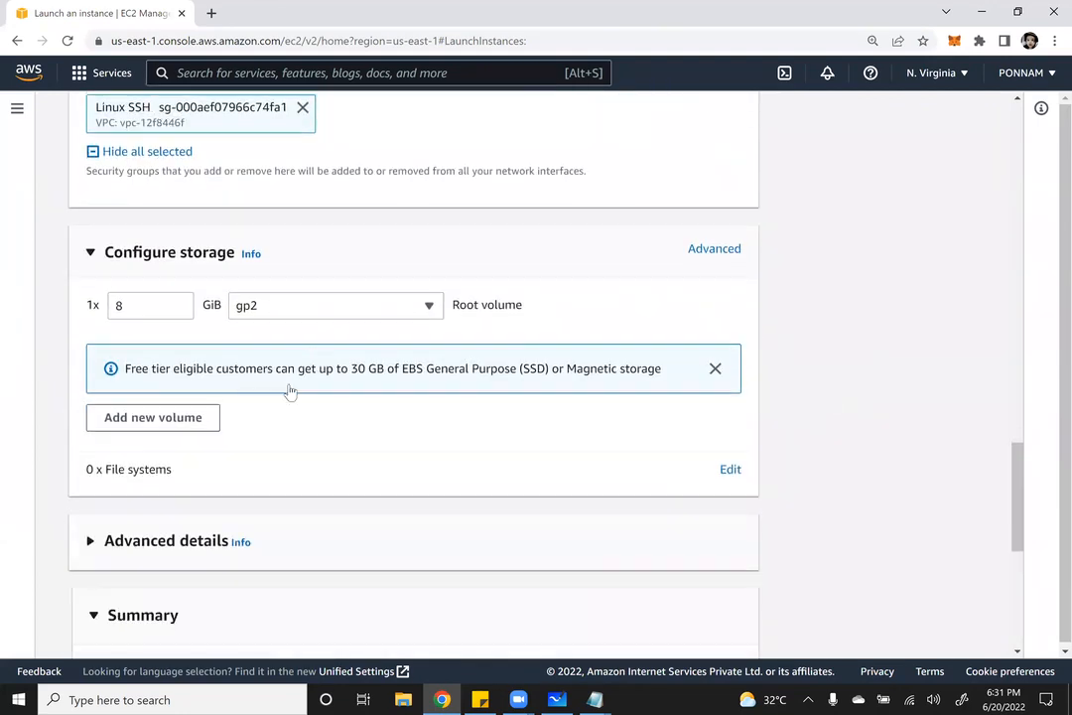
{"action": "scroll", "coordinate": [144, 380], "scroll_direction": "down", "scroll_amount": 2}
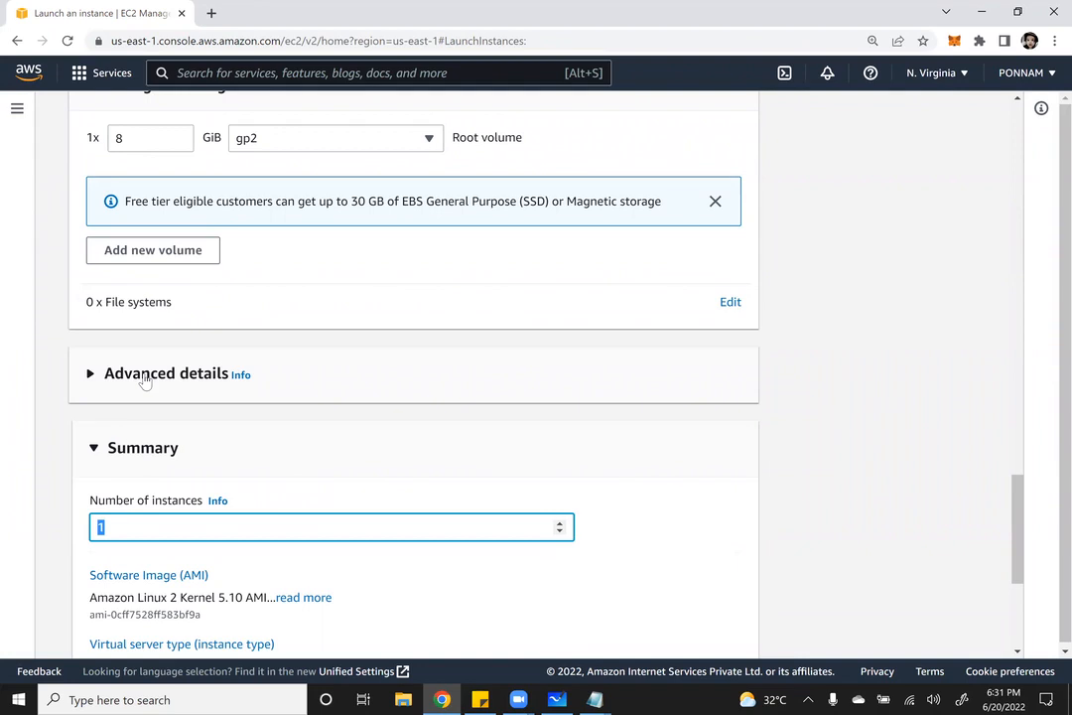
{"action": "left_click", "coordinate": [144, 377]}
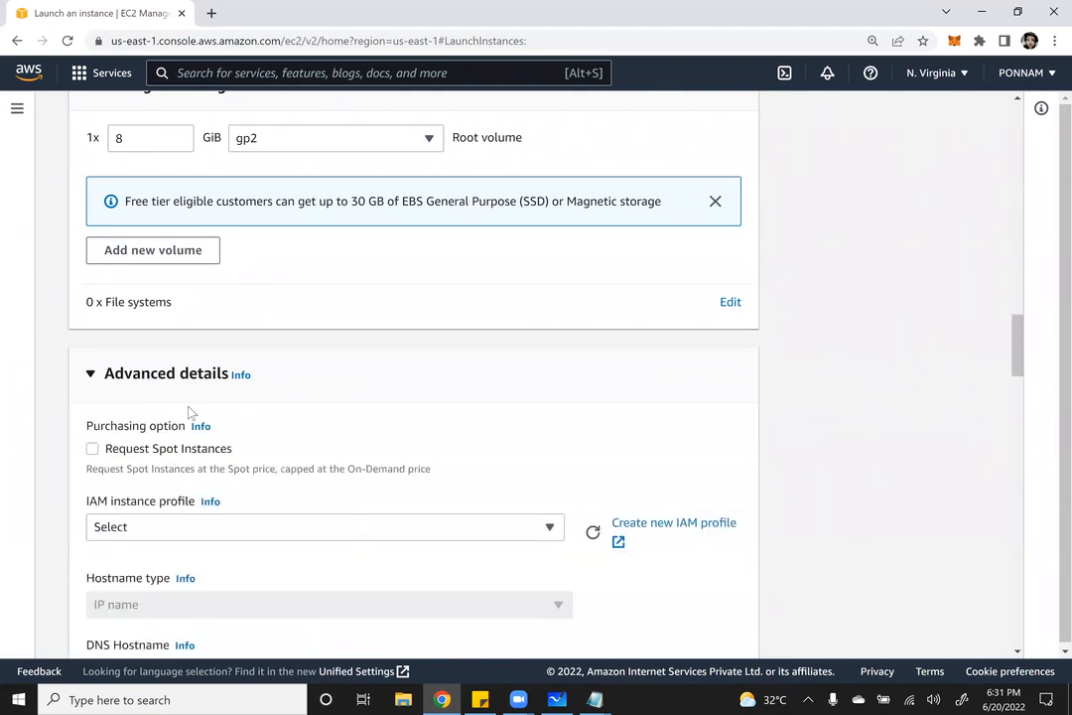
{"action": "scroll", "coordinate": [397, 414], "scroll_direction": "down", "scroll_amount": 10}
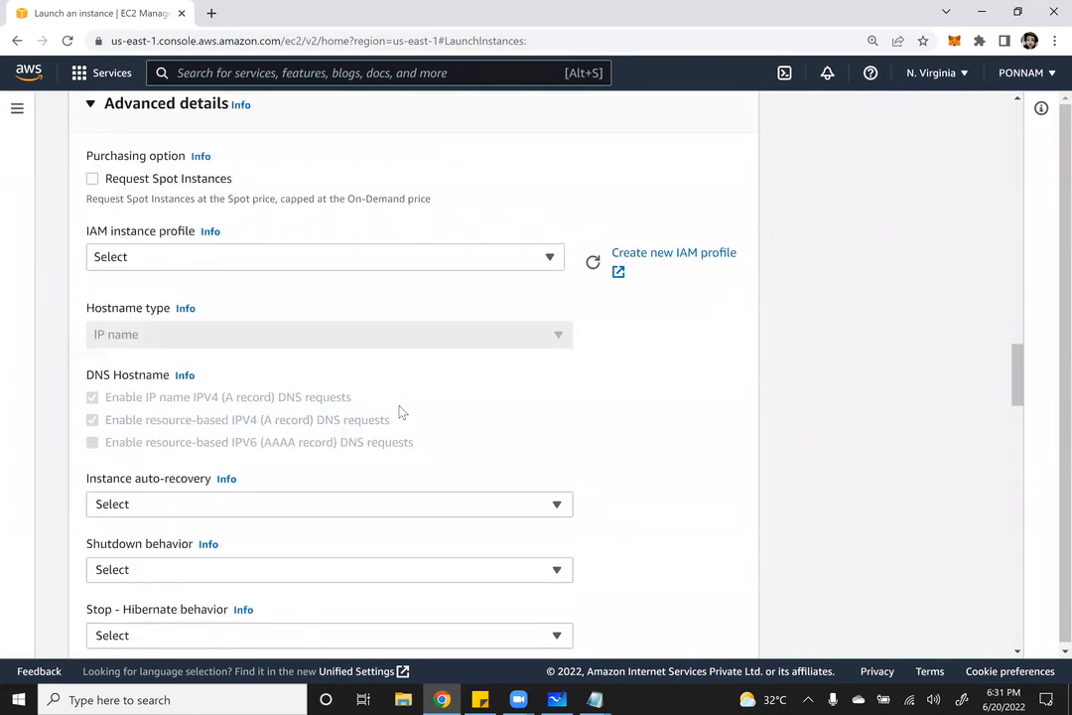
{"action": "scroll", "coordinate": [400, 411], "scroll_direction": "down", "scroll_amount": 10}
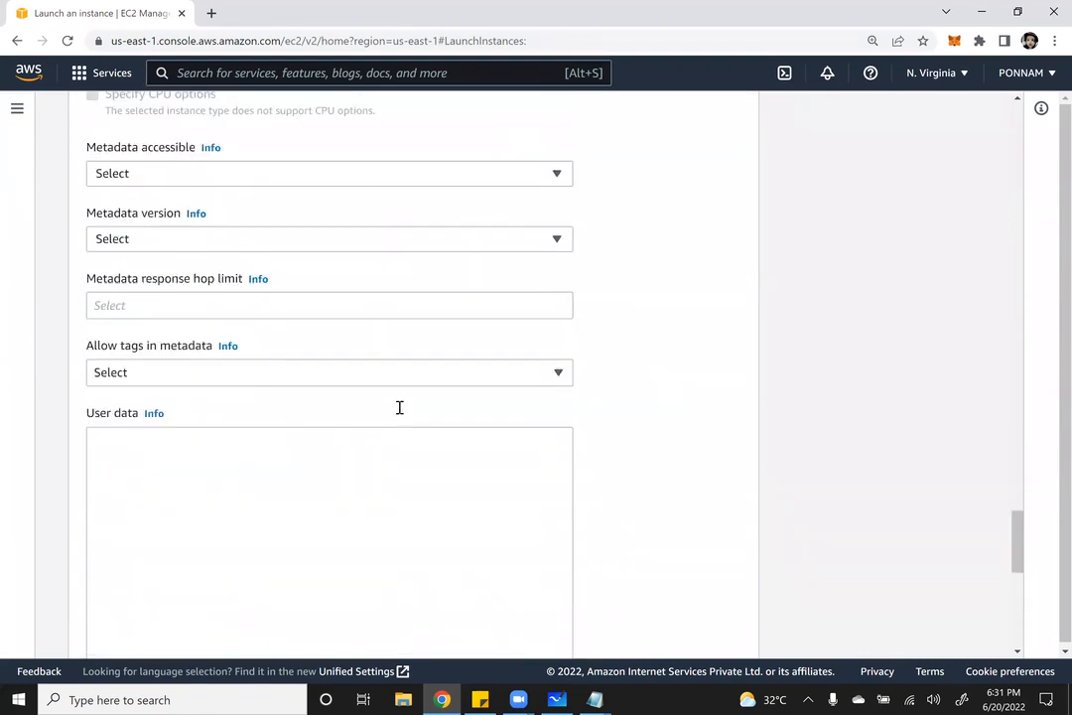
{"action": "left_click_drag", "start_coordinate": [87, 236], "coordinate": [135, 241]}
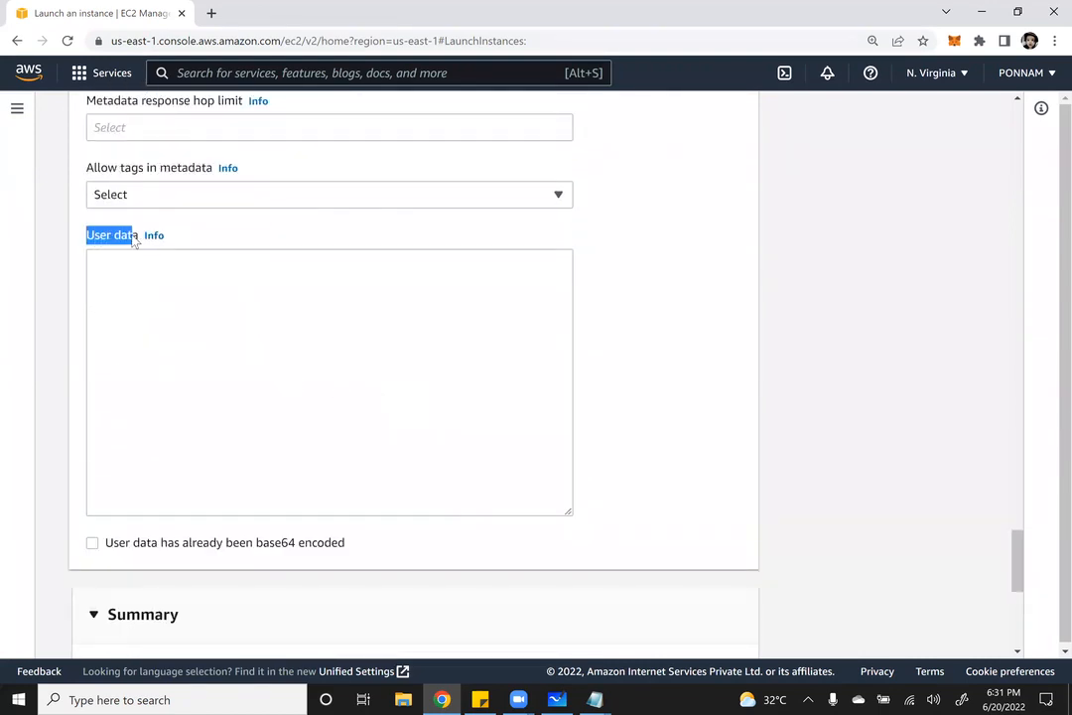
Copy the httpd bootstrap script from the Notepad notes and paste it into the instance's User data field
{"action": "left_click", "coordinate": [242, 353]}
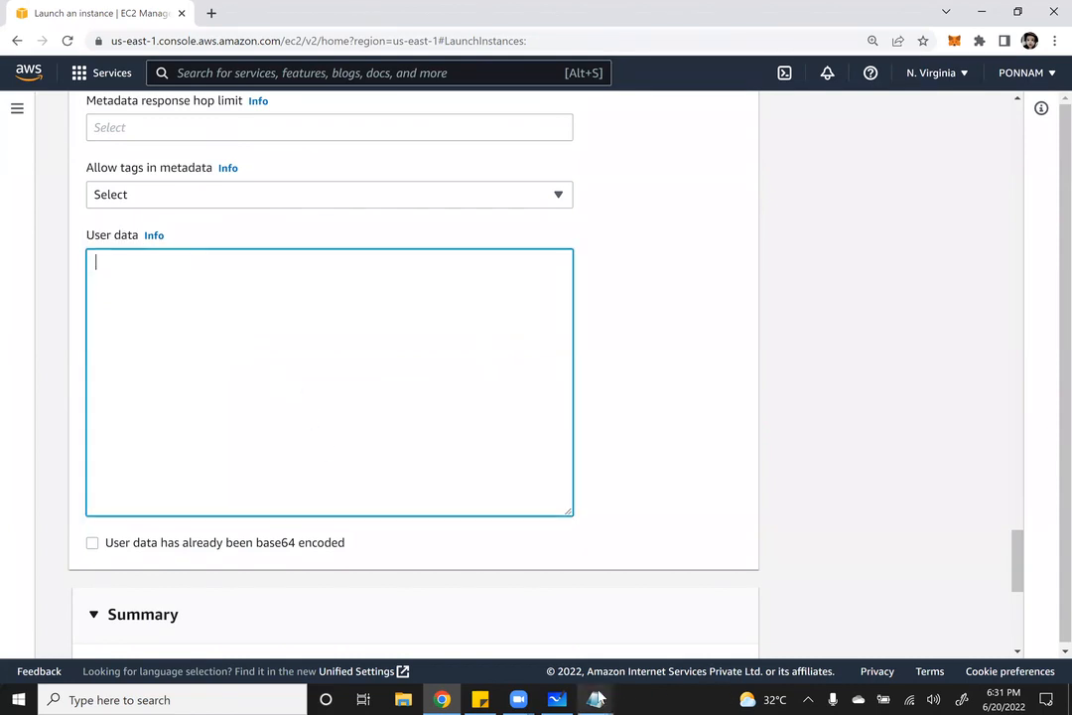
{"action": "mouse_move", "coordinate": [592, 699]}
{"action": "left_click", "coordinate": [680, 610]}
{"action": "left_click_drag", "start_coordinate": [954, 346], "coordinate": [8, 194]}
{"action": "key", "text": "ctrl+c"}
{"action": "key", "text": "alt+Tab"}
{"action": "key", "text": "ctrl+v"}
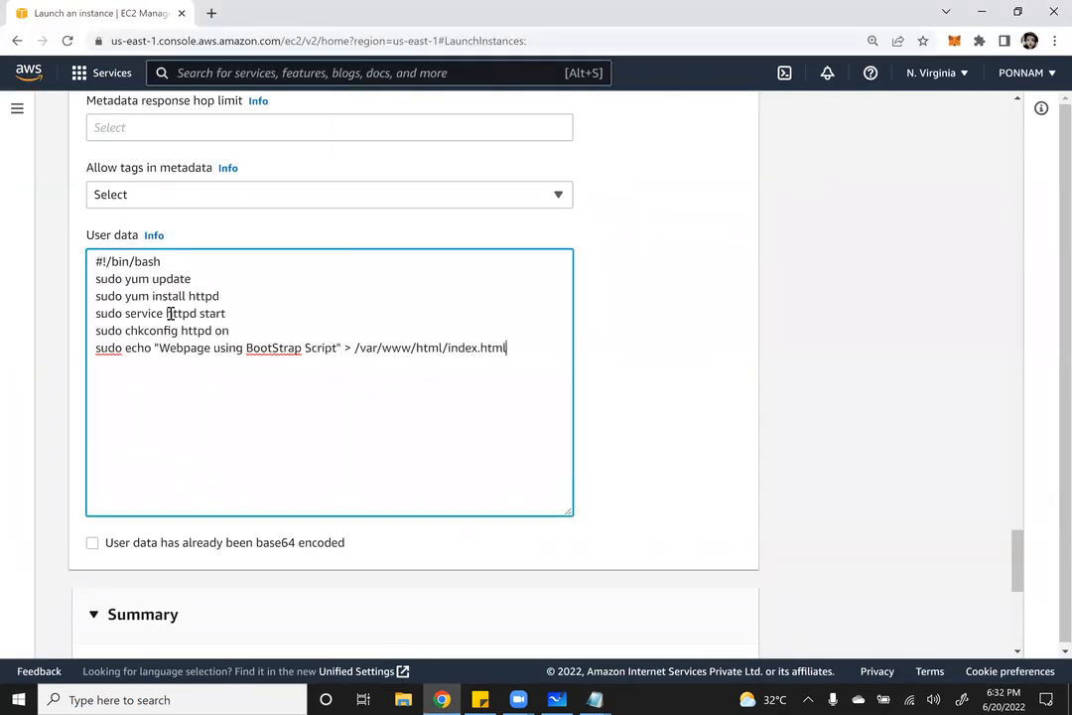
Review the pasted user data script from the #!/bin/bash line through the sudo commands to the final echo command
{"action": "left_click", "coordinate": [97, 259]}
{"action": "key", "text": "Down"}
{"action": "key", "text": "Down"}
{"action": "key", "text": "Down"}
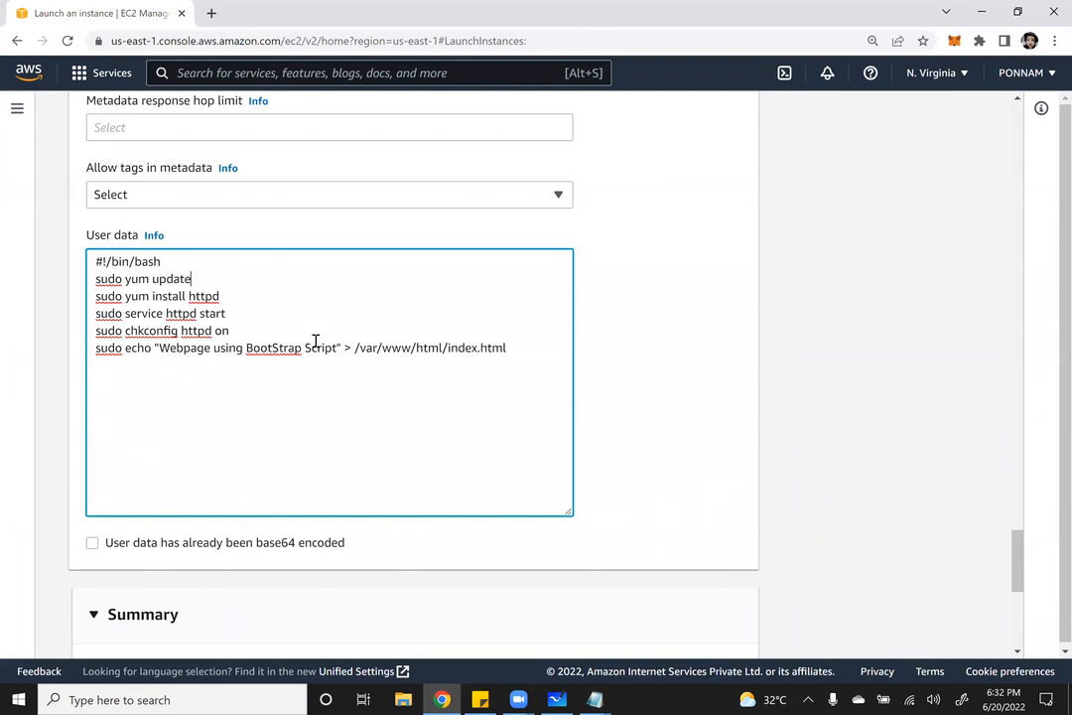
{"action": "key", "text": "ctrl+End"}
{"action": "left_click", "coordinate": [94, 345]}
{"action": "left_click", "coordinate": [555, 351]}
{"action": "left_click_drag", "start_coordinate": [496, 349], "coordinate": [70, 280]}
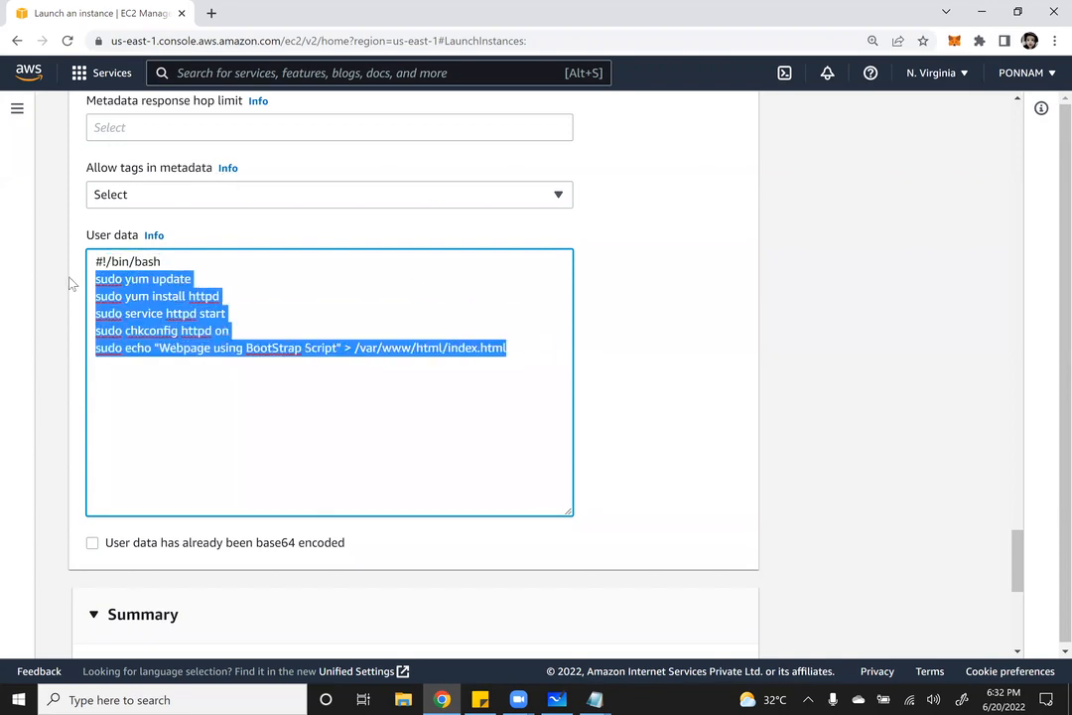
{"action": "left_click_drag", "start_coordinate": [163, 261], "coordinate": [89, 261]}
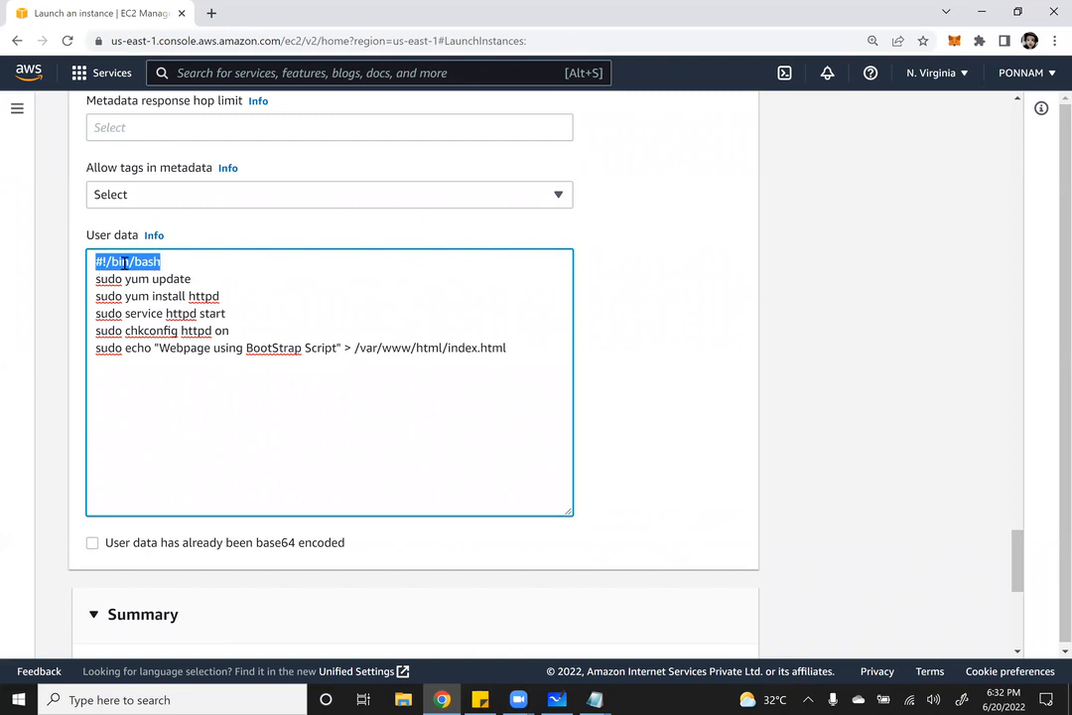
{"action": "left_click", "coordinate": [123, 261]}
Launch the instance and go to the EC2 instances list
{"action": "scroll", "coordinate": [614, 465], "scroll_direction": "down", "scroll_amount": 5}
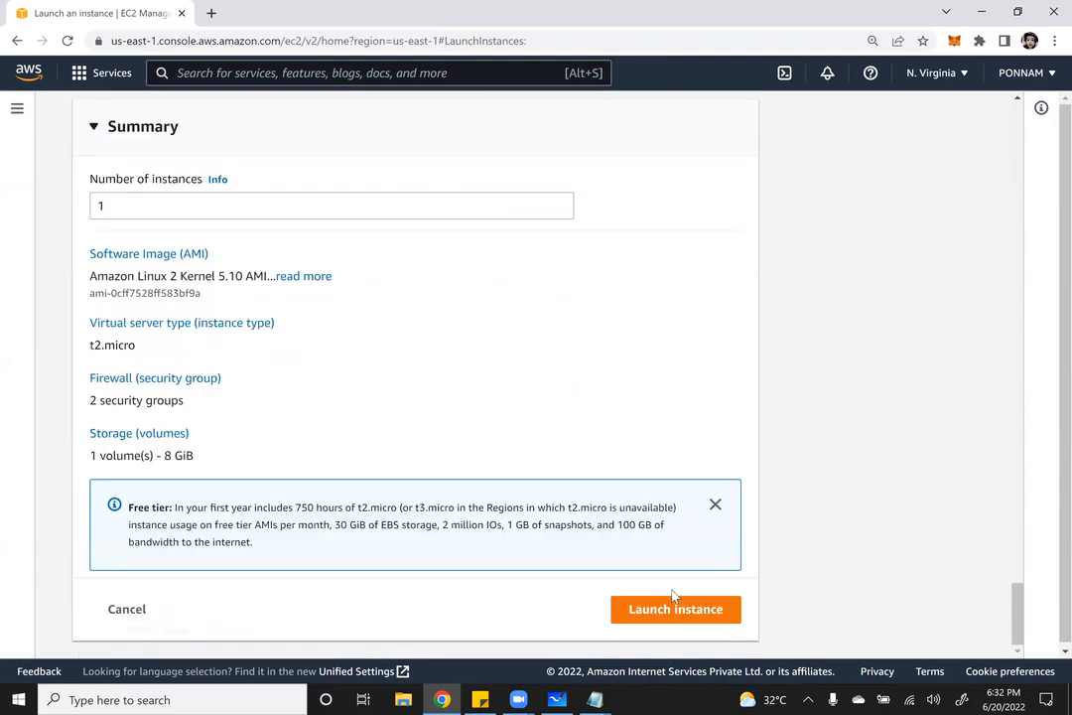
{"action": "left_click", "coordinate": [676, 613]}
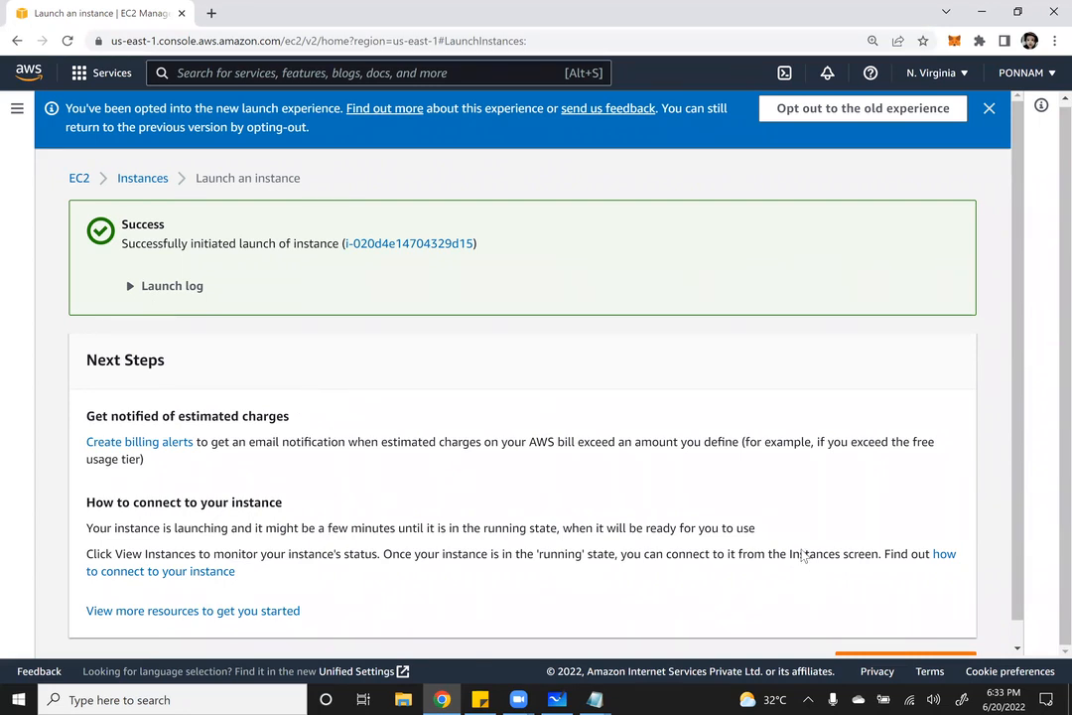
{"action": "scroll", "coordinate": [891, 594], "scroll_direction": "down", "scroll_amount": 1}
{"action": "scroll", "coordinate": [891, 594], "scroll_direction": "down", "scroll_amount": 1}
{"action": "left_click", "coordinate": [903, 640]}
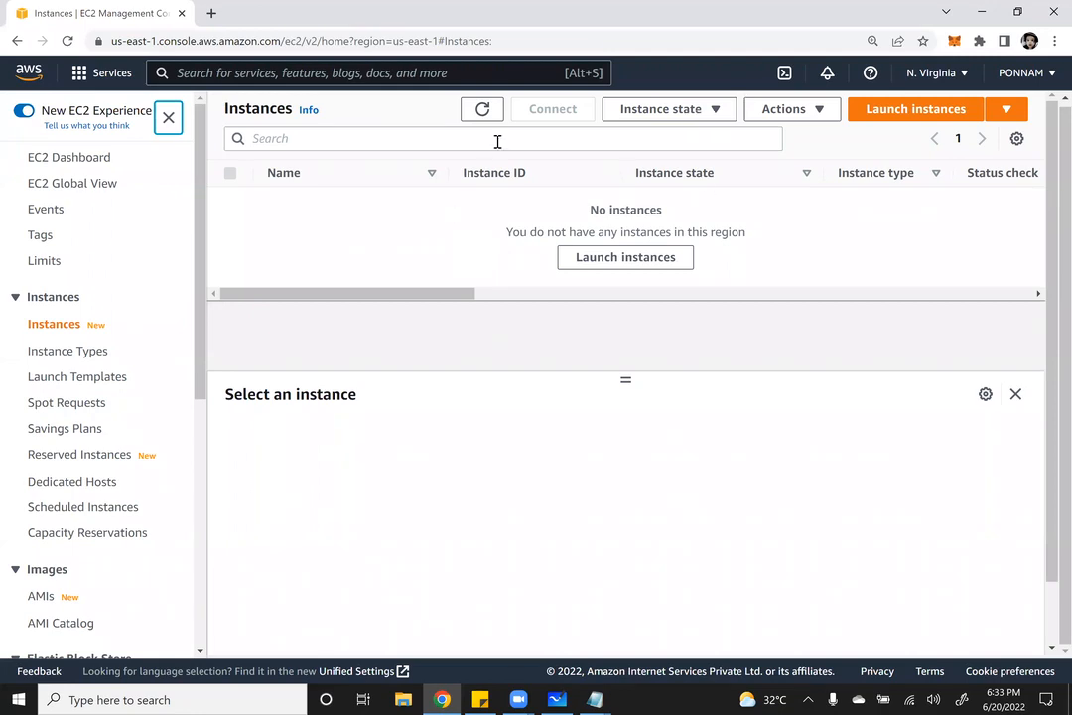
Refresh the instances list, select the Userdata instance and examine its status check
{"action": "left_click", "coordinate": [483, 114]}
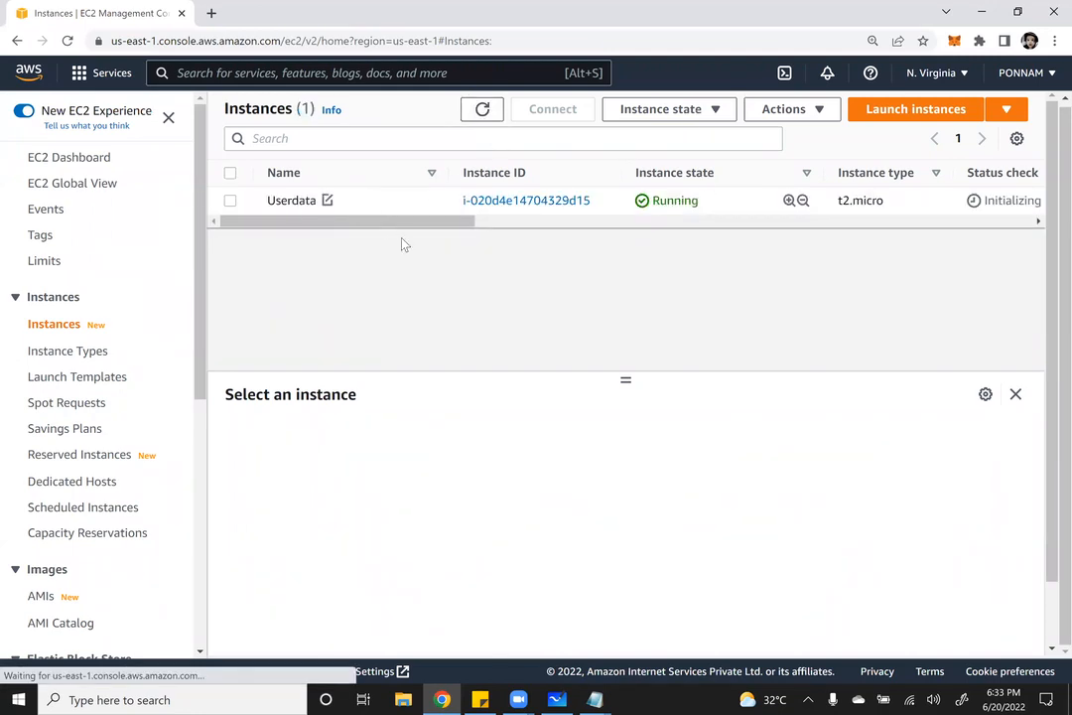
{"action": "left_click", "coordinate": [399, 204]}
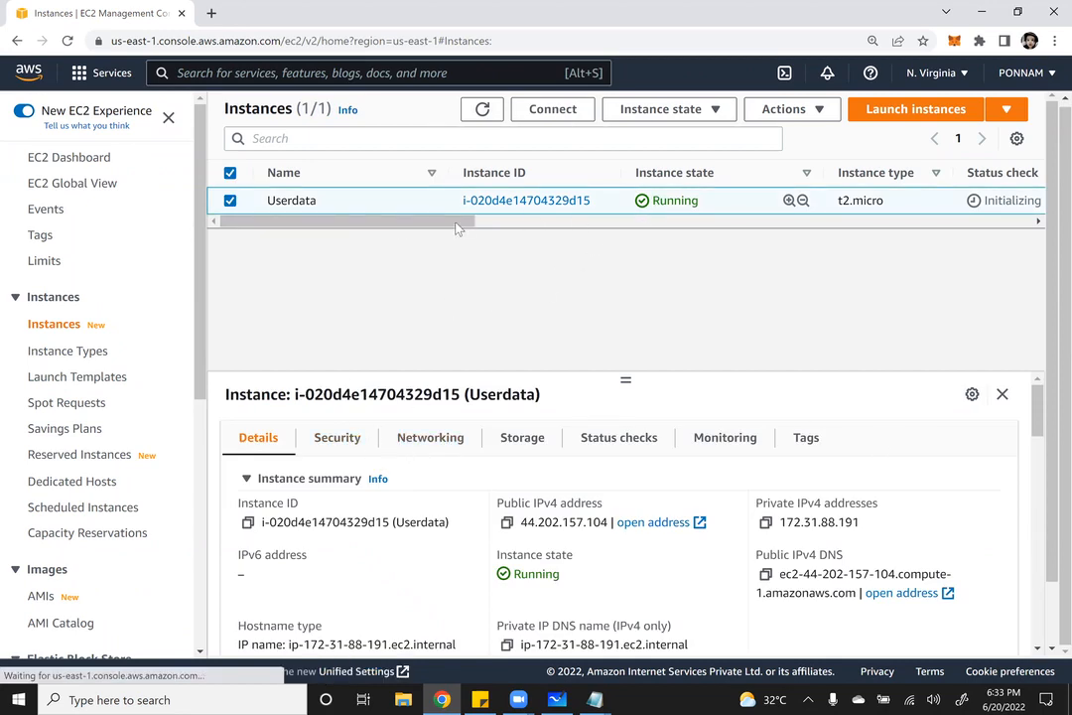
{"action": "left_click_drag", "start_coordinate": [457, 222], "coordinate": [558, 222]}
{"action": "double_click", "coordinate": [707, 200]}
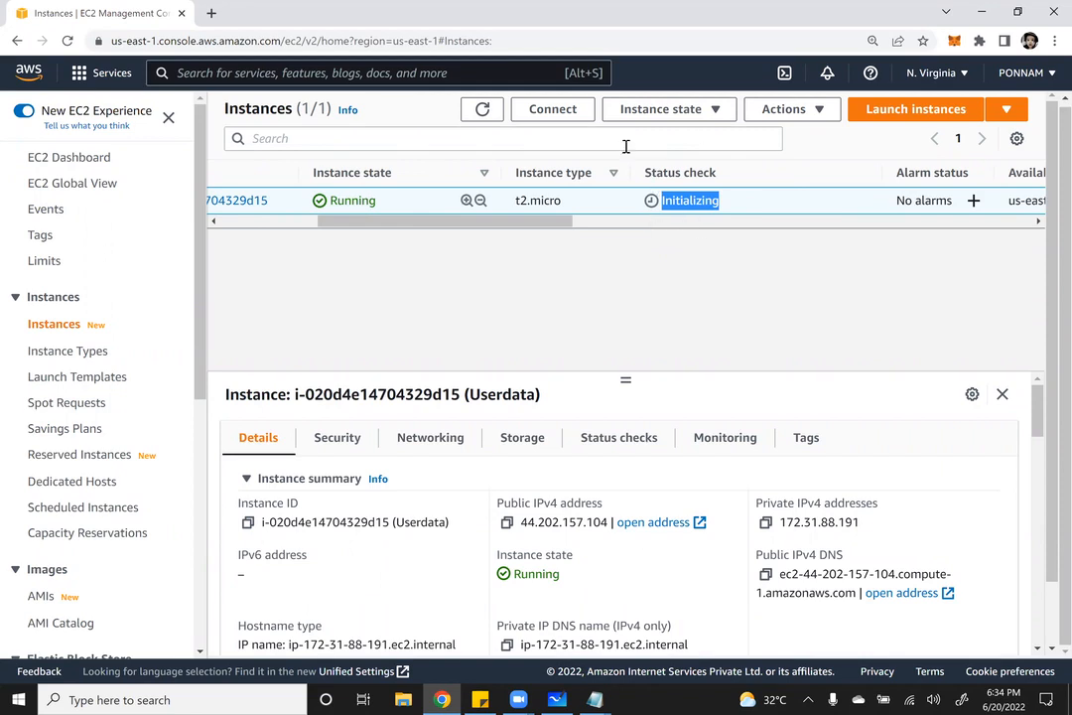
Refresh the instances list again and reopen the details of the Userdata instance
{"action": "left_click", "coordinate": [482, 110]}
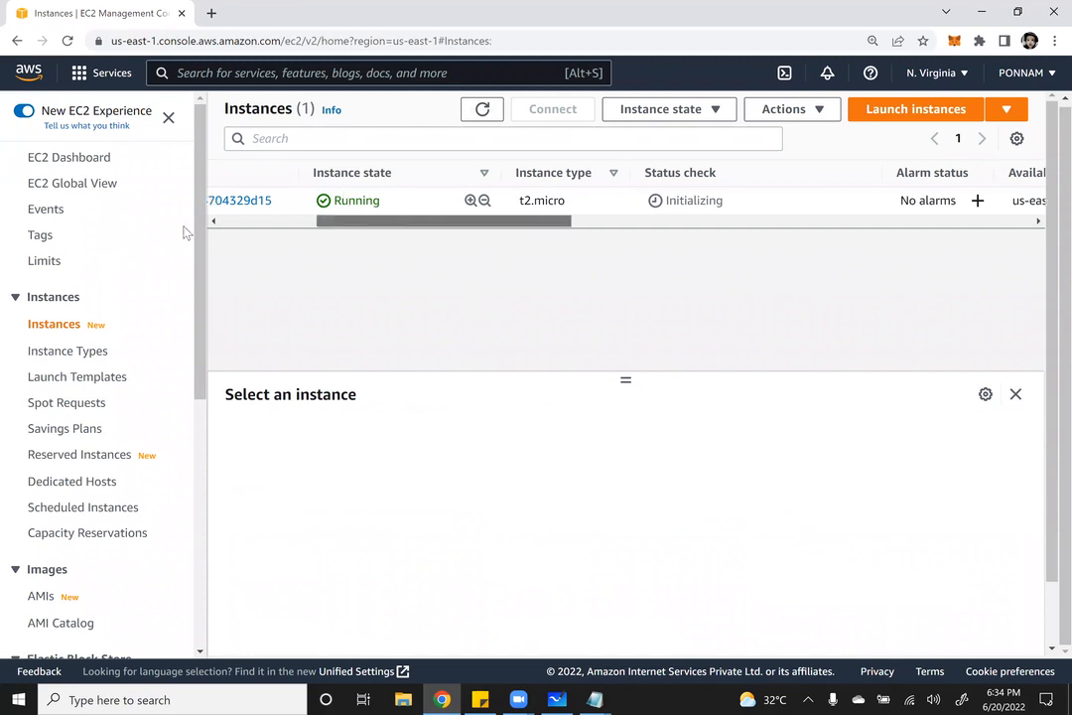
{"action": "scroll", "coordinate": [354, 203], "scroll_direction": "left", "scroll_amount": 5}
{"action": "left_click", "coordinate": [367, 203]}
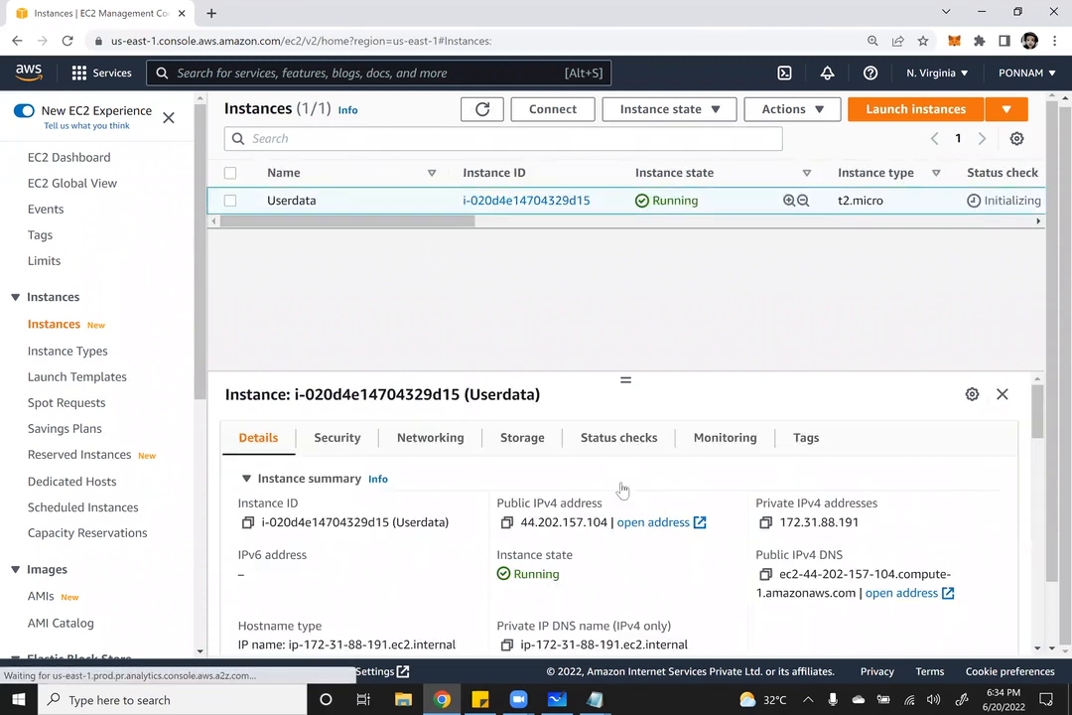
Copy the Userdata instance's public IPv4 address and open it in a new browser tab
{"action": "left_click", "coordinate": [507, 523]}
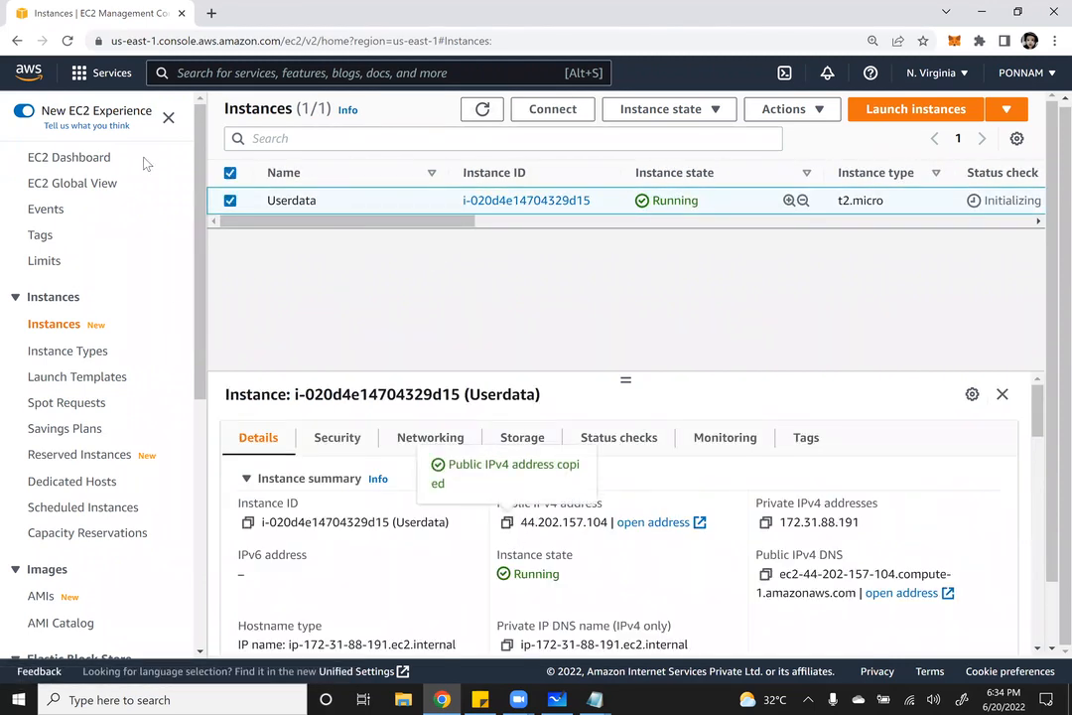
{"action": "left_click", "coordinate": [213, 13]}
{"action": "key", "text": "ctrl+v"}
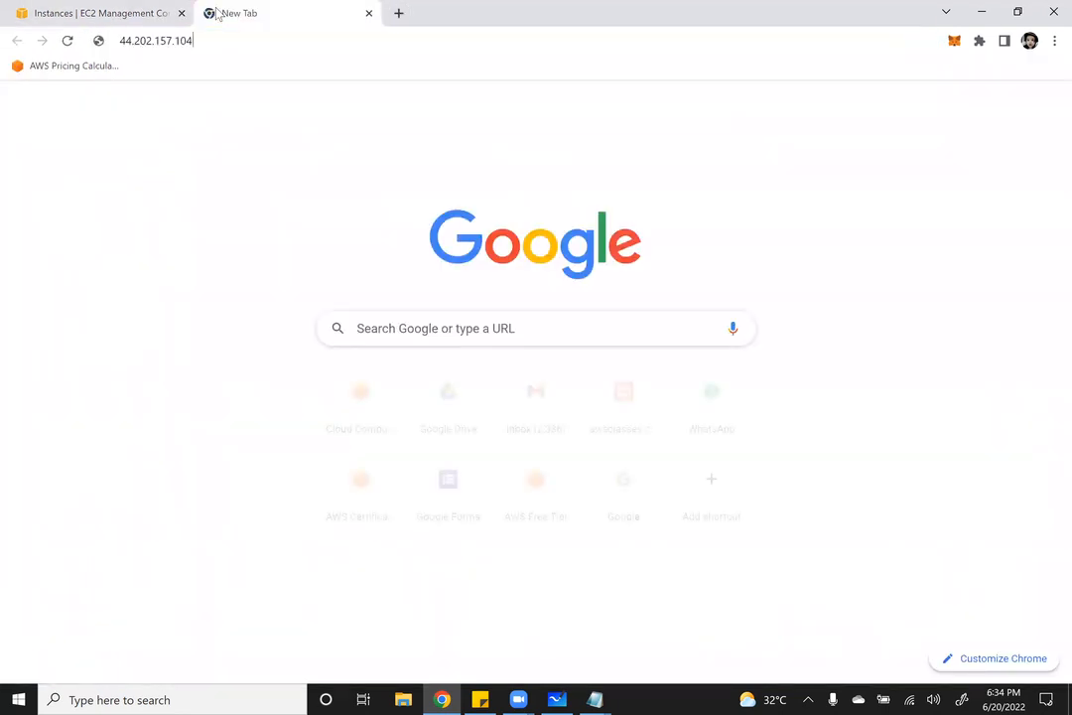
{"action": "key", "text": "Return"}
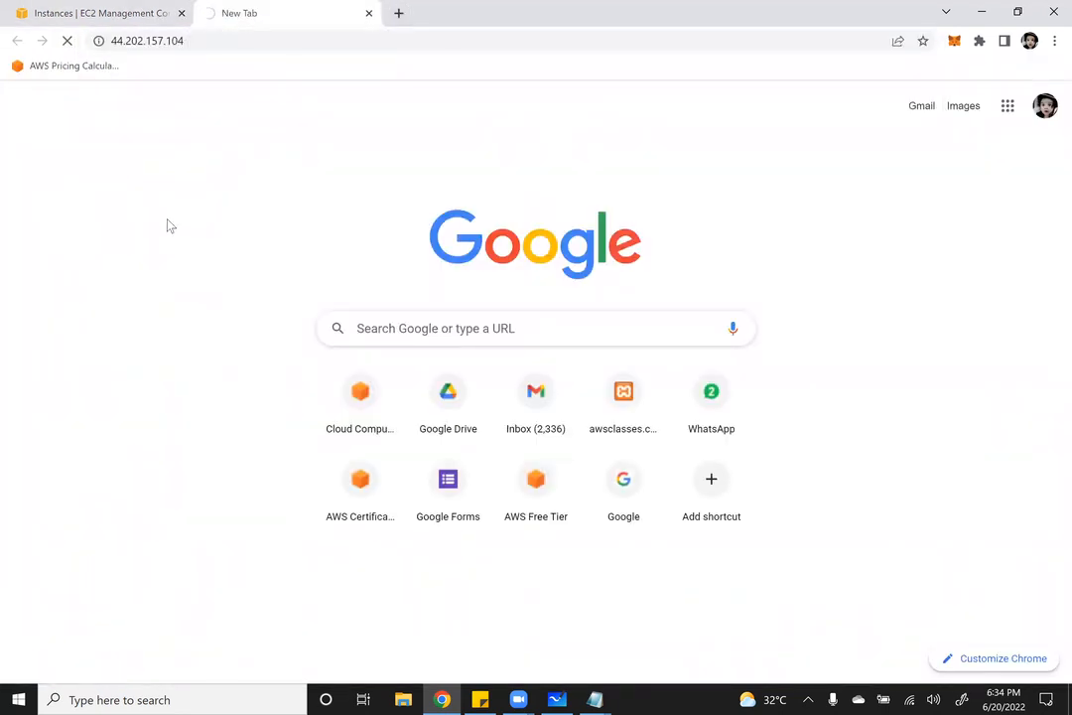
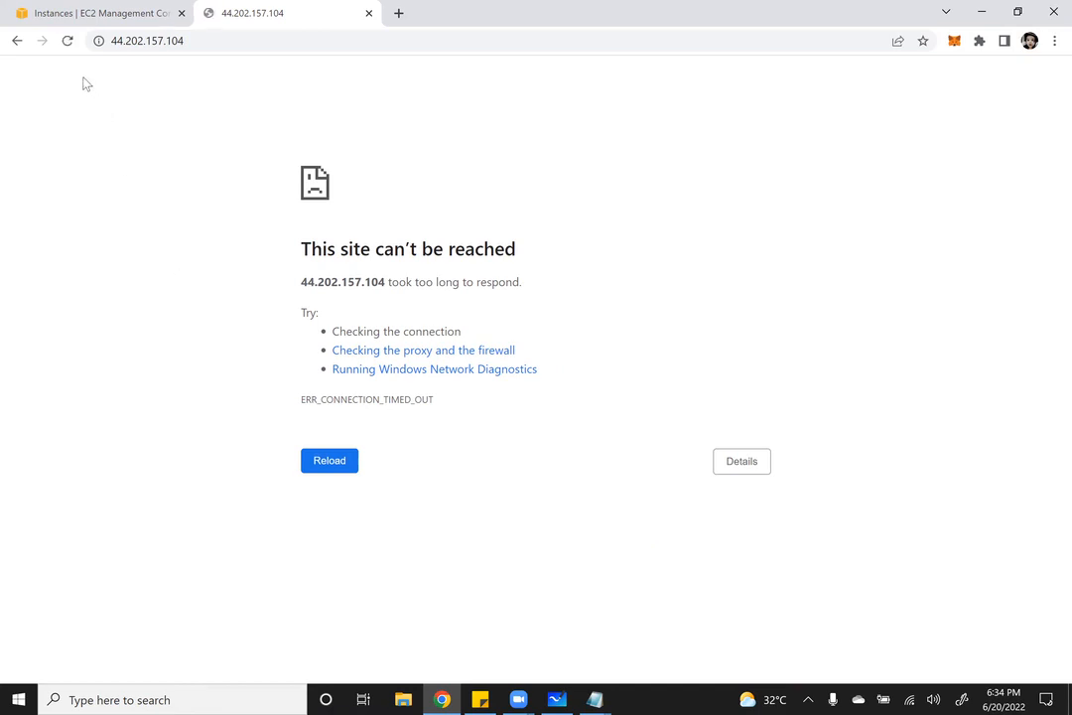
Refresh the instances list to examine the Userdata status check, and reload the page at its public address
{"action": "left_click", "coordinate": [86, 9]}
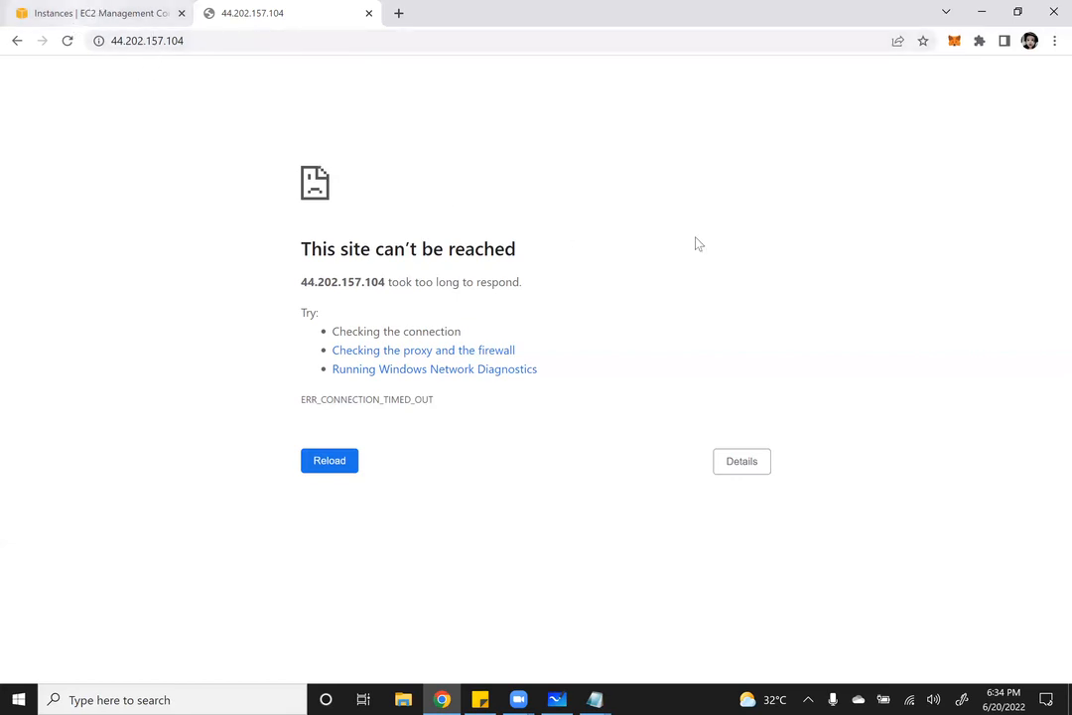
{"action": "left_click", "coordinate": [483, 109]}
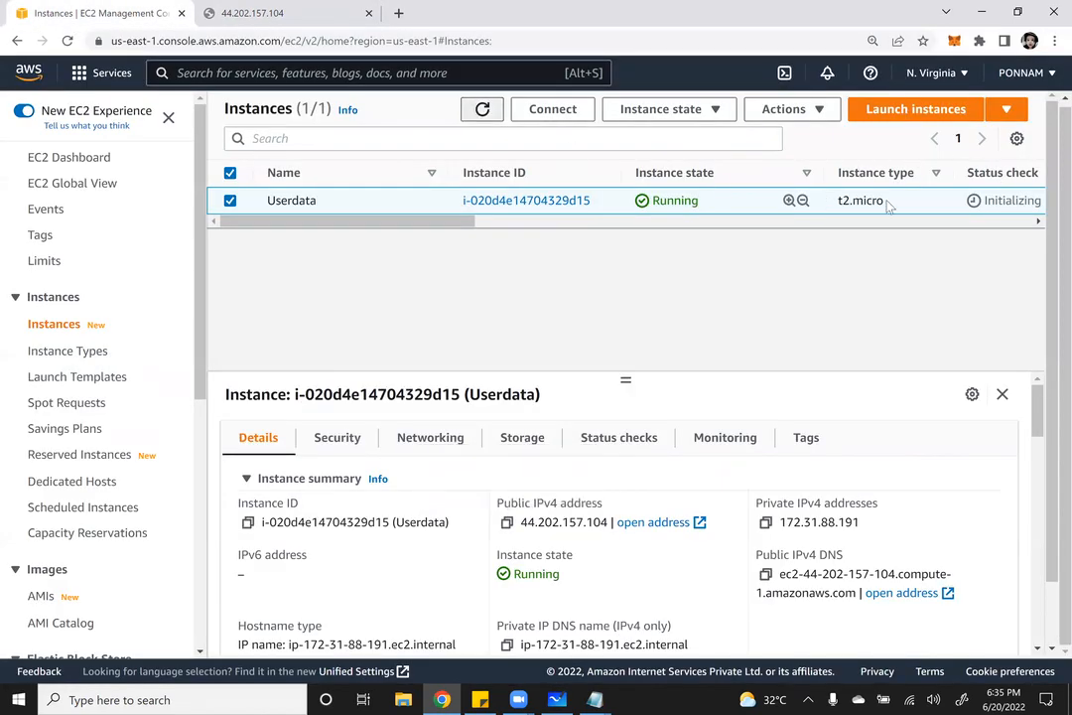
{"action": "left_click_drag", "start_coordinate": [984, 202], "coordinate": [1041, 201]}
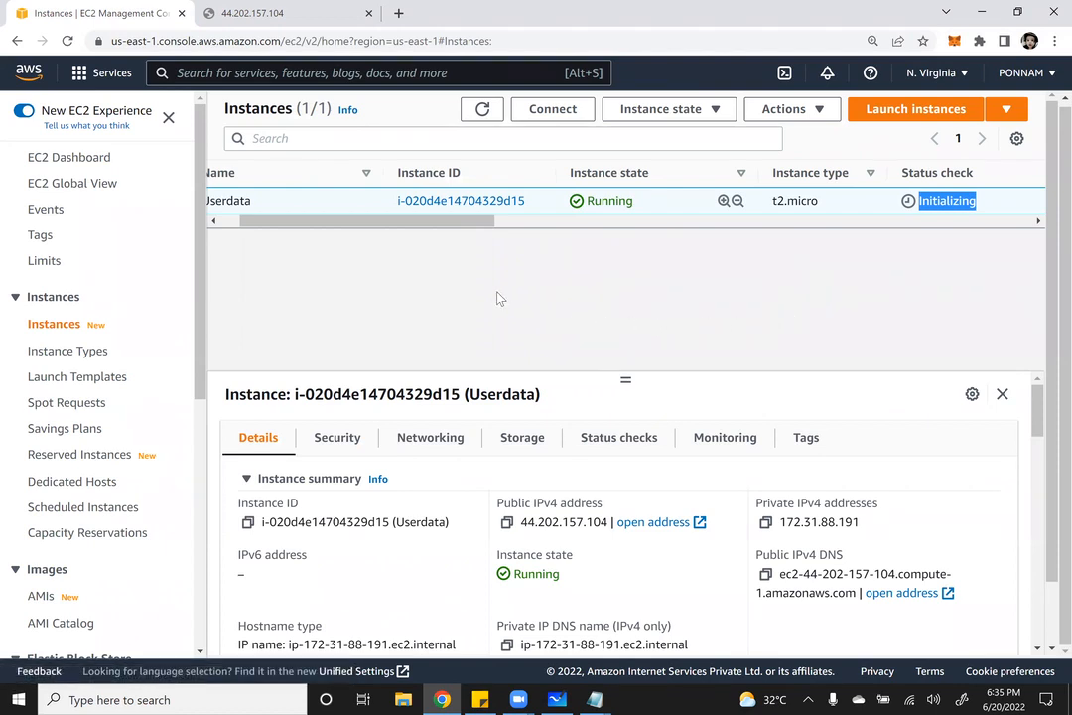
{"action": "left_click", "coordinate": [484, 111]}
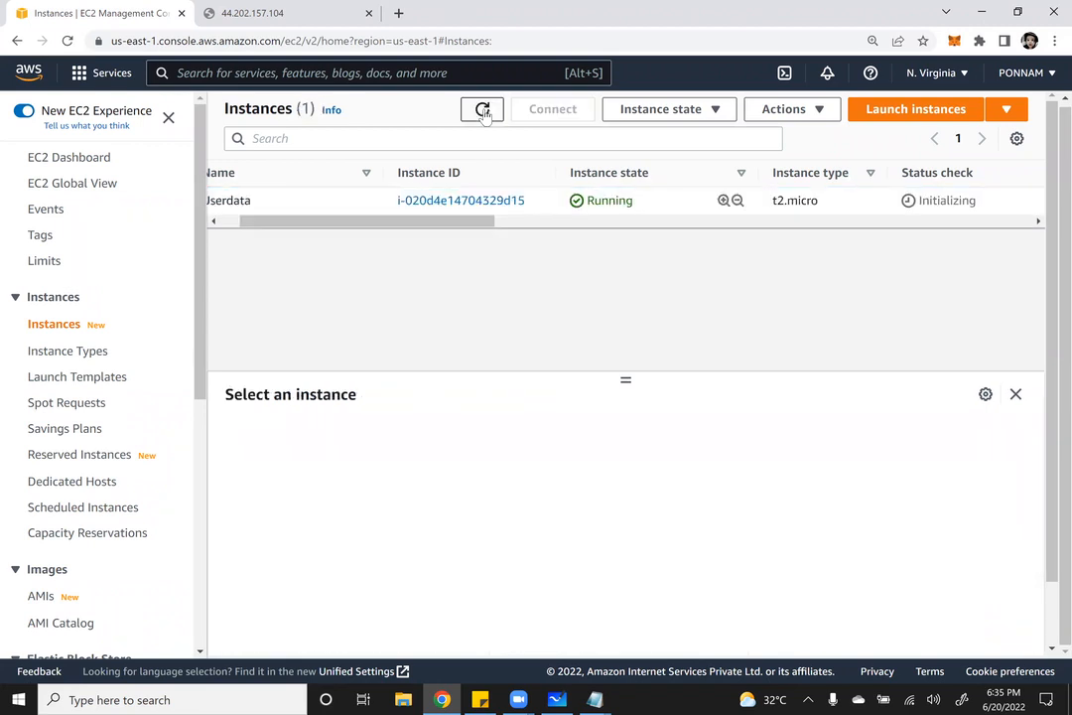
{"action": "left_click", "coordinate": [243, 14]}
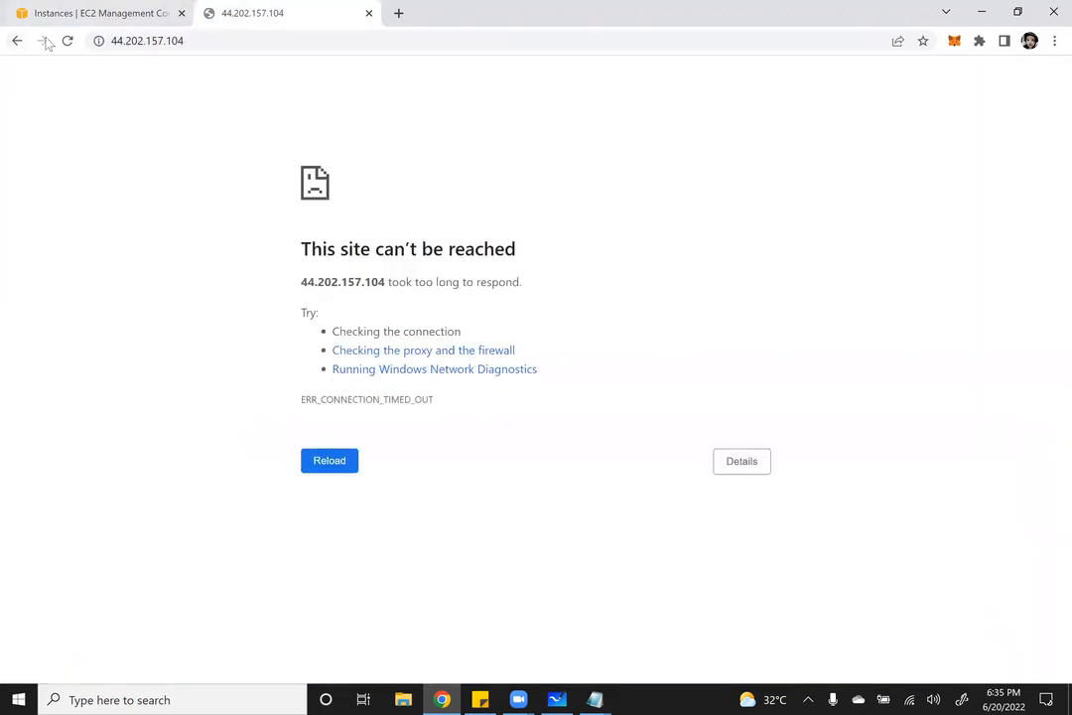
{"action": "left_click", "coordinate": [68, 43]}
{"action": "left_click", "coordinate": [129, 8]}
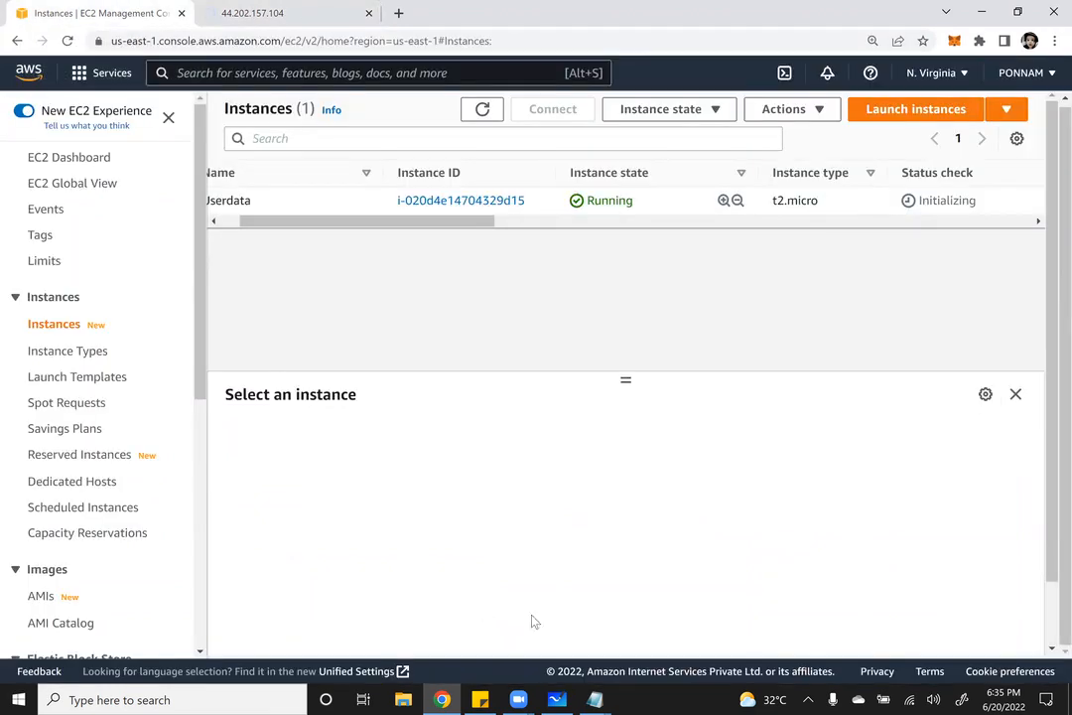
In the Notepad notes, append -y to the sudo yum install httpd line and select the whole userdata script
{"action": "mouse_move", "coordinate": [593, 699]}
{"action": "left_click", "coordinate": [685, 650]}
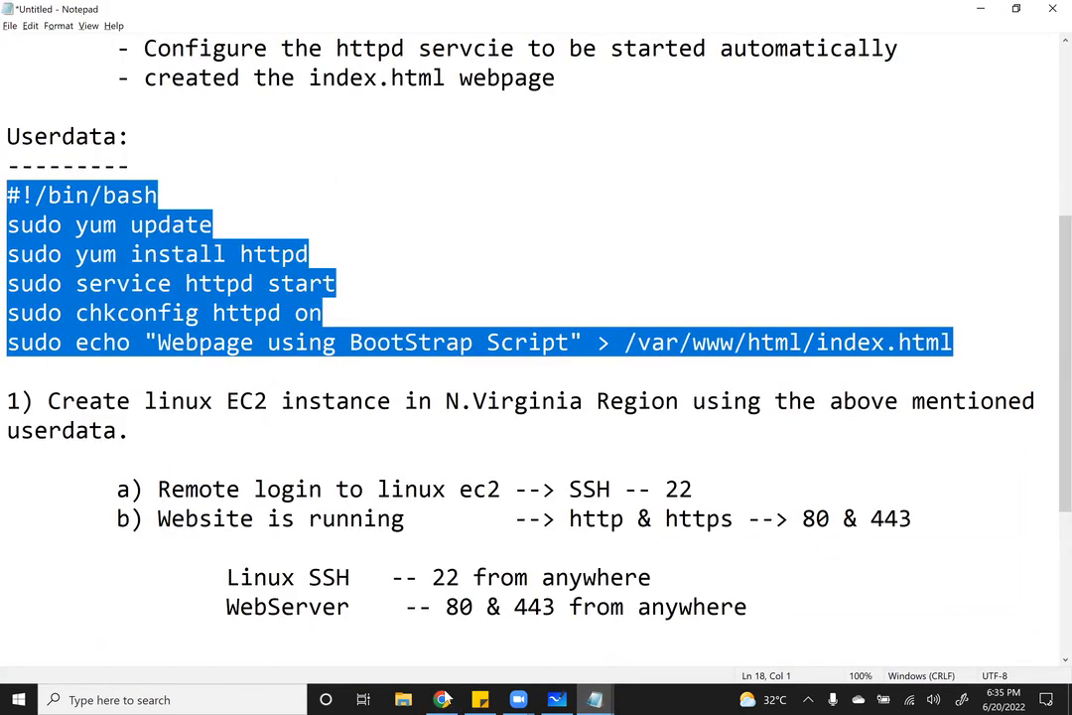
{"action": "left_click", "coordinate": [359, 256]}
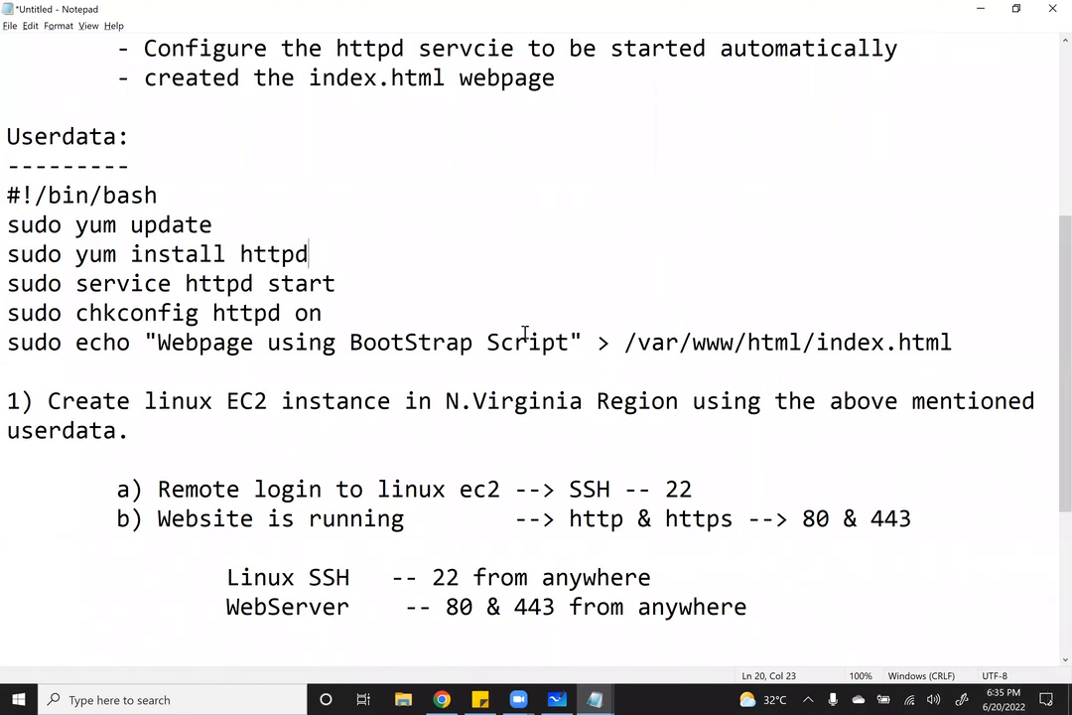
{"action": "type", "text": "-y"}
{"action": "left_click_drag", "start_coordinate": [309, 255], "coordinate": [6, 254]}
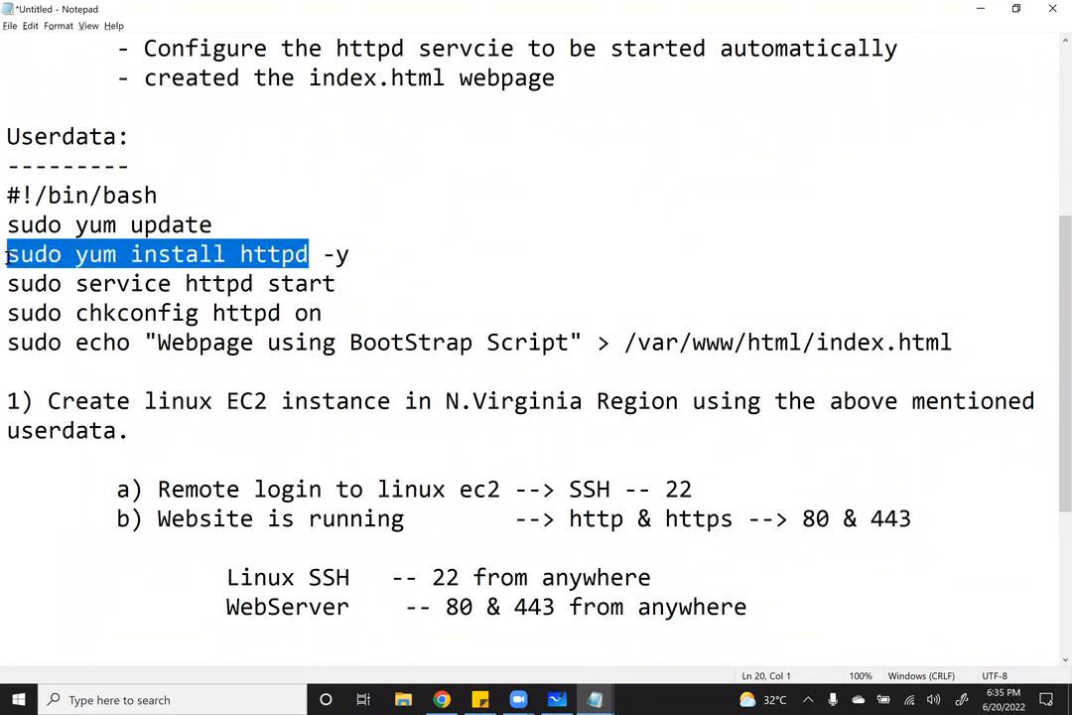
{"action": "left_click", "coordinate": [678, 336]}
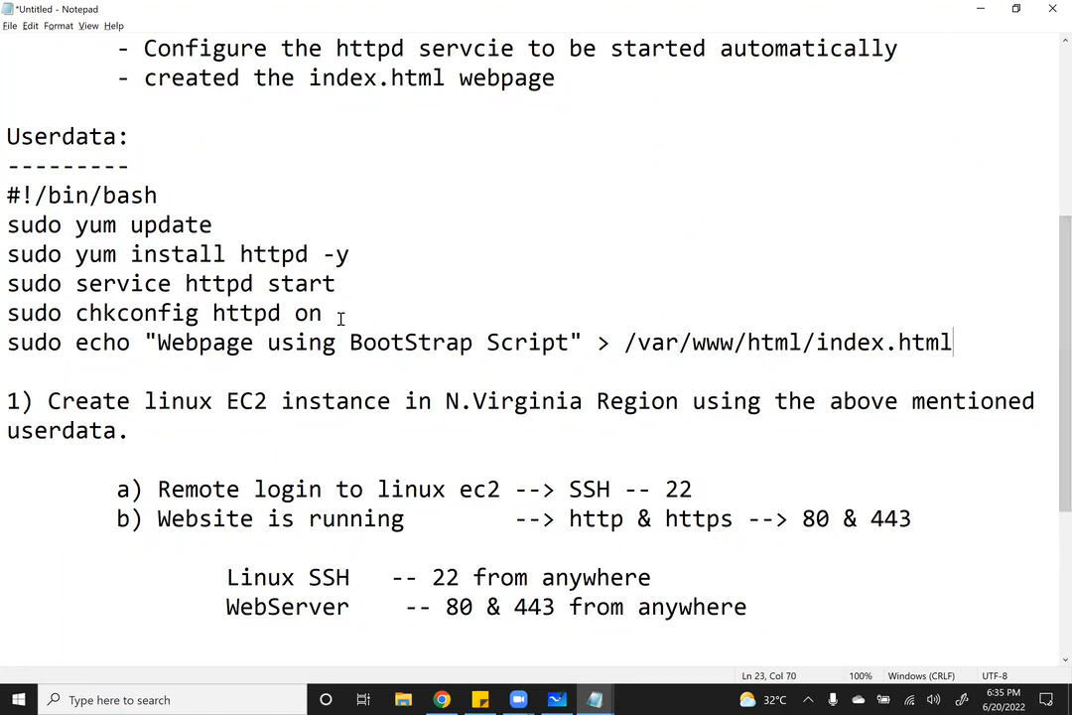
{"action": "left_click_drag", "start_coordinate": [952, 342], "coordinate": [6, 195]}
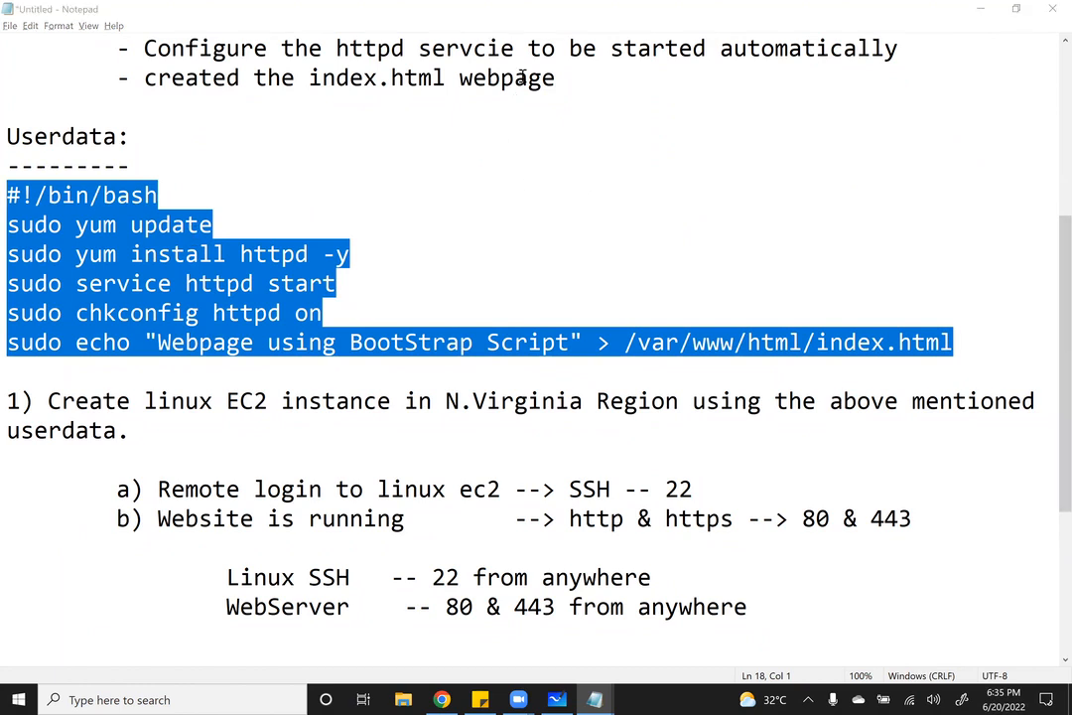
Switch back to the EC2 console in Chrome and terminate the Userdata instance
{"action": "left_click", "coordinate": [442, 699]}
{"action": "left_click_drag", "start_coordinate": [443, 218], "coordinate": [40, 210]}
{"action": "left_click", "coordinate": [230, 200]}
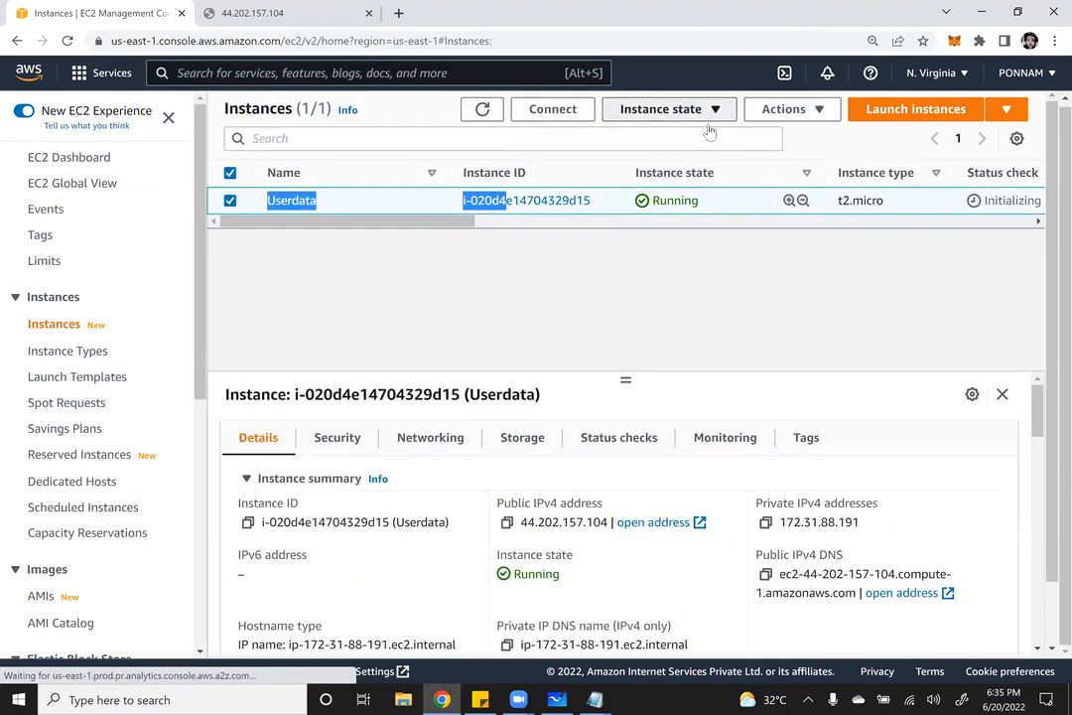
{"action": "left_click", "coordinate": [710, 129]}
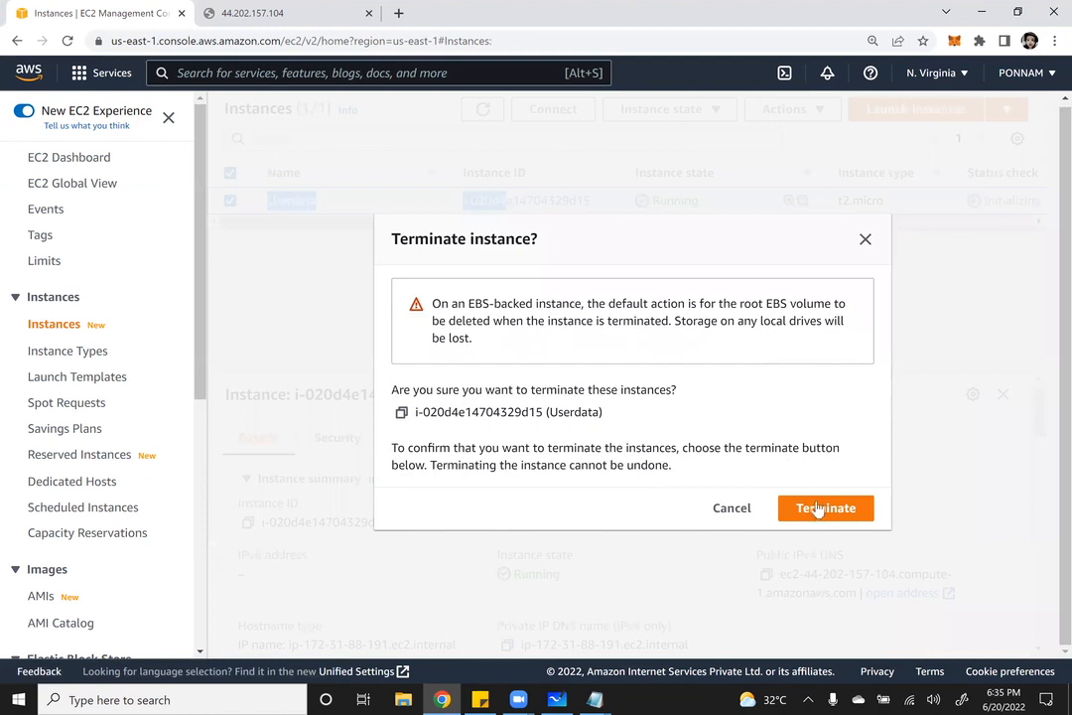
{"action": "left_click", "coordinate": [819, 508]}
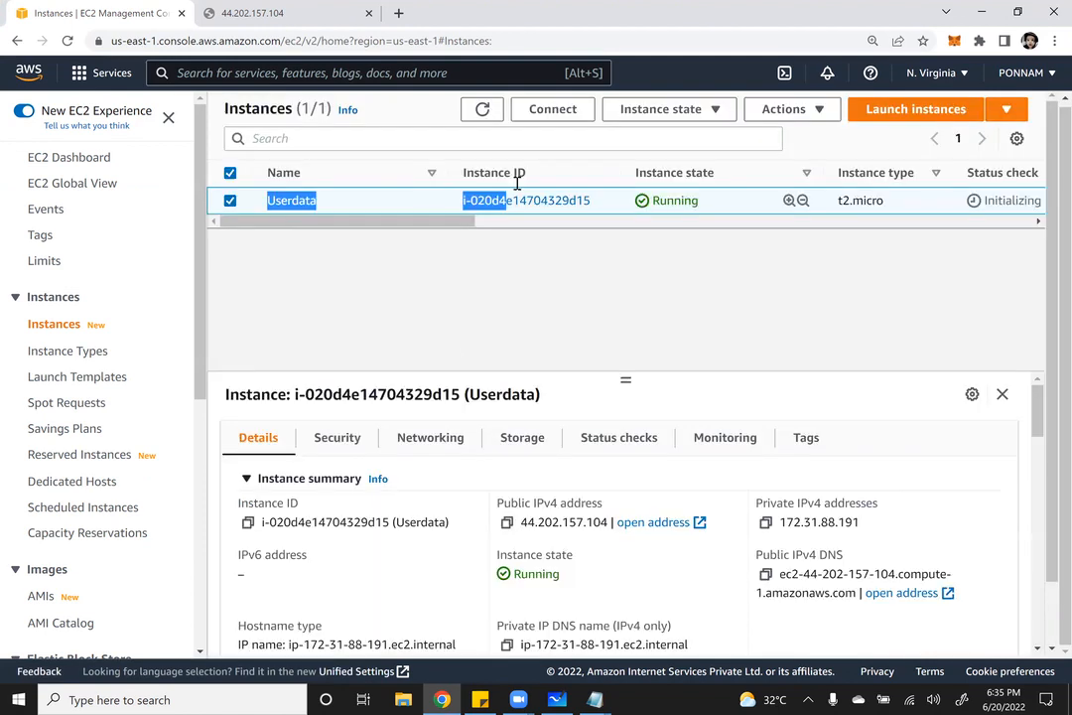
Start launching a new EC2 instance and name it New UserData
{"action": "left_click", "coordinate": [1008, 154]}
{"action": "left_click", "coordinate": [873, 179]}
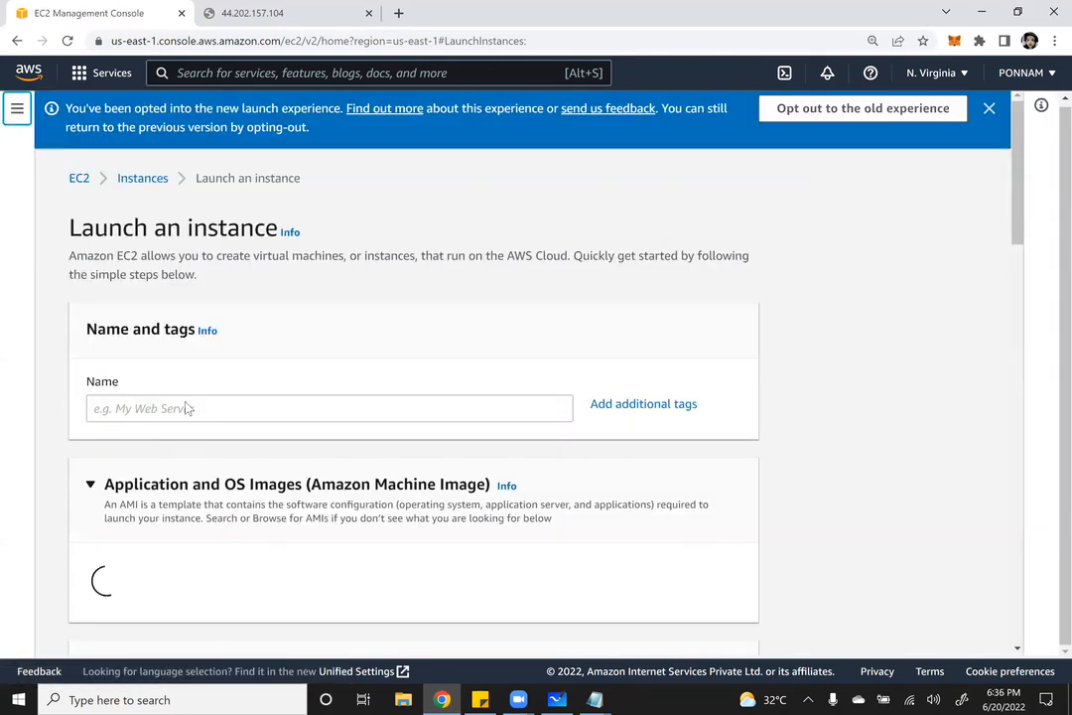
{"action": "left_click", "coordinate": [225, 411]}
{"action": "type", "text": "New UserdData"}
{"action": "scroll", "coordinate": [156, 419], "scroll_direction": "down", "scroll_amount": 1}
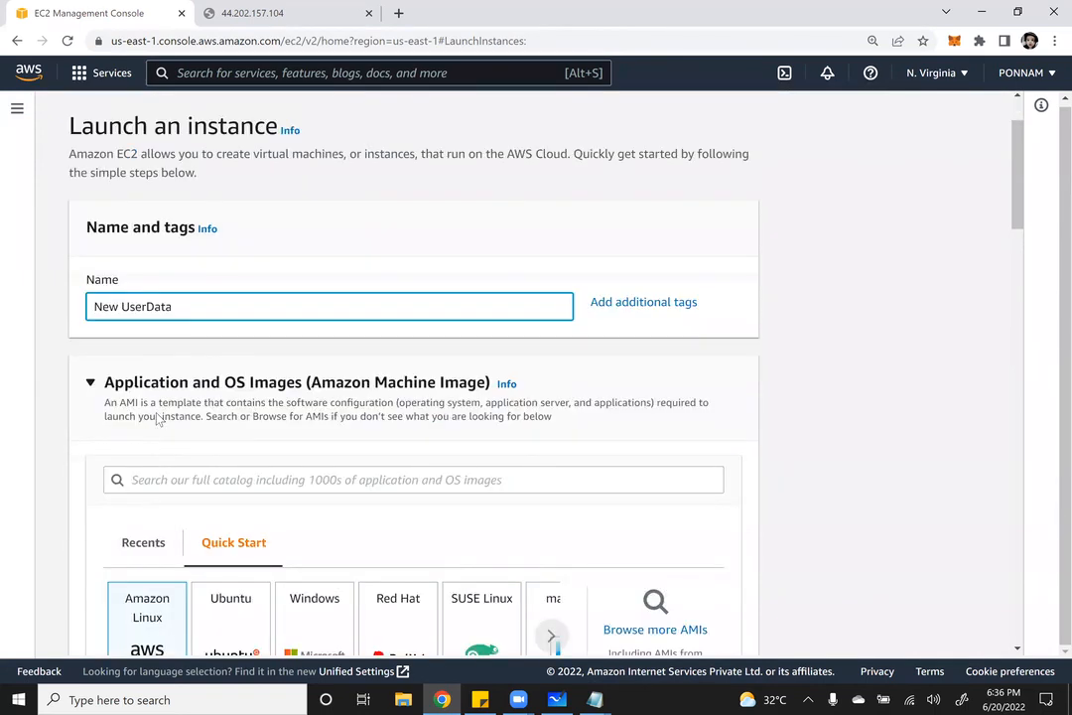
Keep the Amazon Linux 2 AMI and t2.micro type, and choose NVirginia as the key pair
{"action": "scroll", "coordinate": [157, 419], "scroll_direction": "down", "scroll_amount": 3}
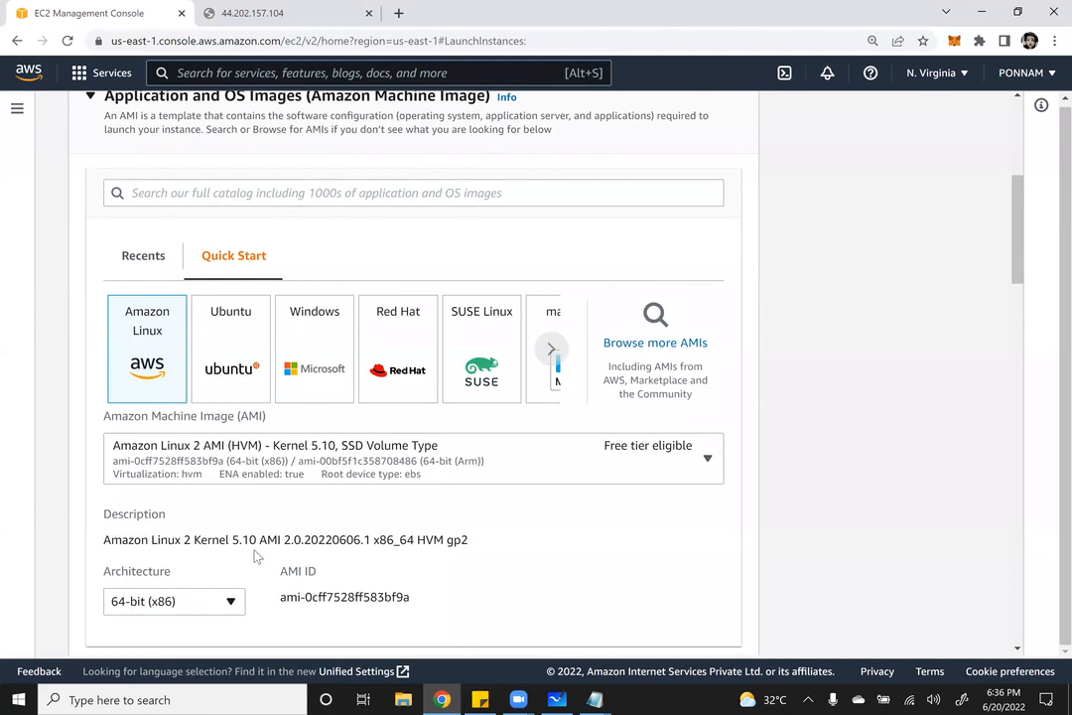
{"action": "scroll", "coordinate": [254, 556], "scroll_direction": "down", "scroll_amount": 1}
{"action": "scroll", "coordinate": [288, 297], "scroll_direction": "down", "scroll_amount": 4}
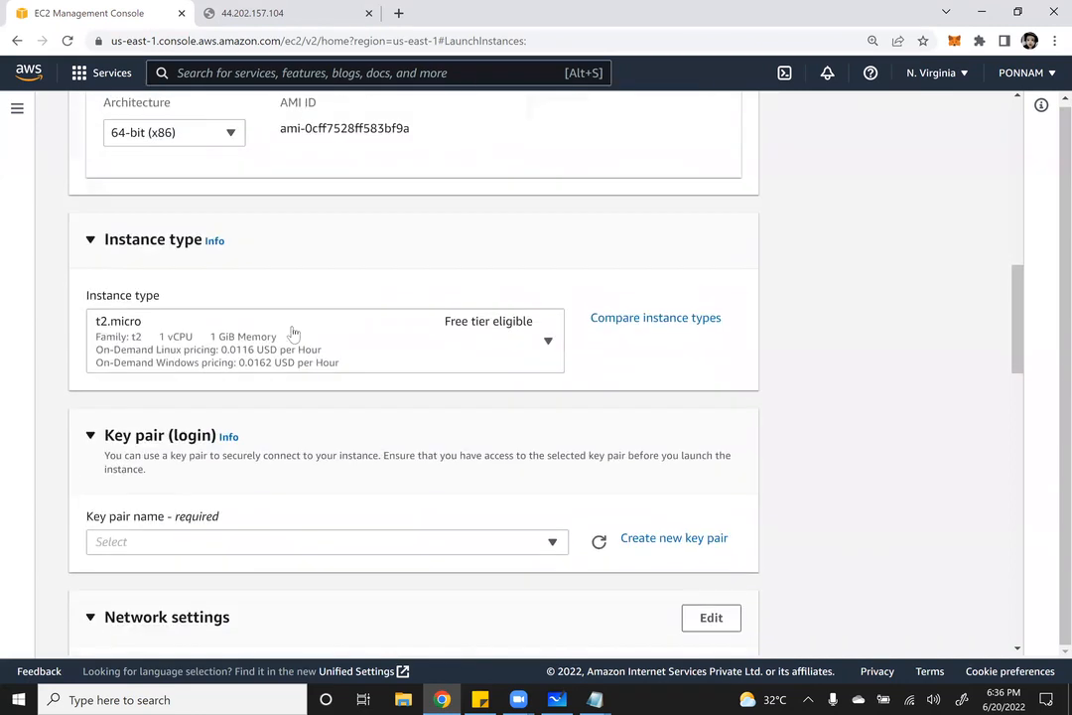
{"action": "scroll", "coordinate": [294, 333], "scroll_direction": "down", "scroll_amount": 3}
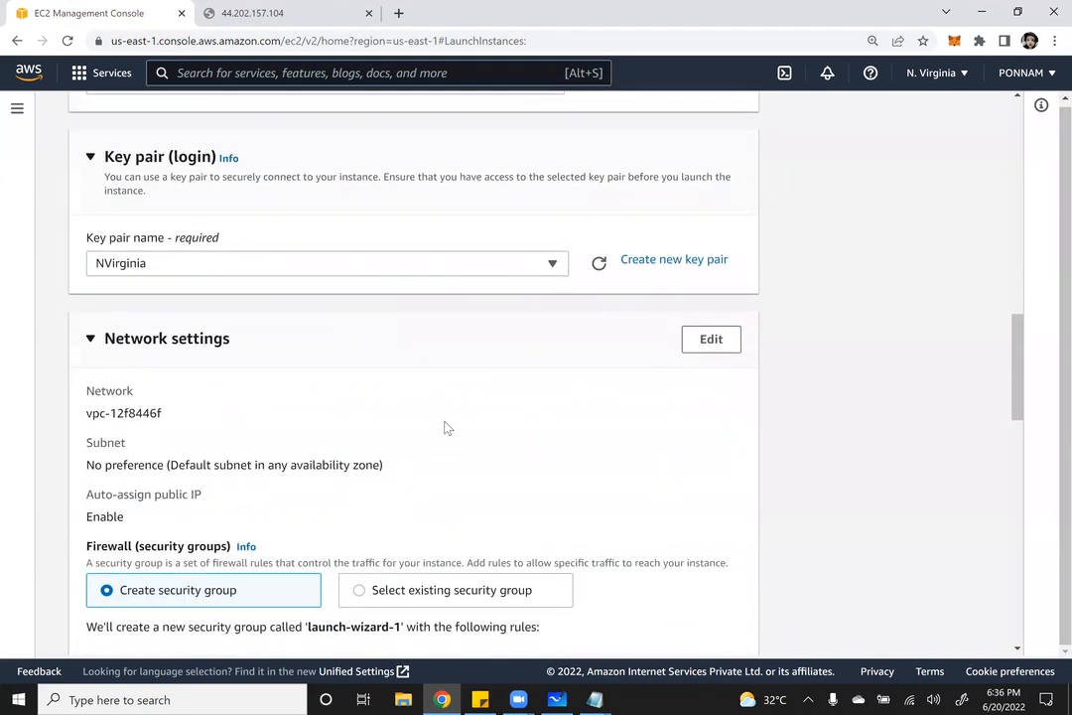
Assign two existing security groups to the instance, WebServer and one more
{"action": "left_click", "coordinate": [452, 590]}
{"action": "scroll", "coordinate": [285, 462], "scroll_direction": "down", "scroll_amount": 2}
{"action": "scroll", "coordinate": [227, 188], "scroll_direction": "down", "scroll_amount": 3}
{"action": "left_click", "coordinate": [127, 189]}
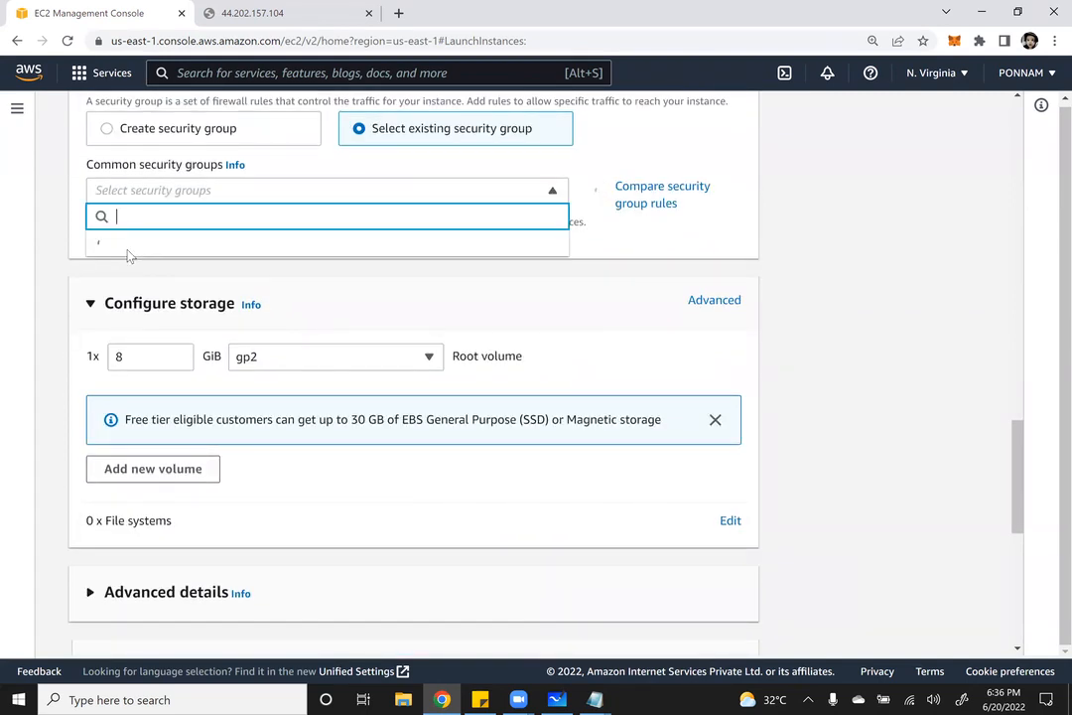
{"action": "left_click", "coordinate": [127, 242]}
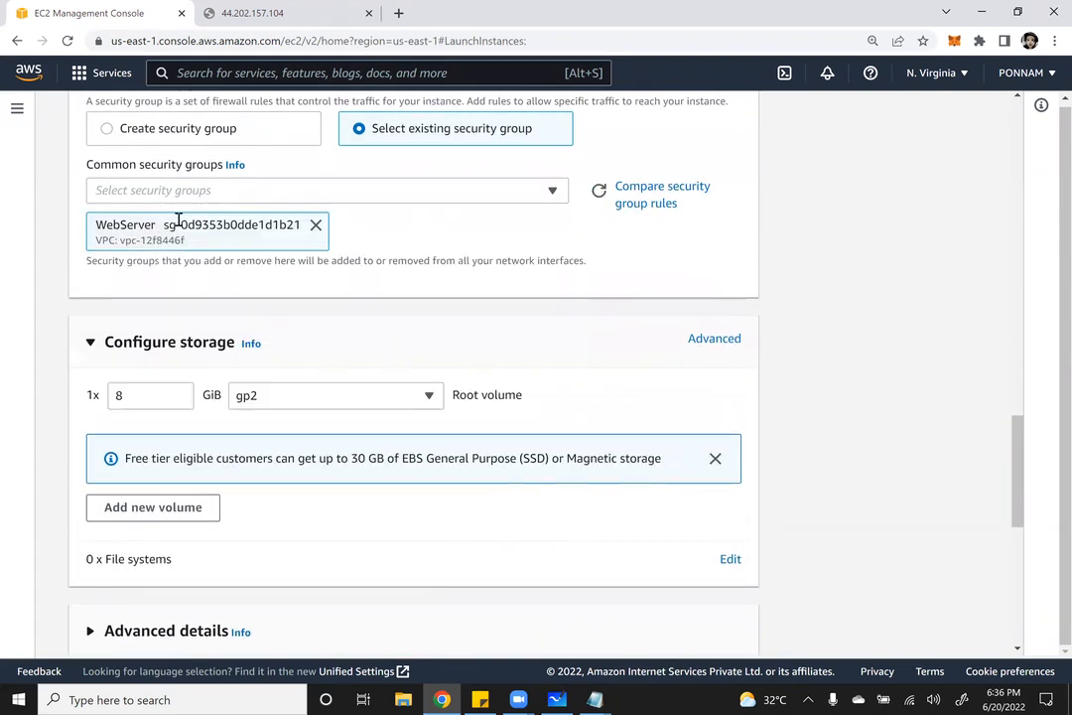
{"action": "left_click", "coordinate": [238, 194]}
{"action": "left_click", "coordinate": [149, 281]}
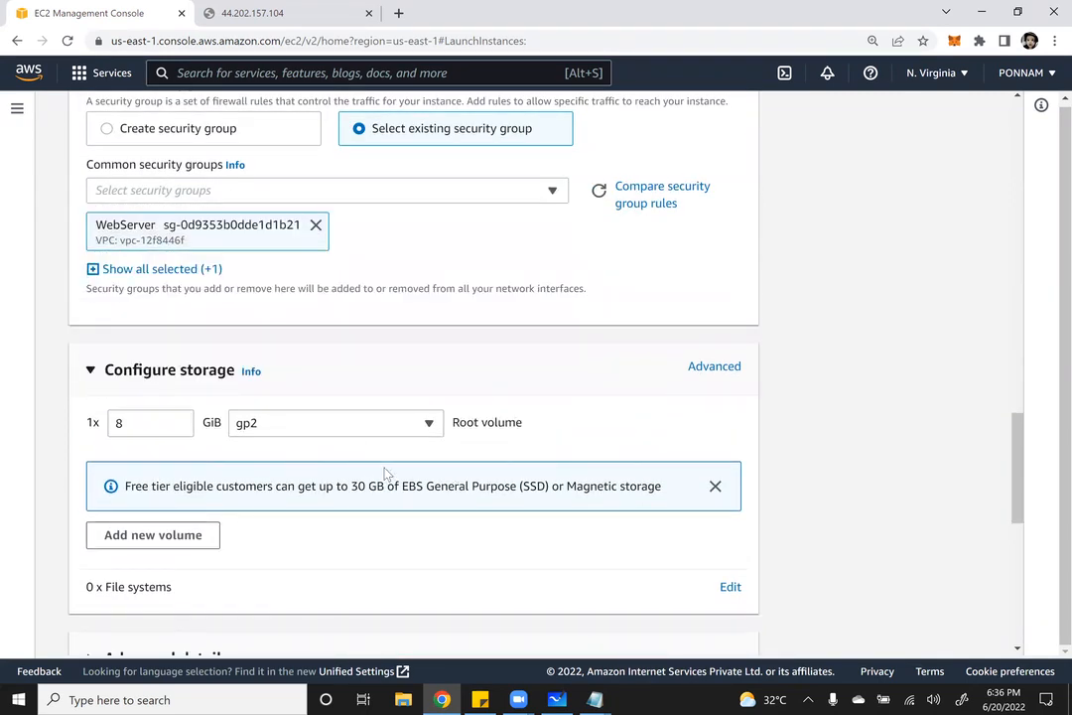
Expand the advanced details and paste the corrected bootstrap script from the Notepad notes into User data
{"action": "scroll", "coordinate": [387, 474], "scroll_direction": "down", "scroll_amount": 4}
{"action": "left_click", "coordinate": [191, 295]}
{"action": "scroll", "coordinate": [306, 375], "scroll_direction": "down", "scroll_amount": 1}
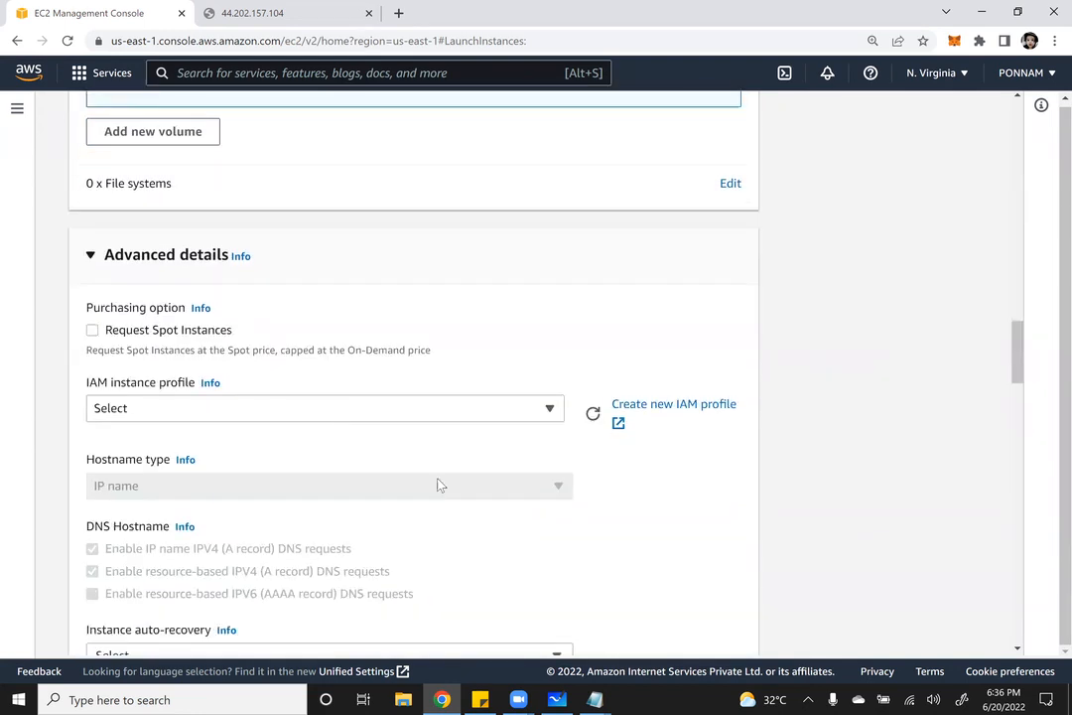
{"action": "scroll", "coordinate": [441, 484], "scroll_direction": "down", "scroll_amount": 14}
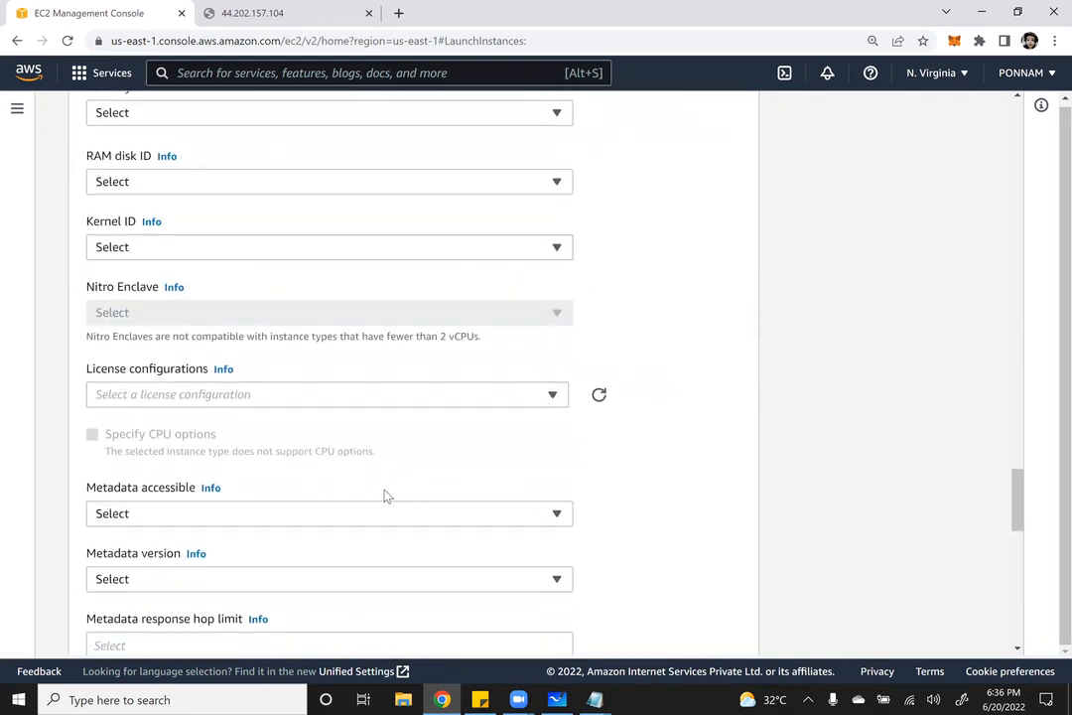
{"action": "scroll", "coordinate": [387, 496], "scroll_direction": "down", "scroll_amount": 5}
{"action": "left_click", "coordinate": [595, 699]}
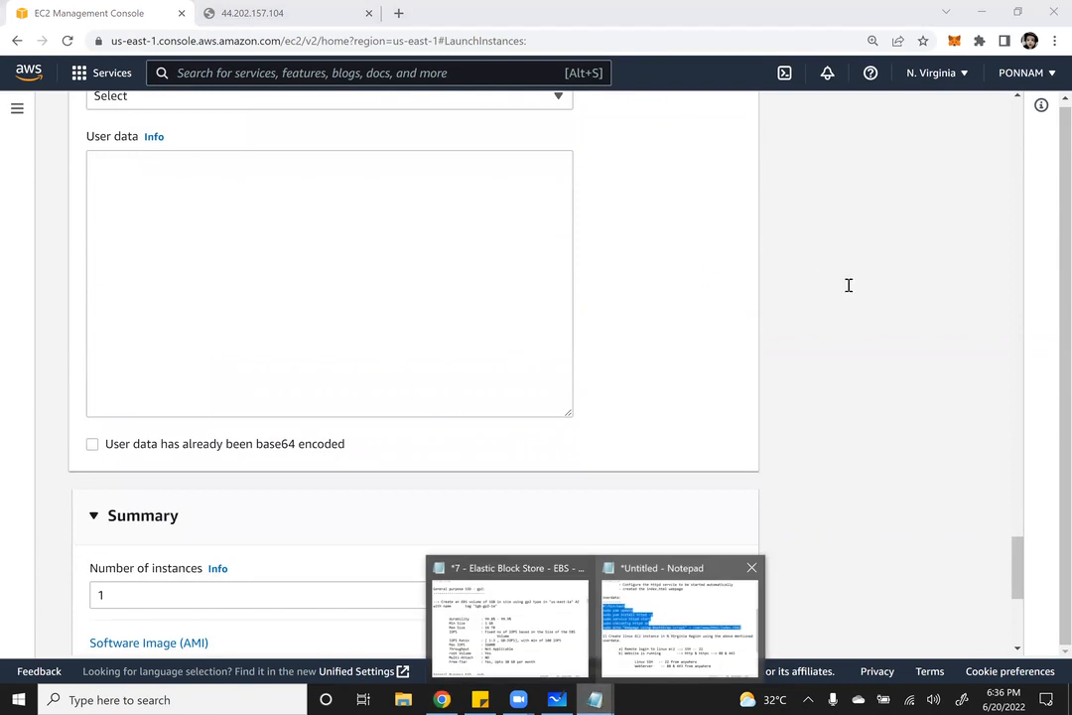
{"action": "left_click", "coordinate": [679, 616]}
{"action": "left_click", "coordinate": [716, 316]}
{"action": "left_click_drag", "start_coordinate": [953, 341], "coordinate": [8, 203]}
{"action": "key", "text": "ctrl+c"}
{"action": "key", "text": "alt+Tab"}
{"action": "left_click", "coordinate": [161, 235]}
{"action": "key", "text": "ctrl+v"}
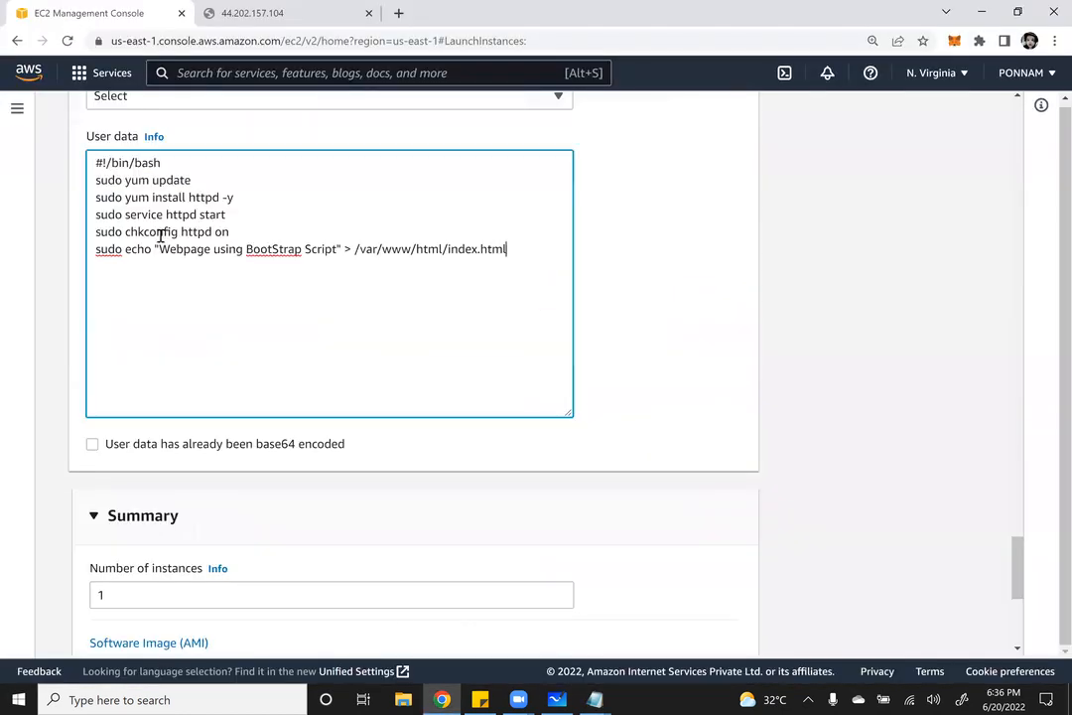
Review the pasted user data script line by line, starting at the #!/bin/bash line
{"action": "left_click", "coordinate": [96, 166]}
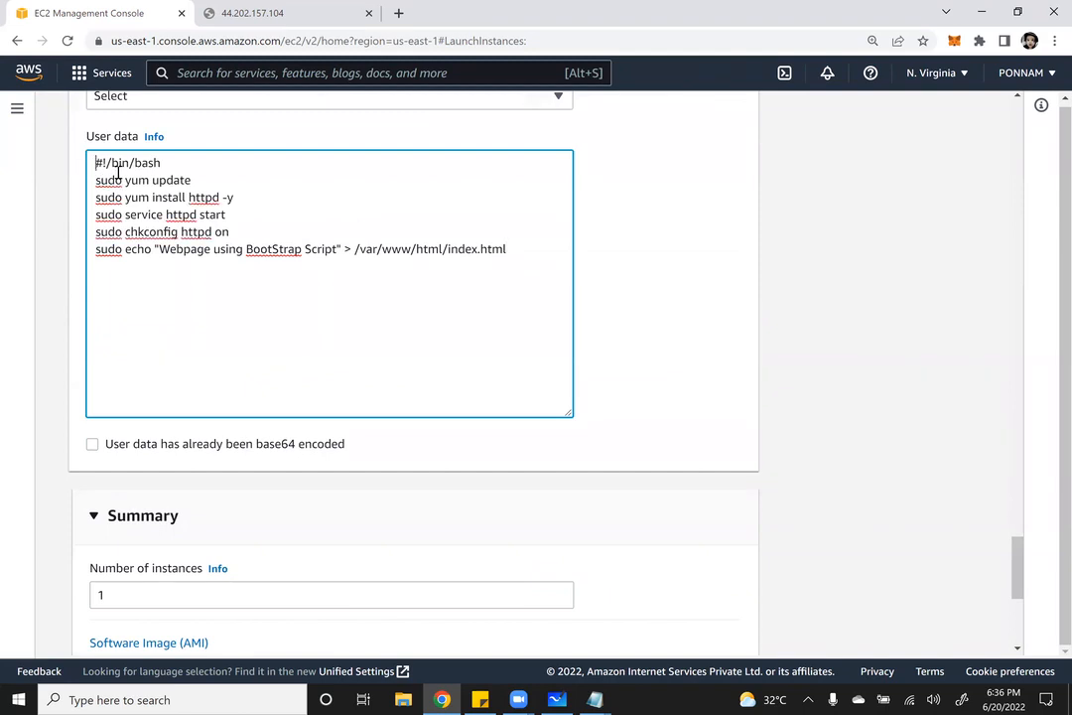
{"action": "key", "text": "End"}
{"action": "key", "text": "Down"}
{"action": "key", "text": "Left"}
{"action": "key", "text": "Right"}
{"action": "key", "text": "Down"}
{"action": "key", "text": "Left"}
{"action": "key", "text": "Right"}
{"action": "key", "text": "Down"}
{"action": "key", "text": "End"}
{"action": "scroll", "coordinate": [457, 409], "scroll_direction": "down", "scroll_amount": 2}
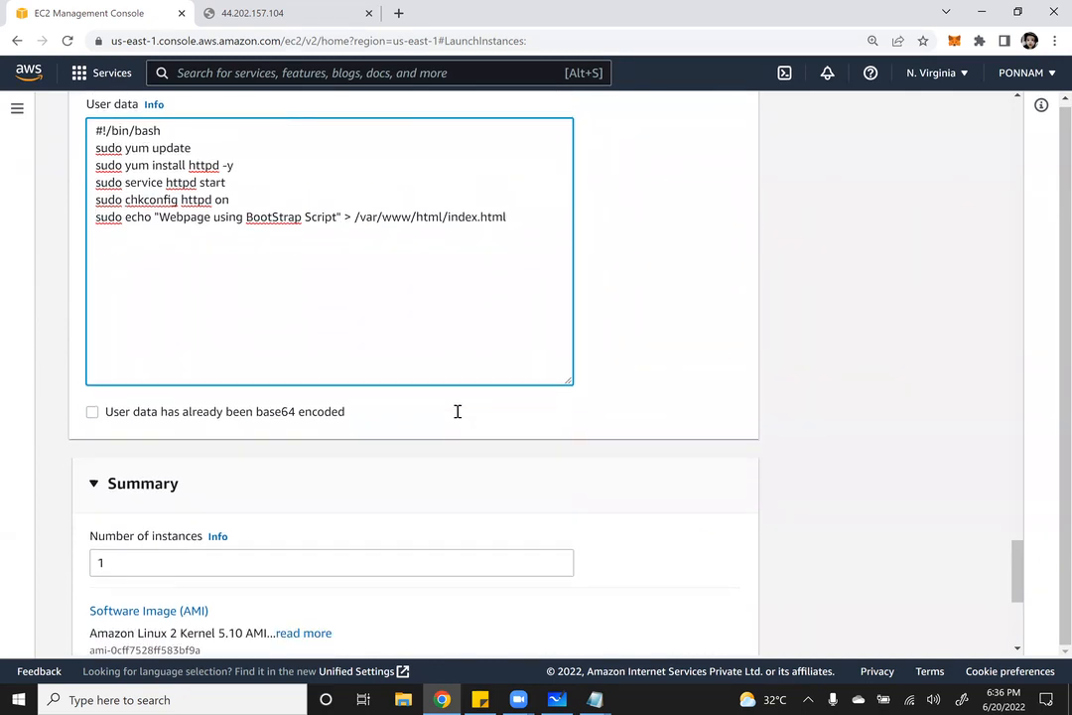
Append -y to the sudo yum update line in the User data script
{"action": "scroll", "coordinate": [117, 246], "scroll_direction": "up", "scroll_amount": 3}
{"action": "left_click", "coordinate": [193, 256]}
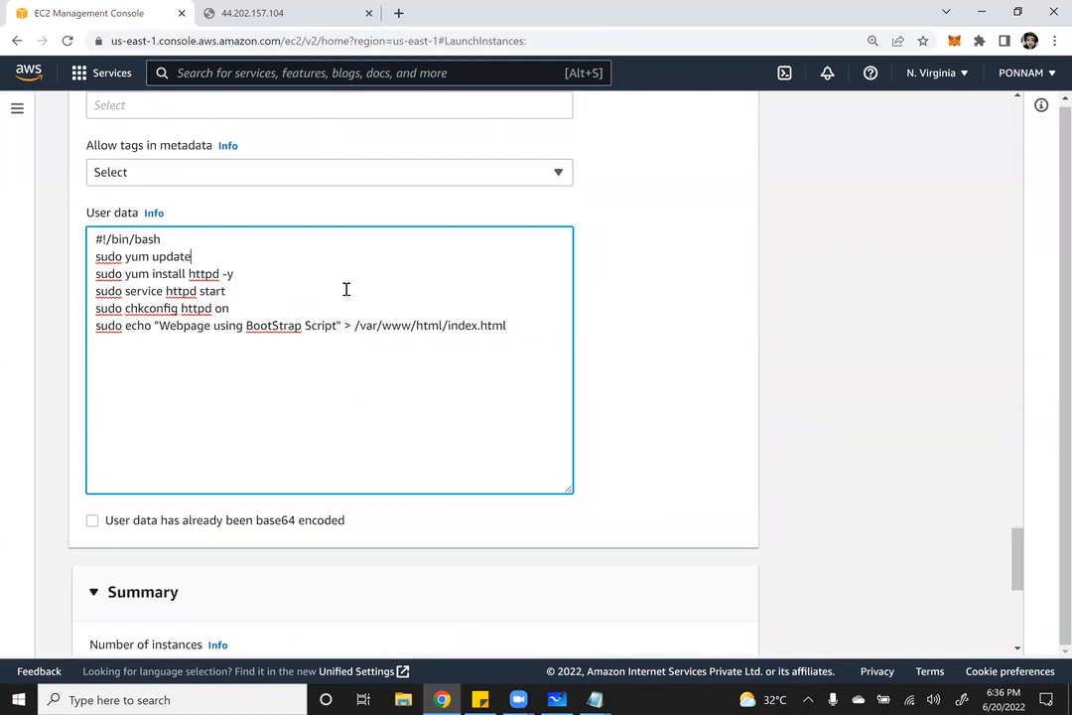
{"action": "type", "text": "-y"}
Switch to the Notepad notes and append -y to the sudo yum update line there too
{"action": "left_click", "coordinate": [594, 699]}
{"action": "left_click", "coordinate": [665, 635]}
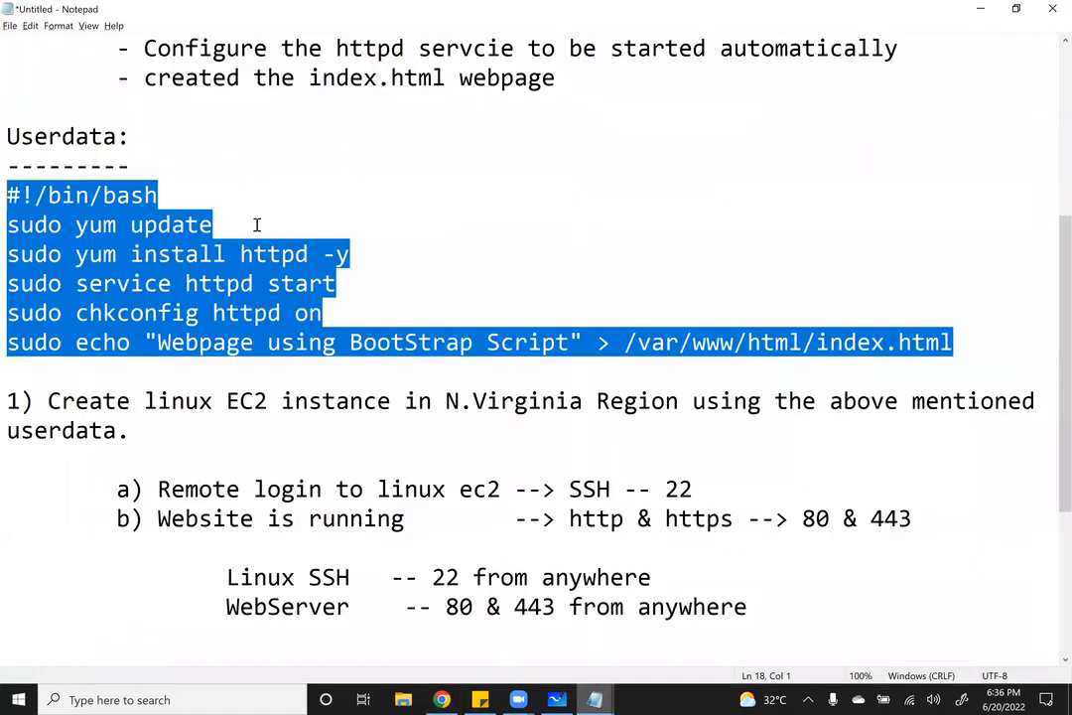
{"action": "left_click", "coordinate": [257, 225]}
{"action": "type", "text": "-y"}
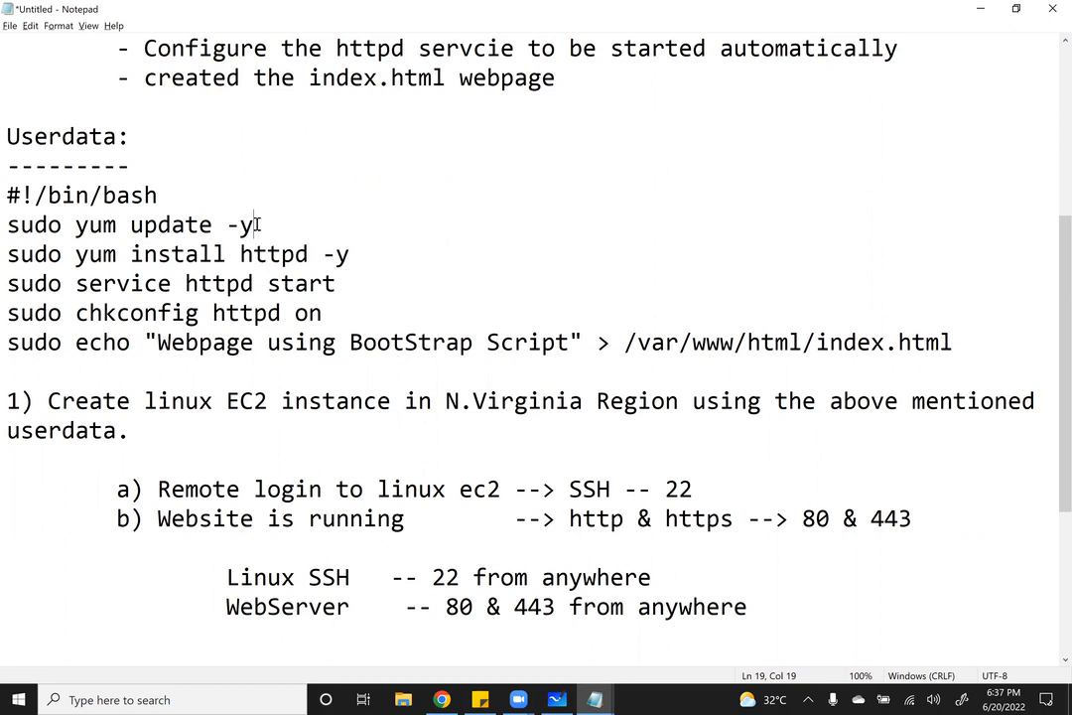
Highlight the -y flag of the update line in the notes, return to the EC2 console and launch the instance
{"action": "left_click", "coordinate": [212, 225], "text": "shift"}
{"action": "left_click", "coordinate": [227, 225], "text": "shift"}
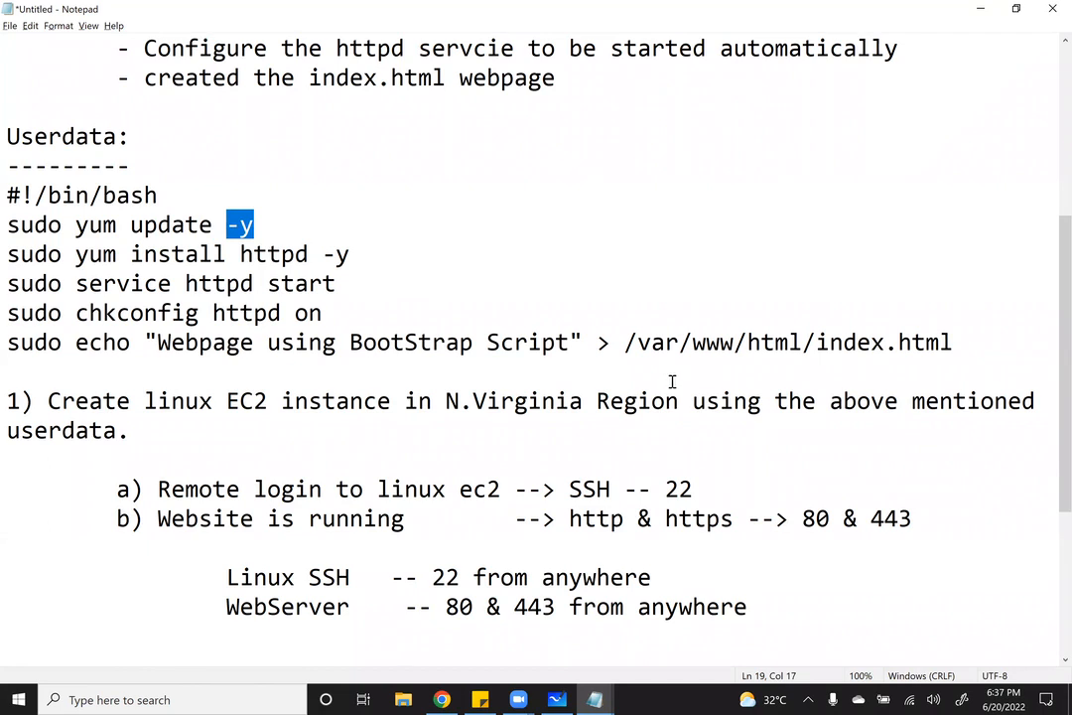
{"action": "key", "text": "alt+Tab"}
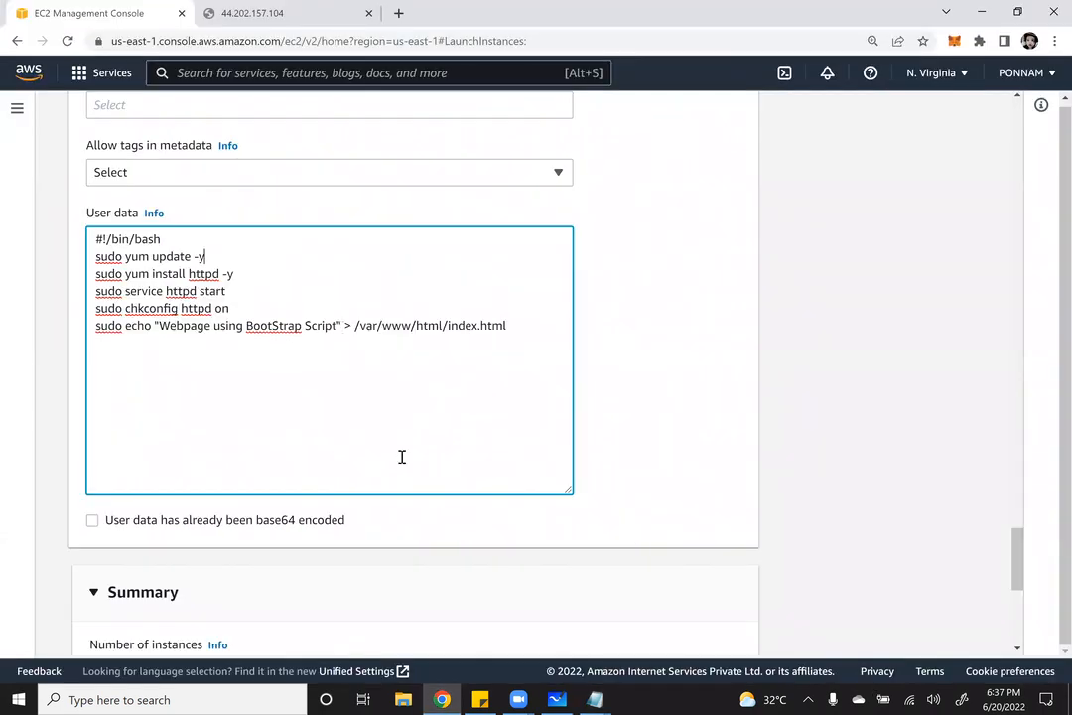
{"action": "scroll", "coordinate": [782, 596], "scroll_direction": "down", "scroll_amount": 5}
{"action": "left_click", "coordinate": [711, 618]}
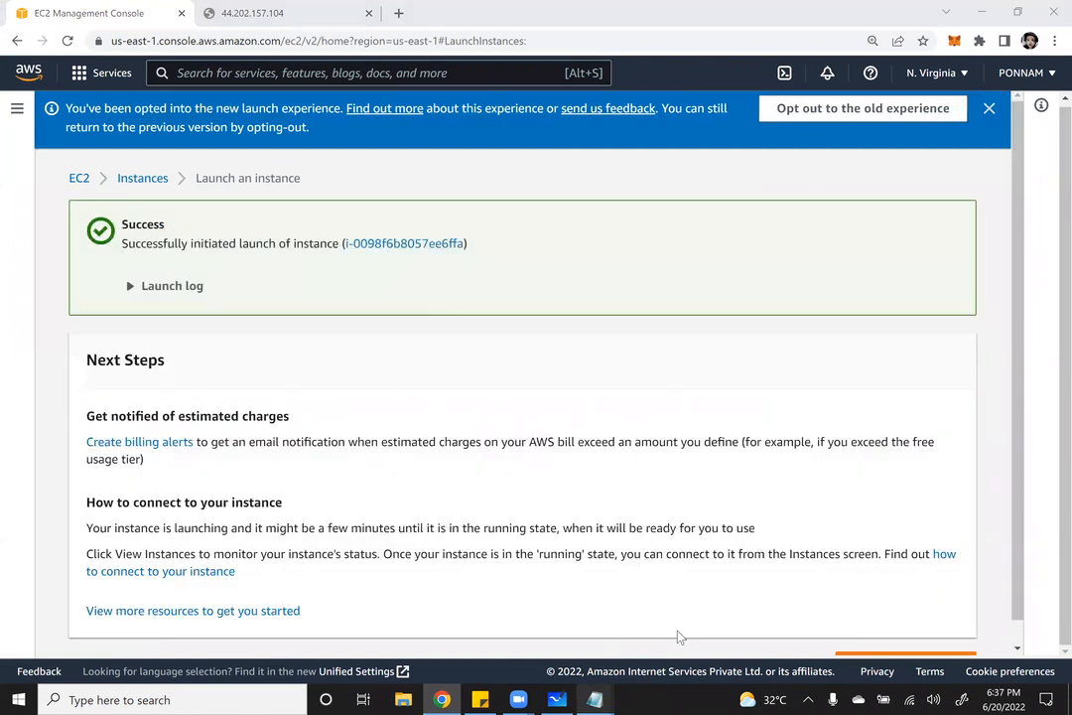
{"action": "left_click", "coordinate": [595, 699]}
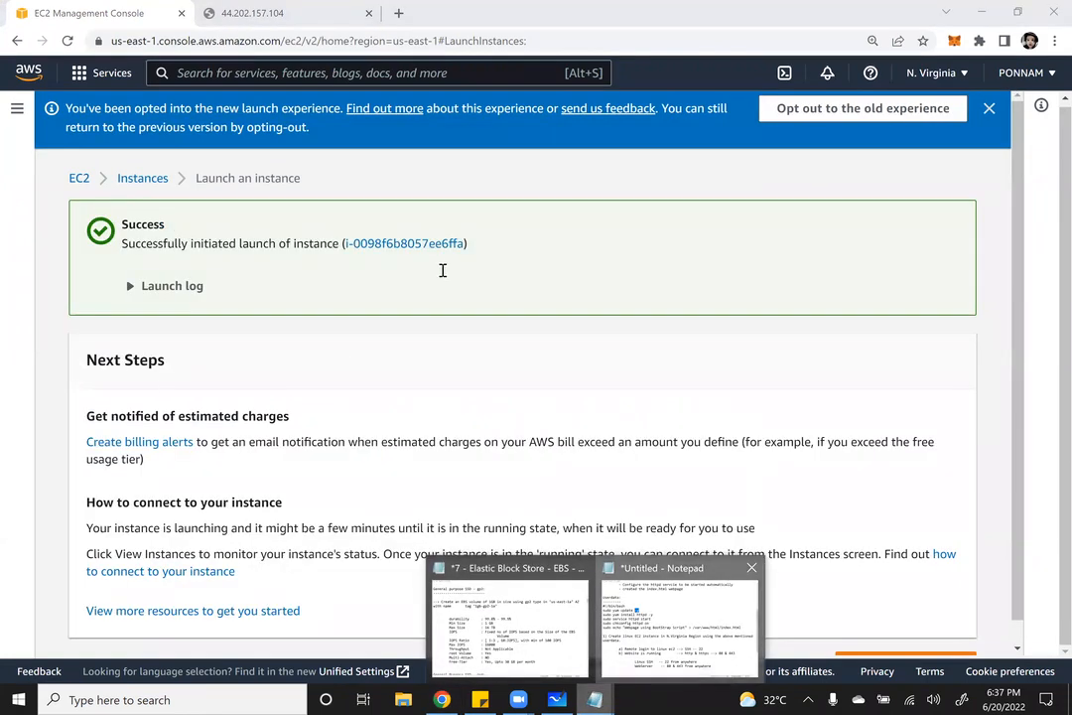
{"action": "left_click", "coordinate": [677, 531]}
{"action": "left_click", "coordinate": [969, 9]}
View all EC2 instances, dismiss the termination notice and refresh the list to check the New UserData instance's status
{"action": "scroll", "coordinate": [768, 290], "scroll_direction": "down", "scroll_amount": 1}
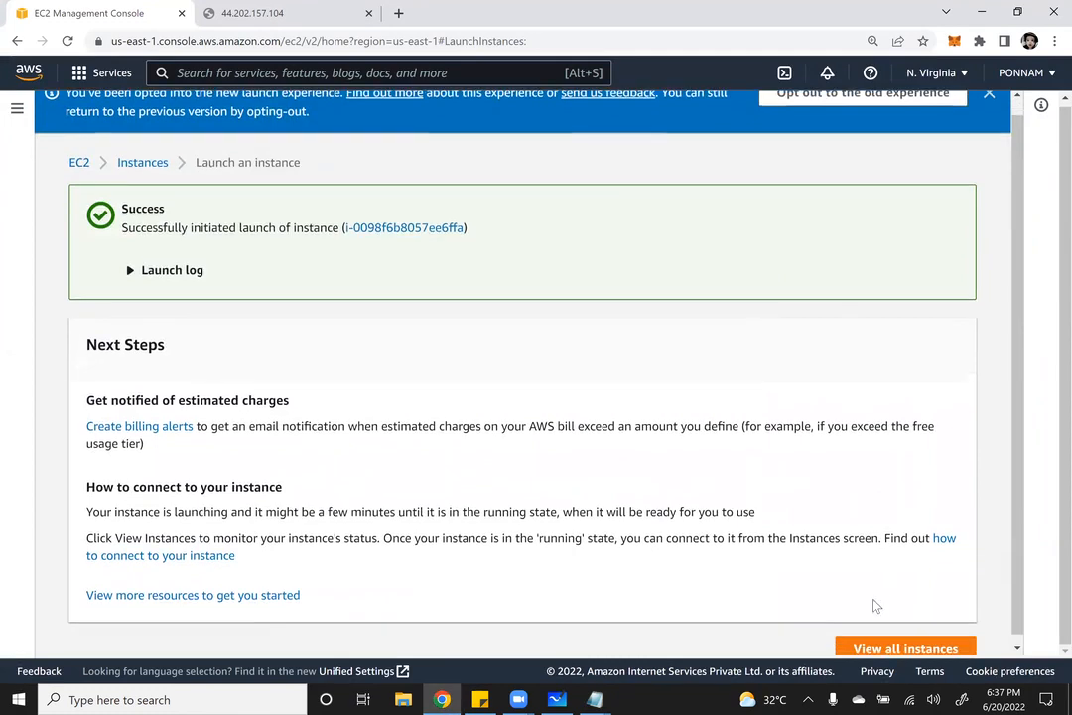
{"action": "left_click", "coordinate": [876, 645]}
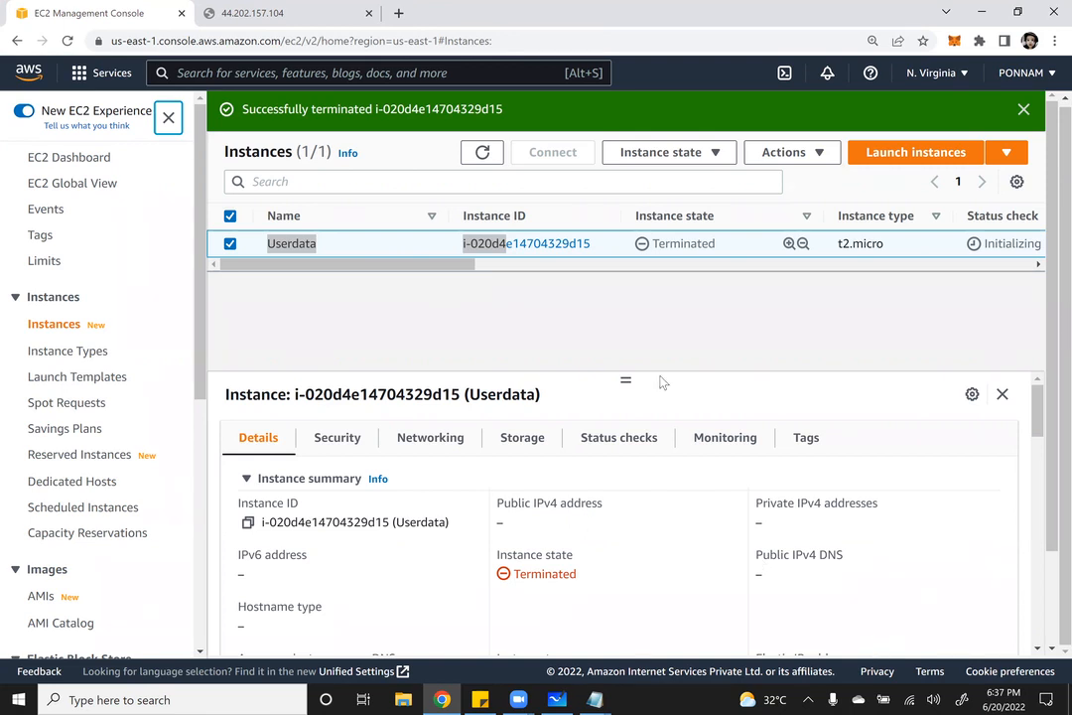
{"action": "left_click", "coordinate": [483, 152]}
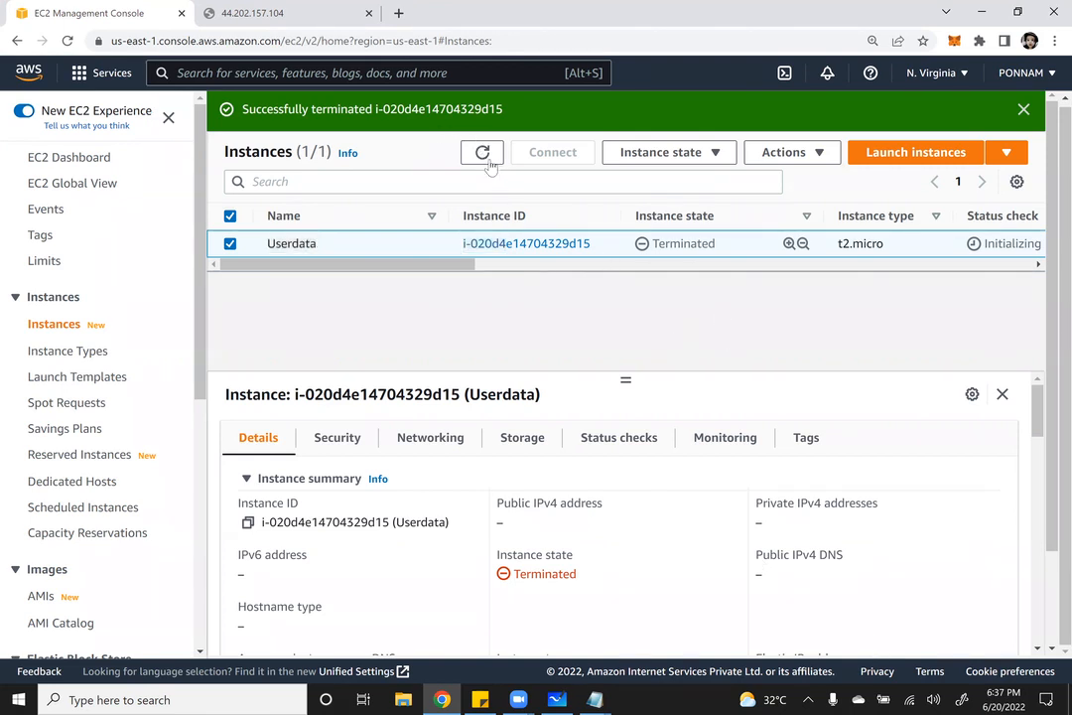
{"action": "left_click", "coordinate": [1024, 109]}
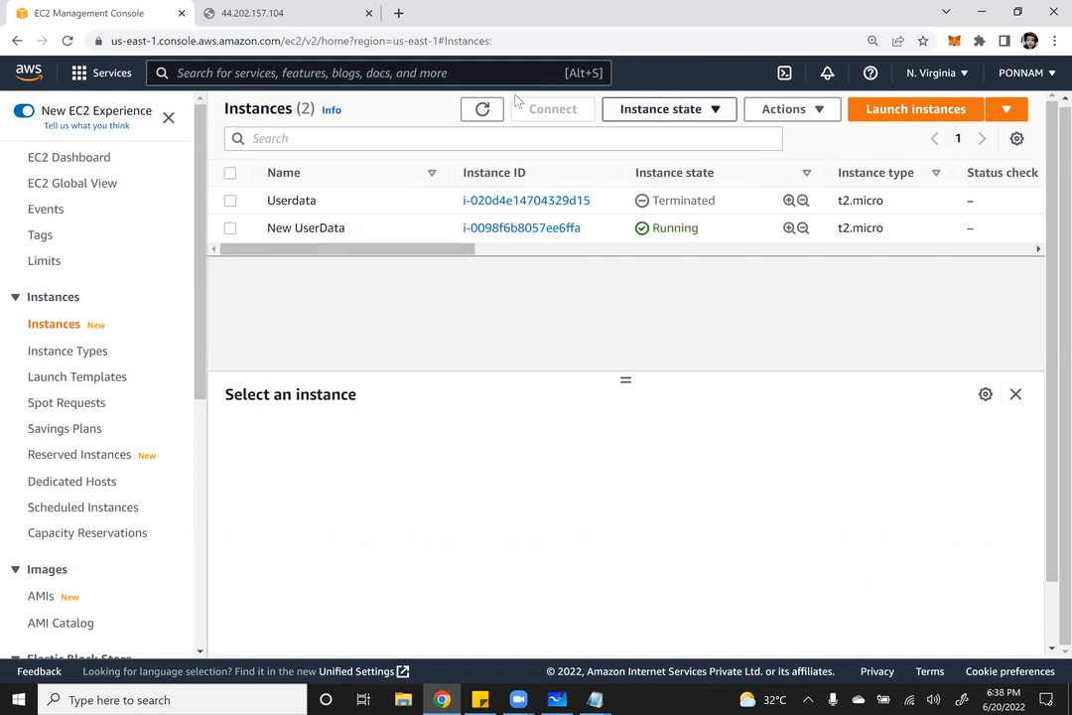
{"action": "left_click", "coordinate": [483, 110]}
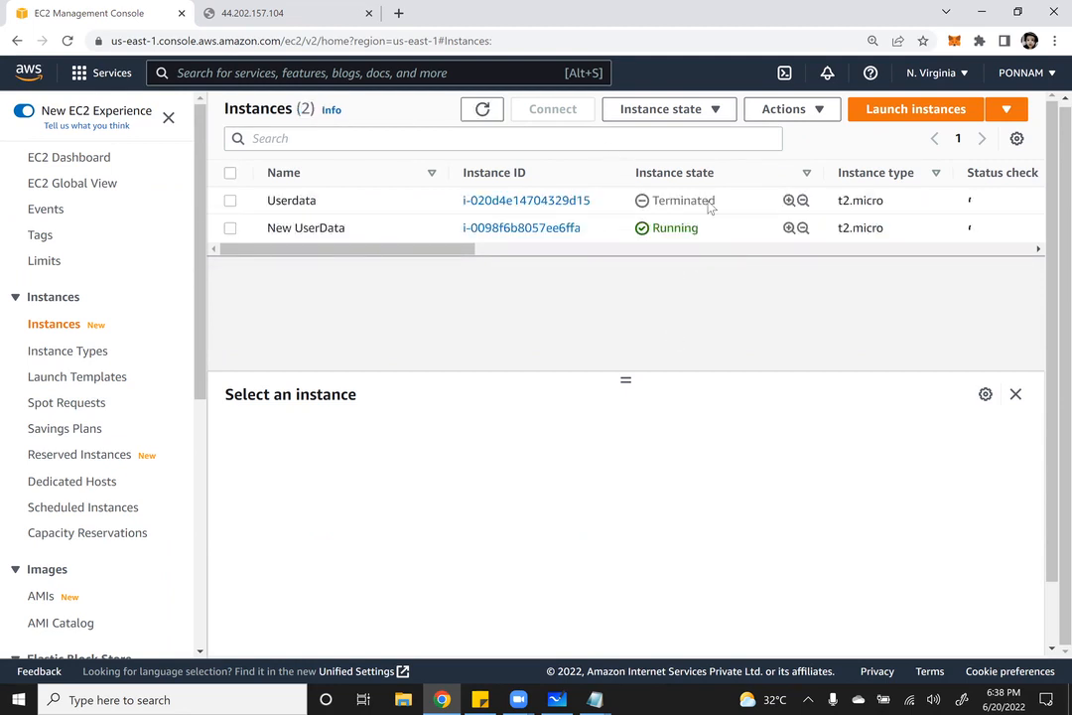
Copy the New UserData instance's public IPv4 address and switch to the browser tab for 44.202.157.104
{"action": "left_click", "coordinate": [355, 227]}
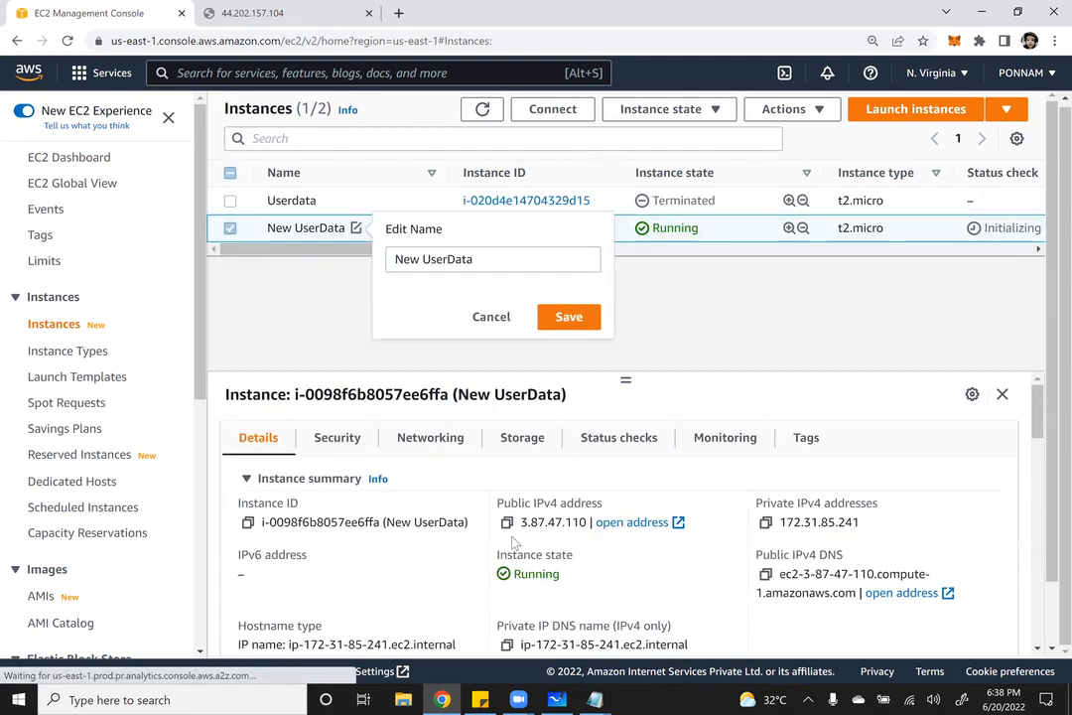
{"action": "left_click", "coordinate": [506, 522]}
{"action": "left_click", "coordinate": [288, 14]}
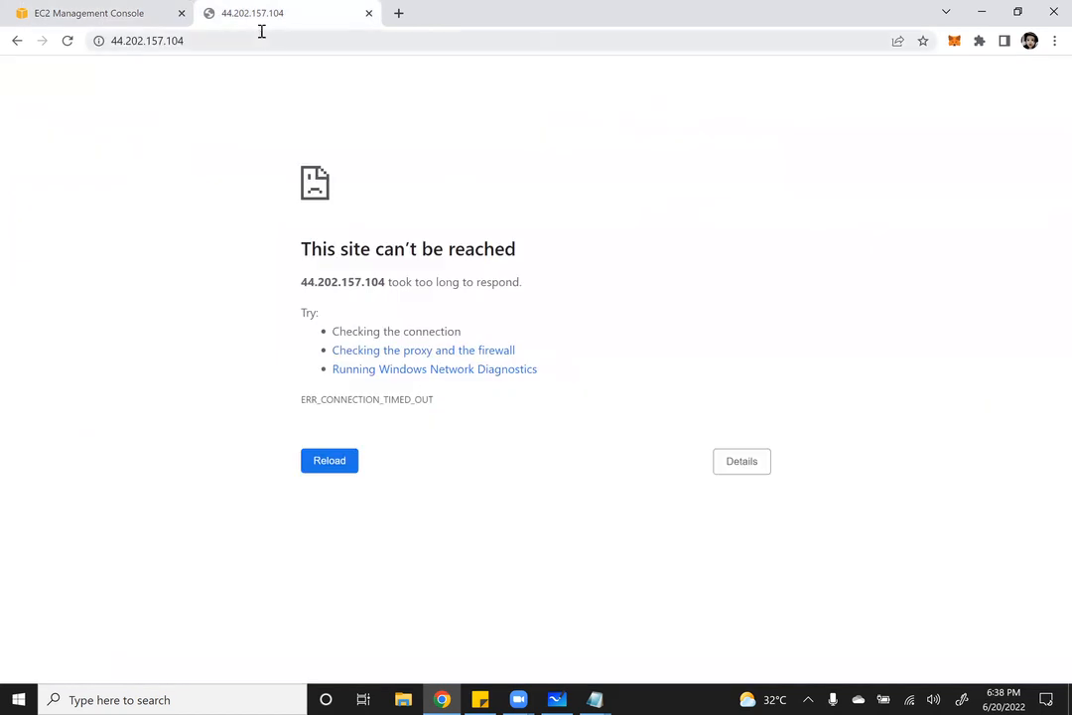
Load the site at 3.87.47.110 in the second browser tab and refresh the EC2 instances list
{"action": "left_click", "coordinate": [270, 37]}
{"action": "key", "text": "ctrl+v"}
{"action": "key", "text": "Return"}
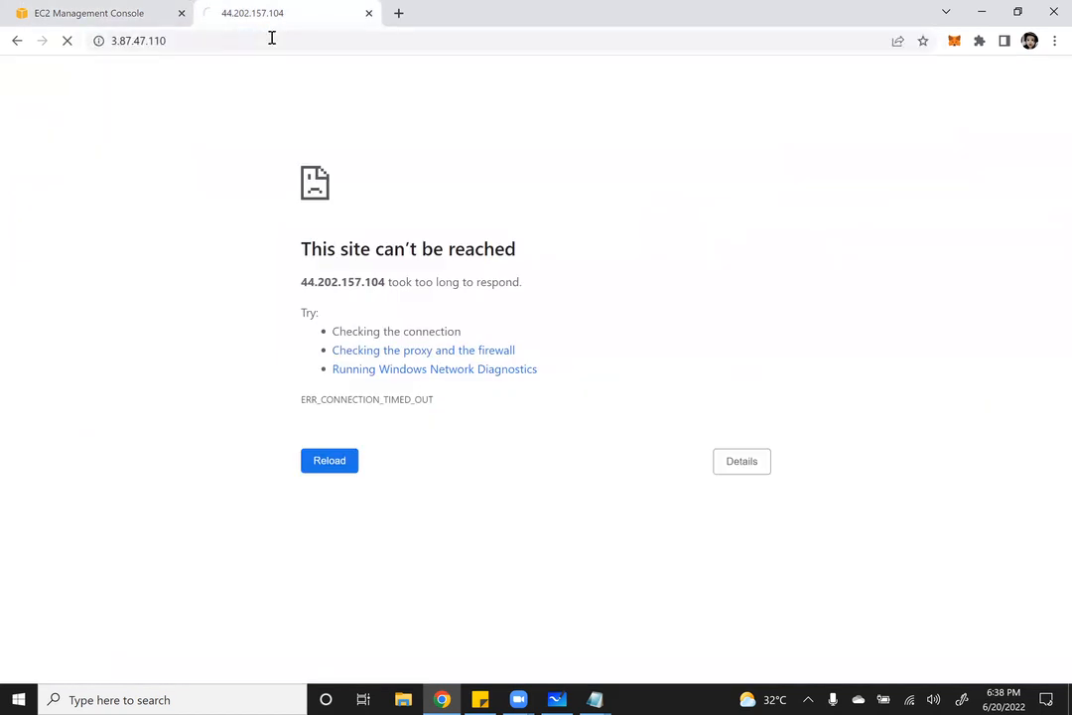
{"action": "left_click", "coordinate": [111, 13]}
{"action": "left_click", "coordinate": [481, 109]}
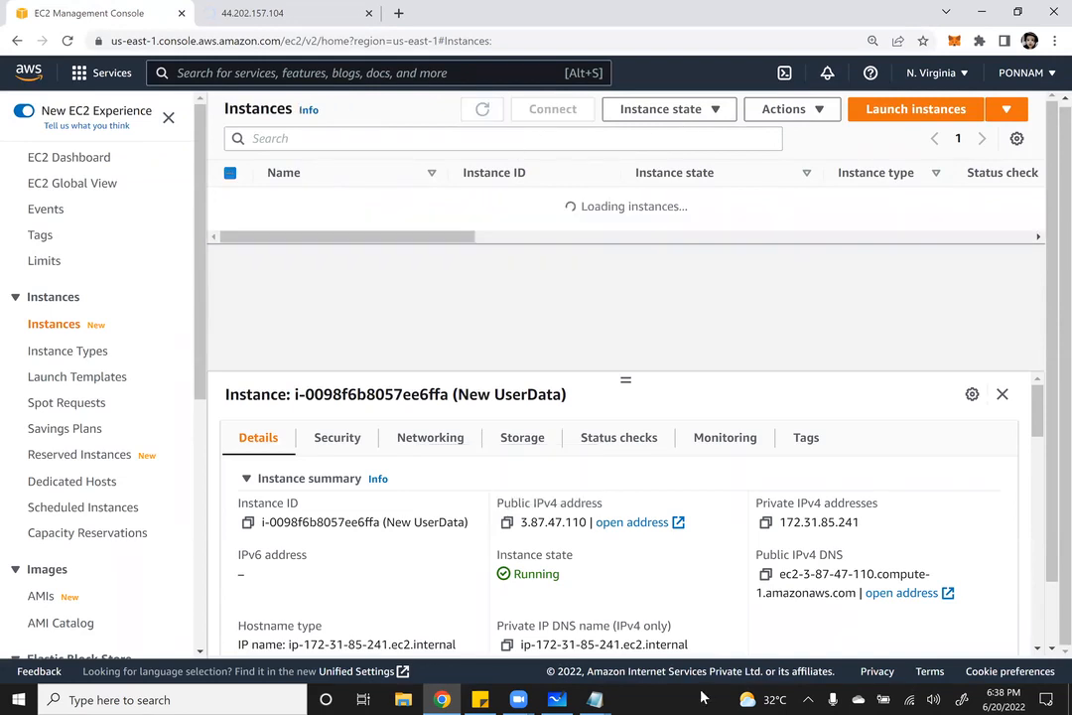
Review the userdata script in the Notepad notes, highlighting it from #!/bin/bash to the index.html line
{"action": "left_click", "coordinate": [594, 699]}
{"action": "left_click", "coordinate": [669, 656]}
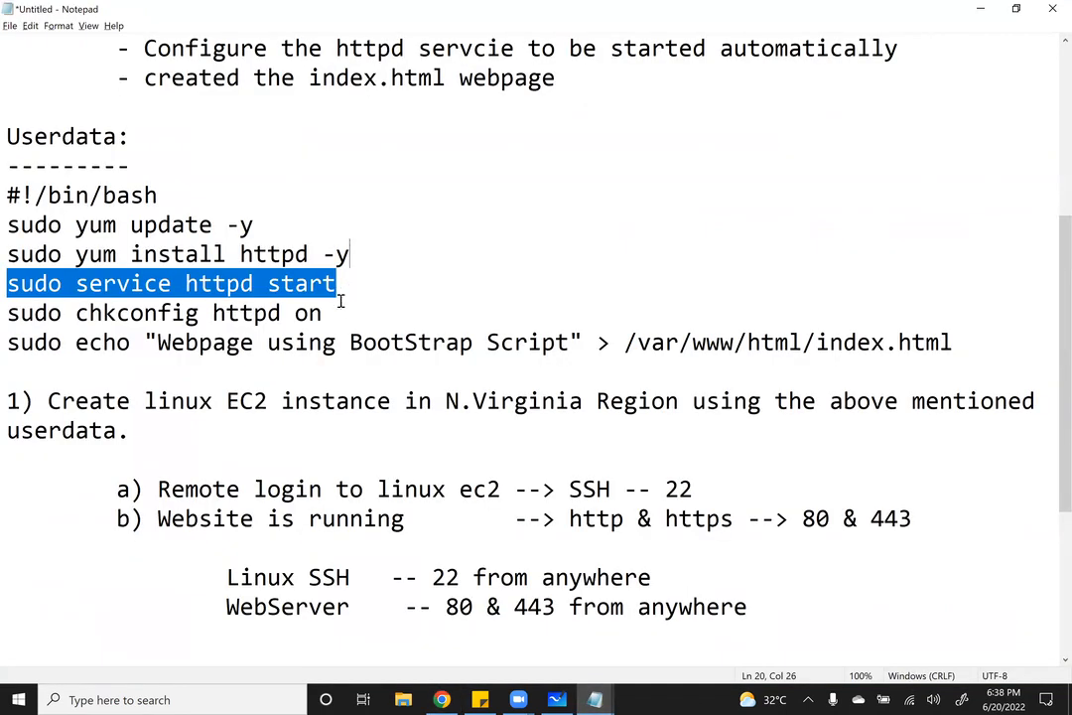
{"action": "left_click", "coordinate": [340, 299]}
{"action": "left_click_drag", "start_coordinate": [8, 194], "coordinate": [1054, 354]}
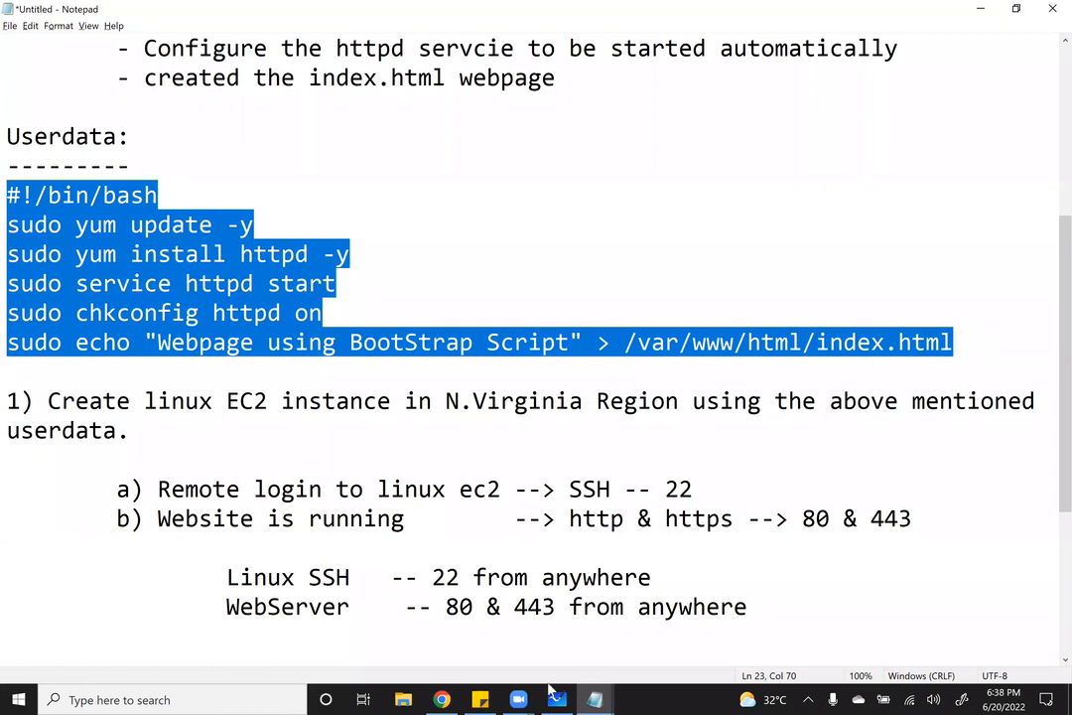
{"action": "key", "text": "alt+Tab"}
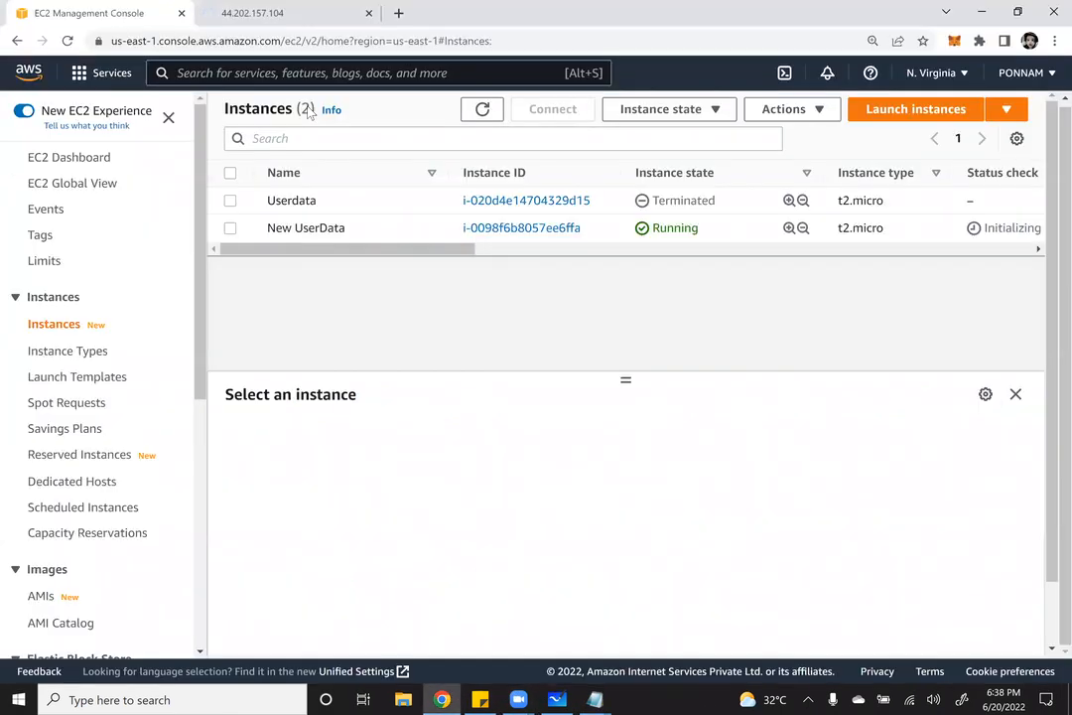
Check the website tab, refresh the instances list, and return to the userdata script in Notepad
{"action": "left_click", "coordinate": [215, 8]}
{"action": "left_click", "coordinate": [104, 8]}
{"action": "left_click", "coordinate": [483, 109]}
{"action": "mouse_move", "coordinate": [594, 699]}
{"action": "left_click", "coordinate": [658, 638]}
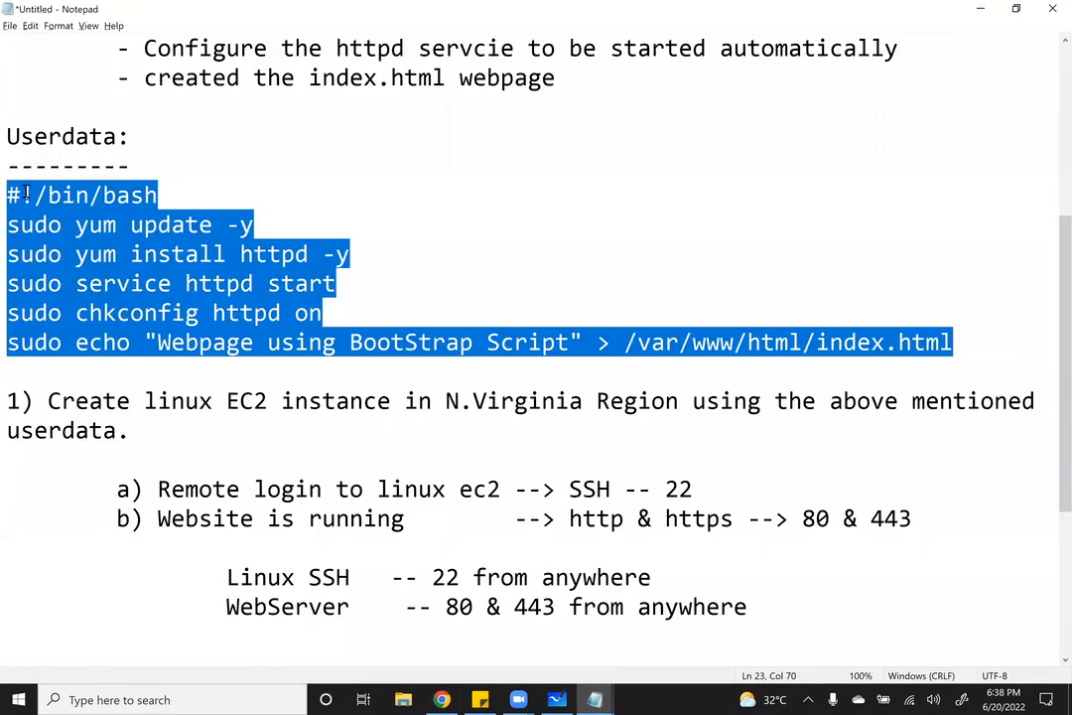
{"action": "left_click", "coordinate": [186, 254]}
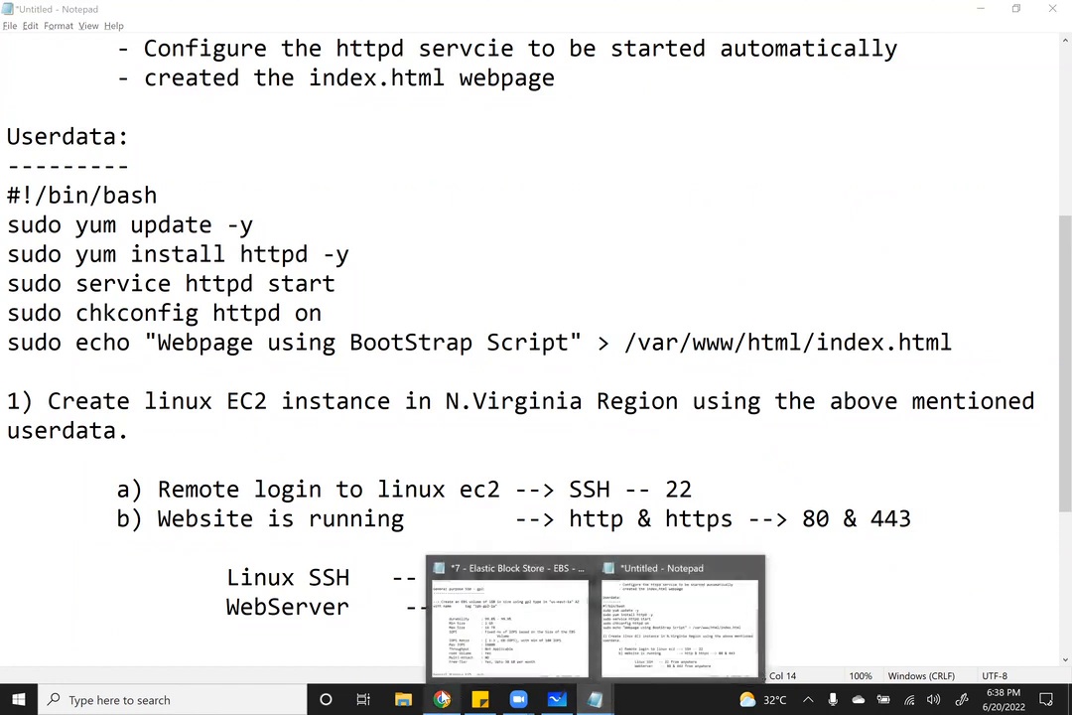
Switch to Chrome, reload the 3.87.47.110 page to check the website, and close its tab
{"action": "left_click", "coordinate": [442, 698]}
{"action": "left_click", "coordinate": [481, 110]}
{"action": "left_click", "coordinate": [263, 14]}
{"action": "left_click", "coordinate": [69, 43]}
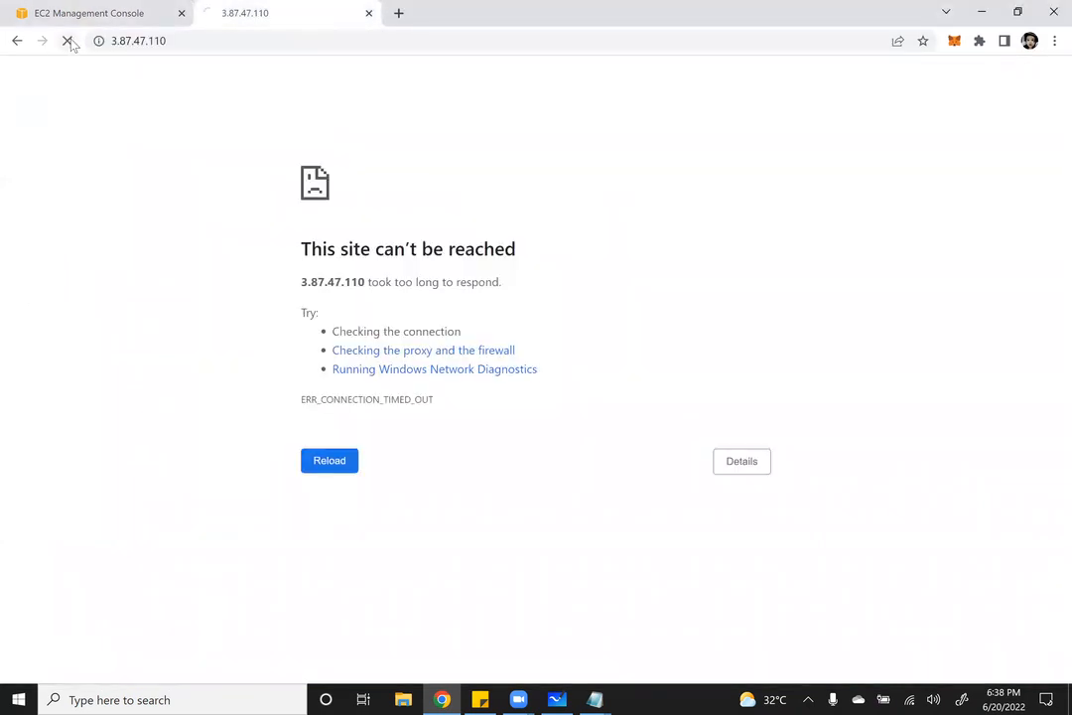
{"action": "left_click", "coordinate": [85, 11]}
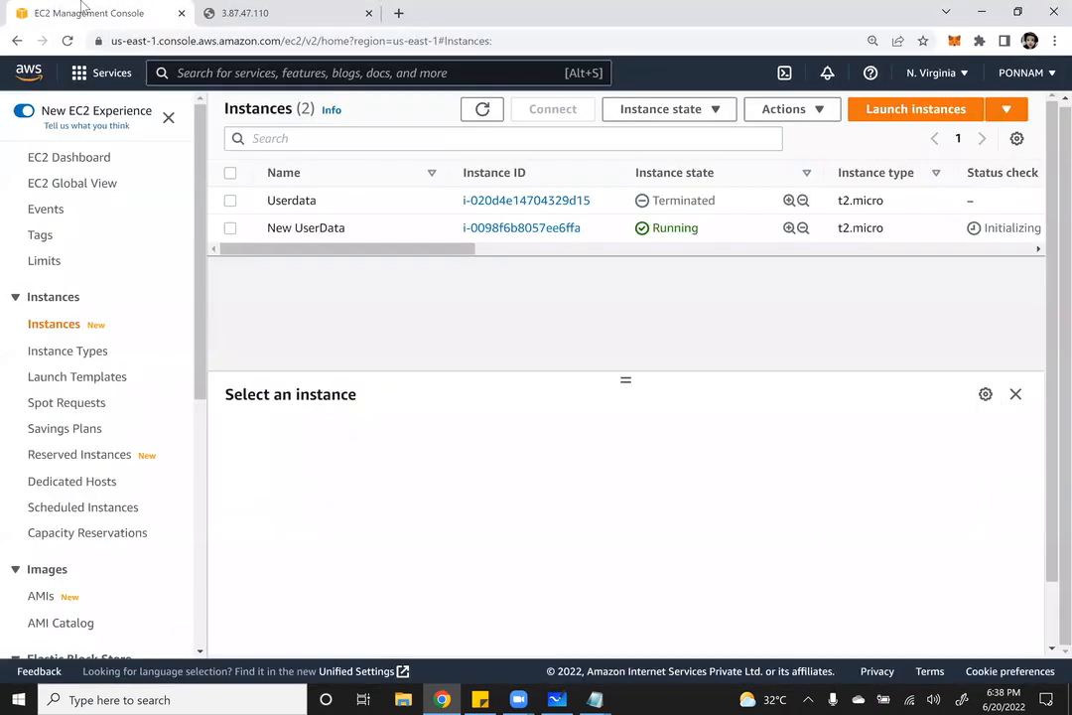
{"action": "left_click", "coordinate": [247, 10]}
{"action": "key", "text": "F5"}
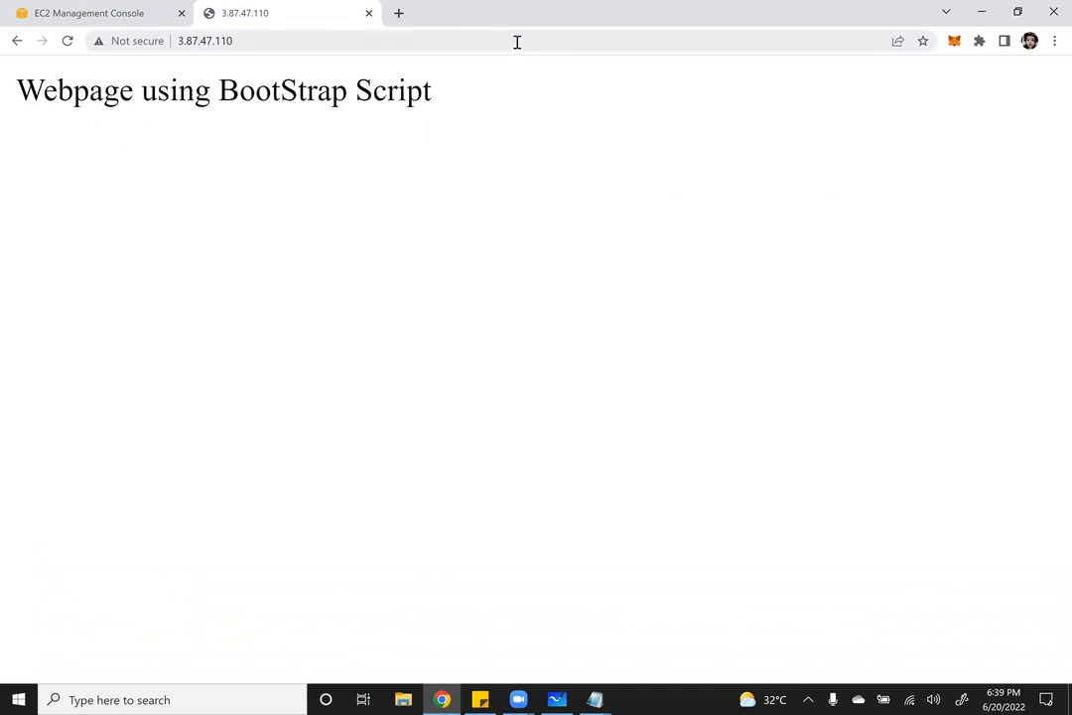
{"action": "left_click_drag", "start_coordinate": [294, 13], "coordinate": [168, 163]}
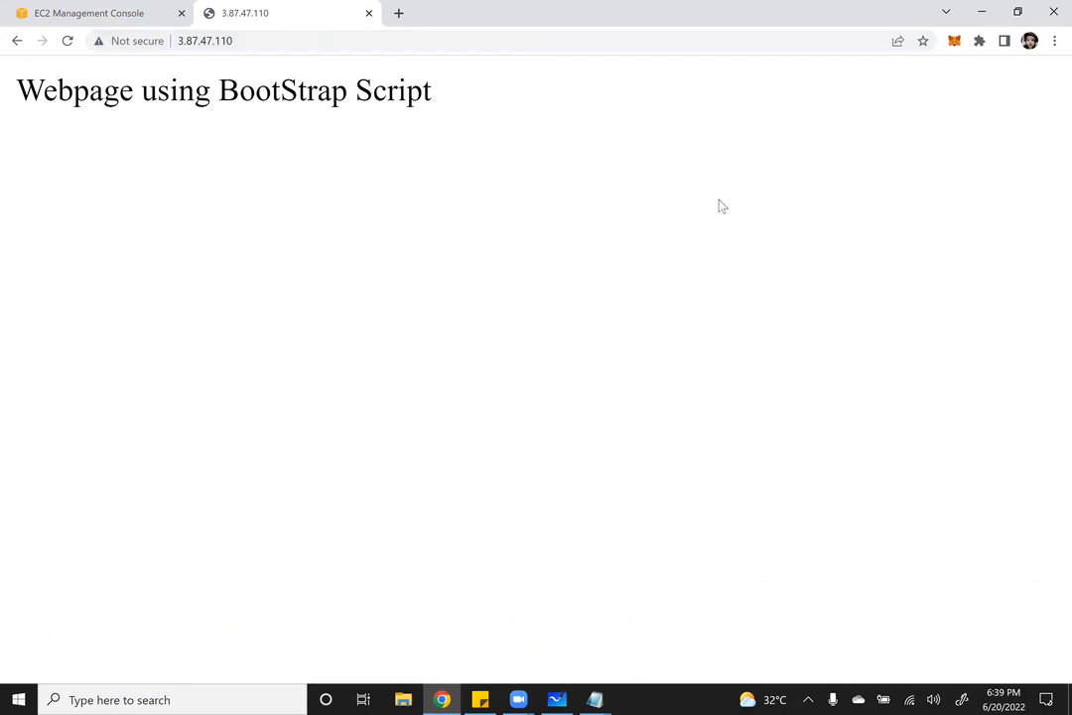
{"action": "left_click", "coordinate": [716, 164]}
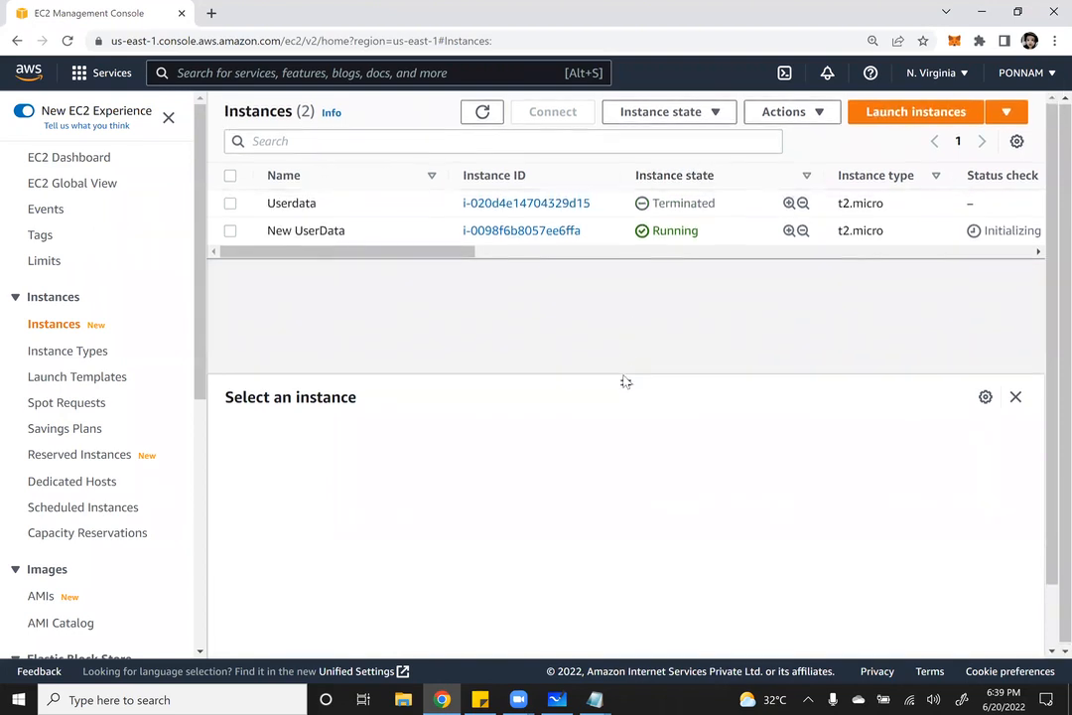
Select the New UserData instance and give its details pane more room
{"action": "left_click_drag", "start_coordinate": [620, 381], "coordinate": [622, 318]}
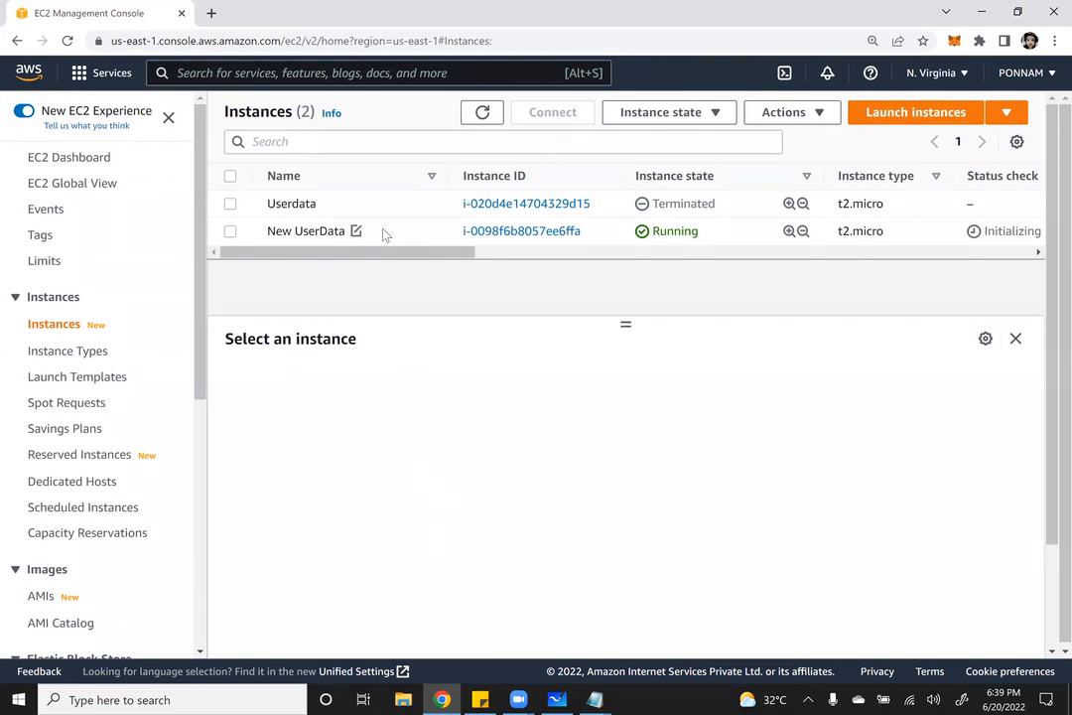
{"action": "left_click", "coordinate": [229, 231]}
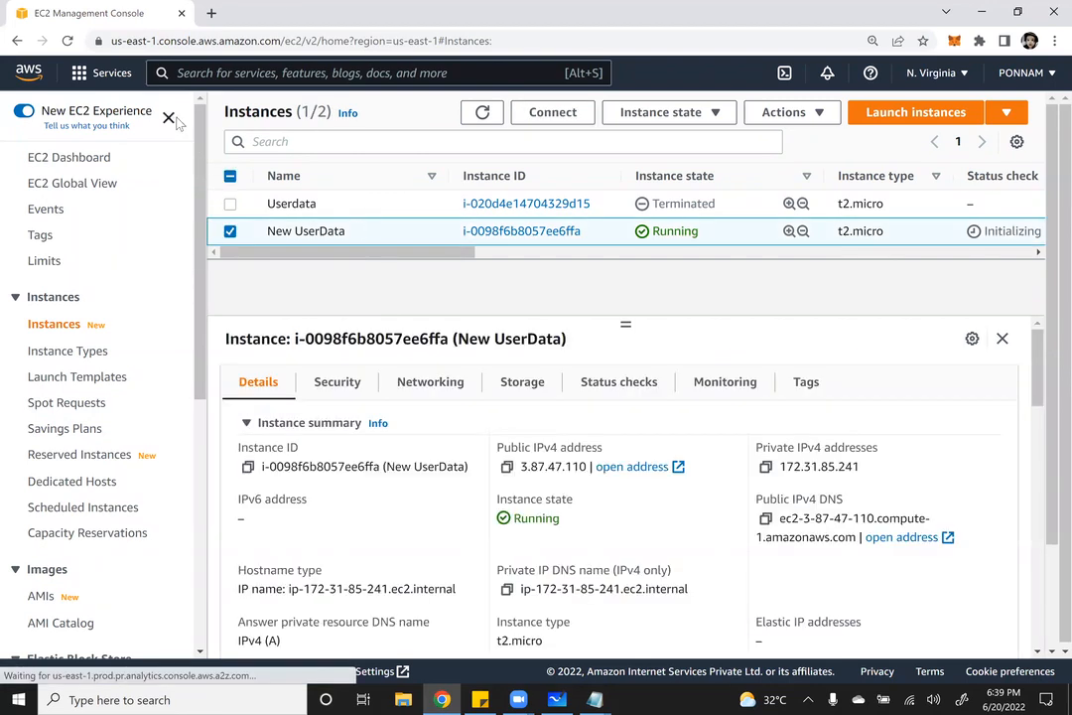
{"action": "left_click", "coordinate": [168, 117]}
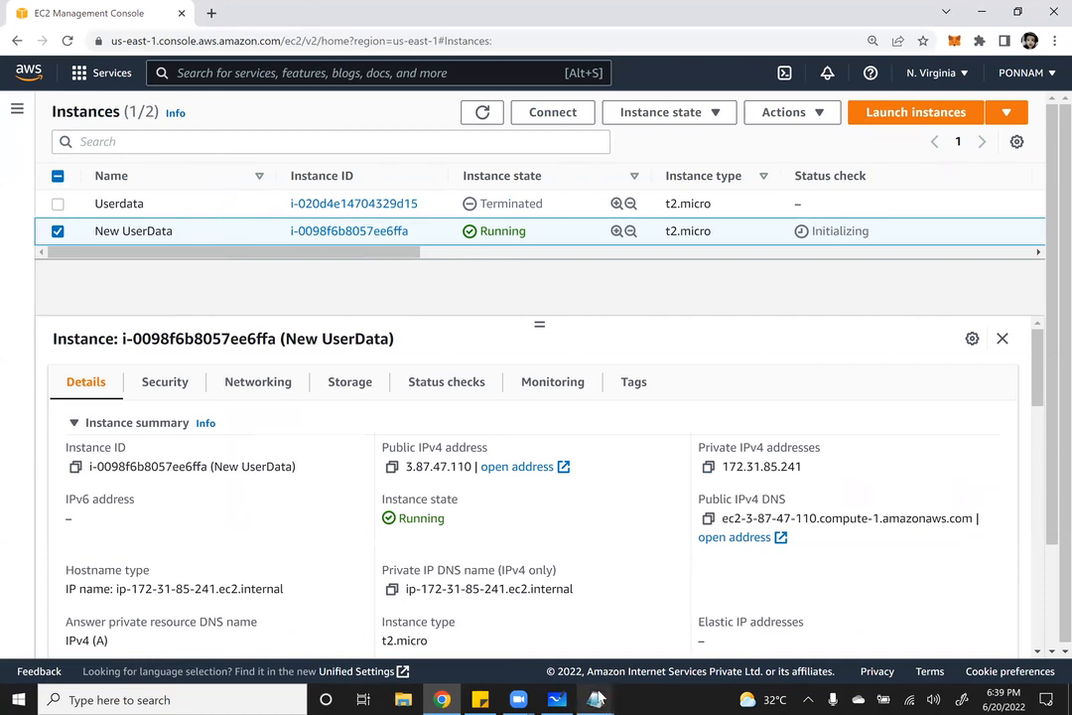
Switch to the untitled Notepad notes and add the heading "2) How to check the userdata provided to an EC2 instance." at the end
{"action": "left_click", "coordinate": [594, 699]}
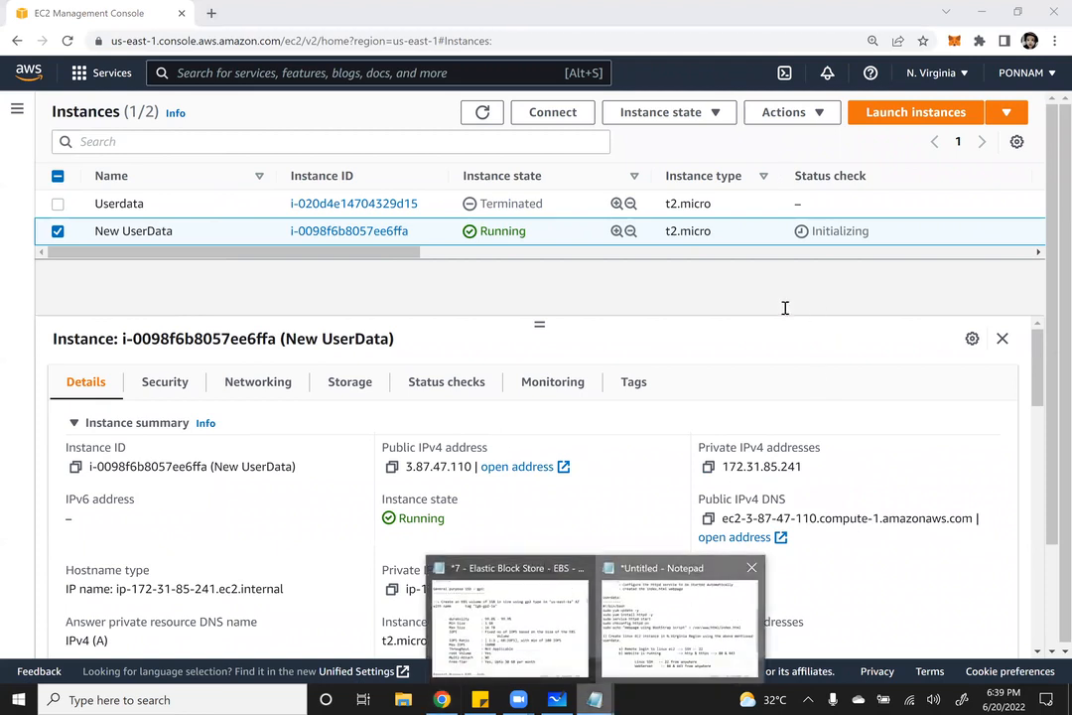
{"action": "left_click", "coordinate": [658, 650]}
{"action": "key", "text": "ctrl+End"}
{"action": "key", "text": "Return"}
{"action": "key", "text": "Return"}
{"action": "key", "text": "Return"}
{"action": "type", "text": "2) How to "}
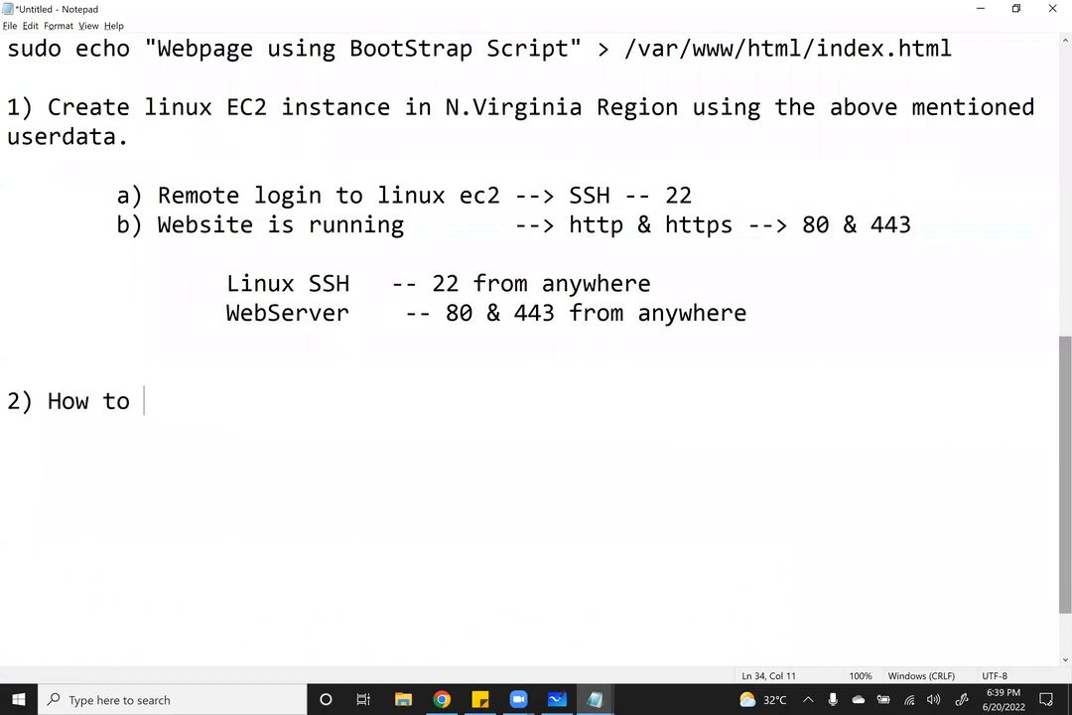
{"action": "type", "text": "check the userda"}
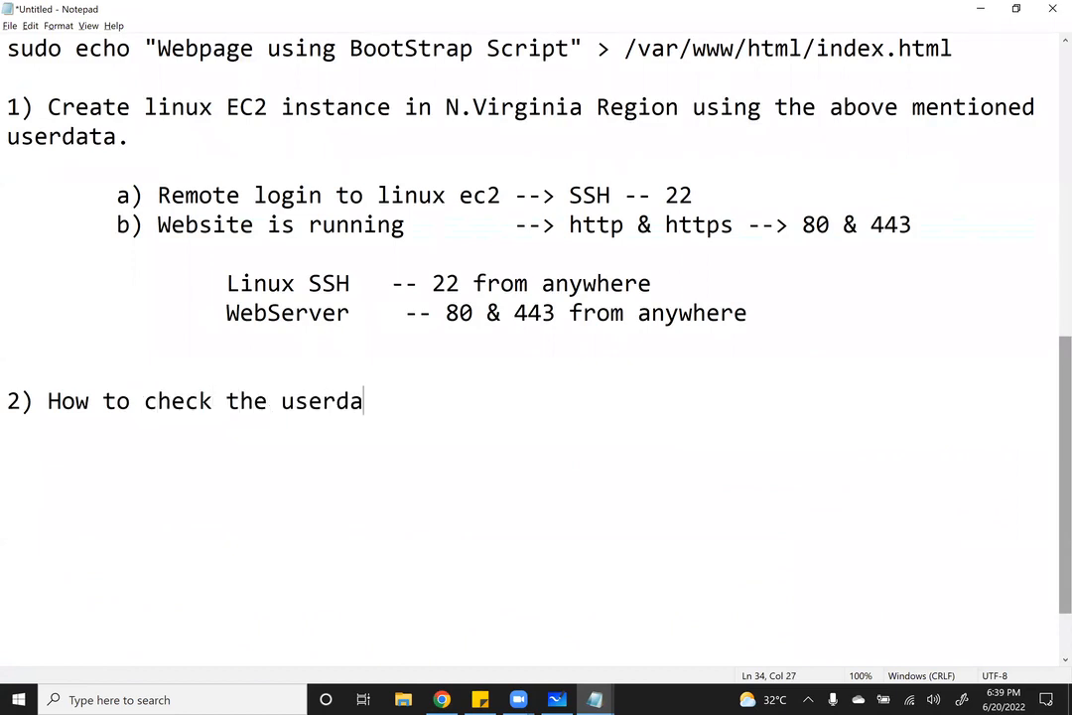
{"action": "type", "text": "ta provided"}
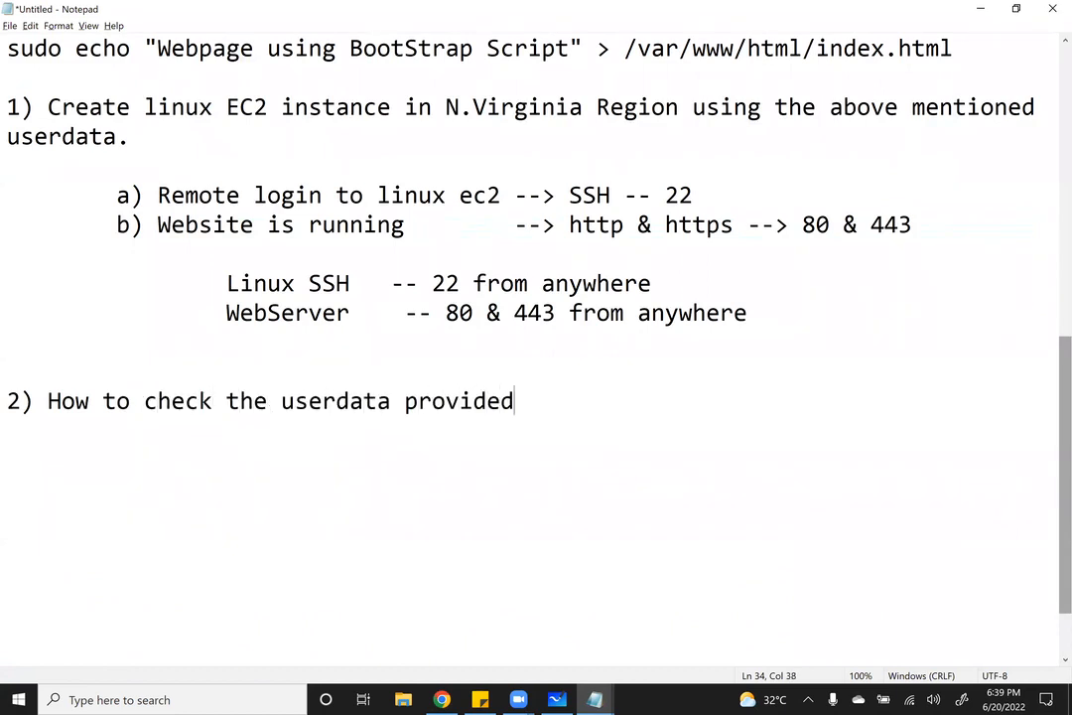
{"action": "type", "text": " to an EC"}
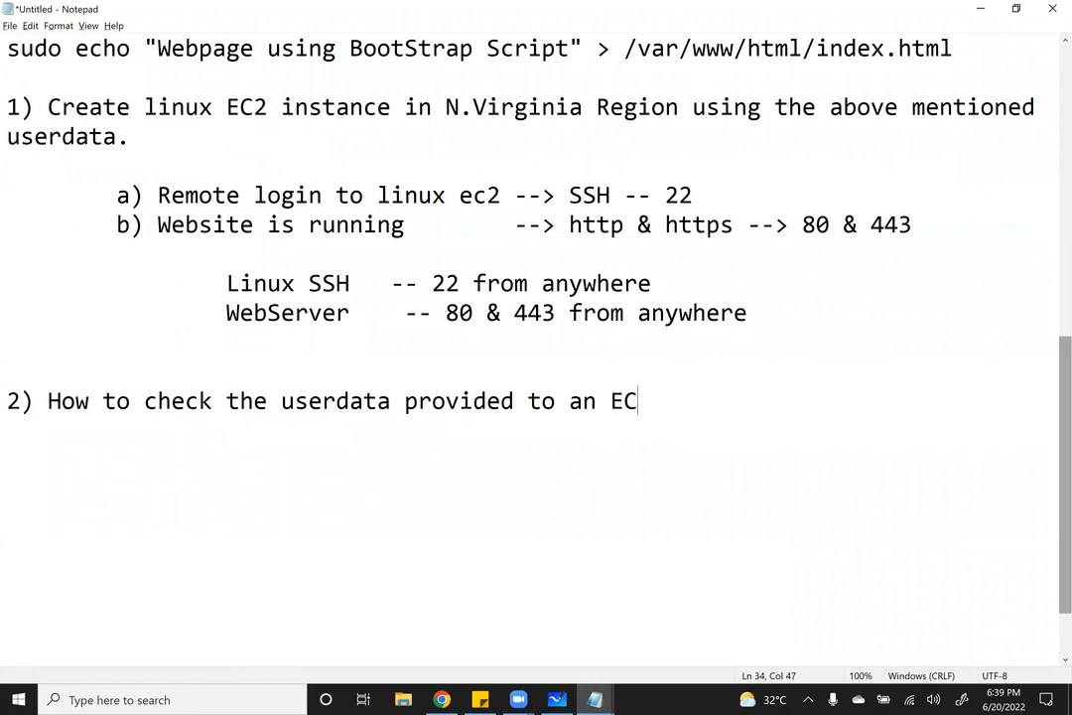
{"action": "type", "text": "2 instance."}
Add indented items "a) Using the browser" and "b) By Login to the EC2 instance." below the heading
{"action": "key", "text": "Return"}
{"action": "key", "text": "Tab"}
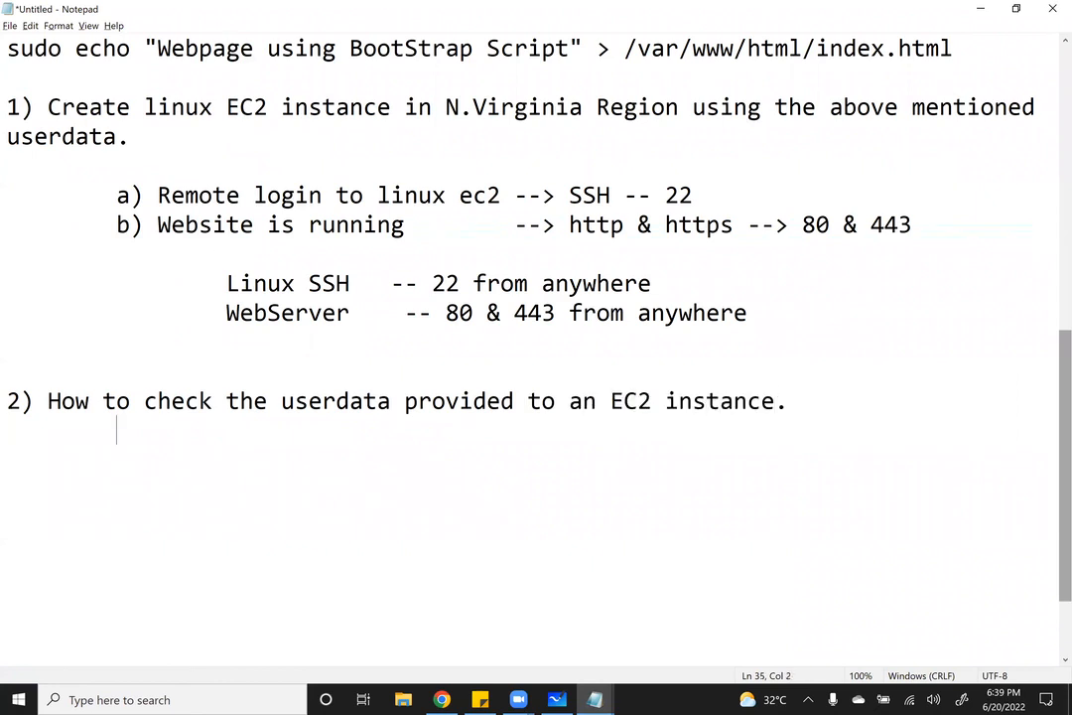
{"action": "key", "text": "Return"}
{"action": "key", "text": "Tab"}
{"action": "type", "text": "a) Using the browser"}
{"action": "key", "text": "Return"}
{"action": "key", "text": "Tab"}
{"action": "type", "text": "b0"}
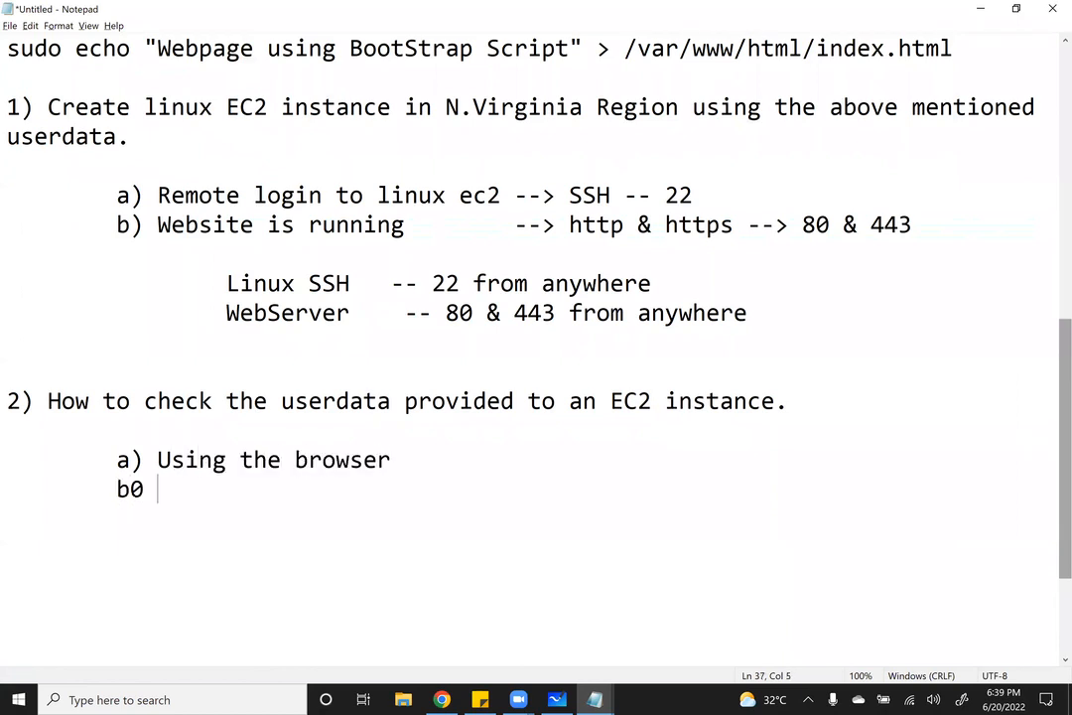
{"action": "key", "text": "BackSpace"}
{"action": "type", "text": ") By Login th"}
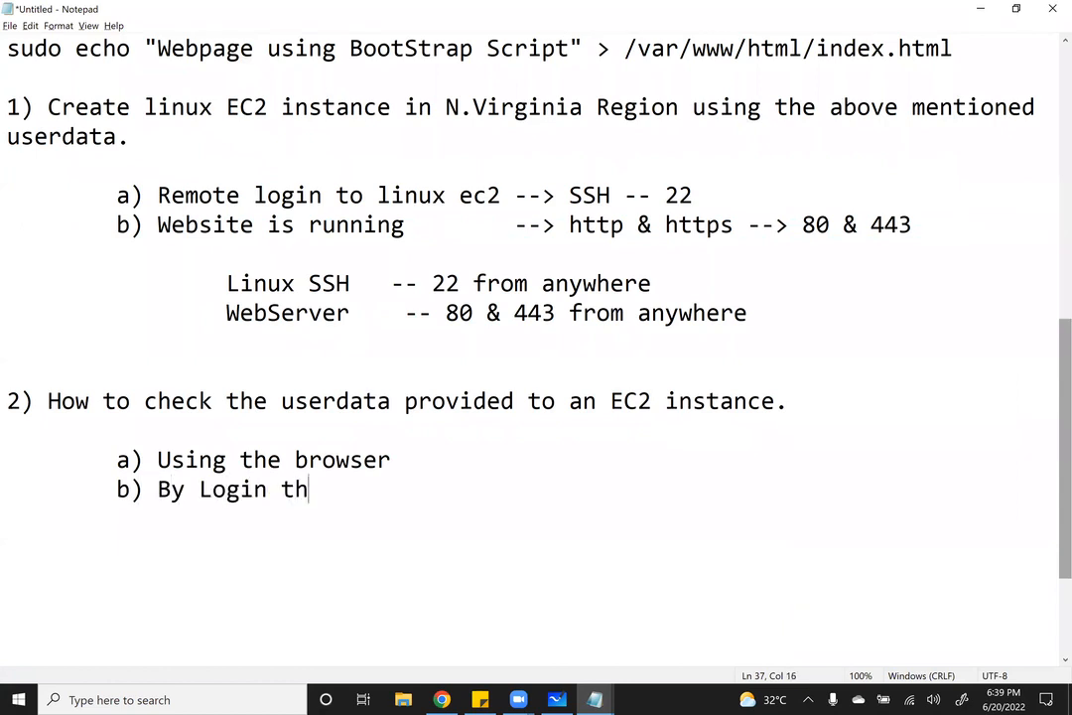
{"action": "key", "text": "BackSpace"}
{"action": "type", "text": "o the EC"}
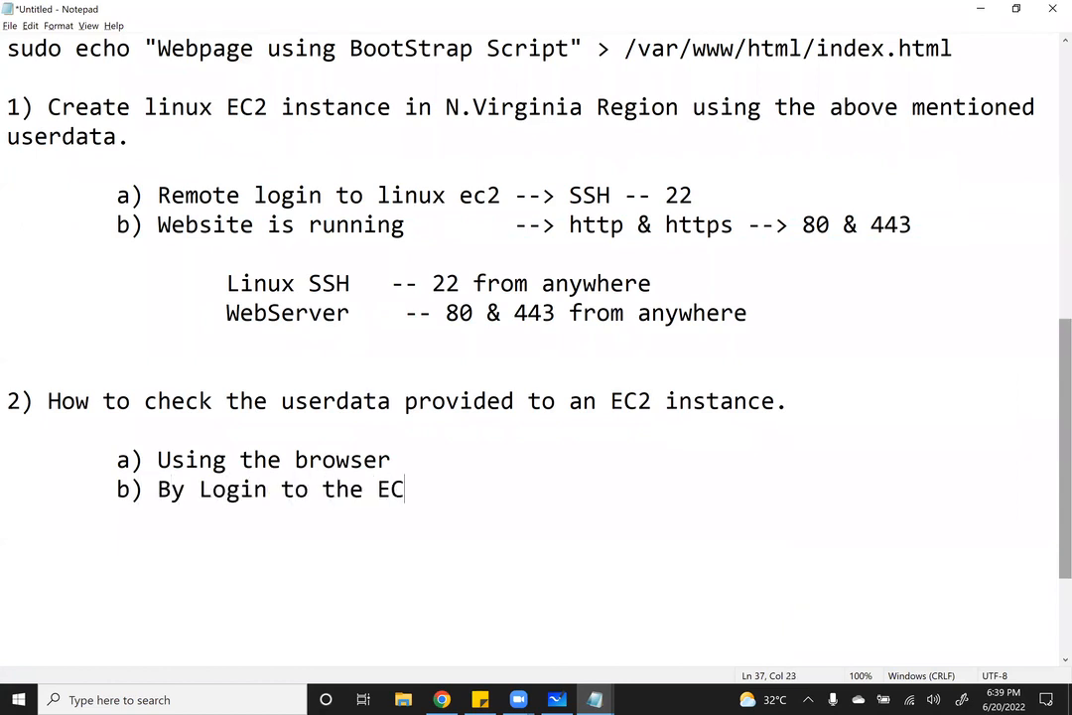
{"action": "type", "text": "2 instance."}
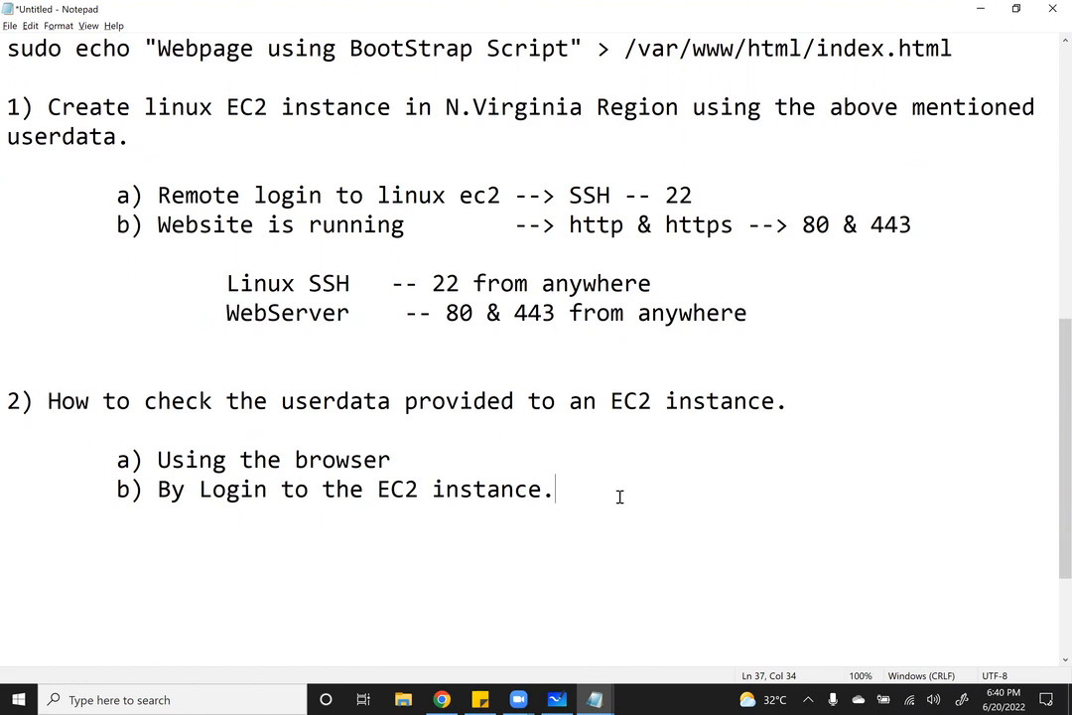
{"action": "left_click_drag", "start_coordinate": [558, 494], "coordinate": [156, 492]}
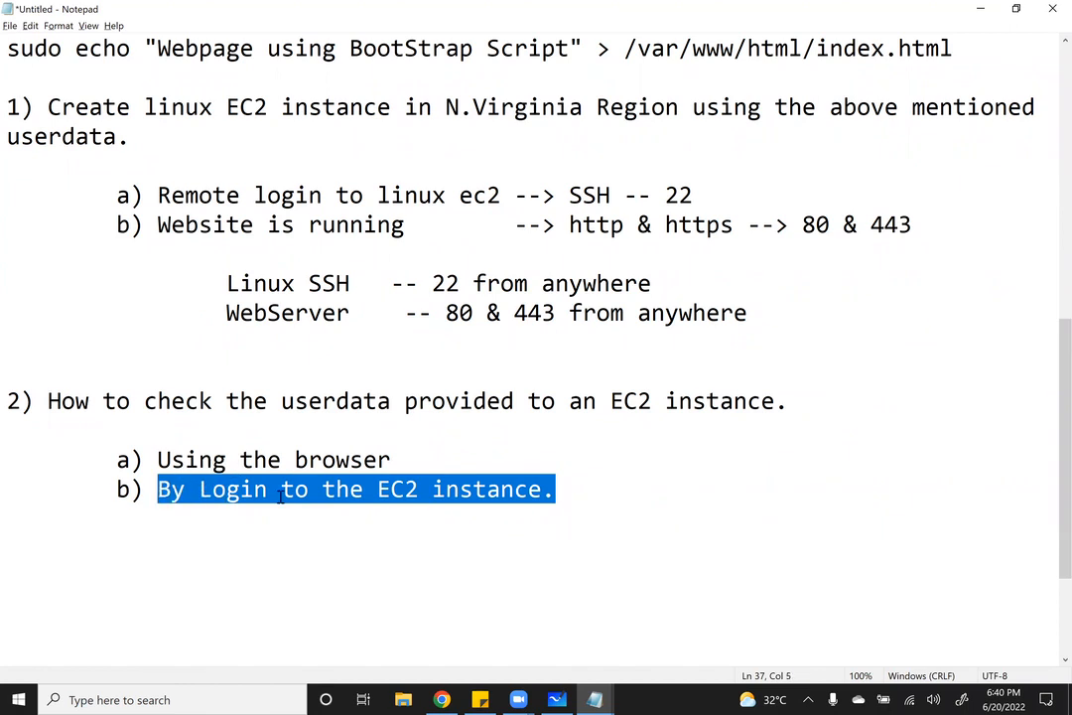
{"action": "left_click", "coordinate": [554, 489]}
{"action": "left_click_drag", "start_coordinate": [564, 489], "coordinate": [156, 490]}
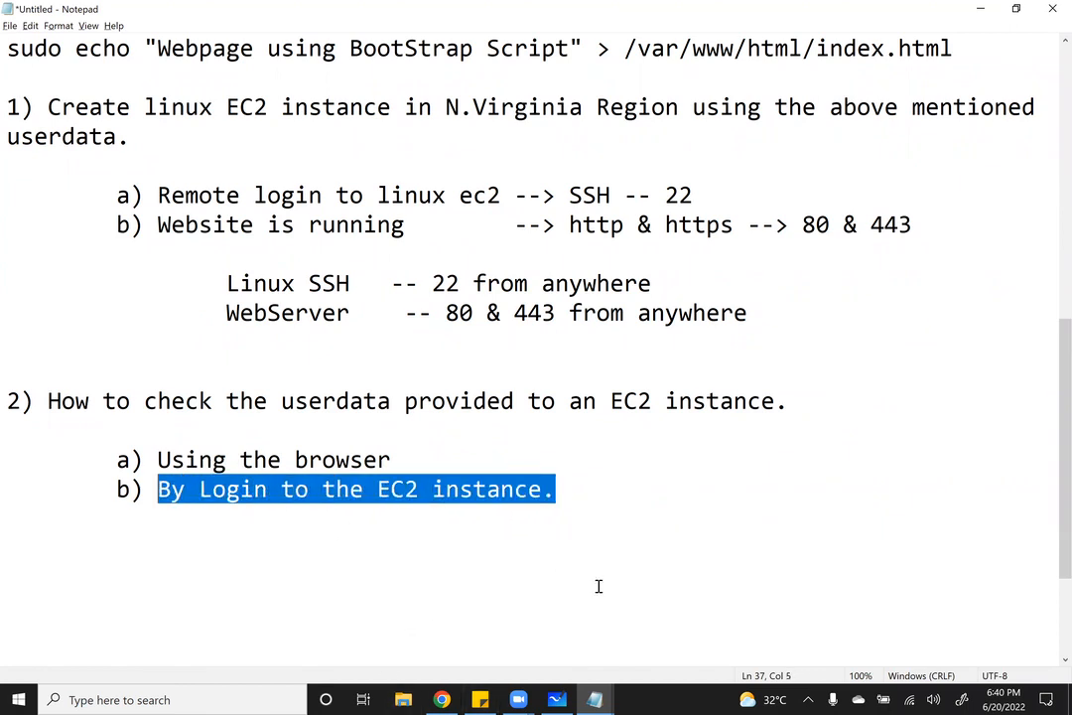
{"action": "left_click", "coordinate": [834, 606]}
{"action": "left_click", "coordinate": [428, 456]}
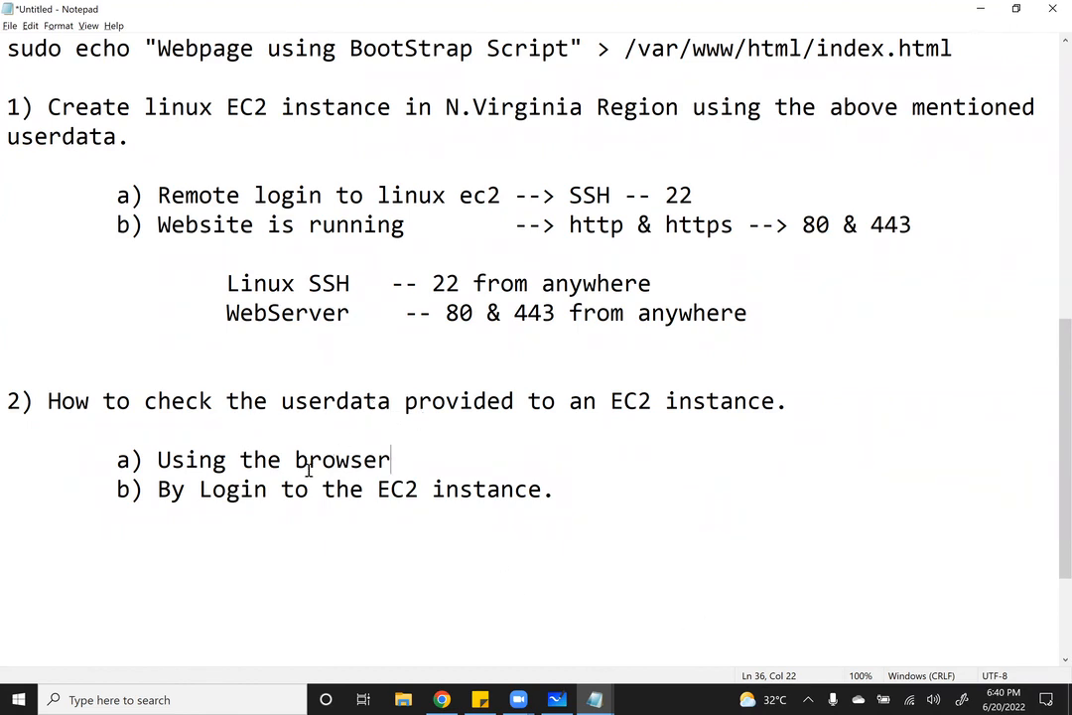
{"action": "left_click_drag", "start_coordinate": [394, 459], "coordinate": [151, 459]}
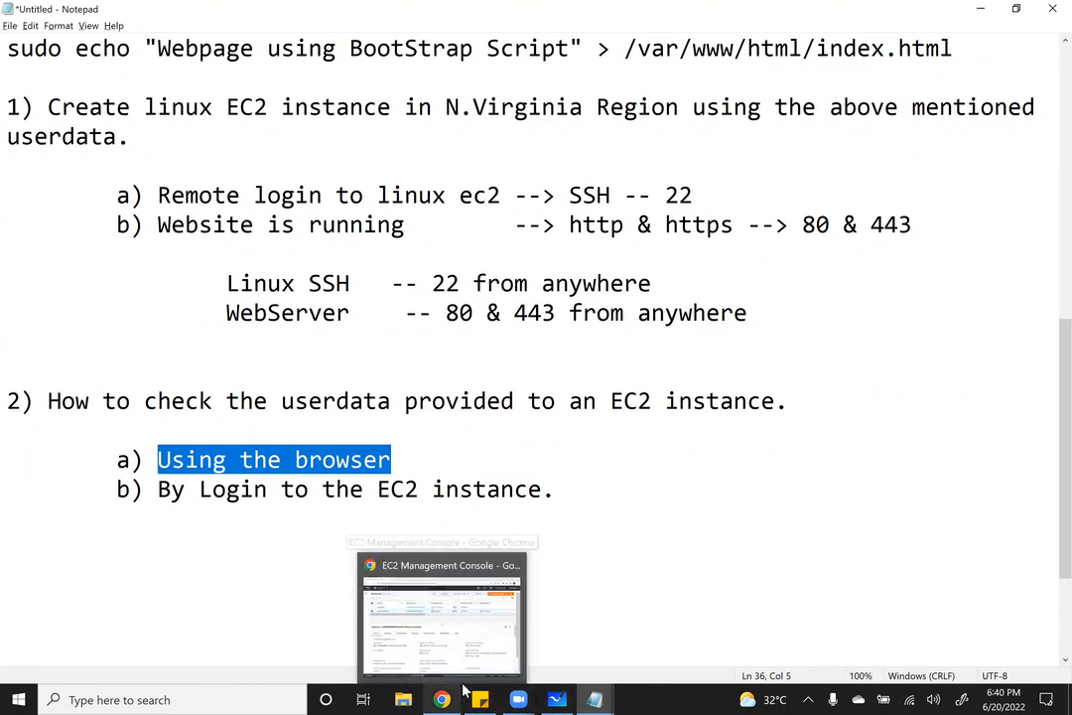
Switch to Chrome, review the current user data script of the New UserData instance, and leave the user data editor without saving
{"action": "left_click", "coordinate": [389, 583]}
{"action": "left_click", "coordinate": [16, 109]}
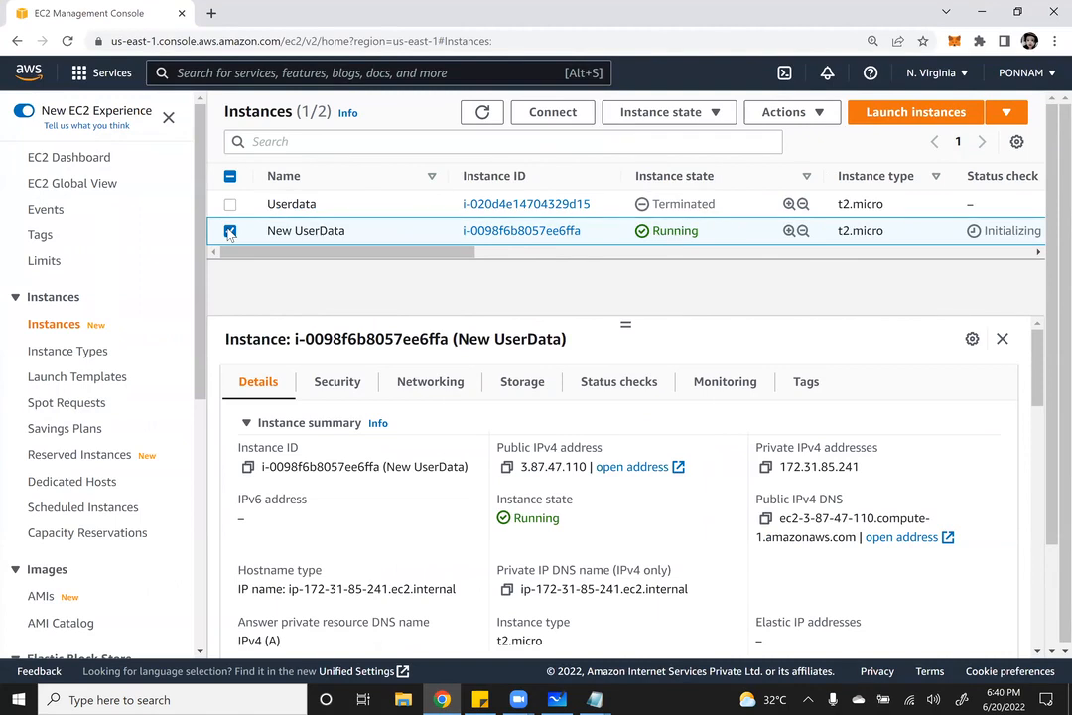
{"action": "left_click", "coordinate": [790, 114]}
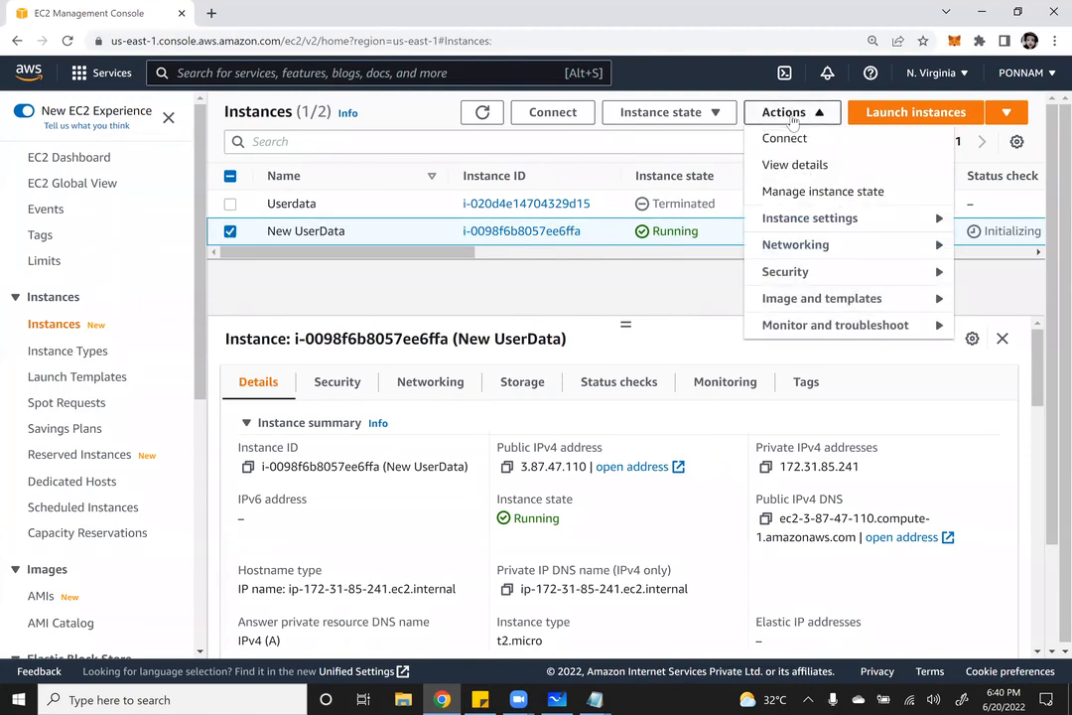
{"action": "left_click", "coordinate": [823, 216]}
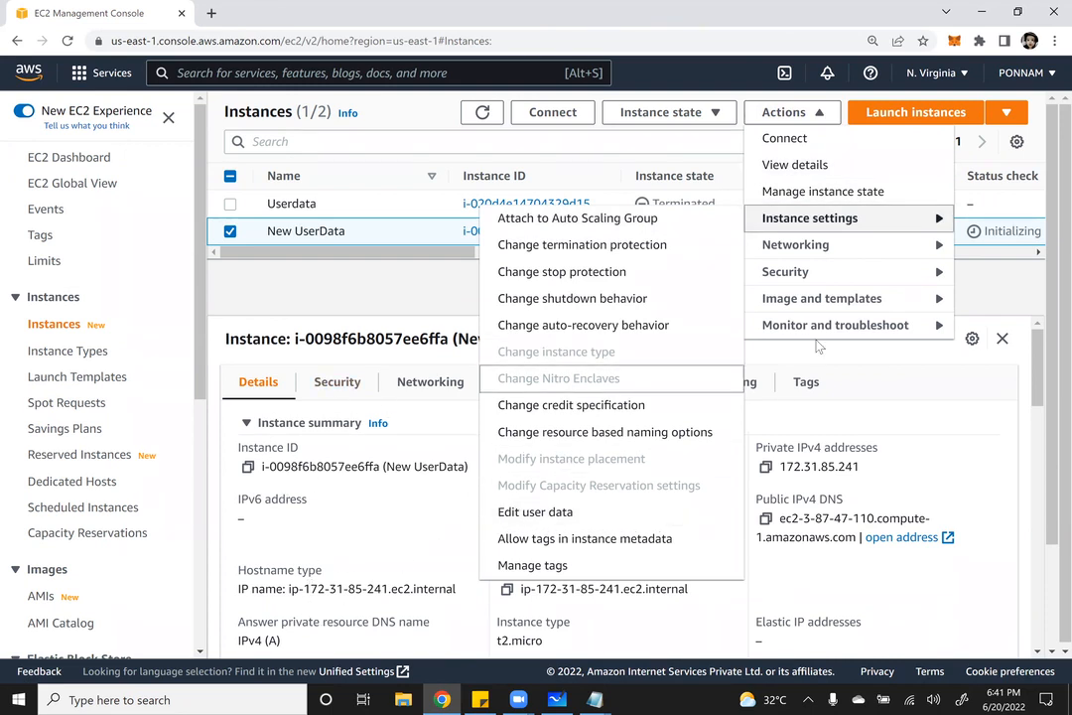
{"action": "left_click", "coordinate": [839, 121]}
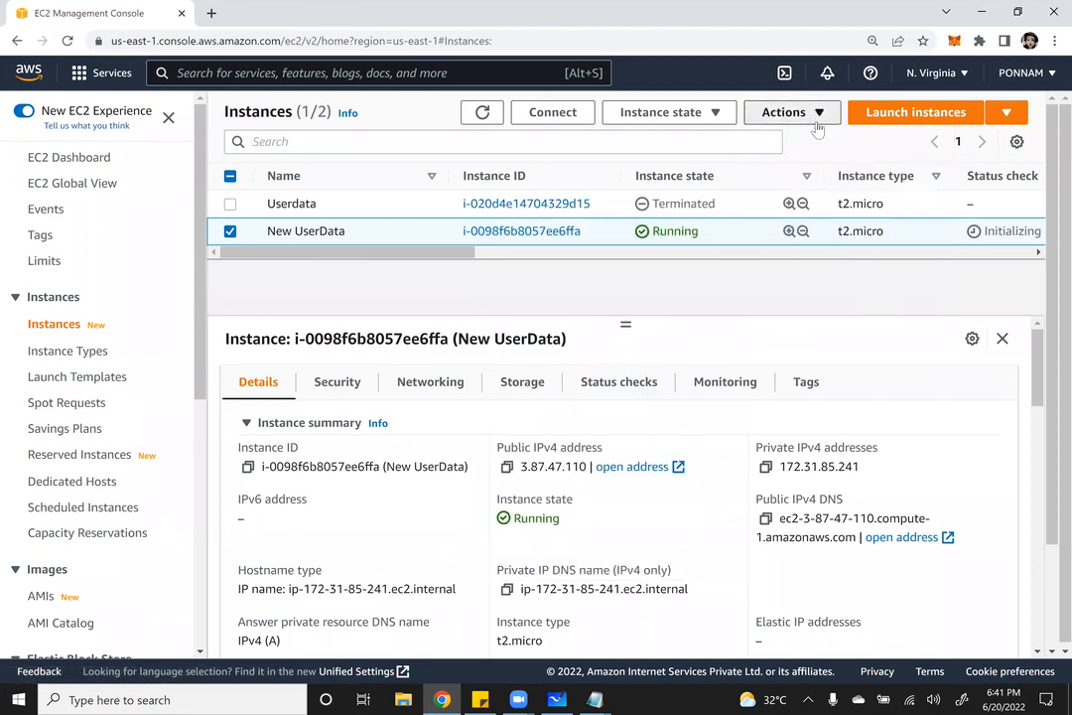
{"action": "left_click", "coordinate": [817, 119]}
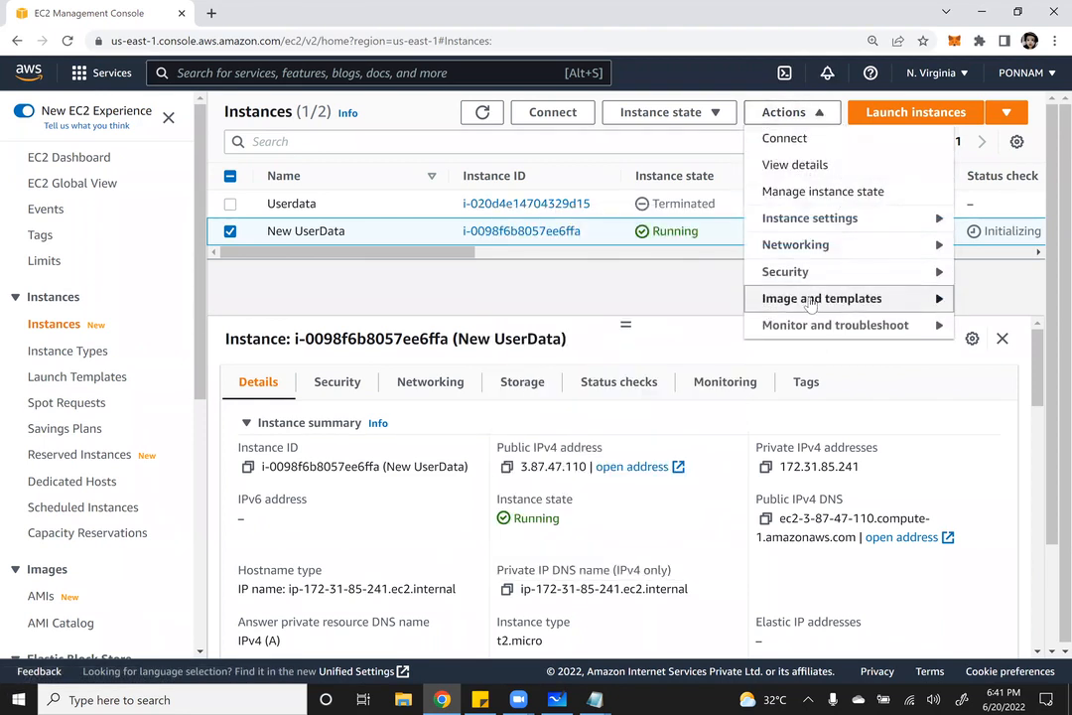
{"action": "left_click", "coordinate": [822, 227]}
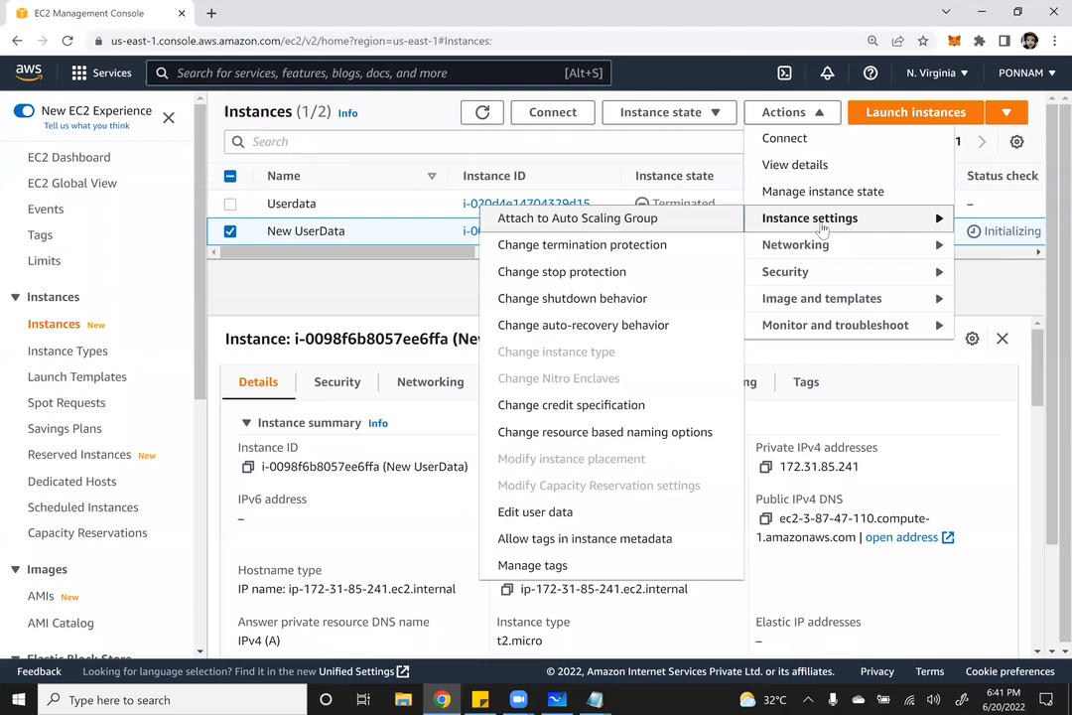
{"action": "left_click", "coordinate": [587, 513]}
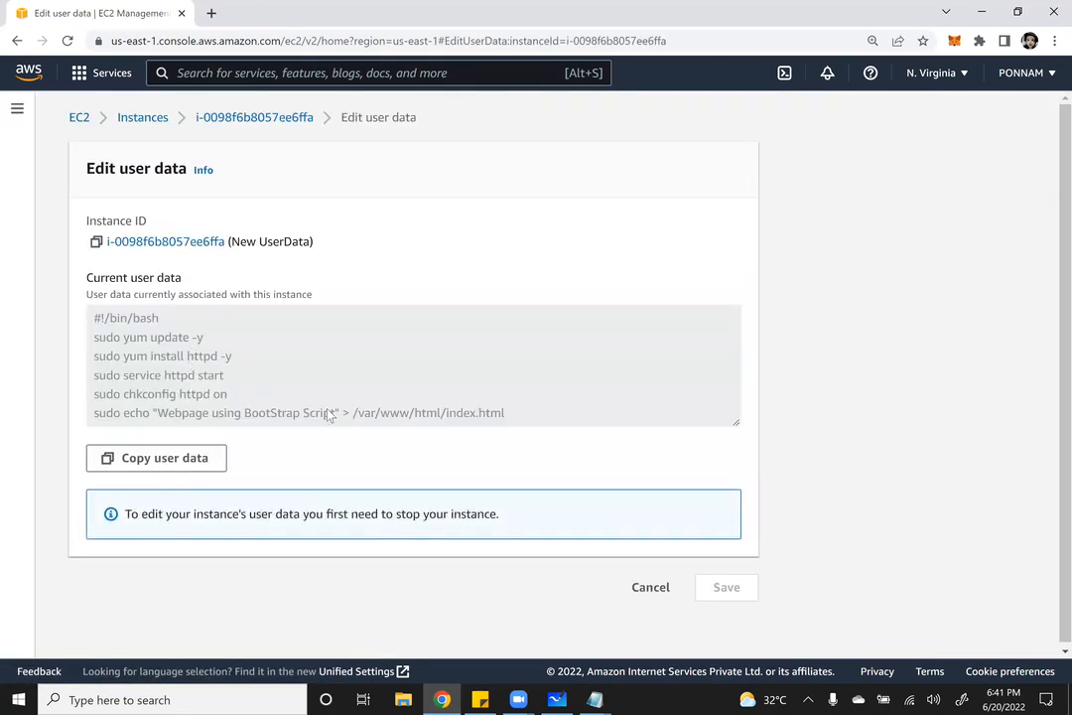
{"action": "left_click_drag", "start_coordinate": [506, 413], "coordinate": [85, 310]}
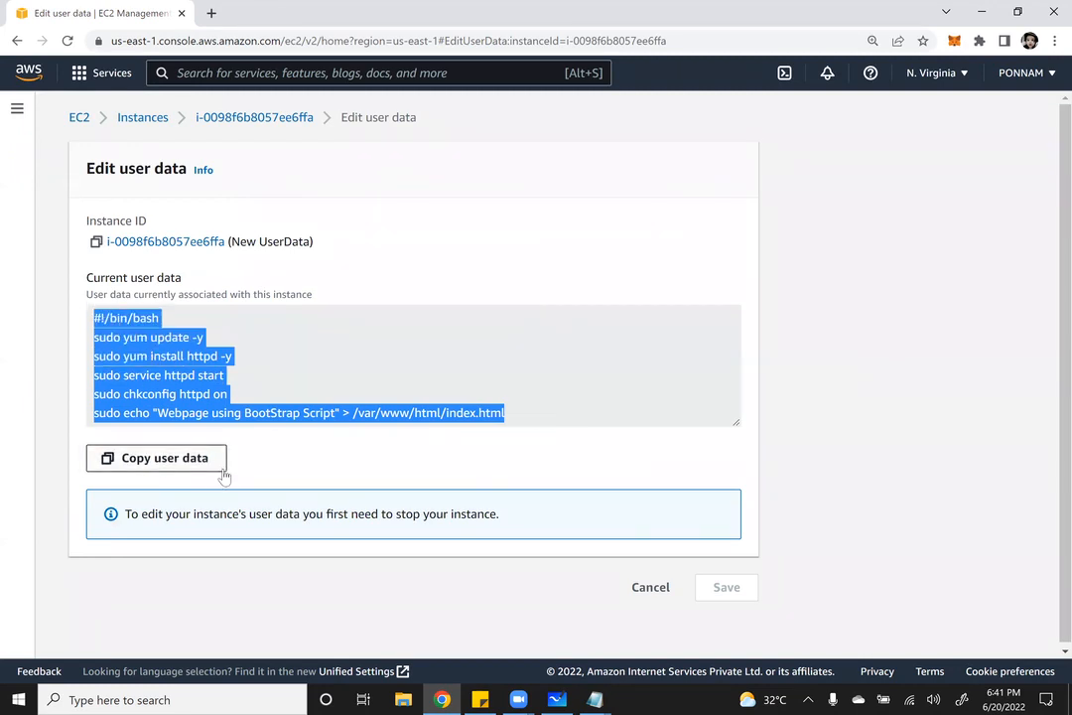
{"action": "left_click", "coordinate": [653, 591]}
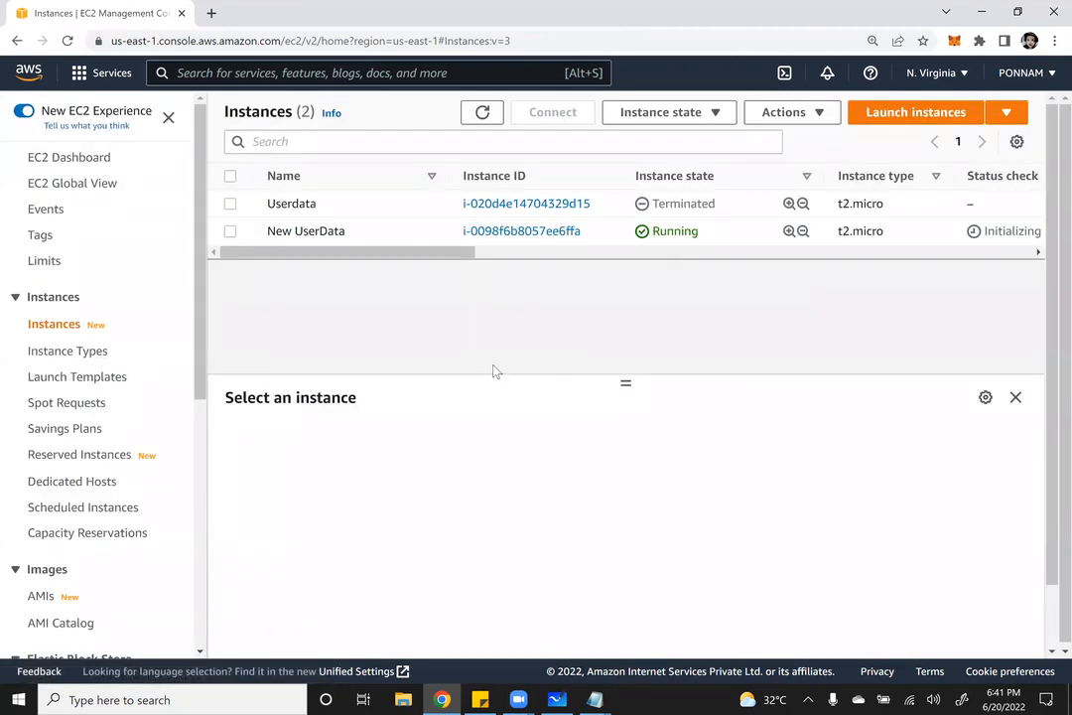
Return to the untitled Notepad notes and add the heading "userdata url:" underlined with dashes below item b)
{"action": "mouse_move", "coordinate": [595, 699]}
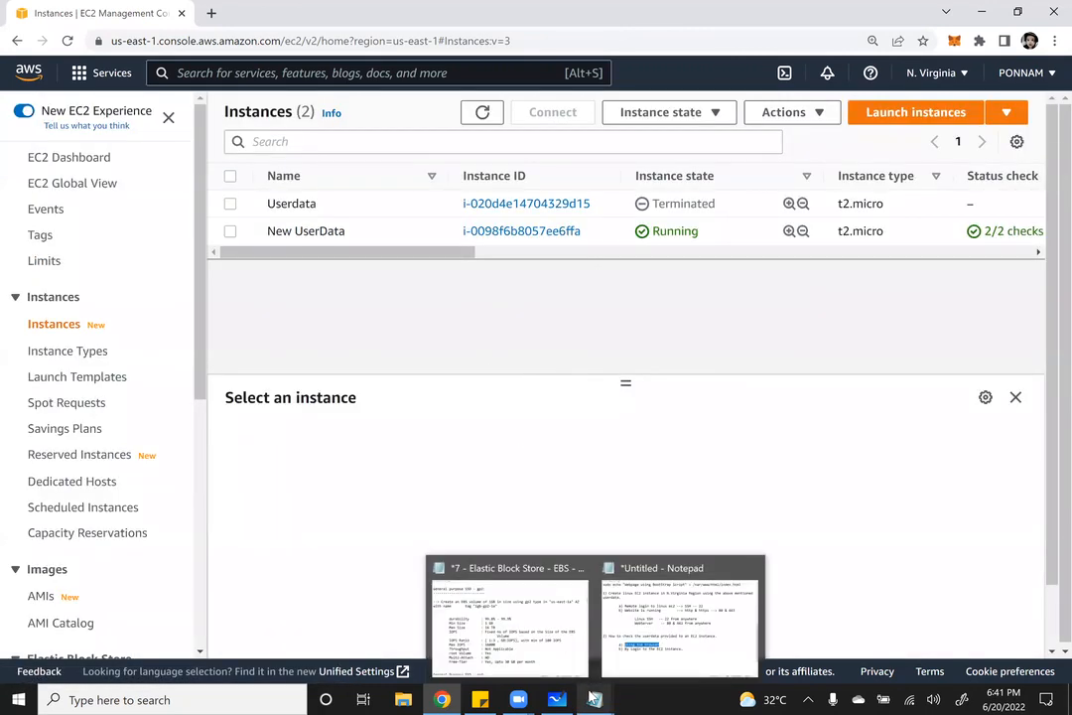
{"action": "left_click", "coordinate": [641, 634]}
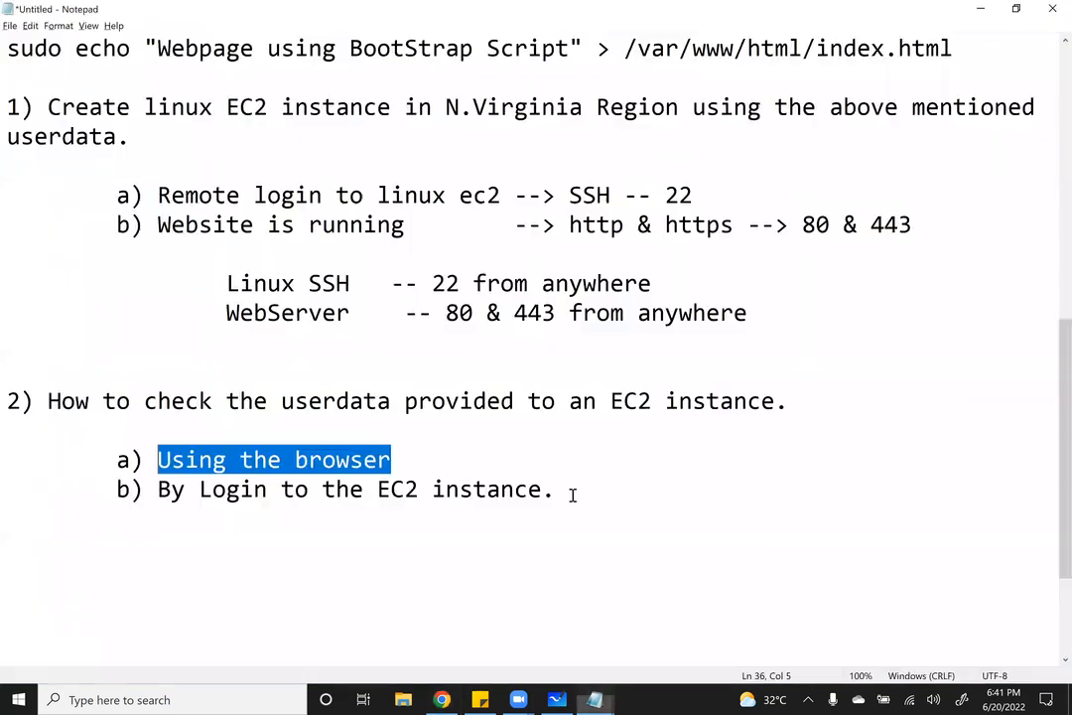
{"action": "left_click", "coordinate": [572, 494]}
{"action": "key", "text": "Return"}
{"action": "key", "text": "Return"}
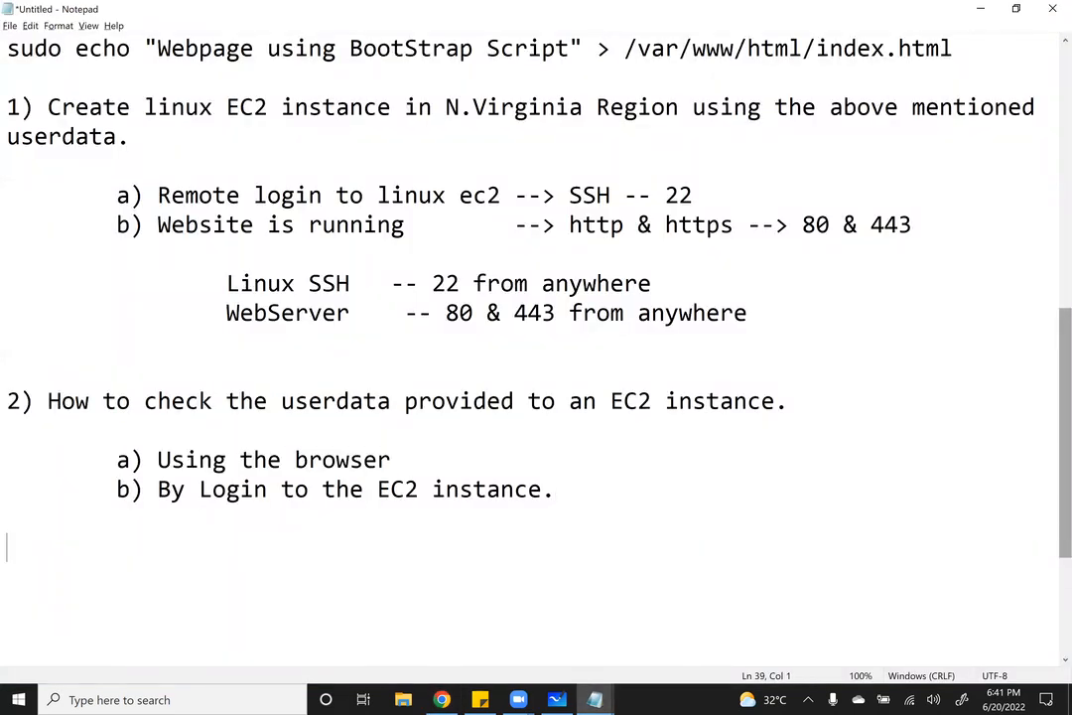
{"action": "type", "text": "userdata "}
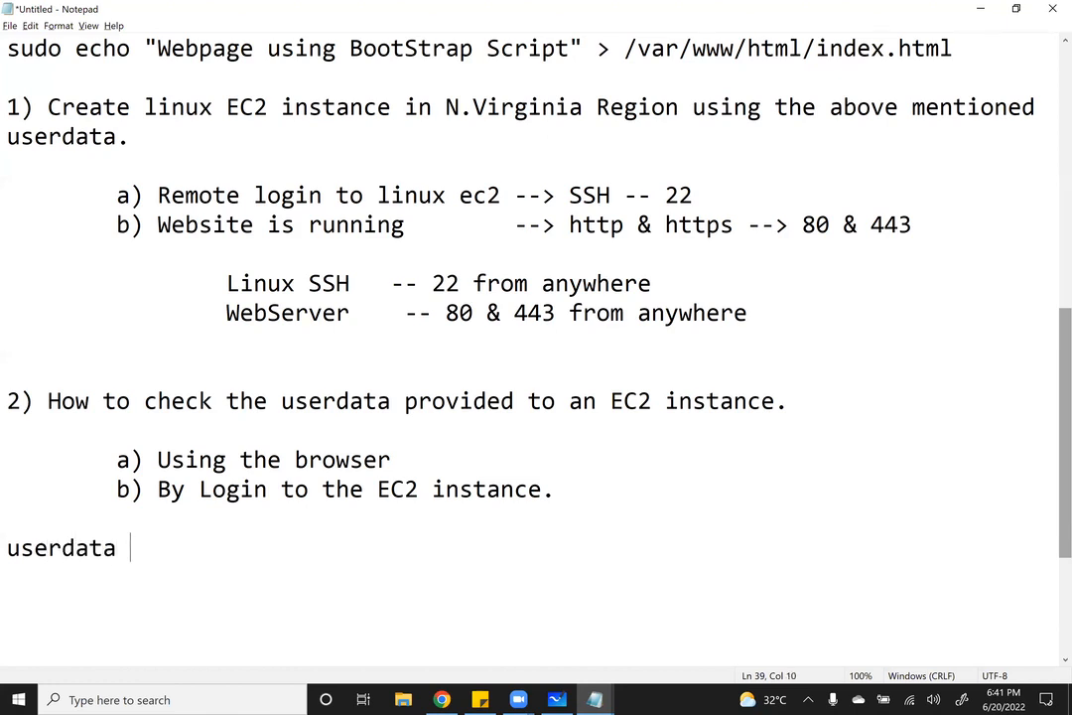
{"action": "type", "text": "url:"}
{"action": "key", "text": "Return"}
{"action": "type", "text": "-------------"}
{"action": "key", "text": "Return"}
{"action": "key", "text": "Return"}
Below the heading, write "to check the userdata of any EC2 instance, we have to use the below url from that instance only."
{"action": "scroll", "coordinate": [1050, 534], "scroll_direction": "down", "scroll_amount": 3}
{"action": "type", "text": "to check the "}
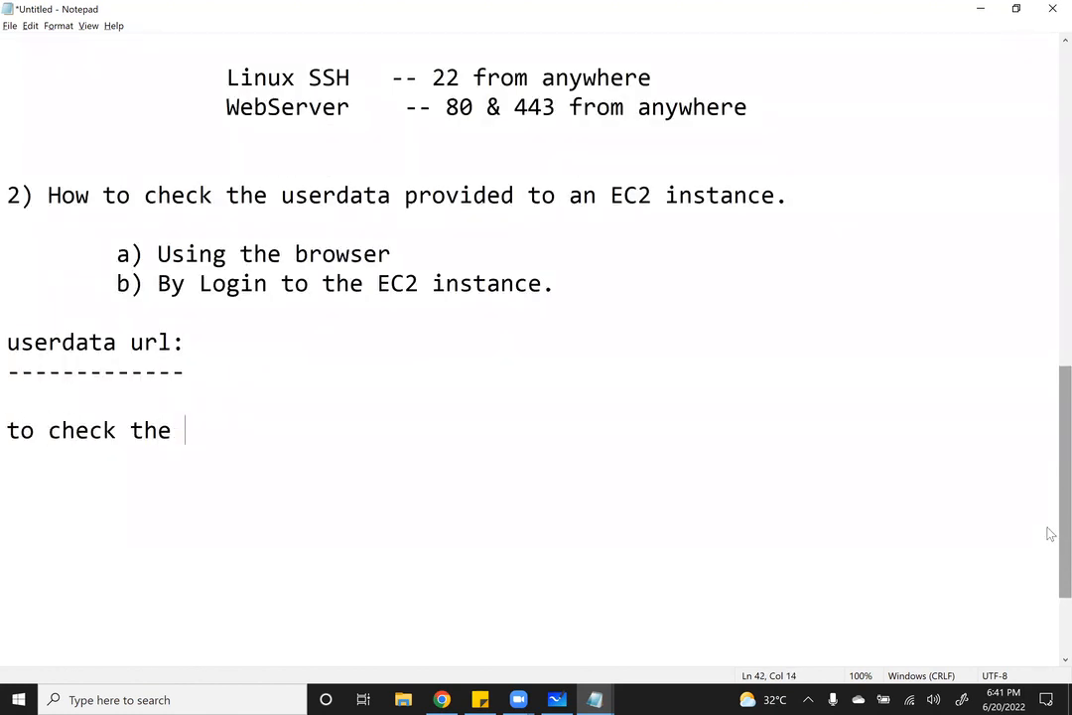
{"action": "type", "text": "userdata f"}
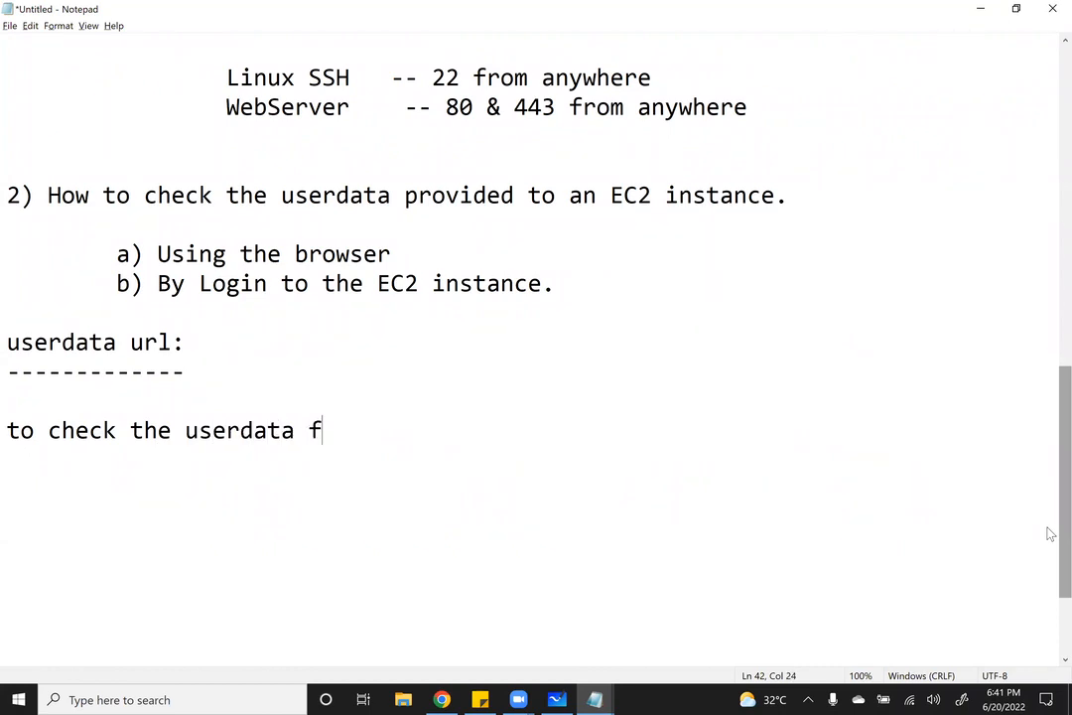
{"action": "key", "text": "BackSpace"}
{"action": "type", "text": "of any "}
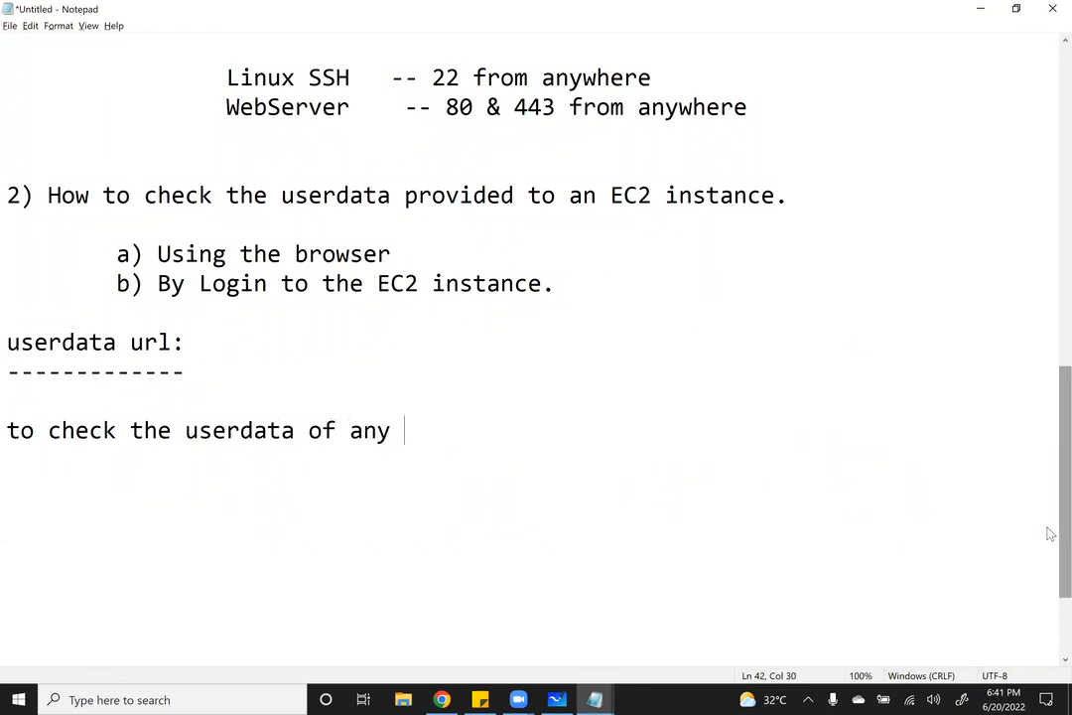
{"action": "type", "text": "EC2 instance, "}
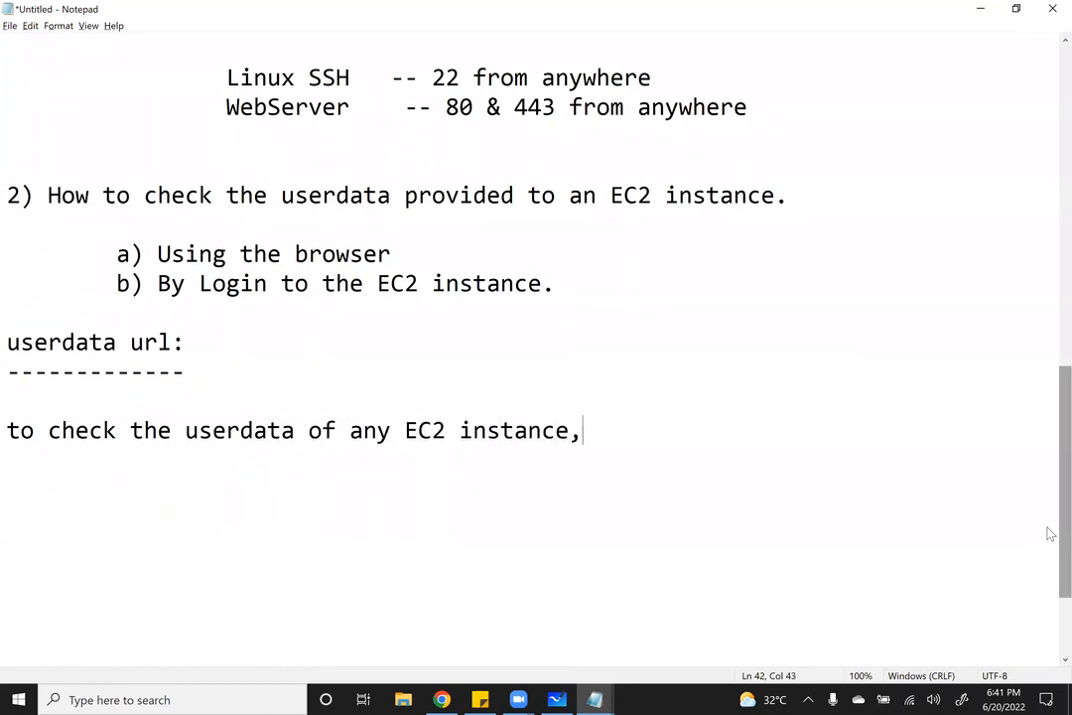
{"action": "type", "text": "we have to "}
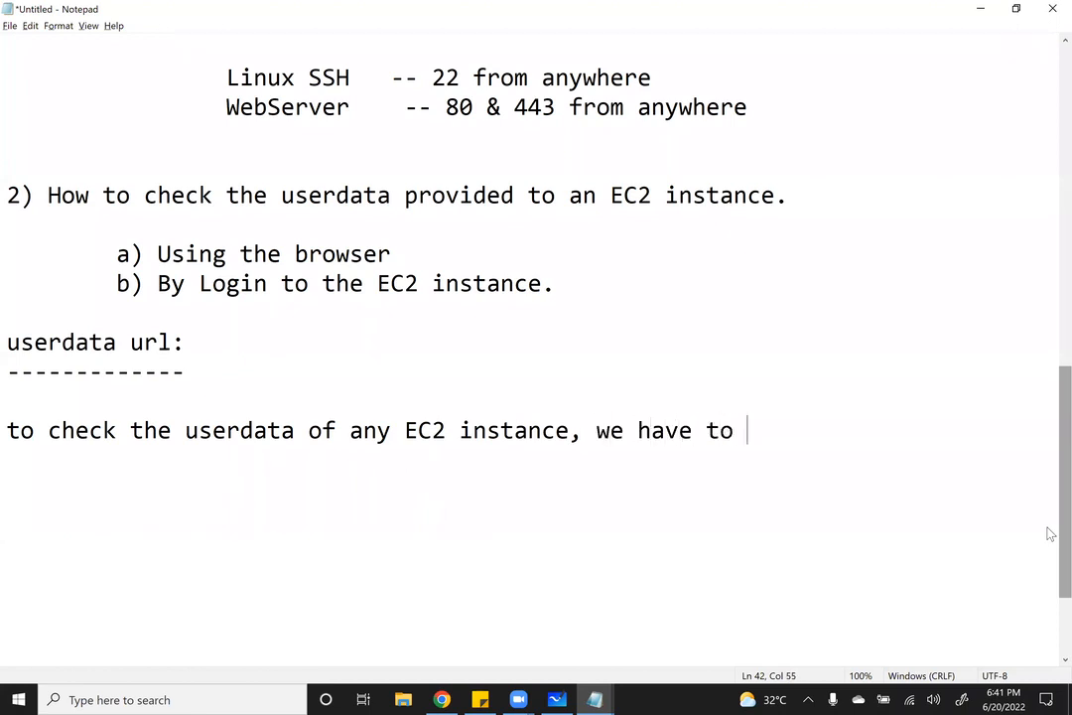
{"action": "type", "text": "use the below "}
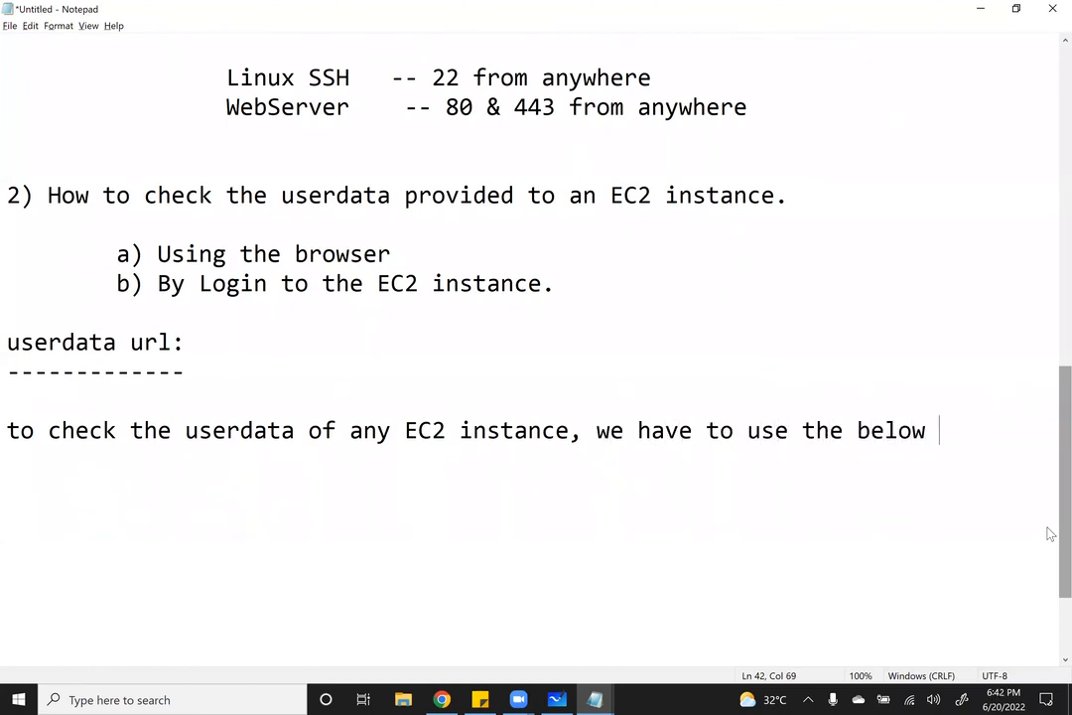
{"action": "type", "text": "url from t"}
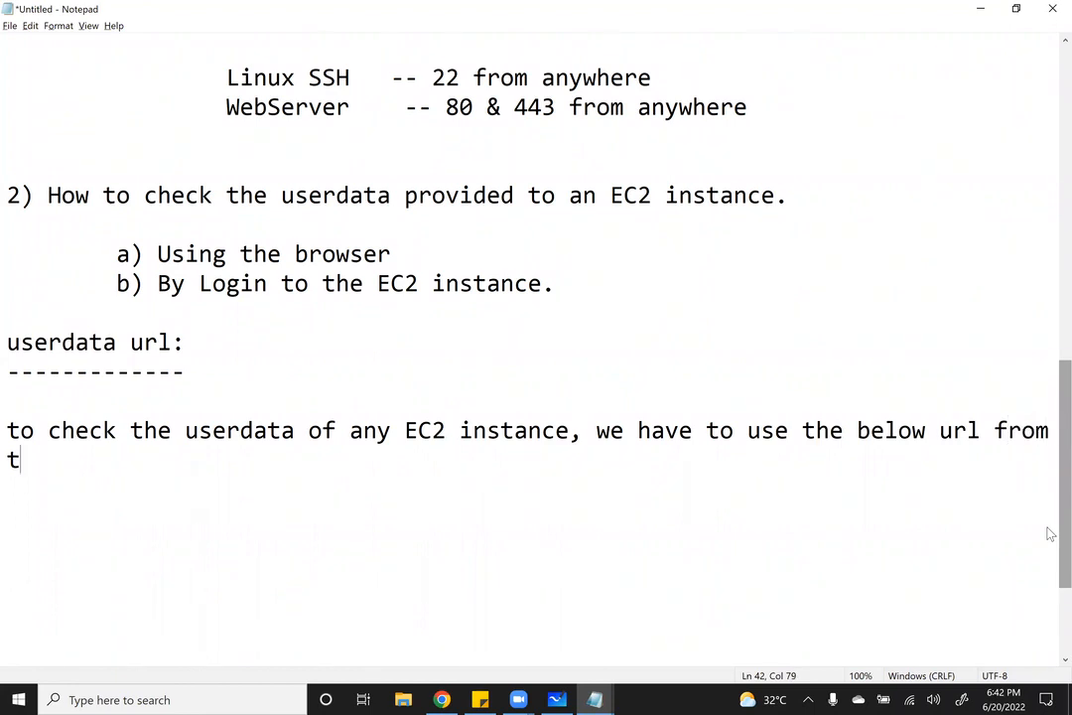
{"action": "type", "text": "hat instance onl"}
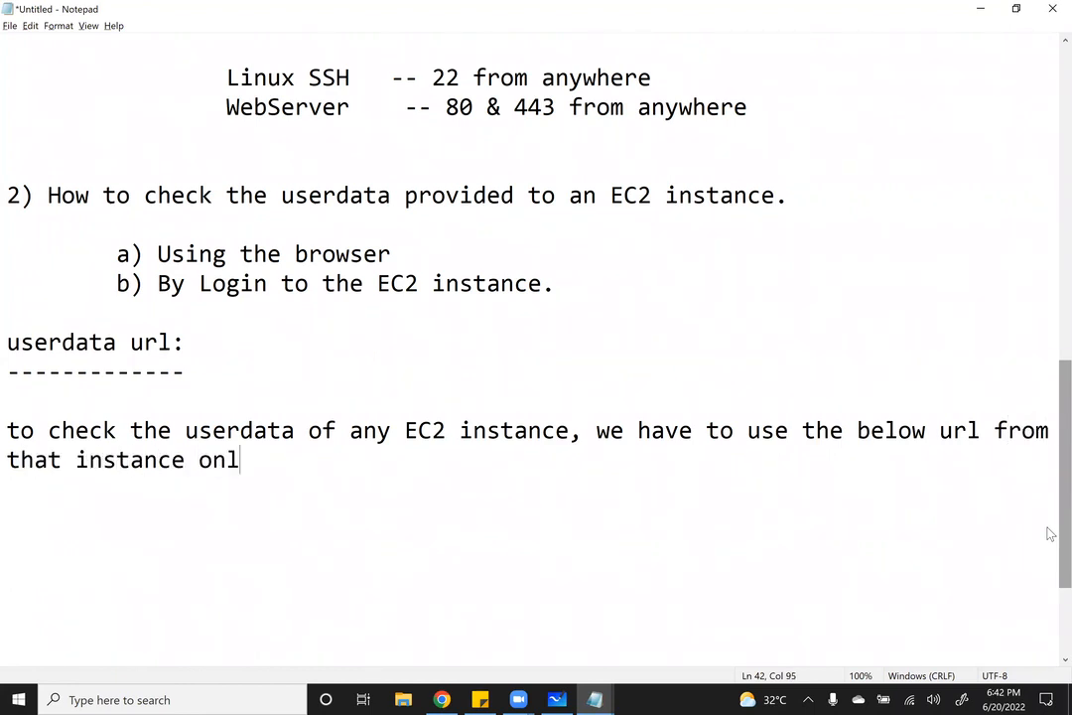
{"action": "type", "text": "y."}
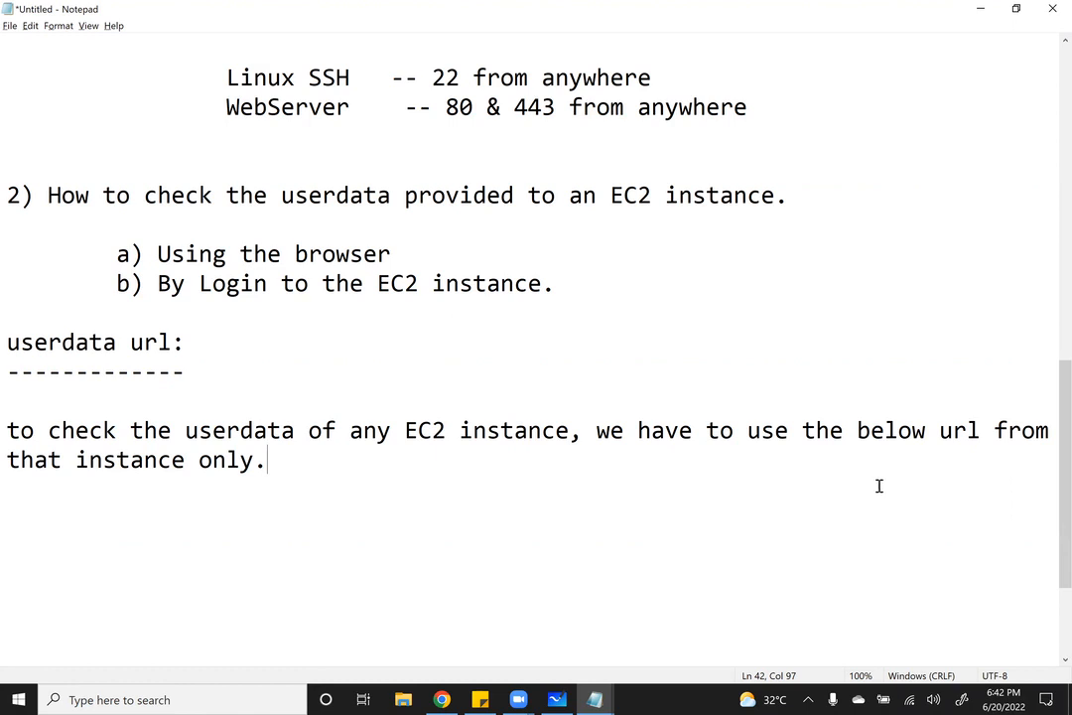
{"action": "key", "text": "Return"}
{"action": "key", "text": "Return"}
{"action": "key", "text": "Tab"}
{"action": "type", "text": "http://"}
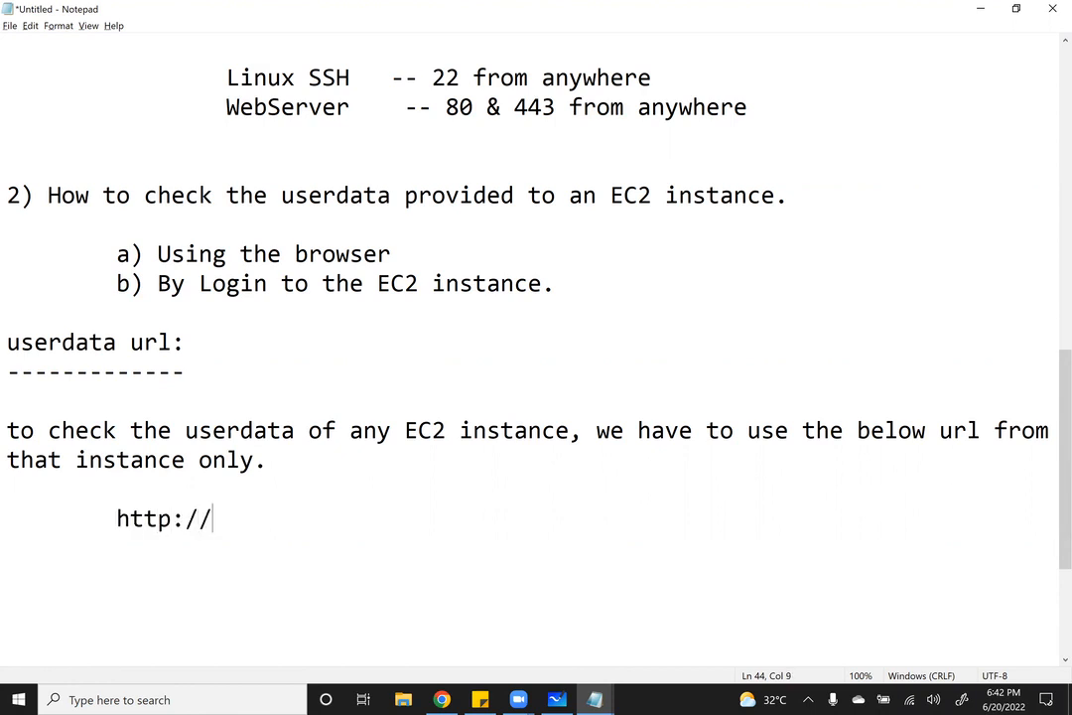
{"action": "type", "text": "169.254"}
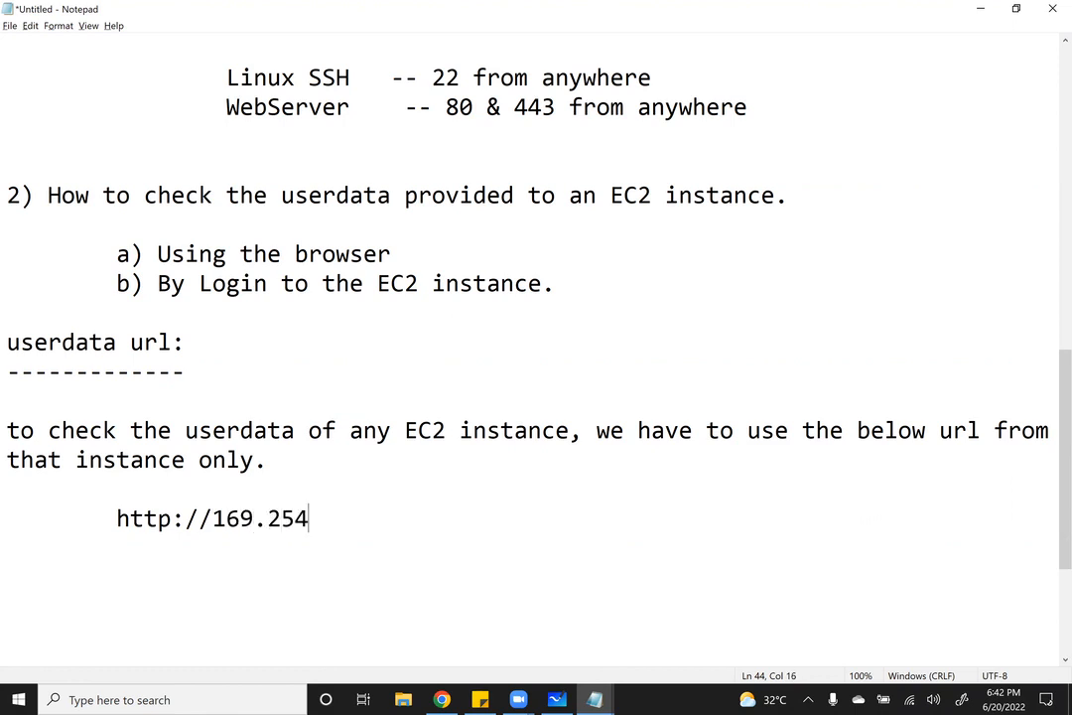
{"action": "type", "text": ".169.254/"}
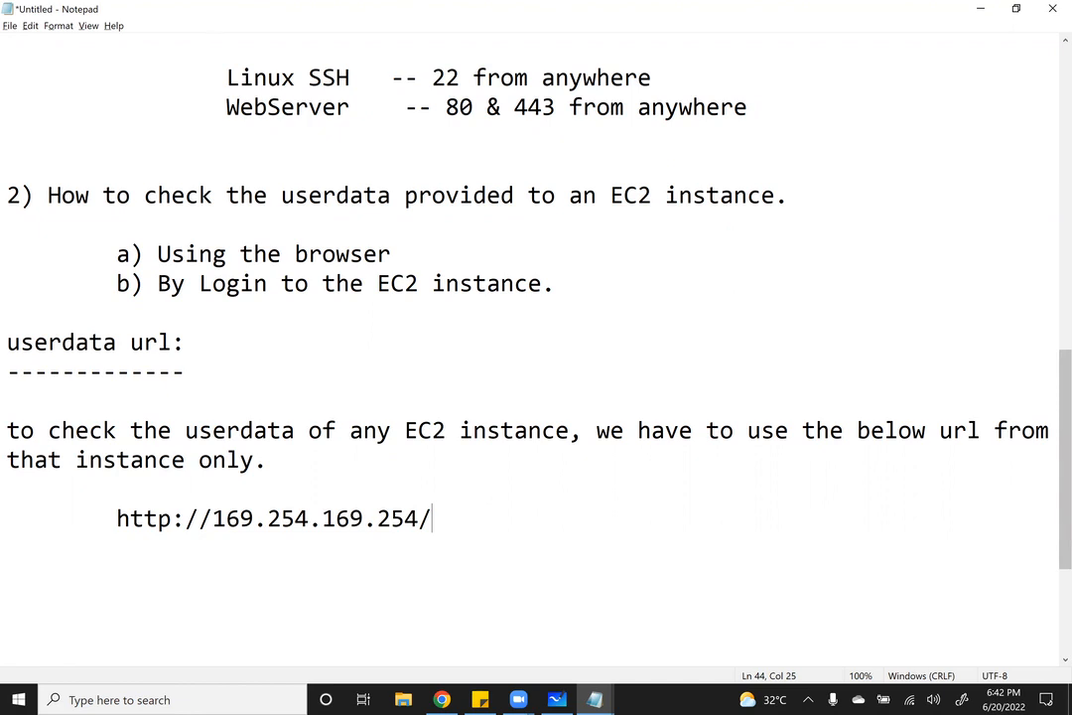
{"action": "type", "text": "latest/user-data"}
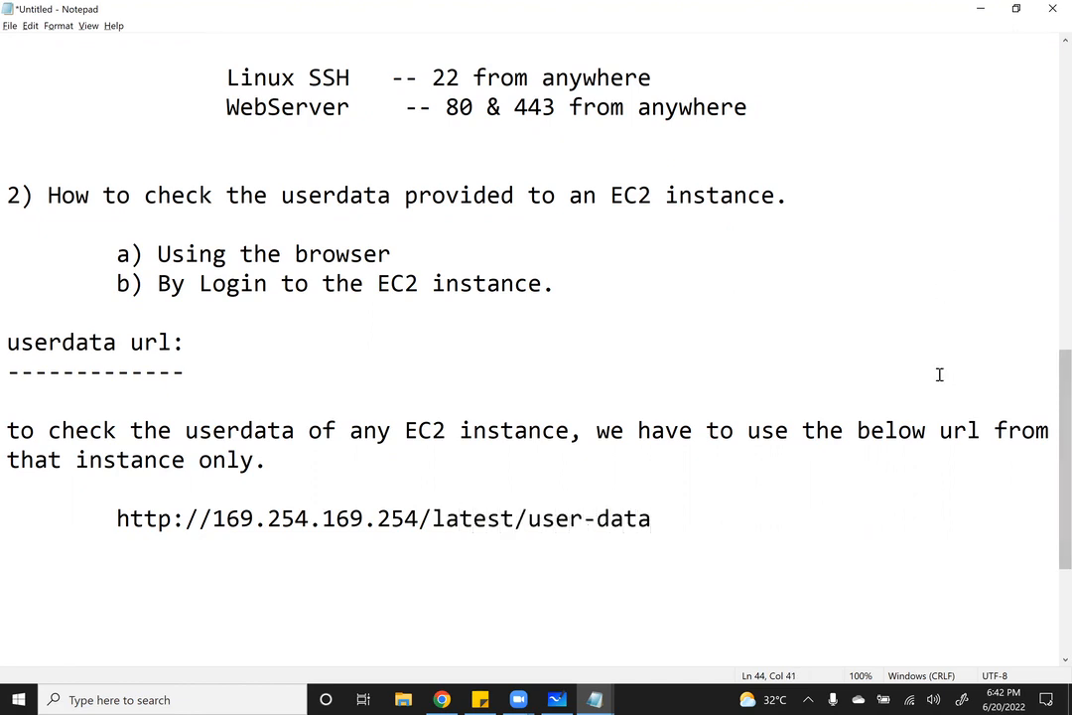
{"action": "left_click_drag", "start_coordinate": [672, 517], "coordinate": [104, 511]}
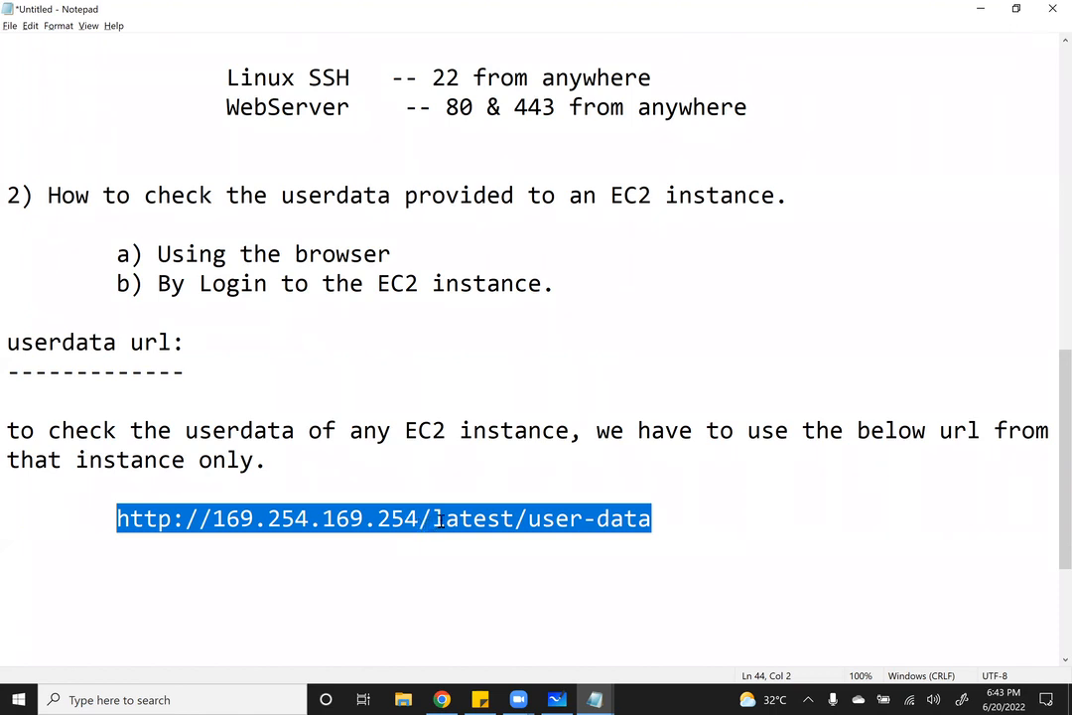
{"action": "left_click_drag", "start_coordinate": [665, 525], "coordinate": [112, 517]}
{"action": "left_click", "coordinate": [413, 542]}
{"action": "left_click_drag", "start_coordinate": [427, 519], "coordinate": [111, 523]}
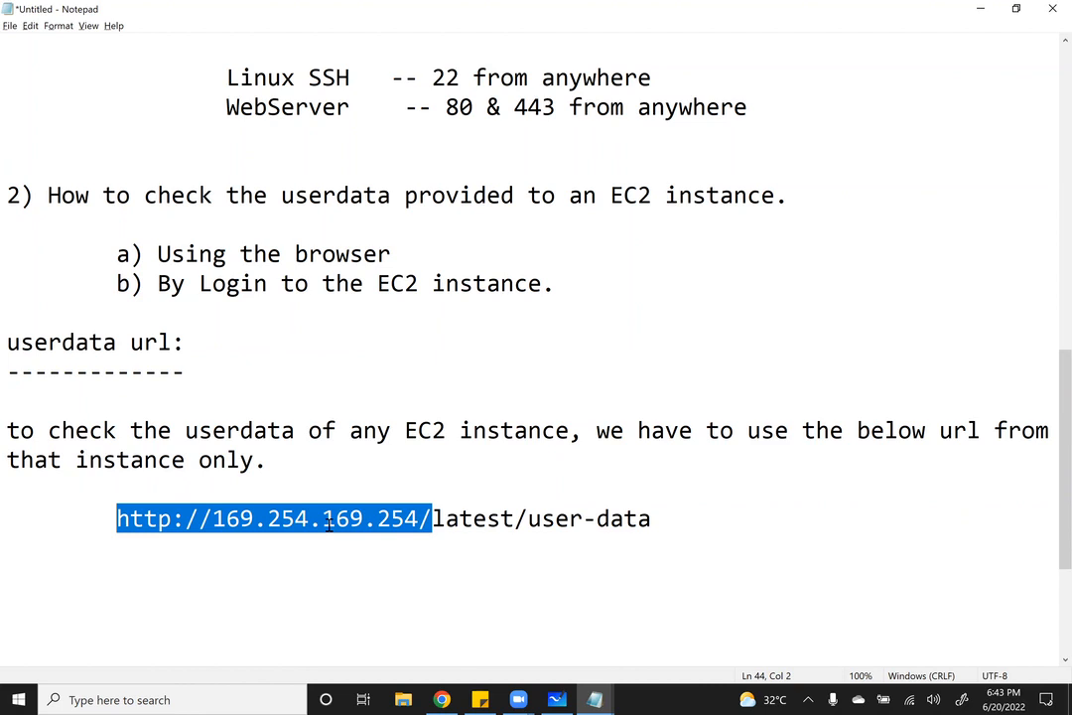
Write the command line "wget url" below the user-data URL, leaving two blank lines between them
{"action": "left_click", "coordinate": [677, 517]}
{"action": "key", "text": "Return"}
{"action": "key", "text": "Return"}
{"action": "key", "text": "Return"}
{"action": "type", "text": "wget"}
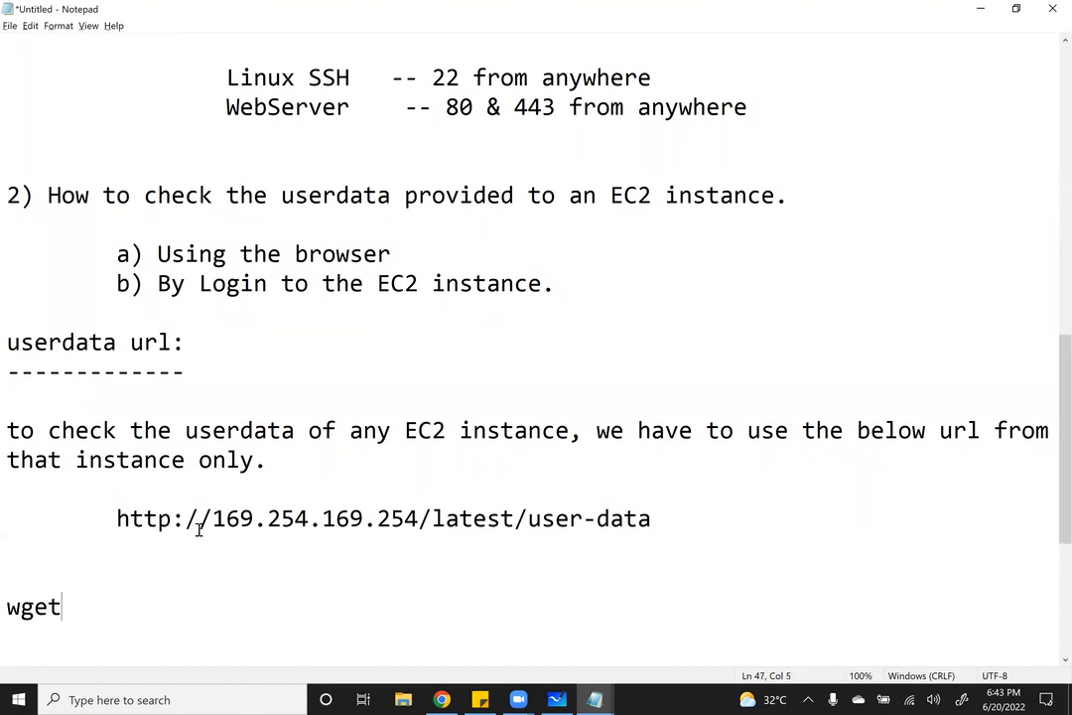
{"action": "left_click", "coordinate": [6, 607]}
{"action": "key", "text": "Delete"}
{"action": "key", "text": "Delete"}
{"action": "key", "text": "Delete"}
{"action": "key", "text": "Delete"}
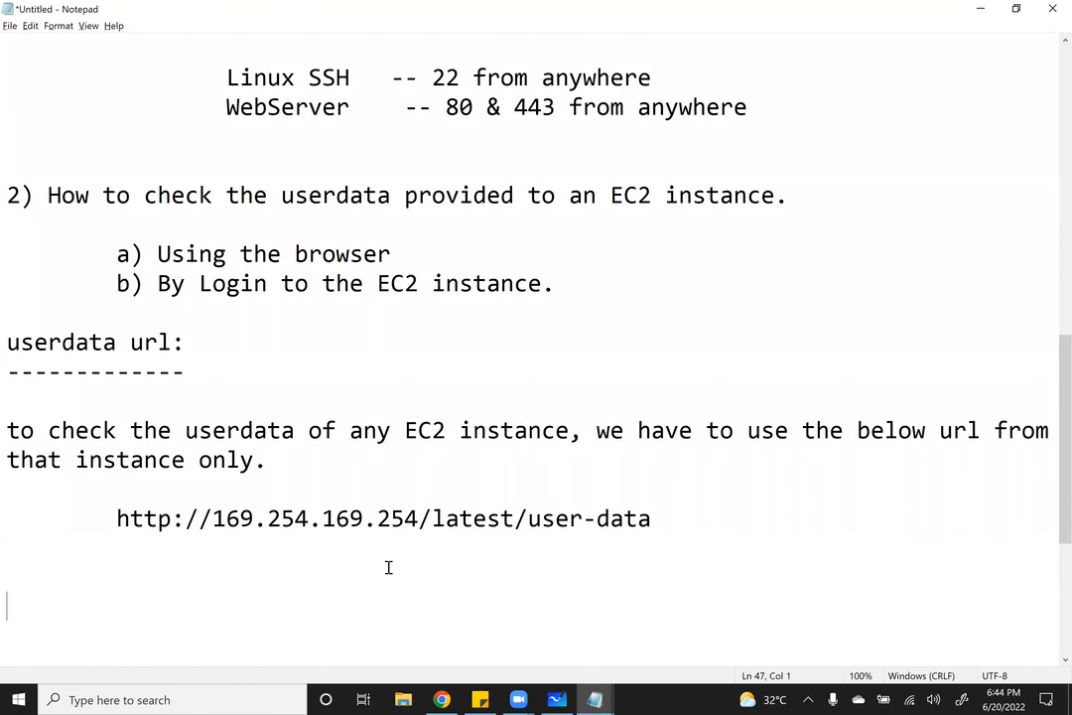
{"action": "type", "text": "wget url"}
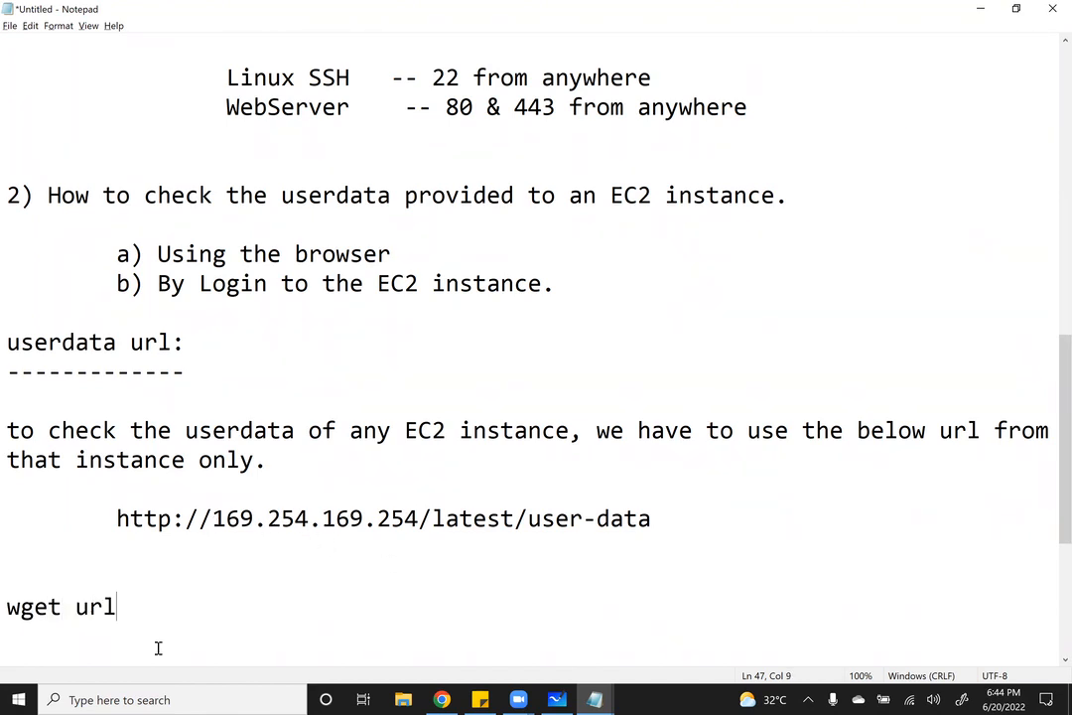
Replace the wget line with "curl google.com", one blank line below the user-data URL, and highlight google.com
{"action": "left_click_drag", "start_coordinate": [151, 607], "coordinate": [7, 596]}
{"action": "key", "text": "BackSpace"}
{"action": "key", "text": "BackSpace"}
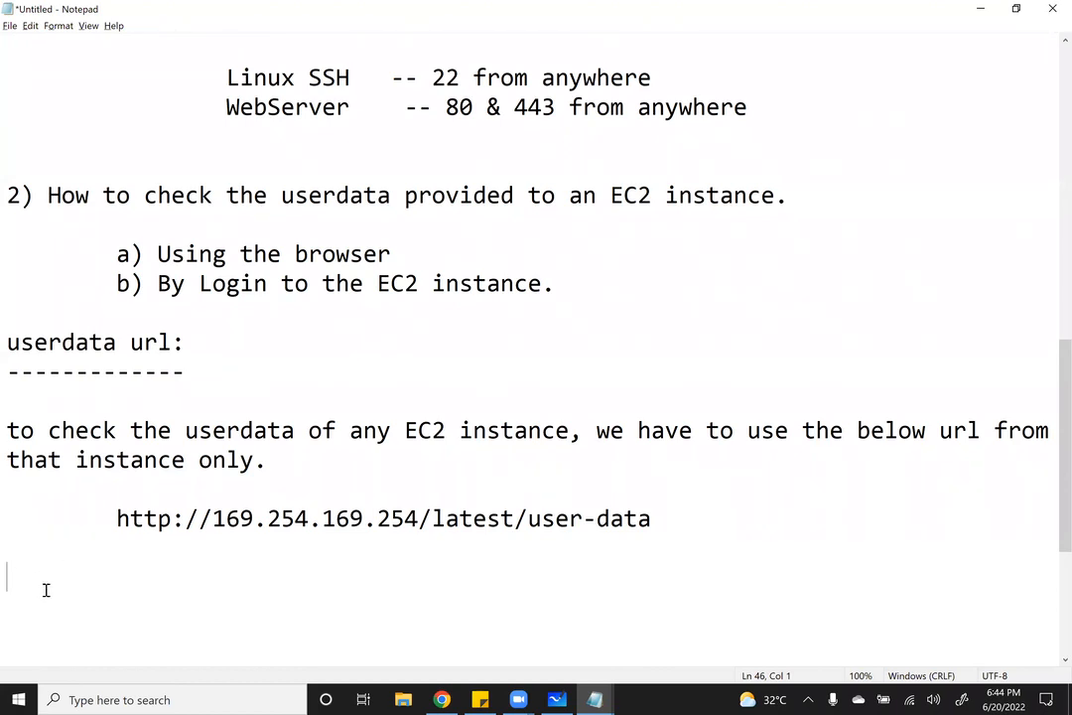
{"action": "type", "text": "curl"}
{"action": "type", "text": "googleo"}
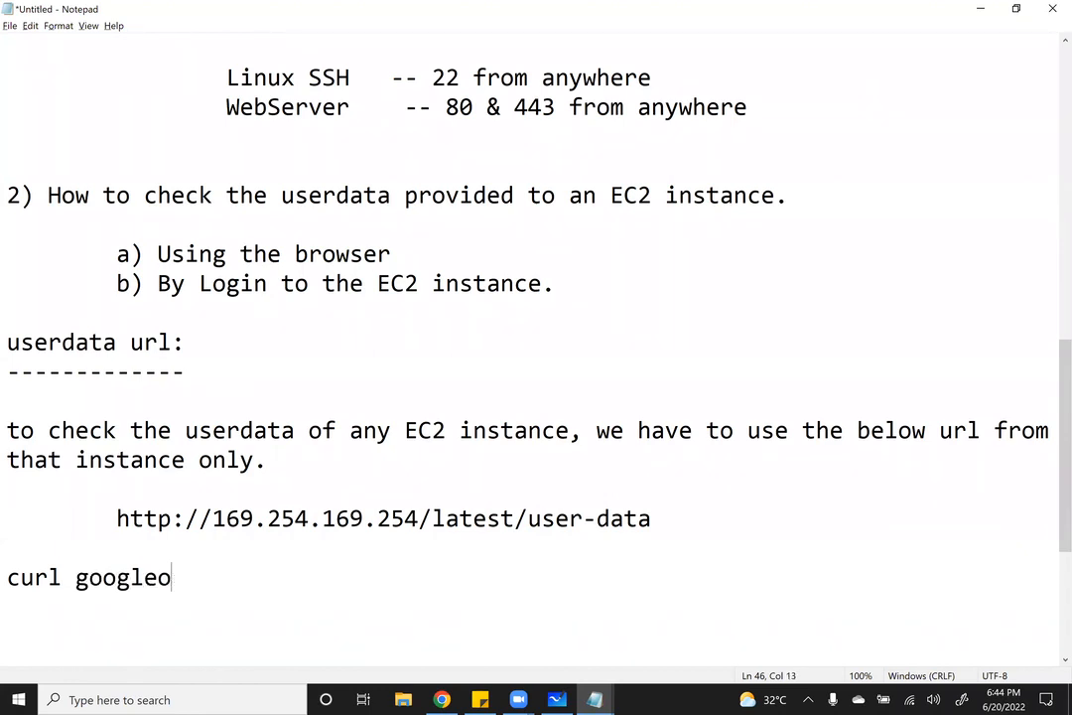
{"action": "key", "text": "BackSpace"}
{"action": "type", "text": ".com"}
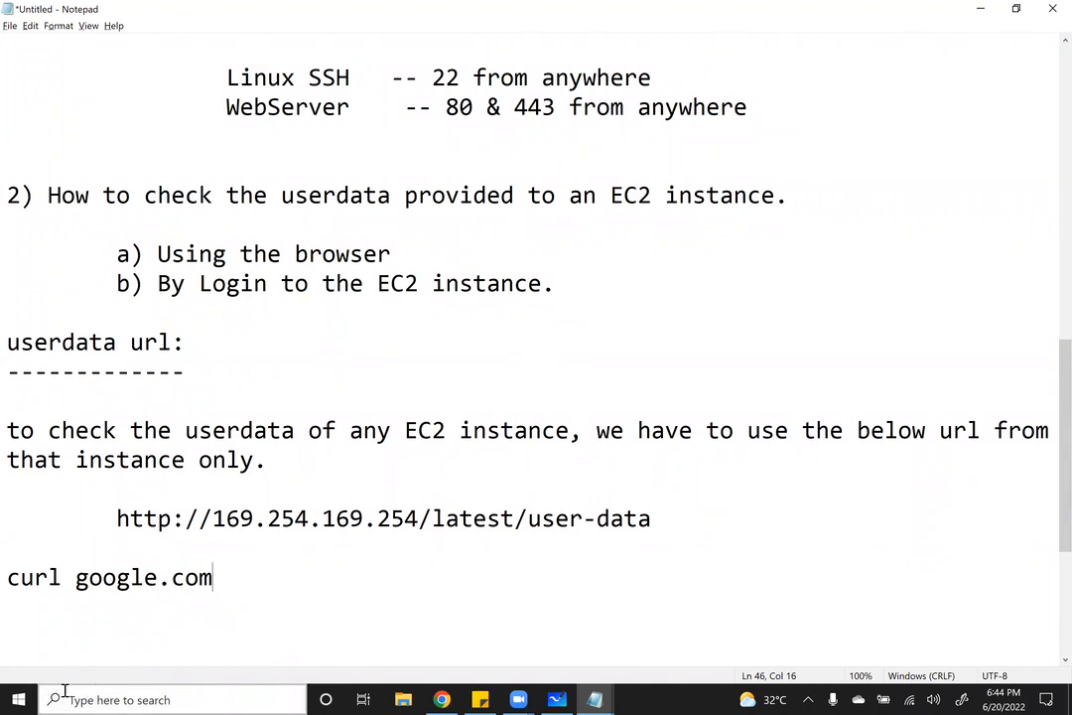
{"action": "left_click_drag", "start_coordinate": [227, 577], "coordinate": [71, 576]}
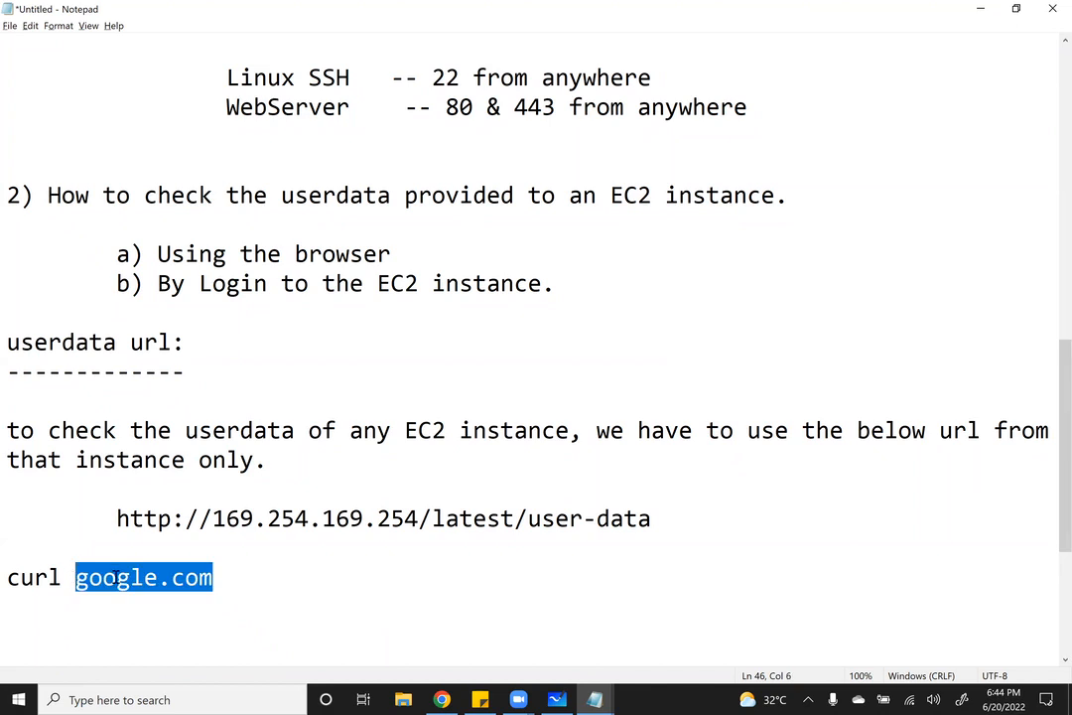
{"action": "key", "text": "BackSpace"}
{"action": "left_click_drag", "start_coordinate": [651, 517], "coordinate": [110, 519]}
{"action": "key", "text": "ctrl+c"}
{"action": "left_click", "coordinate": [115, 576]}
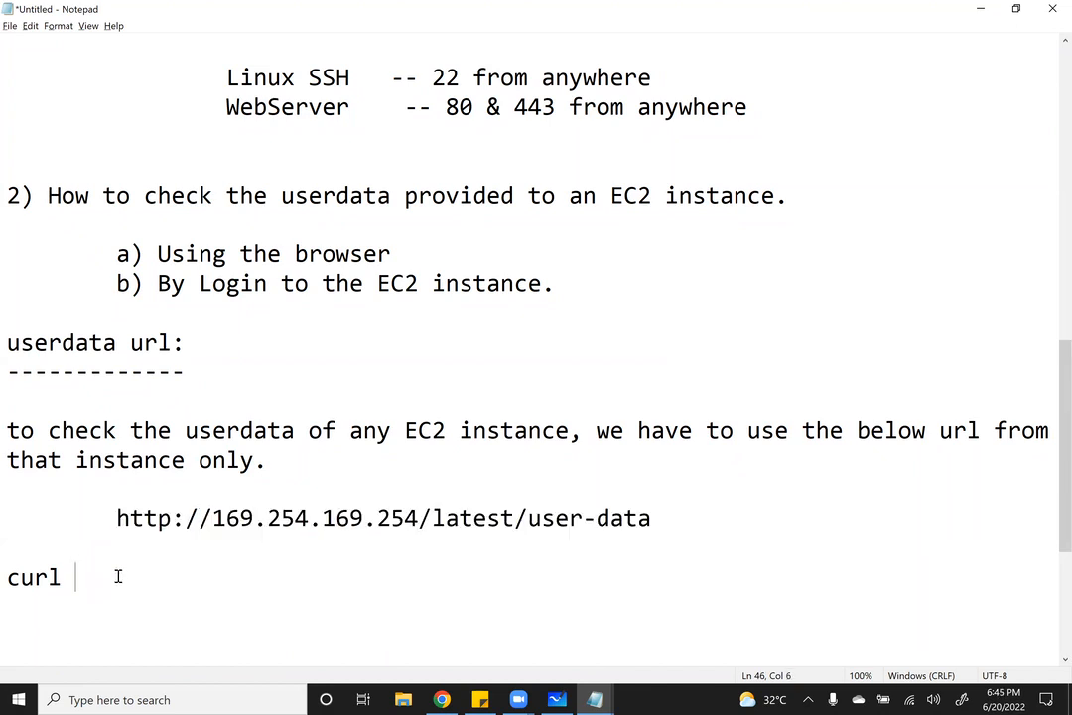
{"action": "key", "text": "ctrl+v"}
{"action": "left_click", "coordinate": [8, 577]}
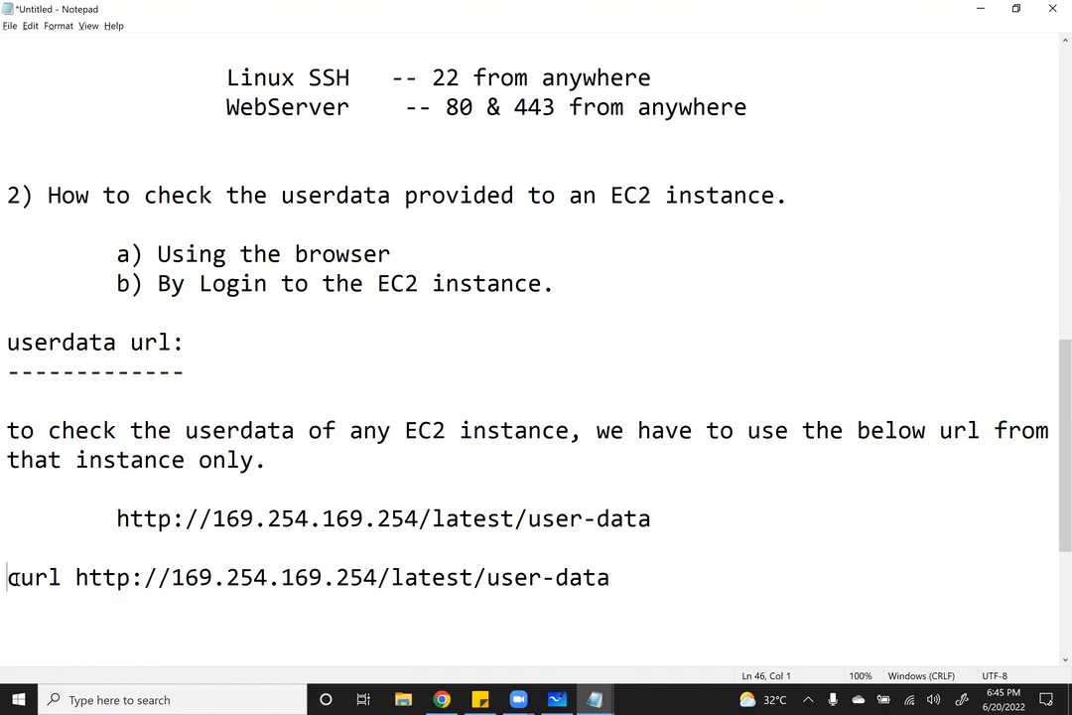
{"action": "left_click_drag", "start_coordinate": [696, 583], "coordinate": [48, 583]}
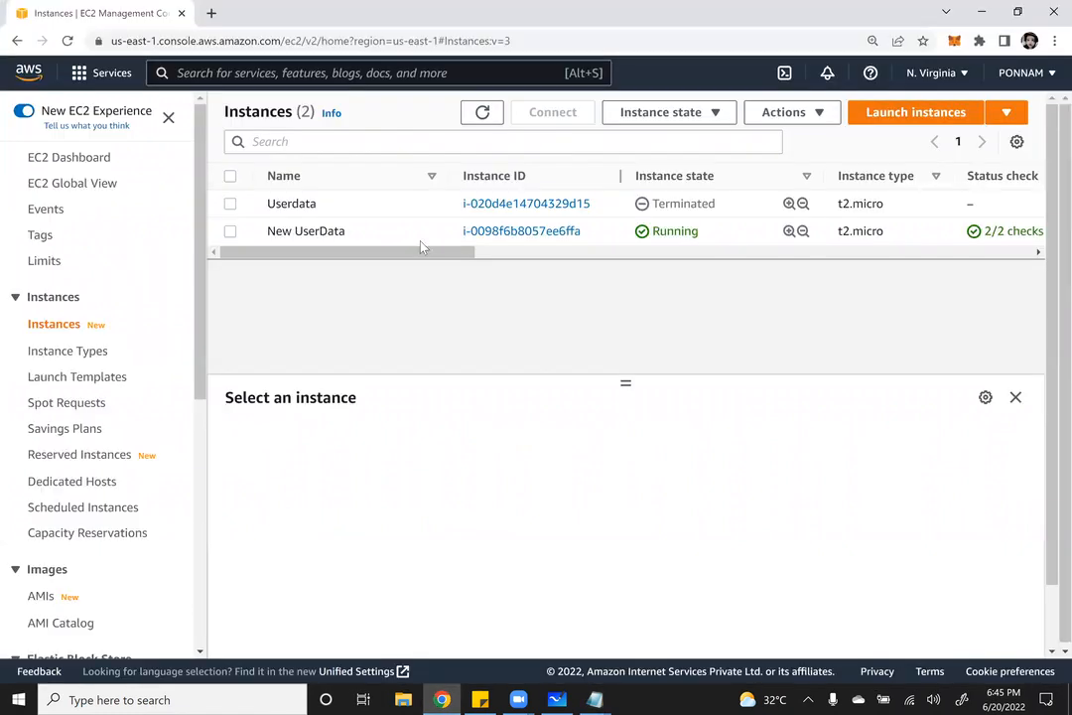
Copy the New UserData instance's public IPv4 address from the AWS console and enter it as the host name in PuTTY
{"action": "left_click", "coordinate": [420, 241]}
{"action": "left_click", "coordinate": [507, 525]}
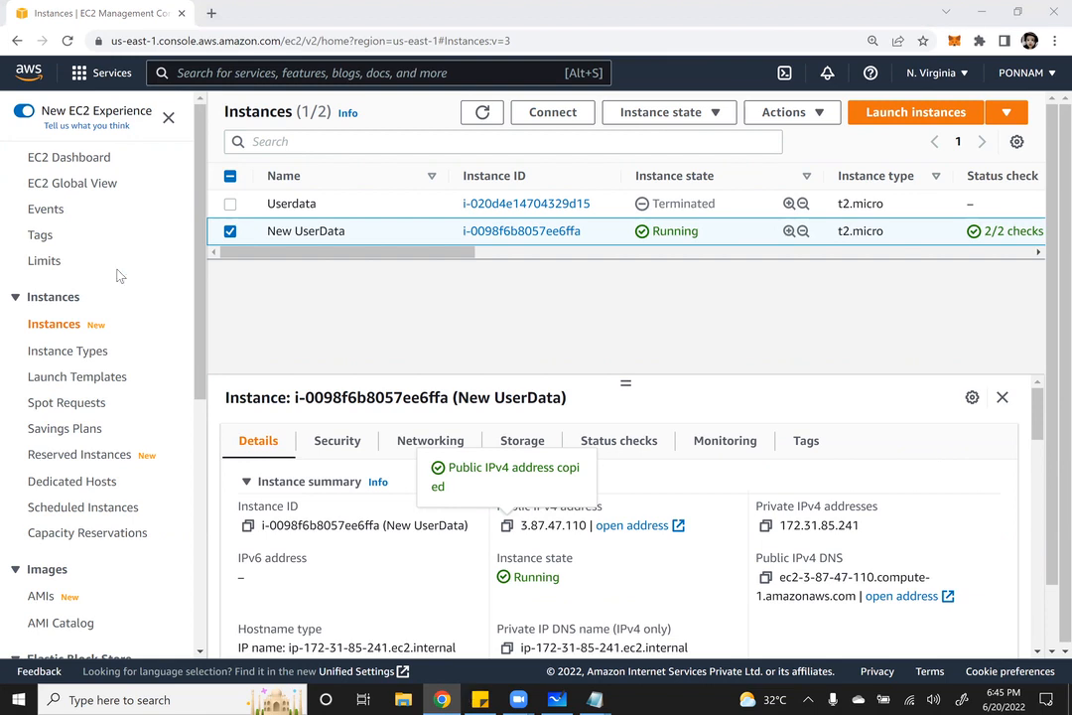
{"action": "key", "text": "super"}
{"action": "type", "text": "putty"}
{"action": "key", "text": "Return"}
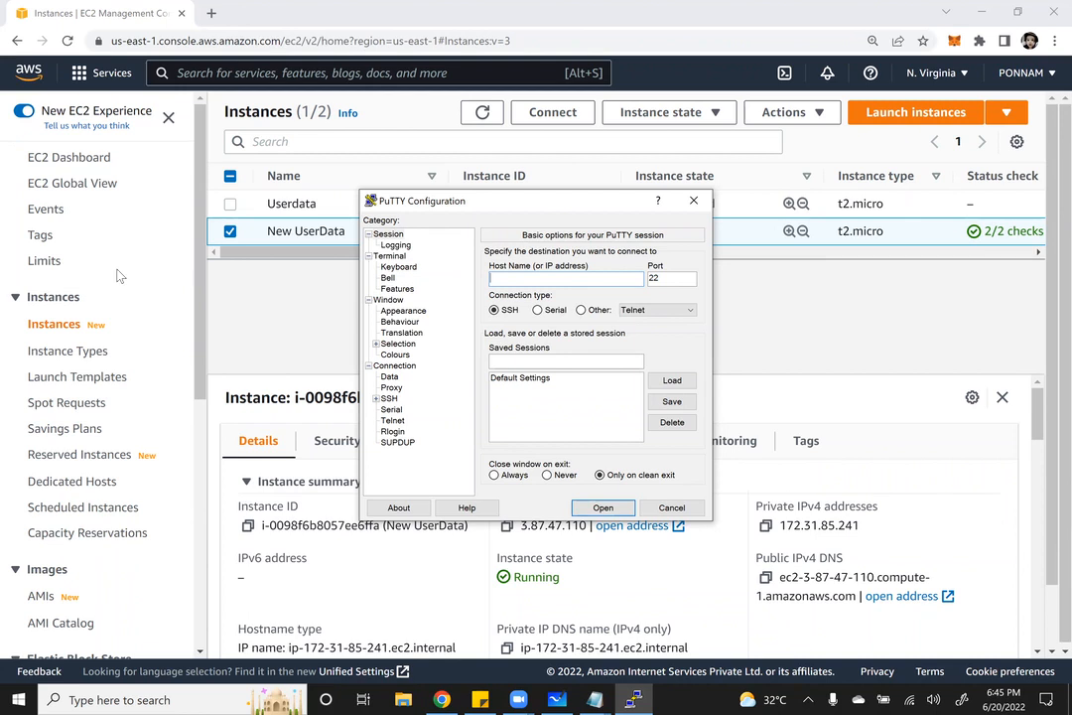
{"action": "key", "text": "ctrl+v"}
Load the Nvirginia .ppk file from Downloads as the private key for SSH authentication
{"action": "left_click", "coordinate": [387, 398]}
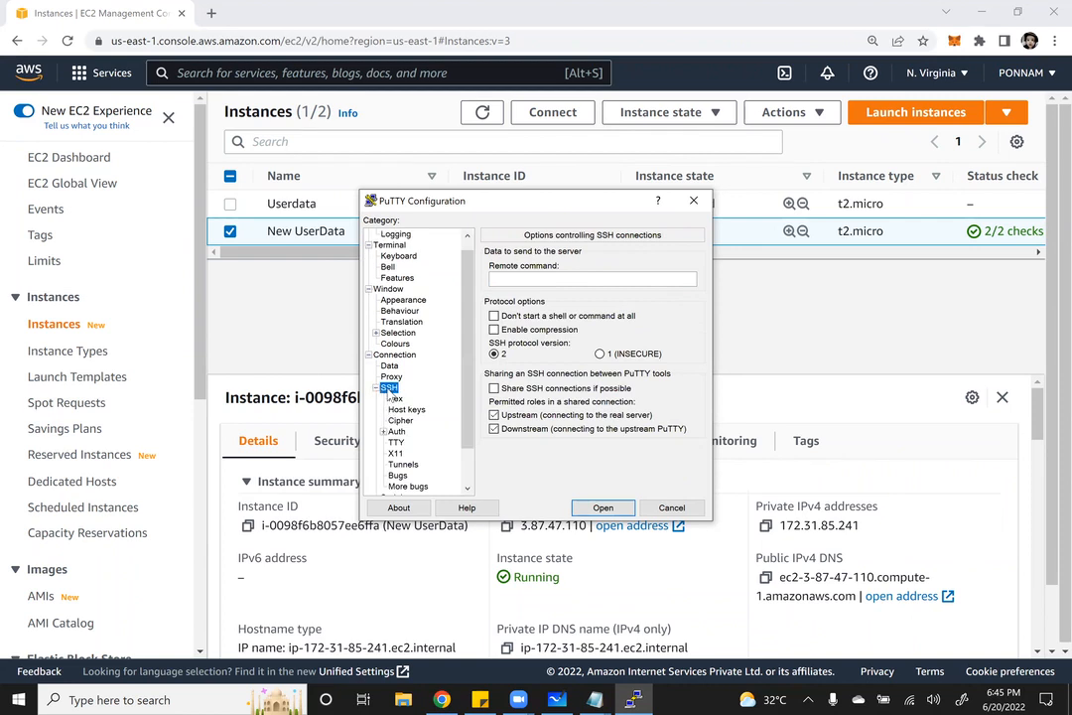
{"action": "left_click", "coordinate": [396, 432]}
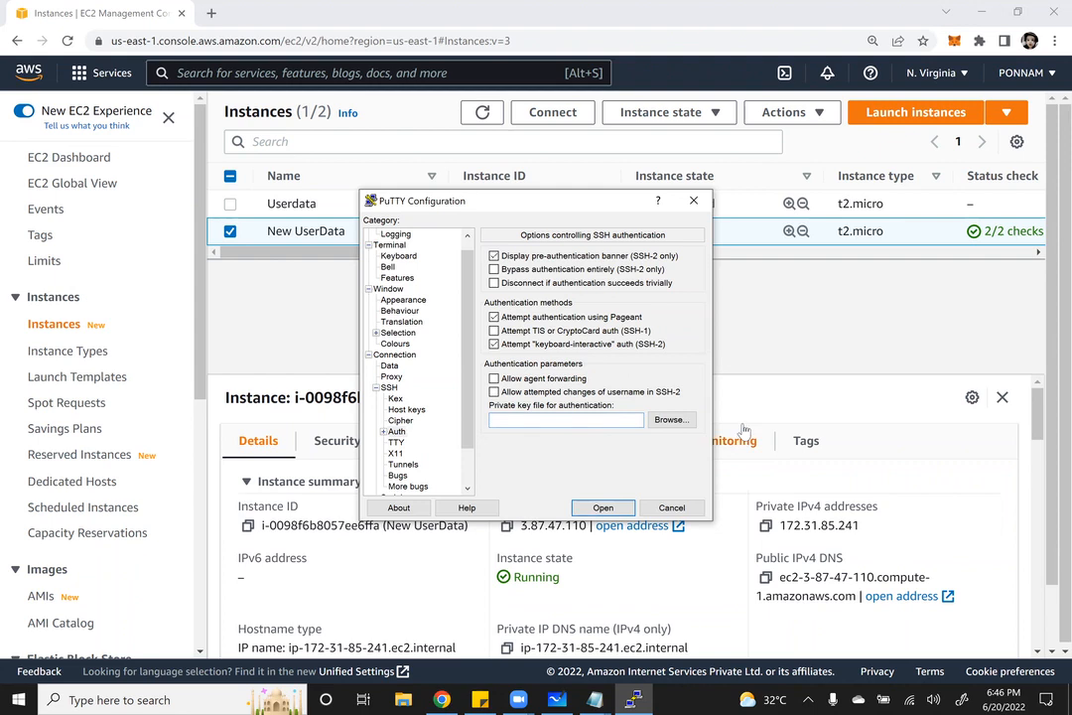
{"action": "left_click", "coordinate": [671, 420]}
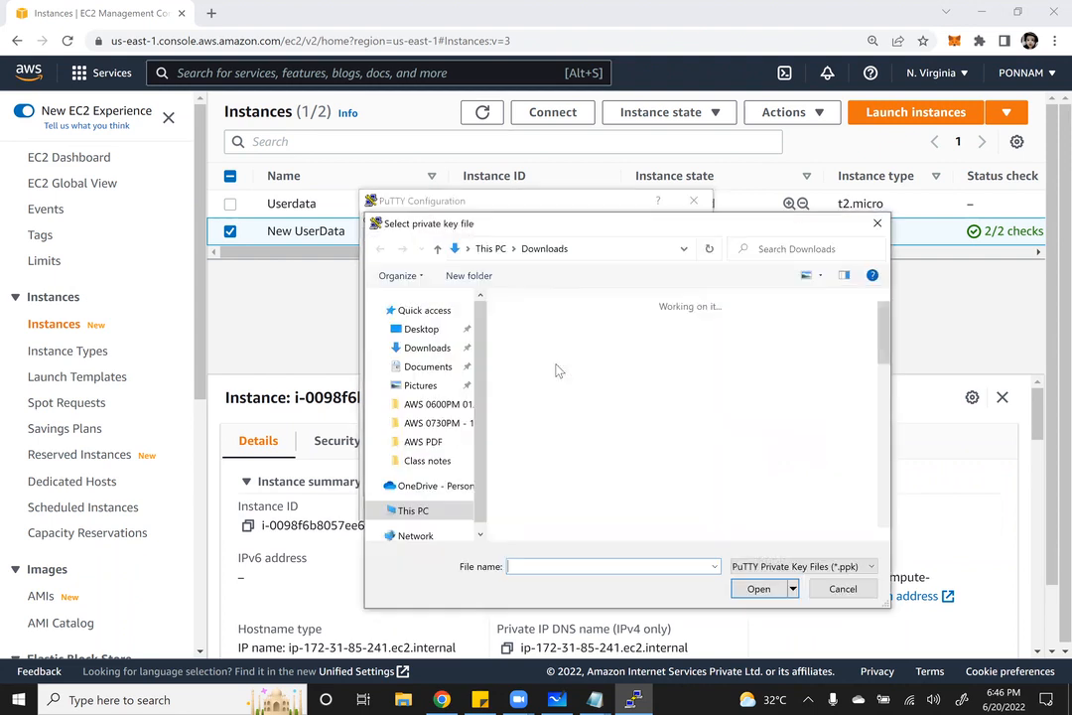
{"action": "double_click", "coordinate": [542, 365]}
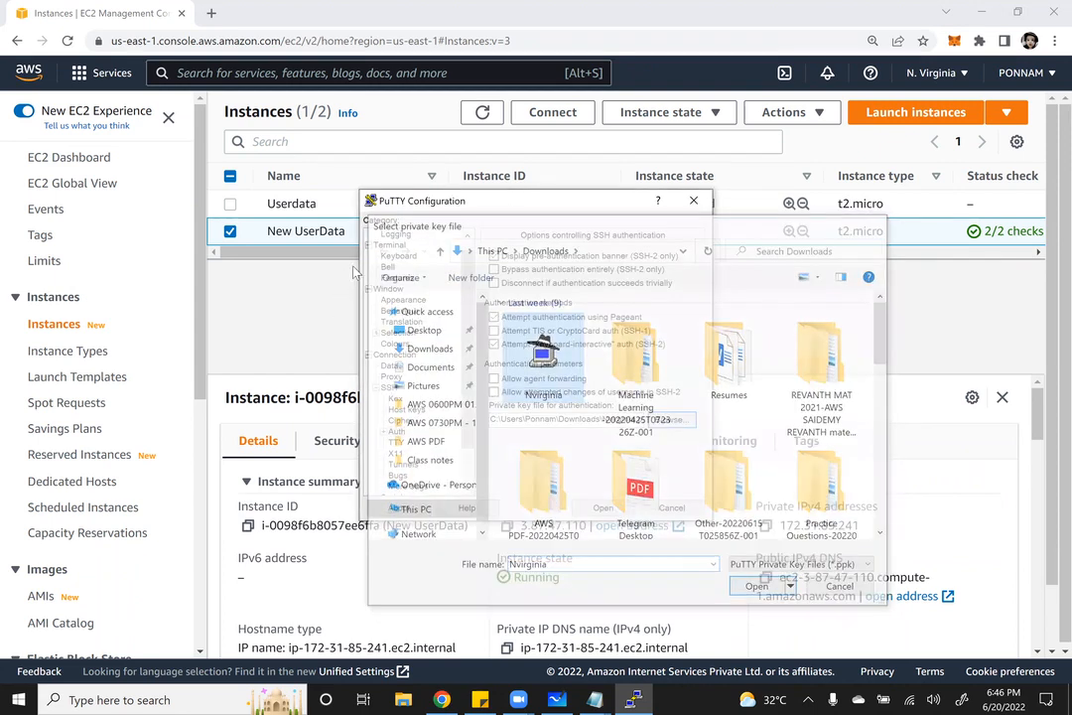
Set the terminal window font to Courier New, Regular, size 18
{"action": "left_click", "coordinate": [403, 300]}
{"action": "left_click", "coordinate": [655, 344]}
{"action": "left_click", "coordinate": [642, 419]}
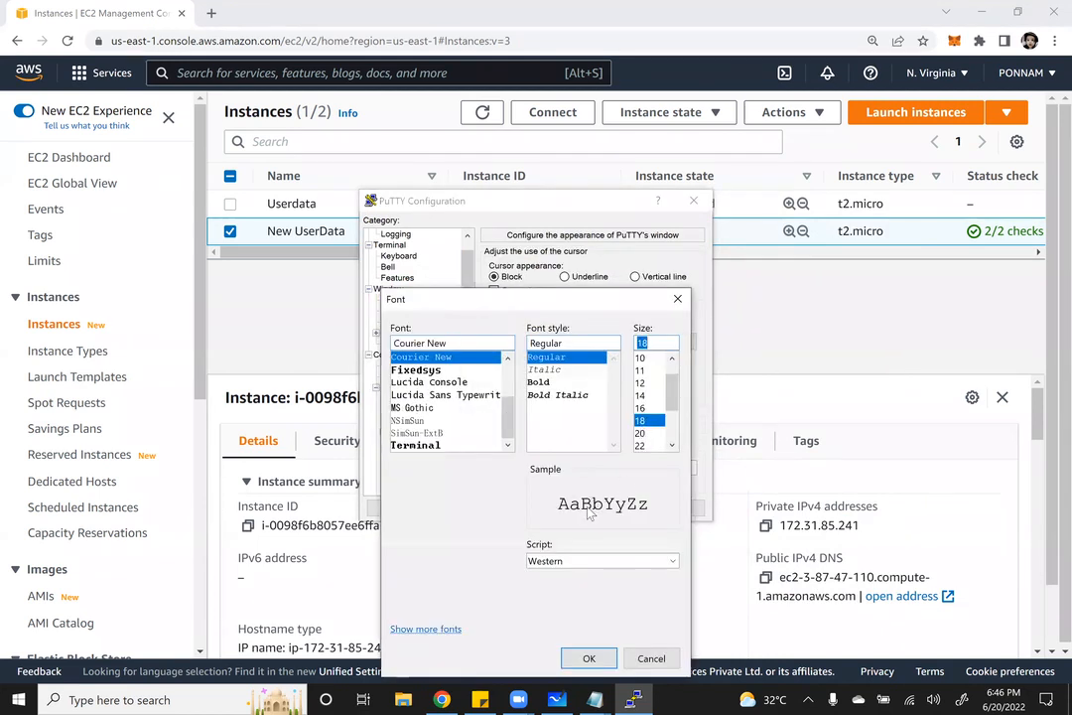
{"action": "left_click", "coordinate": [589, 658]}
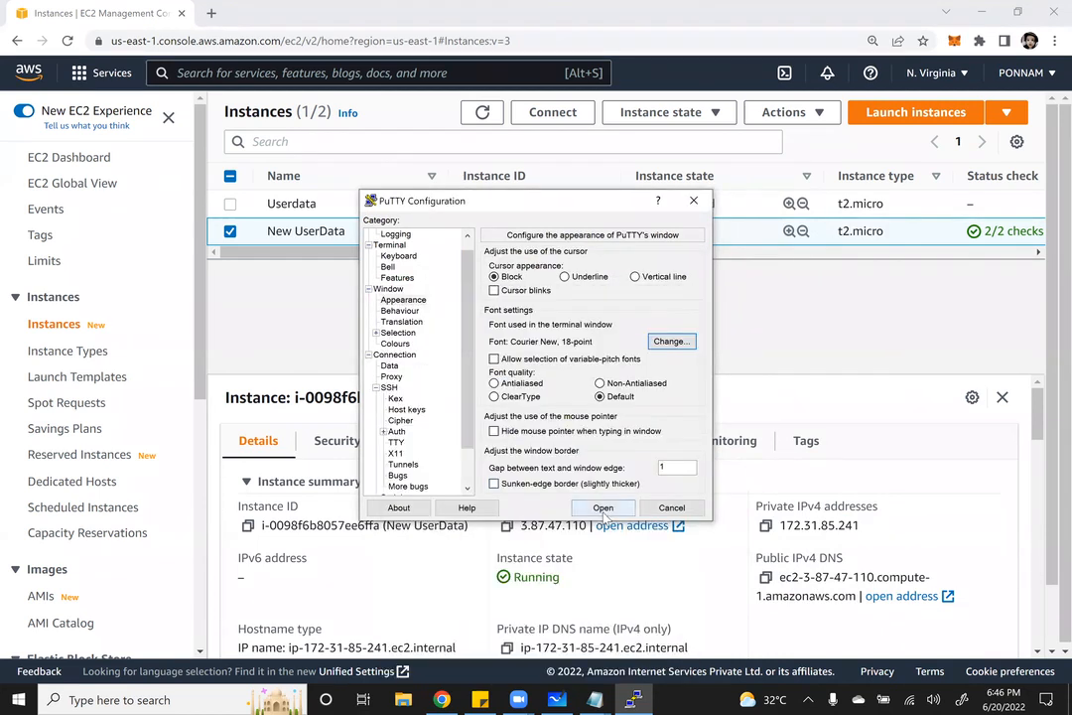
Open the SSH connection, accept the server's host key and log in as ec2-user
{"action": "left_click", "coordinate": [605, 508]}
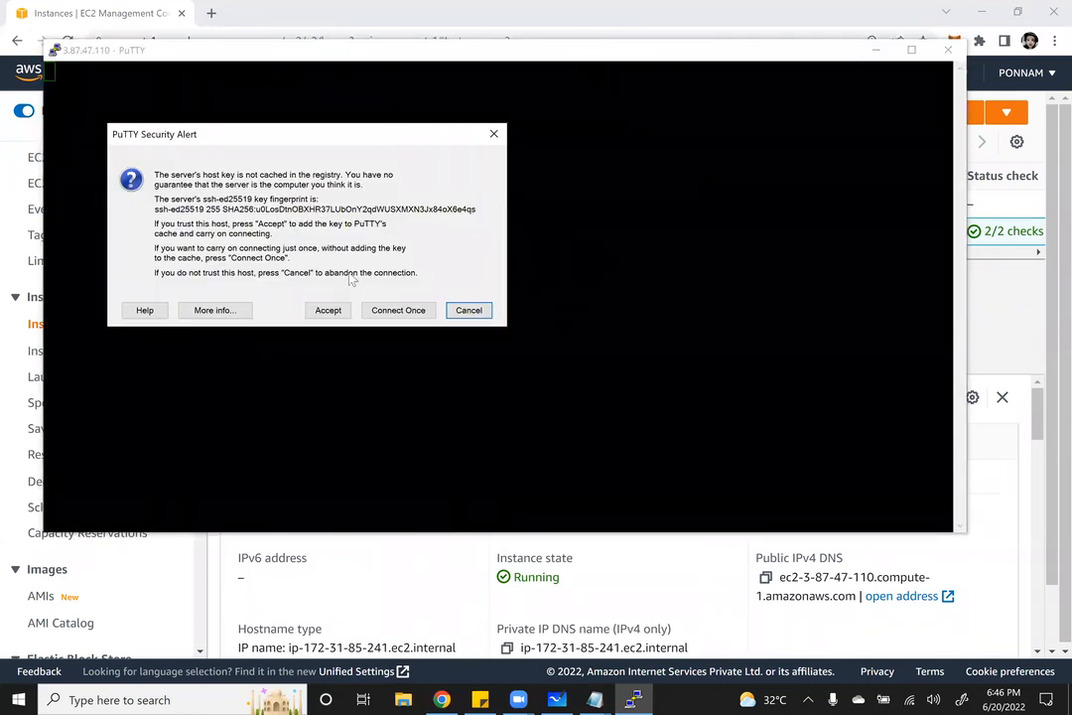
{"action": "left_click", "coordinate": [326, 310]}
{"action": "type", "text": "ec"}
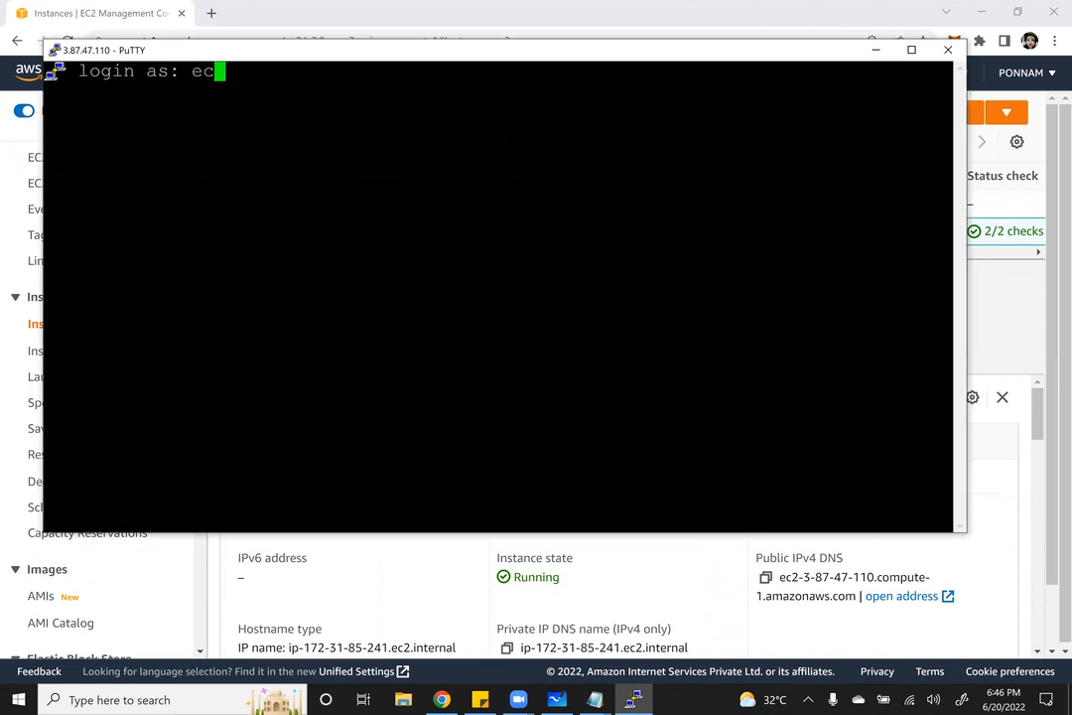
{"action": "type", "text": "2-user"}
{"action": "key", "text": "Return"}
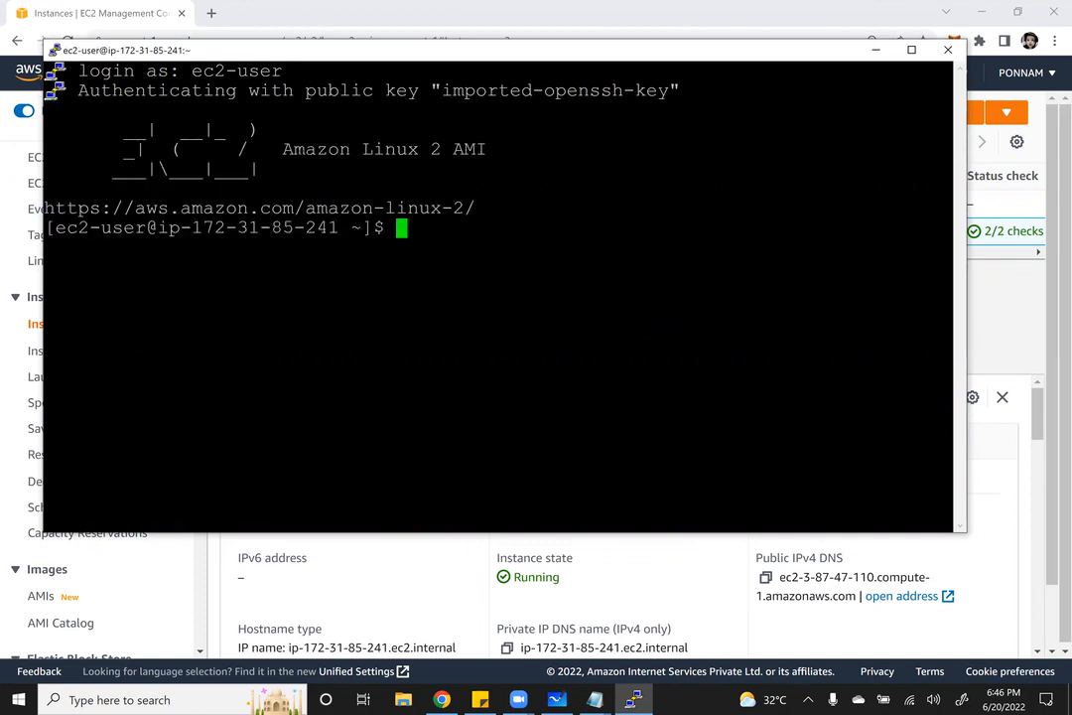
Copy the curl line from the untitled Notepad notes, run it in the PuTTY session and highlight the returned script
{"action": "left_click", "coordinate": [595, 699]}
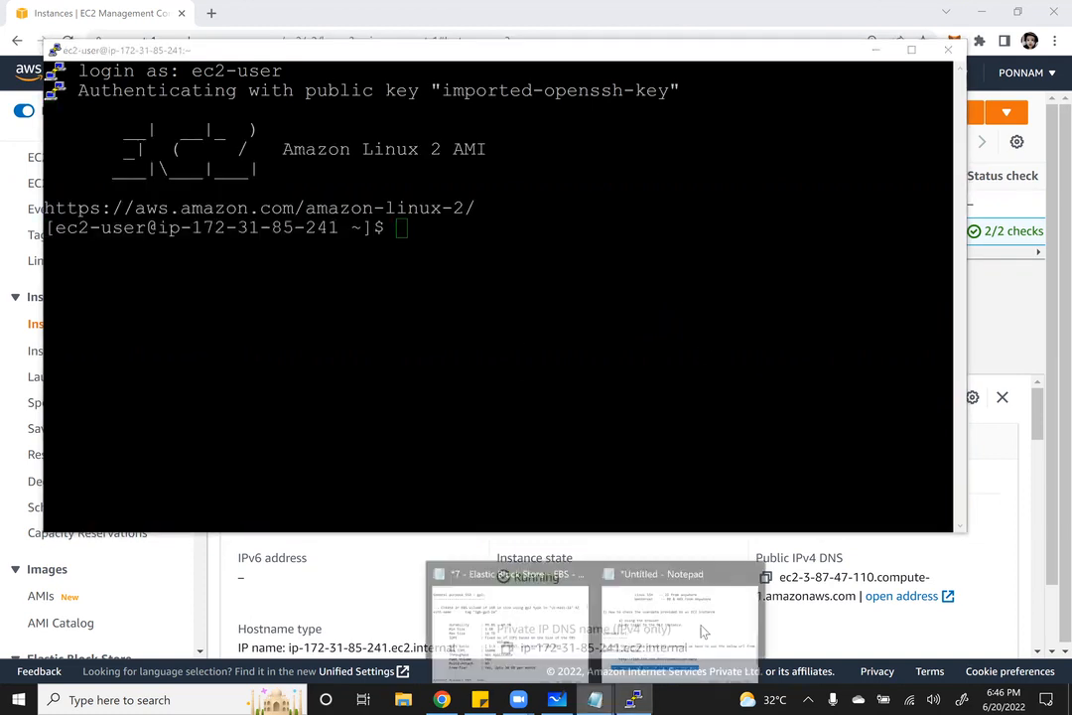
{"action": "left_click", "coordinate": [682, 585]}
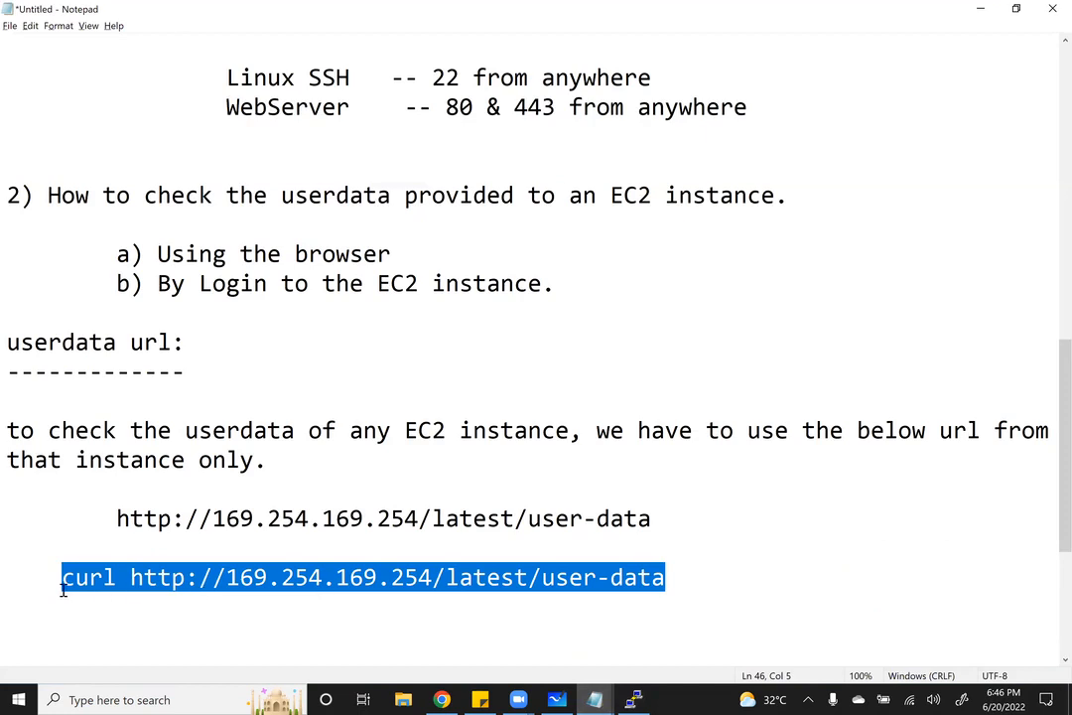
{"action": "key", "text": "ctrl+c"}
{"action": "key", "text": "alt+Tab"}
{"action": "key", "text": "shift+Insert"}
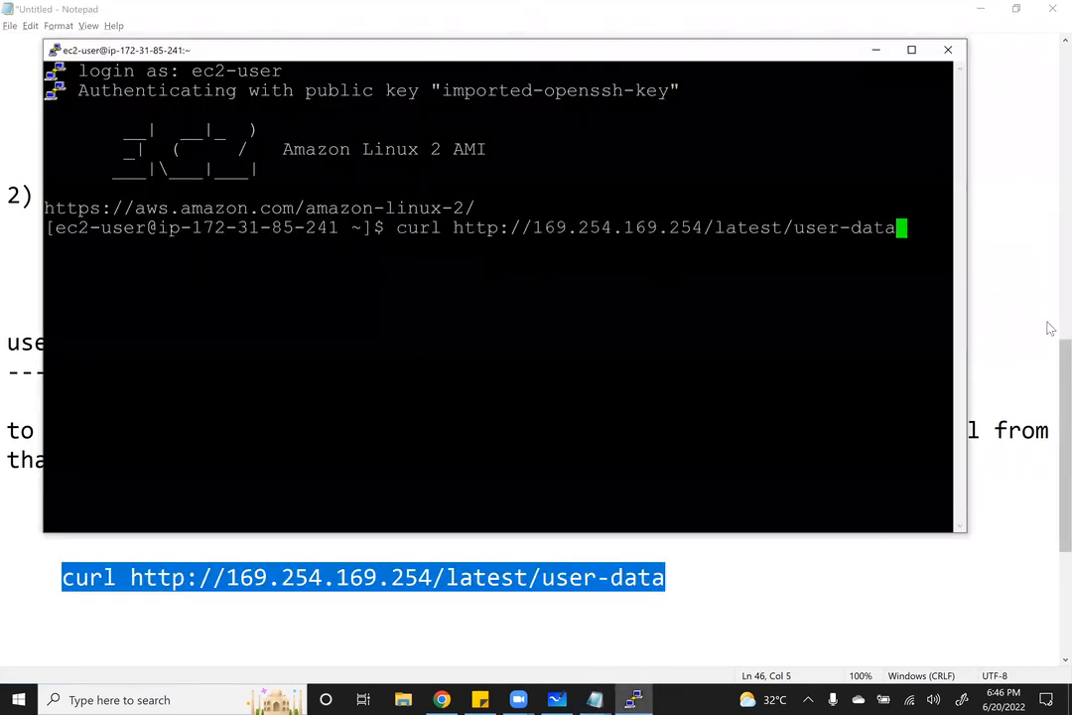
{"action": "key", "text": "Return"}
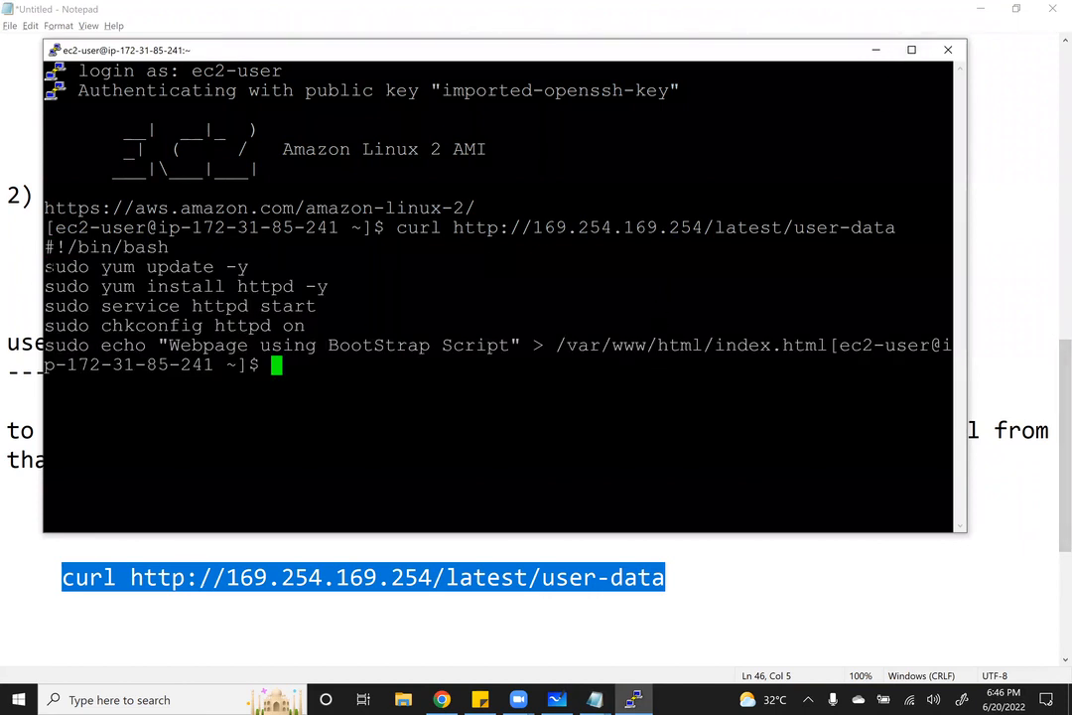
{"action": "left_click_drag", "start_coordinate": [44, 238], "coordinate": [827, 346]}
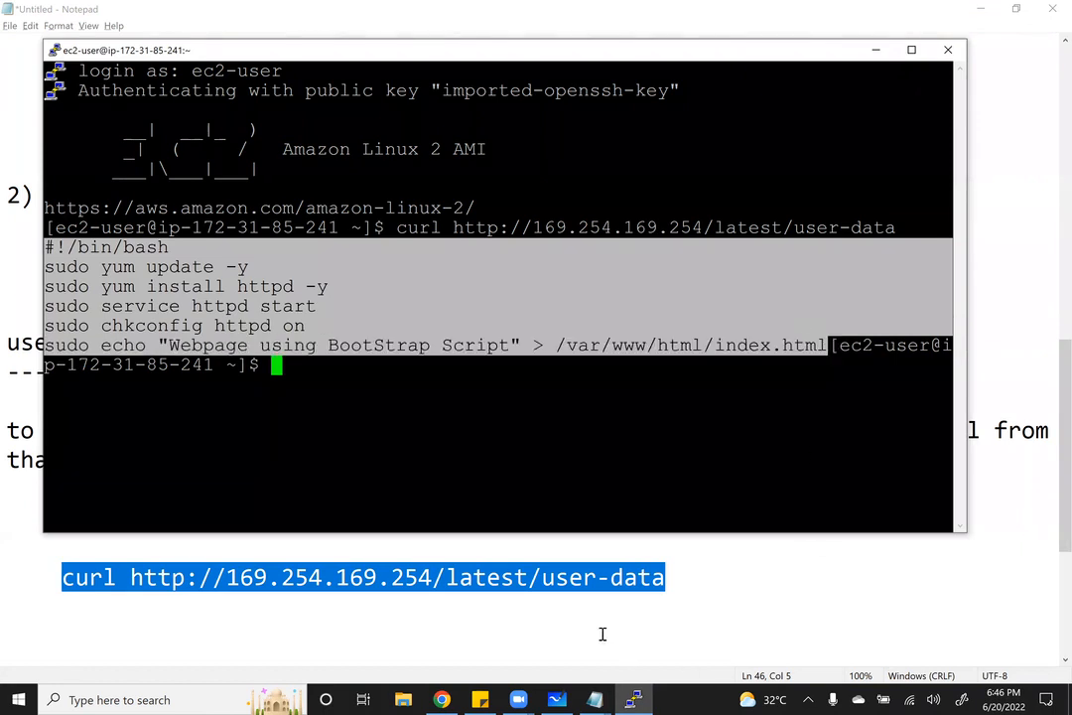
Switch back to the untitled Notepad notes and highlight the curl command and the user-data URL above it
{"action": "left_click", "coordinate": [594, 699]}
{"action": "left_click", "coordinate": [691, 631]}
{"action": "left_click", "coordinate": [684, 584]}
{"action": "key", "text": "Return"}
{"action": "left_click_drag", "start_coordinate": [33, 590], "coordinate": [667, 578]}
{"action": "left_click_drag", "start_coordinate": [679, 524], "coordinate": [117, 531]}
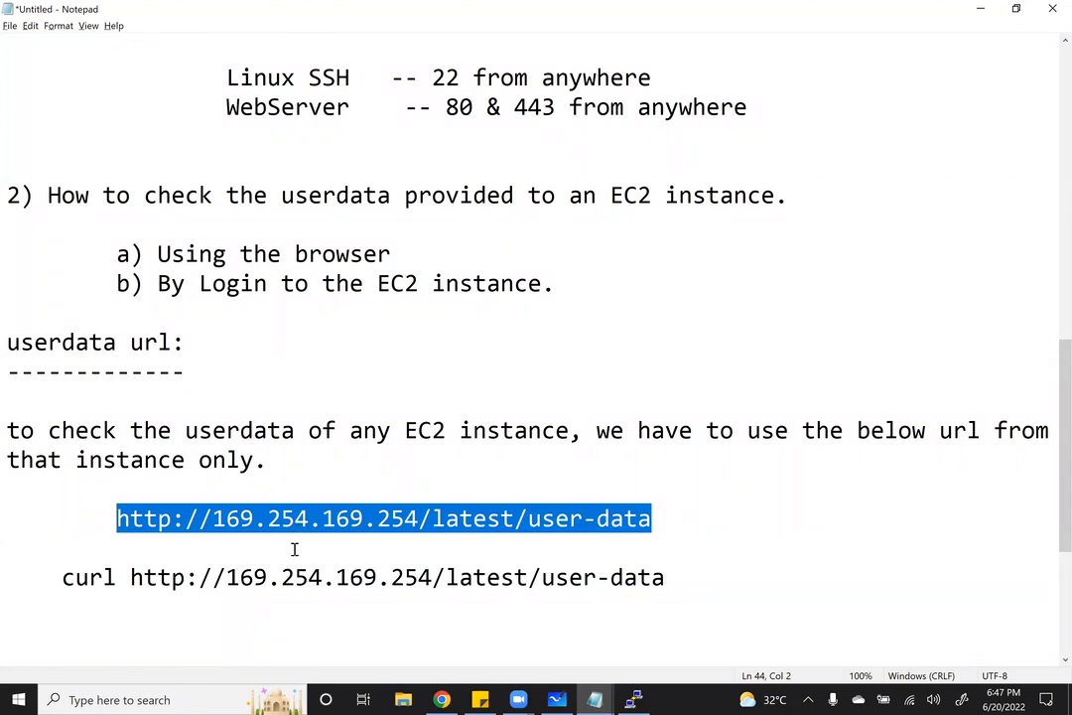
Add the heading "Metadata:" underlined with nine hyphens, leaving two blank lines below the curl line
{"action": "left_click", "coordinate": [700, 576]}
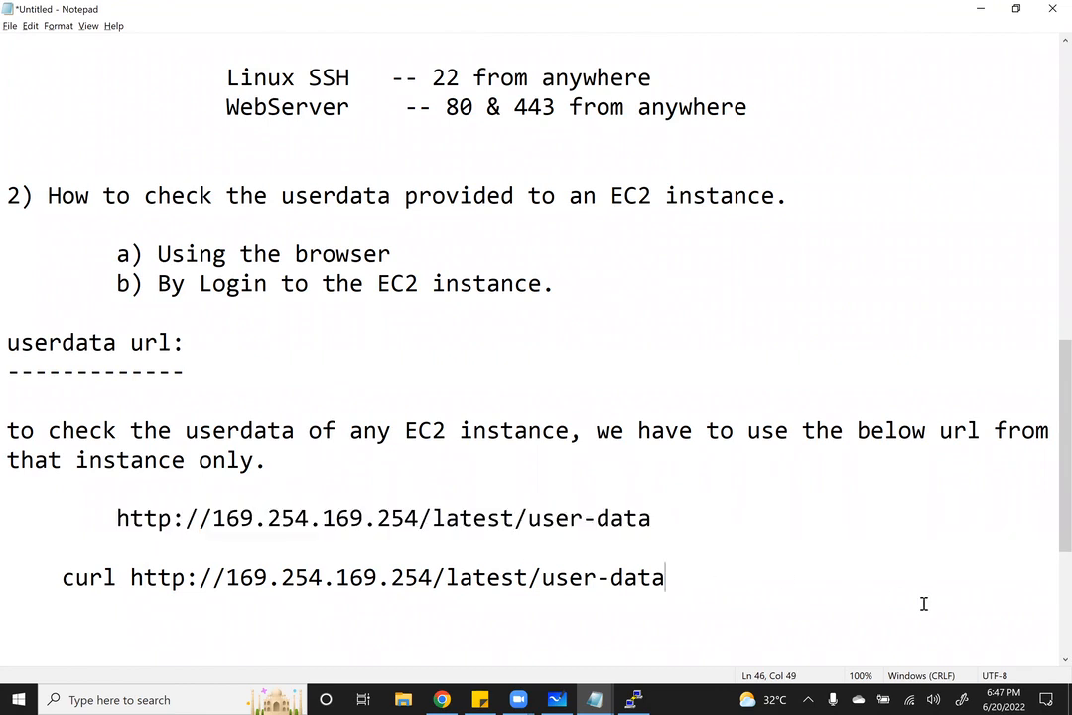
{"action": "key", "text": "Return"}
{"action": "key", "text": "Return"}
{"action": "key", "text": "Return"}
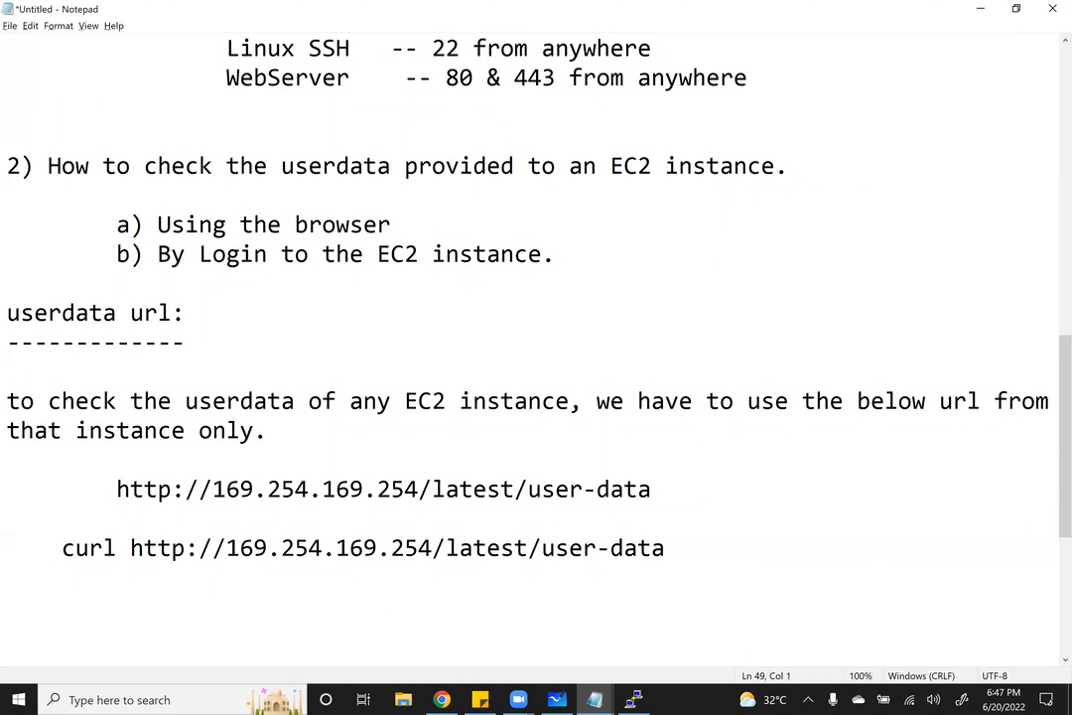
{"action": "type", "text": "Metadatra"}
{"action": "key", "text": "BackSpace"}
{"action": "key", "text": "BackSpace"}
{"action": "type", "text": "a:"}
{"action": "key", "text": "Return"}
{"action": "type", "text": "---------"}
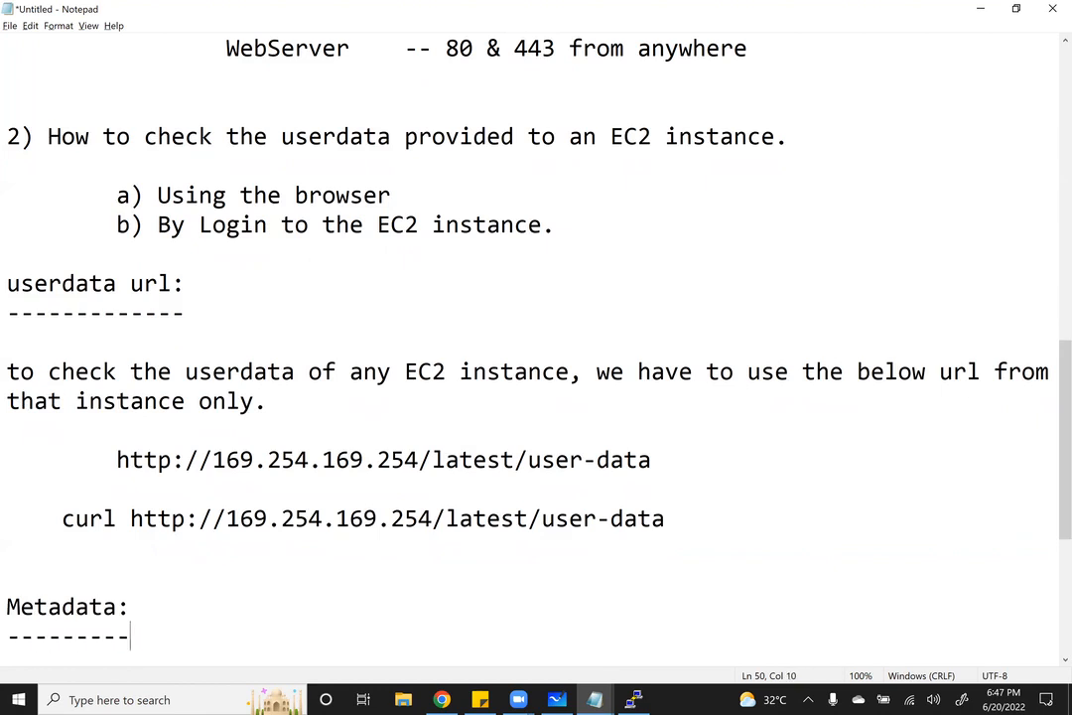
Insert seven line breaks below the hyphens under the Metadata heading
{"action": "key", "text": "Return"}
{"action": "key", "text": "Return"}
{"action": "key", "text": "Return"}
{"action": "key", "text": "Return"}
{"action": "key", "text": "Return"}
{"action": "key", "text": "Return"}
{"action": "key", "text": "Return"}
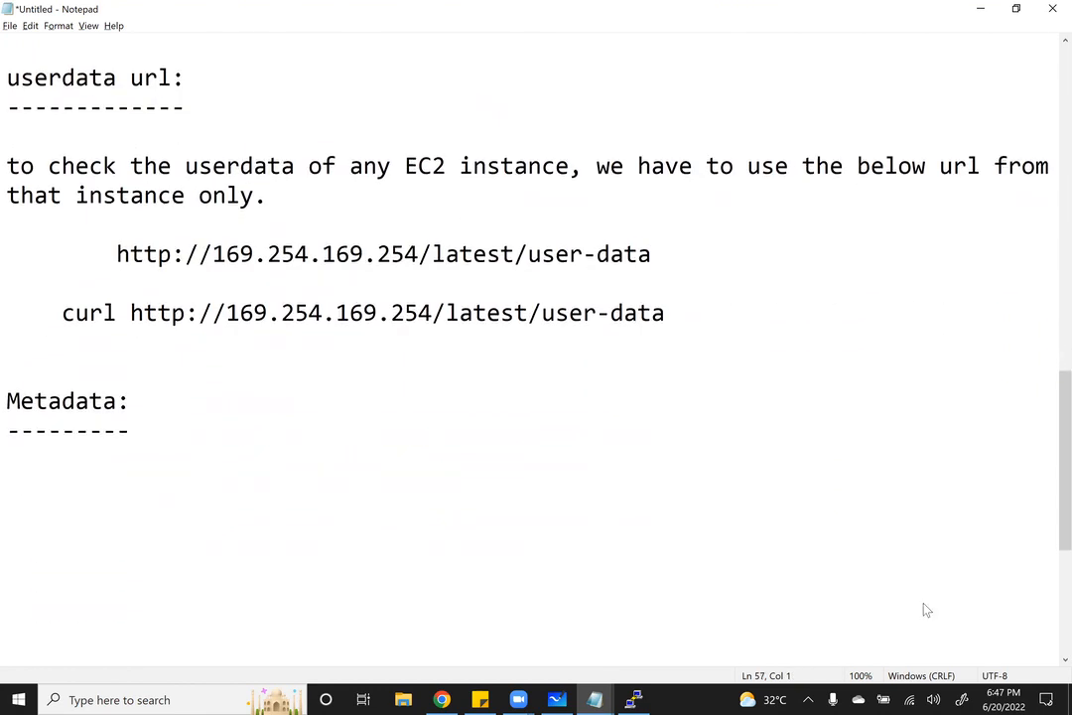
{"action": "key", "text": "ctrl+s"}
{"action": "type", "text": "s"}
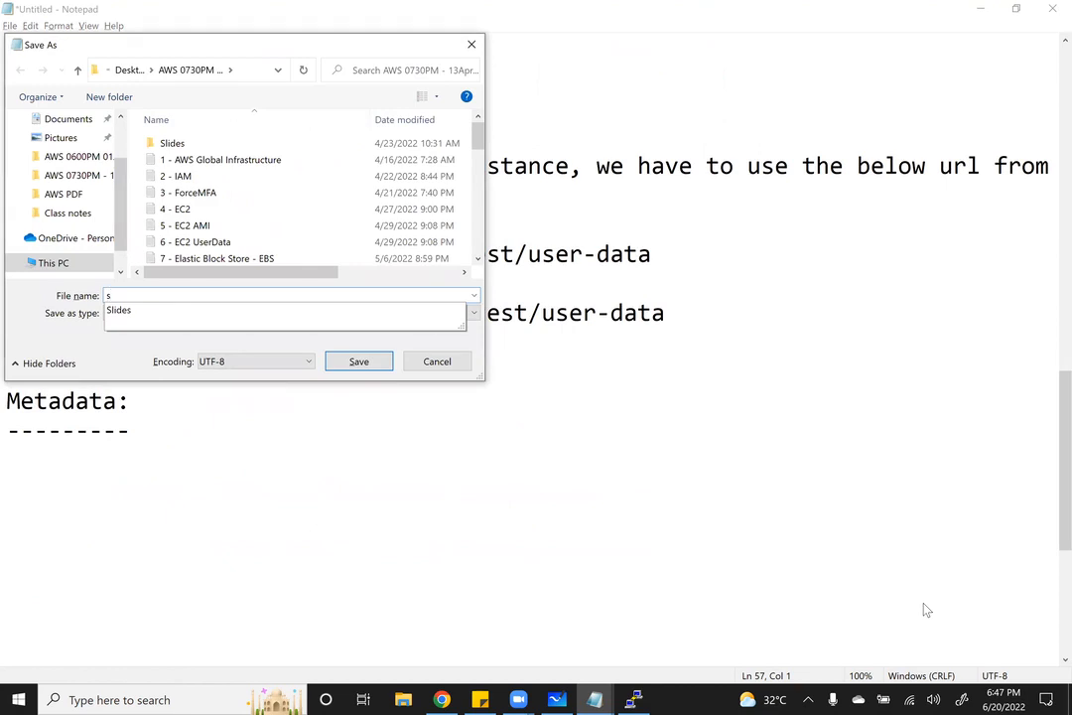
{"action": "key", "text": "Escape"}
{"action": "key", "text": "Escape"}
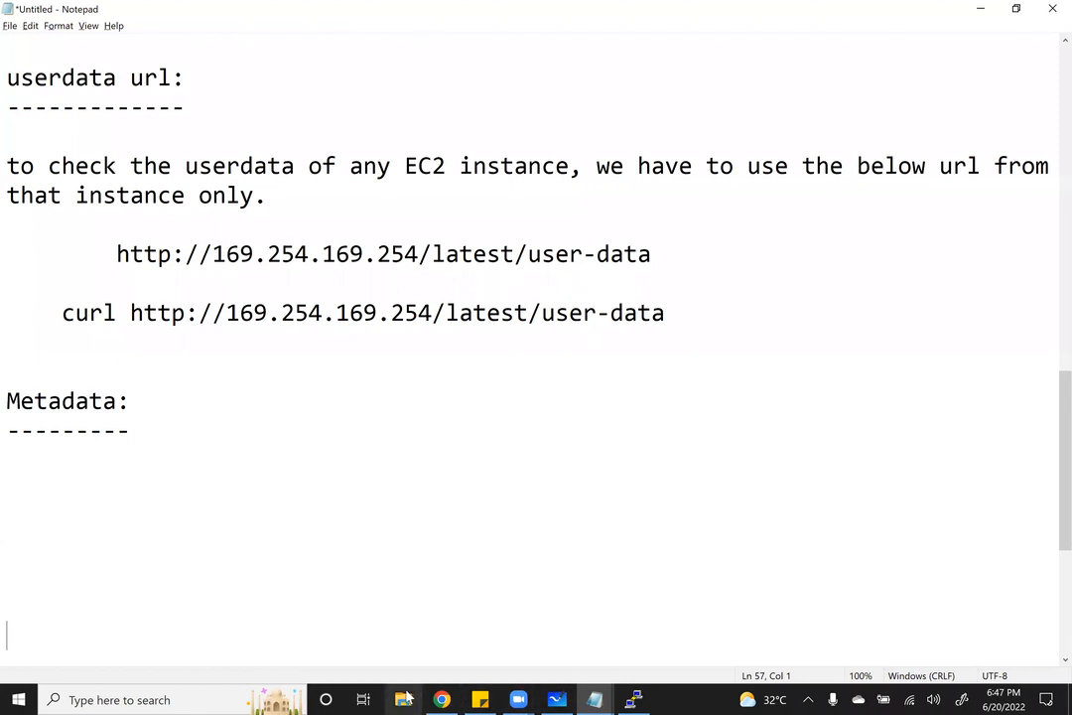
Show the desktop, highlight the .txt extension in the AWS0600PM file's properties and close them without changes
{"action": "key", "text": "super+d"}
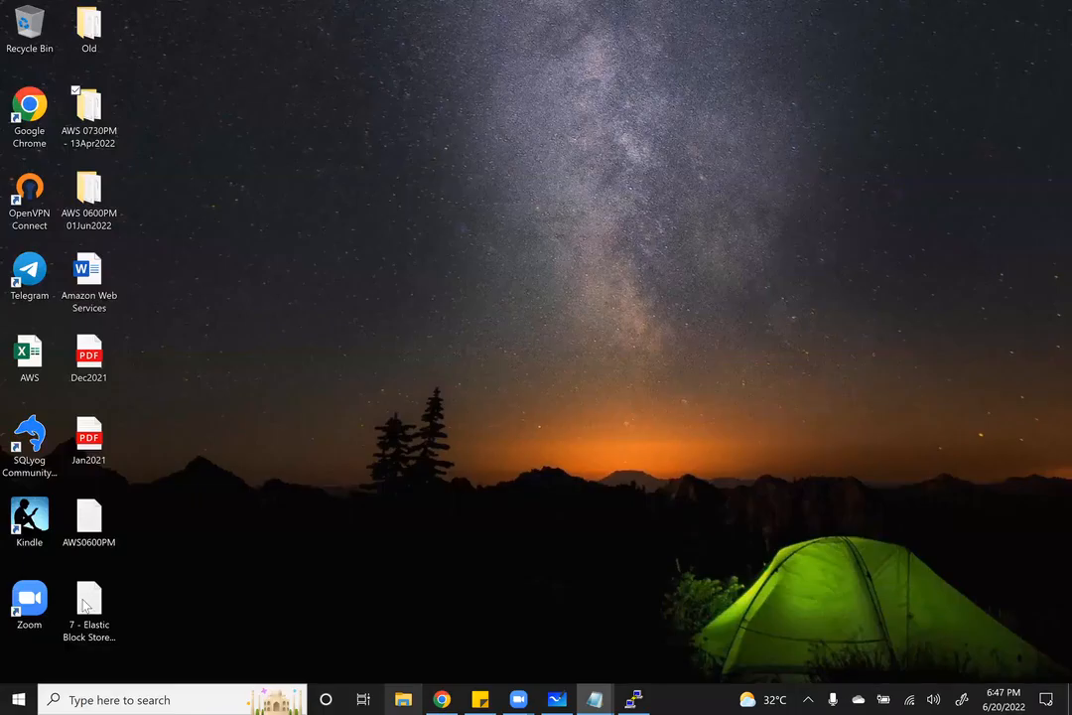
{"action": "left_click", "coordinate": [92, 520]}
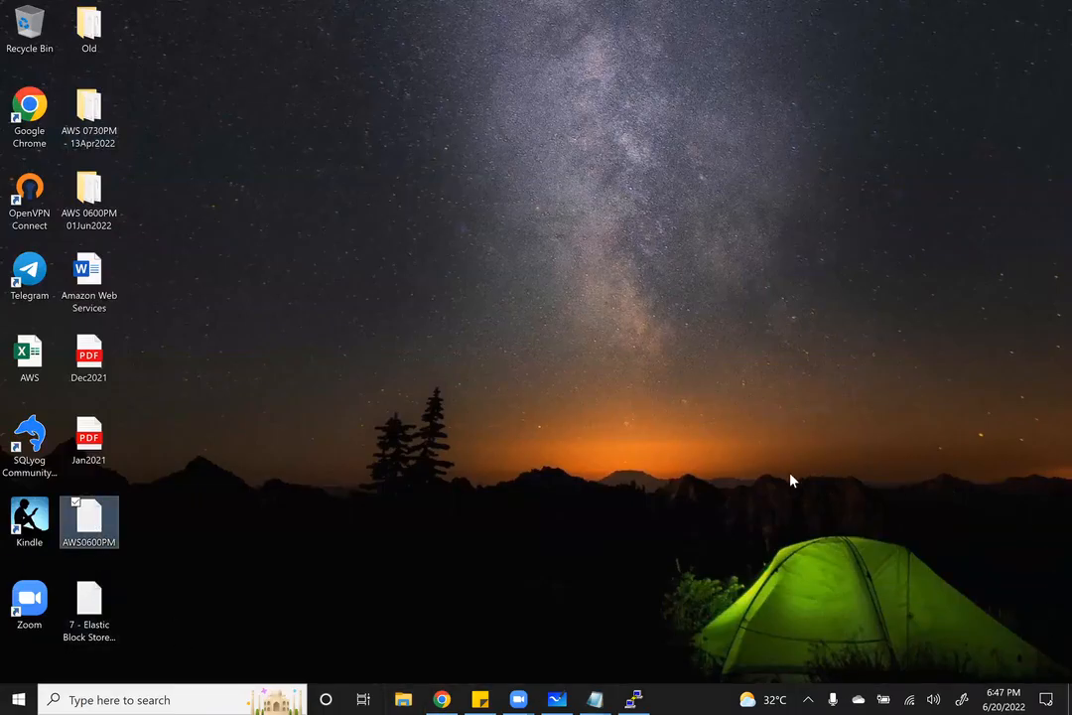
{"action": "right_click", "coordinate": [123, 518]}
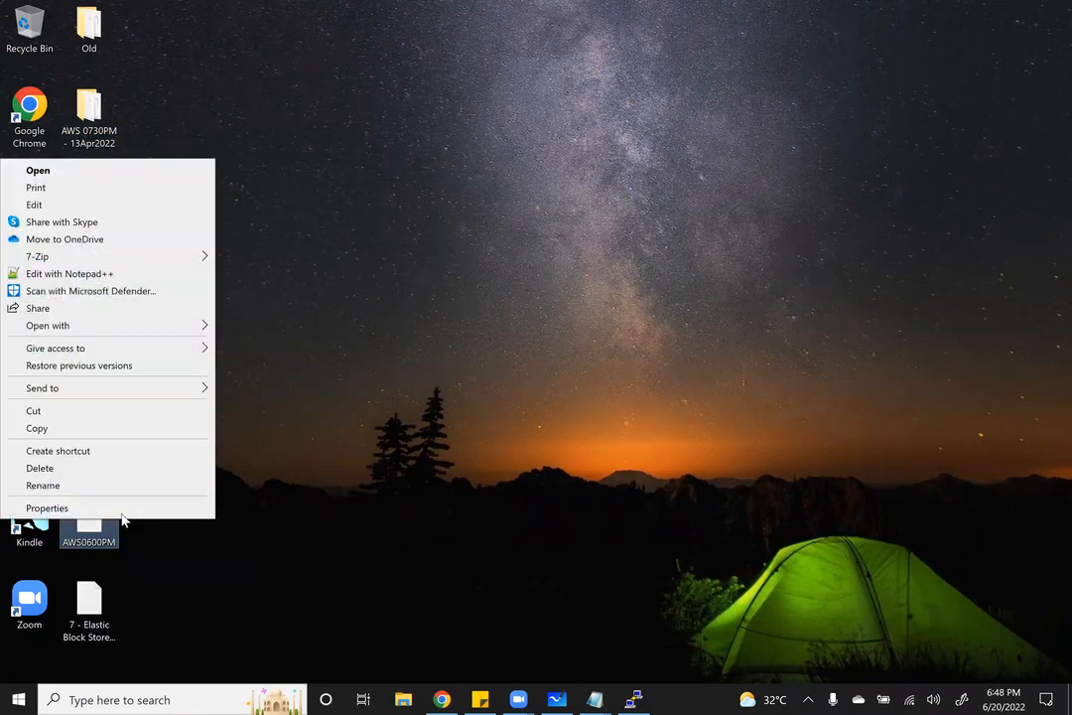
{"action": "left_click", "coordinate": [123, 510]}
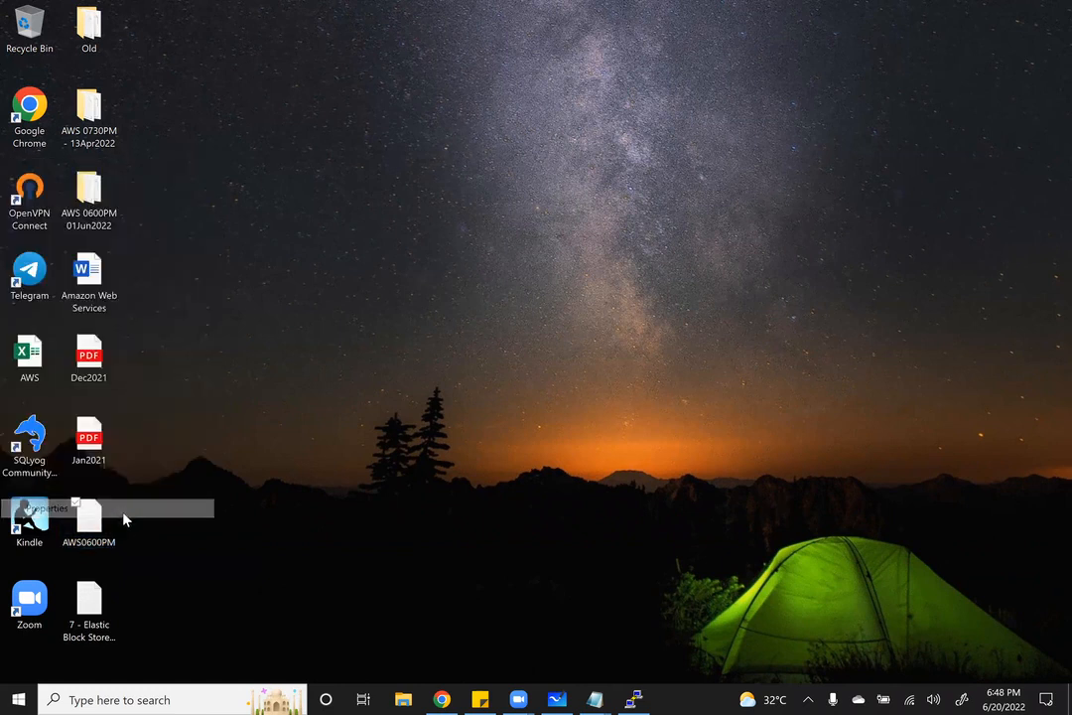
{"action": "left_click_drag", "start_coordinate": [266, 393], "coordinate": [244, 391]}
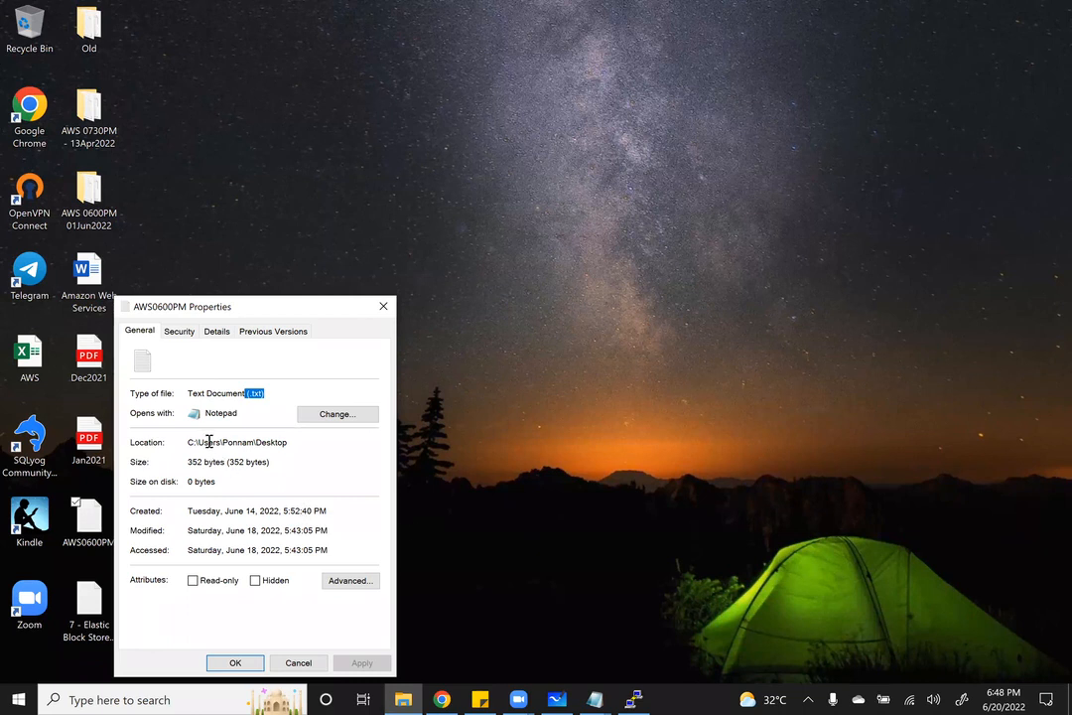
{"action": "left_click", "coordinate": [316, 661]}
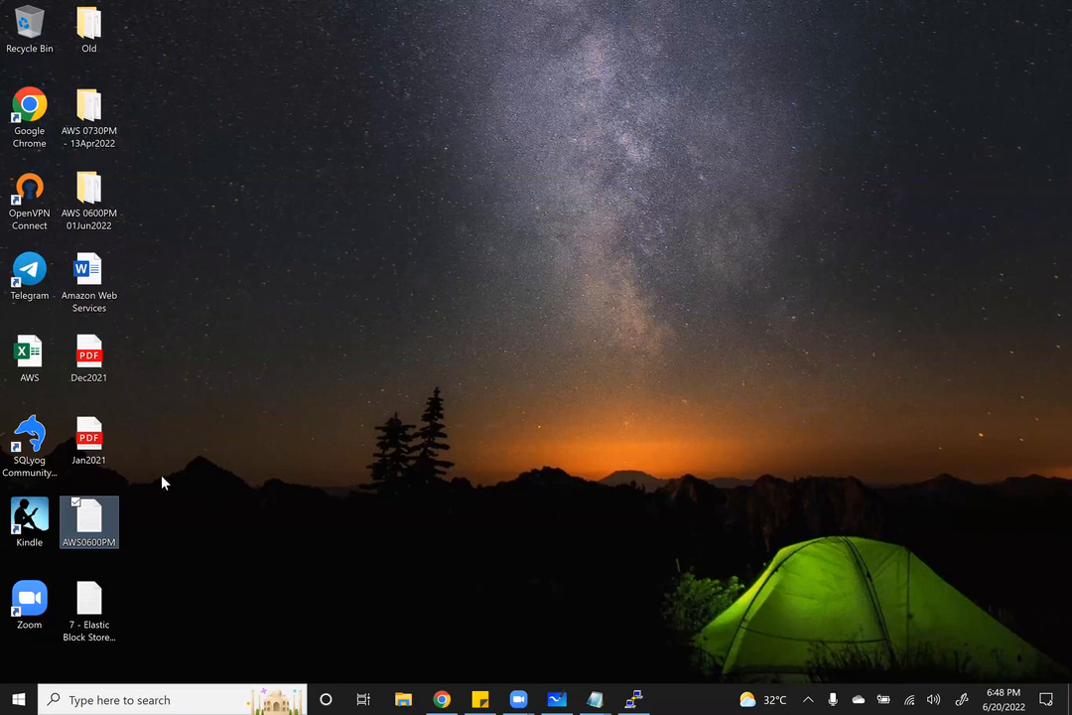
Return to the untitled Notepad notes and add the line "--> Data about the Data" below the Metadata heading, leaving one blank line
{"action": "left_click", "coordinate": [442, 700]}
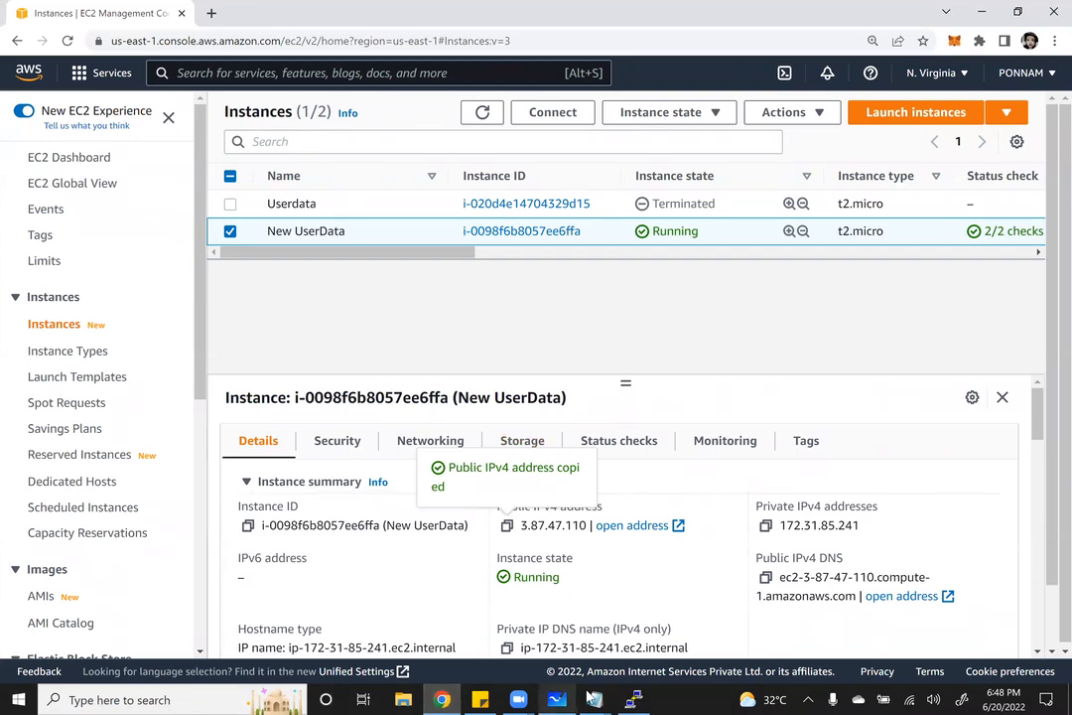
{"action": "mouse_move", "coordinate": [591, 698]}
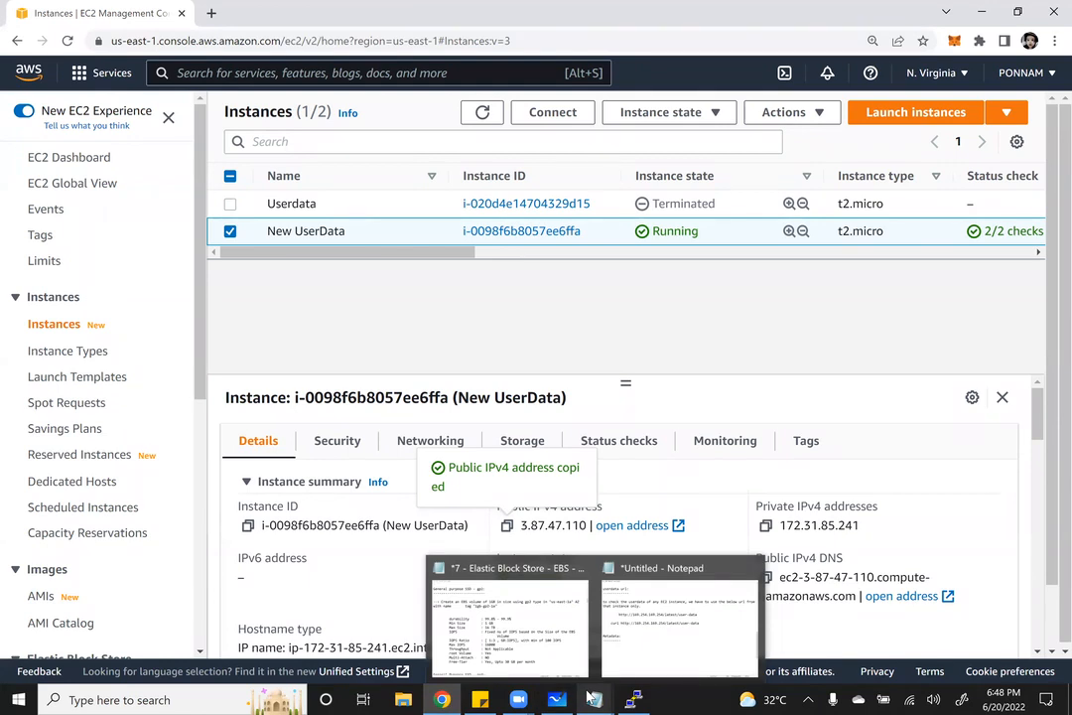
{"action": "left_click", "coordinate": [679, 627]}
{"action": "left_click", "coordinate": [170, 430]}
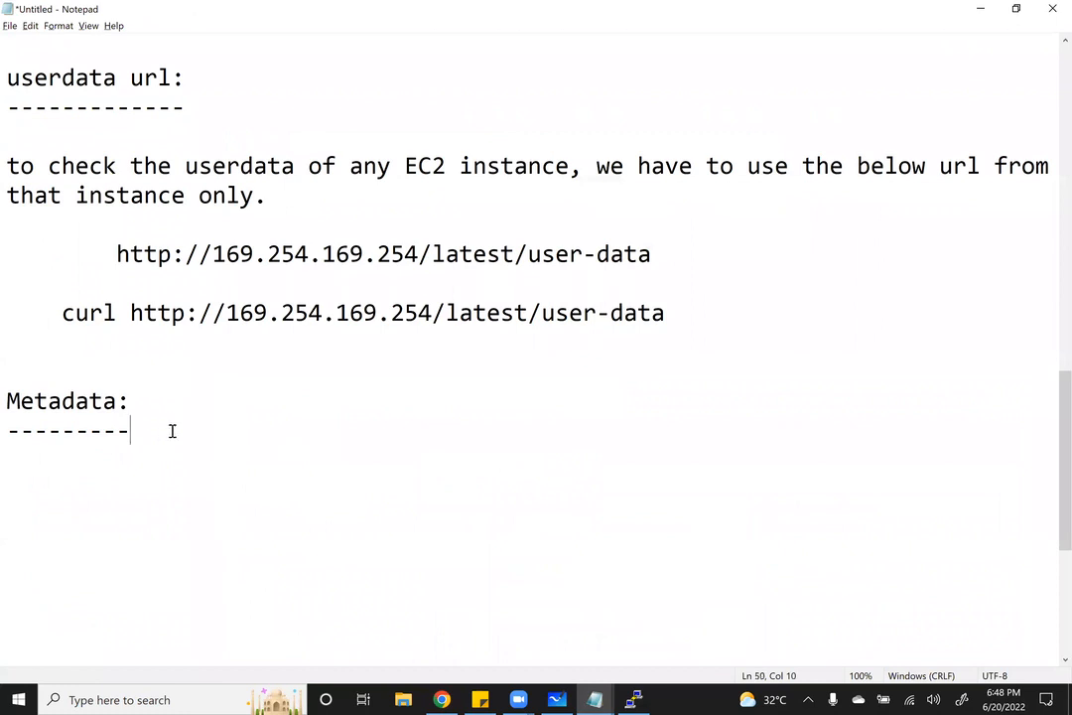
{"action": "key", "text": "Return"}
{"action": "key", "text": "Return"}
{"action": "type", "text": "--> "}
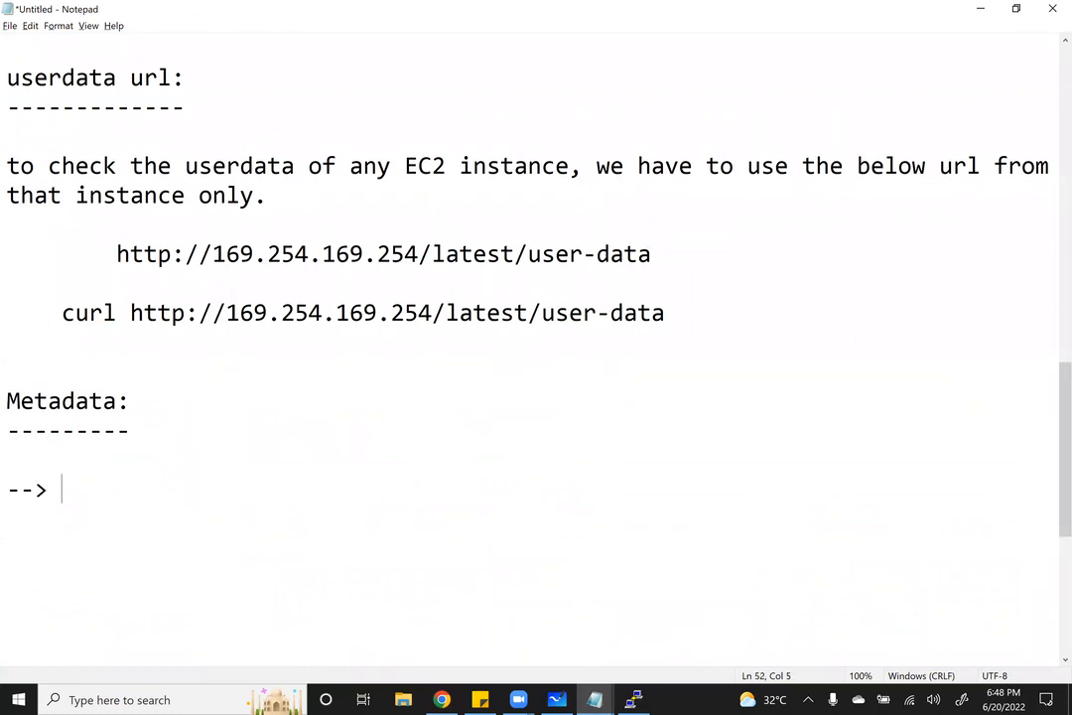
{"action": "type", "text": "Data about the Data"}
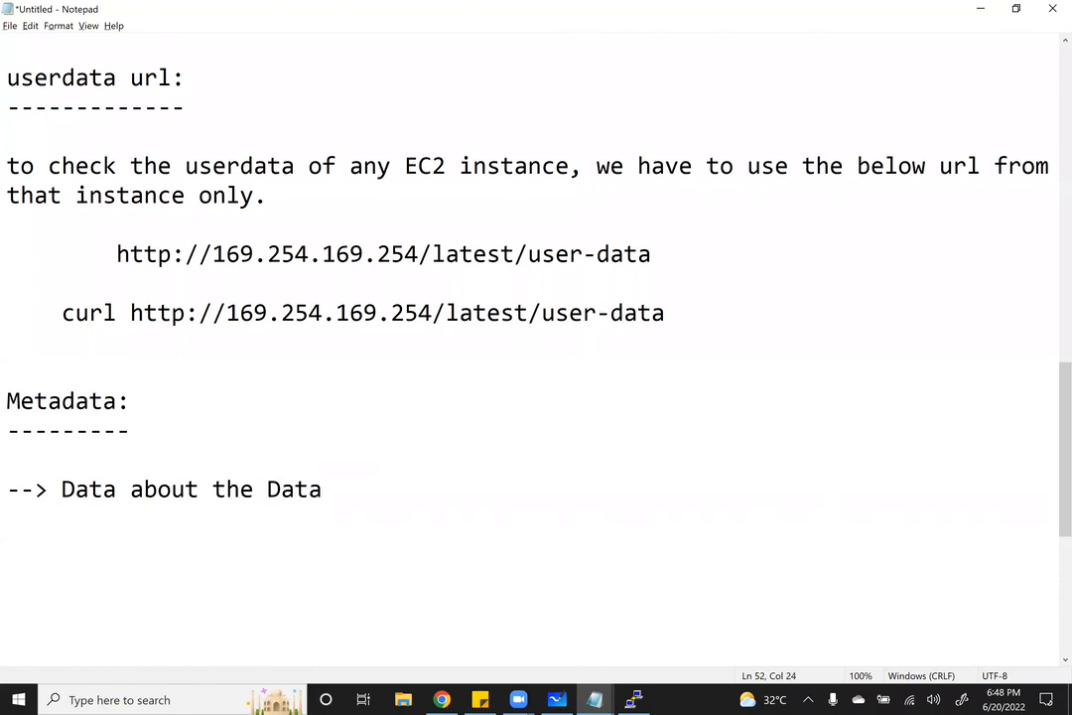
Add an example line reading "ex:" followed by an indented "file.txt", one blank line below the definition
{"action": "key", "text": "Return"}
{"action": "key", "text": "Return"}
{"action": "key", "text": "Tab"}
{"action": "type", "text": "file.txt"}
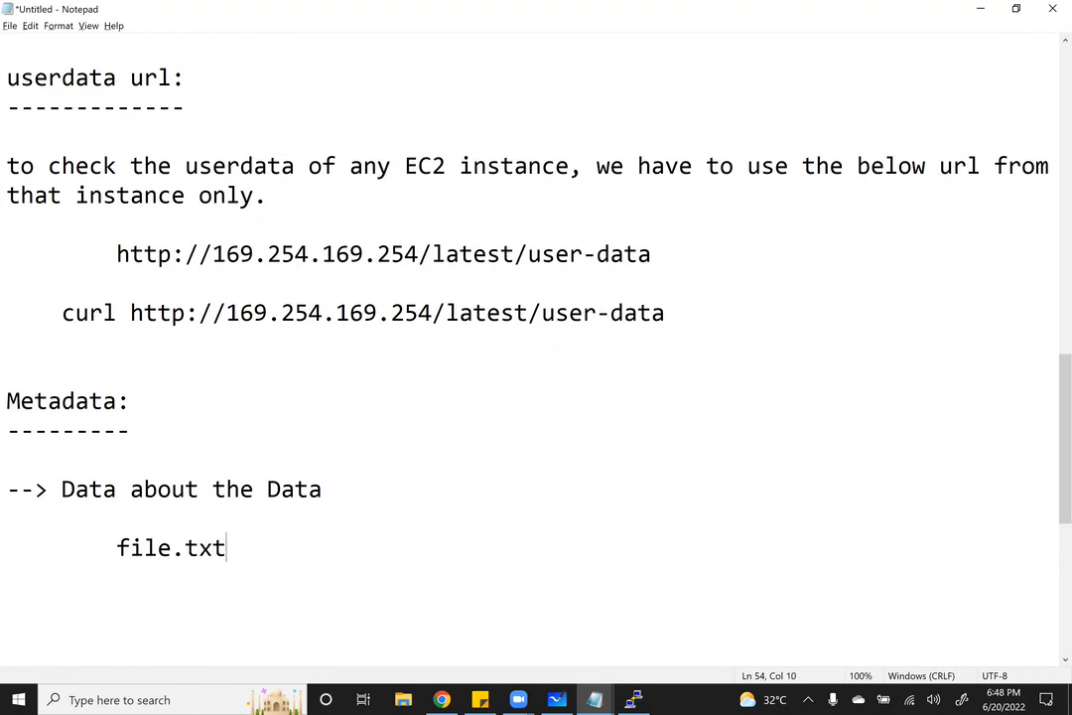
{"action": "left_click", "coordinate": [46, 564]}
{"action": "left_click", "coordinate": [16, 557]}
{"action": "type", "text": "ex:"}
Add the double-indented item "-- Format or Type of the File" under file.txt, leaving one blank line between them
{"action": "left_click", "coordinate": [249, 547]}
{"action": "key", "text": "Return"}
{"action": "key", "text": "Return"}
{"action": "key", "text": "Tab"}
{"action": "key", "text": "Tab"}
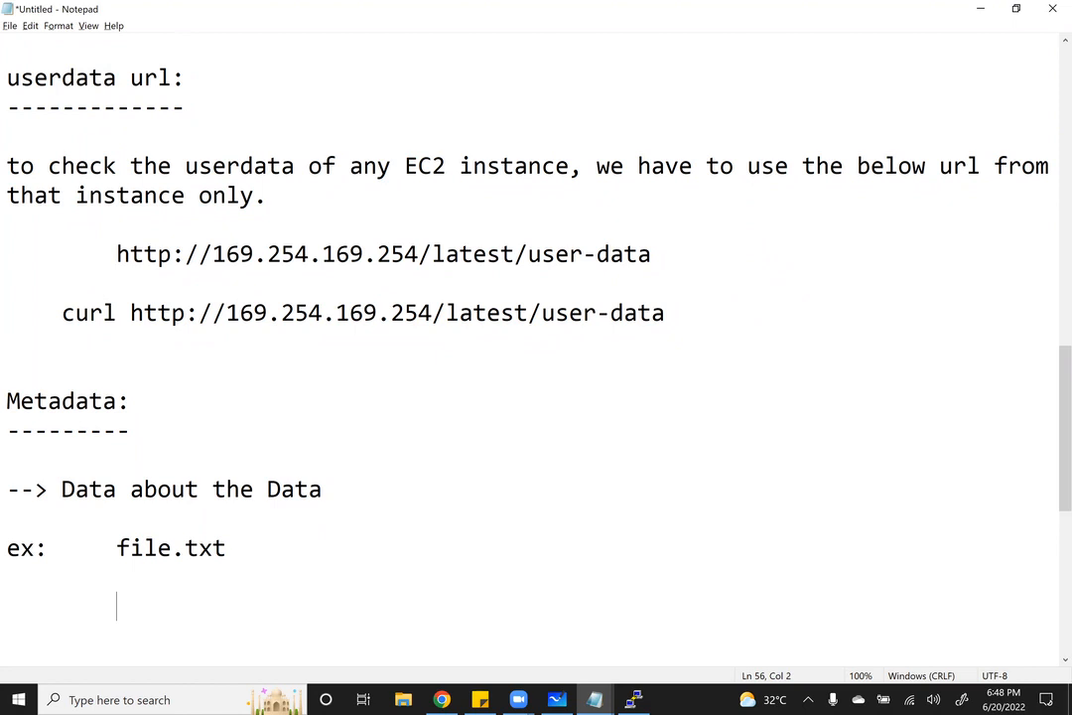
{"action": "type", "text": "-- Format "}
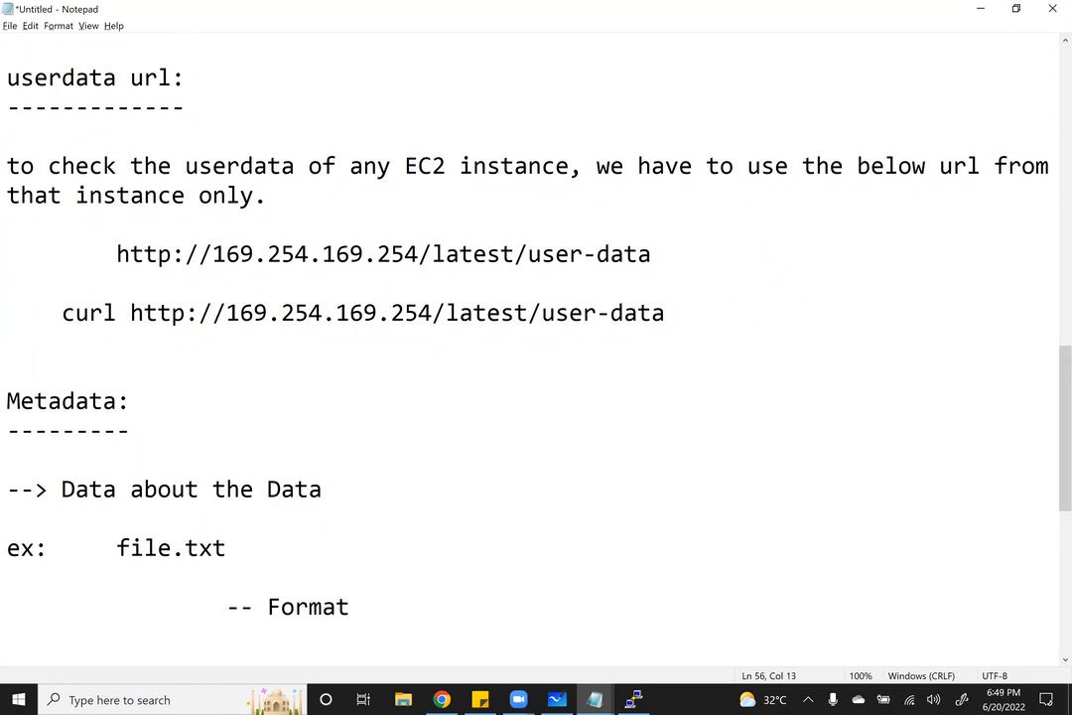
{"action": "type", "text": "or Type"}
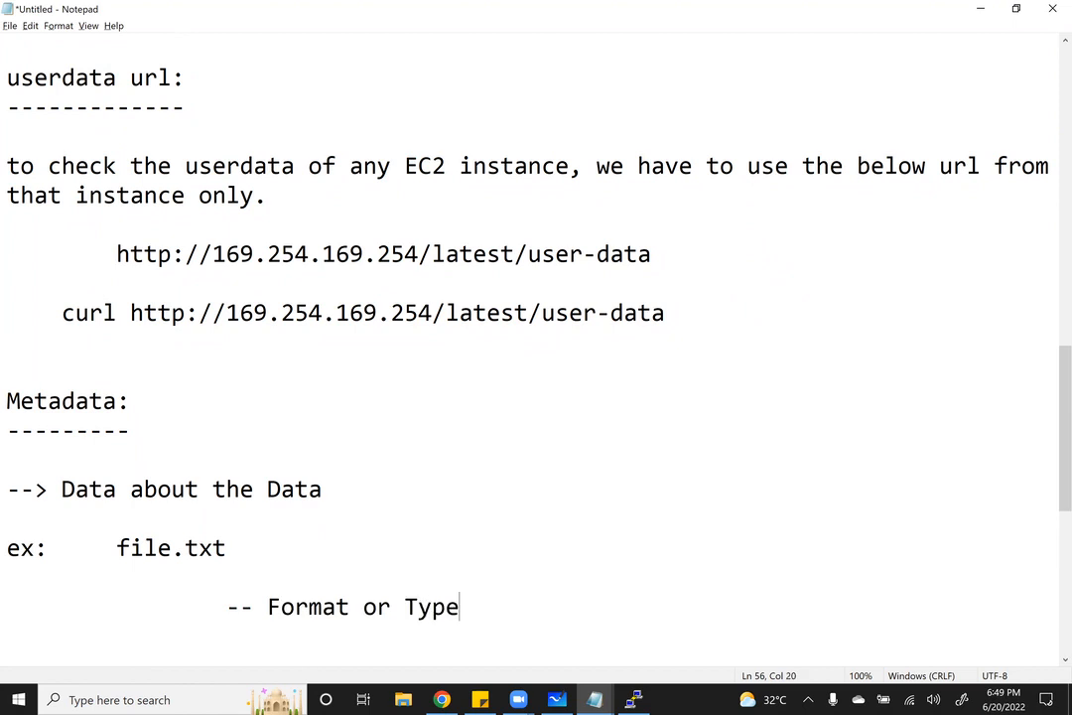
{"action": "type", "text": " of the File"}
Add the items "-- Name of the File" and "-- Size of the File" to the file.txt list at the same indent
{"action": "key", "text": "Return"}
{"action": "key", "text": "Tab"}
{"action": "key", "text": "Tab"}
{"action": "type", "text": "-- Name of the File"}
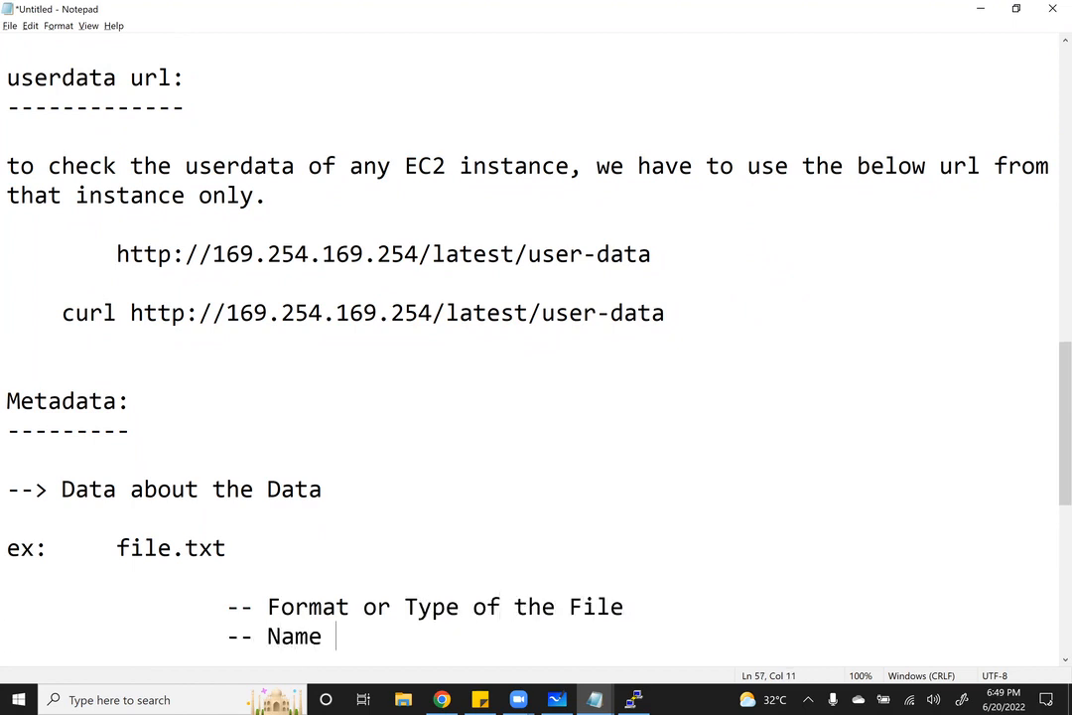
{"action": "key", "text": "Return"}
{"action": "key", "text": "Tab"}
{"action": "key", "text": "Tab"}
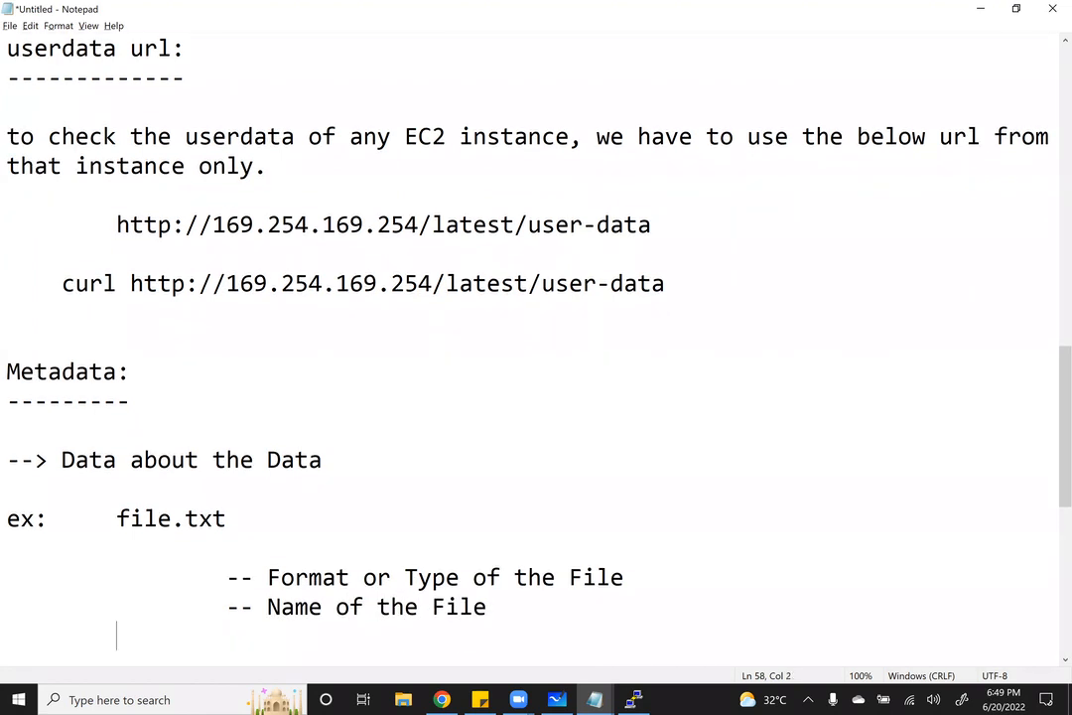
{"action": "type", "text": "-- Size o"}
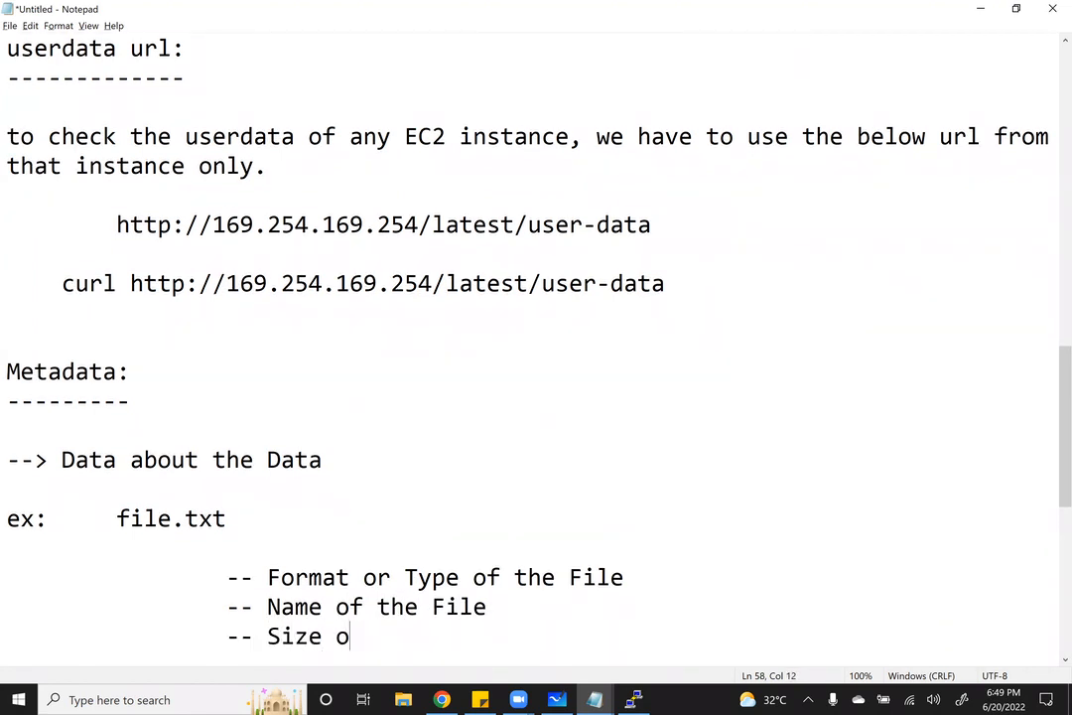
{"action": "type", "text": "f the File"}
Add the item "-- Creation Date" below the file size item at the same indent
{"action": "key", "text": "Return"}
{"action": "key", "text": "Tab"}
{"action": "key", "text": "Tab"}
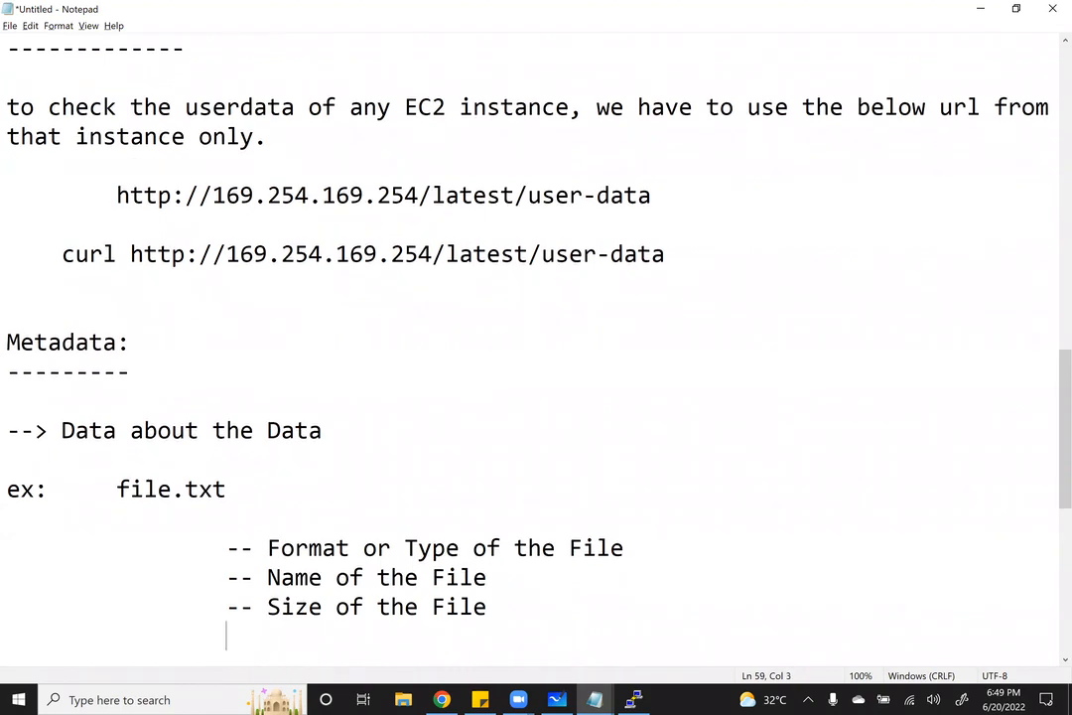
{"action": "type", "text": "-- Crew"}
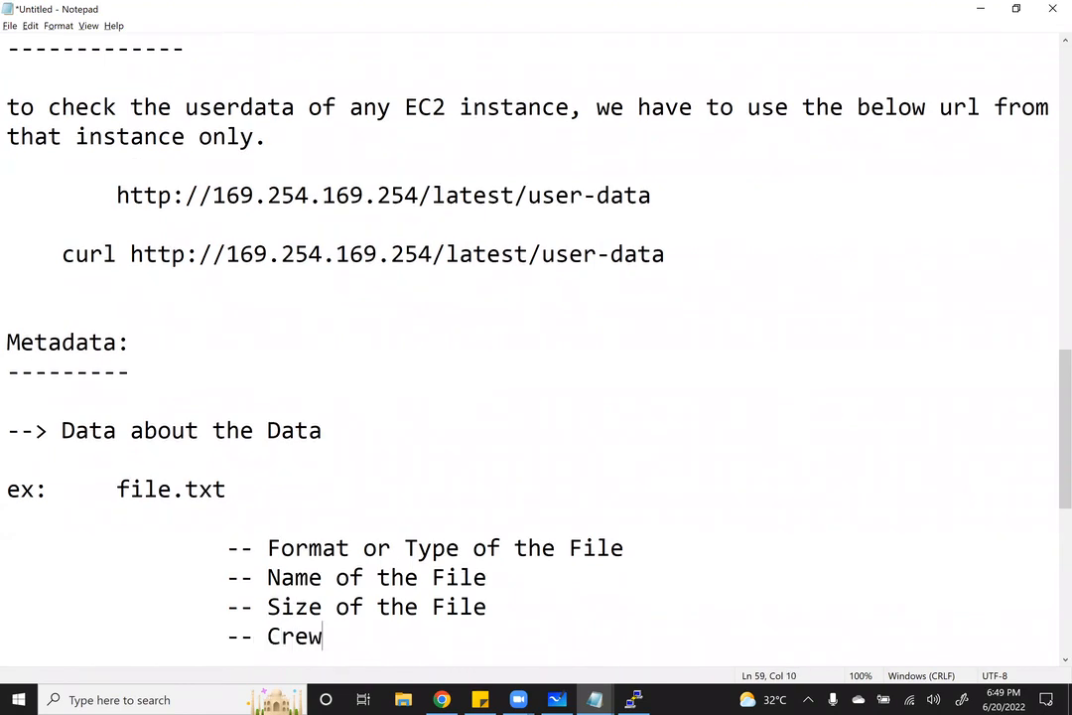
{"action": "key", "text": "BackSpace"}
{"action": "type", "text": "ation Date"}
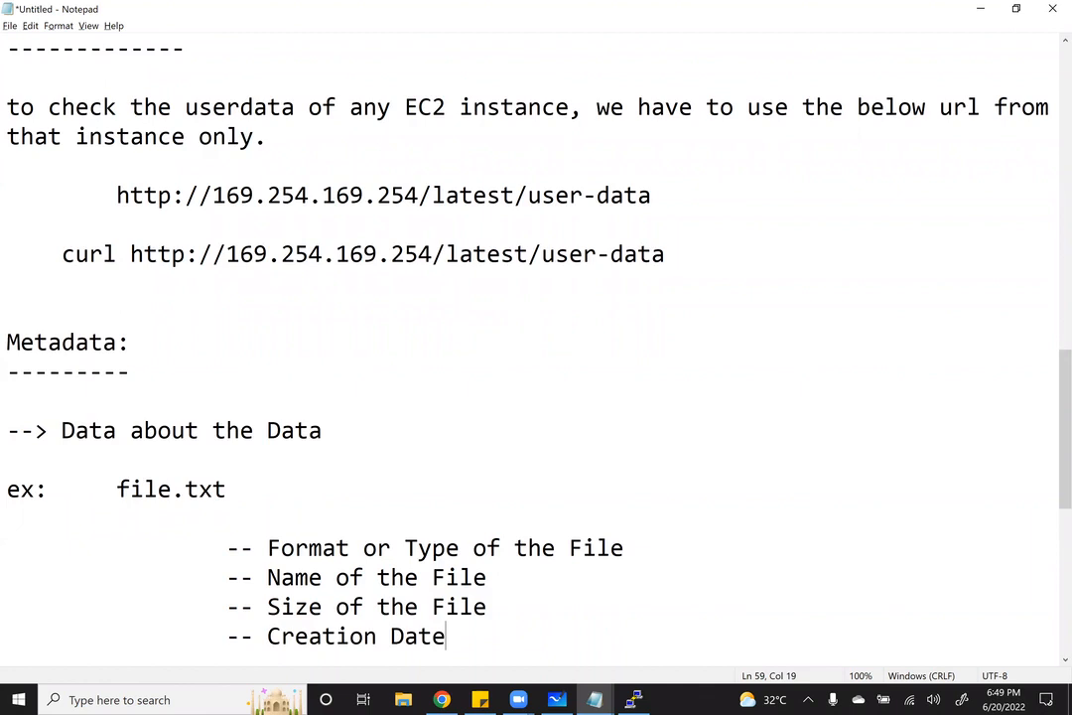
Add the closing list item "-- Last Modified Date etc..." below the creation date at the same indent
{"action": "key", "text": "Return"}
{"action": "key", "text": "Tab"}
{"action": "key", "text": "Tab"}
{"action": "type", "text": "-- "}
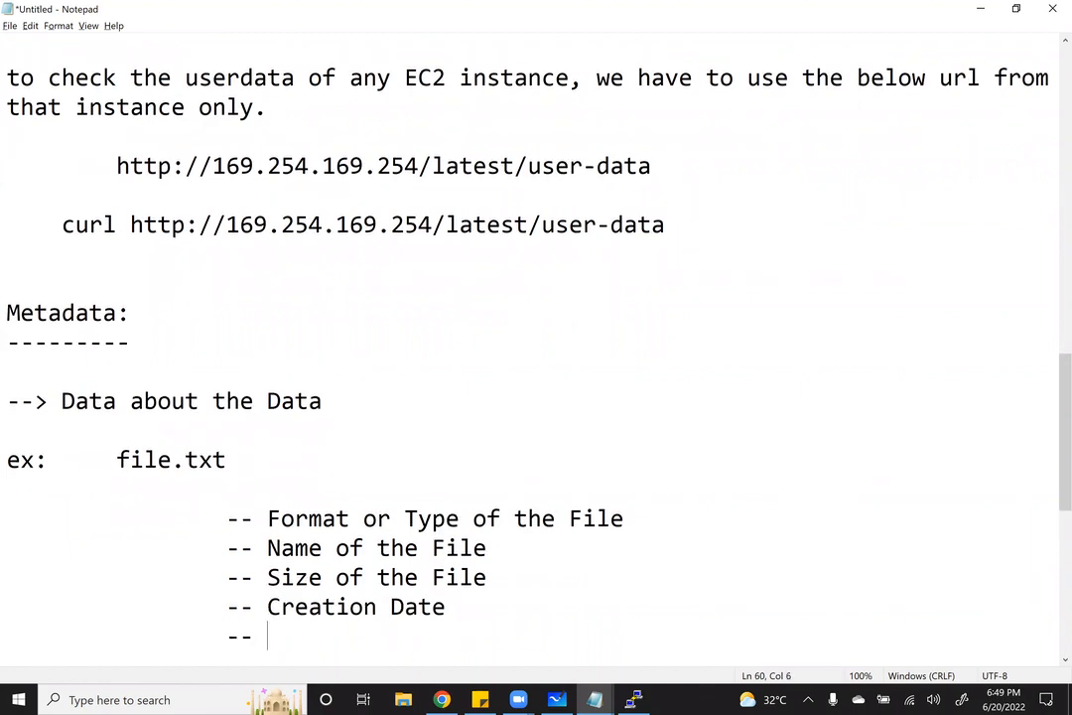
{"action": "type", "text": "Last Modif"}
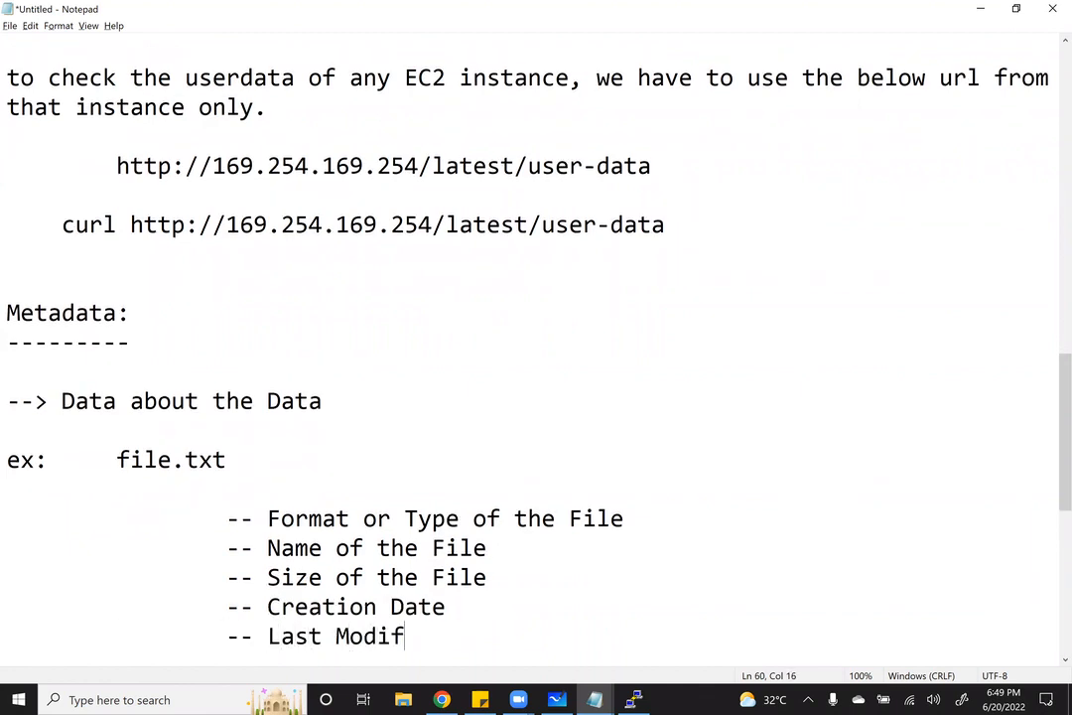
{"action": "type", "text": "ied Data"}
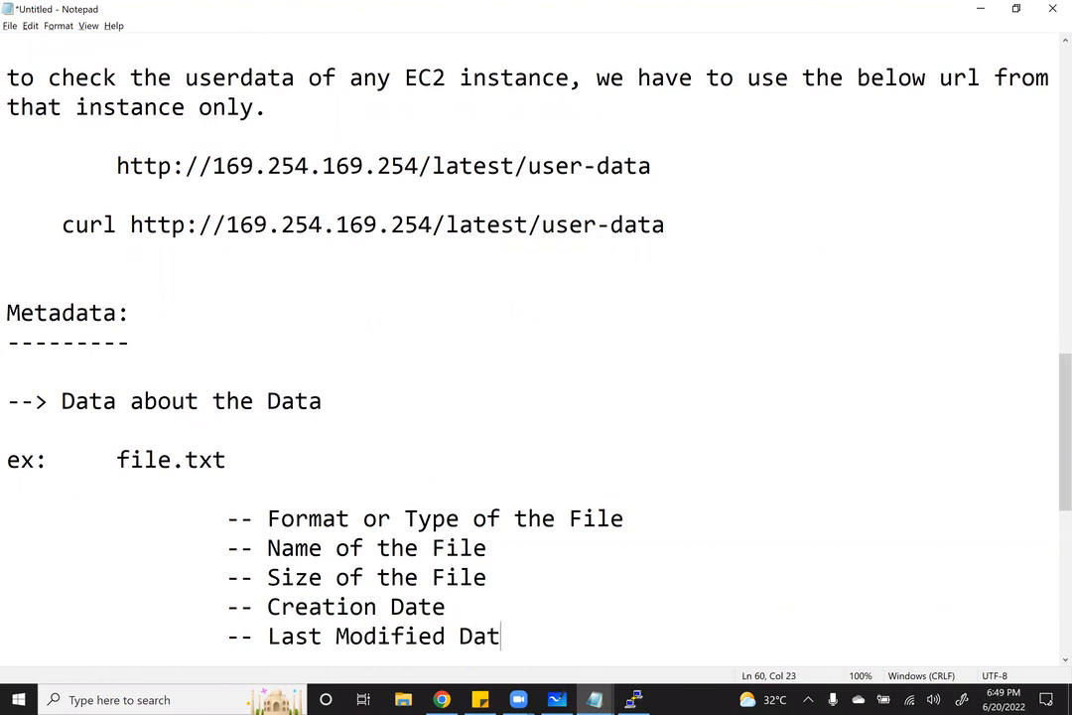
{"action": "key", "text": "BackSpace"}
{"action": "type", "text": "e etc..."}
Add the heading "EC2 Instance Metadata:" underlined with 22 hyphens, one blank line below the file.txt list
{"action": "scroll", "coordinate": [427, 514], "scroll_direction": "down", "scroll_amount": 2}
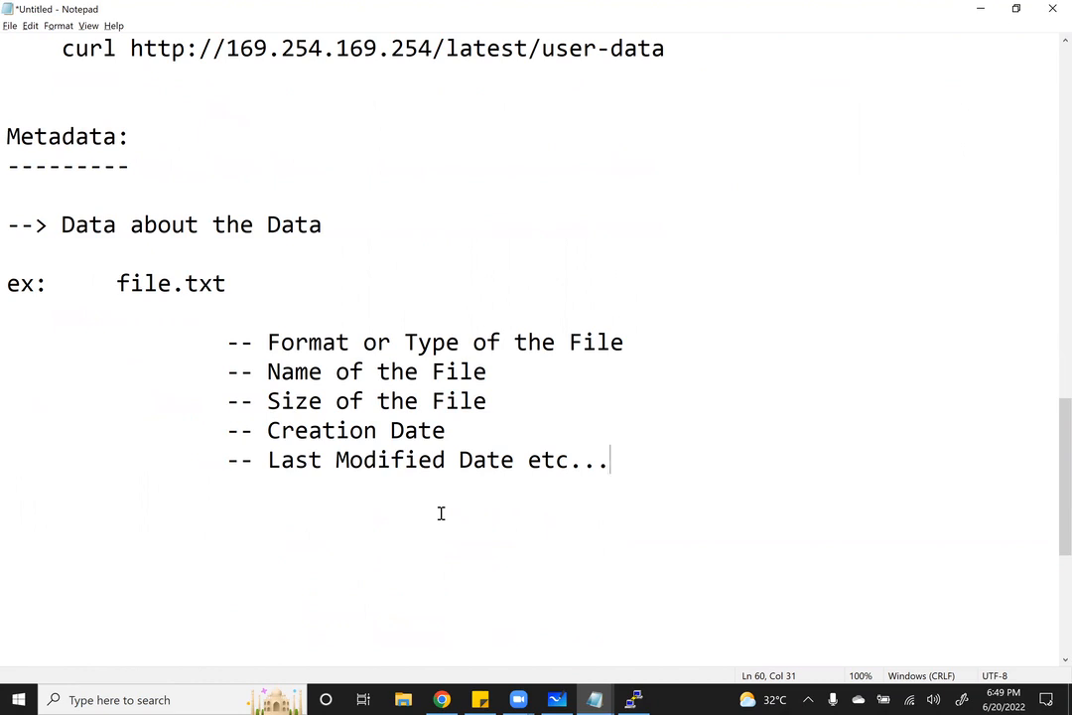
{"action": "key", "text": "Return"}
{"action": "key", "text": "Return"}
{"action": "type", "text": "EC2 Instance"}
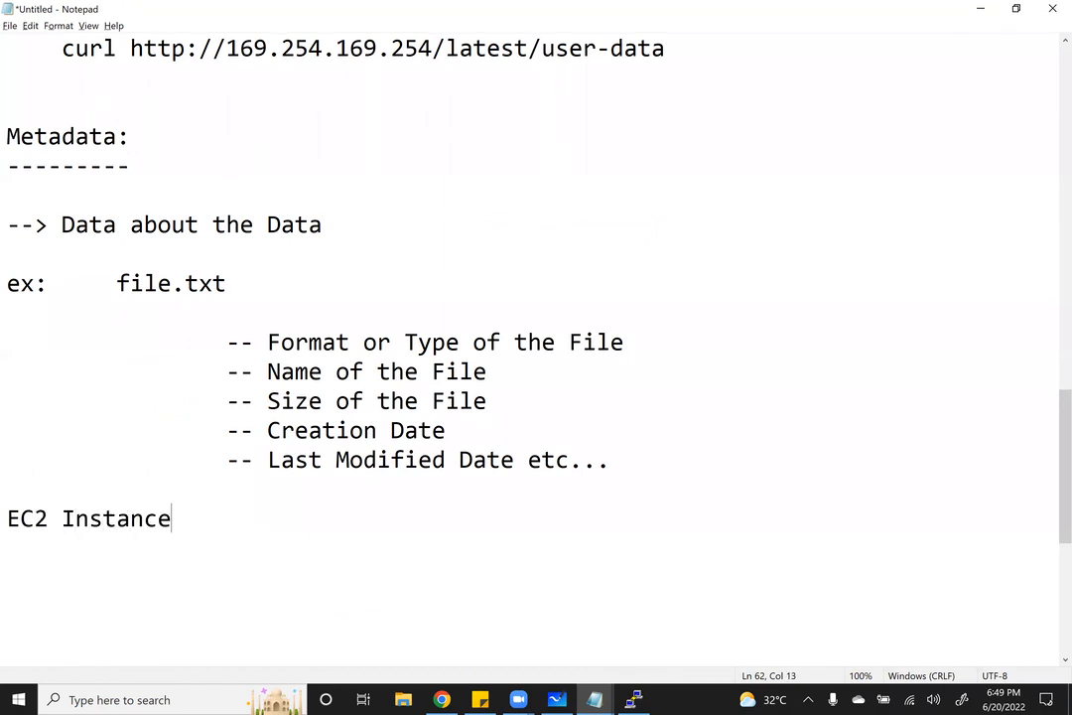
{"action": "type", "text": " Metadata:"}
{"action": "key", "text": "Return"}
{"action": "type", "text": "----------------------"}
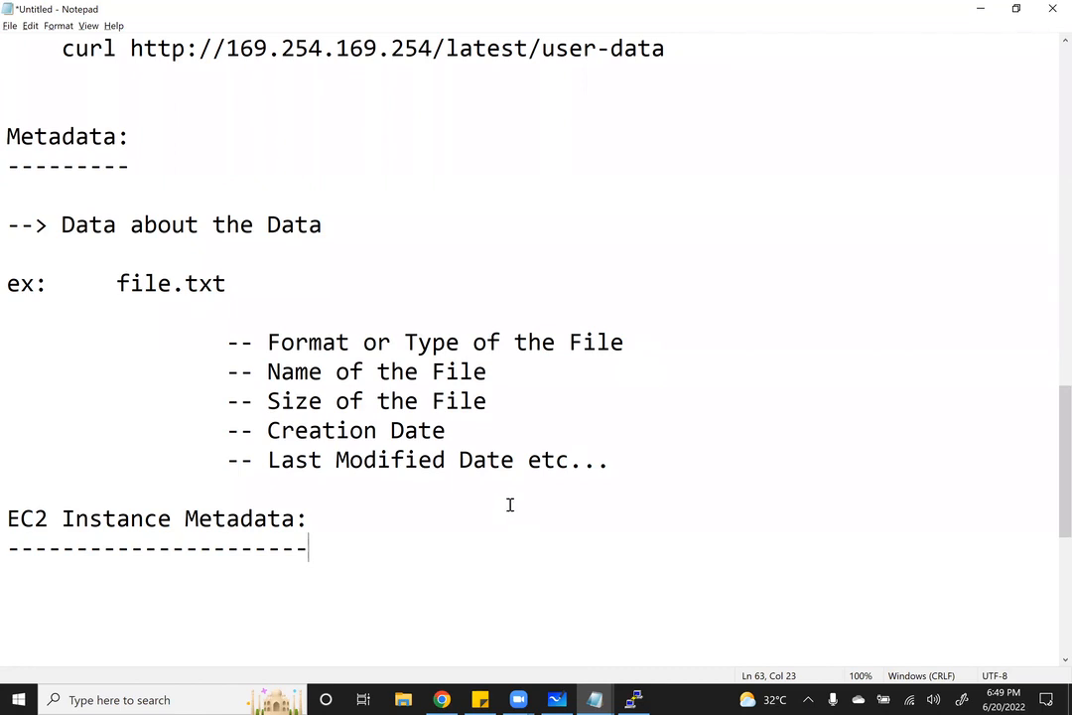
Write "--> It will maintain the information about the EC2 instance." below the EC2 Instance Metadata underline, leaving one blank line
{"action": "key", "text": "Return"}
{"action": "key", "text": "Return"}
{"action": "type", "text": "--> It will maintAIN THE"}
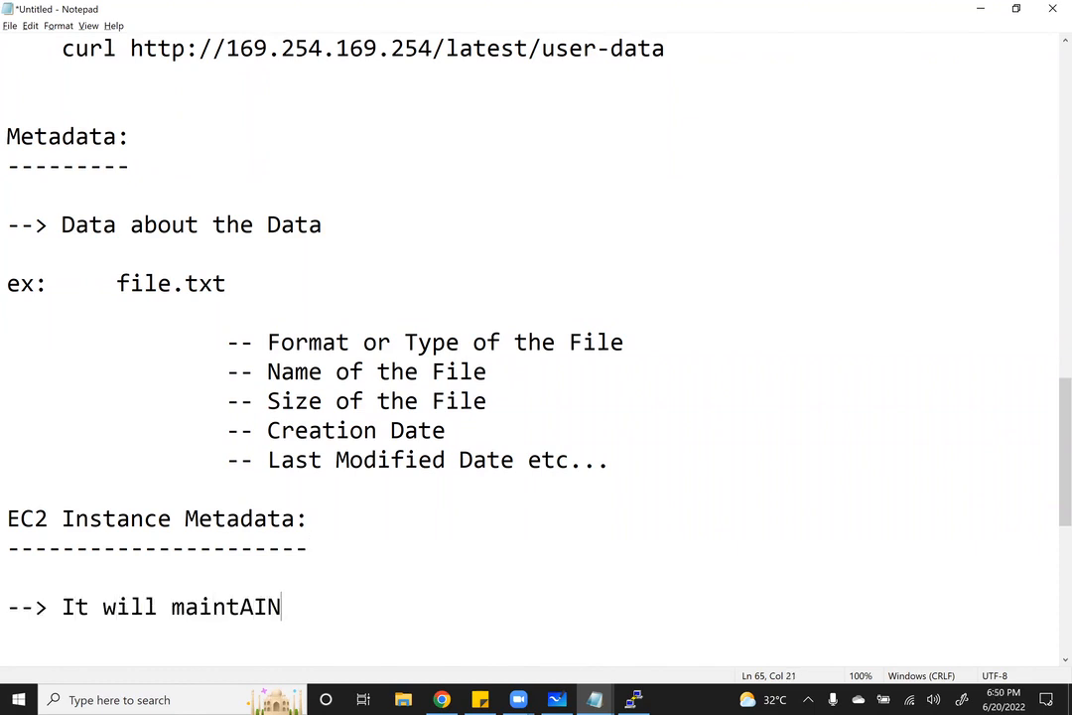
{"action": "key", "text": "BackSpace"}
{"action": "key", "text": "BackSpace"}
{"action": "key", "text": "BackSpace"}
{"action": "key", "text": "BackSpace"}
{"action": "key", "text": "BackSpace"}
{"action": "key", "text": "BackSpace"}
{"action": "key", "text": "BackSpace"}
{"action": "key", "text": "BackSpace"}
{"action": "key", "text": "BackSpace"}
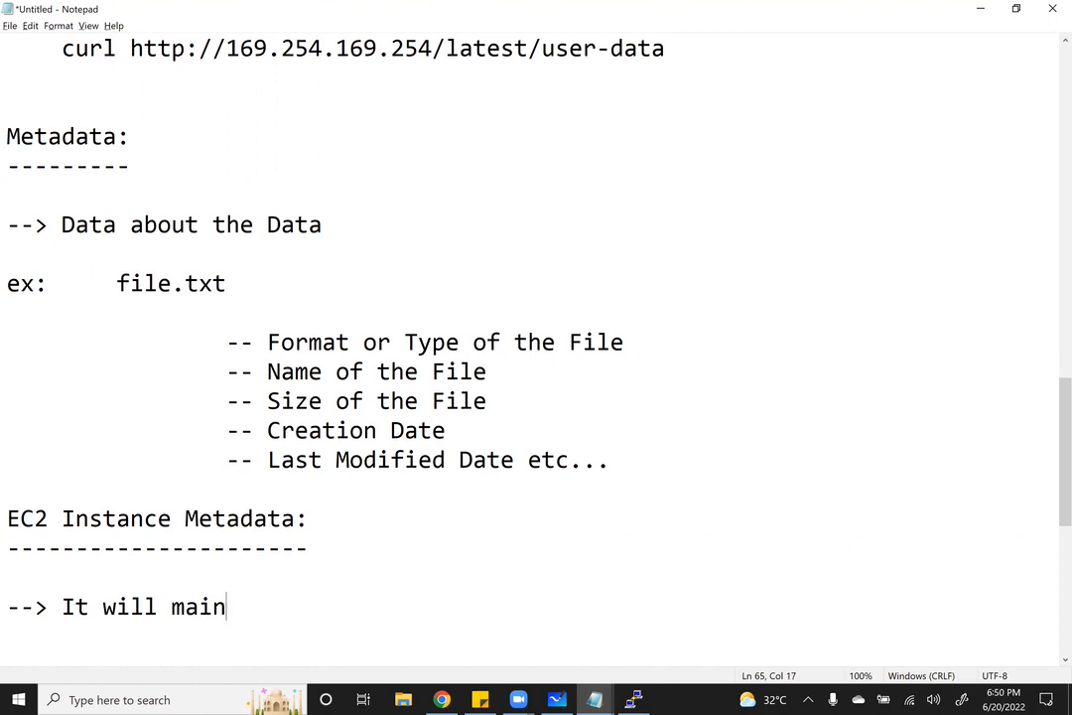
{"action": "type", "text": "tain th"}
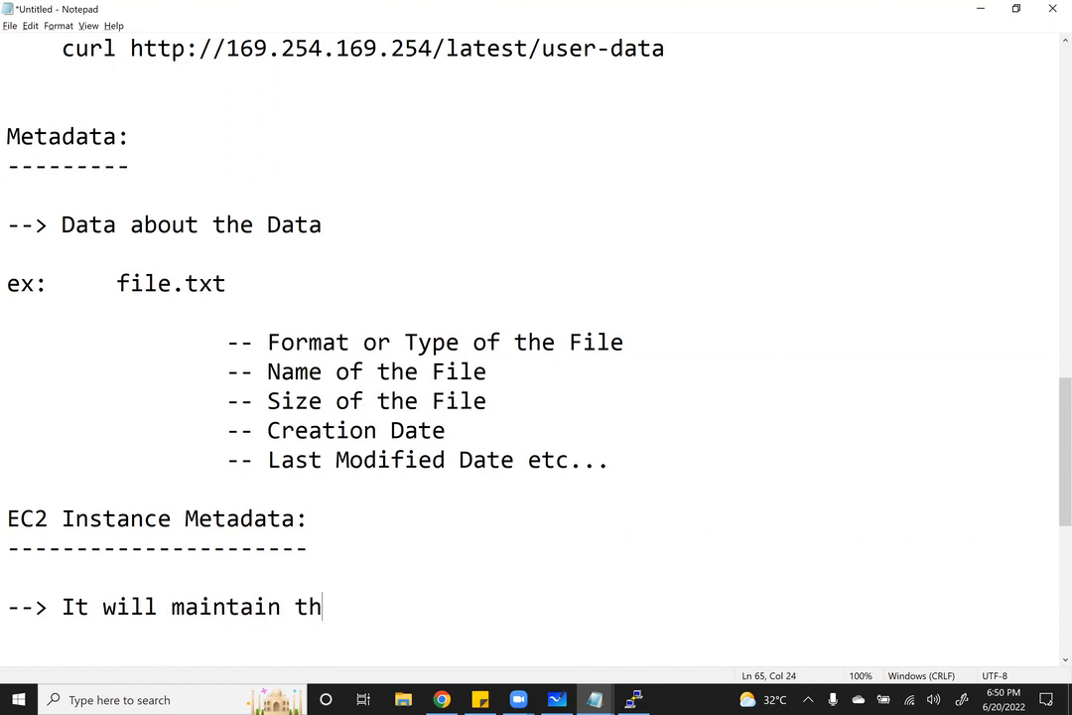
{"action": "type", "text": "e information abou"}
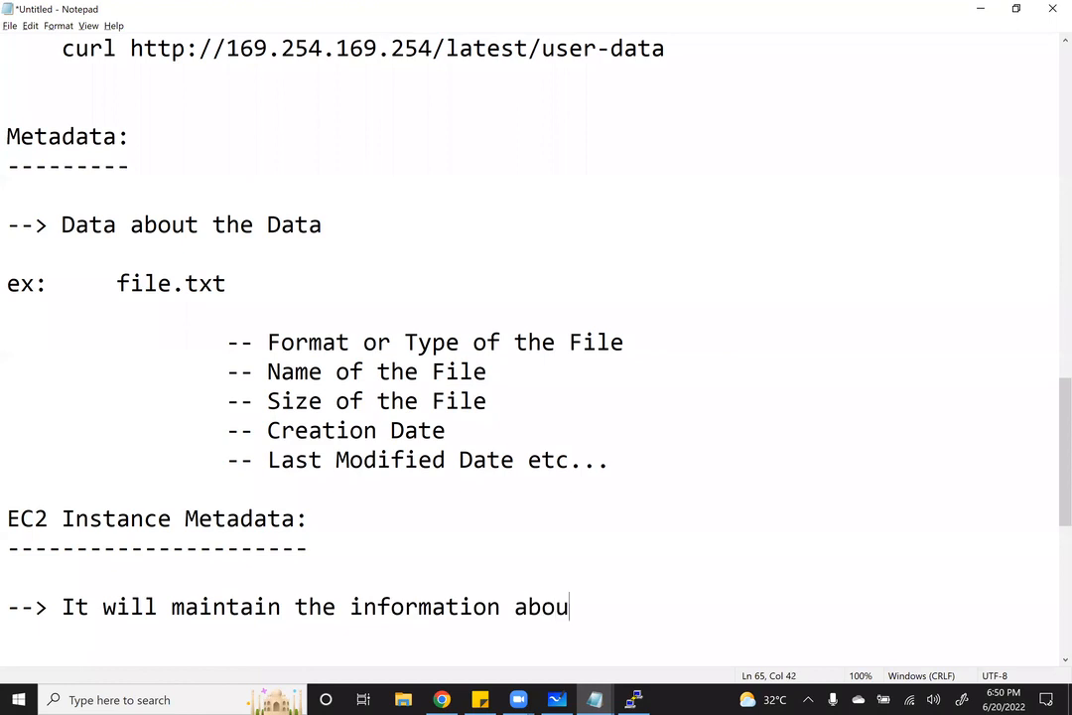
{"action": "type", "text": "t the EC2 insta"}
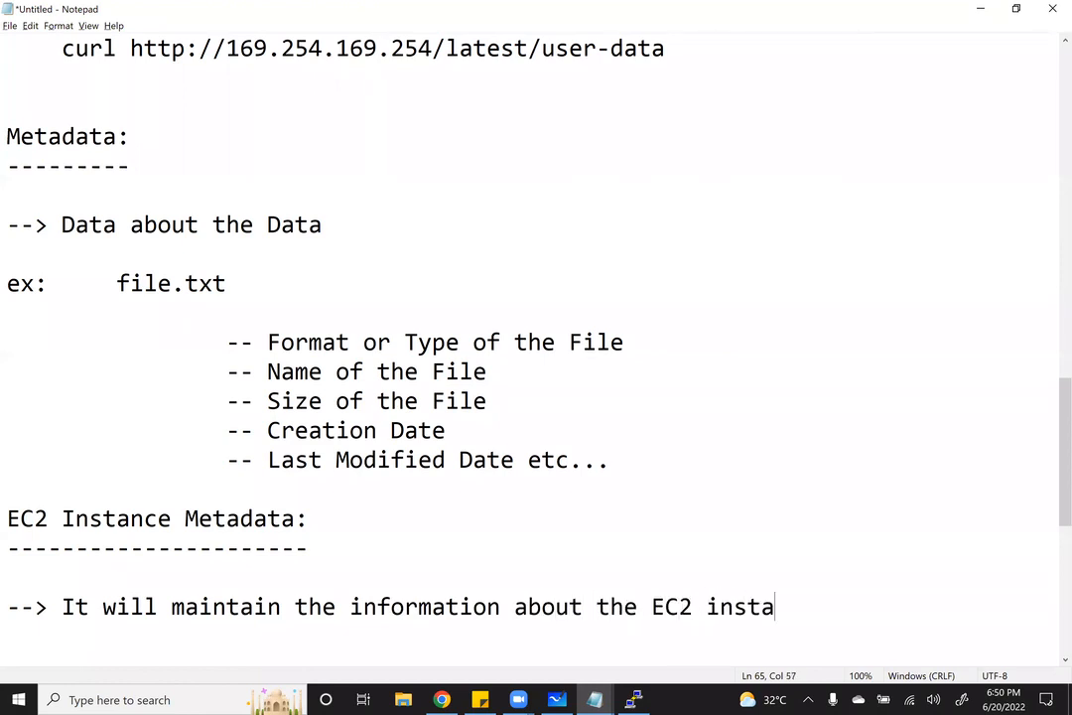
{"action": "type", "text": "nce."}
Insert six line breaks after the sentence about the EC2 instance information
{"action": "key", "text": "Return"}
{"action": "key", "text": "Return"}
{"action": "key", "text": "Return"}
{"action": "key", "text": "Return"}
{"action": "key", "text": "Return"}
{"action": "key", "text": "Return"}
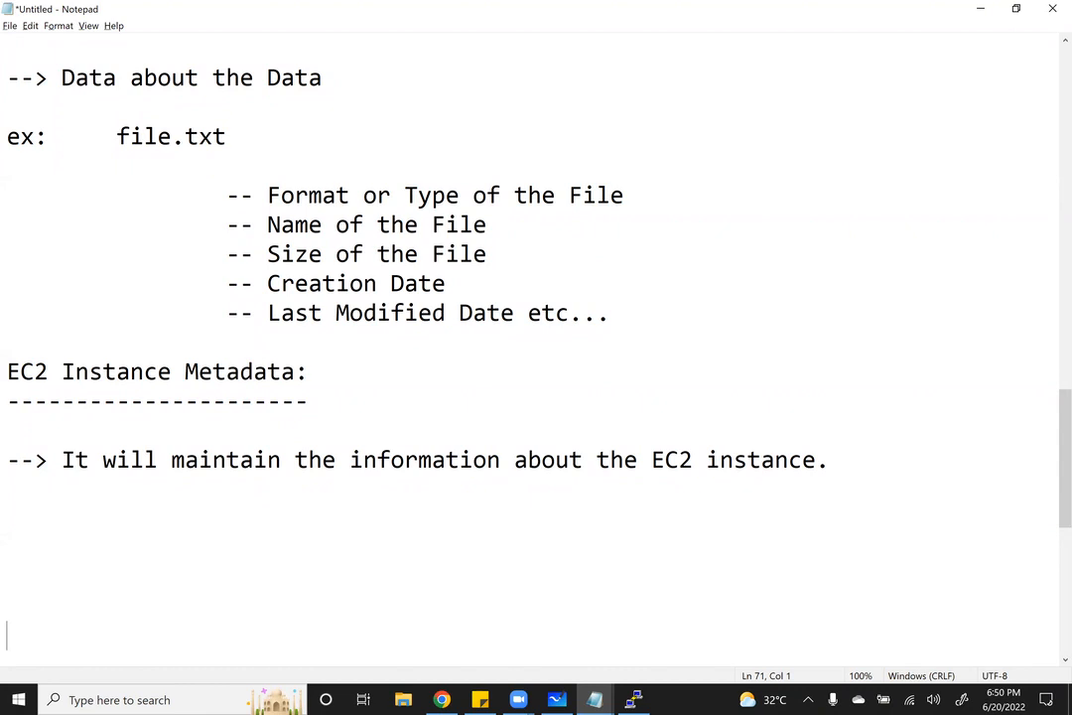
Highlight "Metadata:" in the EC2 heading, and add the indented bullet "- Region" below the information sentence after one blank line
{"action": "left_click_drag", "start_coordinate": [309, 374], "coordinate": [183, 373]}
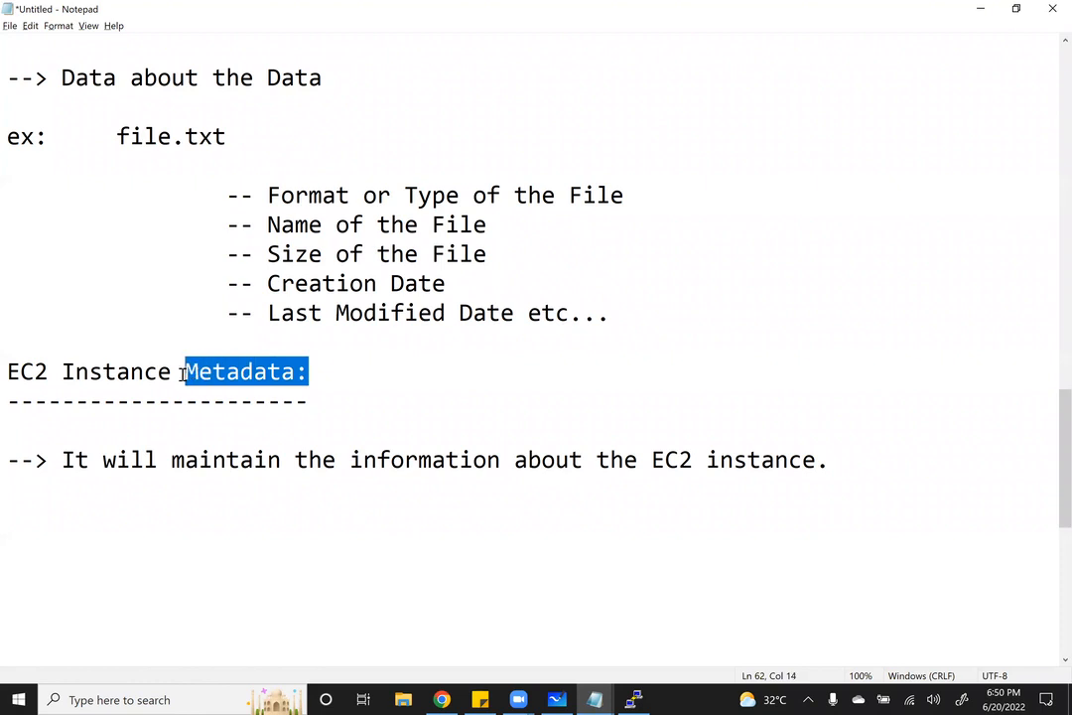
{"action": "left_click", "coordinate": [890, 462]}
{"action": "key", "text": "Return"}
{"action": "key", "text": "Return"}
{"action": "key", "text": "Tab"}
{"action": "type", "text": "Region"}
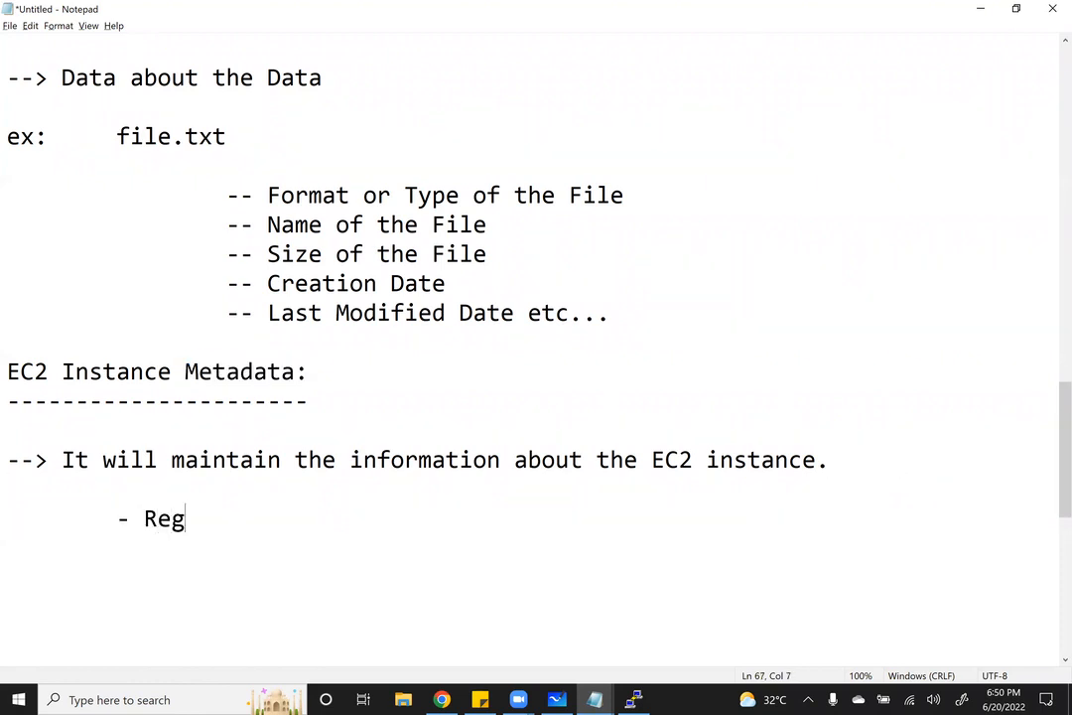
Add the indented bullet "- Availability Zone" below Region
{"action": "key", "text": "Return"}
{"action": "key", "text": "Tab"}
{"action": "type", "text": "="}
{"action": "key", "text": "BackSpace"}
{"action": "type", "text": "0"}
{"action": "key", "text": "BackSpace"}
{"action": "key", "text": "BackSpace"}
{"action": "type", "text": "-"}
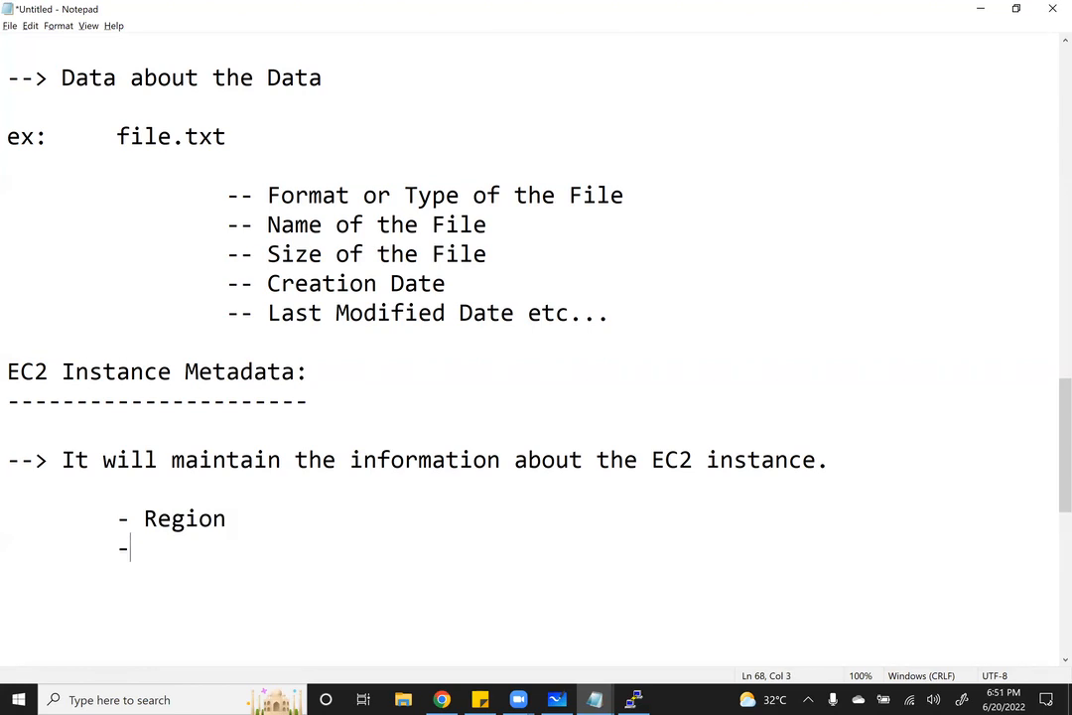
{"action": "type", "text": " Availability Zone"}
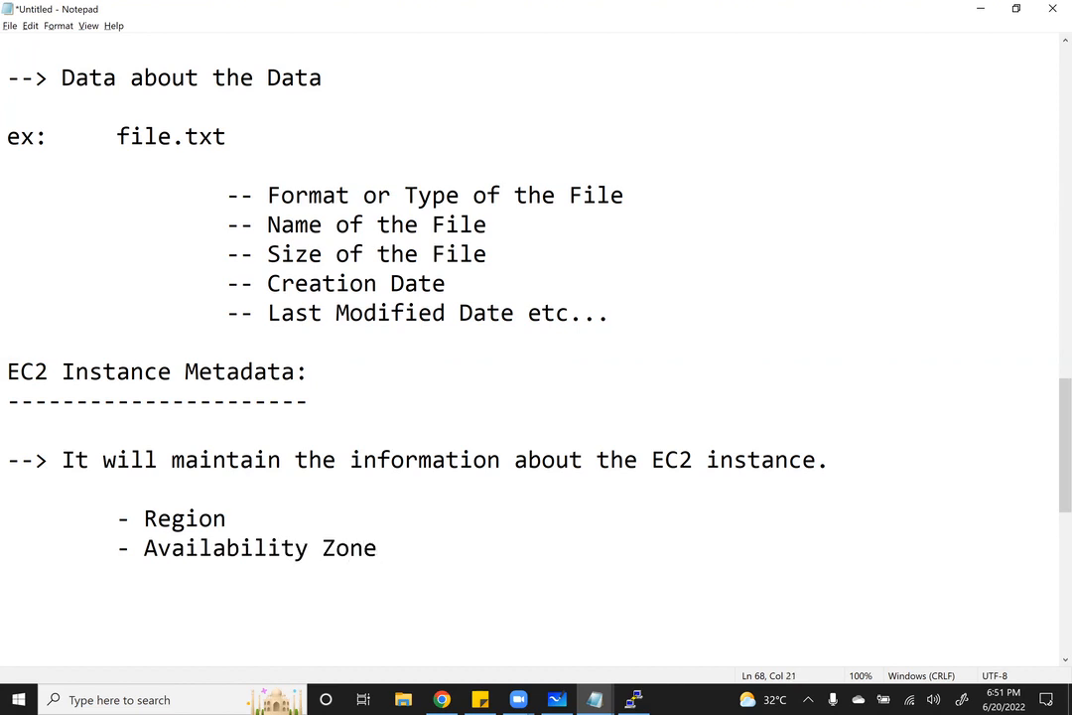
Add the indented bullet "- IP Address" below Availability Zone
{"action": "key", "text": "Return"}
{"action": "key", "text": "Tab"}
{"action": "type", "text": "- Public"}
{"action": "key", "text": "BackSpace"}
{"action": "key", "text": "BackSpace"}
{"action": "key", "text": "BackSpace"}
{"action": "key", "text": "BackSpace"}
{"action": "key", "text": "BackSpace"}
{"action": "key", "text": "BackSpace"}
{"action": "key", "text": "BackSpace"}
{"action": "type", "text": "IP Address"}
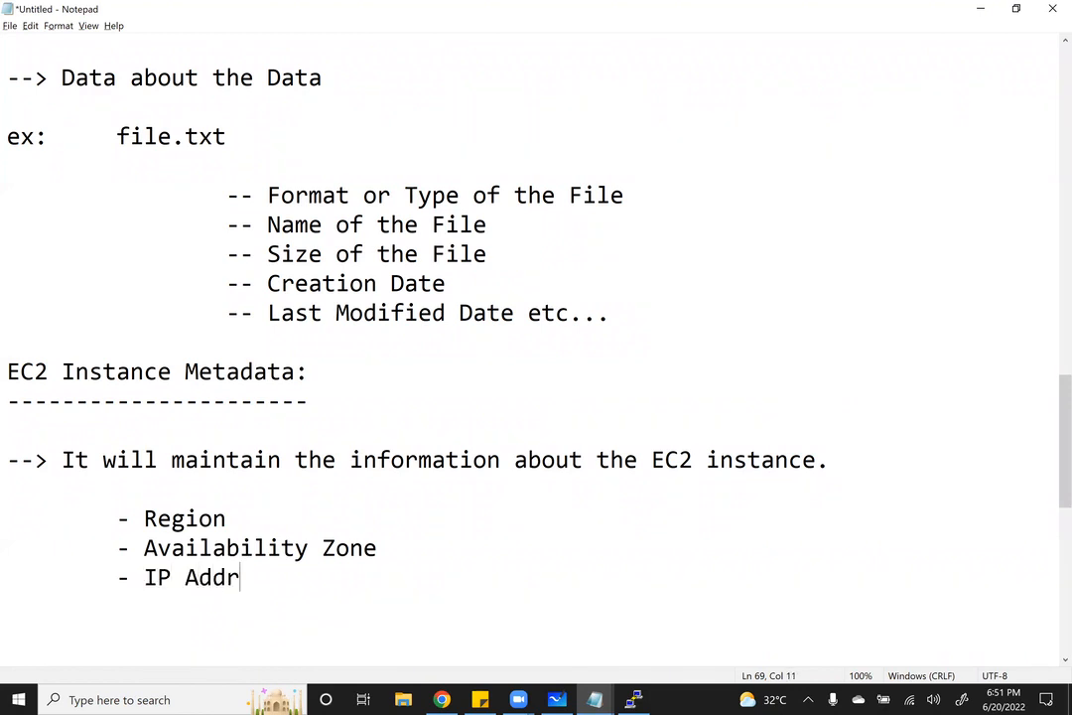
Add the indented bullets "- AMI" and "- HostName" below IP Address
{"action": "key", "text": "Return"}
{"action": "key", "text": "Tab"}
{"action": "type", "text": "- "}
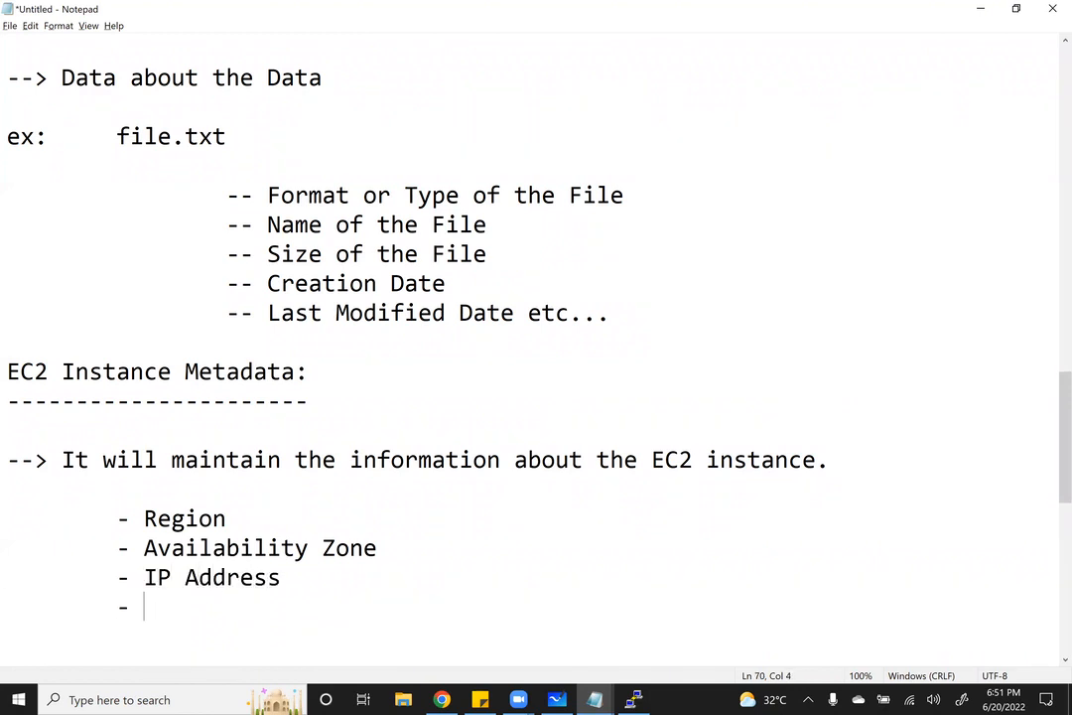
{"action": "type", "text": "AMI"}
{"action": "key", "text": "Return"}
{"action": "key", "text": "Tab"}
{"action": "type", "text": "- HostName"}
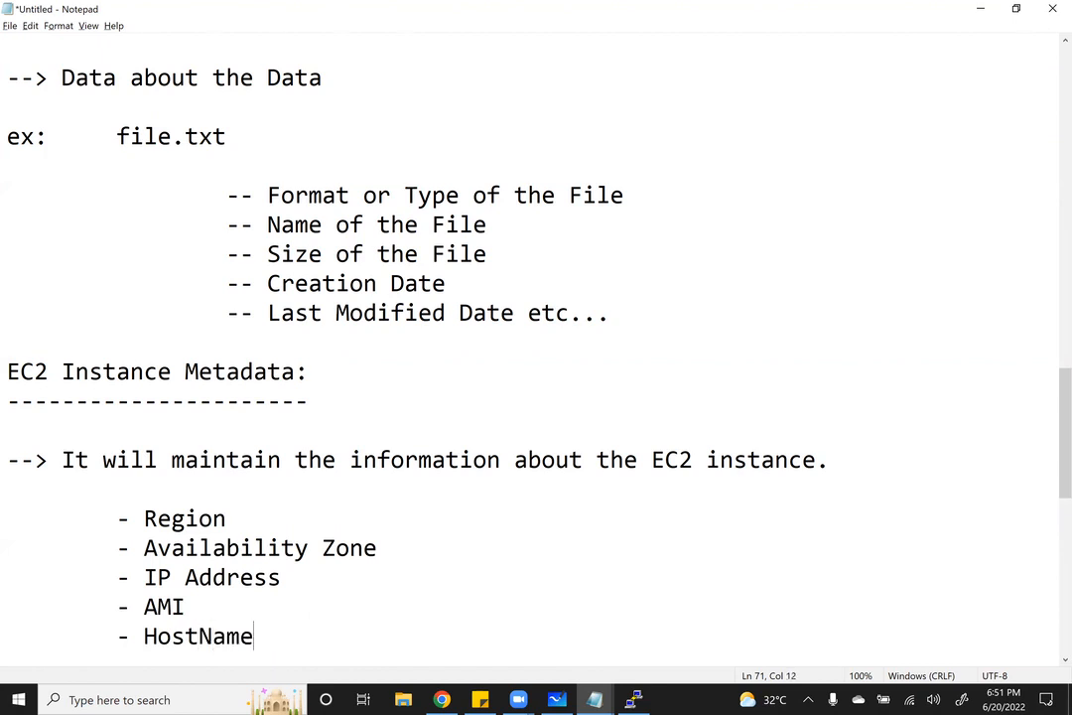
Add the indented bullet "- etc..." below HostName to close the metadata list
{"action": "key", "text": "Return"}
{"action": "key", "text": "Tab"}
{"action": "type", "text": "-"}
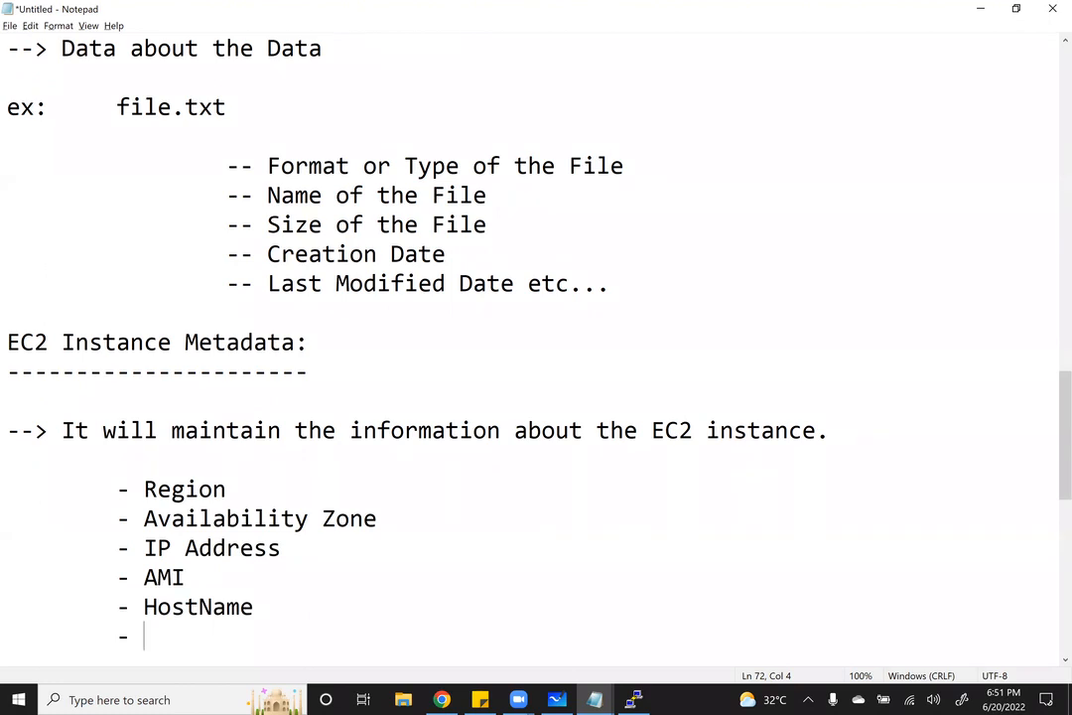
{"action": "type", "text": "etc..."}
Add the heading "metadata url:" underlined with dashes, one blank line below the bullet list
{"action": "scroll", "coordinate": [958, 439], "scroll_direction": "down", "scroll_amount": 2}
{"action": "key", "text": "Return"}
{"action": "key", "text": "Return"}
{"action": "type", "text": "metada"}
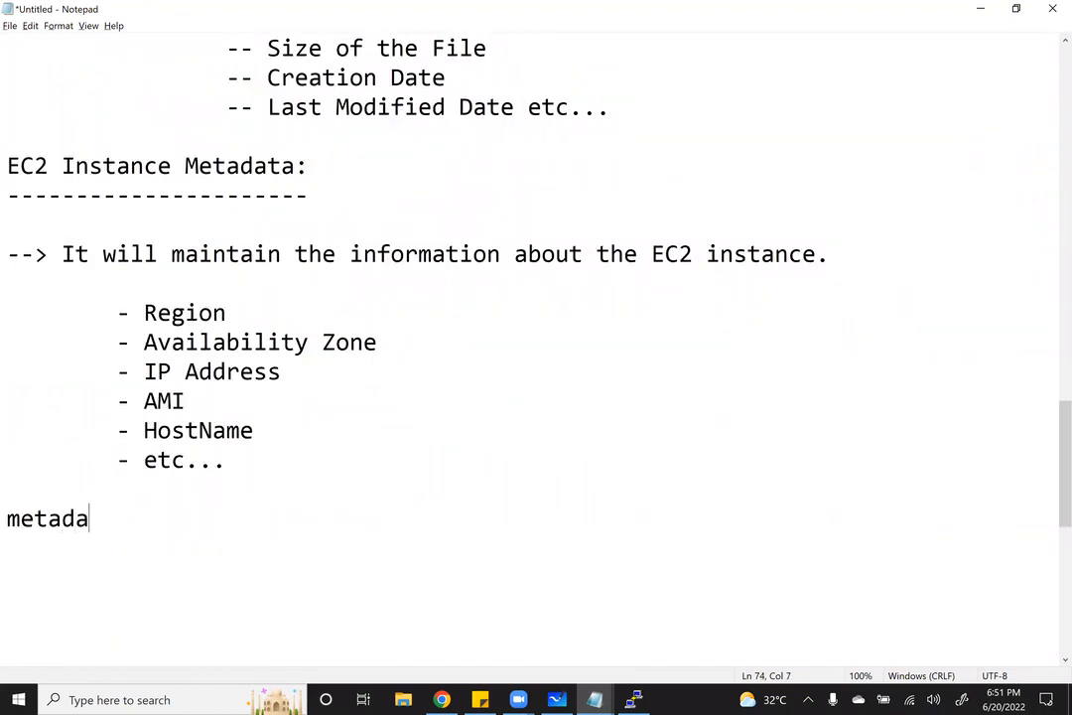
{"action": "type", "text": "ta url:"}
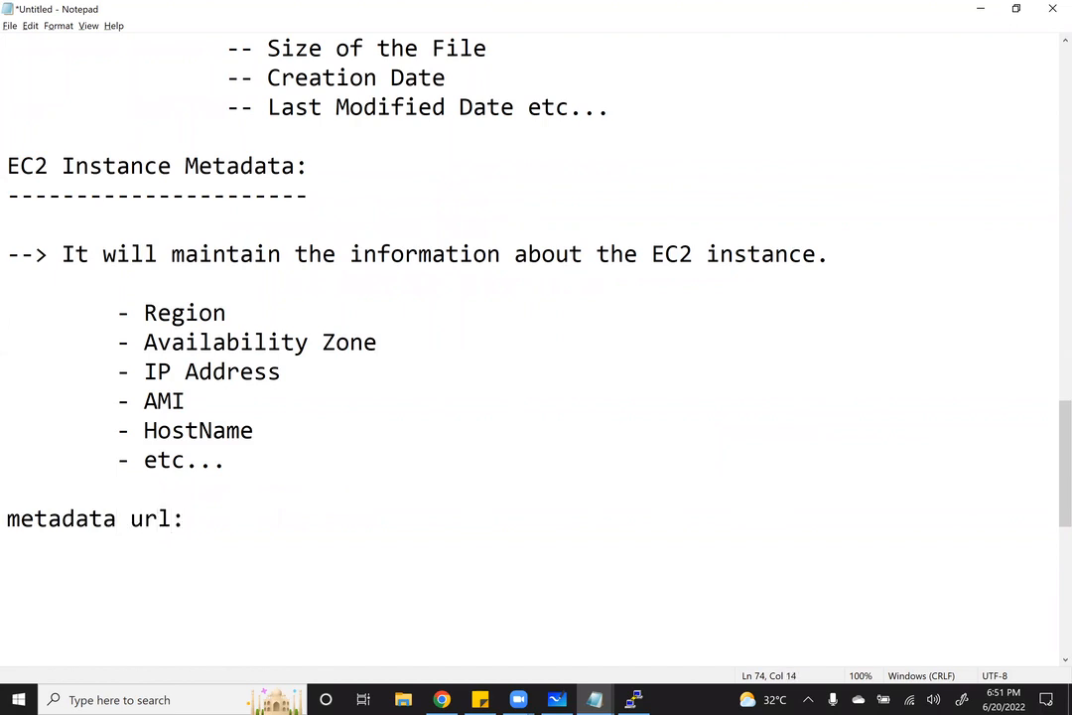
{"action": "key", "text": "Return"}
{"action": "type", "text": "-------------"}
{"action": "key", "text": "Return"}
{"action": "key", "text": "Return"}
{"action": "key", "text": "Tab"}
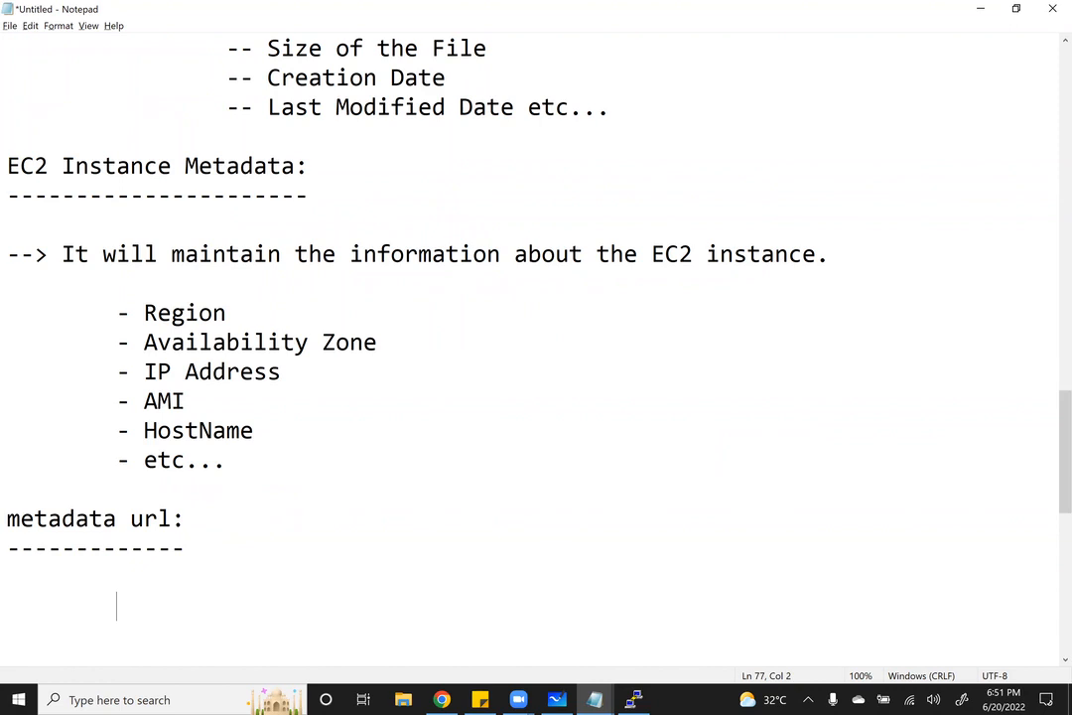
{"action": "type", "text": "http://"}
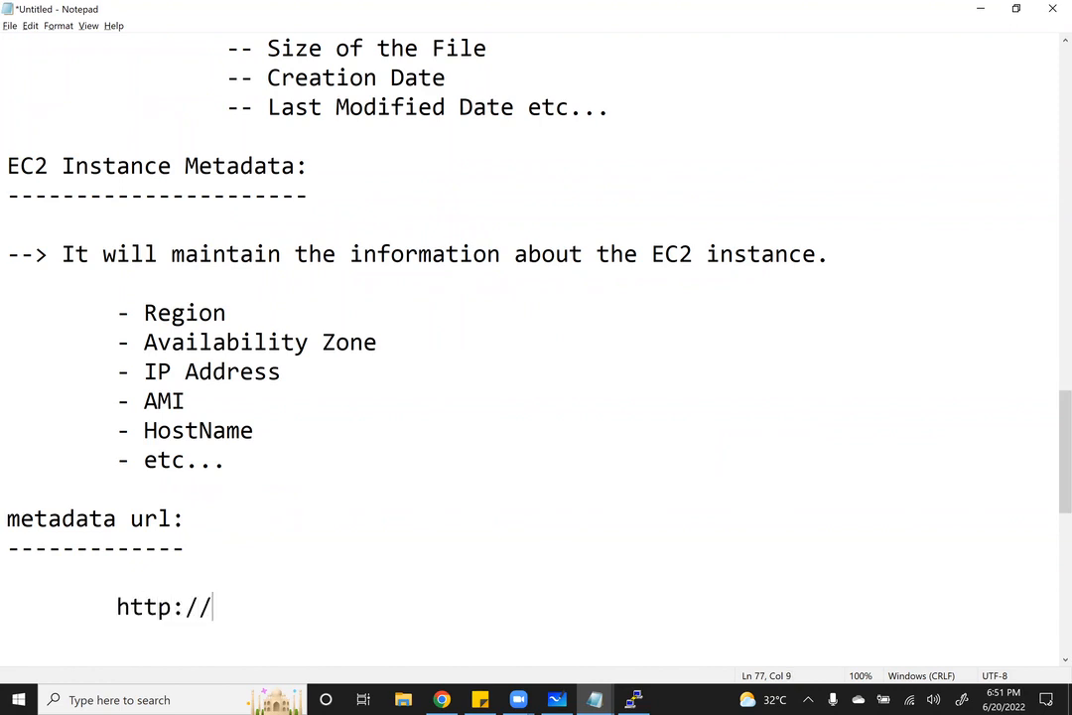
{"action": "type", "text": "169.254.169."}
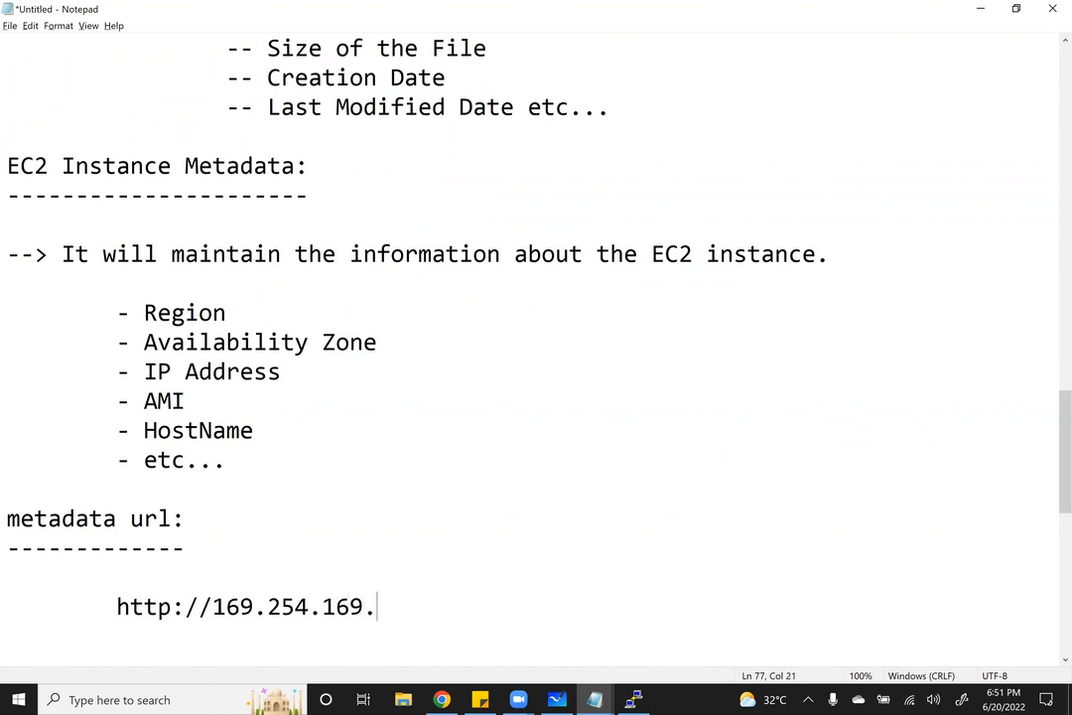
{"action": "type", "text": "254"}
{"action": "type", "text": "/l"}
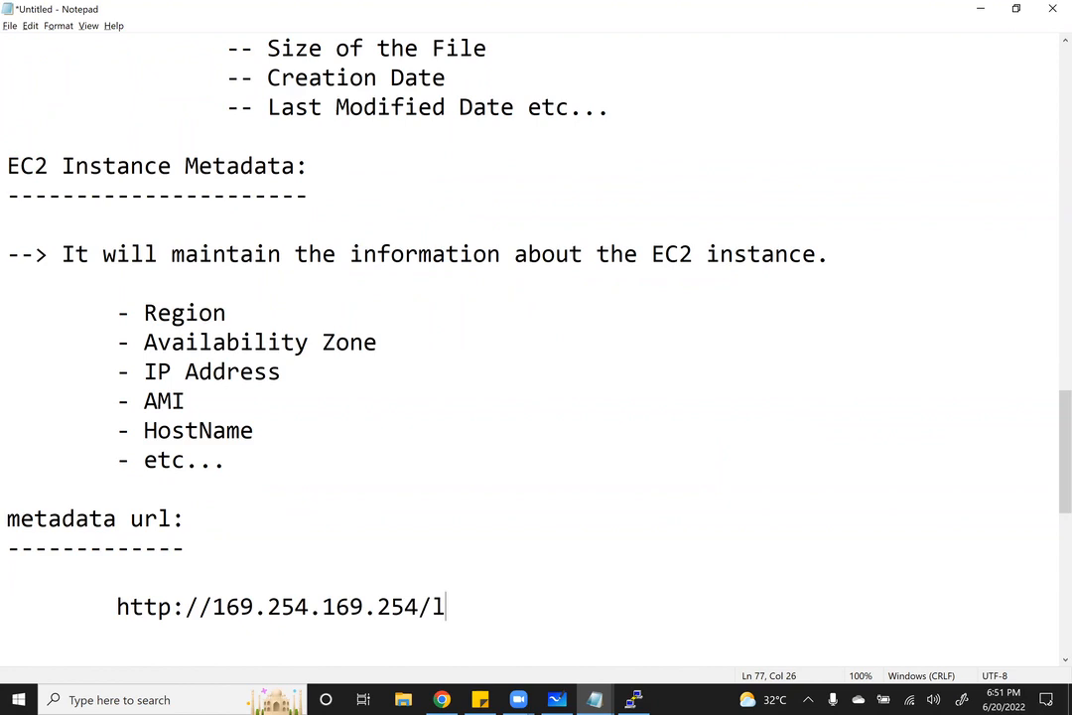
{"action": "type", "text": "atest-me"}
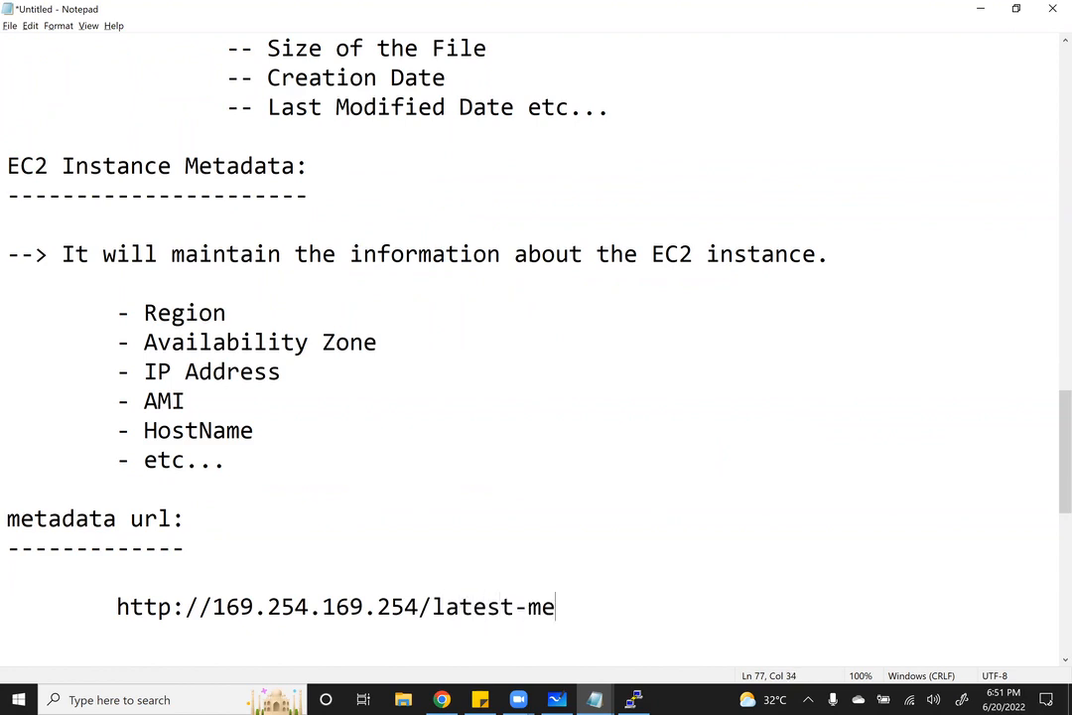
{"action": "type", "text": "ta-data"}
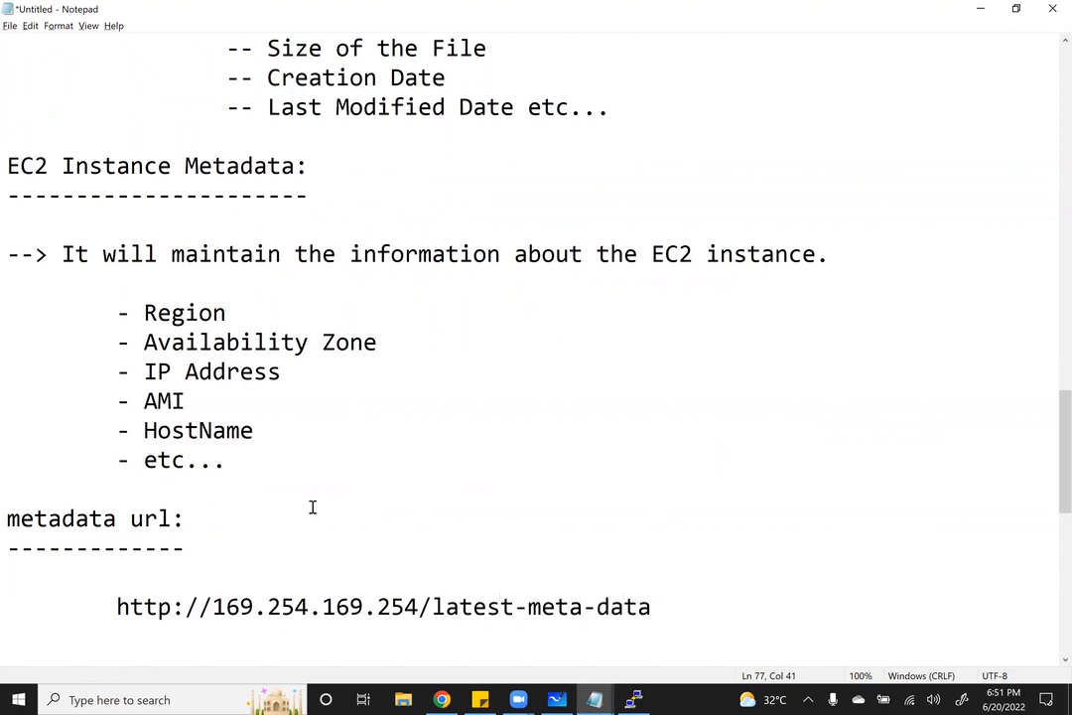
{"action": "left_click", "coordinate": [524, 607]}
{"action": "key", "text": "BackSpace"}
{"action": "type", "text": "/"}
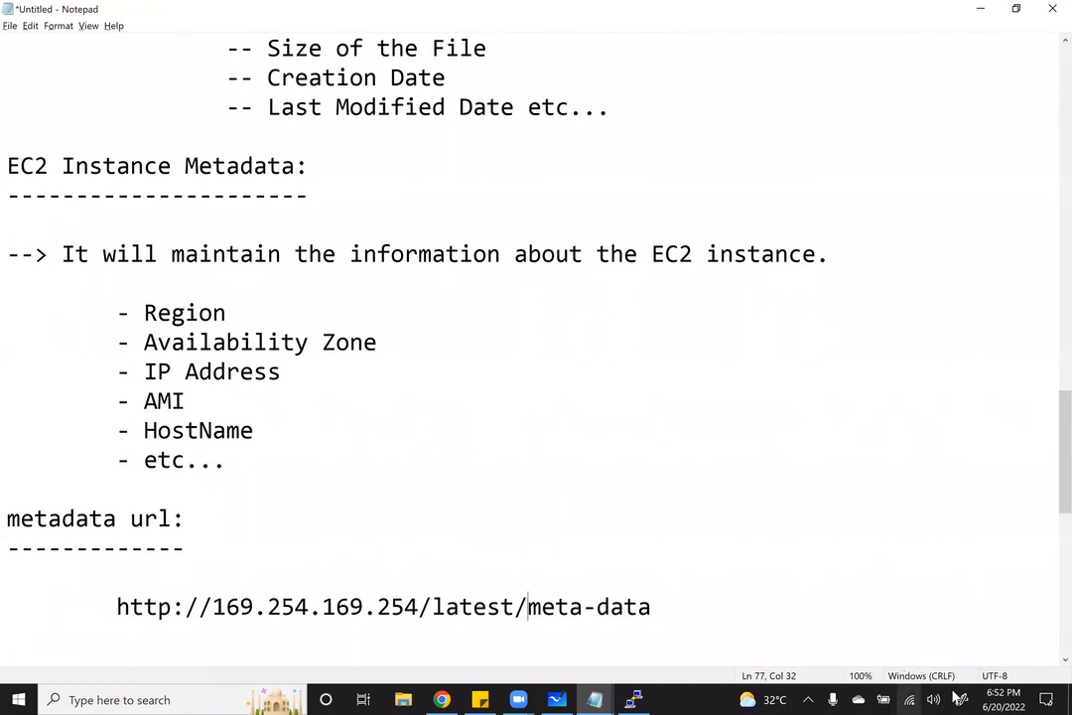
{"action": "left_click_drag", "start_coordinate": [653, 606], "coordinate": [115, 605]}
{"action": "key", "text": "ctrl+c"}
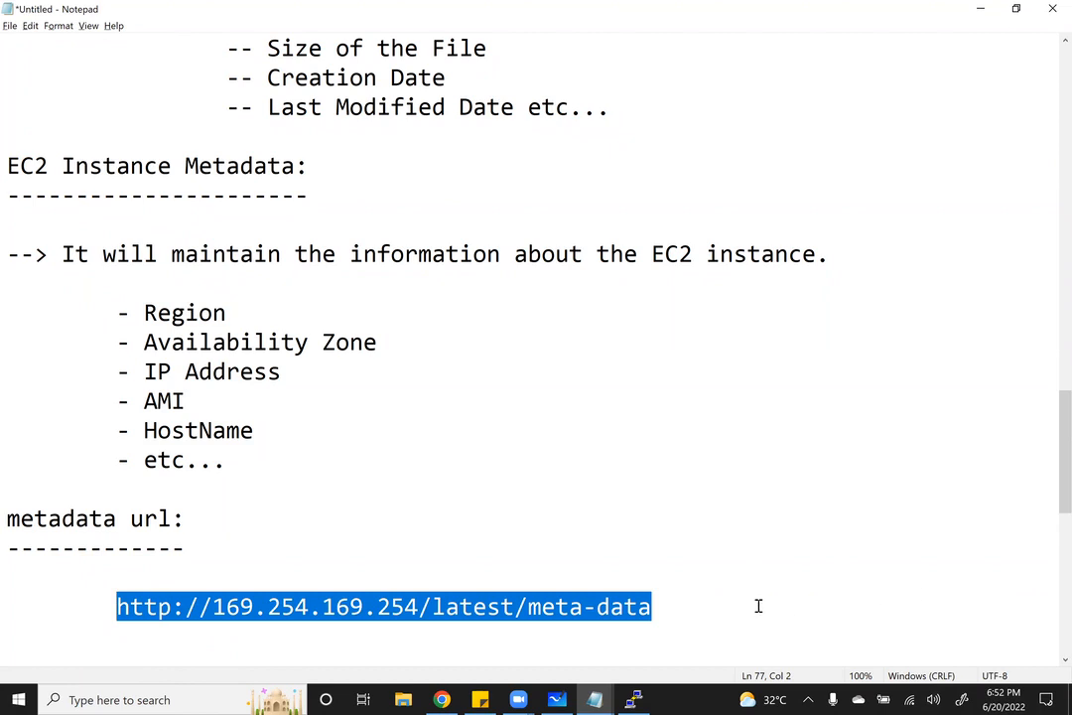
{"action": "left_click", "coordinate": [713, 604]}
{"action": "key", "text": "Return"}
{"action": "key", "text": "Return"}
{"action": "key", "text": "Tab"}
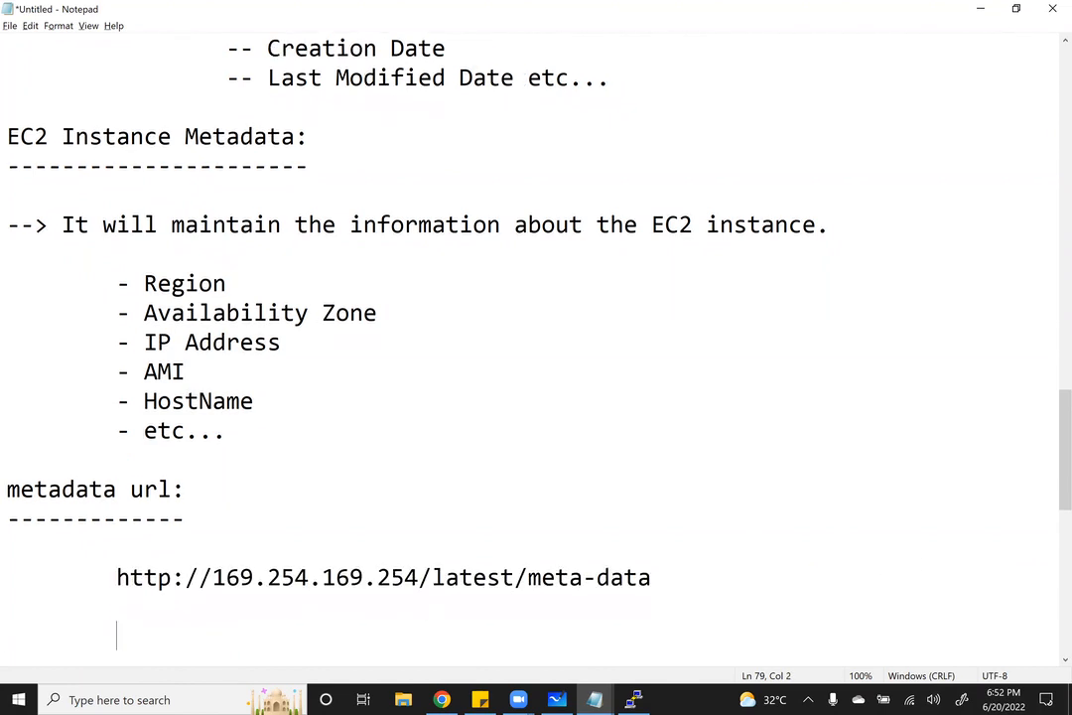
{"action": "type", "text": "curl"}
{"action": "key", "text": "ctrl+v"}
Copy the noted curl command, and switch to the PuTTY terminal and clear its screen
{"action": "scroll", "coordinate": [785, 576], "scroll_direction": "down", "scroll_amount": 2}
{"action": "left_click_drag", "start_coordinate": [768, 469], "coordinate": [116, 459]}
{"action": "key", "text": "ctrl+c"}
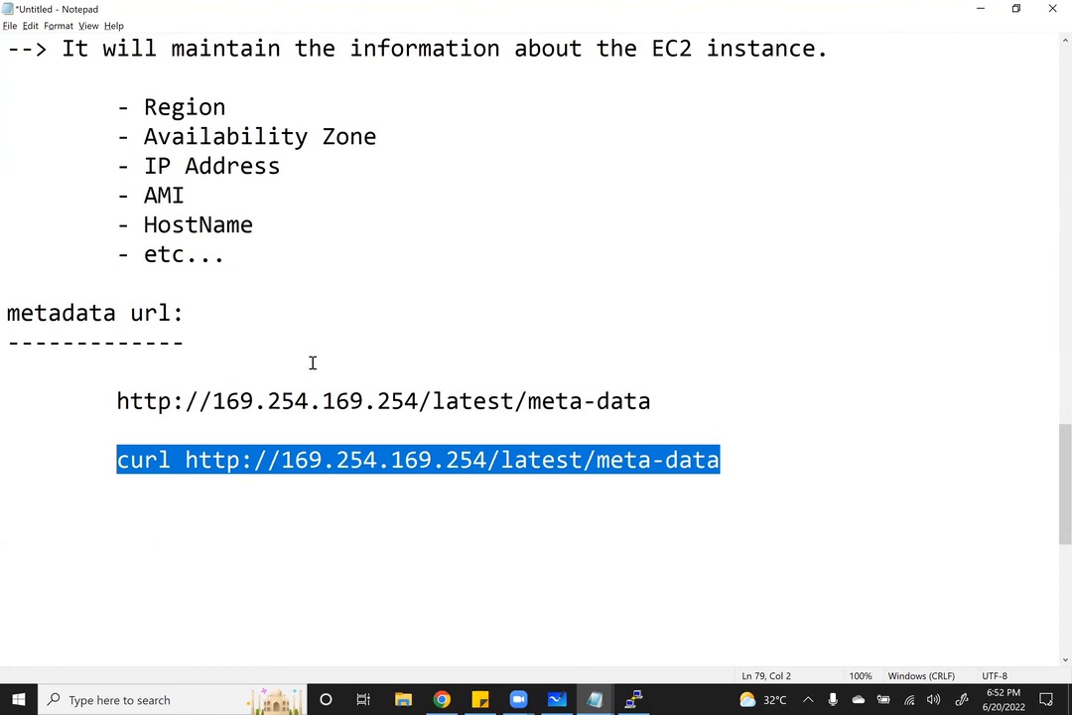
{"action": "left_click", "coordinate": [634, 699]}
{"action": "type", "text": "cls"}
{"action": "key", "text": "Return"}
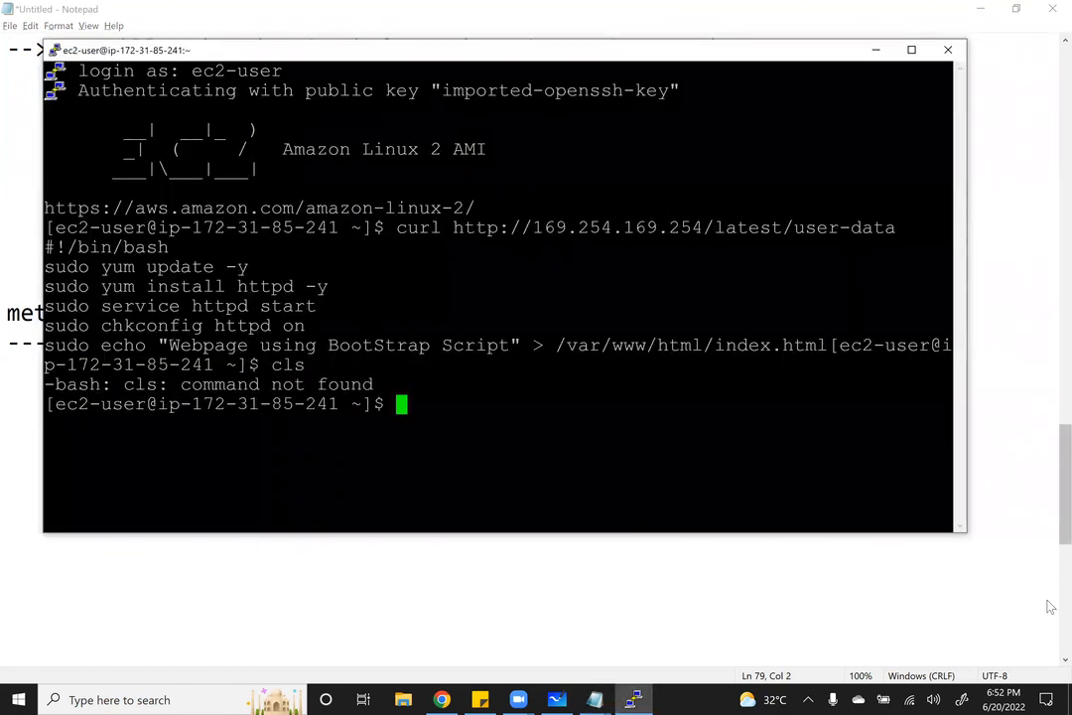
{"action": "key", "text": "ctrl+l"}
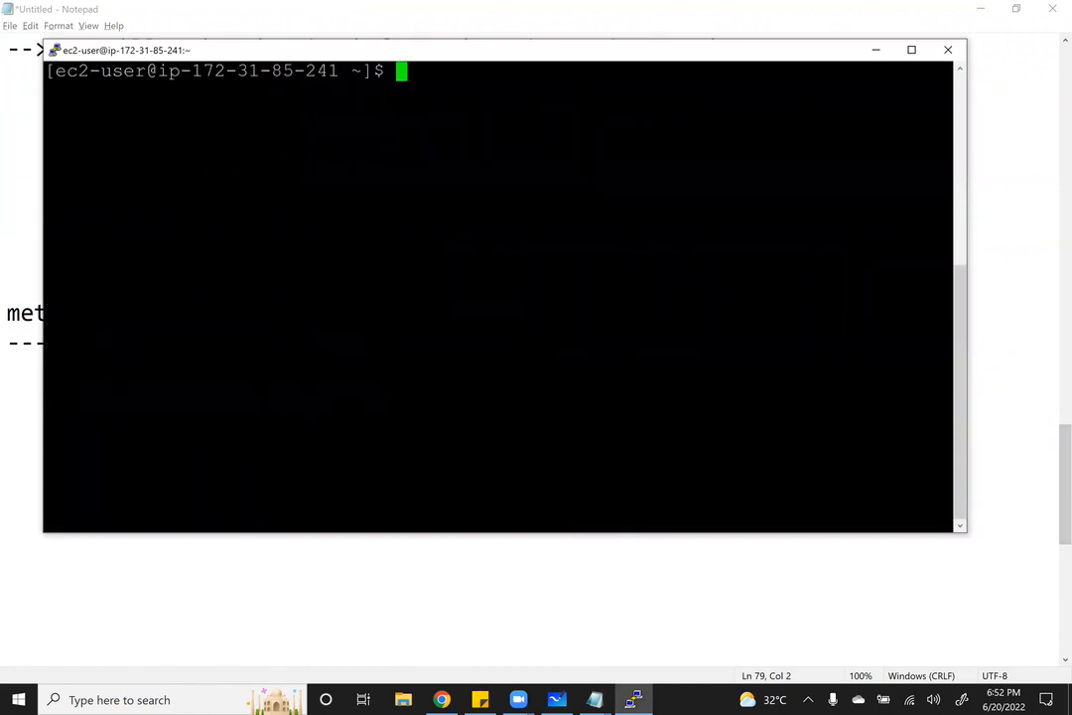
{"action": "key", "text": "shift+Insert"}
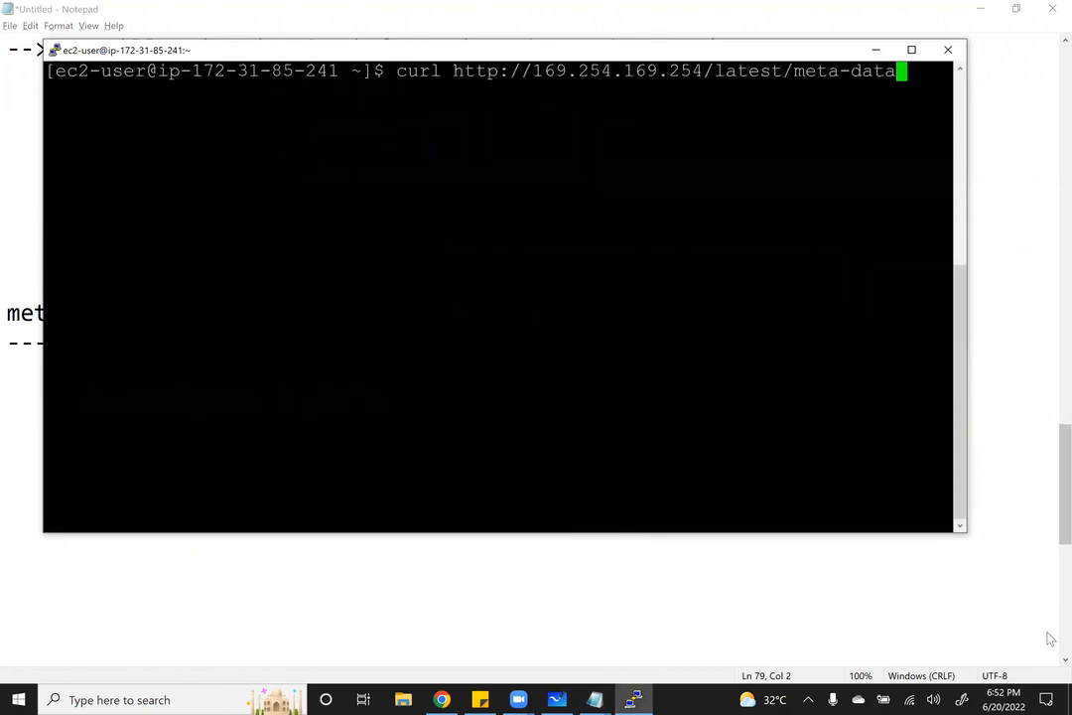
{"action": "key", "text": "Return"}
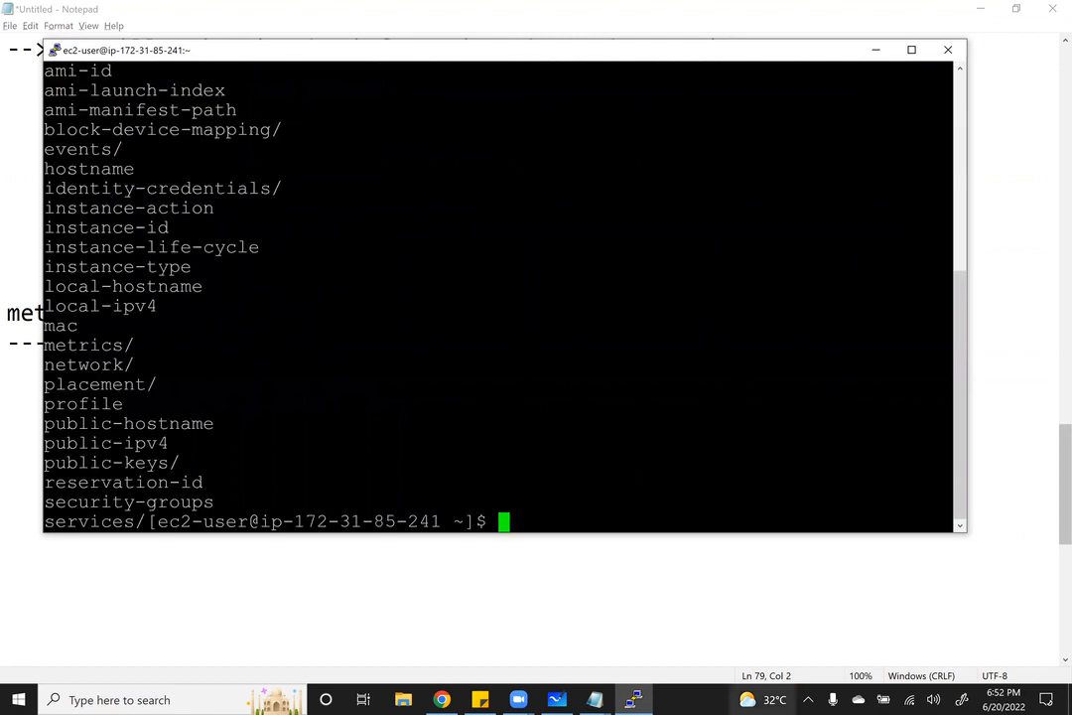
{"action": "scroll", "coordinate": [504, 295], "scroll_direction": "up", "scroll_amount": 6}
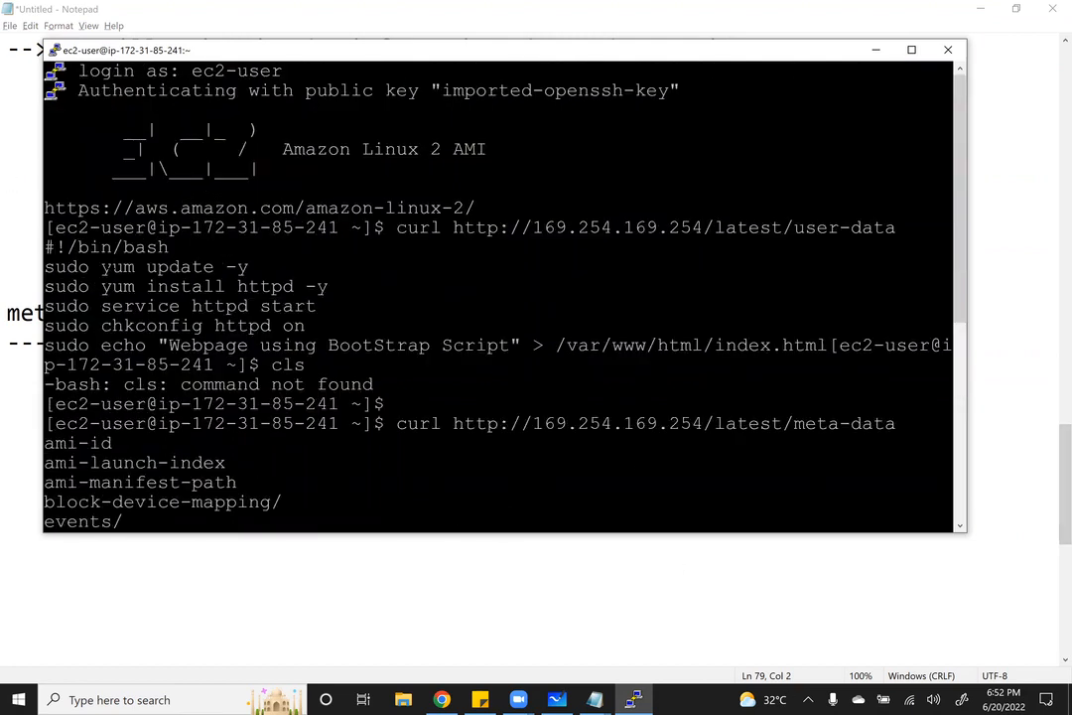
{"action": "scroll", "coordinate": [504, 296], "scroll_direction": "down", "scroll_amount": 4}
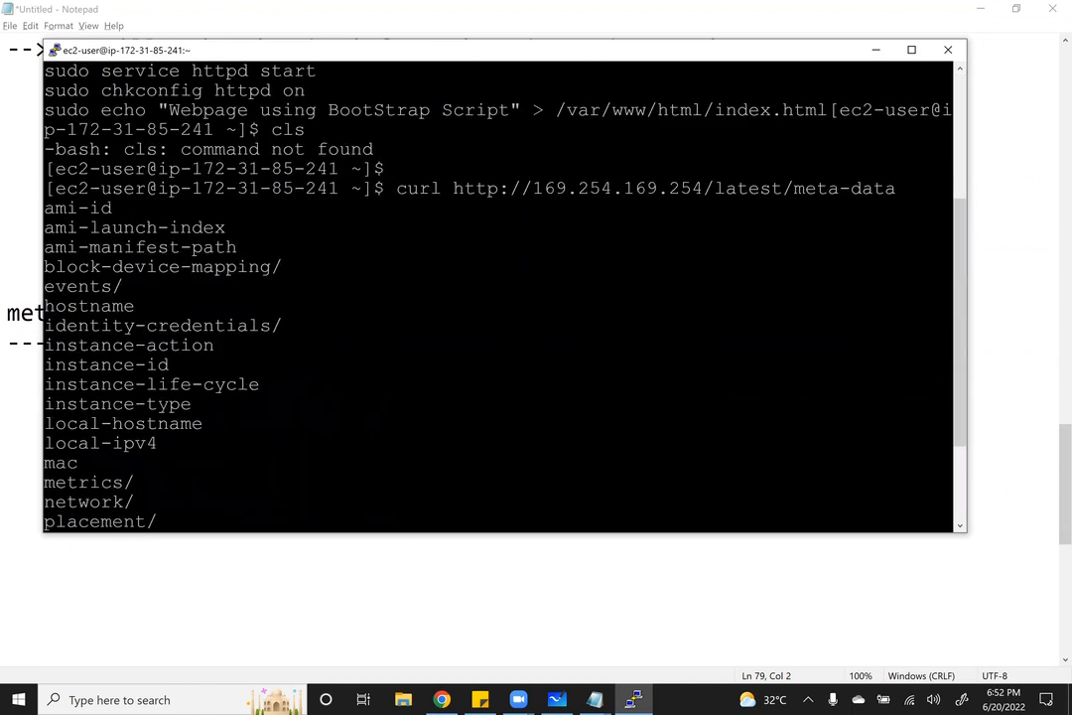
{"action": "left_click_drag", "start_coordinate": [896, 189], "coordinate": [11, 211]}
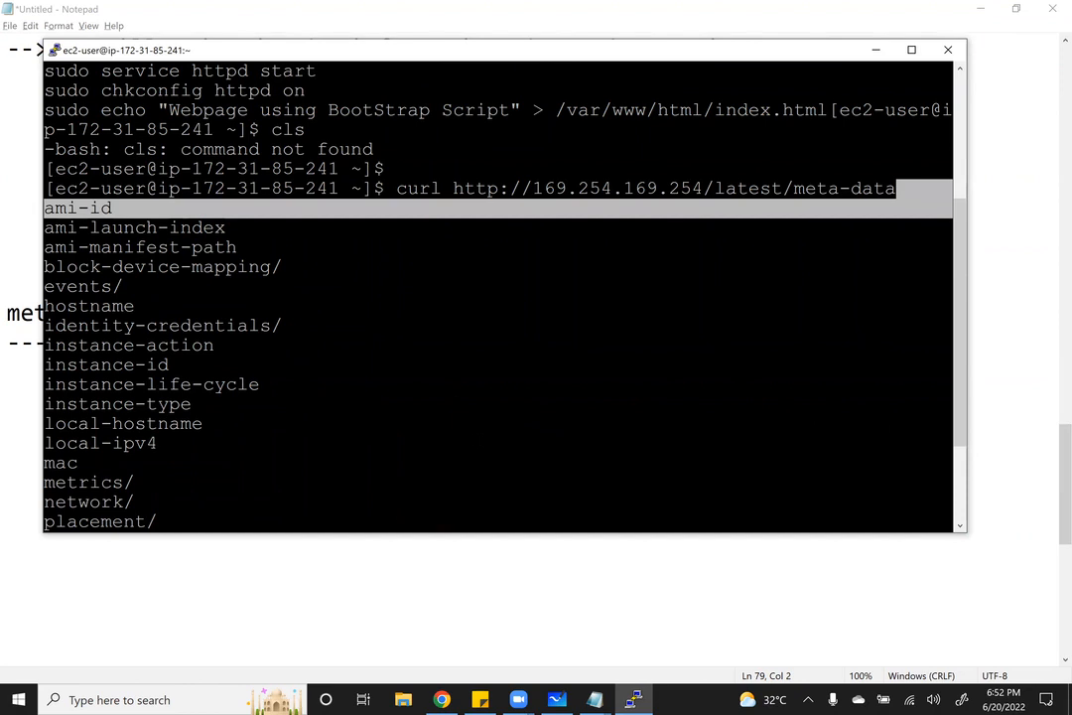
Try to query the AMI ID by extending the previous curl command's metadata URL with /ami-id
{"action": "key", "text": "Up"}
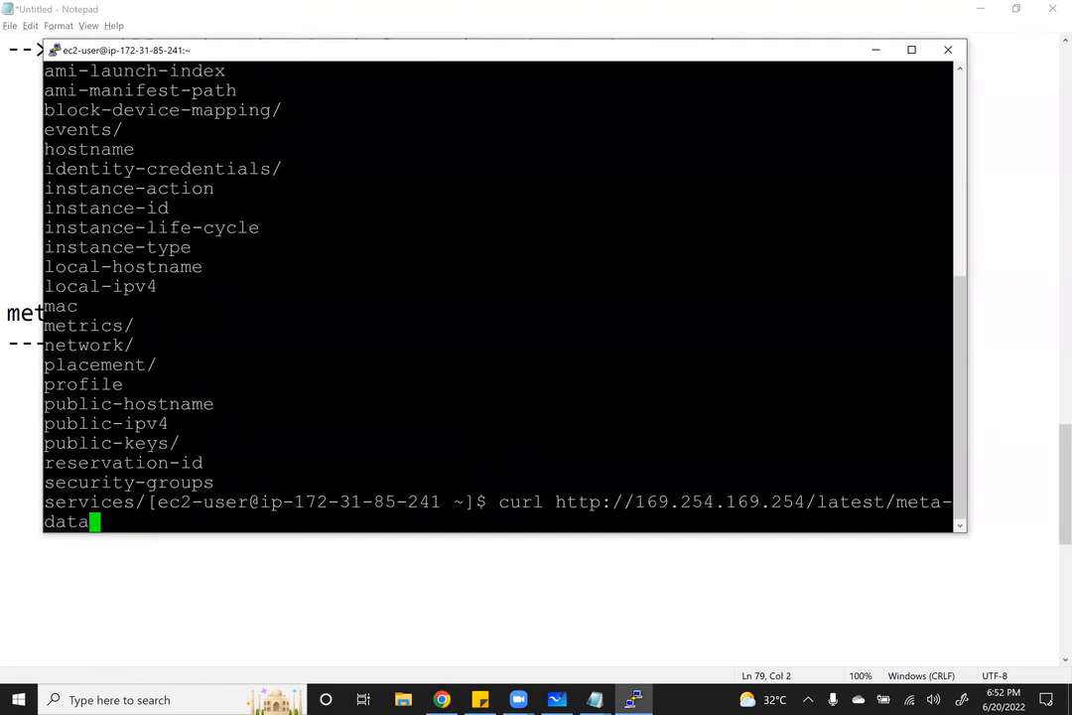
{"action": "type", "text": "/"}
{"action": "type", "text": "ami-id"}
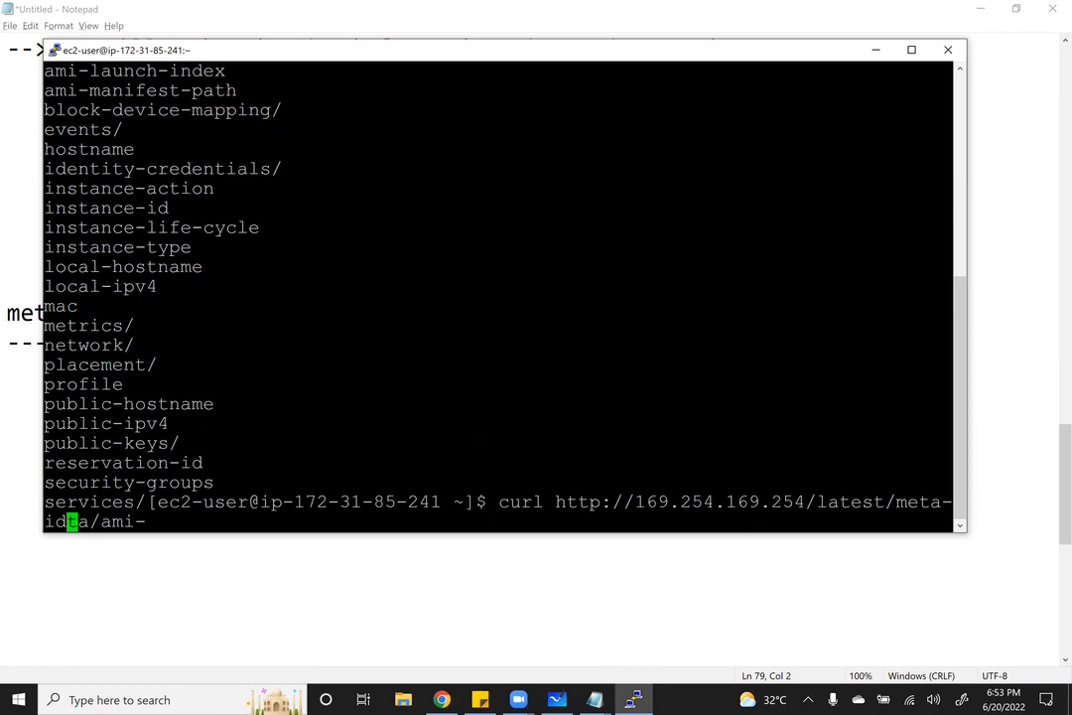
{"action": "key", "text": "BackSpace"}
{"action": "key", "text": "BackSpace"}
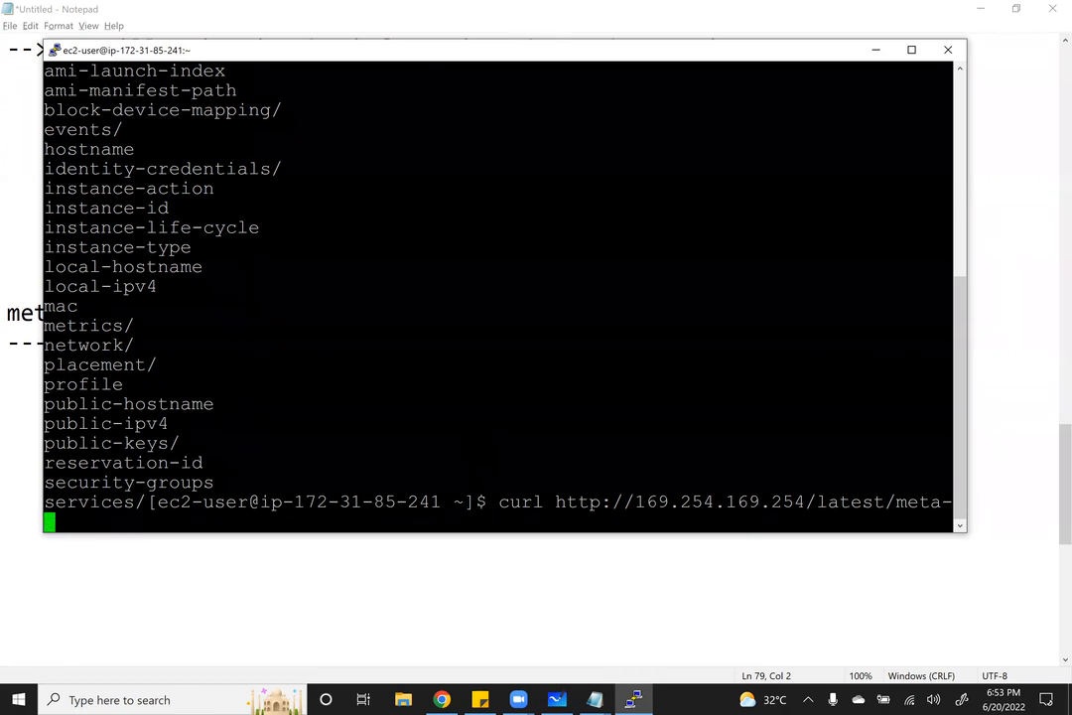
{"action": "key", "text": "BackSpace"}
{"action": "type", "text": "-data/"}
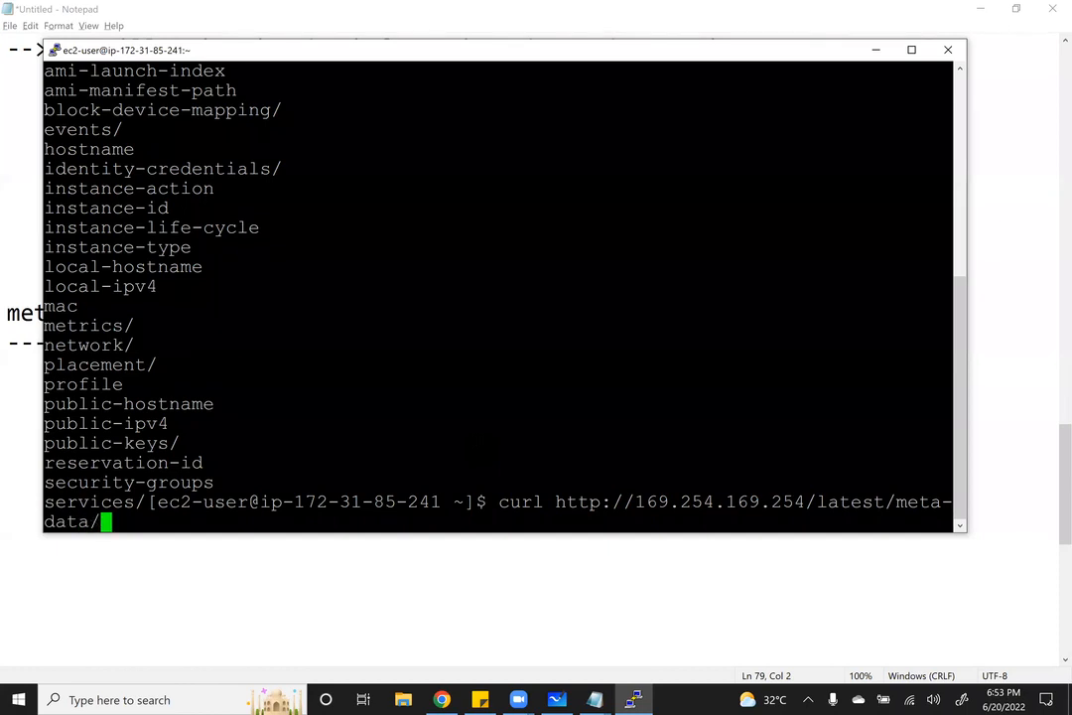
{"action": "type", "text": "ami-id"}
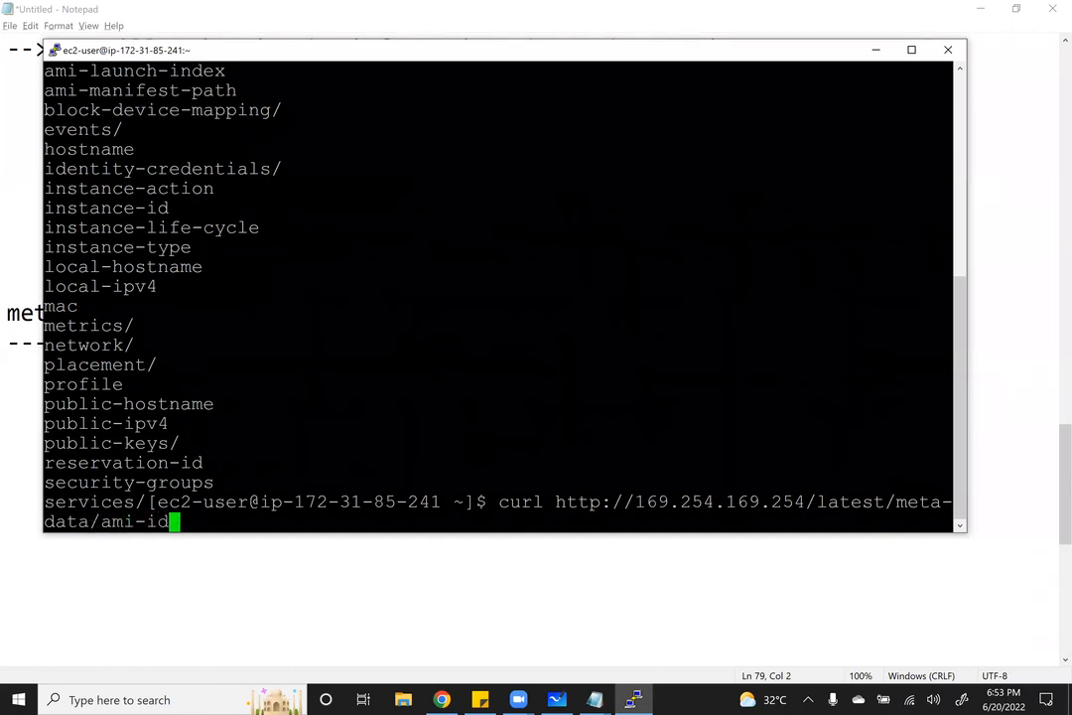
{"action": "key", "text": "Return"}
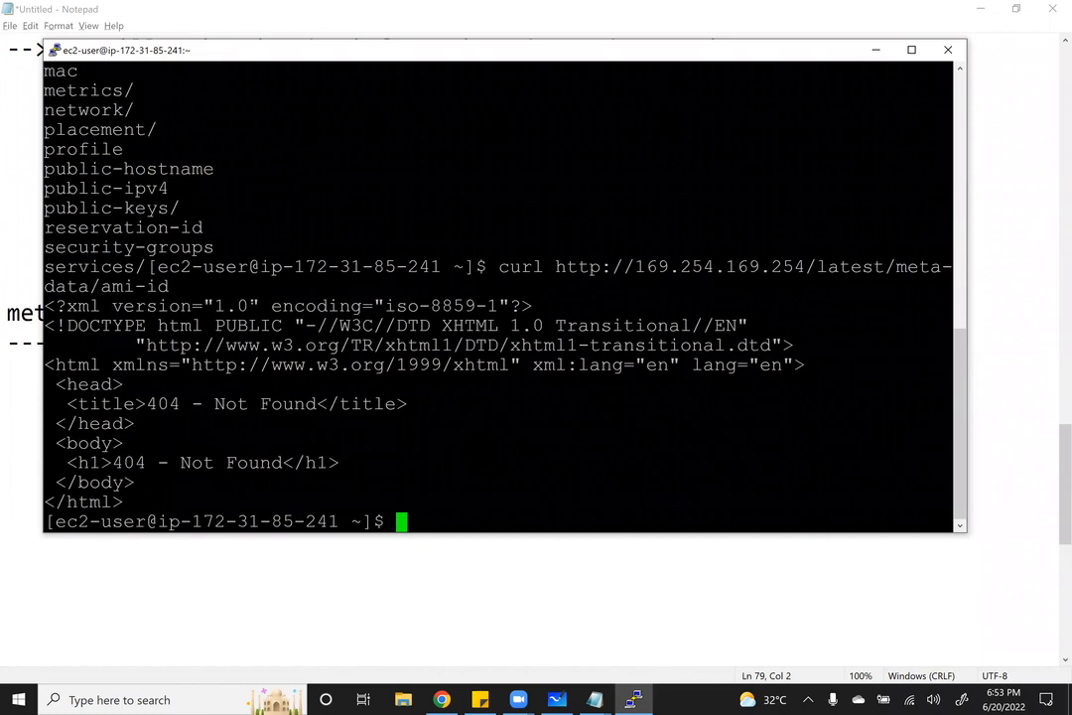
Check the ami-id entry in the earlier listing and retry the AMI ID query with a trailing slash
{"action": "scroll", "coordinate": [496, 298], "scroll_direction": "up", "scroll_amount": 10}
{"action": "left_click_drag", "start_coordinate": [896, 423], "coordinate": [128, 437]}
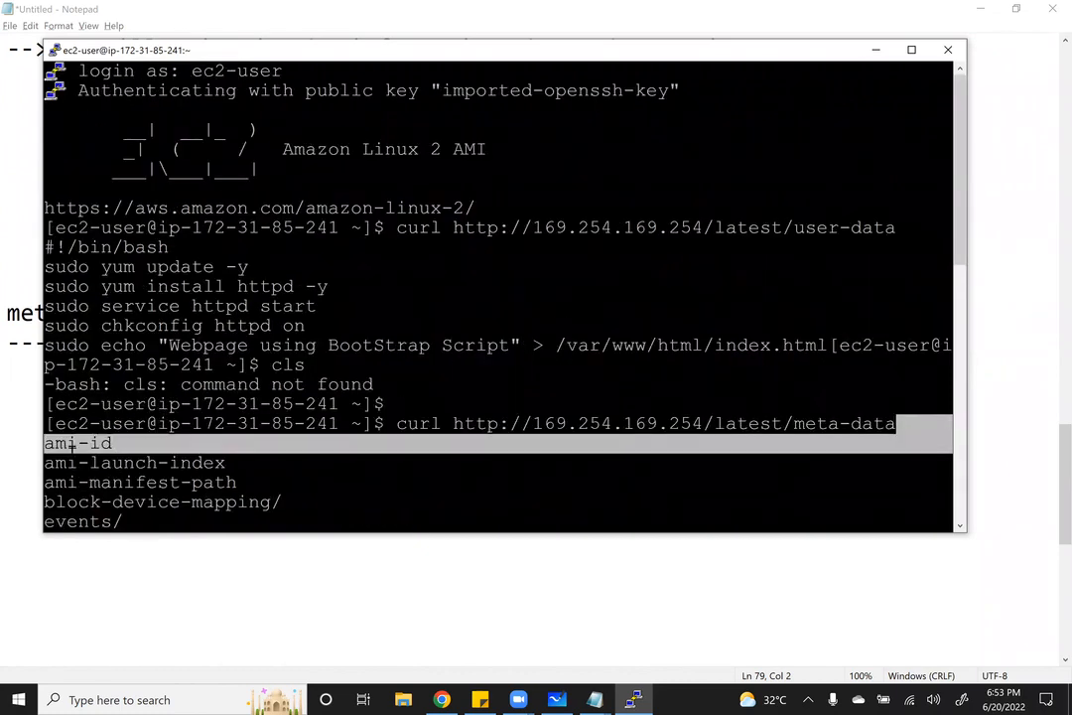
{"action": "scroll", "coordinate": [127, 437], "scroll_direction": "down", "scroll_amount": 10}
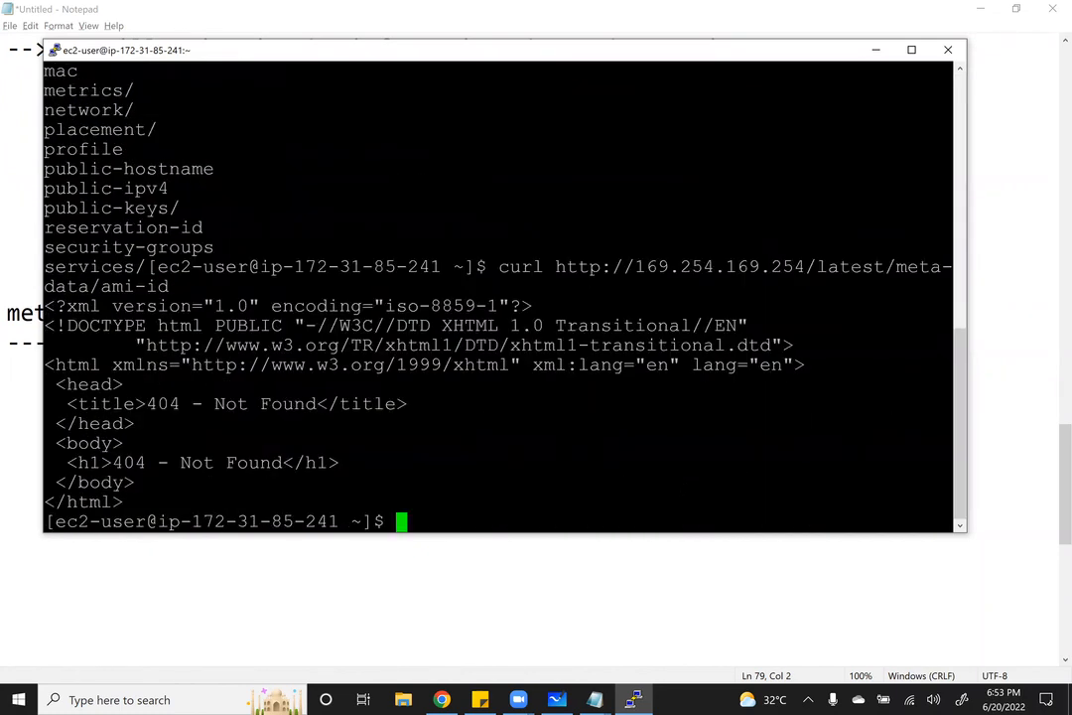
{"action": "type", "text": "curl http://169.254.169.254/latest/meta-data/ami-id"}
{"action": "type", "text": "/"}
{"action": "key", "text": "Return"}
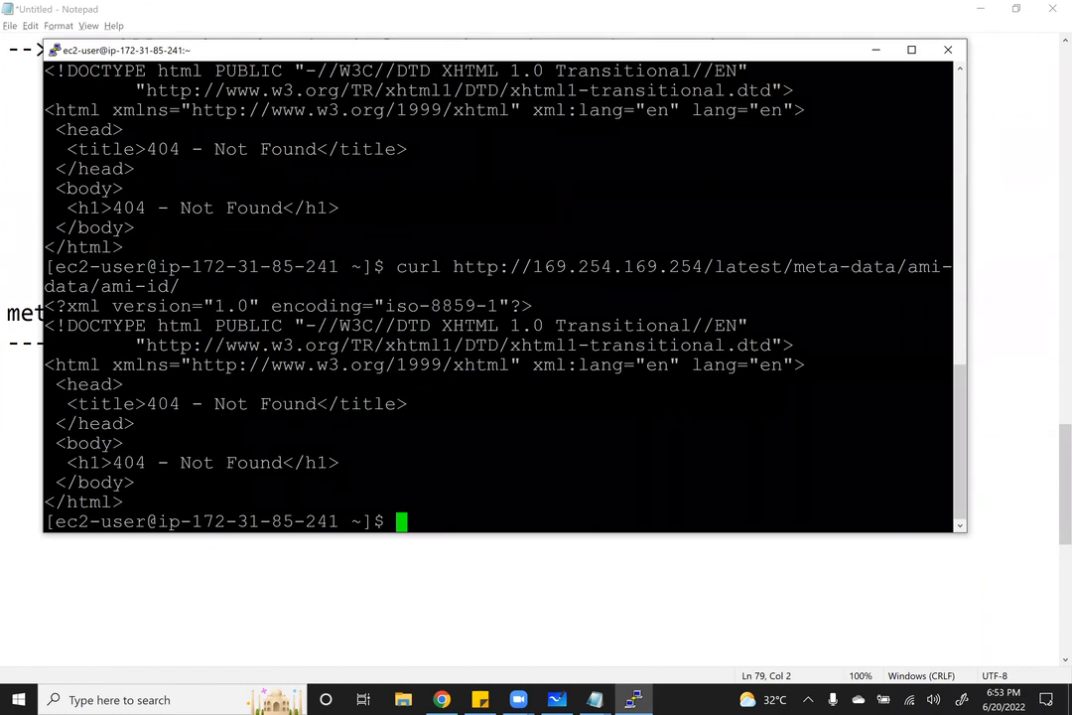
{"action": "key", "text": "ctrl+l"}
{"action": "type", "text": "curl http://169.254.169.254/latest/meta-data/ami-data/ami-id"}
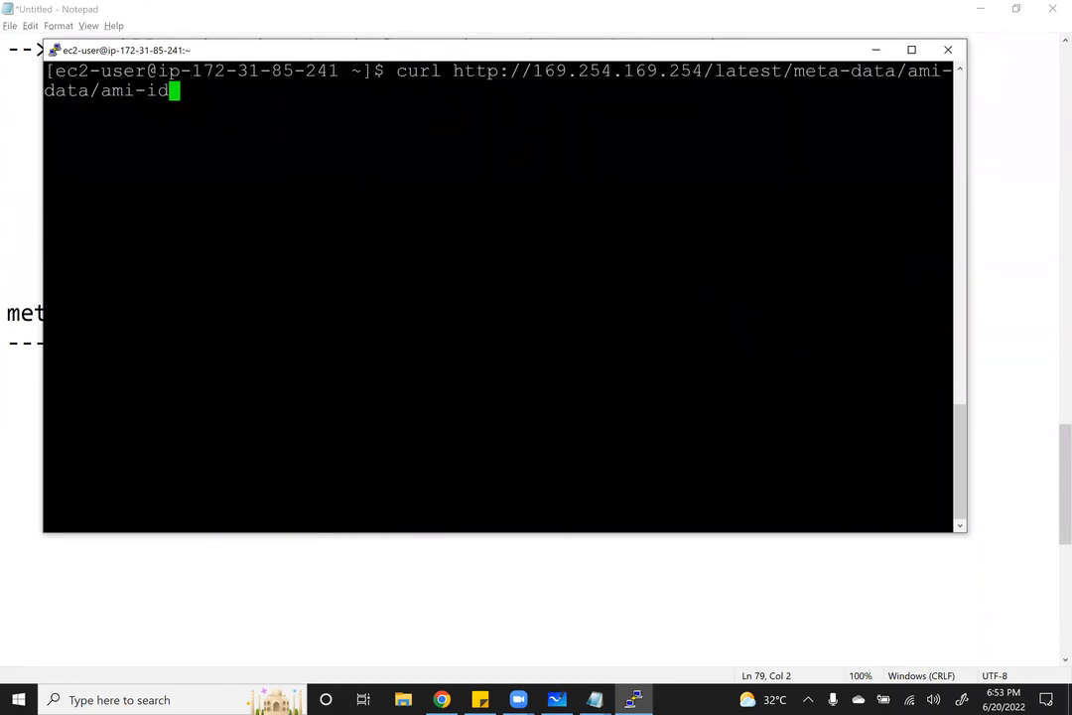
{"action": "key", "text": "BackSpace"}
{"action": "key", "text": "BackSpace"}
{"action": "key", "text": "BackSpace"}
{"action": "key", "text": "BackSpace"}
{"action": "key", "text": "BackSpace"}
{"action": "key", "text": "BackSpace"}
{"action": "key", "text": "BackSpace"}
{"action": "type", "text": "/"}
{"action": "key", "text": "Return"}
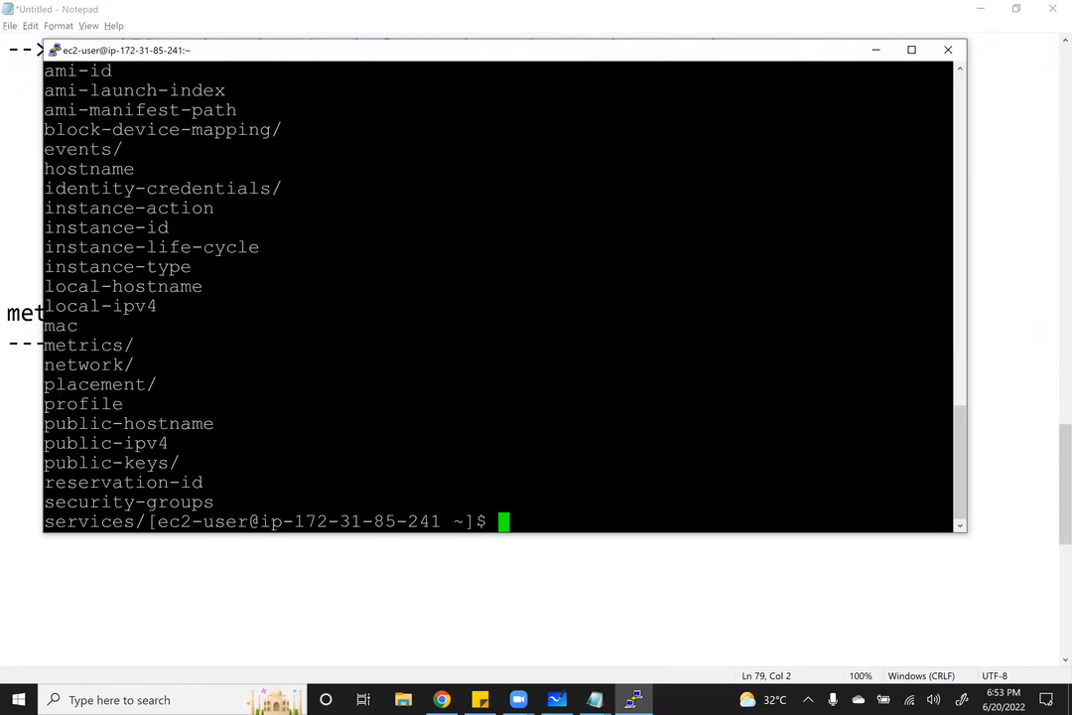
{"action": "triple_click", "coordinate": [47, 72]}
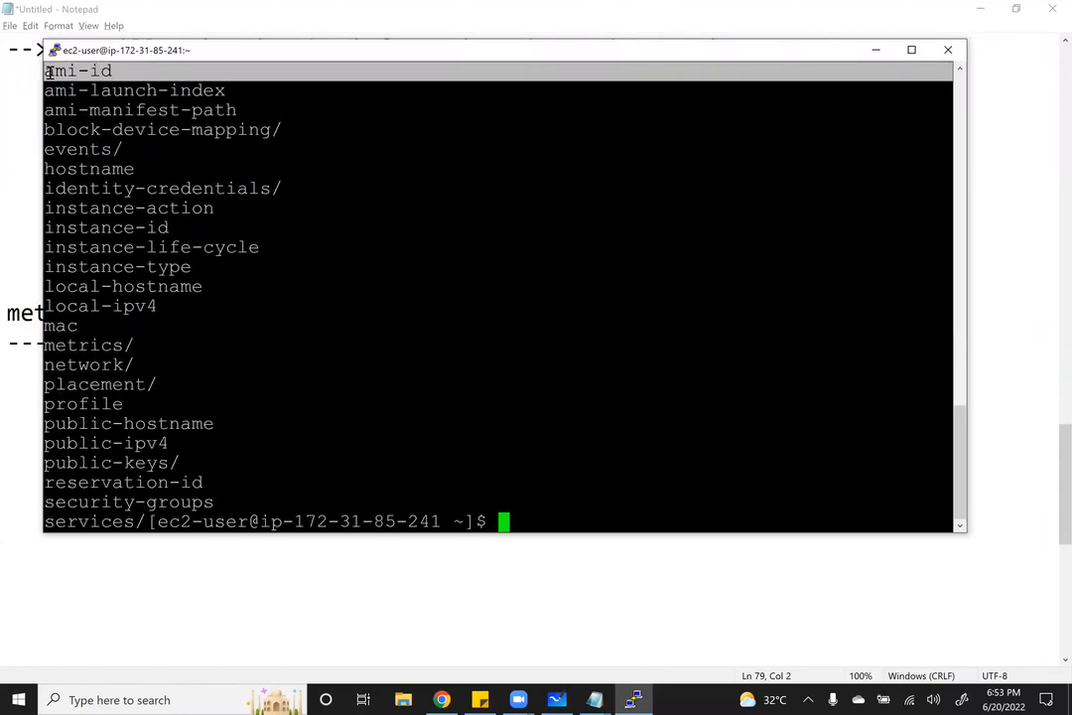
{"action": "left_click", "coordinate": [47, 72]}
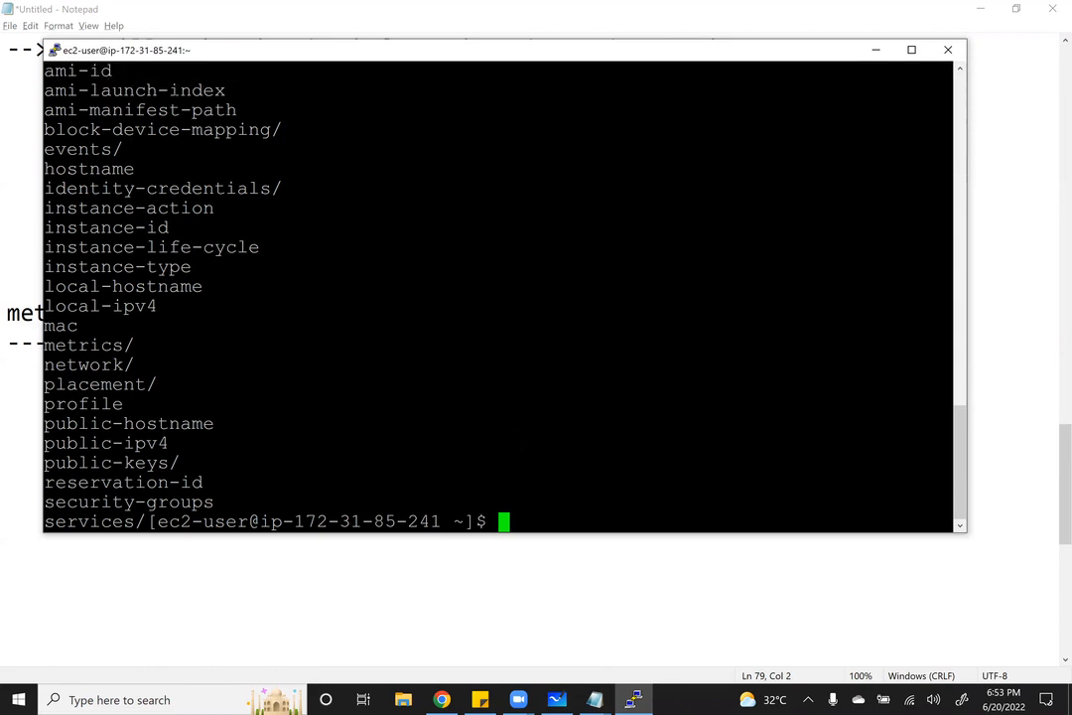
{"action": "key", "text": "Up"}
{"action": "type", "text": "ami-id"}
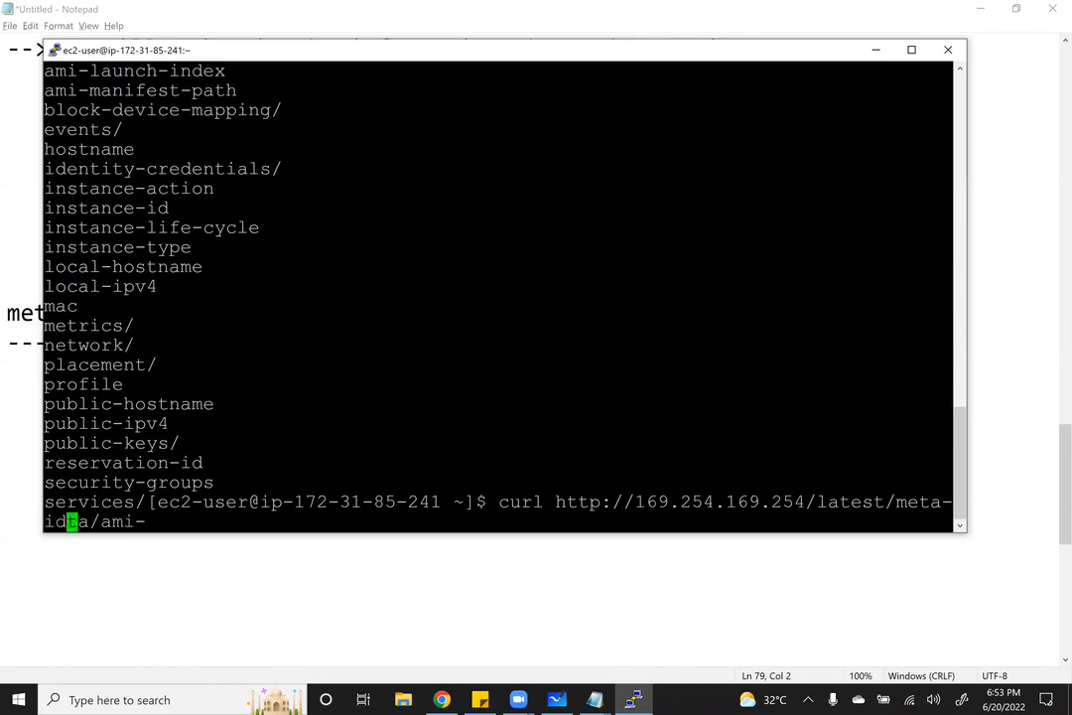
{"action": "key", "text": "BackSpace"}
{"action": "key", "text": "BackSpace"}
{"action": "key", "text": "BackSpace"}
{"action": "key", "text": "BackSpace"}
{"action": "key", "text": "BackSpace"}
{"action": "key", "text": "BackSpace"}
{"action": "key", "text": "BackSpace"}
{"action": "key", "text": "BackSpace"}
{"action": "key", "text": "BackSpace"}
{"action": "key", "text": "BackSpace"}
{"action": "key", "text": "BackSpace"}
{"action": "key", "text": "BackSpace"}
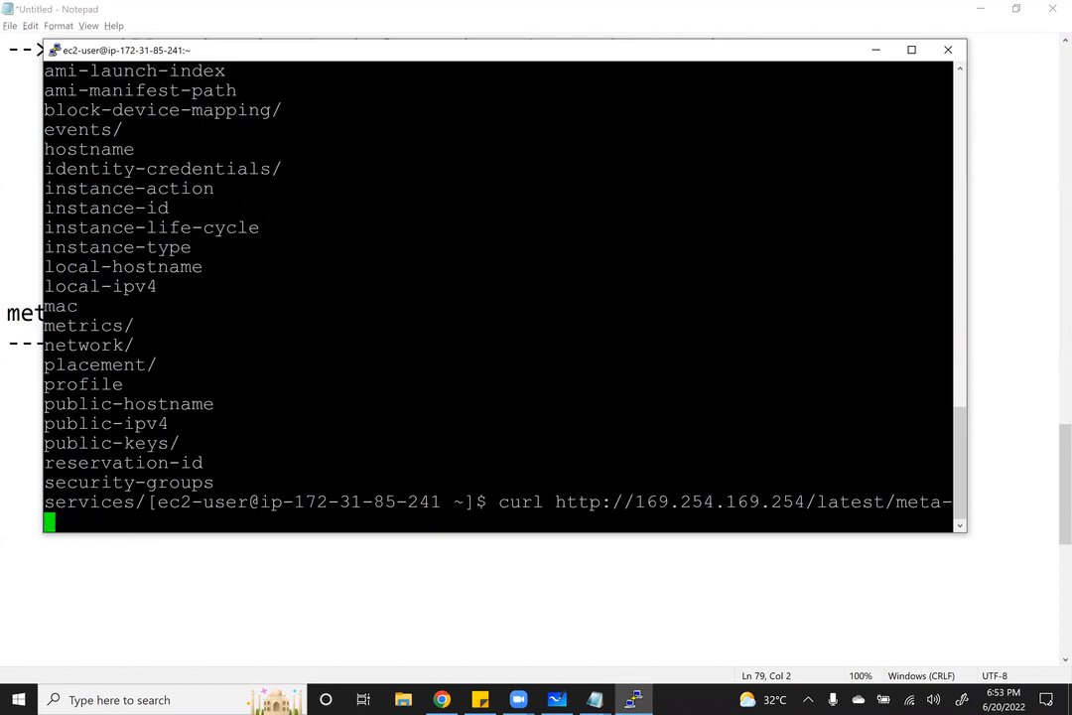
{"action": "type", "text": "-data/ami-id"}
{"action": "key", "text": "Return"}
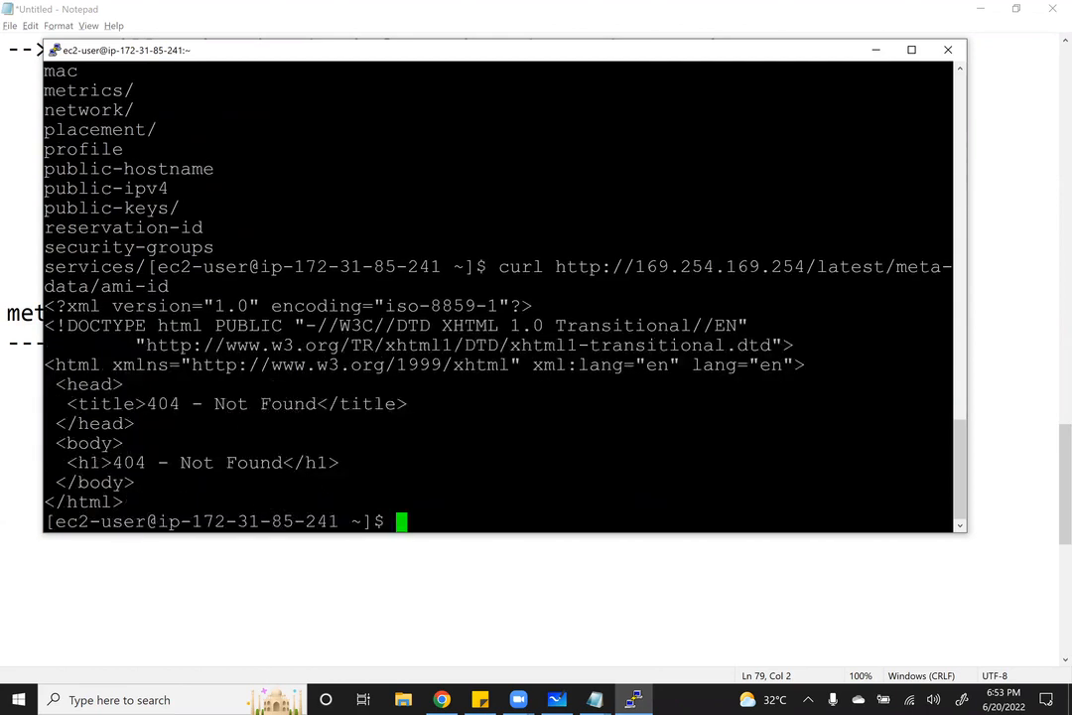
{"action": "key", "text": "ctrl+l"}
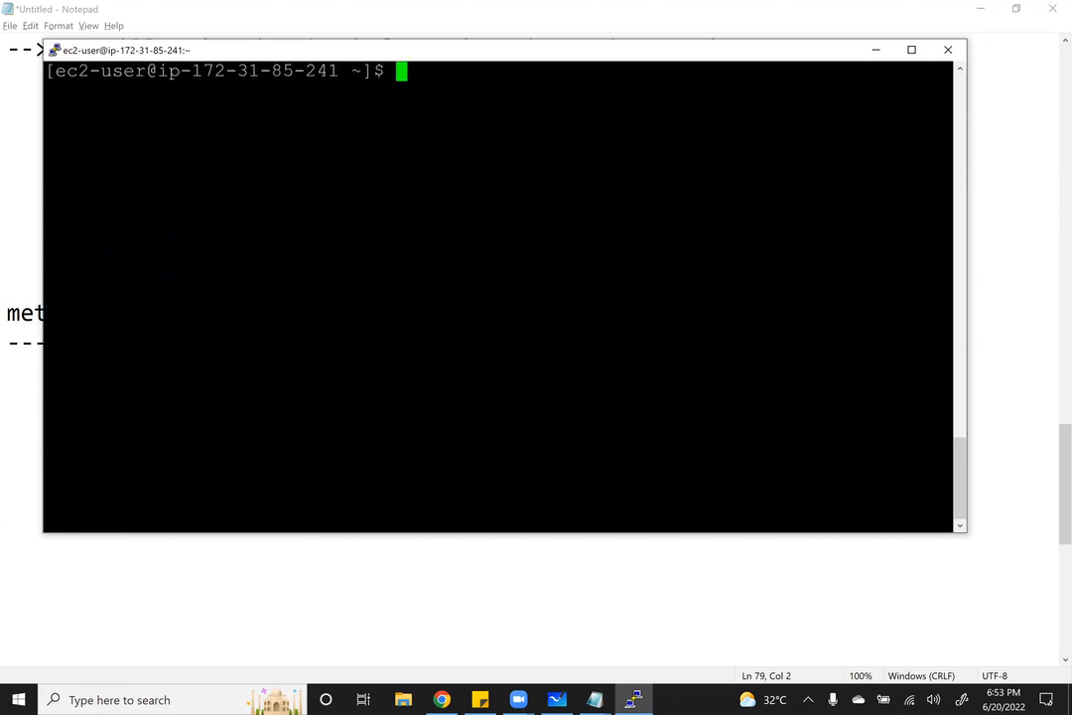
{"action": "key", "text": "Up"}
{"action": "key", "text": "BackSpace"}
{"action": "key", "text": "BackSpace"}
{"action": "key", "text": "BackSpace"}
{"action": "key", "text": "BackSpace"}
{"action": "key", "text": "BackSpace"}
{"action": "key", "text": "BackSpace"}
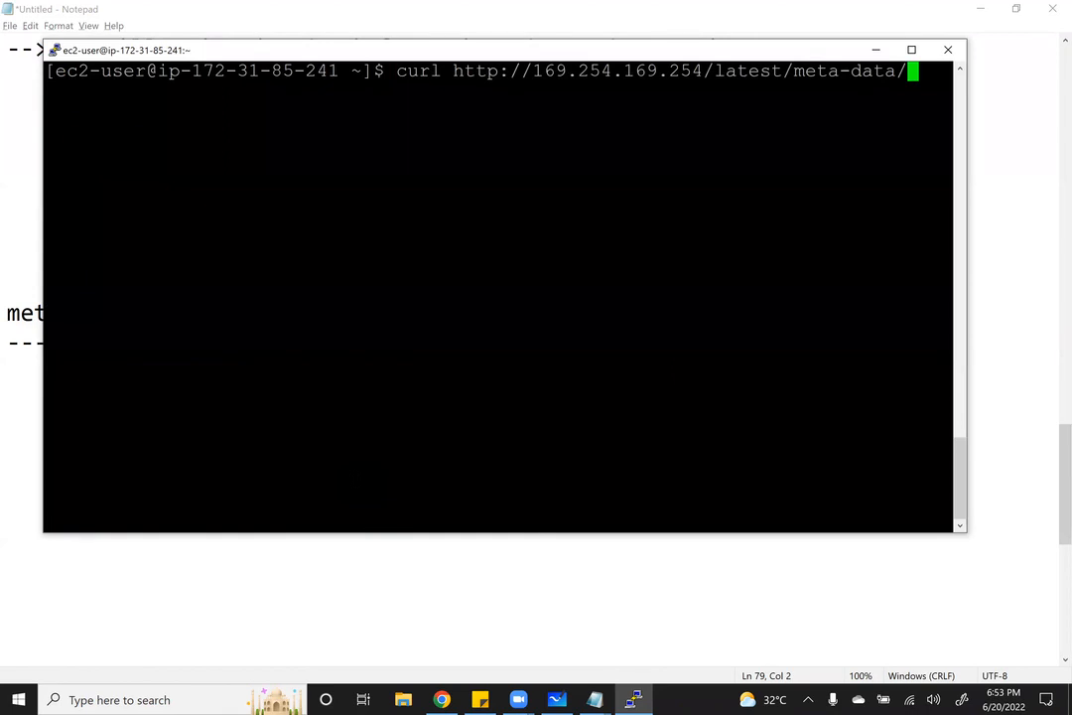
{"action": "key", "text": "Return"}
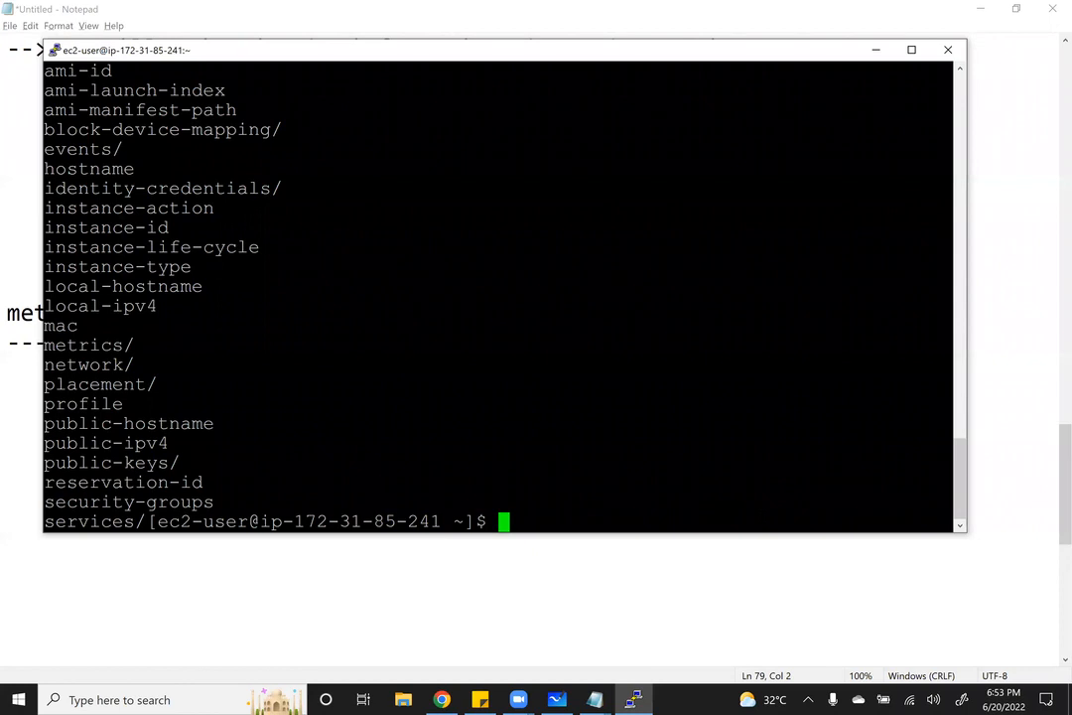
Try to rework the recalled curl command's URL, erasing the partial public entry and ending it with a-data/, and run it
{"action": "key", "text": "Up"}
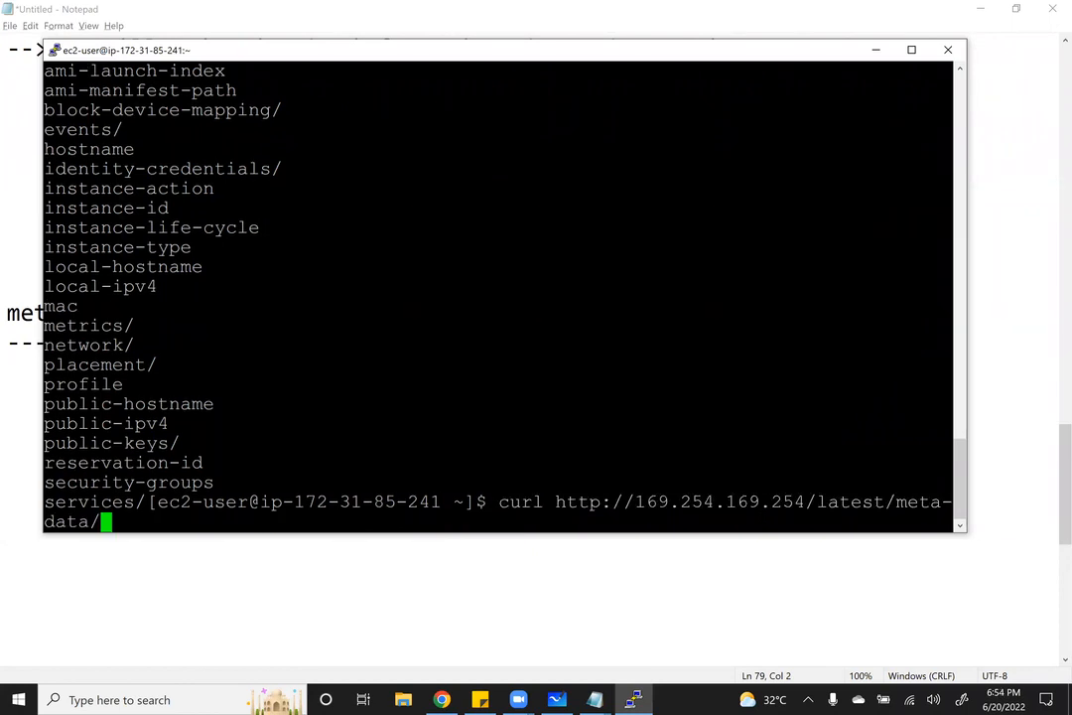
{"action": "type", "text": "public"}
{"action": "key", "text": "BackSpace"}
{"action": "key", "text": "BackSpace"}
{"action": "key", "text": "BackSpace"}
{"action": "key", "text": "BackSpace"}
{"action": "key", "text": "BackSpace"}
{"action": "key", "text": "BackSpace"}
{"action": "key", "text": "BackSpace"}
{"action": "key", "text": "BackSpace"}
{"action": "key", "text": "BackSpace"}
{"action": "key", "text": "BackSpace"}
{"action": "key", "text": "BackSpace"}
{"action": "key", "text": "BackSpace"}
{"action": "key", "text": "BackSpace"}
{"action": "type", "text": "a-data/"}
{"action": "key", "text": "Return"}
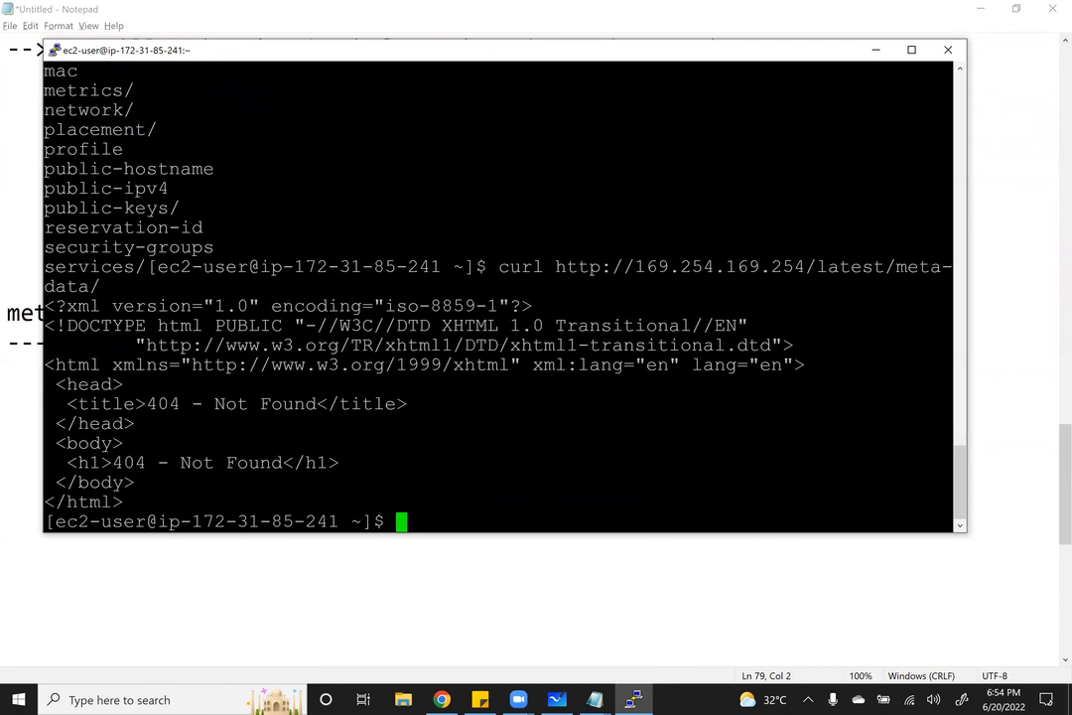
Clear the terminal and try to query the public IP by appending public-ipv4 to the previous curl command's URL
{"action": "key", "text": "ctrl+l"}
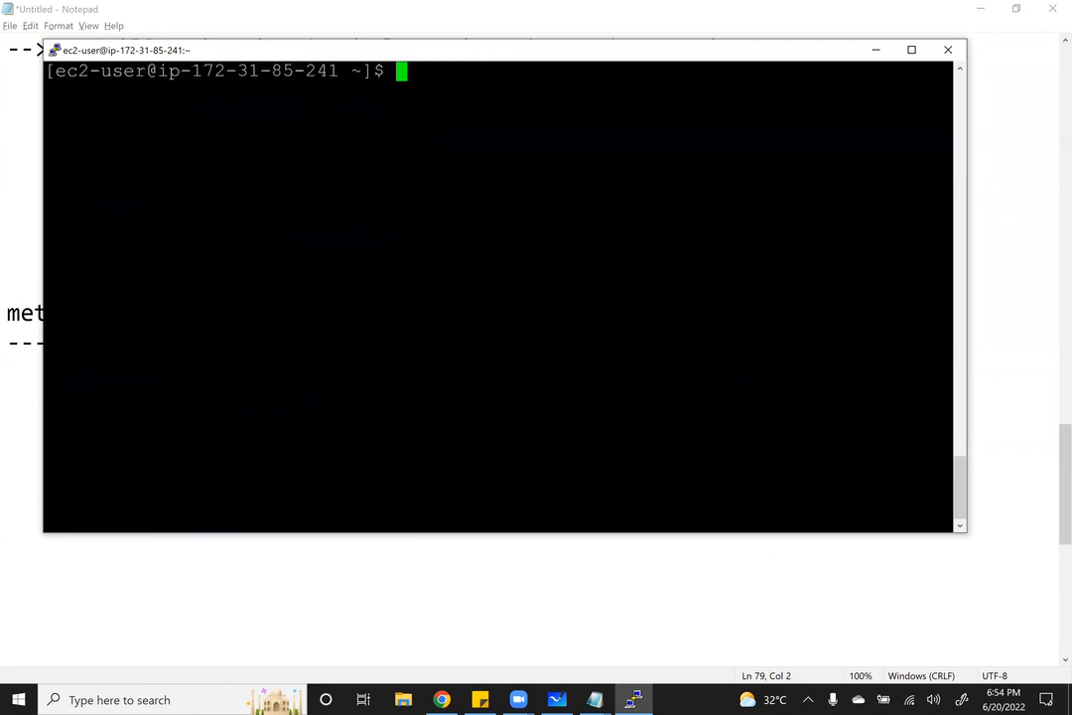
{"action": "key", "text": "Up"}
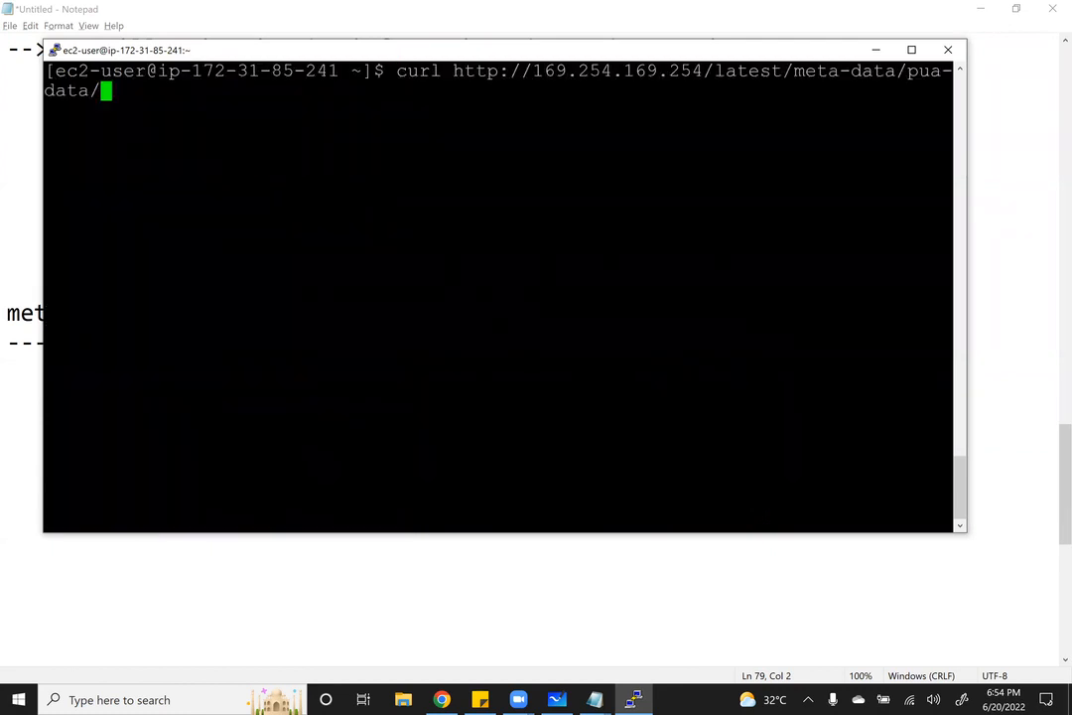
{"action": "type", "text": "public-"}
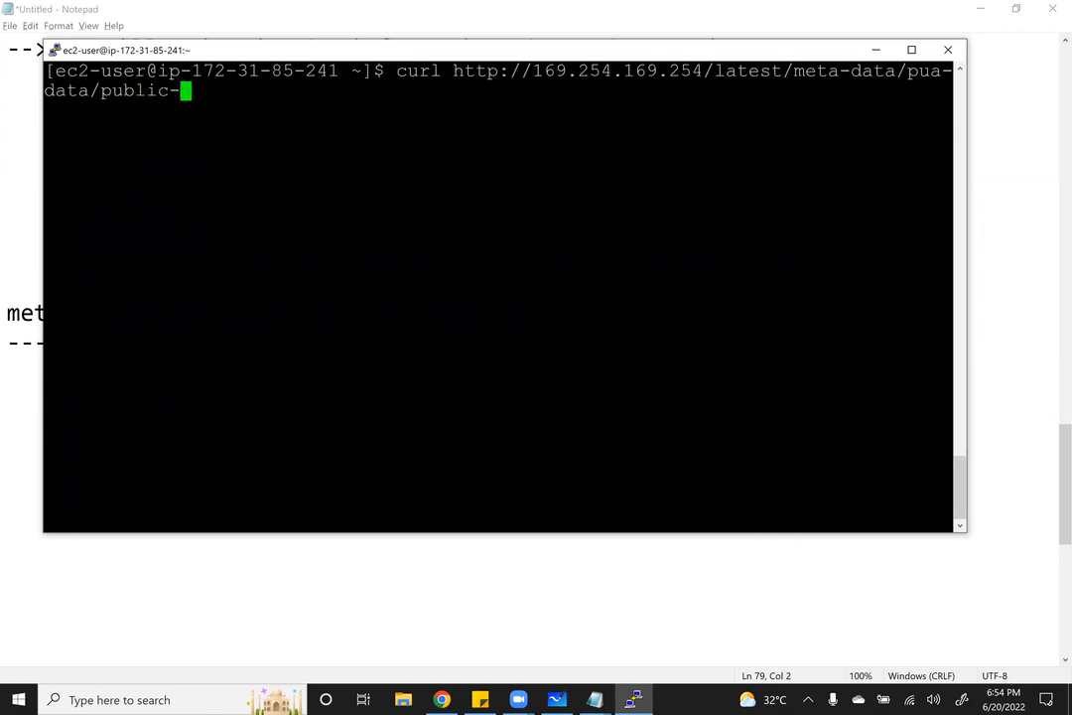
{"action": "type", "text": "ipv4"}
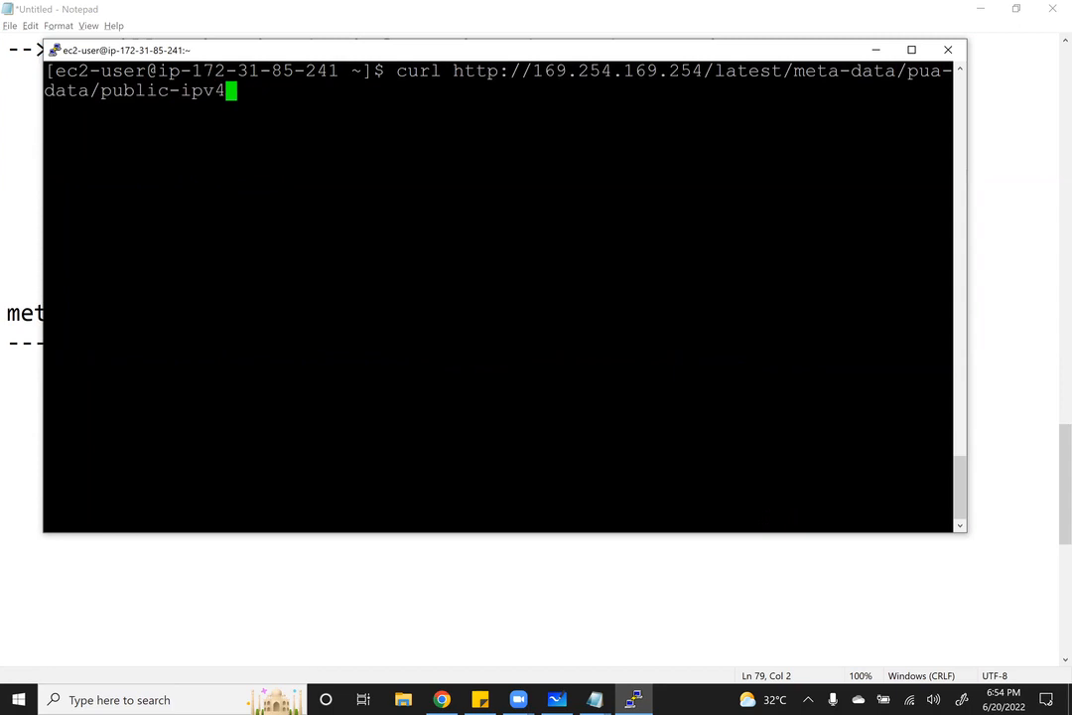
{"action": "key", "text": "Return"}
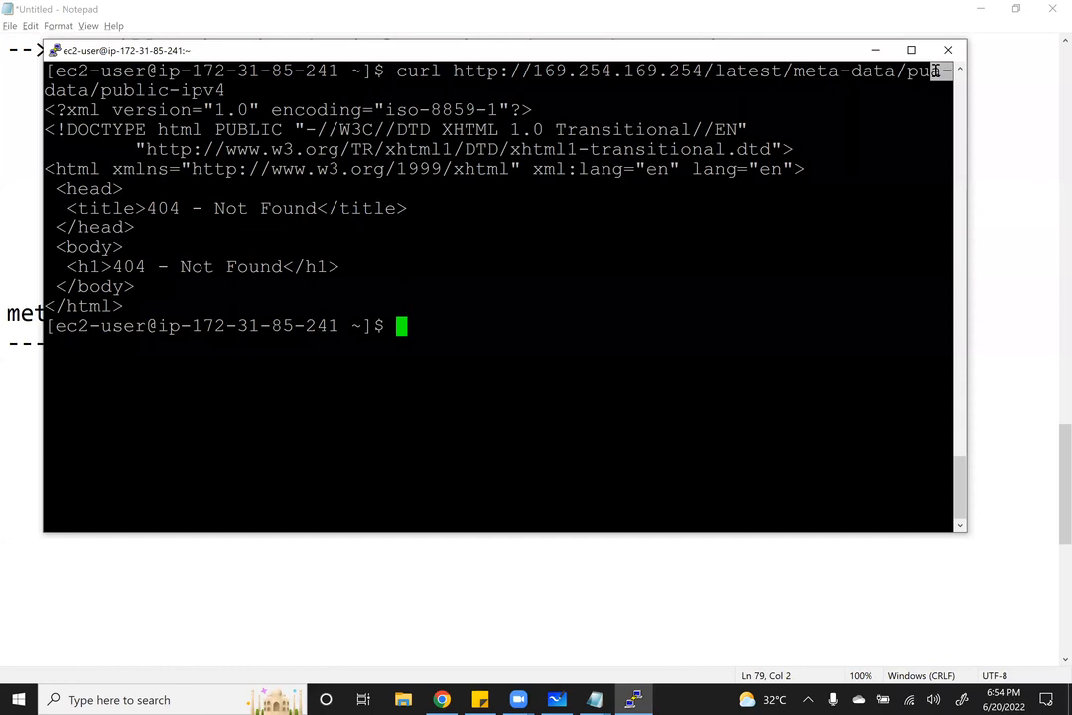
{"action": "left_click_drag", "start_coordinate": [909, 72], "coordinate": [944, 149]}
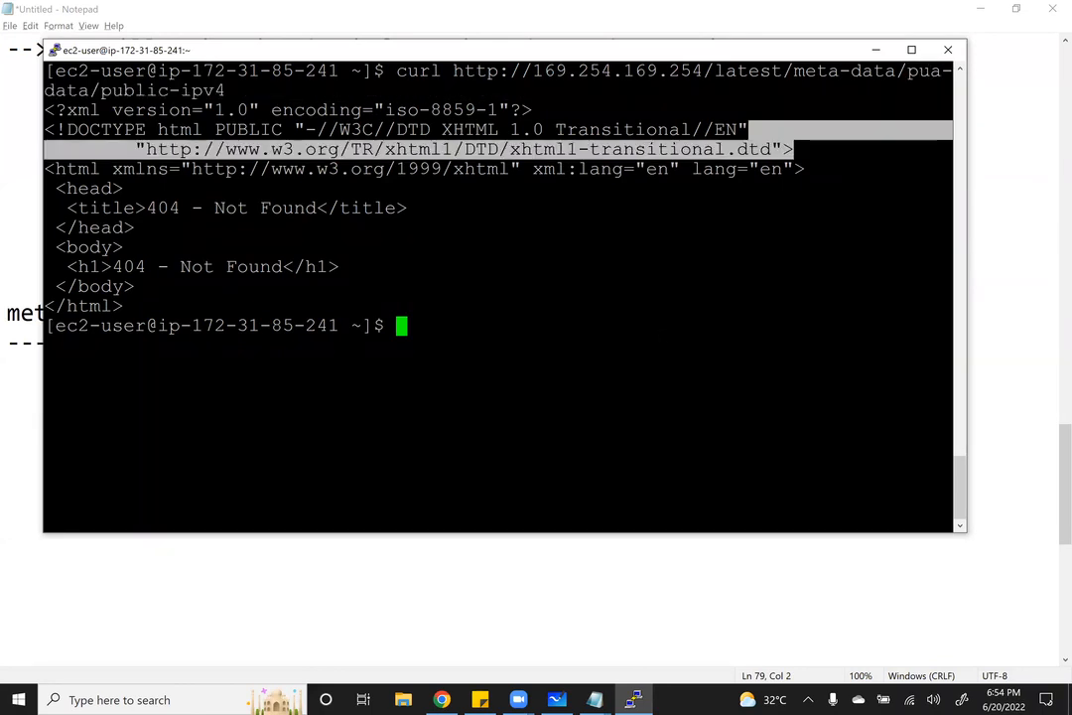
{"action": "key", "text": "Up"}
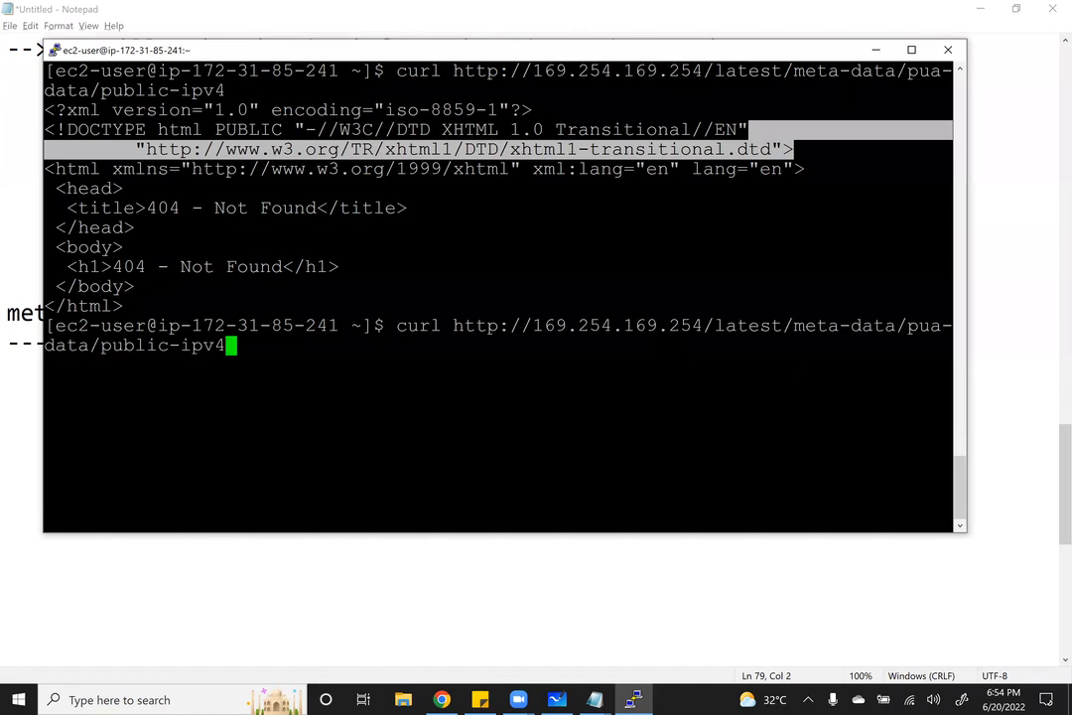
{"action": "key", "text": "Left"}
{"action": "key", "text": "Left"}
{"action": "key", "text": "Left"}
{"action": "key", "text": "Left"}
{"action": "key", "text": "Left"}
{"action": "key", "text": "Left"}
{"action": "key", "text": "Left"}
{"action": "key", "text": "Left"}
{"action": "key", "text": "Left"}
{"action": "key", "text": "Left"}
{"action": "key", "text": "Left"}
{"action": "key", "text": "Left"}
{"action": "key", "text": "Left"}
{"action": "key", "text": "Right"}
{"action": "key", "text": "BackSpace"}
{"action": "key", "text": "BackSpace"}
{"action": "key", "text": "BackSpace"}
{"action": "key", "text": "BackSpace"}
{"action": "key", "text": "BackSpace"}
{"action": "key", "text": "BackSpace"}
{"action": "key", "text": "BackSpace"}
{"action": "key", "text": "BackSpace"}
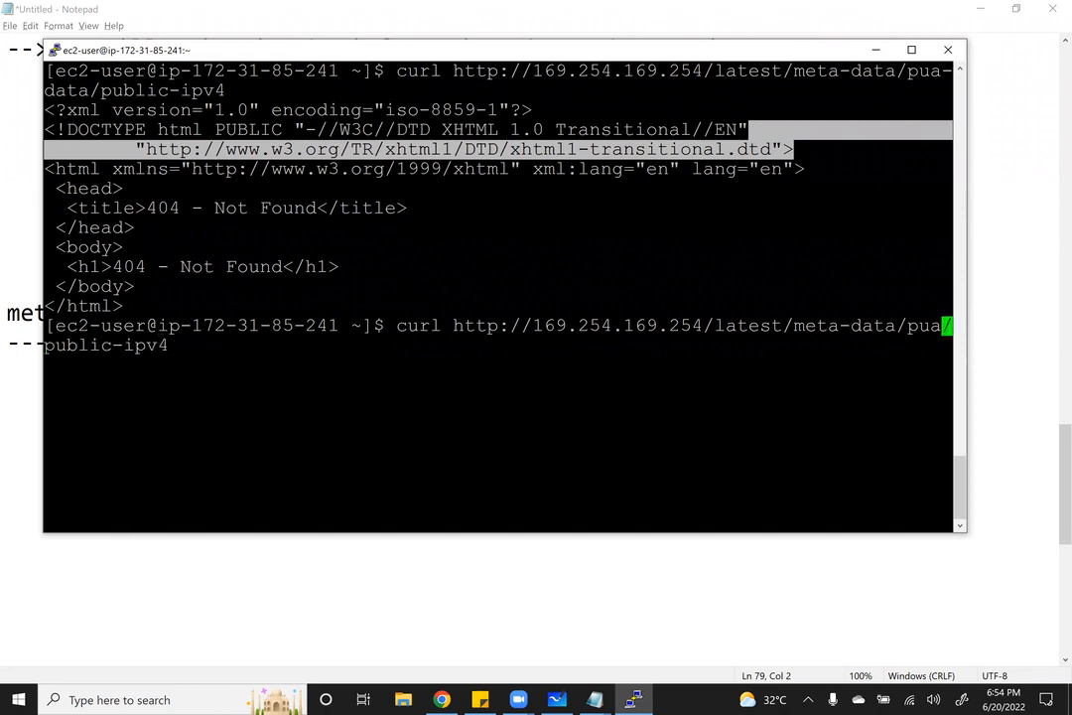
{"action": "key", "text": "BackSpace"}
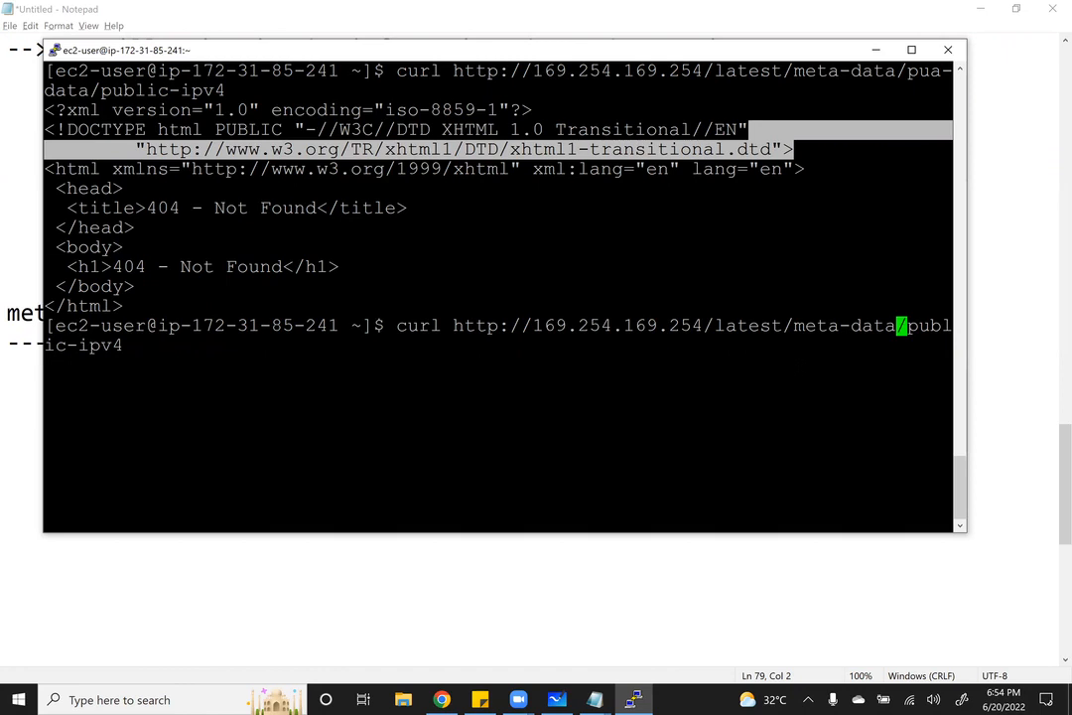
{"action": "key", "text": "Return"}
{"action": "left_click_drag", "start_coordinate": [169, 364], "coordinate": [45, 345]}
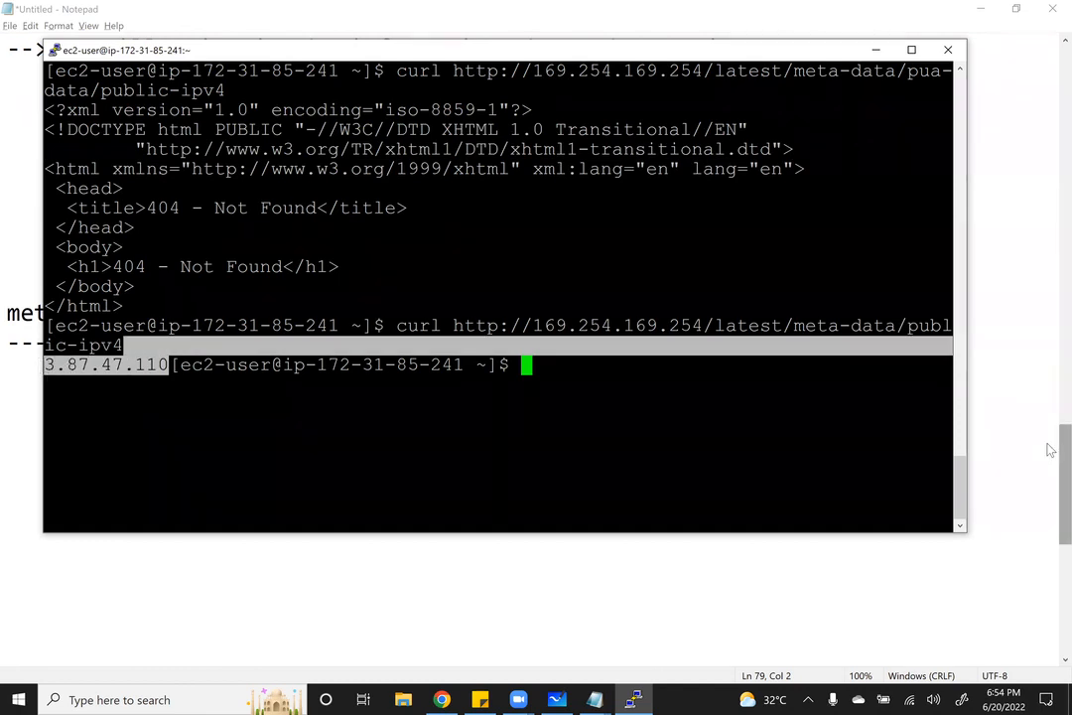
{"action": "key", "text": "ctrl+l"}
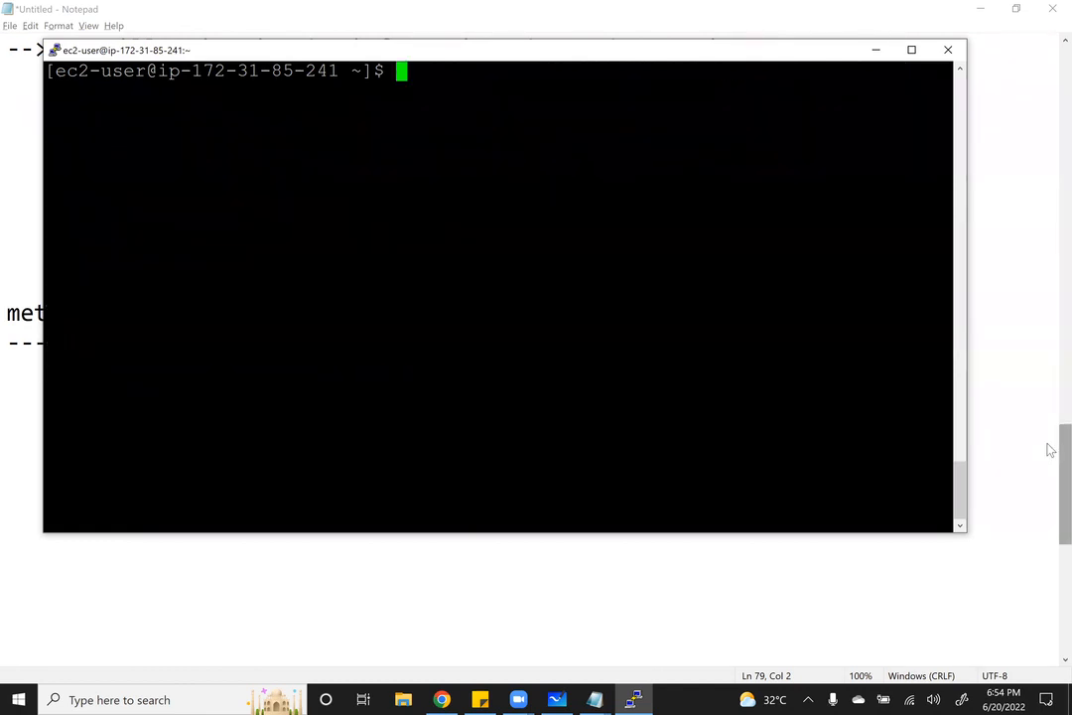
{"action": "key", "text": "Up"}
{"action": "key", "text": "Up"}
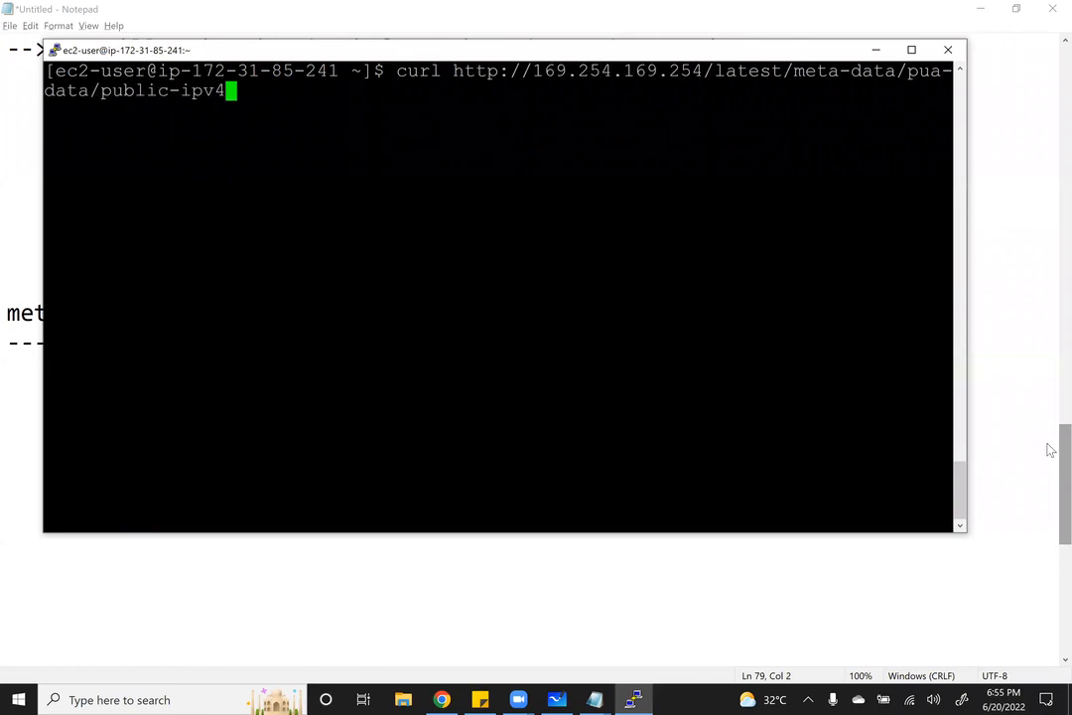
{"action": "key", "text": "BackSpace"}
{"action": "key", "text": "BackSpace"}
{"action": "key", "text": "BackSpace"}
{"action": "key", "text": "BackSpace"}
{"action": "key", "text": "BackSpace"}
{"action": "key", "text": "BackSpace"}
{"action": "key", "text": "BackSpace"}
{"action": "key", "text": "BackSpace"}
{"action": "key", "text": "BackSpace"}
{"action": "key", "text": "BackSpace"}
{"action": "key", "text": "BackSpace"}
{"action": "key", "text": "BackSpace"}
{"action": "key", "text": "BackSpace"}
{"action": "key", "text": "BackSpace"}
{"action": "key", "text": "BackSpace"}
{"action": "key", "text": "BackSpace"}
{"action": "key", "text": "BackSpace"}
{"action": "key", "text": "BackSpace"}
{"action": "key", "text": "BackSpace"}
{"action": "key", "text": "BackSpace"}
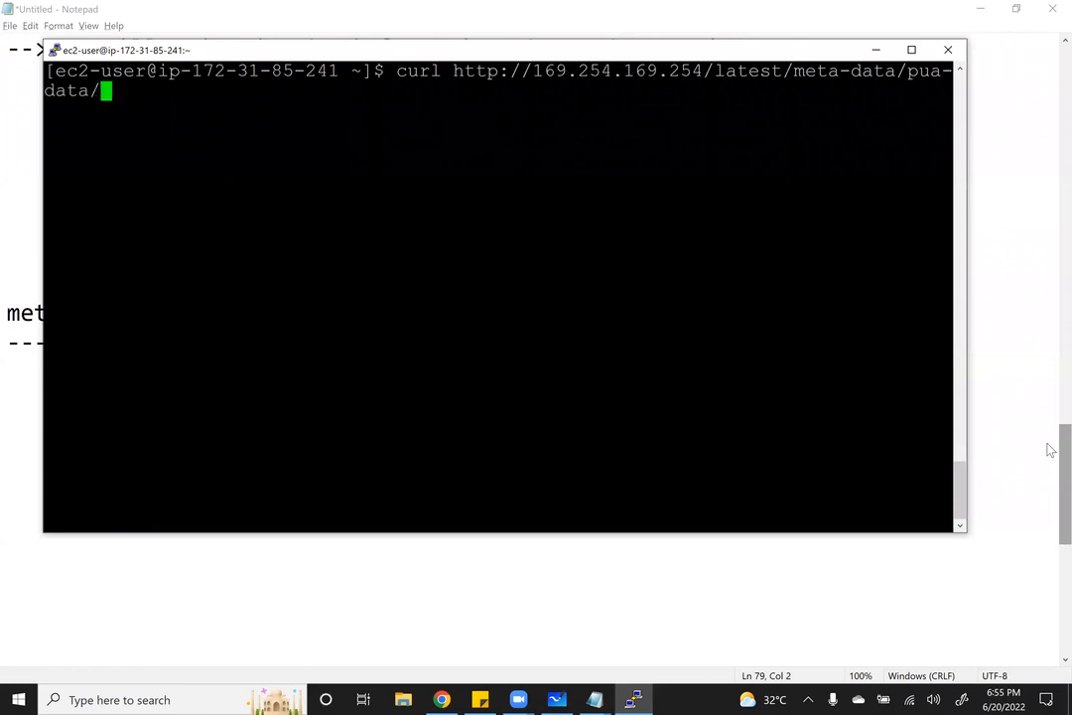
{"action": "key", "text": "Return"}
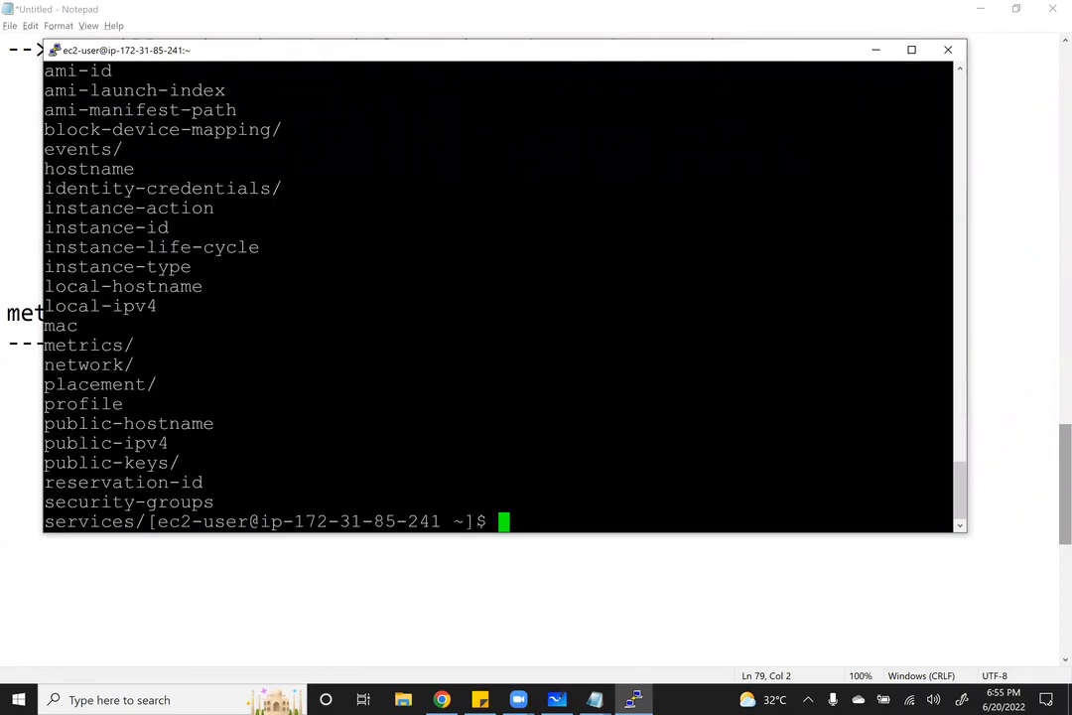
Maximize the terminal window and rerun the metadata category listing on a cleared screen
{"action": "double_click", "coordinate": [239, 47]}
{"action": "key", "text": "ctrl+l"}
{"action": "key", "text": "Up"}
{"action": "key", "text": "Return"}
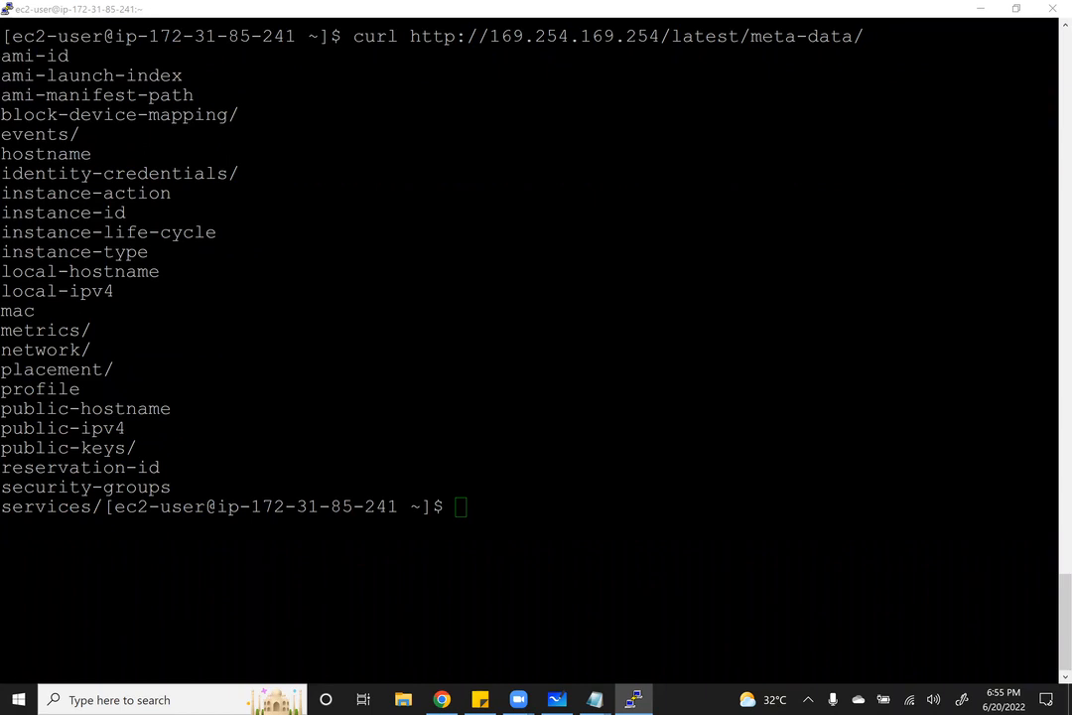
{"action": "left_click", "coordinate": [388, 428]}
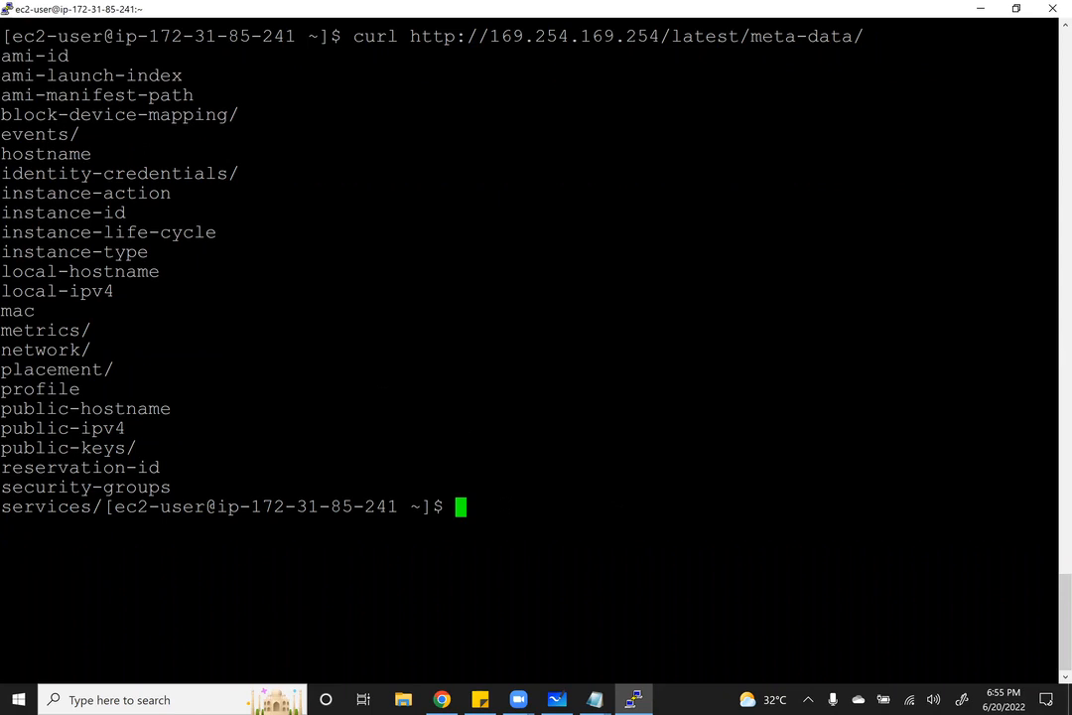
{"action": "key", "text": "Up"}
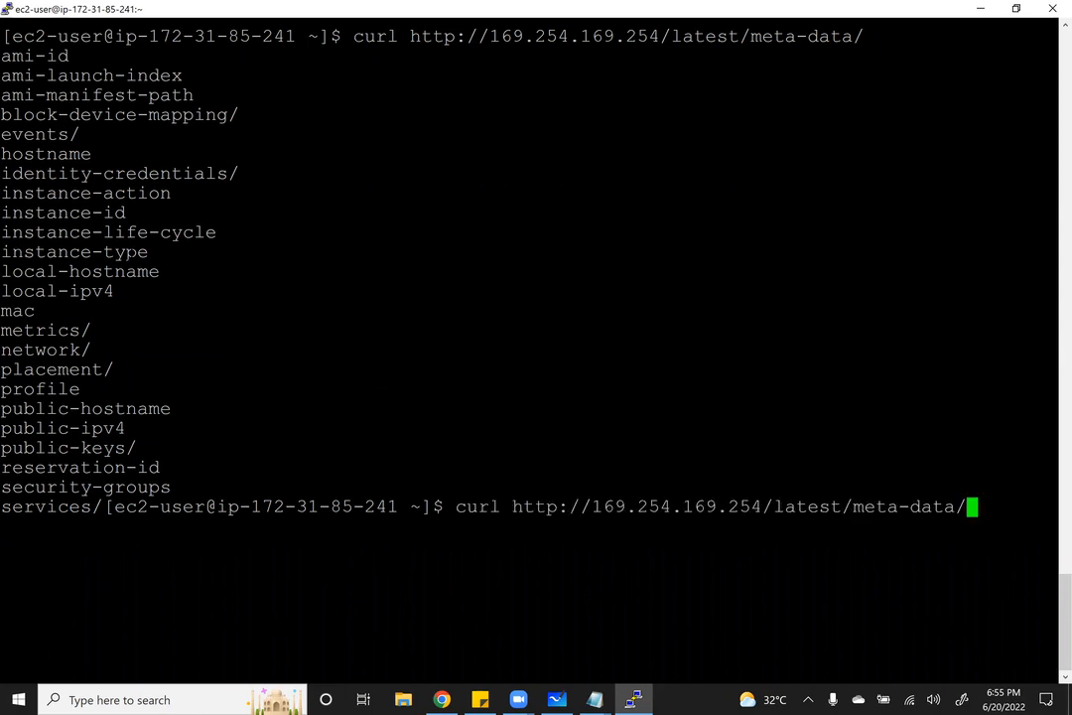
{"action": "type", "text": "instance"}
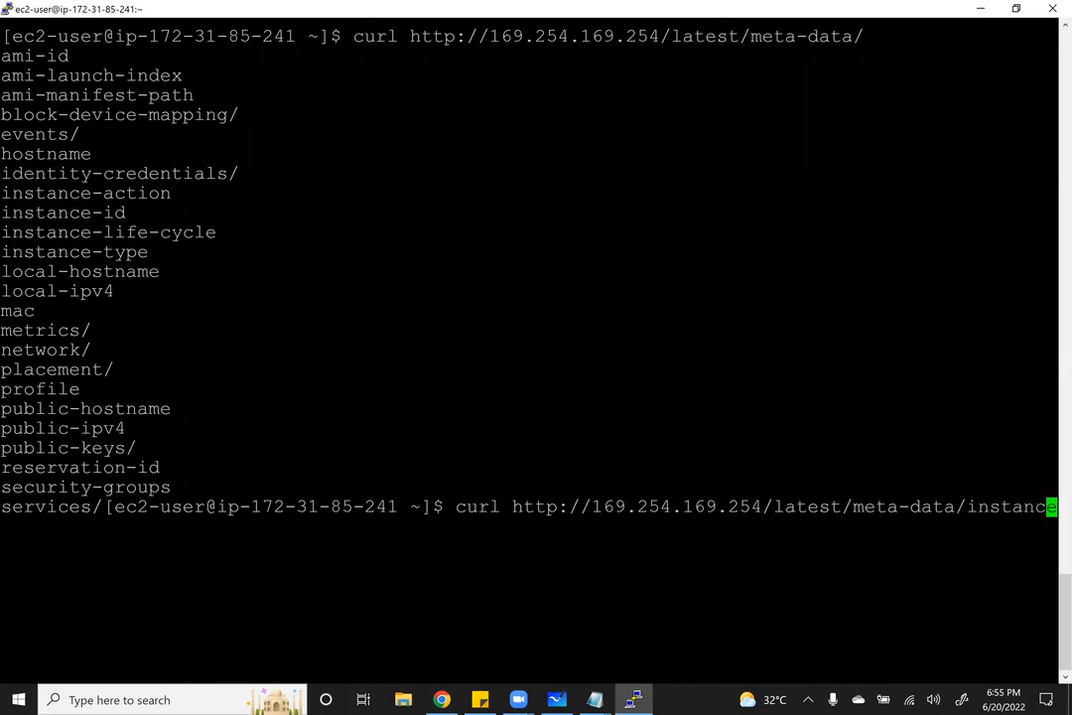
{"action": "type", "text": "-type/"}
{"action": "key", "text": "Return"}
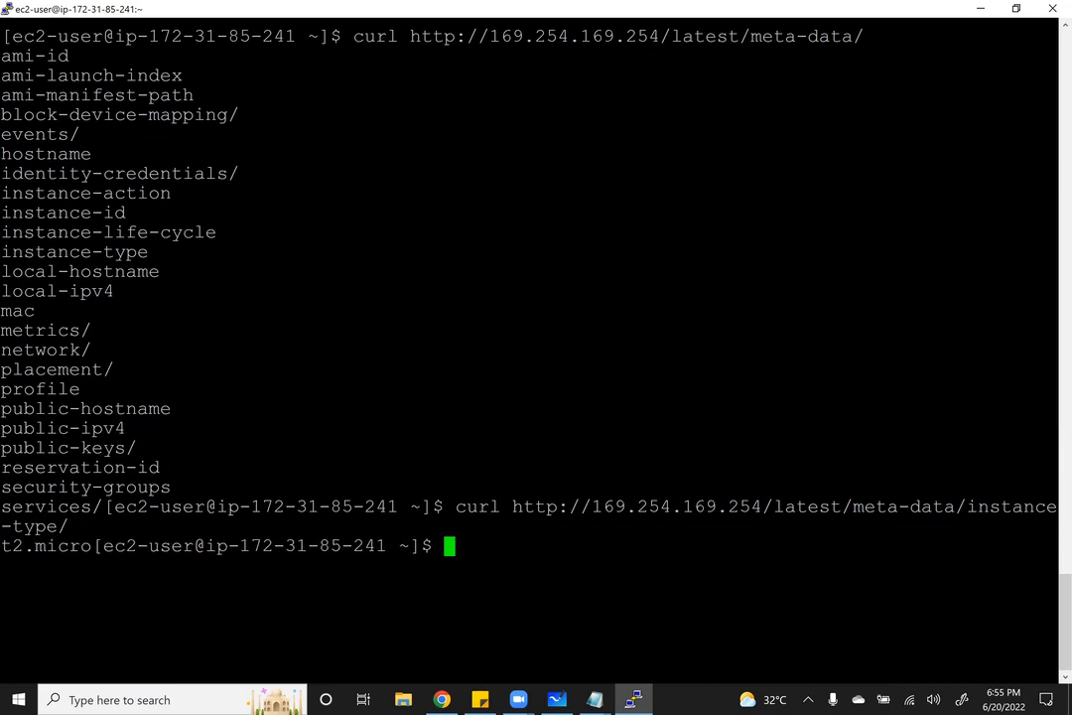
{"action": "left_click_drag", "start_coordinate": [102, 546], "coordinate": [1, 546]}
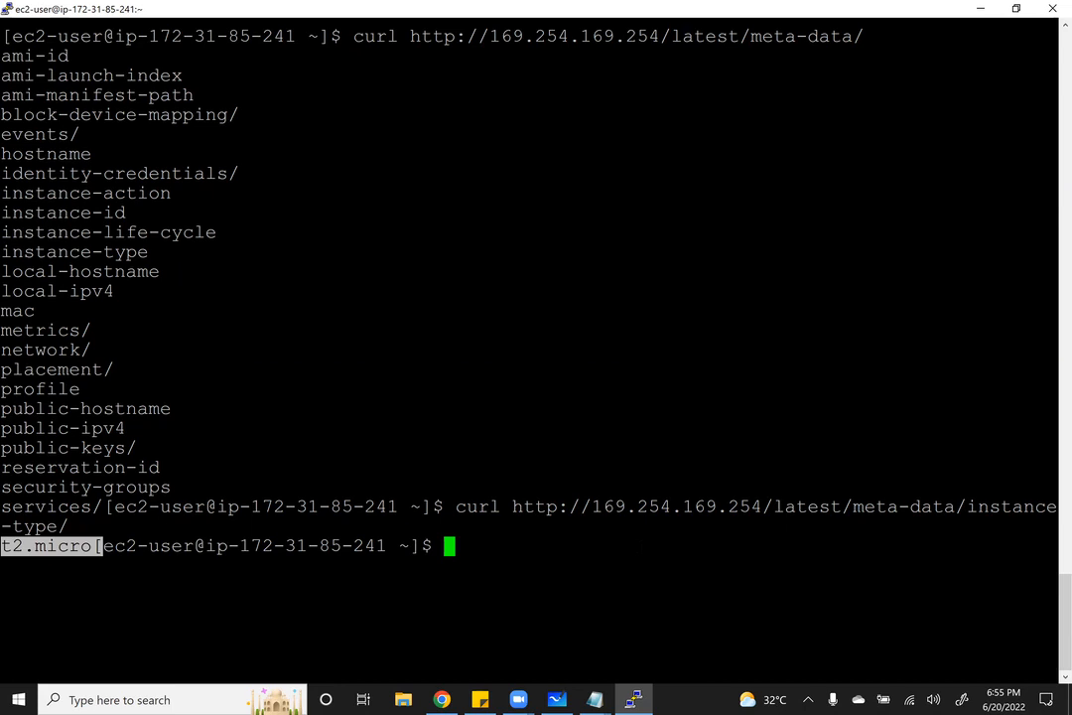
{"action": "key", "text": "Up"}
{"action": "key", "text": "BackSpace"}
{"action": "key", "text": "BackSpace"}
{"action": "key", "text": "BackSpace"}
{"action": "key", "text": "BackSpace"}
{"action": "key", "text": "BackSpace"}
{"action": "key", "text": "BackSpace"}
{"action": "key", "text": "BackSpace"}
{"action": "key", "text": "BackSpace"}
{"action": "key", "text": "BackSpace"}
{"action": "key", "text": "BackSpace"}
{"action": "key", "text": "BackSpace"}
{"action": "key", "text": "BackSpace"}
{"action": "key", "text": "BackSpace"}
{"action": "key", "text": "BackSpace"}
{"action": "type", "text": "security-groups"}
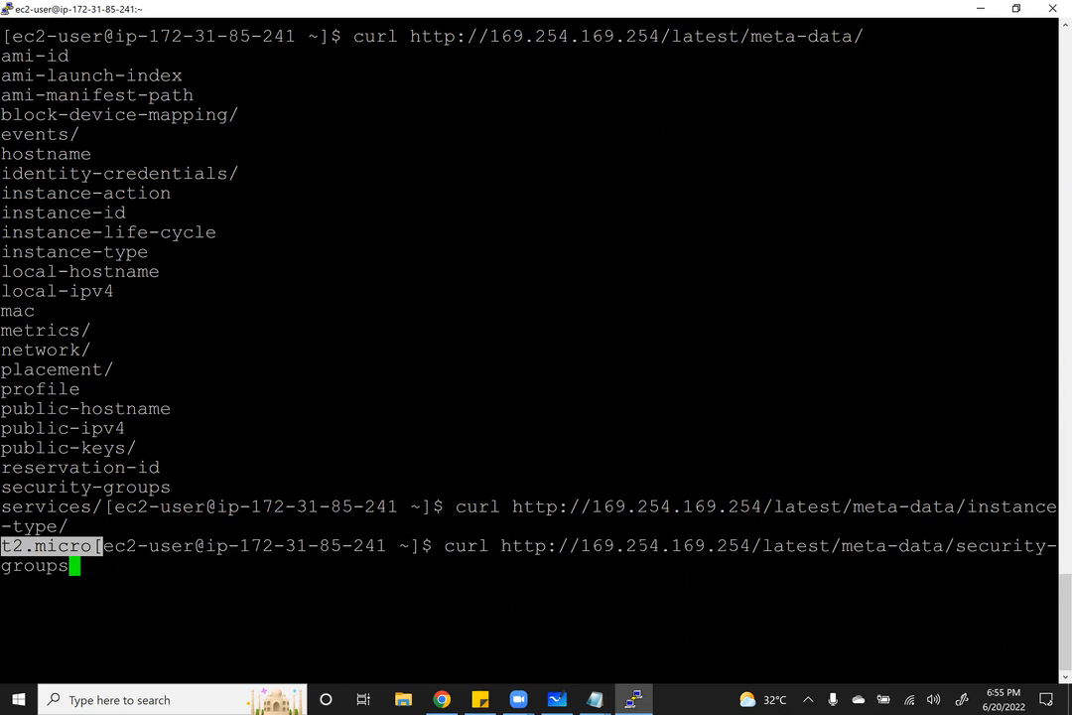
{"action": "key", "text": "Return"}
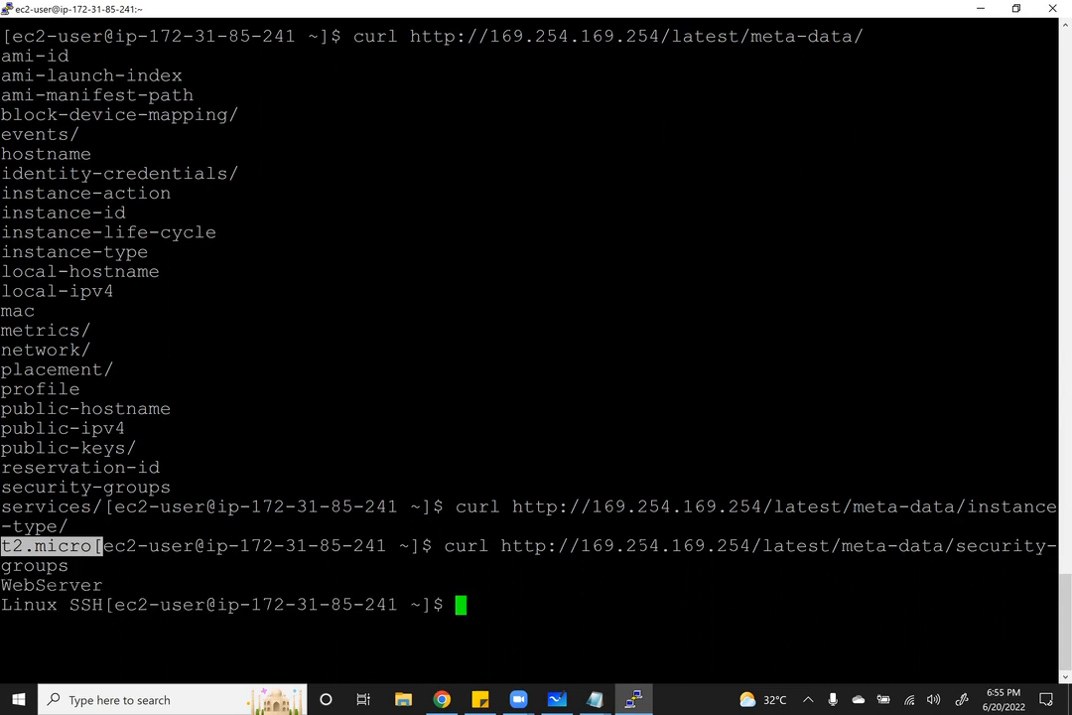
{"action": "left_click_drag", "start_coordinate": [102, 603], "coordinate": [2, 585]}
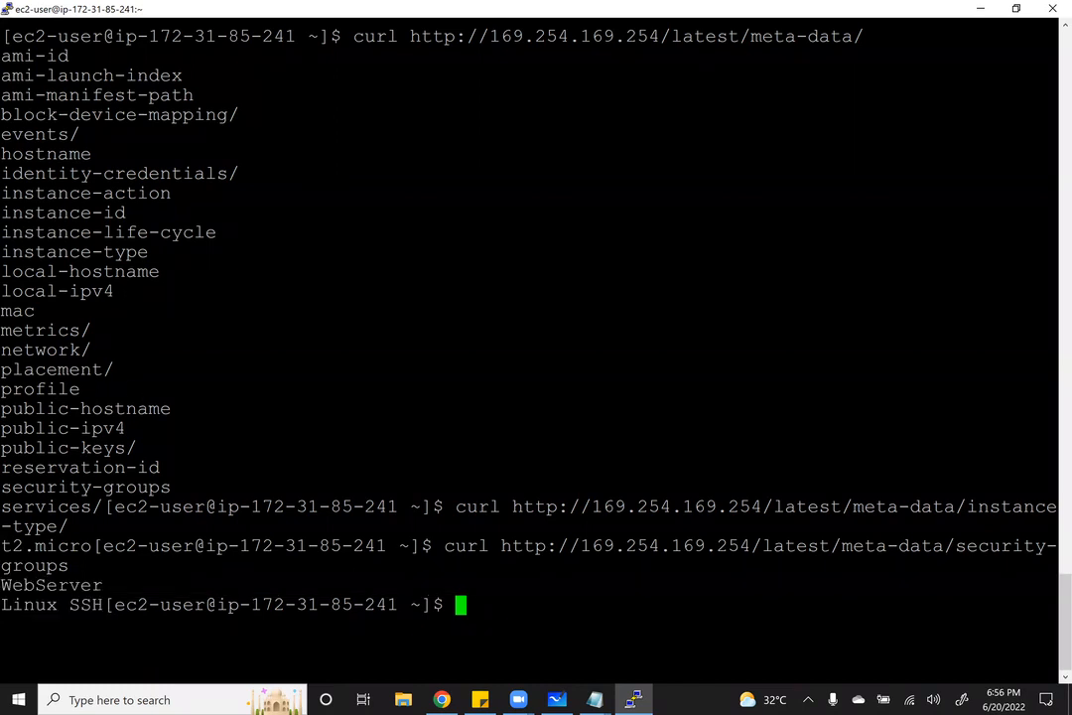
{"action": "left_click_drag", "start_coordinate": [114, 291], "coordinate": [2, 291]}
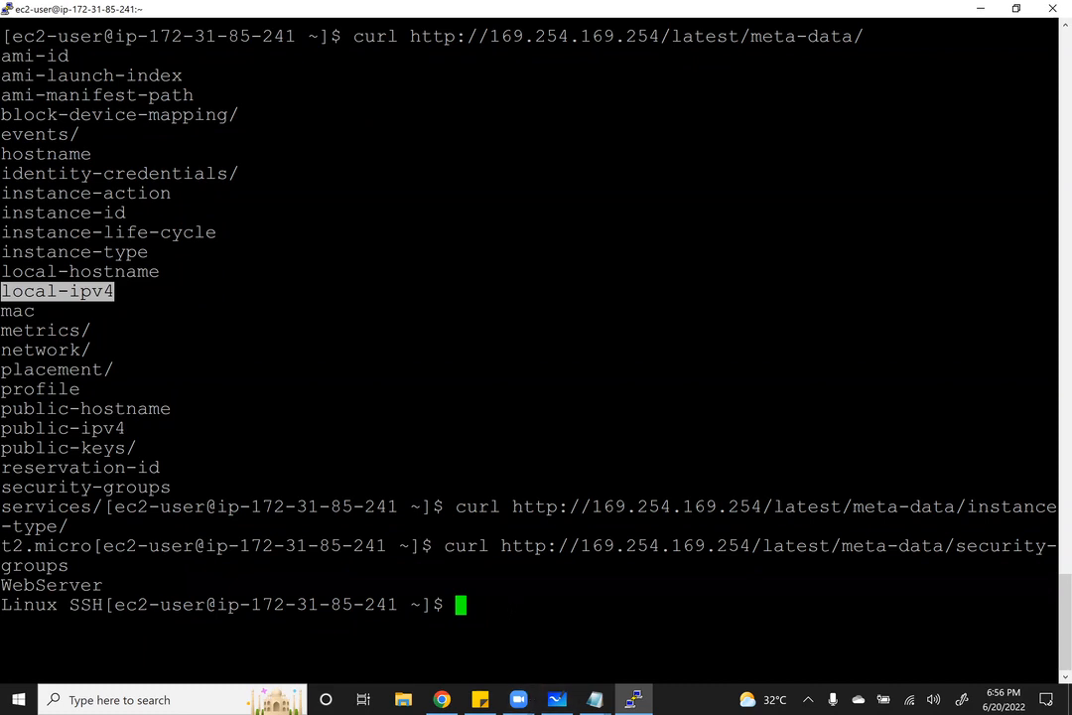
{"action": "left_click", "coordinate": [117, 293]}
{"action": "key", "text": "Up"}
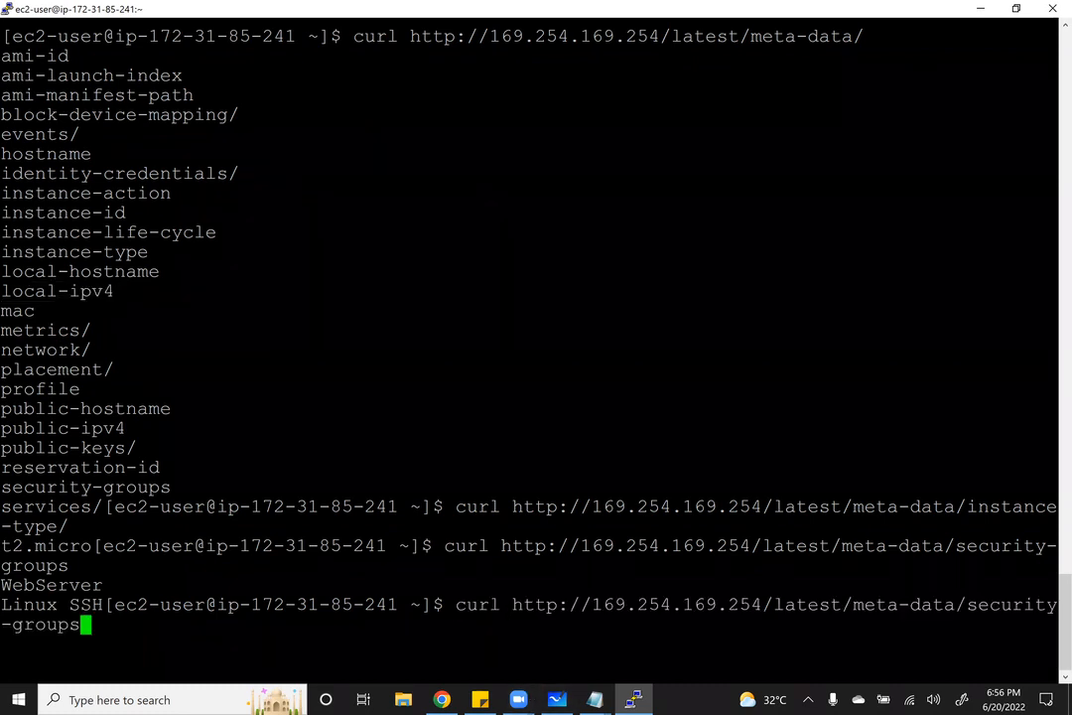
{"action": "key", "text": "BackSpace"}
{"action": "key", "text": "BackSpace"}
{"action": "key", "text": "BackSpace"}
{"action": "key", "text": "BackSpace"}
{"action": "key", "text": "BackSpace"}
{"action": "key", "text": "BackSpace"}
{"action": "key", "text": "BackSpace"}
{"action": "key", "text": "BackSpace"}
{"action": "key", "text": "BackSpace"}
{"action": "key", "text": "BackSpace"}
{"action": "key", "text": "BackSpace"}
{"action": "key", "text": "BackSpace"}
{"action": "key", "text": "BackSpace"}
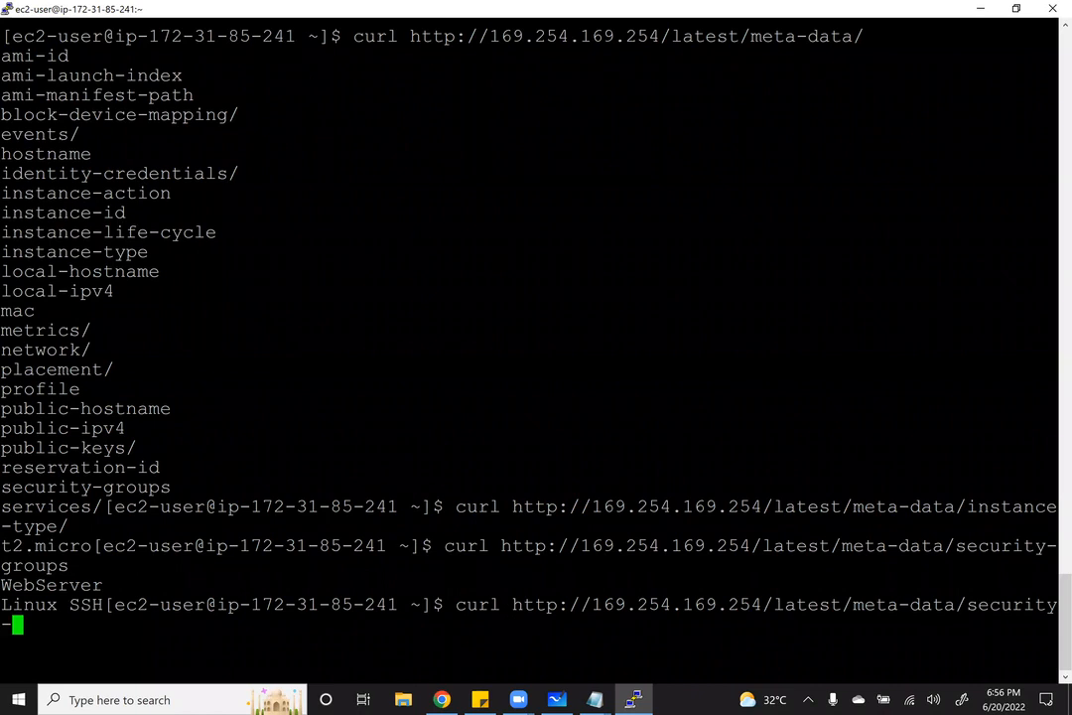
{"action": "key", "text": "BackSpace"}
{"action": "key", "text": "BackSpace"}
{"action": "type", "text": "local-ipv4"}
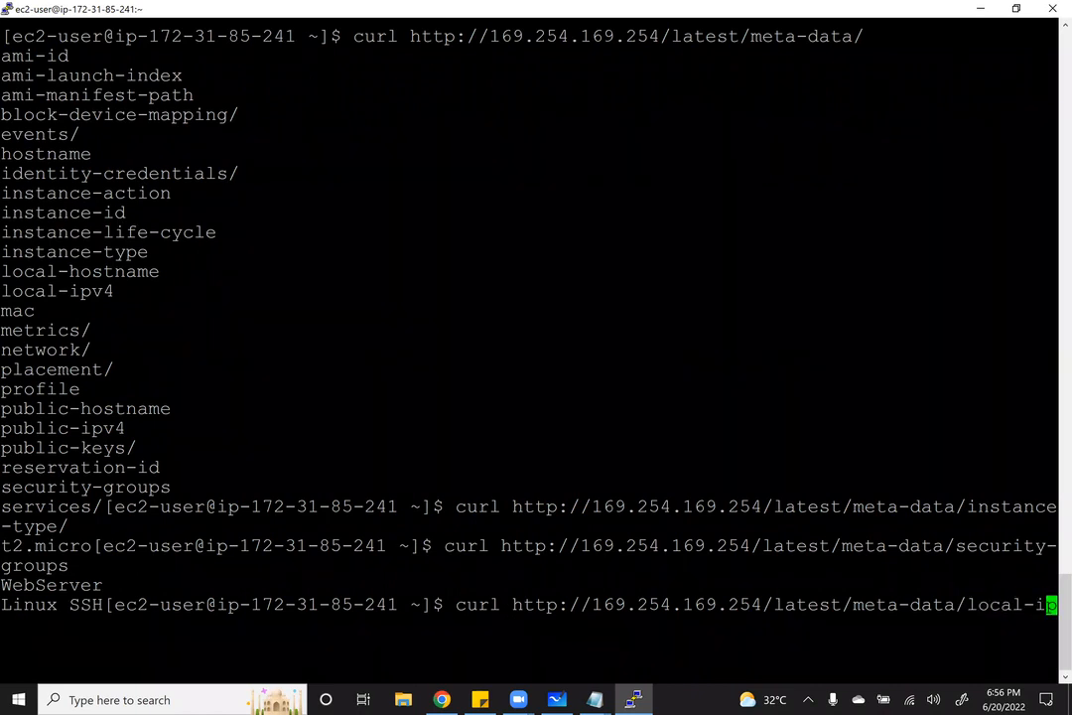
{"action": "key", "text": "Return"}
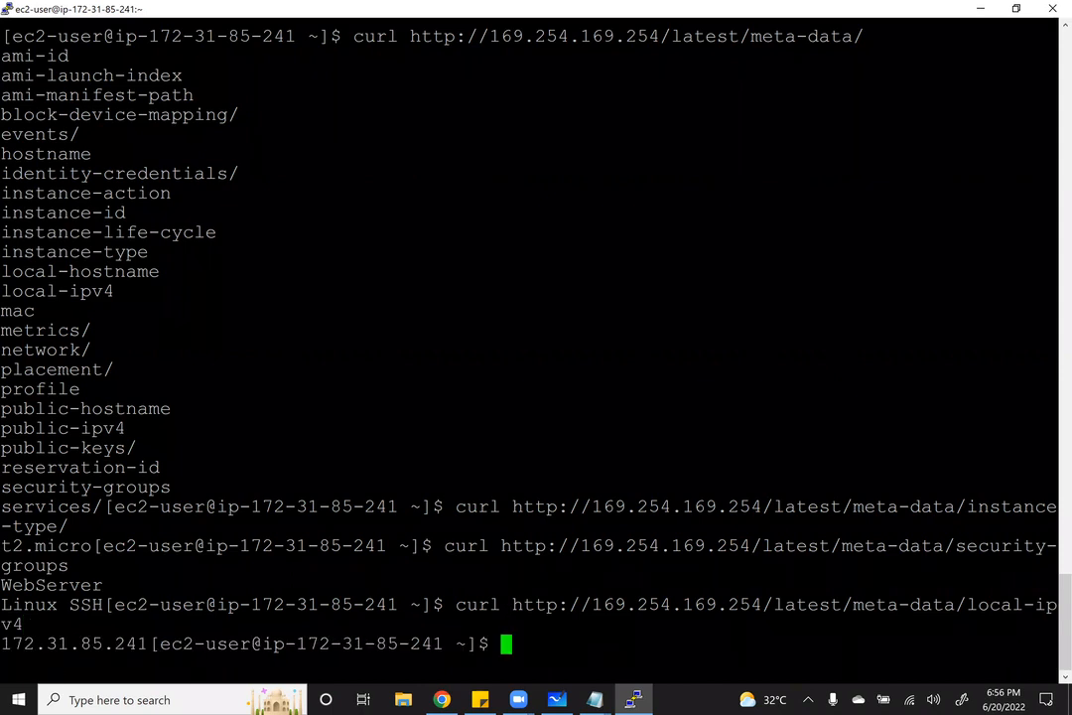
{"action": "left_click_drag", "start_coordinate": [147, 643], "coordinate": [2, 643]}
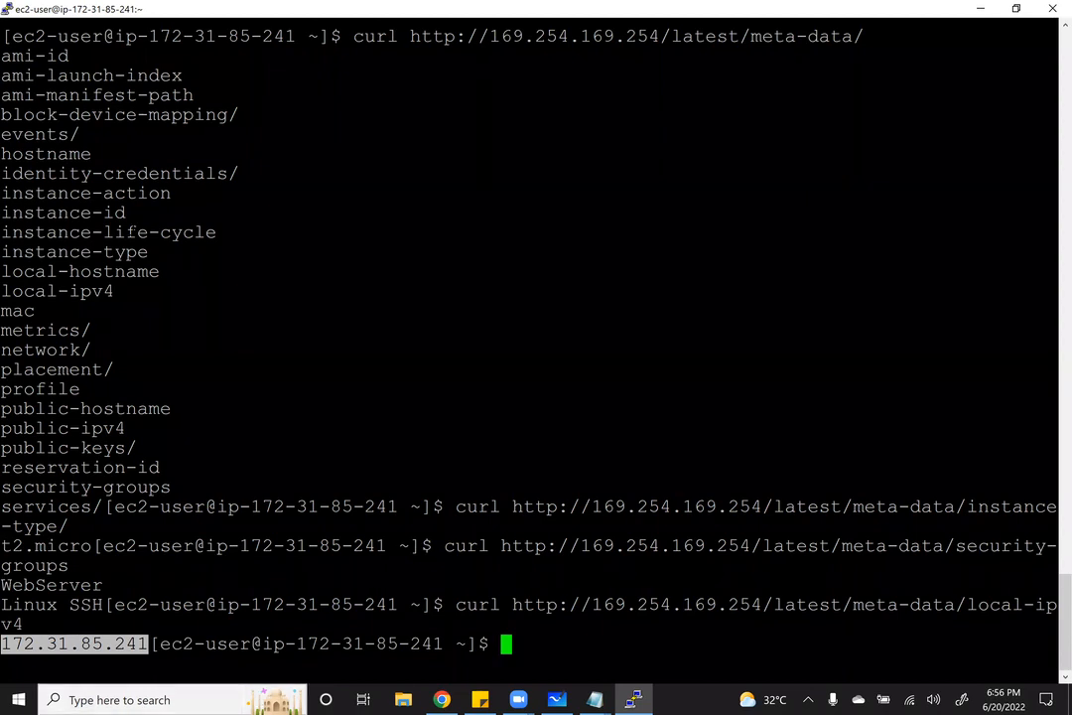
{"action": "left_click_drag", "start_coordinate": [892, 212], "coordinate": [4, 212]}
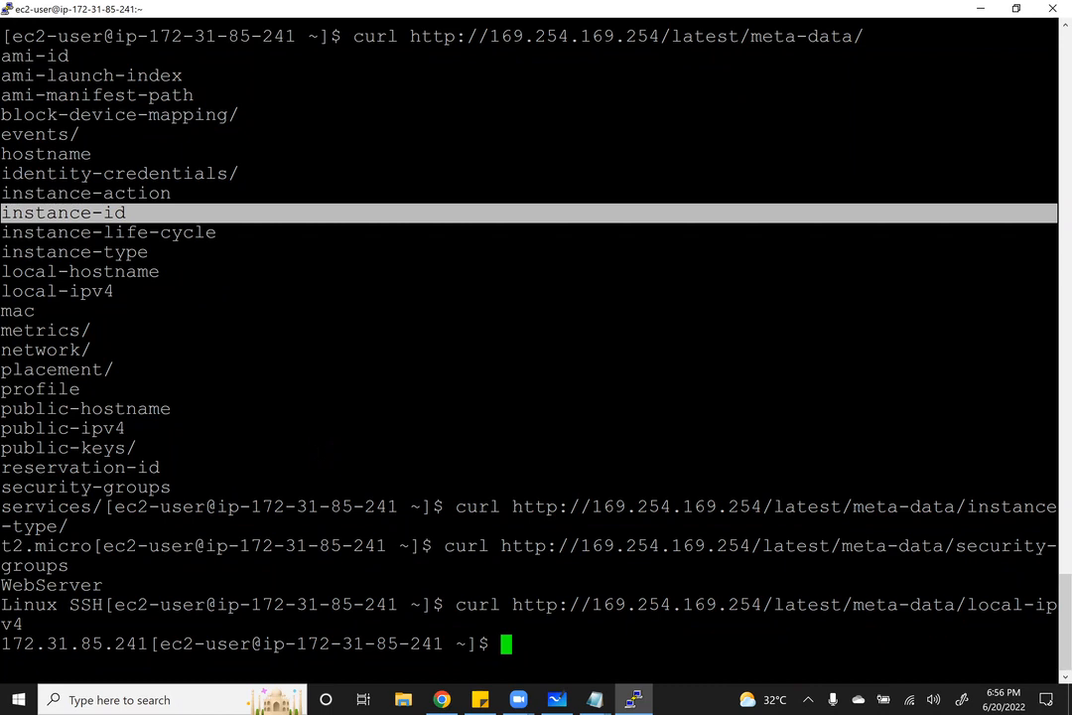
{"action": "key", "text": "ctrl+l"}
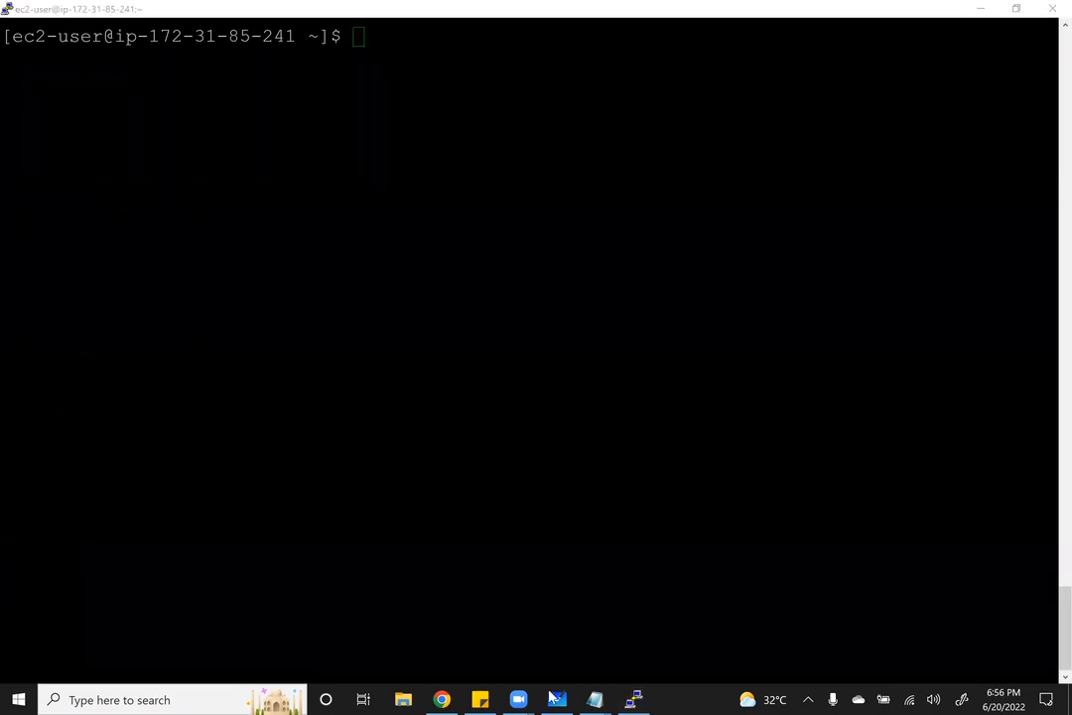
Switch to the Notepad notes and highlight the list of instance metadata items and the EC2 Instance Metadata heading
{"action": "left_click", "coordinate": [595, 699]}
{"action": "left_click", "coordinate": [701, 649]}
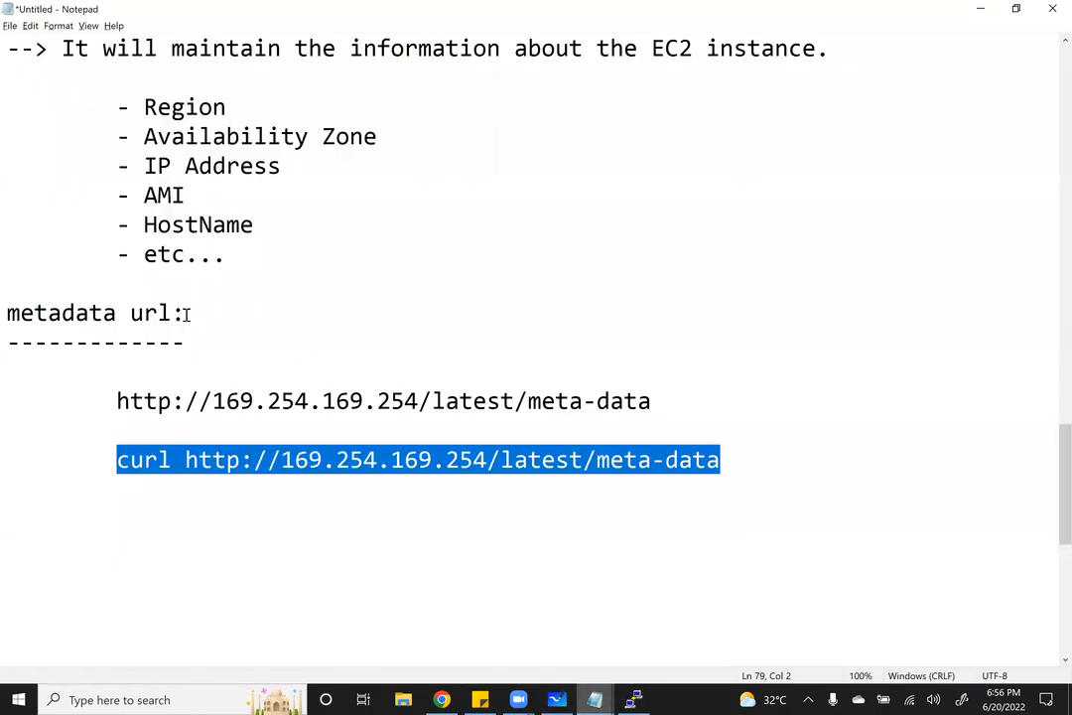
{"action": "scroll", "coordinate": [234, 299], "scroll_direction": "up", "scroll_amount": 2}
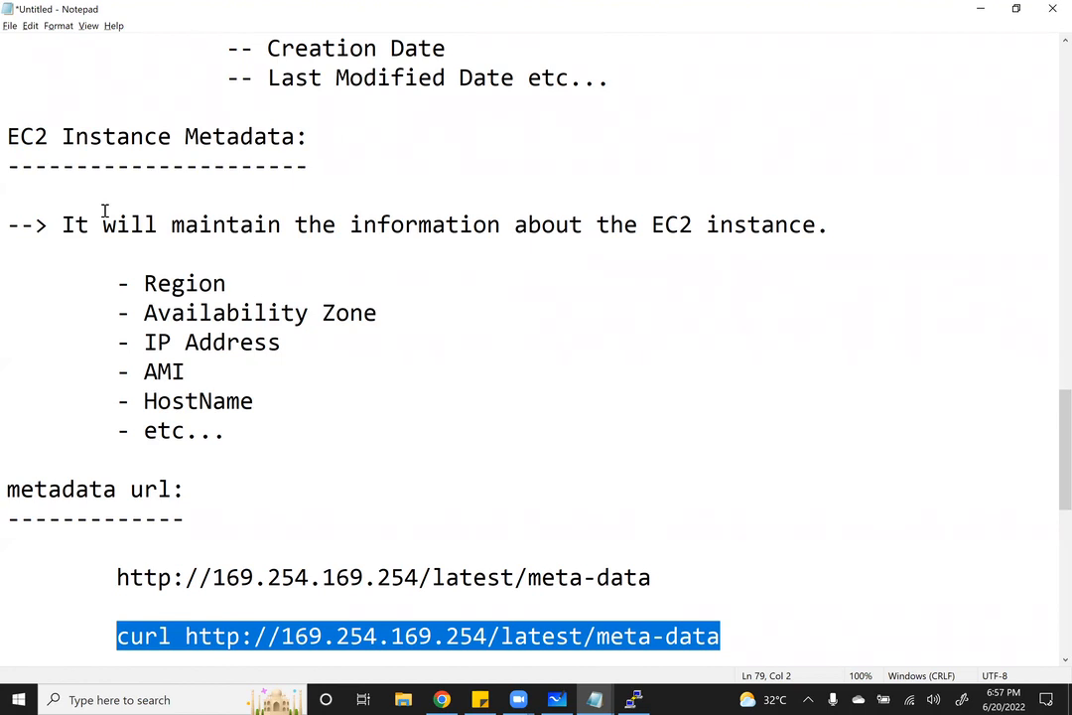
{"action": "left_click", "coordinate": [172, 418]}
{"action": "left_click_drag", "start_coordinate": [173, 418], "coordinate": [7, 272]}
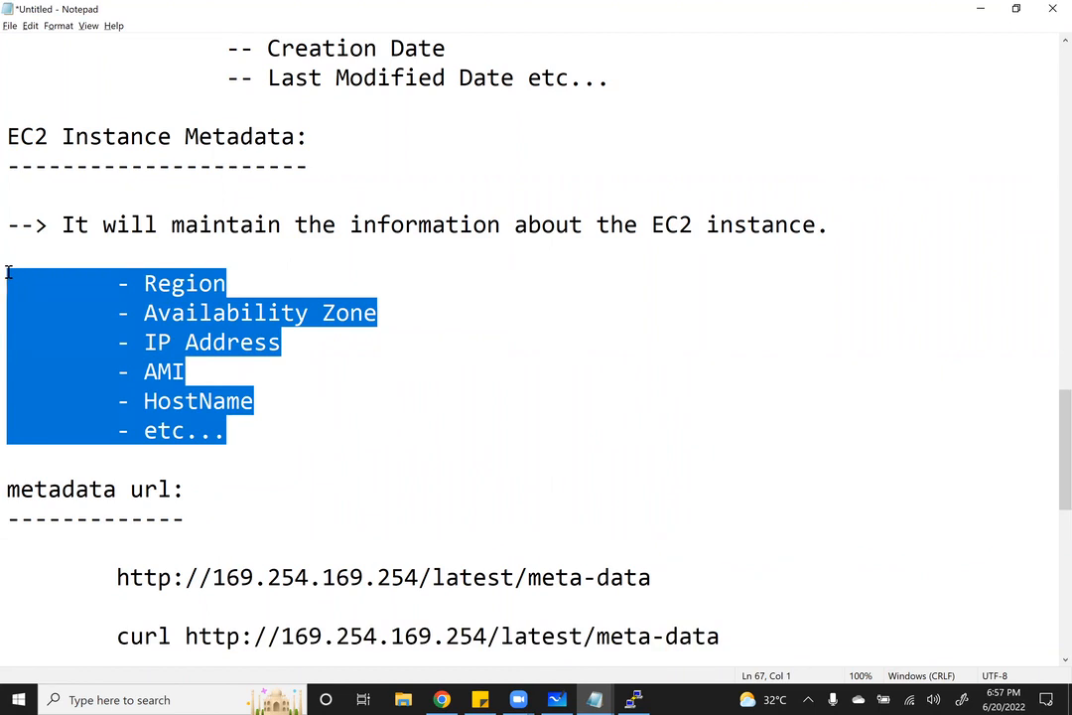
{"action": "left_click", "coordinate": [8, 271]}
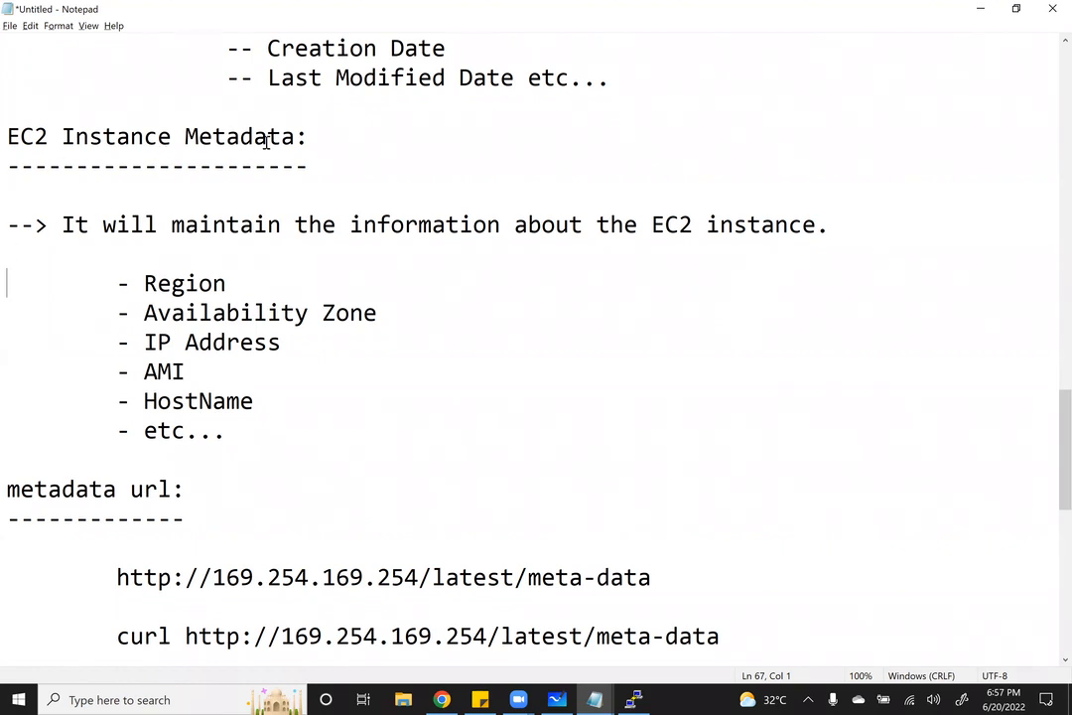
{"action": "left_click_drag", "start_coordinate": [349, 136], "coordinate": [7, 132]}
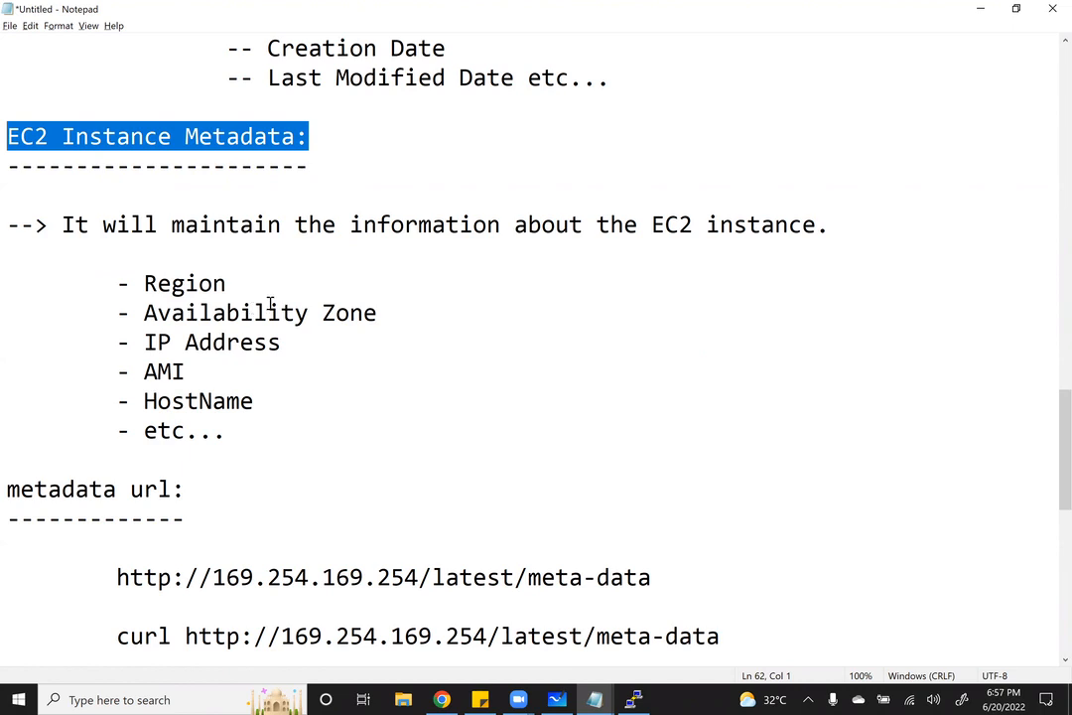
Highlight the complete userdata script in the notes, from #!/bin/bash through the echo command
{"action": "scroll", "coordinate": [278, 296], "scroll_direction": "up", "scroll_amount": 6}
{"action": "scroll", "coordinate": [281, 295], "scroll_direction": "up", "scroll_amount": 8}
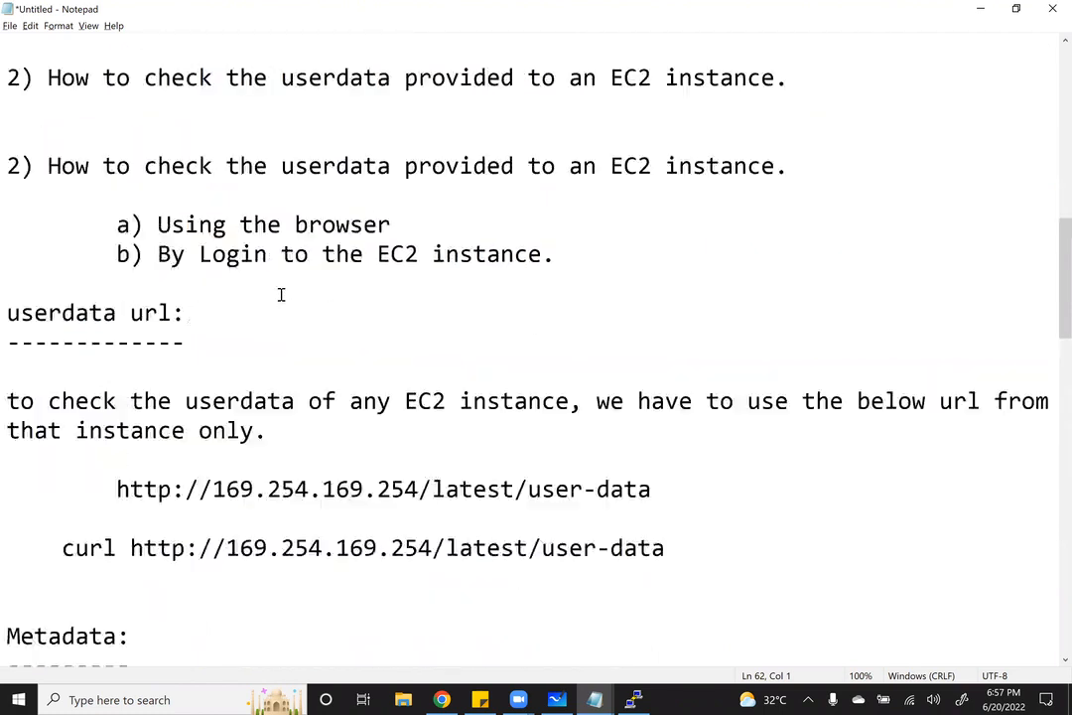
{"action": "scroll", "coordinate": [117, 253], "scroll_direction": "up", "scroll_amount": 1}
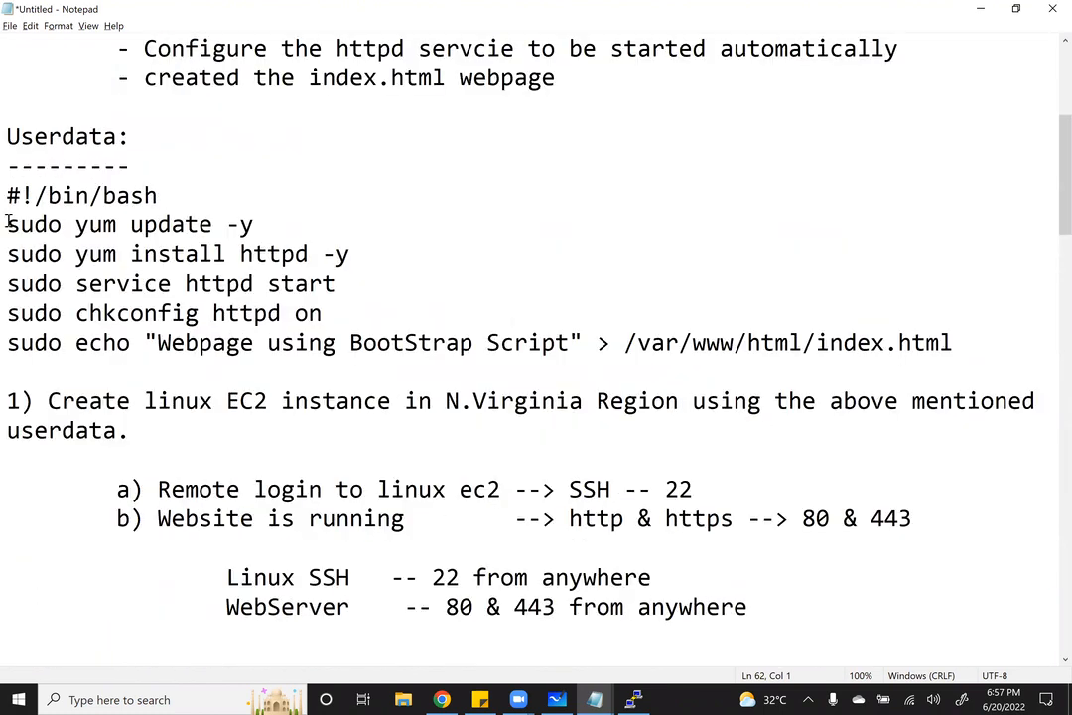
{"action": "left_click_drag", "start_coordinate": [954, 343], "coordinate": [666, 344]}
{"action": "key", "text": "shift+Up"}
{"action": "key", "text": "shift+Up"}
{"action": "key", "text": "shift+Up"}
{"action": "key", "text": "shift+Up"}
{"action": "key", "text": "shift+Up"}
{"action": "key", "text": "shift+Home"}
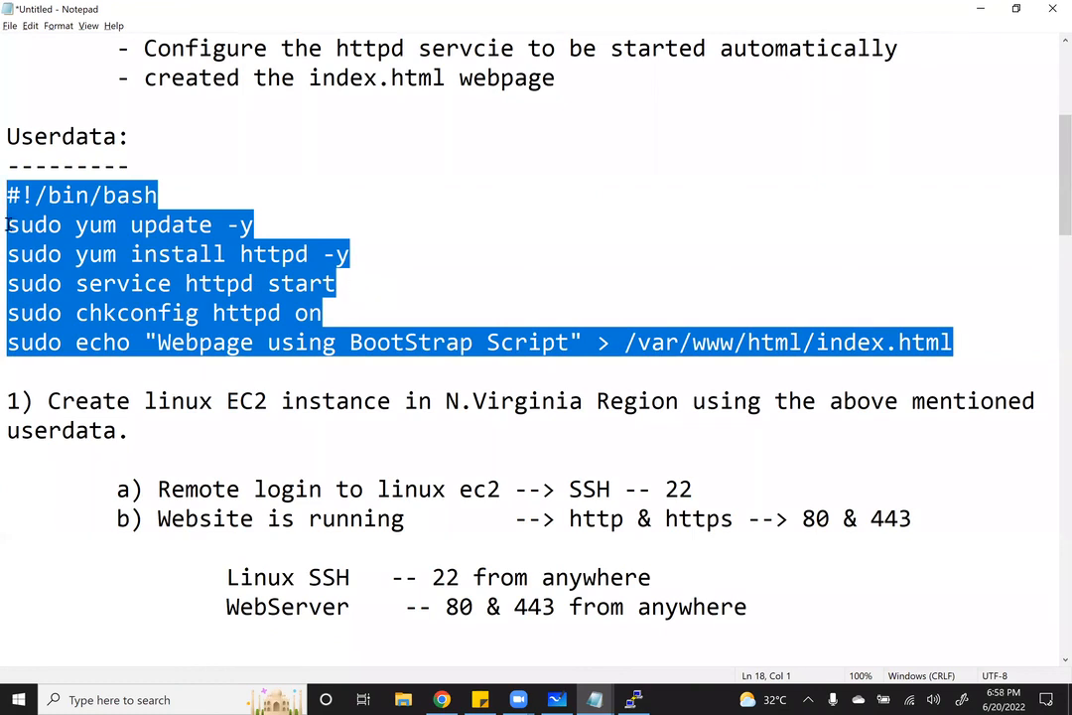
Highlight the five sudo commands of the userdata script and the -y option of the yum update command
{"action": "left_click_drag", "start_coordinate": [7, 225], "coordinate": [969, 363]}
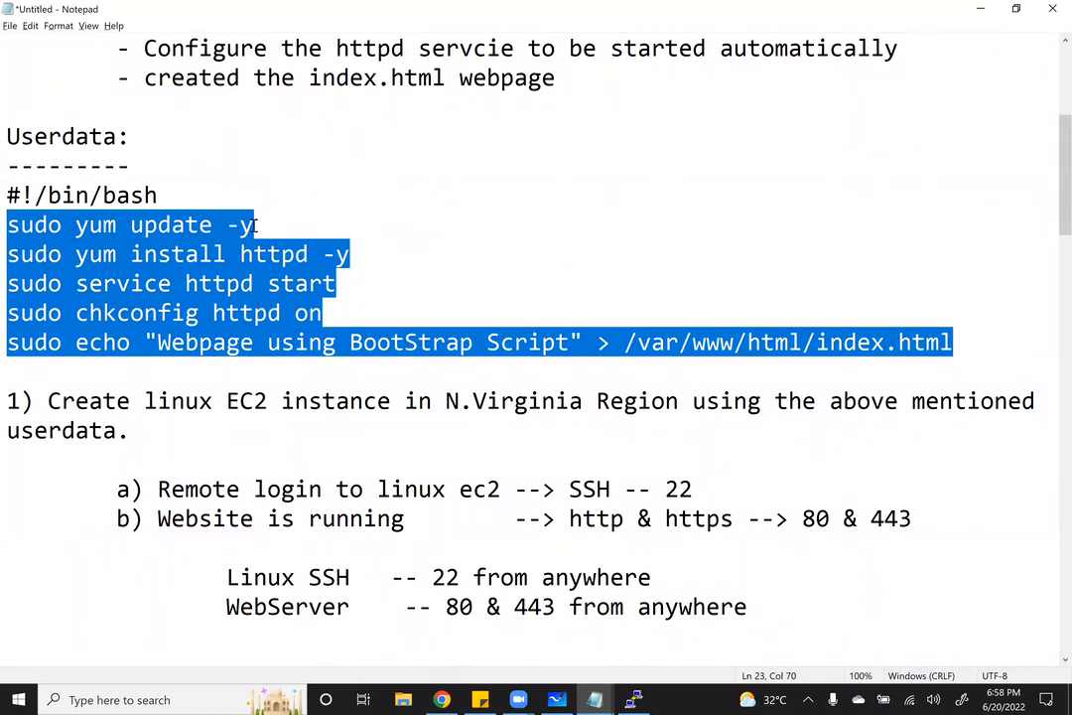
{"action": "left_click_drag", "start_coordinate": [255, 225], "coordinate": [226, 225]}
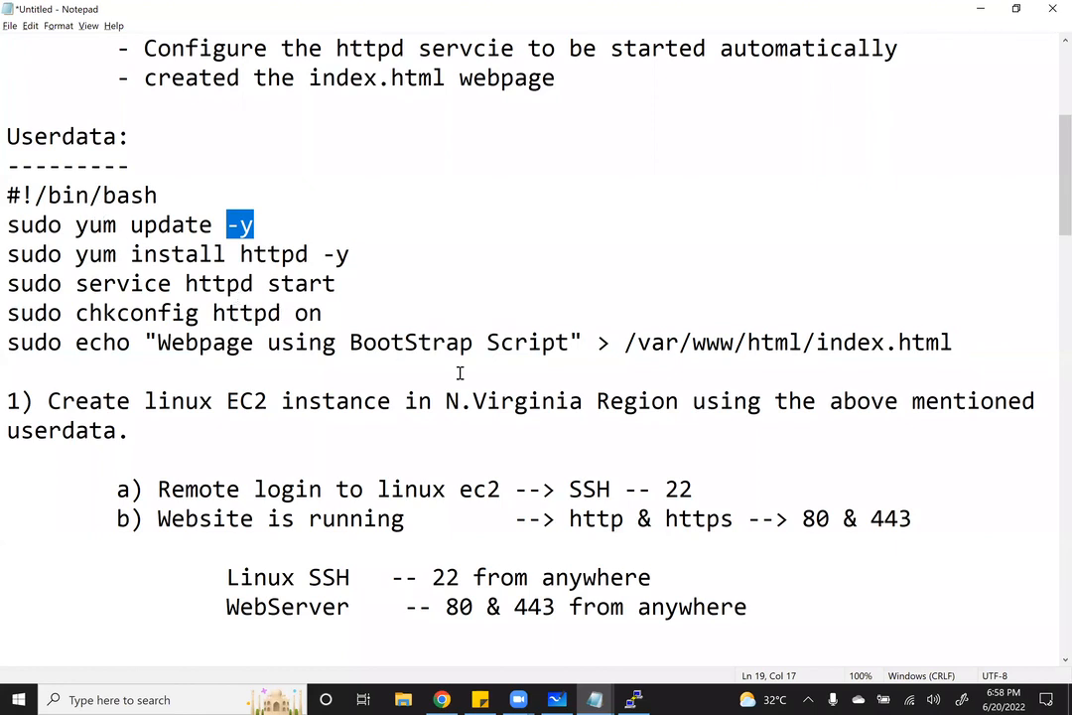
{"action": "left_click_drag", "start_coordinate": [978, 342], "coordinate": [7, 231]}
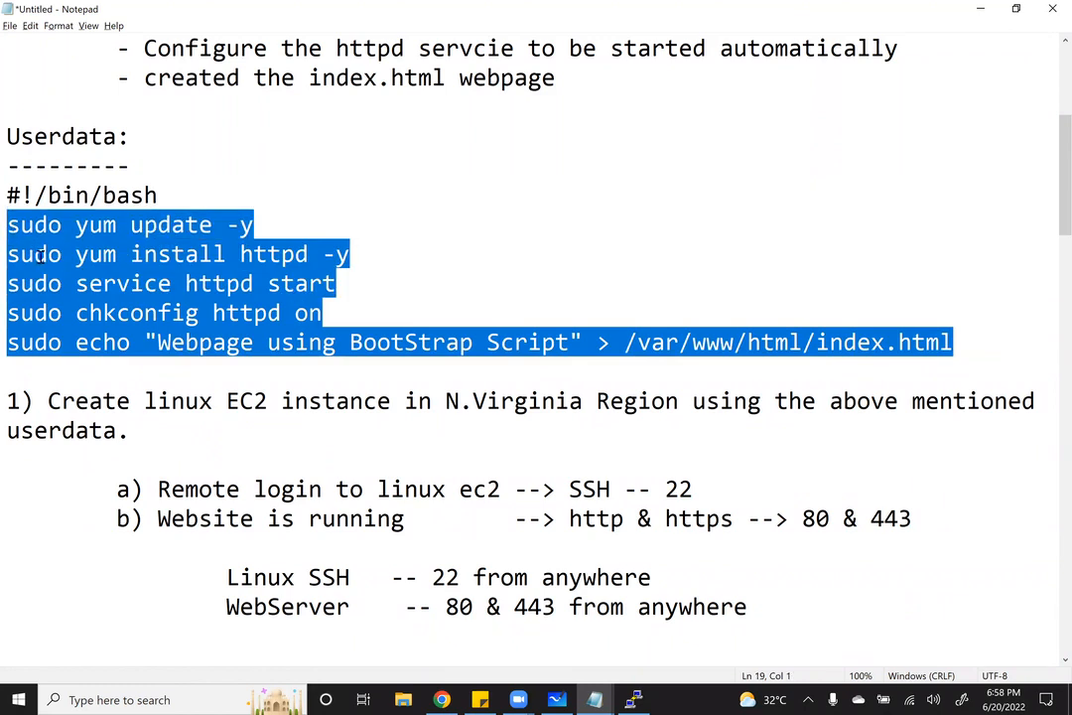
Switch to the EC2 console in Chrome and start launching a new instance named 123
{"action": "left_click", "coordinate": [441, 699]}
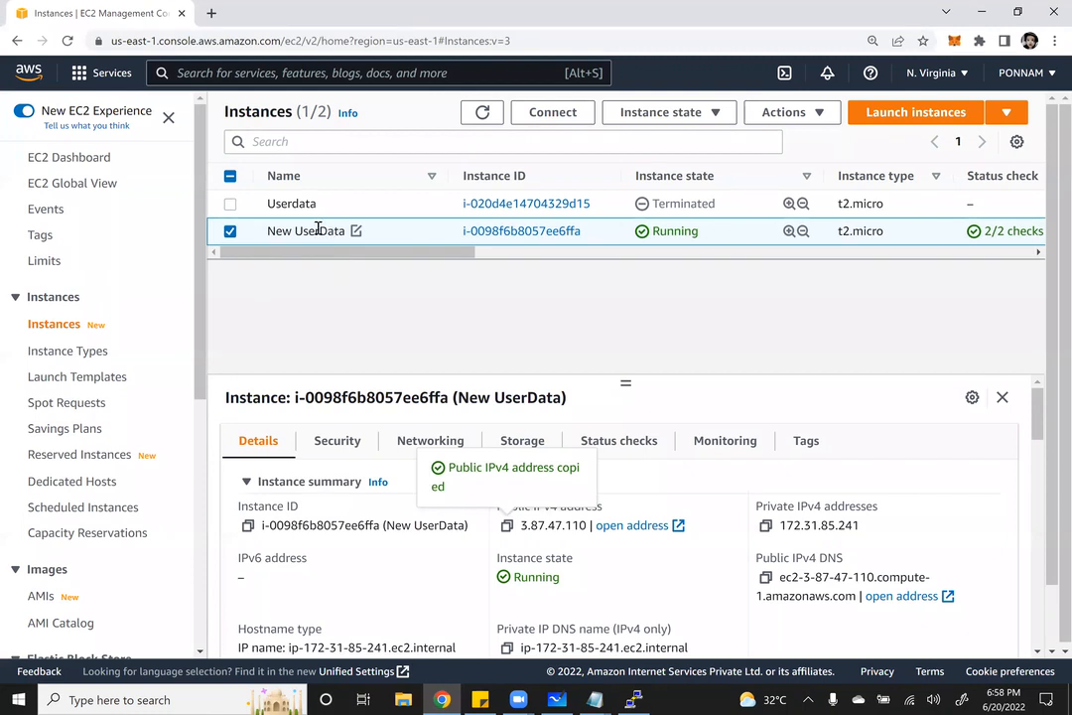
{"action": "left_click", "coordinate": [908, 113]}
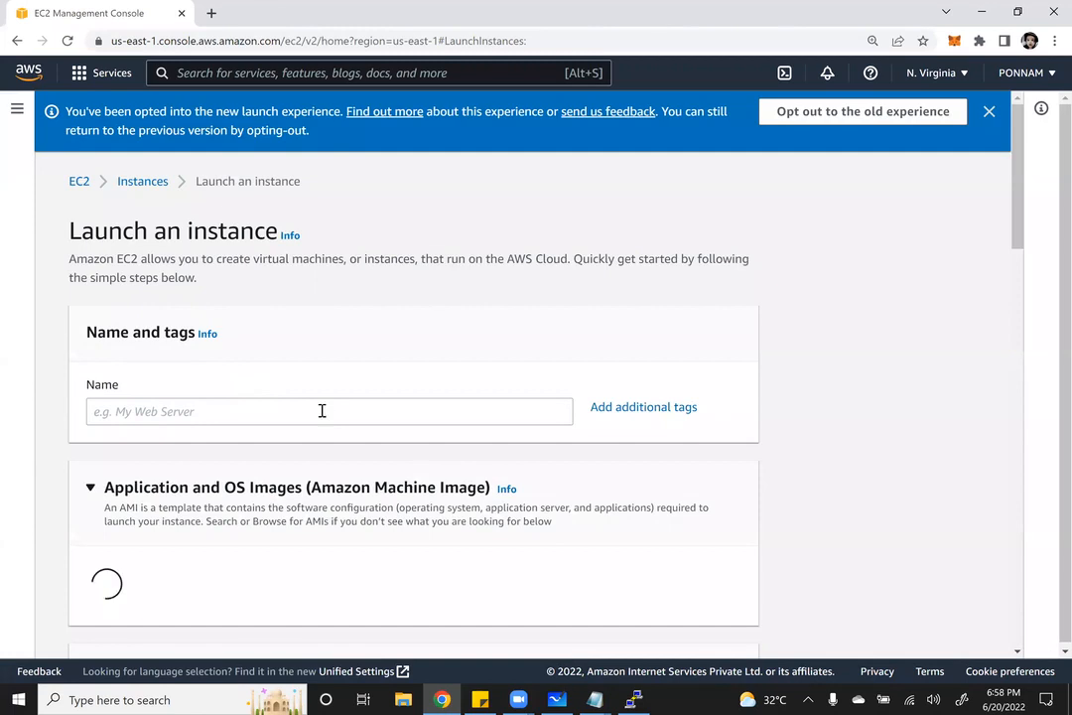
{"action": "left_click", "coordinate": [324, 411]}
{"action": "type", "text": "123"}
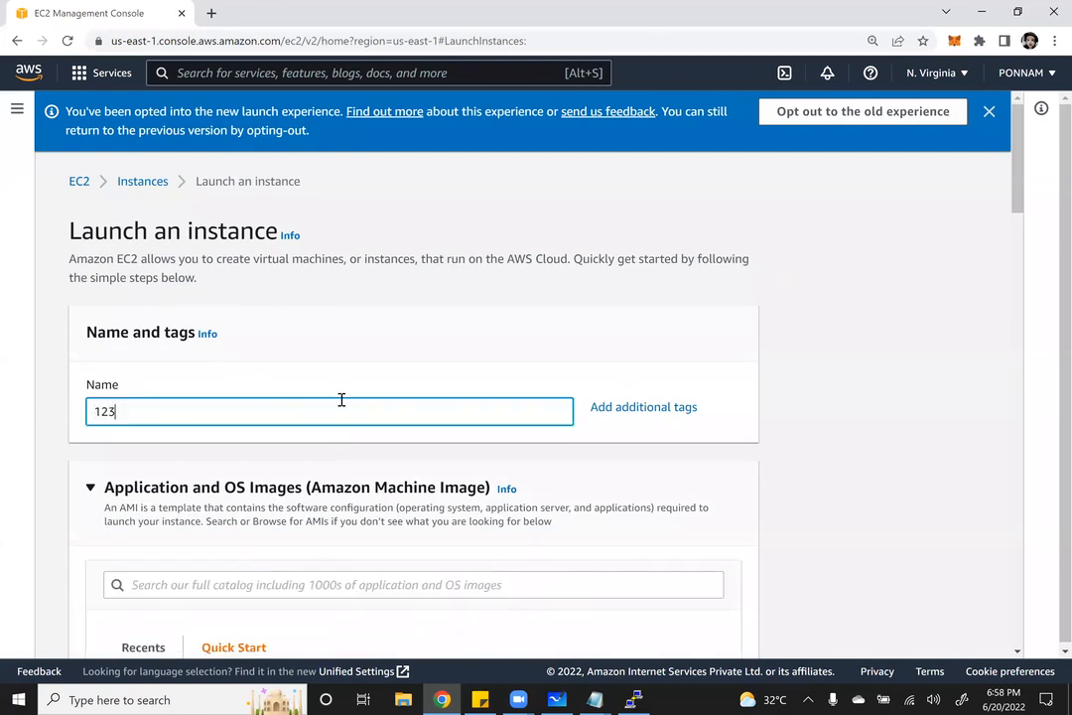
Go to the User data field in the Advanced details of the launch form and place the cursor in it
{"action": "scroll", "coordinate": [341, 399], "scroll_direction": "down", "scroll_amount": 6}
{"action": "scroll", "coordinate": [229, 364], "scroll_direction": "down", "scroll_amount": 12}
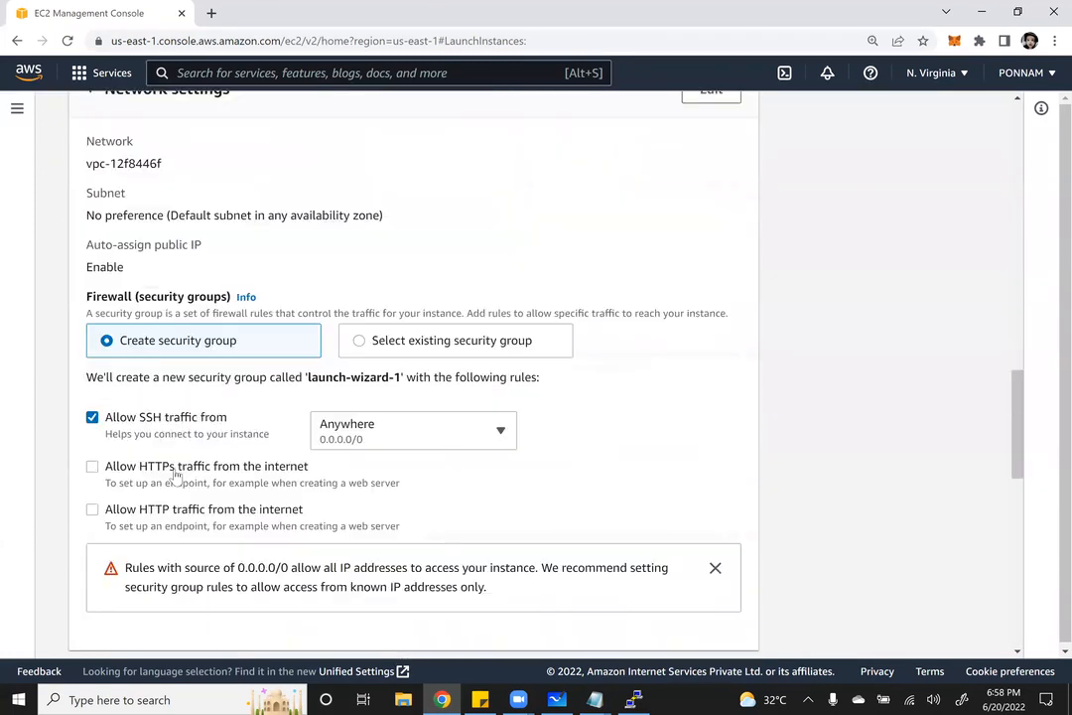
{"action": "scroll", "coordinate": [230, 467], "scroll_direction": "down", "scroll_amount": 20}
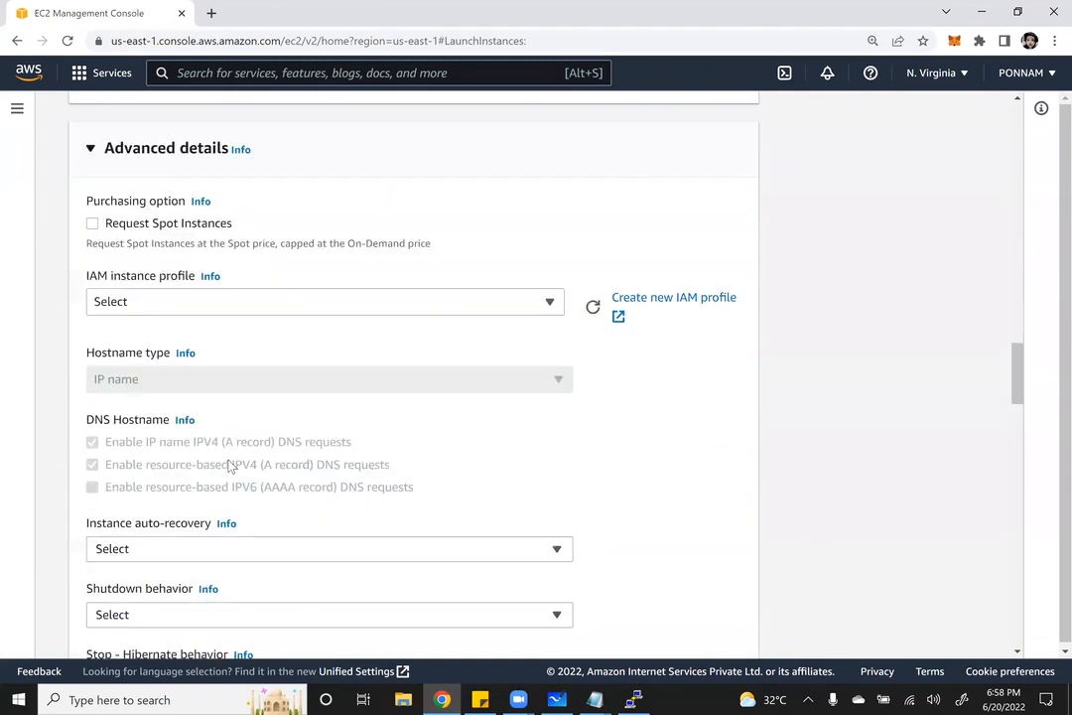
{"action": "left_click", "coordinate": [215, 359]}
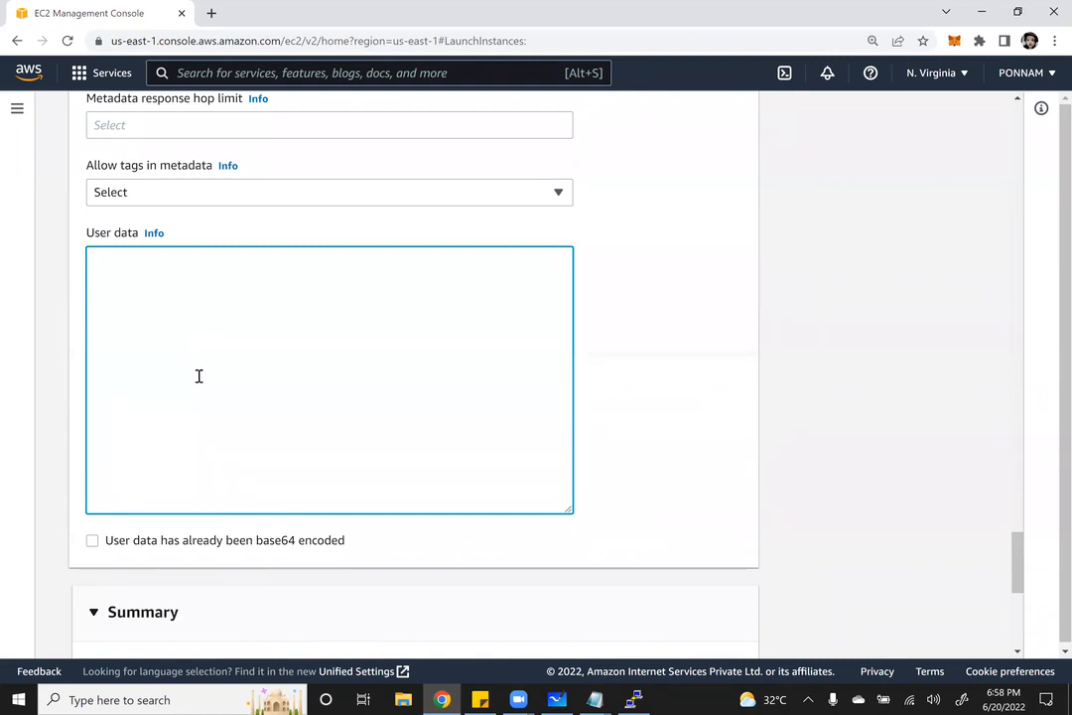
{"action": "type", "text": "wt"}
{"action": "key", "text": "BackSpace"}
{"action": "key", "text": "BackSpace"}
Examine the metadata options in the Advanced details and highlight the User data label
{"action": "scroll", "coordinate": [170, 377], "scroll_direction": "up", "scroll_amount": 2}
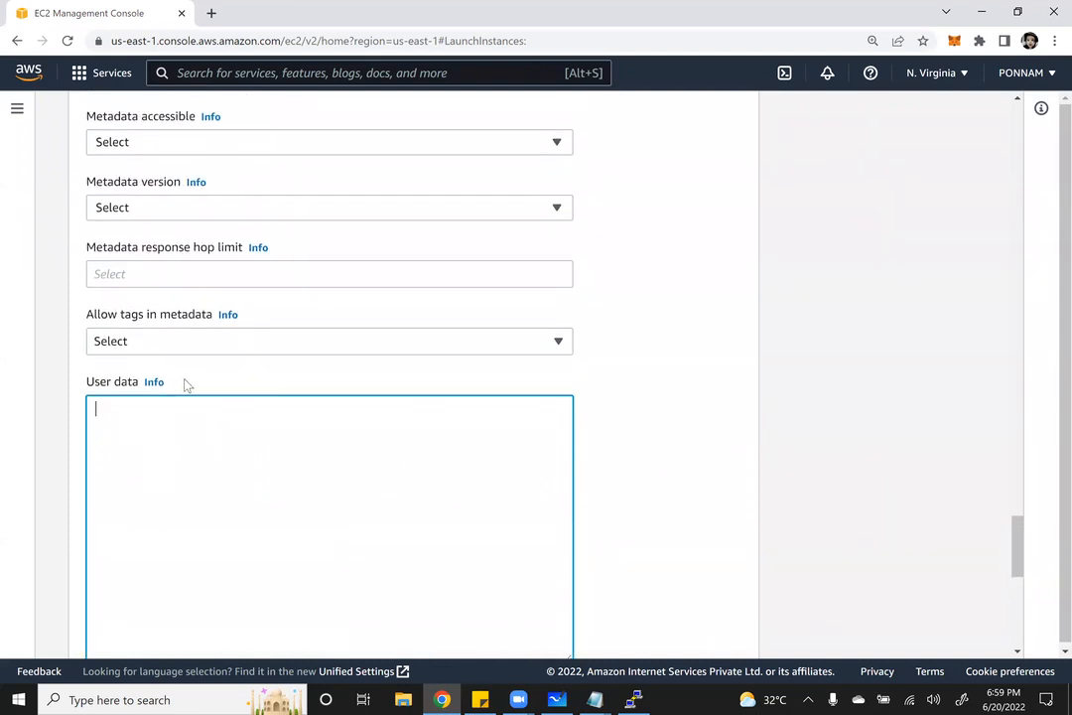
{"action": "scroll", "coordinate": [184, 383], "scroll_direction": "up", "scroll_amount": 1}
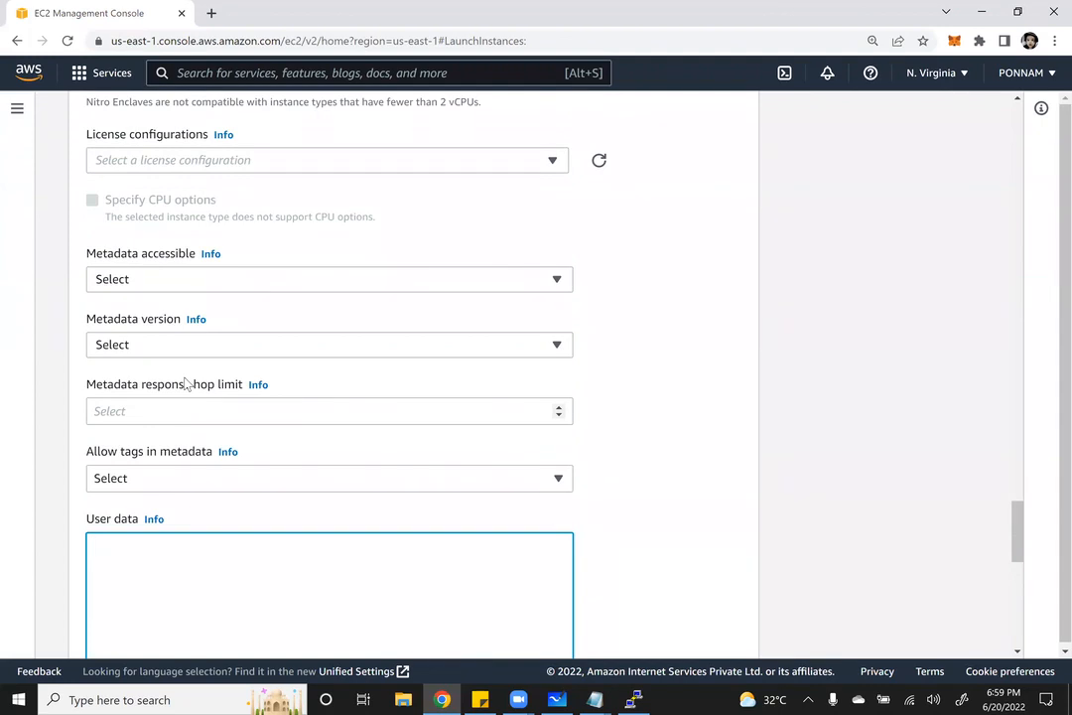
{"action": "scroll", "coordinate": [154, 412], "scroll_direction": "down", "scroll_amount": 2}
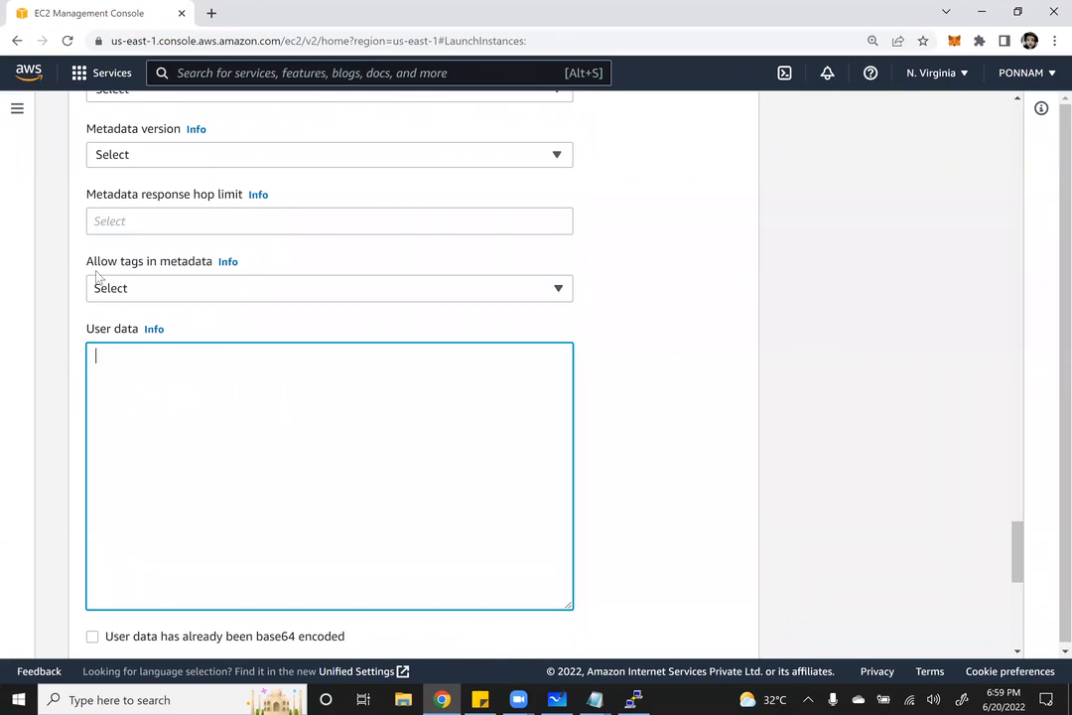
{"action": "left_click_drag", "start_coordinate": [94, 330], "coordinate": [136, 335]}
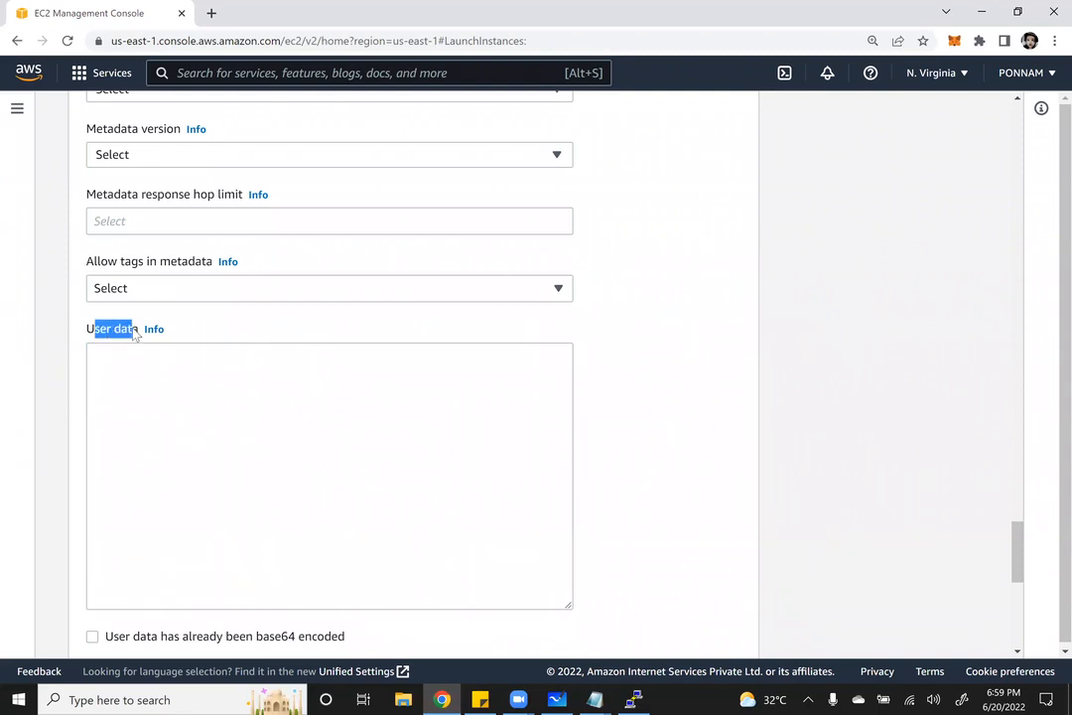
{"action": "left_click", "coordinate": [587, 376]}
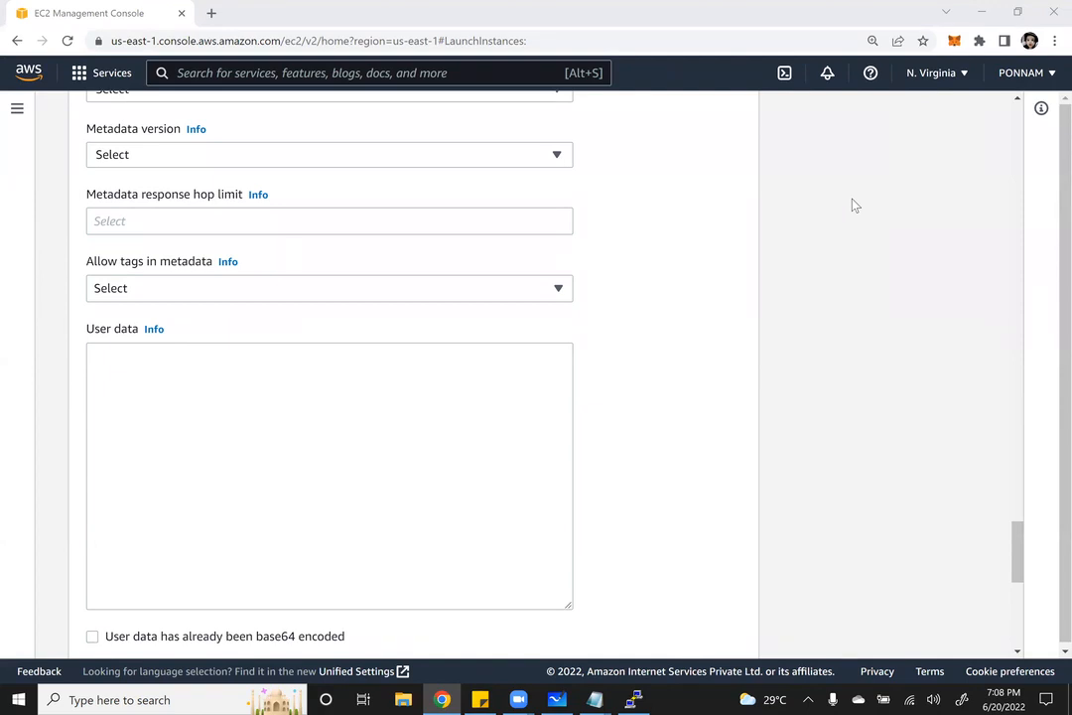
Select Red Hat as the quick-start operating system image for the new instance
{"action": "scroll", "coordinate": [635, 397], "scroll_direction": "up", "scroll_amount": 6}
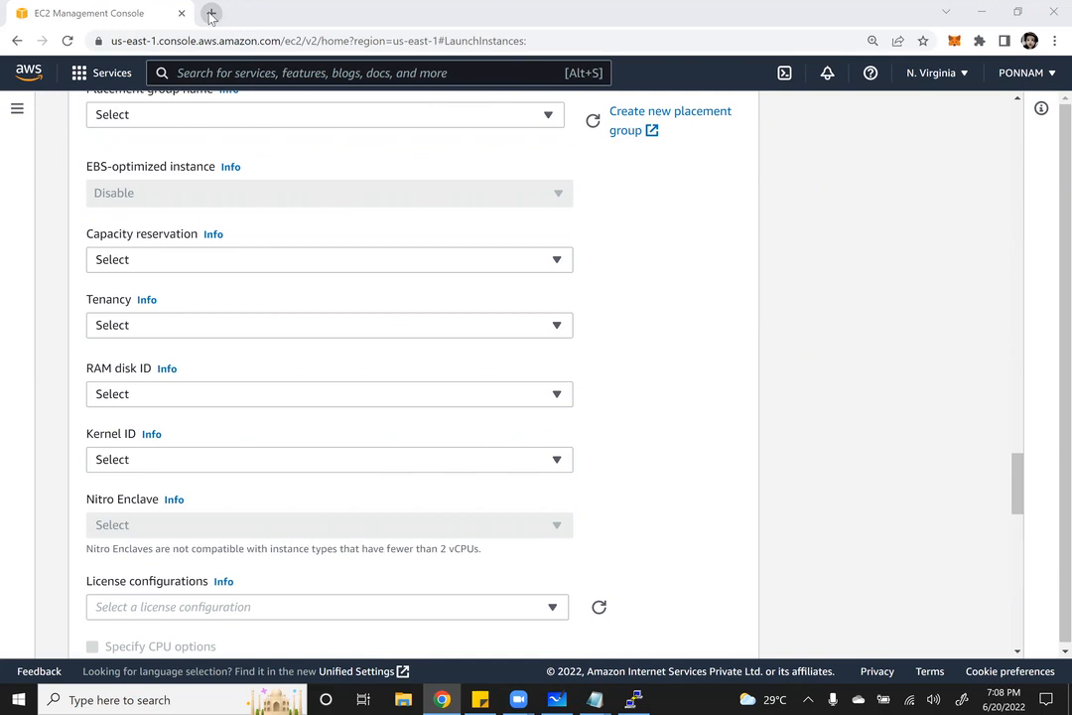
{"action": "scroll", "coordinate": [270, 283], "scroll_direction": "up", "scroll_amount": 12}
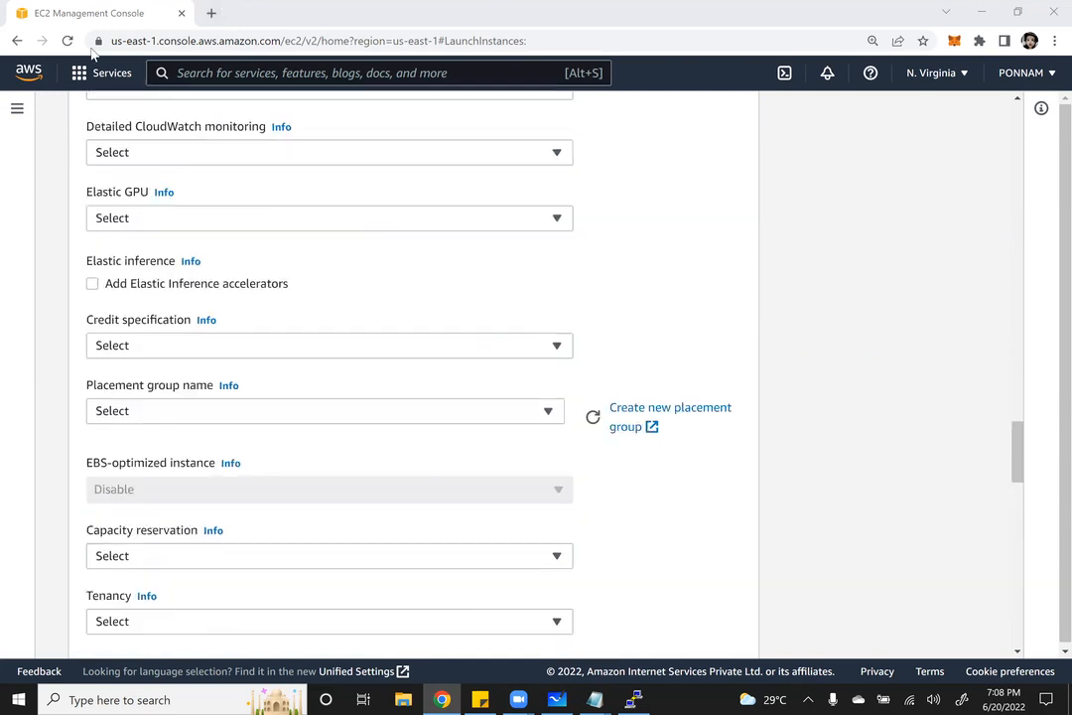
{"action": "scroll", "coordinate": [273, 285], "scroll_direction": "up", "scroll_amount": 15}
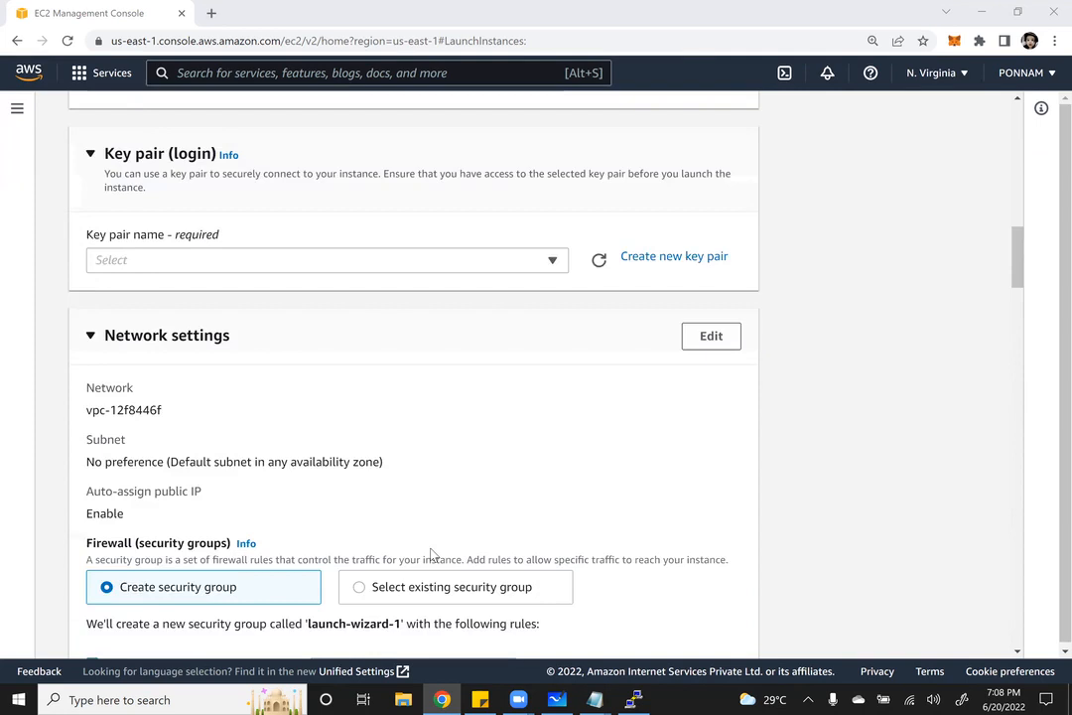
{"action": "scroll", "coordinate": [415, 397], "scroll_direction": "up", "scroll_amount": 8}
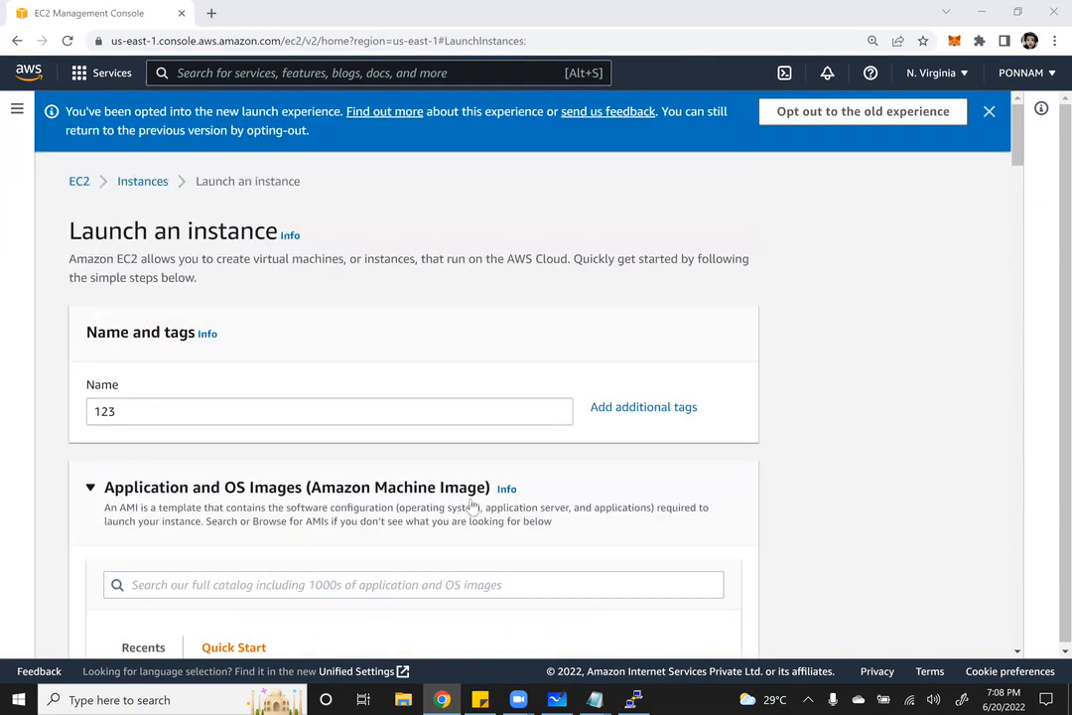
{"action": "scroll", "coordinate": [415, 618], "scroll_direction": "down", "scroll_amount": 3}
{"action": "left_click", "coordinate": [381, 405]}
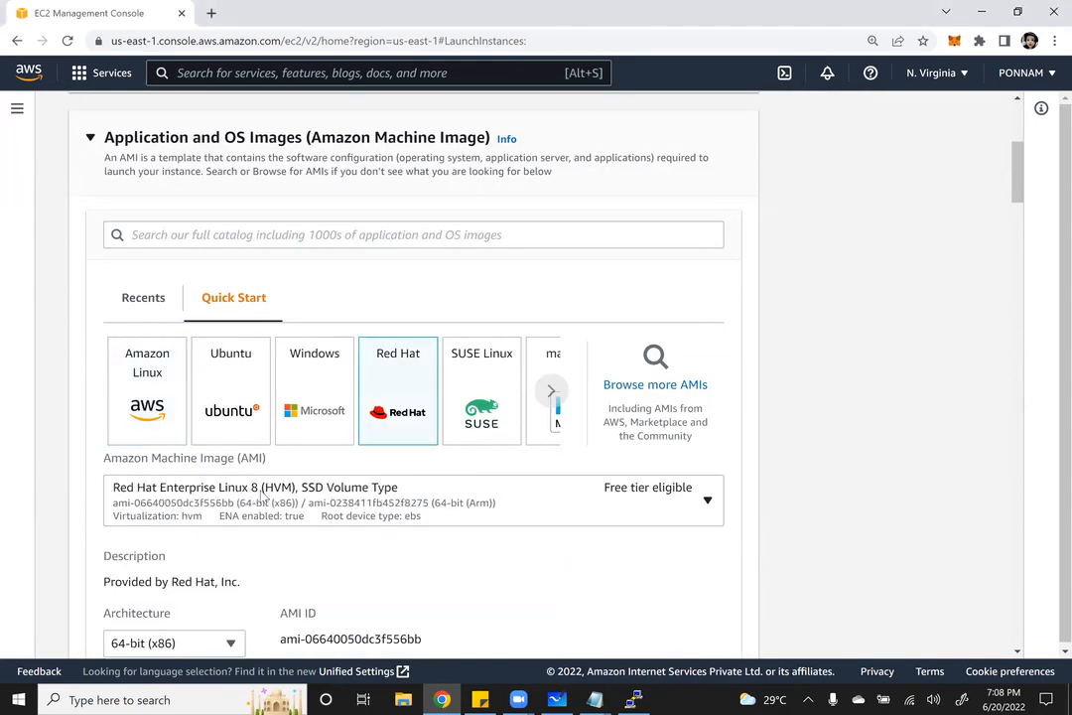
Opt out to the old launch experience to view its AMI selection page and opt back in to the new experience
{"action": "scroll", "coordinate": [382, 402], "scroll_direction": "up", "scroll_amount": 4}
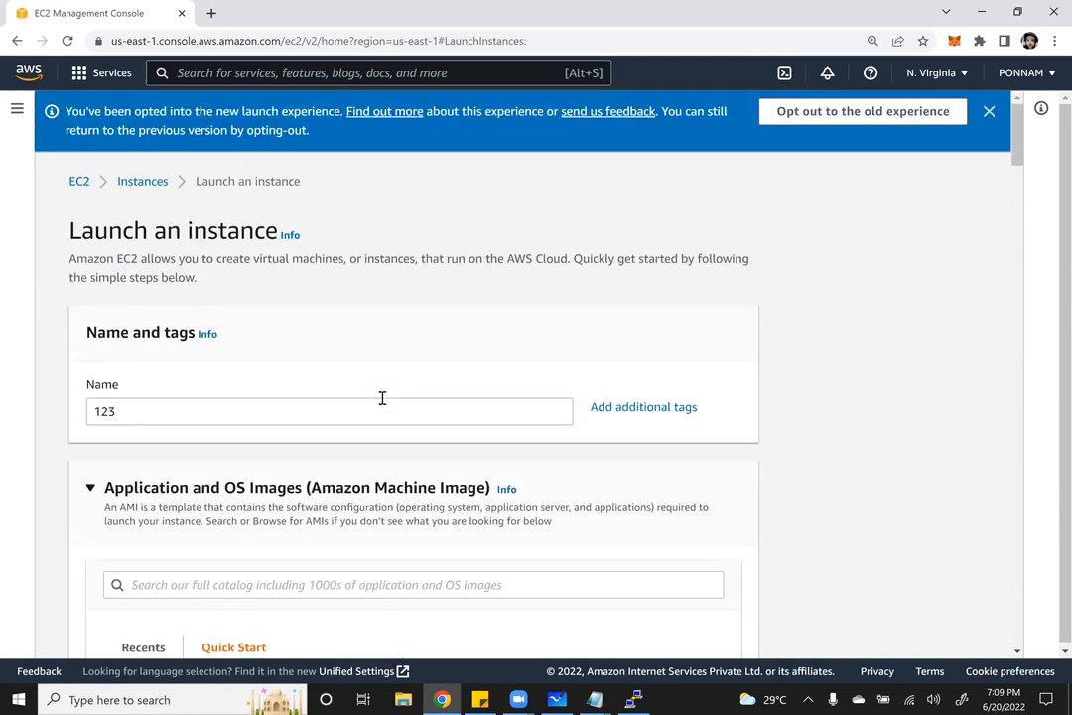
{"action": "left_click", "coordinate": [848, 119]}
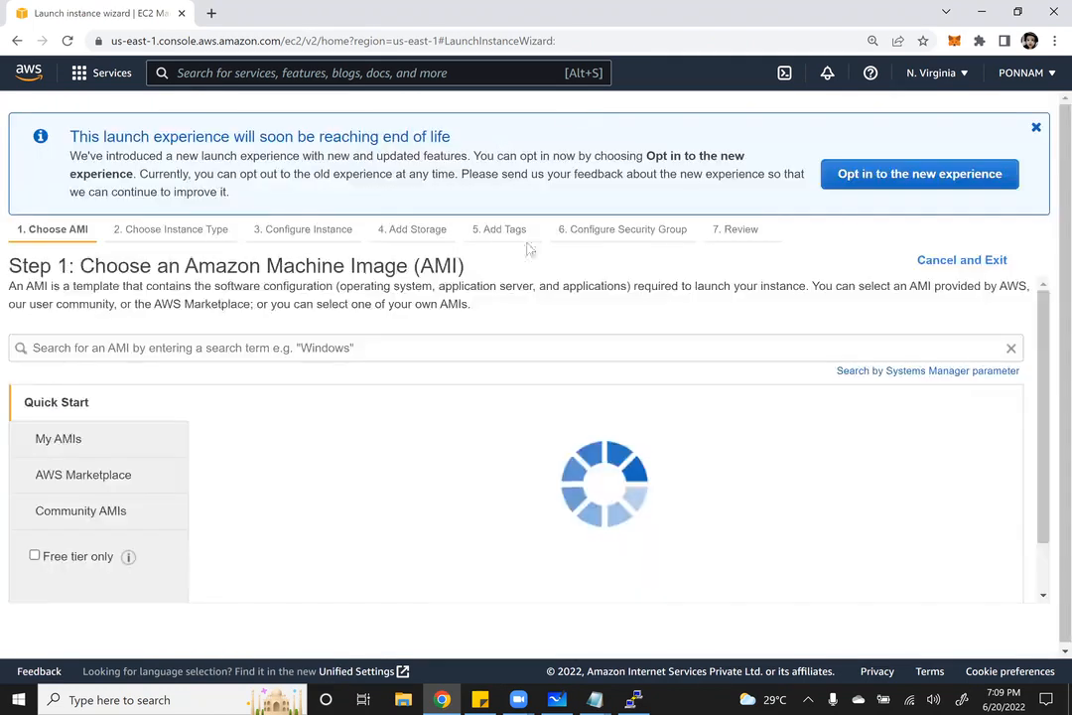
{"action": "left_click", "coordinate": [924, 176]}
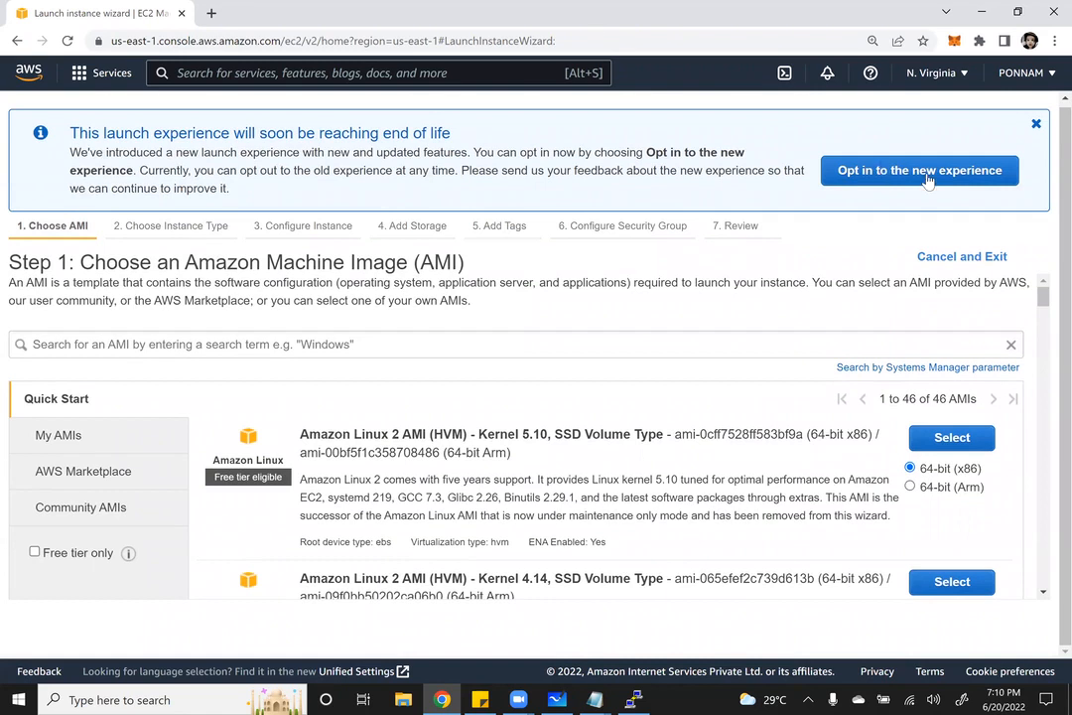
{"action": "left_click", "coordinate": [919, 173]}
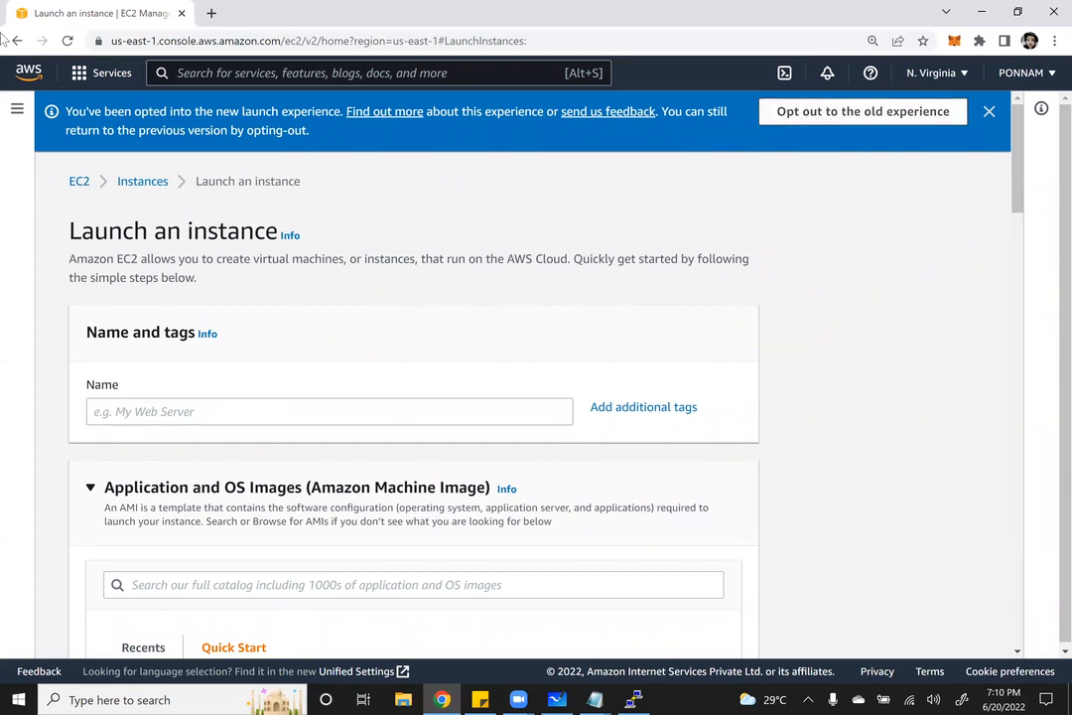
Leave the instance launch form for the EC2 security groups list and start creating a new security group
{"action": "left_click", "coordinate": [79, 180]}
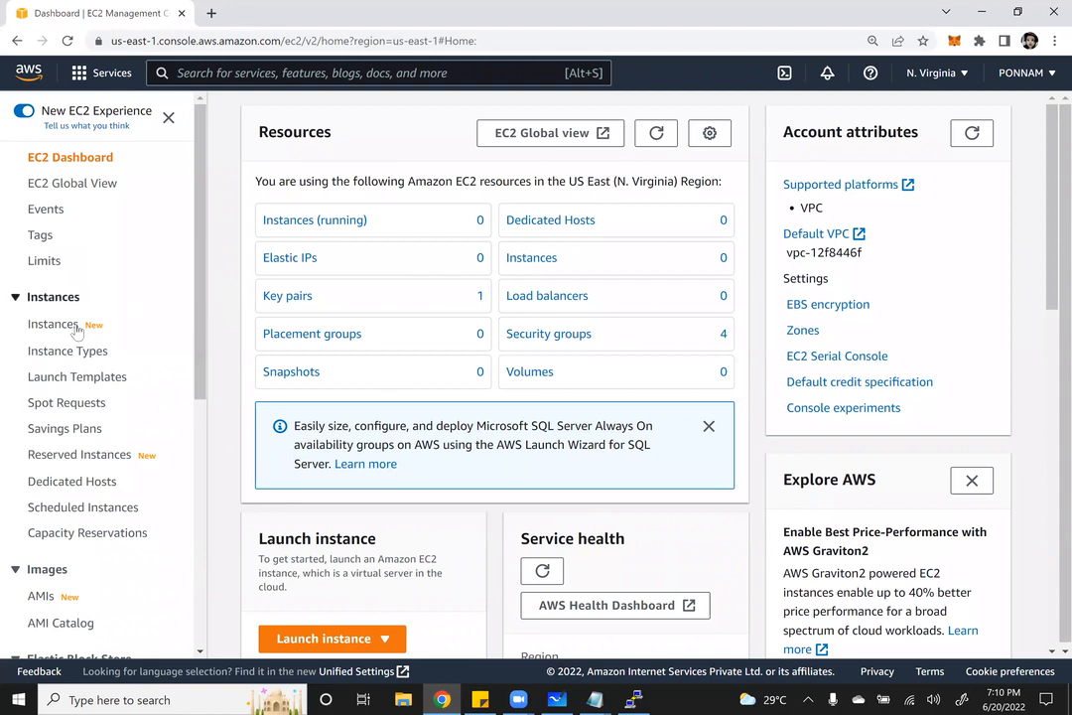
{"action": "scroll", "coordinate": [77, 331], "scroll_direction": "down", "scroll_amount": 5}
{"action": "left_click", "coordinate": [70, 397]}
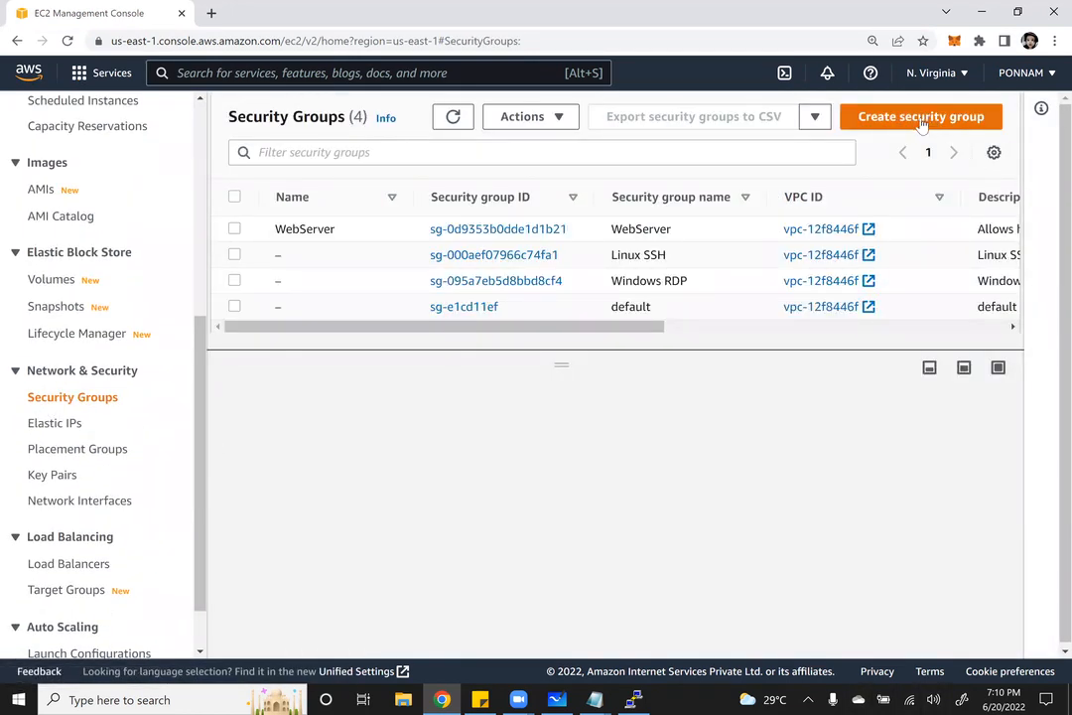
{"action": "left_click", "coordinate": [922, 117]}
Name the new security group Test and enter Test as its description
{"action": "left_click", "coordinate": [173, 328]}
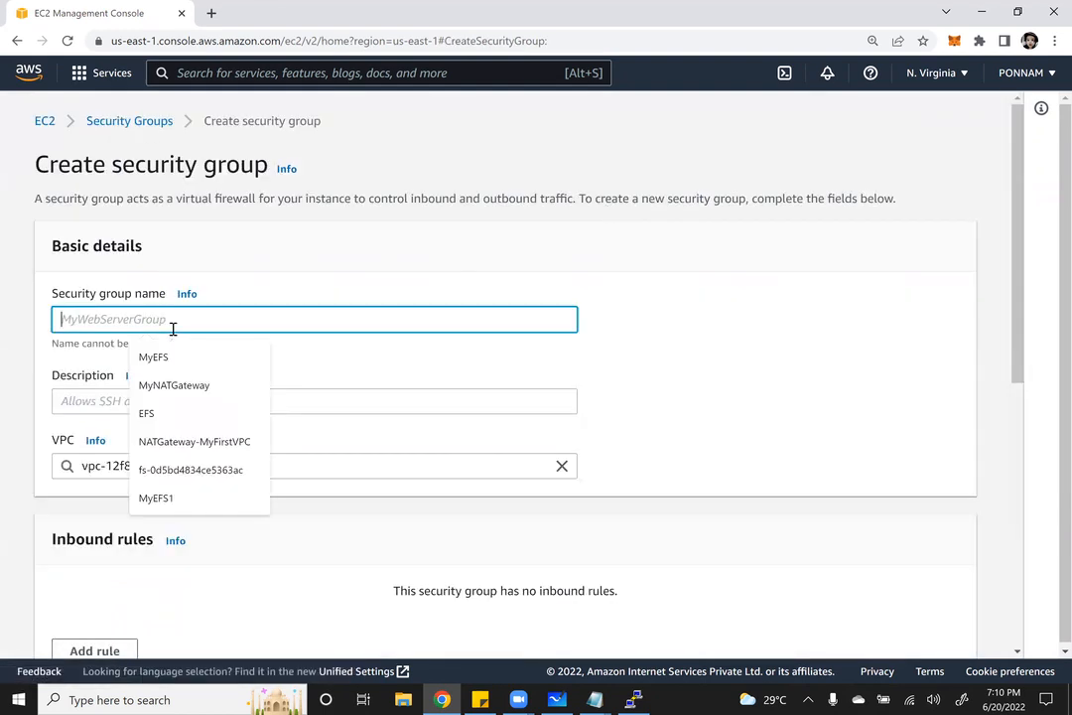
{"action": "type", "text": "Test"}
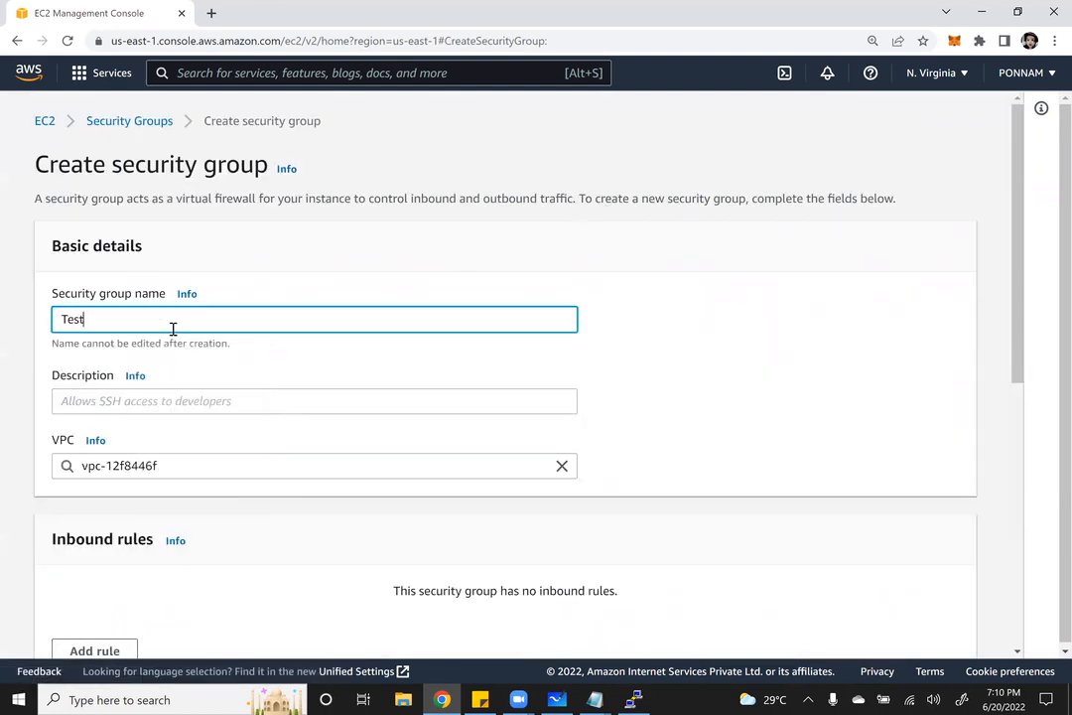
{"action": "key", "text": "Tab"}
{"action": "type", "text": "Test"}
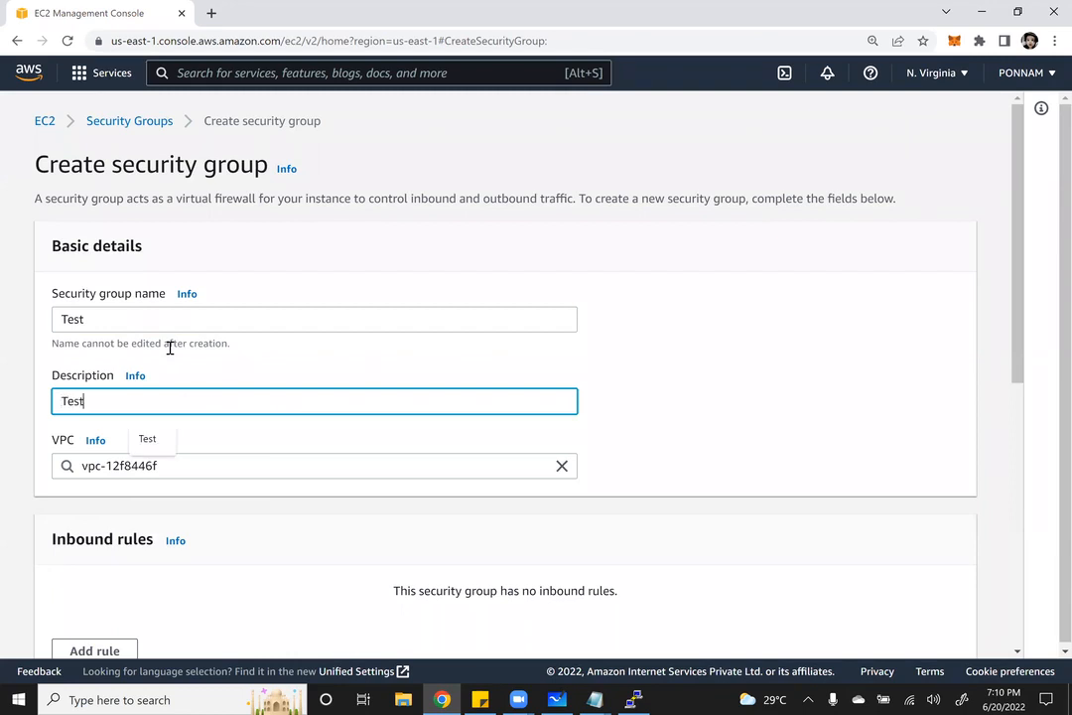
{"action": "key", "text": "Tab"}
Add an inbound rule of type HTTP to the security group and highlight its port number
{"action": "scroll", "coordinate": [104, 455], "scroll_direction": "down", "scroll_amount": 1}
{"action": "scroll", "coordinate": [105, 454], "scroll_direction": "down", "scroll_amount": 2}
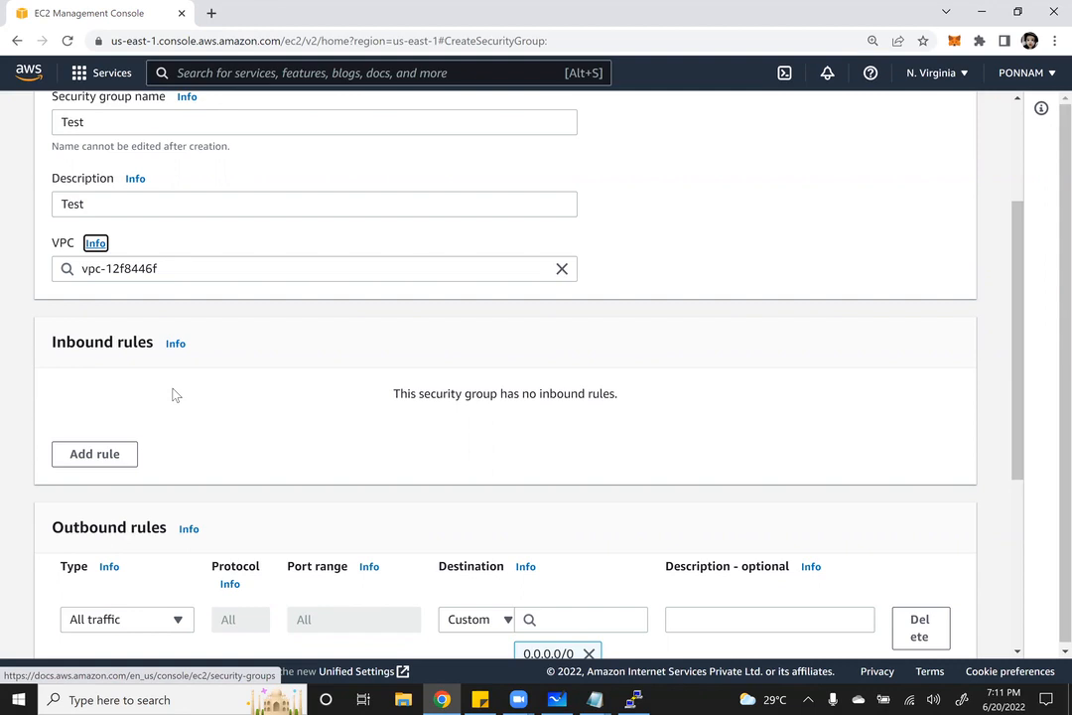
{"action": "scroll", "coordinate": [86, 440], "scroll_direction": "down", "scroll_amount": 1}
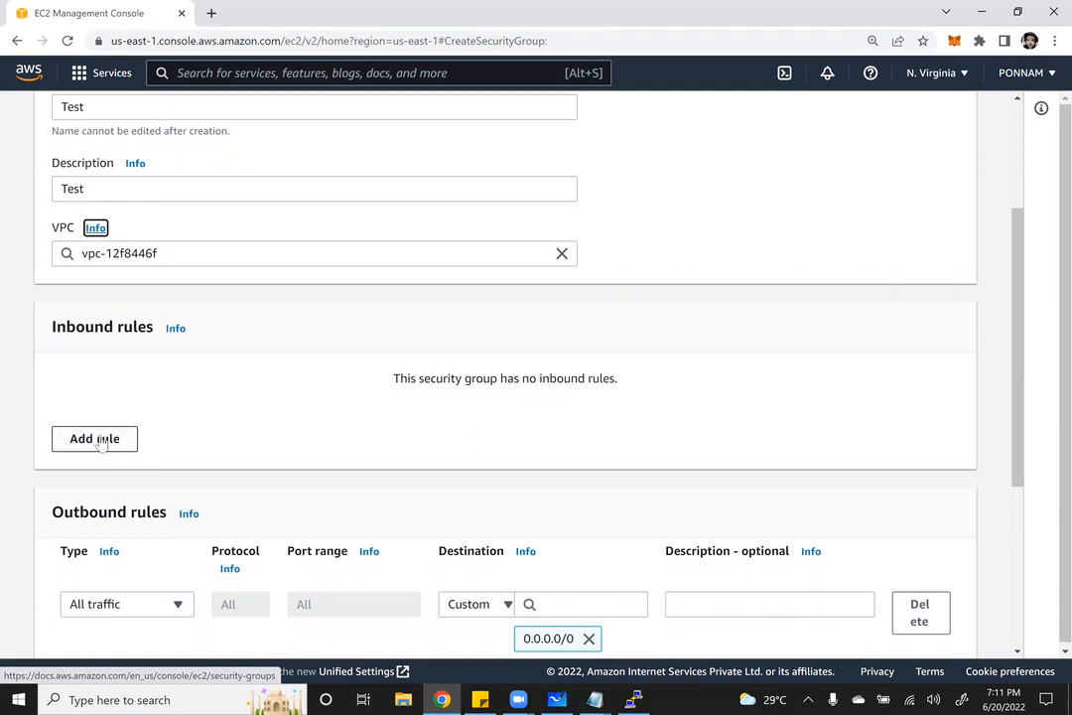
{"action": "left_click", "coordinate": [96, 439]}
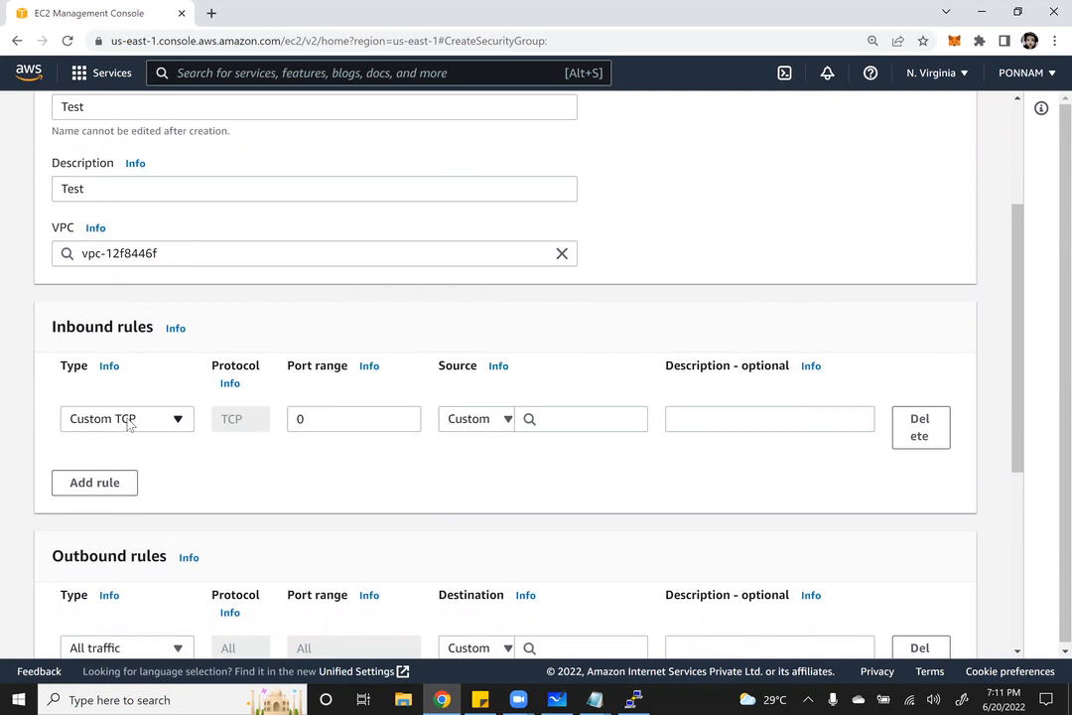
{"action": "left_click", "coordinate": [128, 420]}
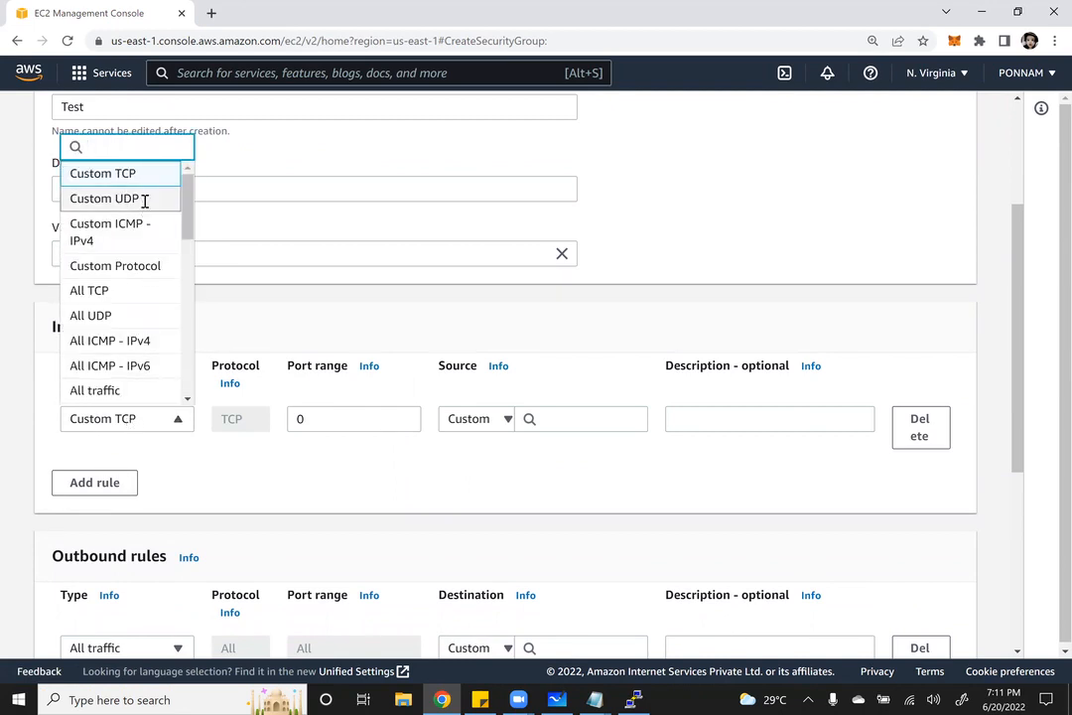
{"action": "type", "text": "http"}
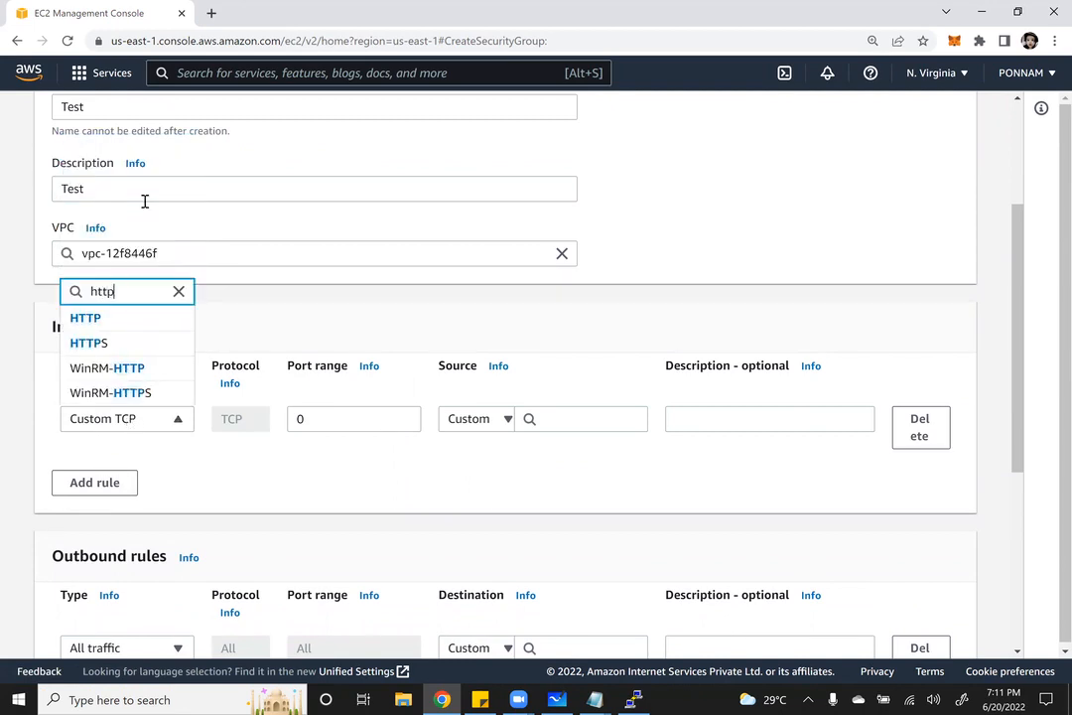
{"action": "left_click", "coordinate": [110, 316]}
{"action": "left_click_drag", "start_coordinate": [297, 421], "coordinate": [328, 454]}
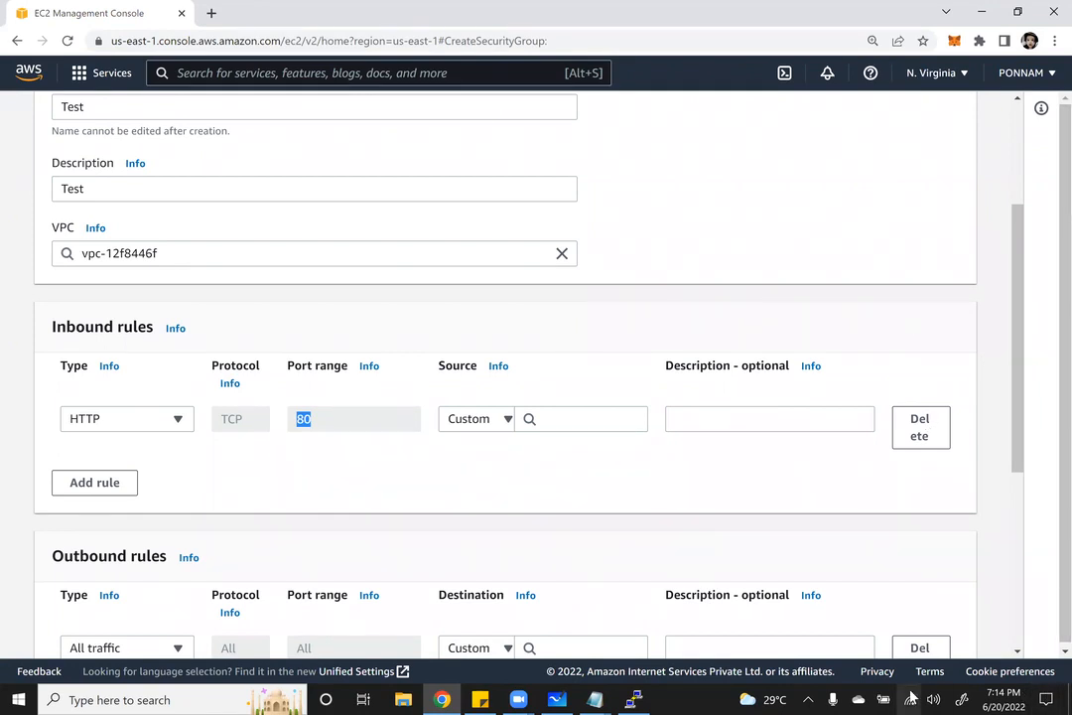
{"action": "mouse_move", "coordinate": [909, 698]}
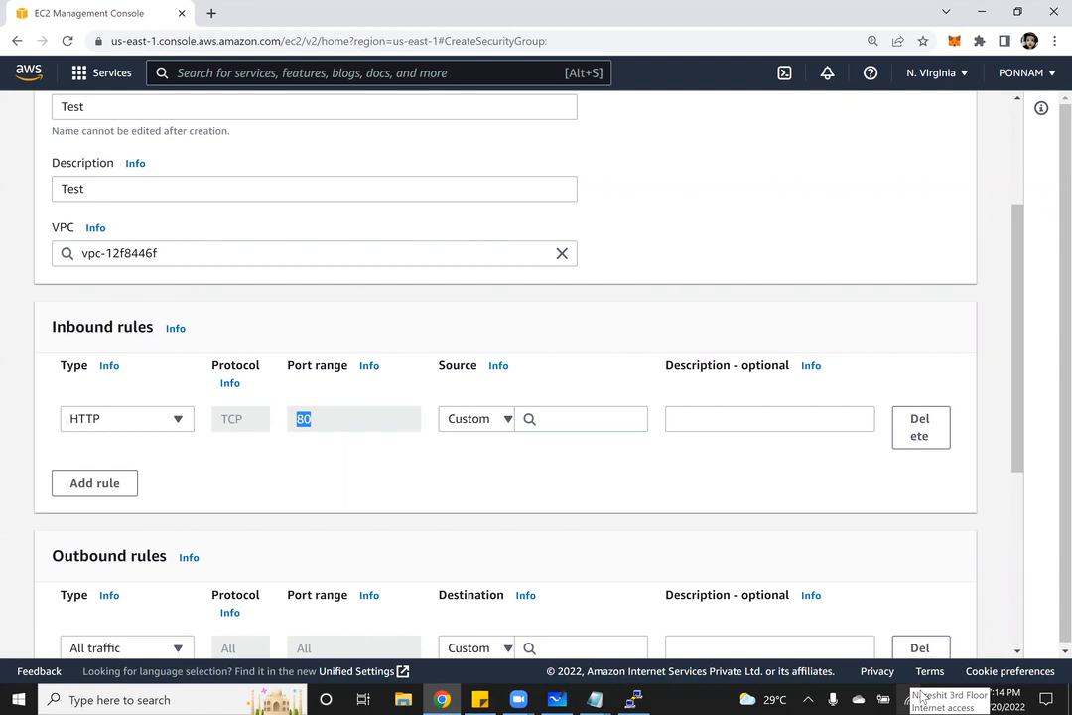
{"action": "scroll", "coordinate": [402, 285], "scroll_direction": "up", "scroll_amount": 2}
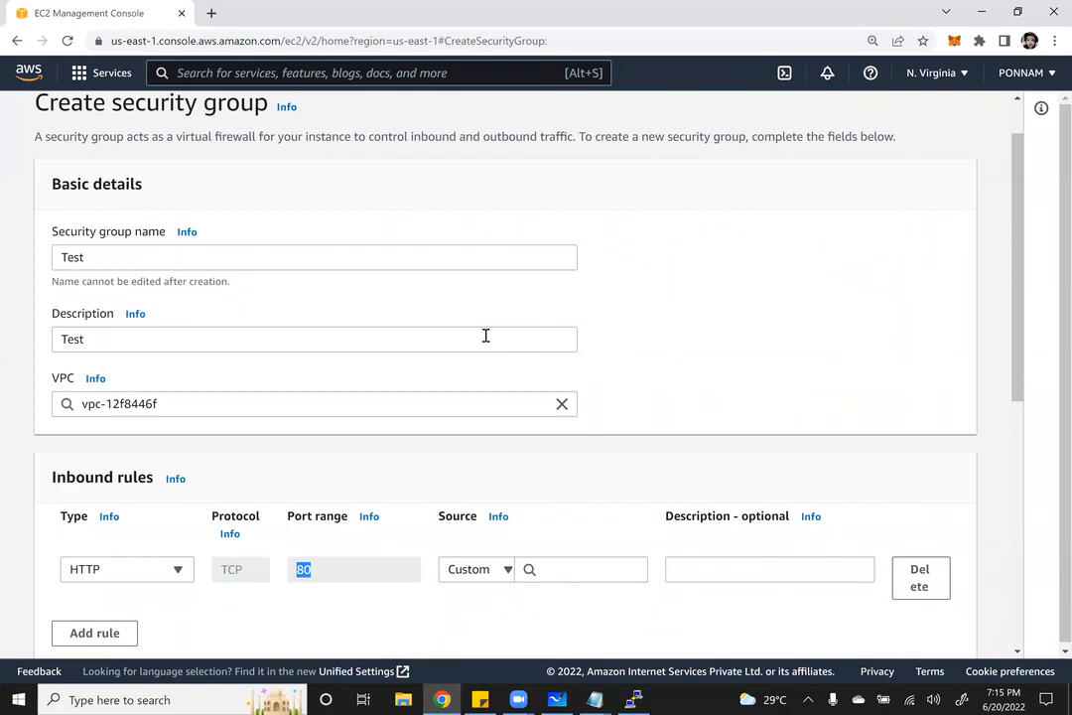
{"action": "left_click", "coordinate": [948, 8]}
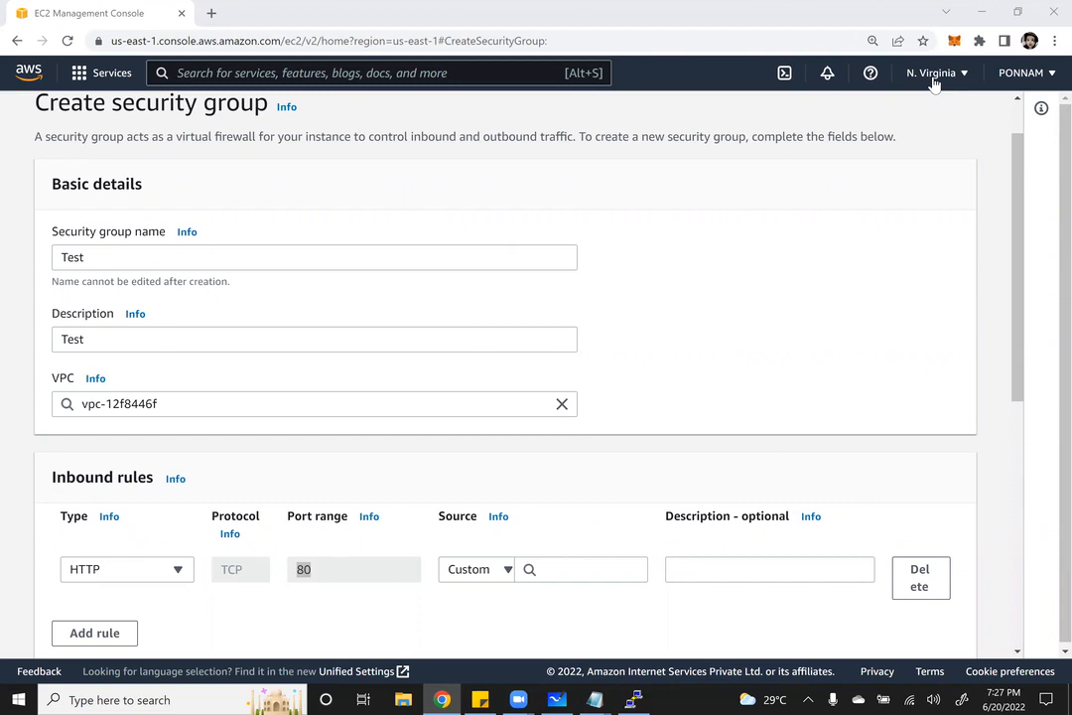
{"action": "scroll", "coordinate": [21, 91], "scroll_direction": "up", "scroll_amount": 1}
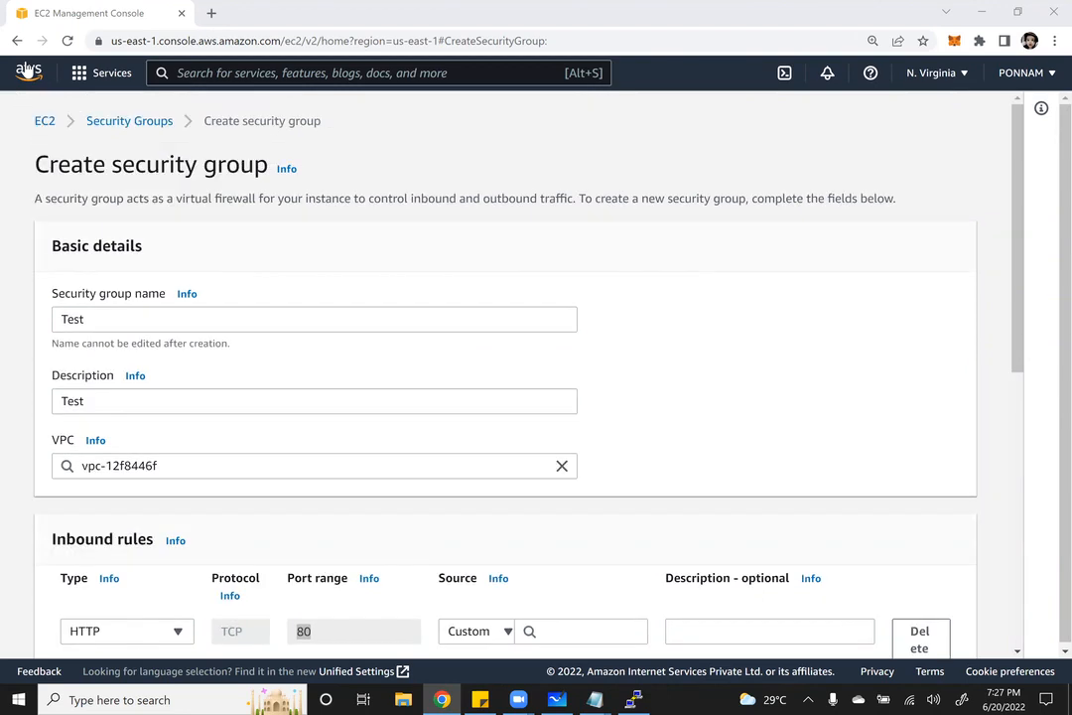
Return to the AWS console home page and close the PuTTY session to the EC2 instance, confirming the exit
{"action": "left_click", "coordinate": [27, 70]}
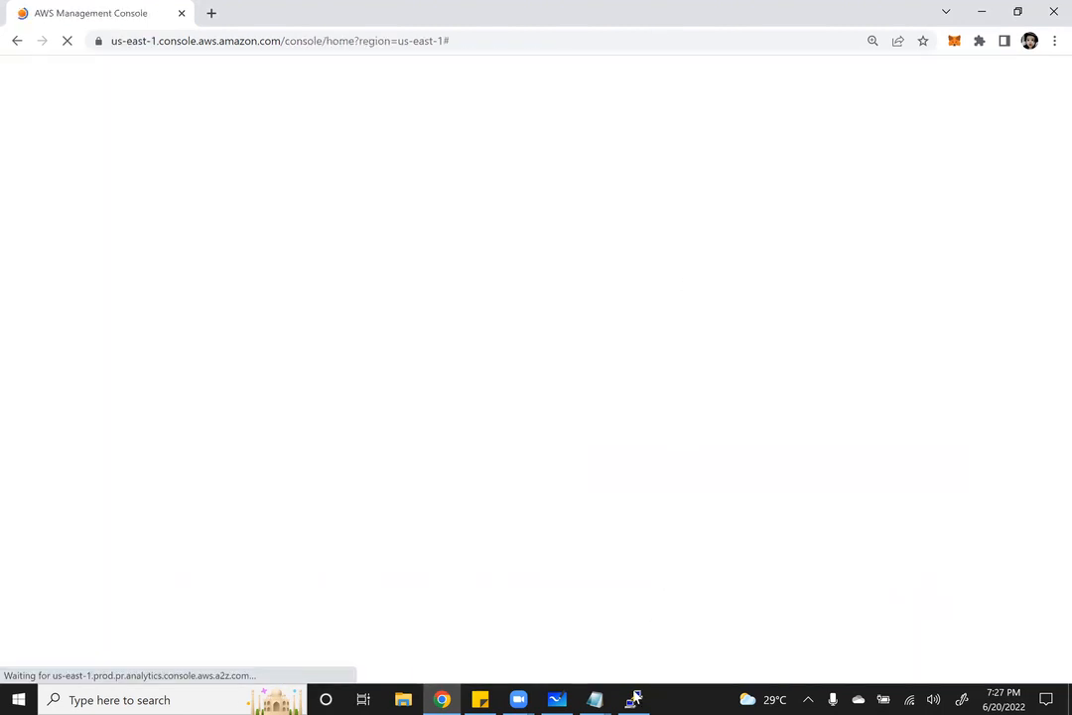
{"action": "left_click", "coordinate": [633, 698]}
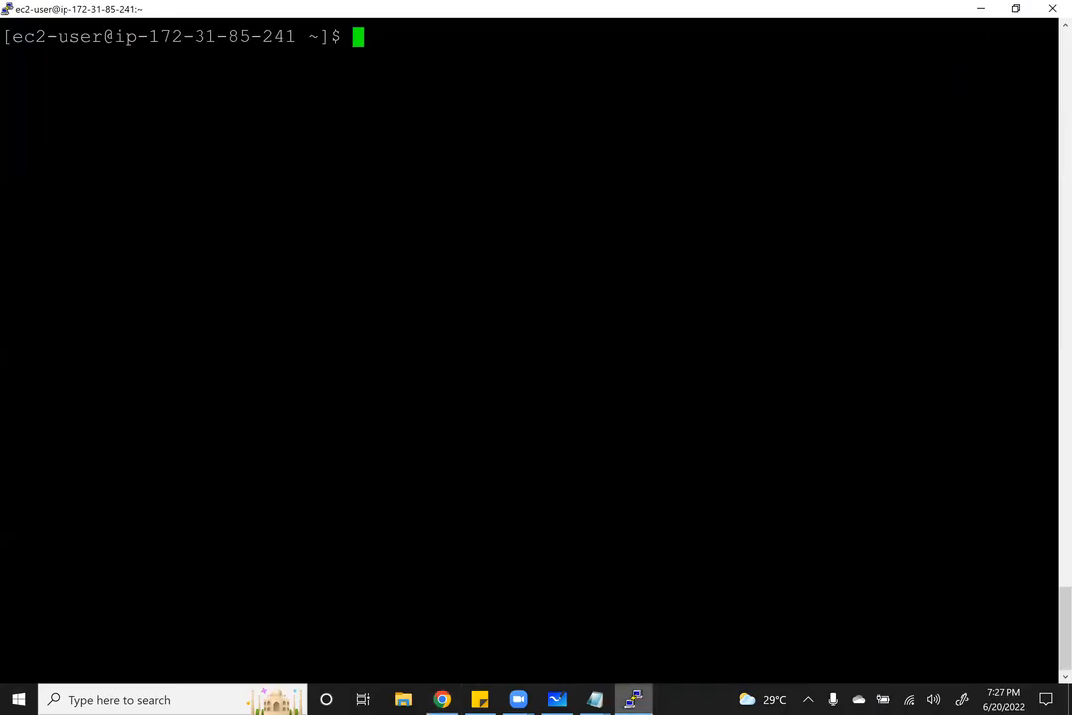
{"action": "left_click", "coordinate": [1050, 8]}
{"action": "left_click", "coordinate": [556, 407]}
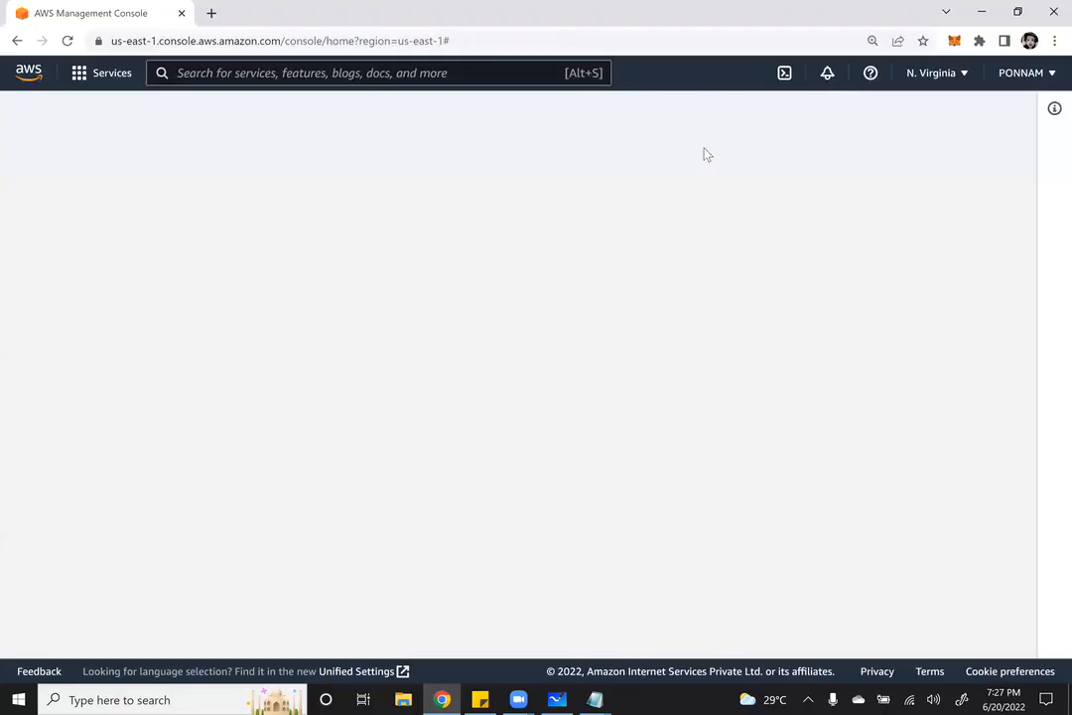